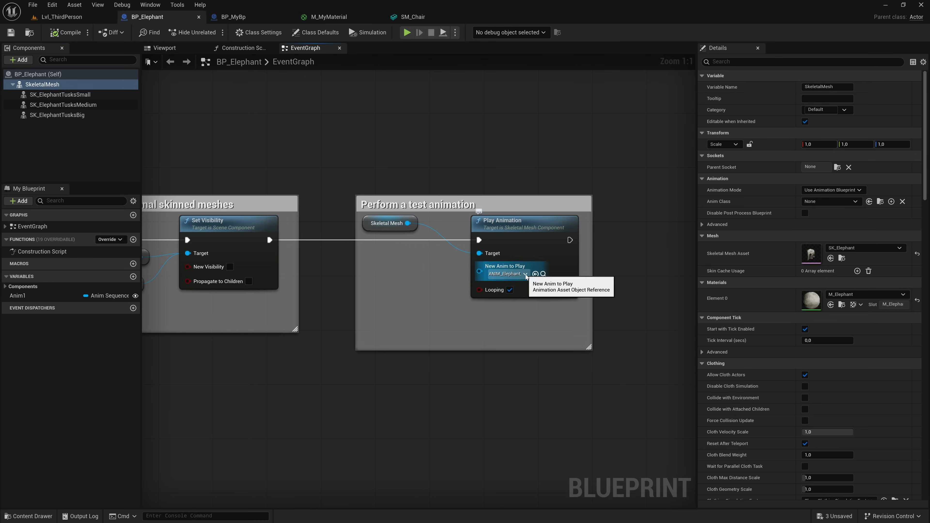
{"action": "left_click", "coordinate": [507, 274]}
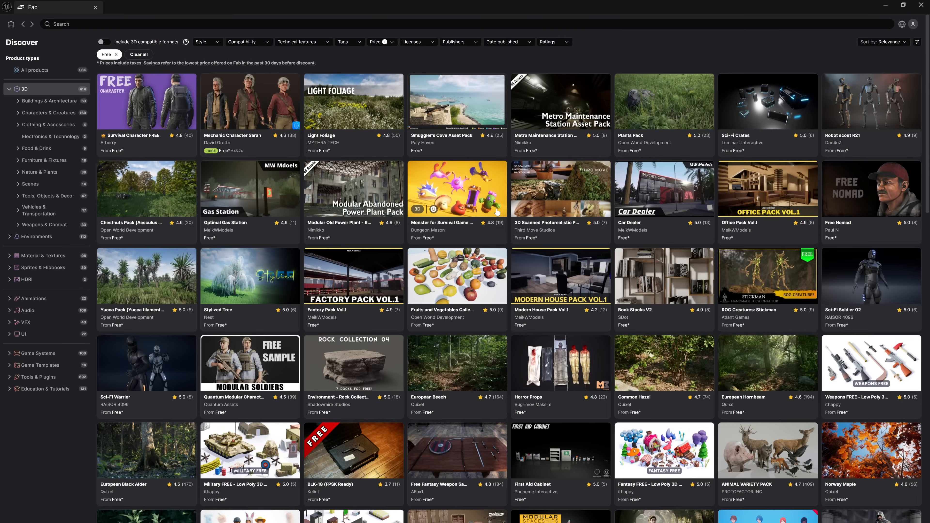
{"action": "scroll", "coordinate": [497, 212], "scroll_direction": "down", "scroll_amount": 8}
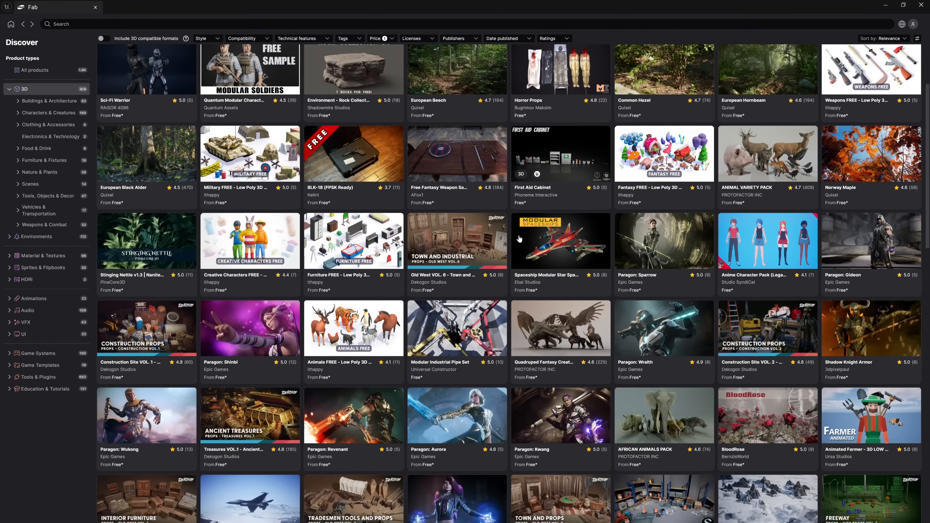
{"action": "scroll", "coordinate": [519, 239], "scroll_direction": "down", "scroll_amount": 2}
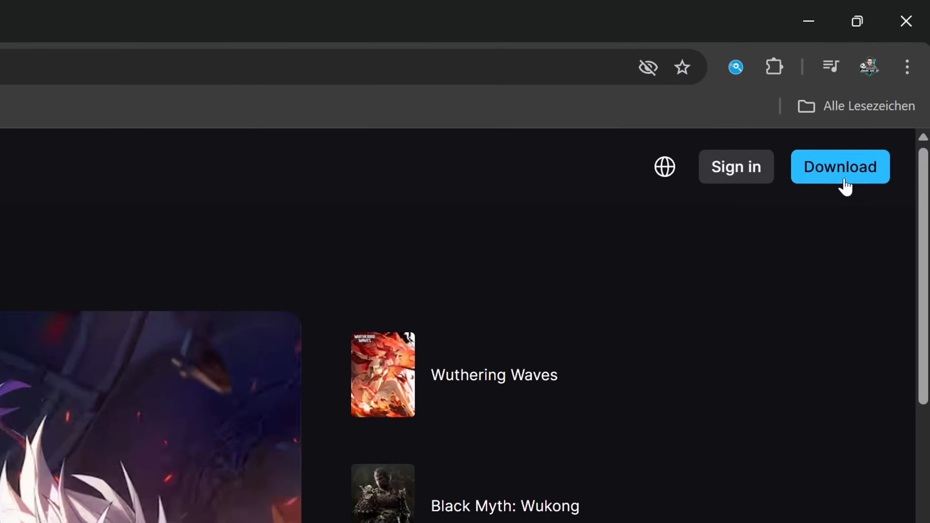
- Download the Epic Games Launcher installer from the Epic Games Store website and run it
{"action": "left_click", "coordinate": [841, 154]}
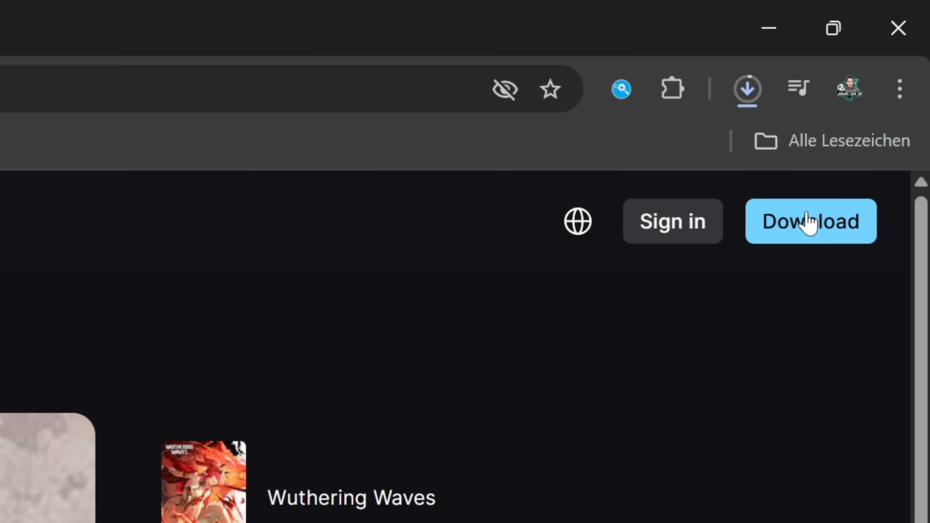
{"action": "left_click", "coordinate": [748, 93]}
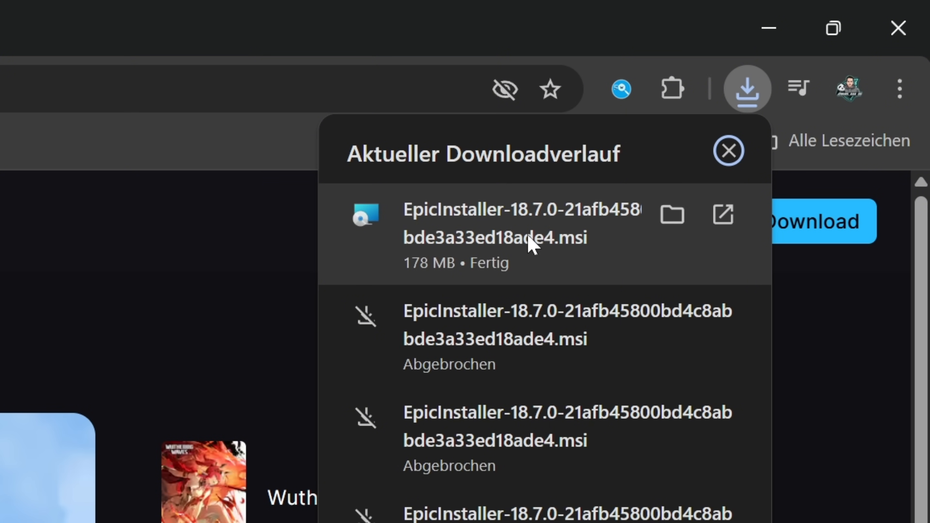
{"action": "left_click", "coordinate": [531, 244]}
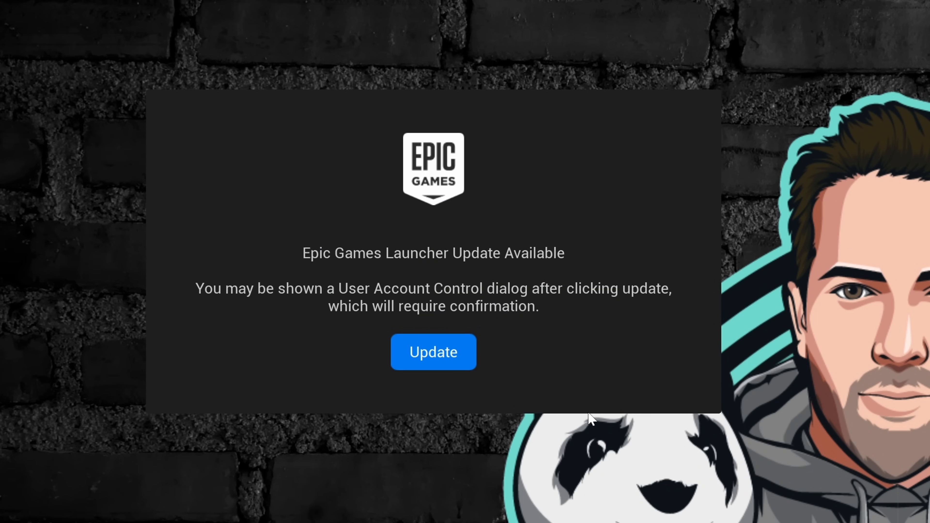
- Update the Epic Games Launcher and move its shortcut elsewhere on the desktop
{"action": "left_click", "coordinate": [438, 353]}
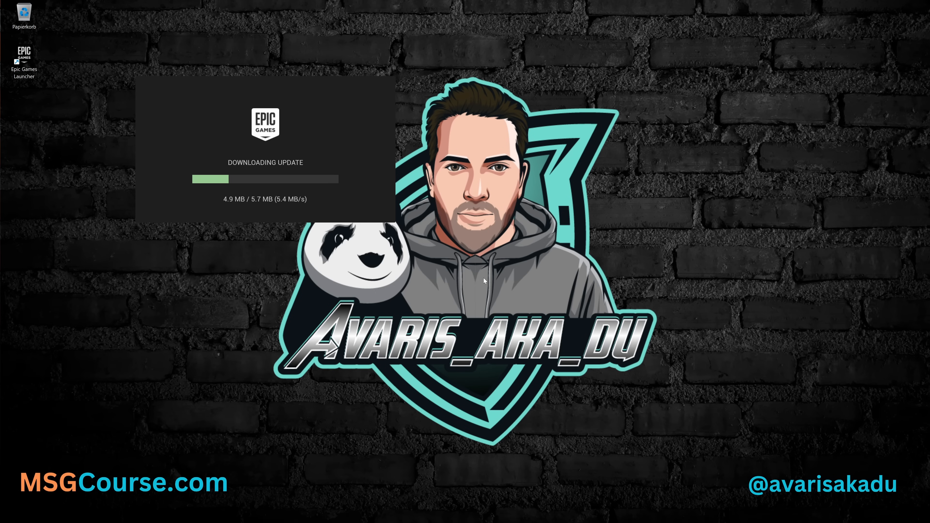
{"action": "left_click_drag", "start_coordinate": [36, 71], "coordinate": [76, 132]}
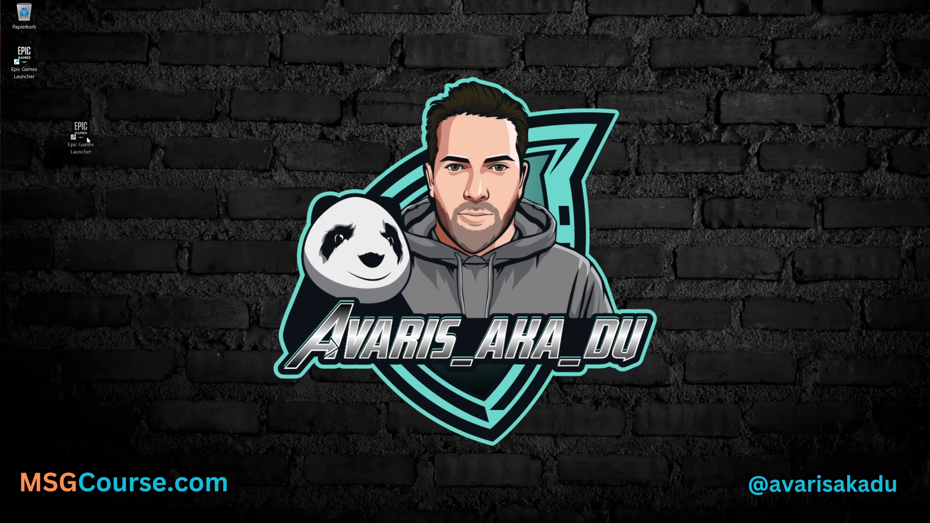
{"action": "left_click_drag", "start_coordinate": [267, 152], "coordinate": [234, 145]}
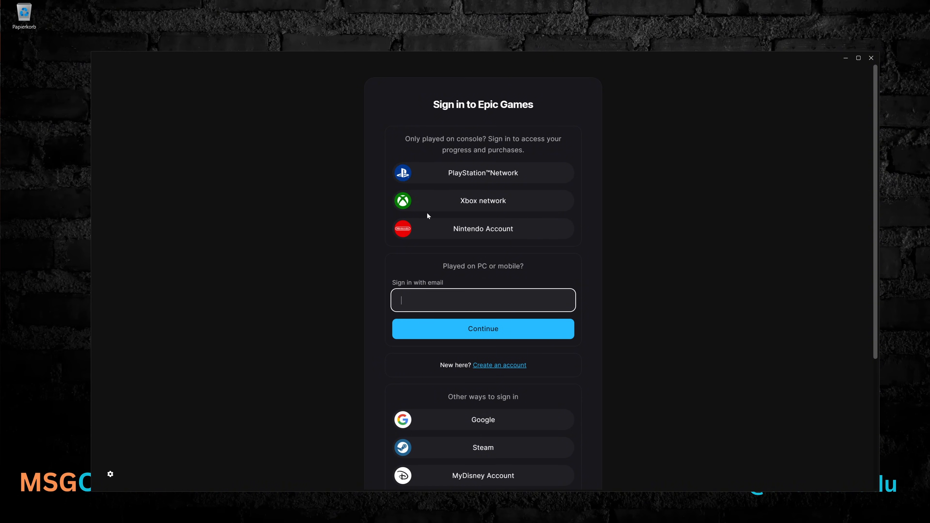
- Review the available methods for signing in to Epic Games
{"action": "scroll", "coordinate": [428, 214], "scroll_direction": "down", "scroll_amount": 5}
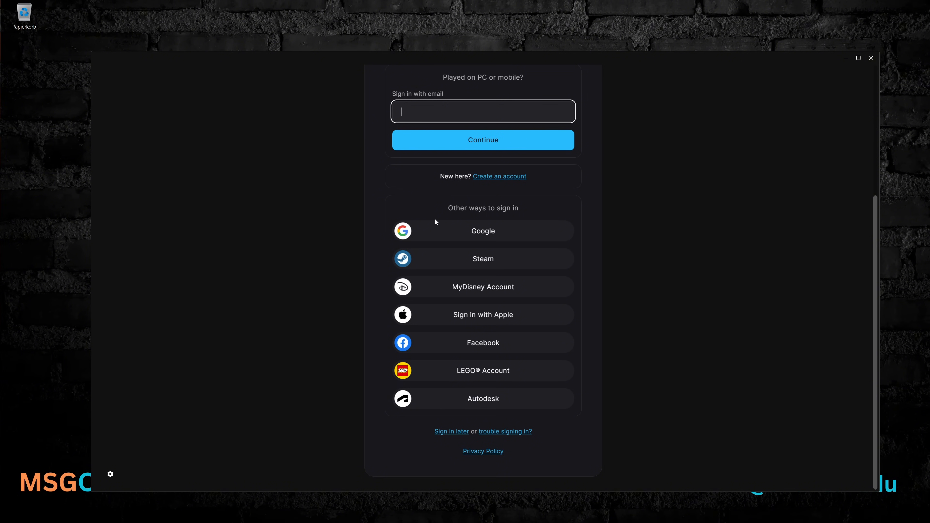
{"action": "scroll", "coordinate": [473, 366], "scroll_direction": "up", "scroll_amount": 5}
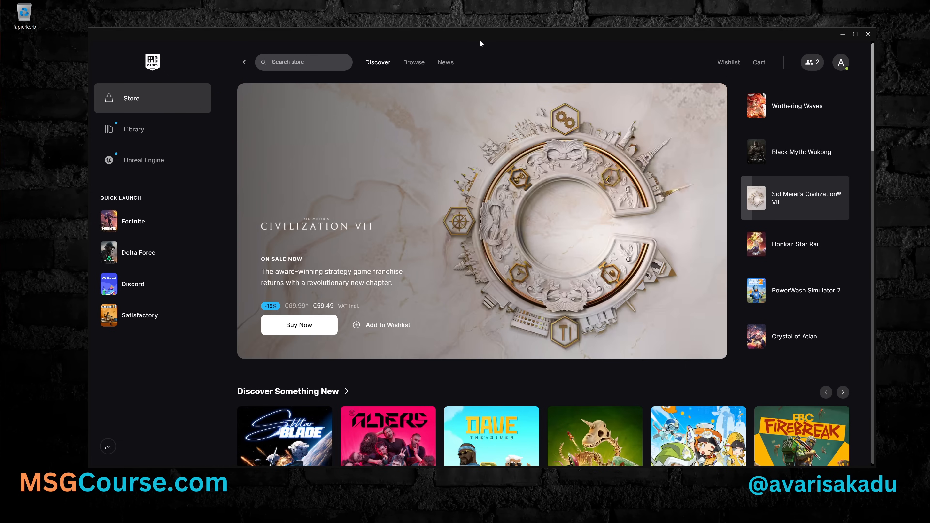
- Look through the store's Discover page, including the featured discounts and the Free Games section
{"action": "scroll", "coordinate": [472, 326], "scroll_direction": "down", "scroll_amount": 10}
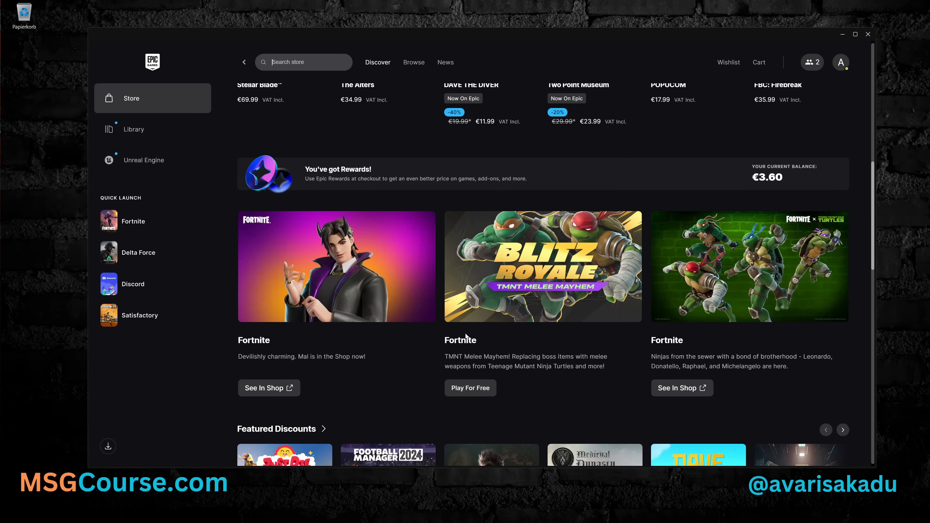
{"action": "scroll", "coordinate": [465, 337], "scroll_direction": "down", "scroll_amount": 4}
{"action": "scroll", "coordinate": [466, 336], "scroll_direction": "down", "scroll_amount": 5}
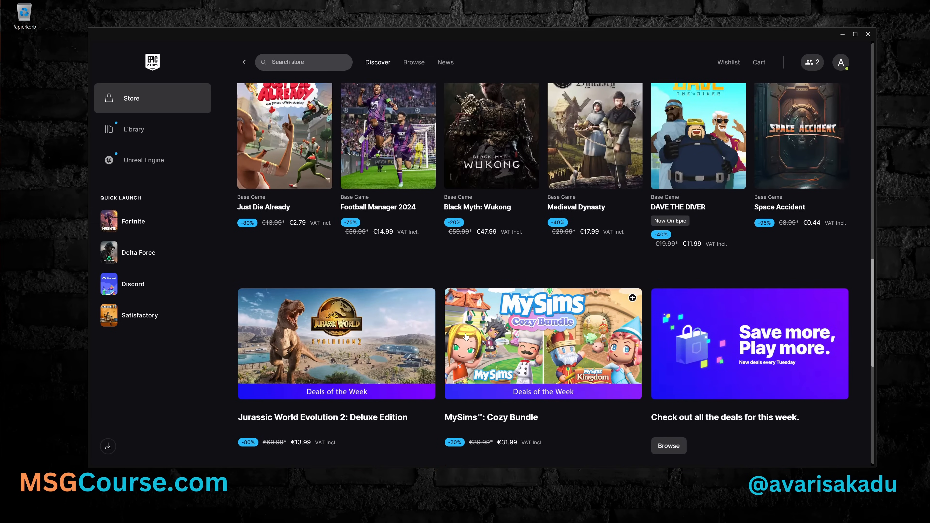
{"action": "scroll", "coordinate": [465, 336], "scroll_direction": "down", "scroll_amount": 6}
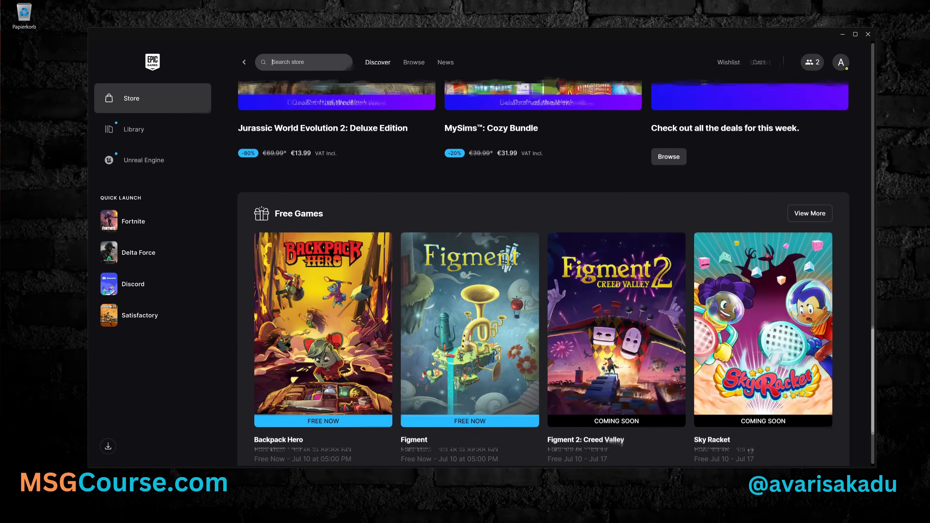
{"action": "scroll", "coordinate": [466, 337], "scroll_direction": "down", "scroll_amount": 3}
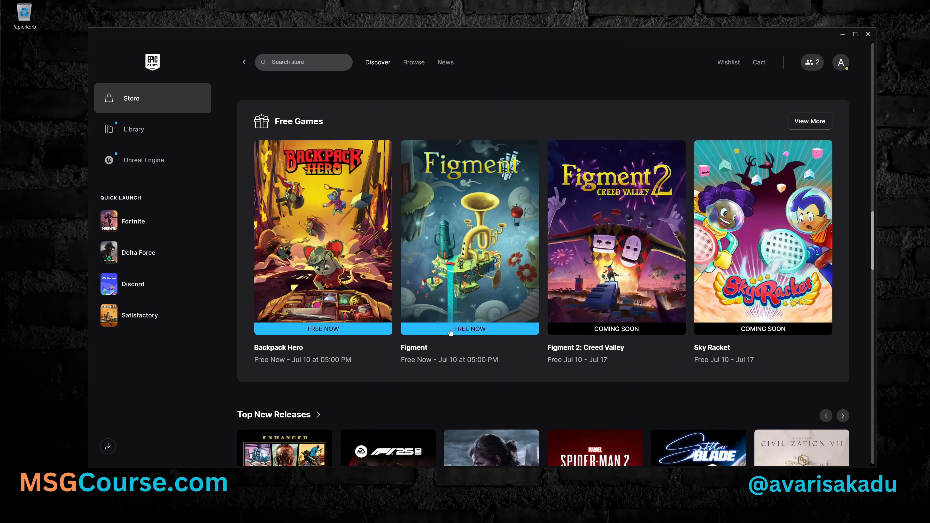
{"action": "scroll", "coordinate": [450, 331], "scroll_direction": "up", "scroll_amount": 20}
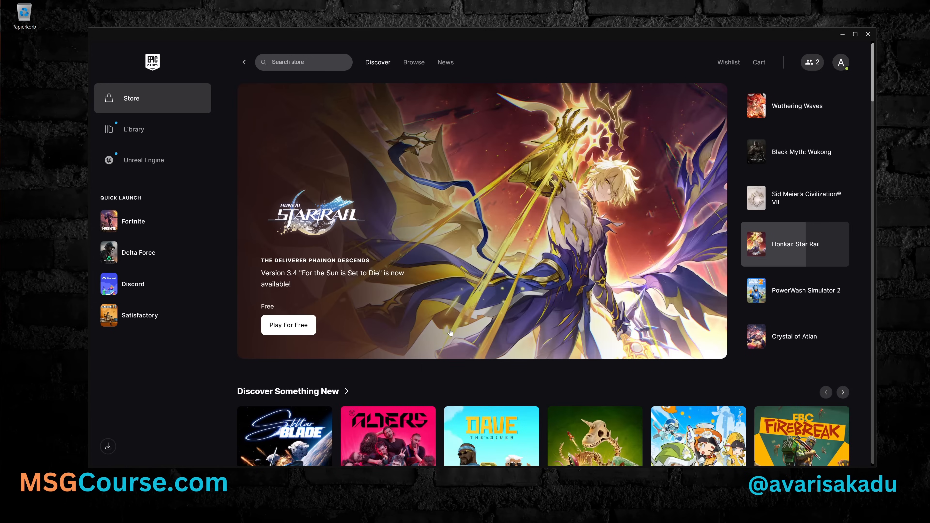
- Show the game library and look through the owned games
{"action": "left_click", "coordinate": [149, 131]}
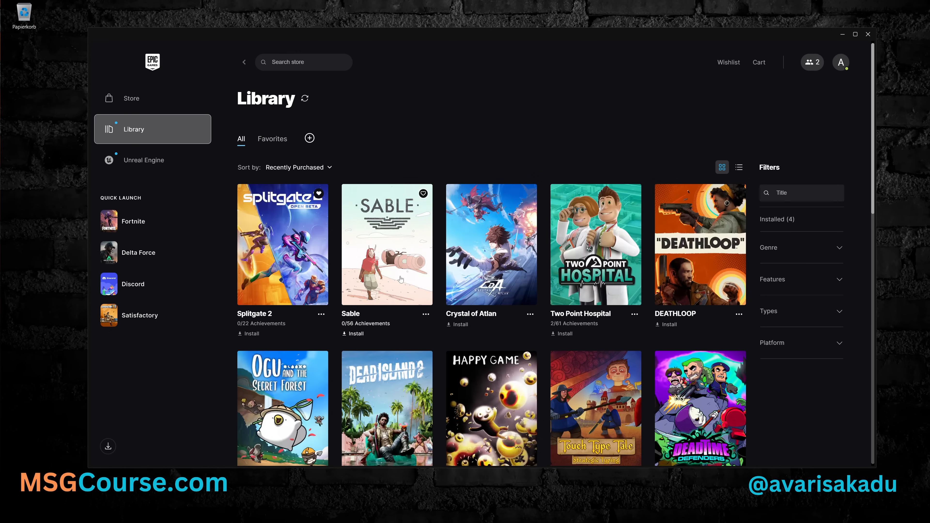
{"action": "scroll", "coordinate": [400, 279], "scroll_direction": "down", "scroll_amount": 10}
{"action": "scroll", "coordinate": [401, 279], "scroll_direction": "up", "scroll_amount": 10}
- Examine the Unreal Engine 5.6 features on the public roadmap, including the Niagara Heterogeneous Volumes entry, and return to the launcher
{"action": "left_click", "coordinate": [143, 159]}
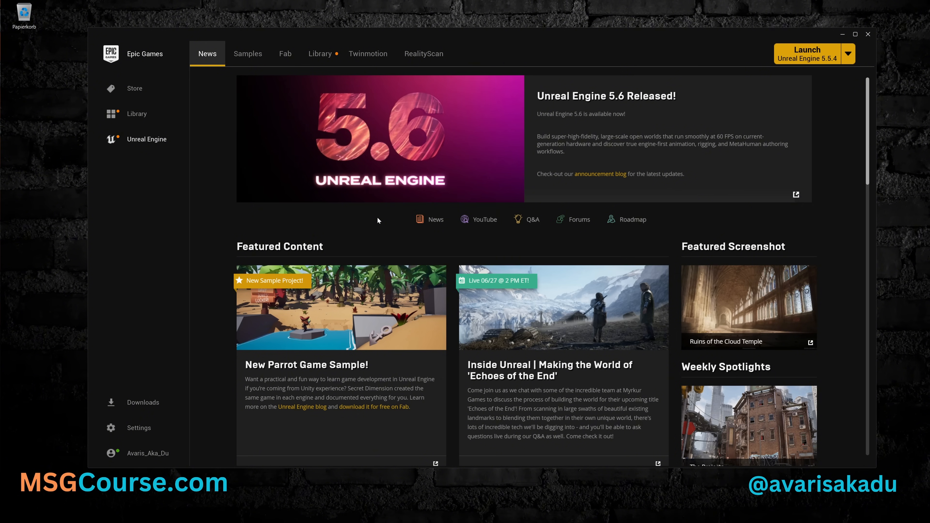
{"action": "left_click", "coordinate": [627, 222]}
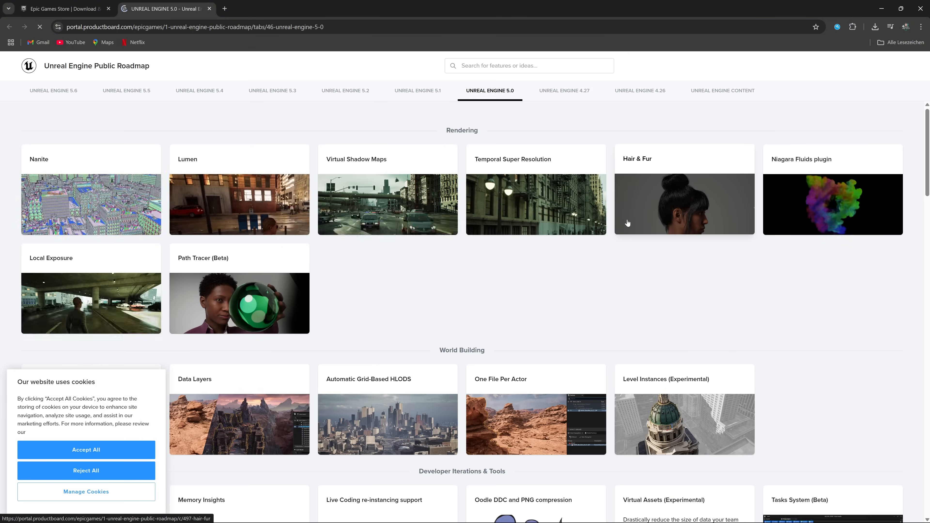
{"action": "left_click", "coordinate": [86, 450]}
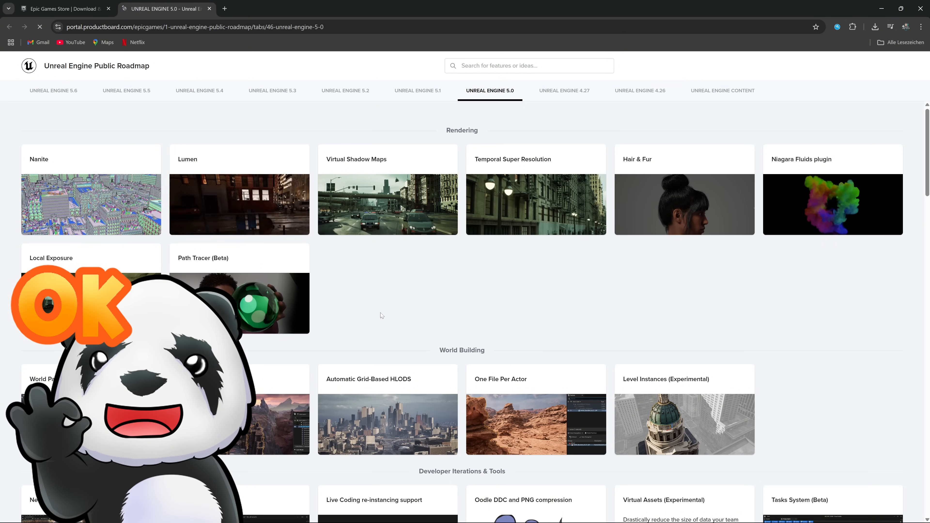
{"action": "left_click", "coordinate": [57, 93]}
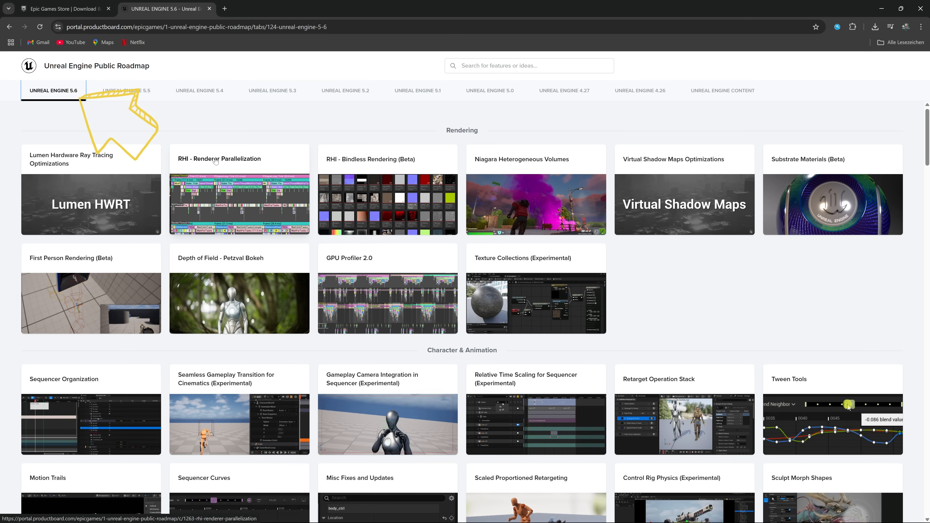
{"action": "left_click", "coordinate": [506, 202]}
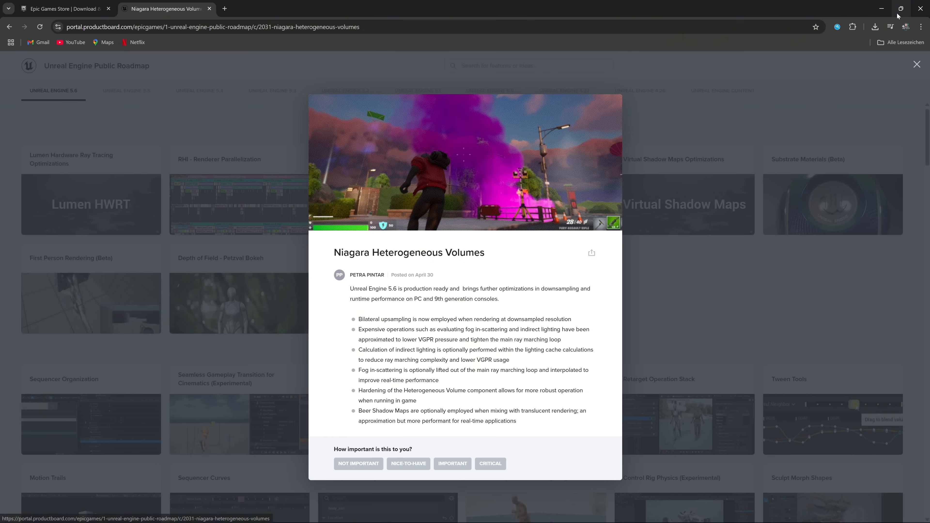
{"action": "left_click", "coordinate": [882, 8]}
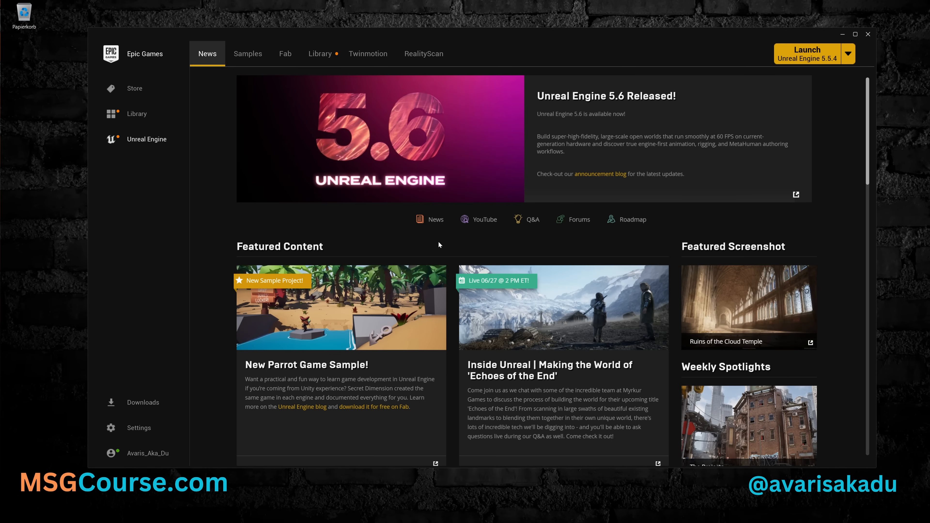
- Look through the launcher's Samples, Fab, Twinmotion and RealityScan pages for Unreal Engine
{"action": "left_click", "coordinate": [253, 55]}
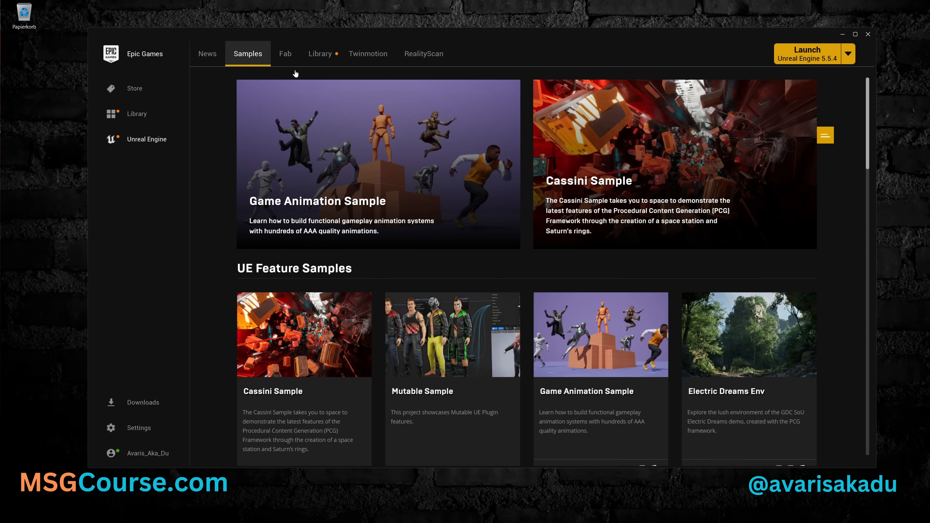
{"action": "left_click", "coordinate": [285, 55]}
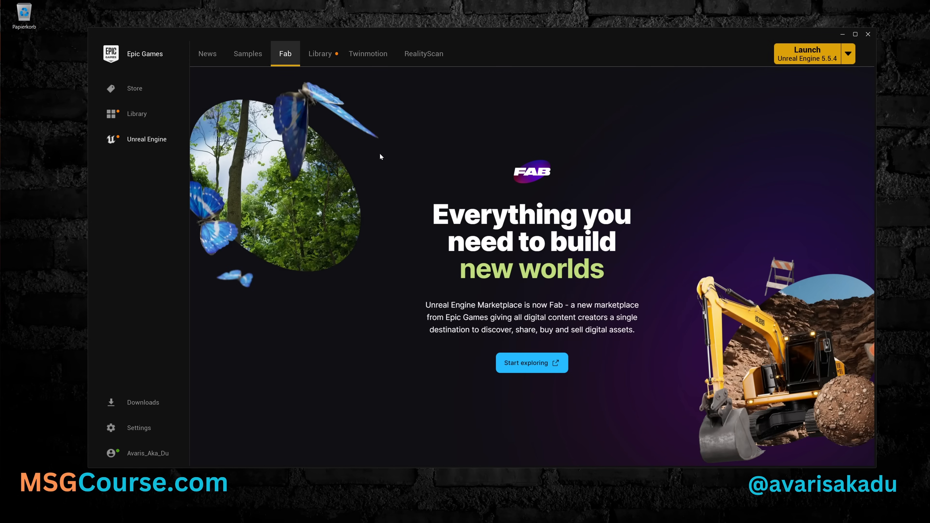
{"action": "left_click", "coordinate": [372, 54]}
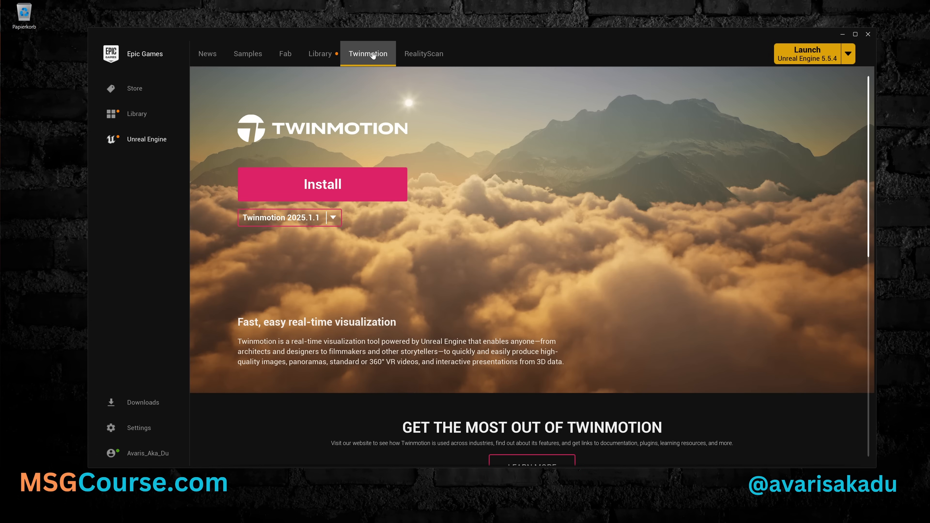
{"action": "scroll", "coordinate": [450, 192], "scroll_direction": "down", "scroll_amount": 3}
{"action": "scroll", "coordinate": [451, 191], "scroll_direction": "down", "scroll_amount": 5}
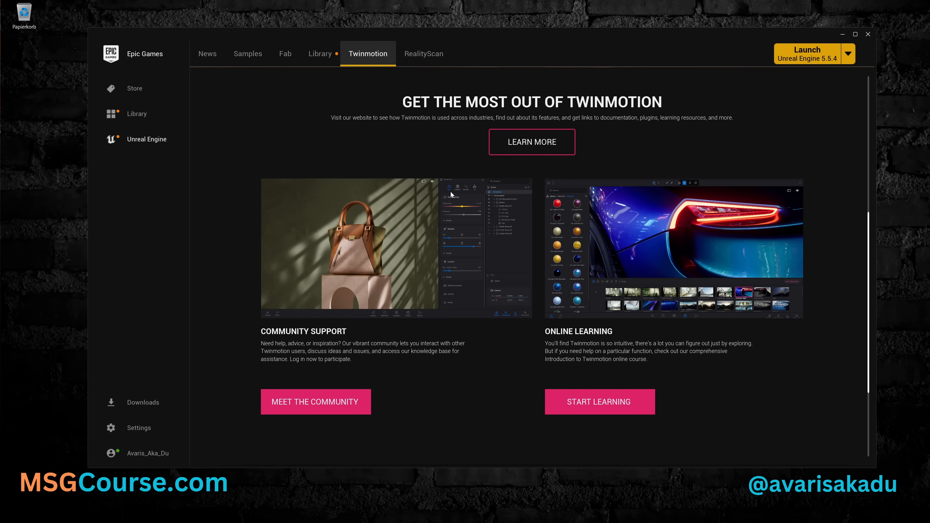
{"action": "left_click", "coordinate": [425, 55]}
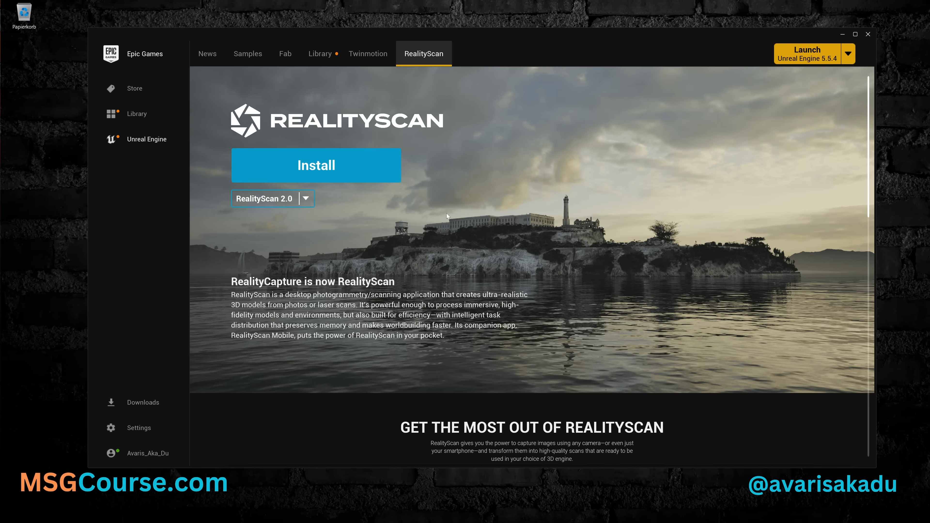
{"action": "scroll", "coordinate": [446, 213], "scroll_direction": "down", "scroll_amount": 5}
{"action": "scroll", "coordinate": [446, 216], "scroll_direction": "down", "scroll_amount": 2}
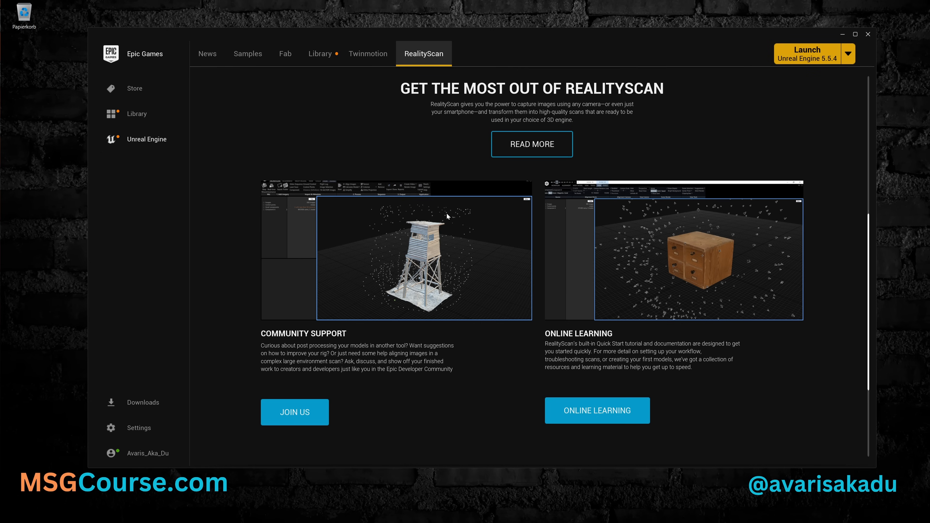
- Look over the engine versions, projects and Fab assets in the Unreal Engine library
{"action": "left_click", "coordinate": [319, 54]}
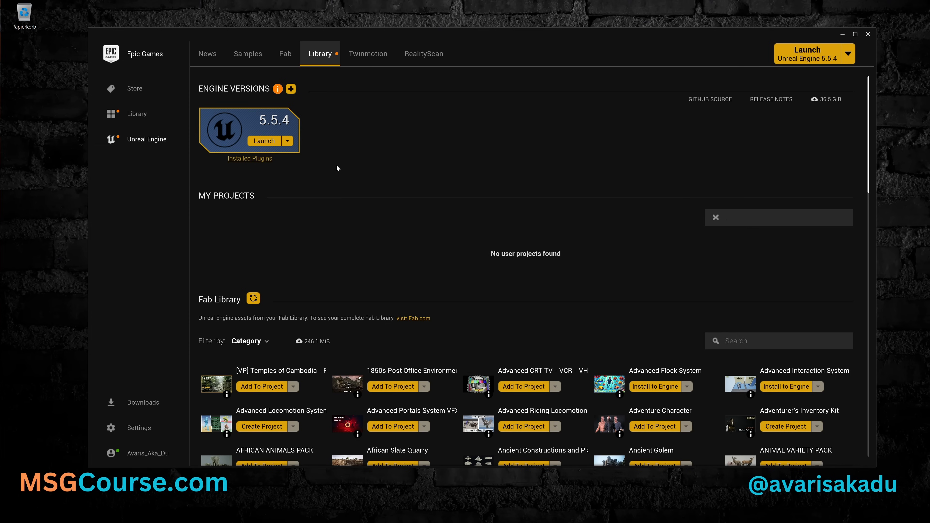
{"action": "scroll", "coordinate": [336, 166], "scroll_direction": "down", "scroll_amount": 6}
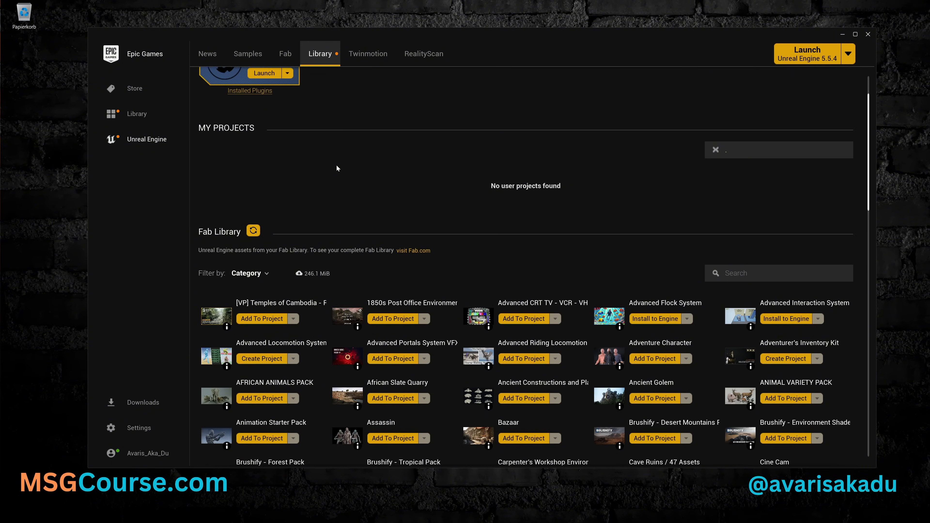
{"action": "scroll", "coordinate": [336, 164], "scroll_direction": "down", "scroll_amount": 1}
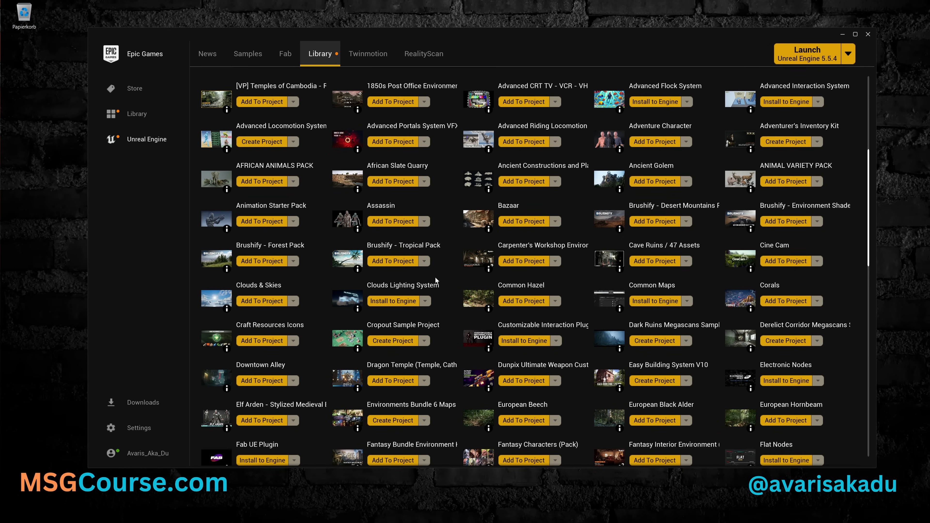
{"action": "scroll", "coordinate": [435, 269], "scroll_direction": "up", "scroll_amount": 6}
{"action": "scroll", "coordinate": [434, 269], "scroll_direction": "up", "scroll_amount": 1}
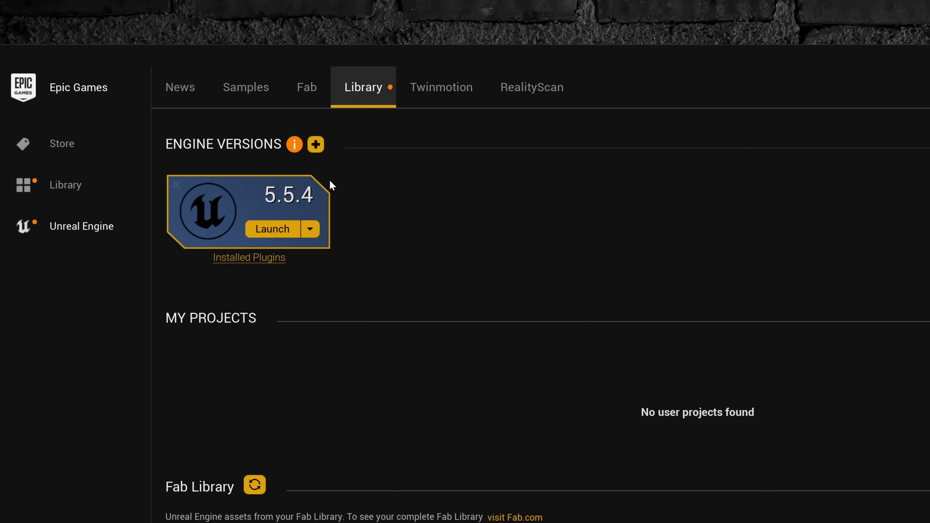
- Add an engine version slot to the Unreal Engine library, choose version 5.6.0 and open its install dialog
{"action": "left_click", "coordinate": [315, 144]}
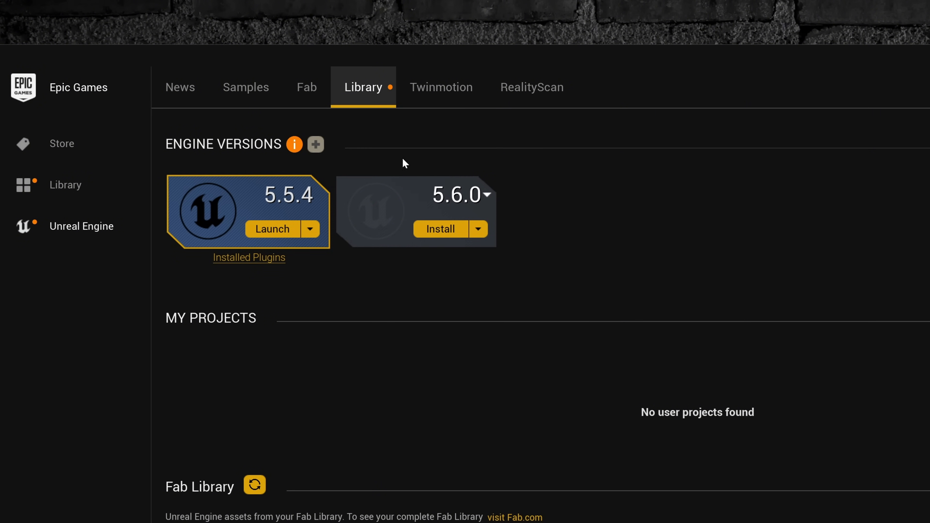
{"action": "left_click", "coordinate": [487, 194]}
{"action": "mouse_move", "coordinate": [513, 223]}
{"action": "left_mouse_down"}
{"action": "mouse_move", "coordinate": [510, 344]}
{"action": "mouse_move", "coordinate": [501, 212]}
{"action": "left_mouse_up"}
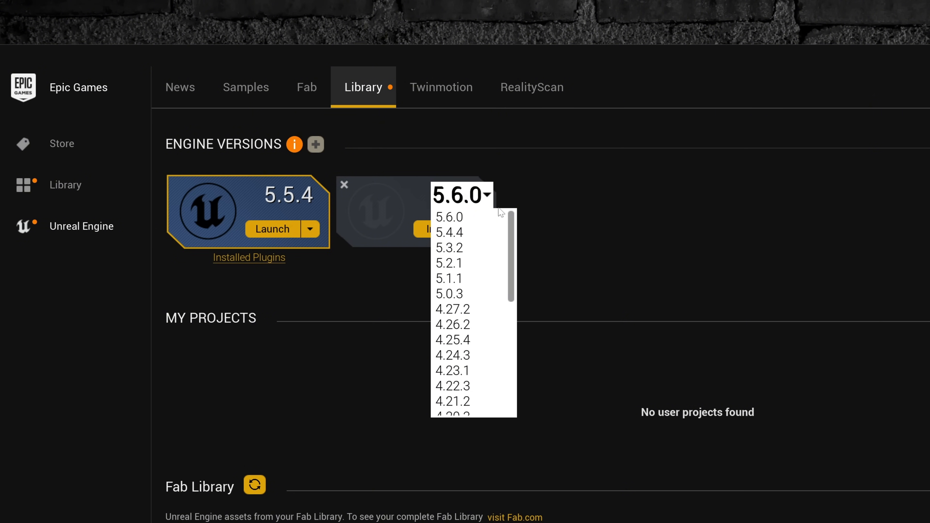
{"action": "left_click", "coordinate": [474, 219]}
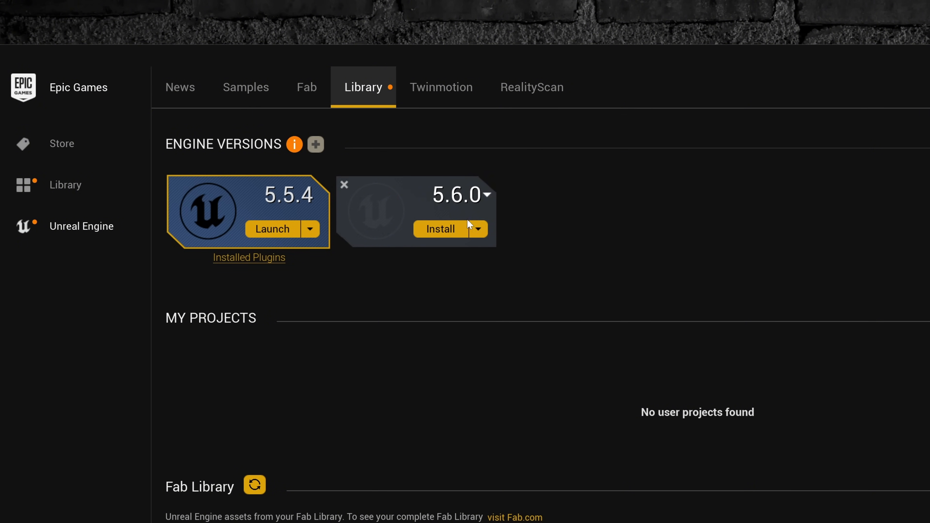
{"action": "left_click", "coordinate": [440, 230]}
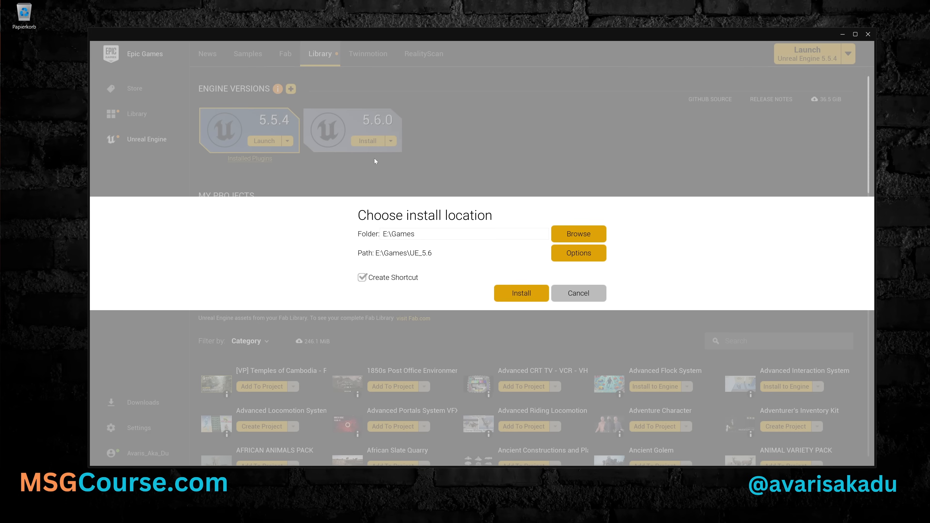
- Change the install folder for engine version 5.6.0 to the root of drive D and start the installation
{"action": "double_click", "coordinate": [385, 234]}
{"action": "type", "text": "D"}
{"action": "double_click", "coordinate": [405, 234]}
{"action": "key", "text": "BackSpace"}
{"action": "left_click", "coordinate": [512, 293]}
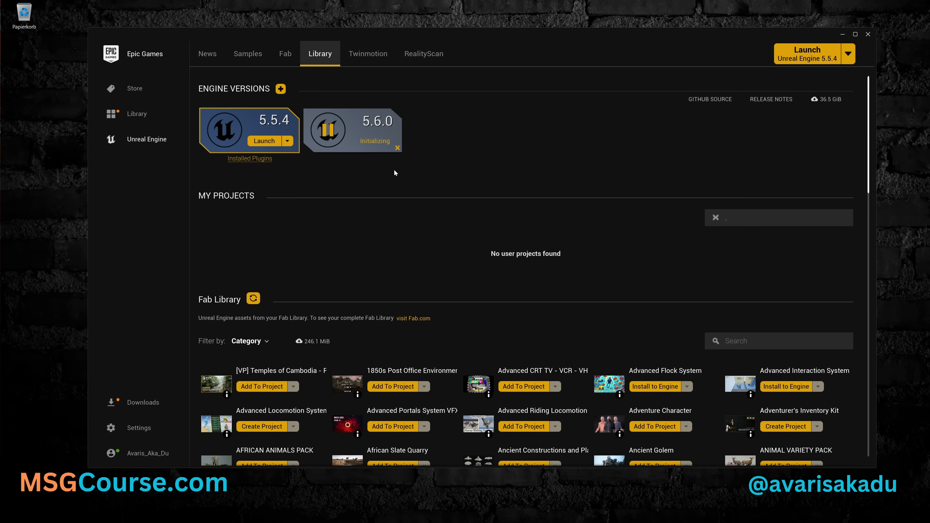
- Check the download activity of the engine installation and launch Unreal Engine 5.6.0
{"action": "left_click", "coordinate": [135, 402]}
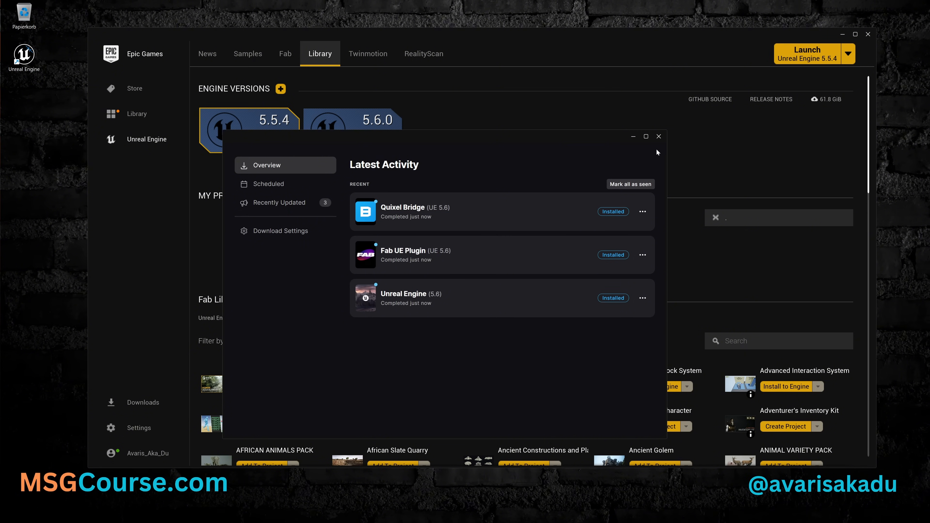
{"action": "left_click", "coordinate": [658, 137]}
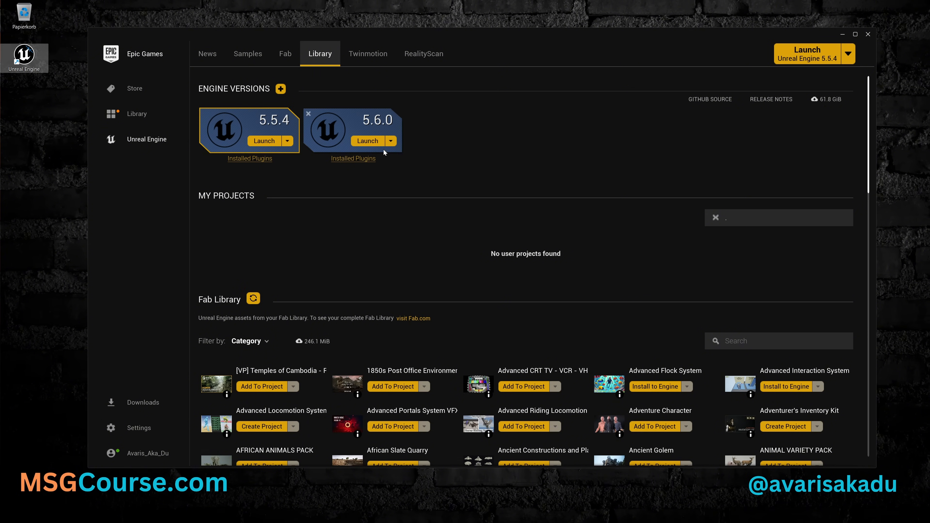
{"action": "left_click", "coordinate": [368, 141]}
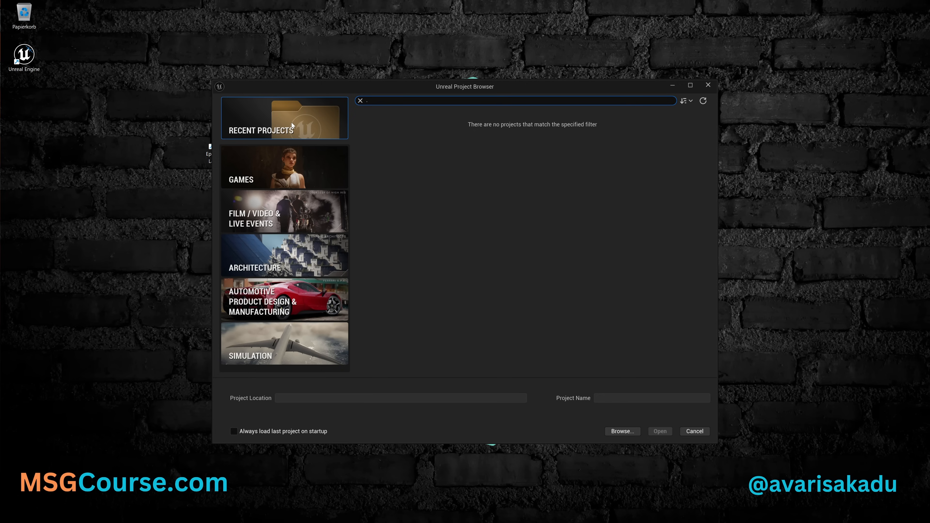
- Look through the Games templates First Person, Third Person, Top Down, Handheld AR, Virtual Reality and Vehicle
{"action": "left_click", "coordinate": [320, 165]}
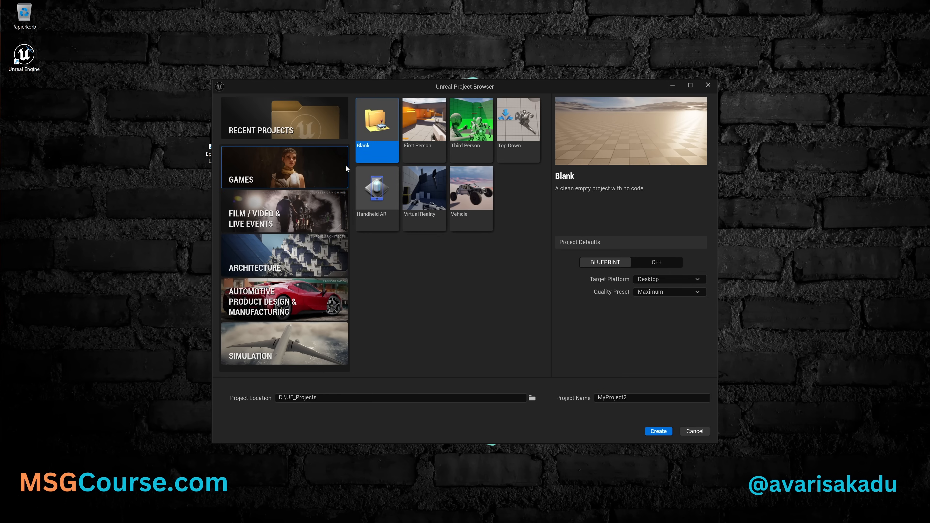
{"action": "left_click", "coordinate": [426, 154]}
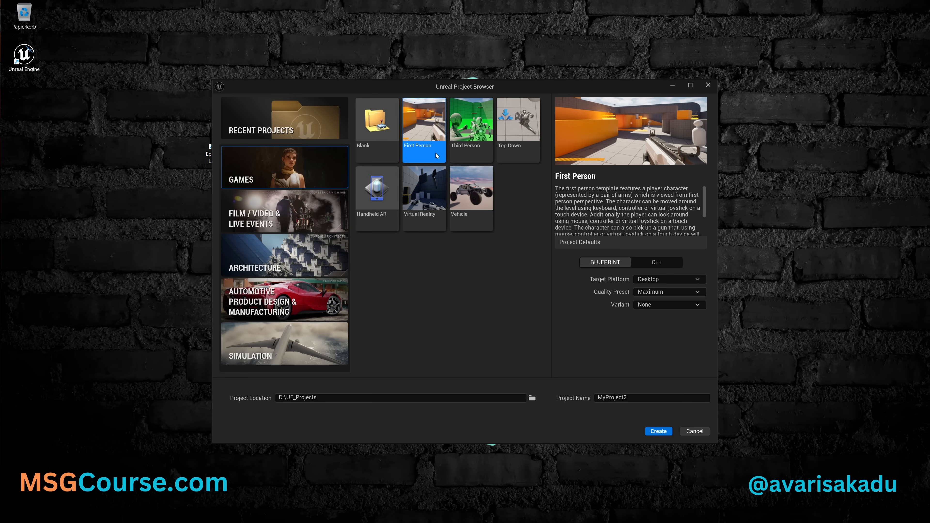
{"action": "left_click", "coordinate": [470, 153]}
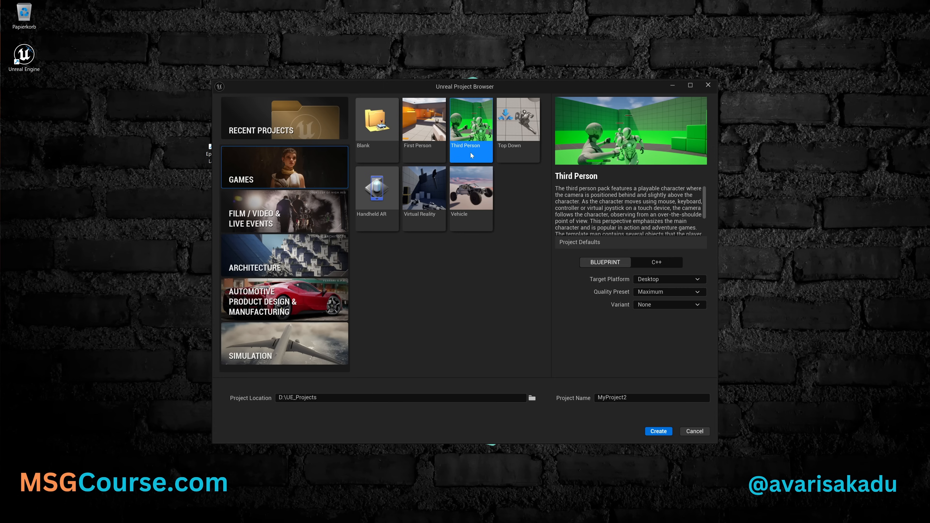
{"action": "left_click", "coordinate": [509, 153]}
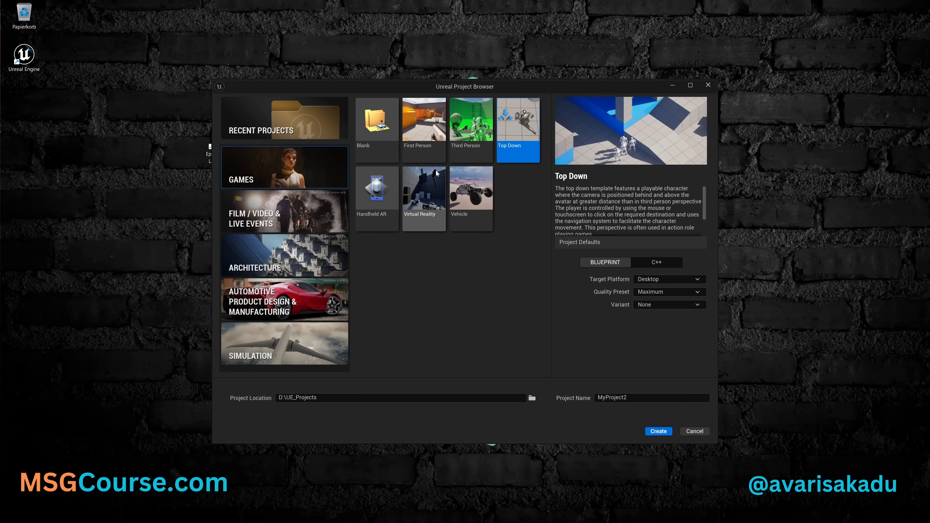
{"action": "left_click", "coordinate": [385, 195]}
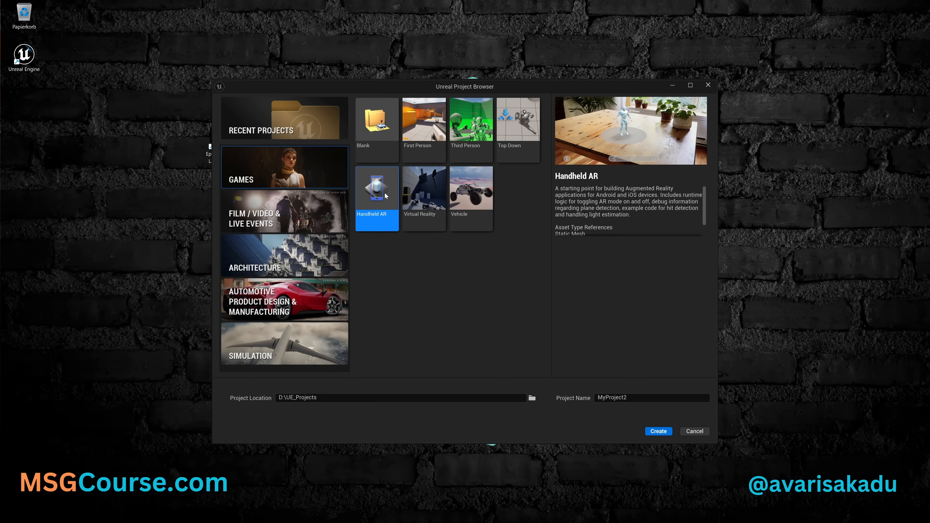
{"action": "left_click", "coordinate": [422, 193]}
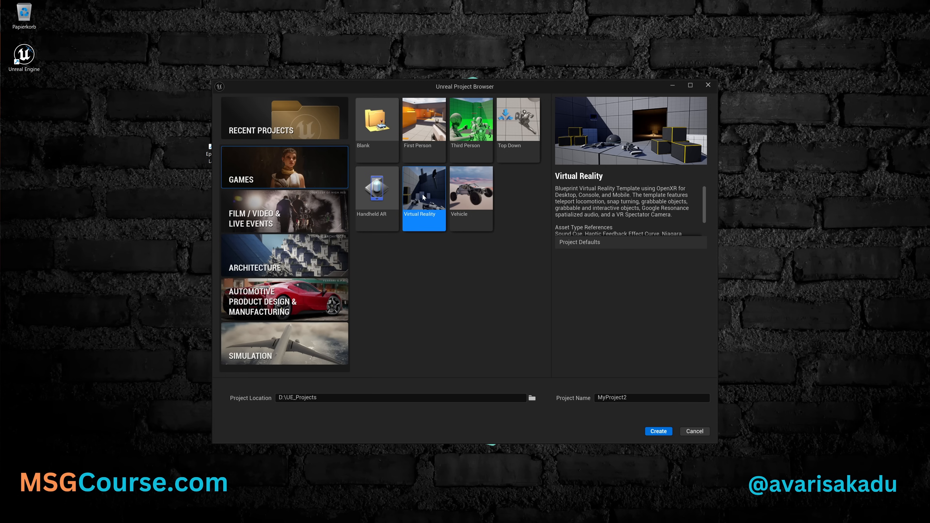
{"action": "left_click", "coordinate": [469, 196]}
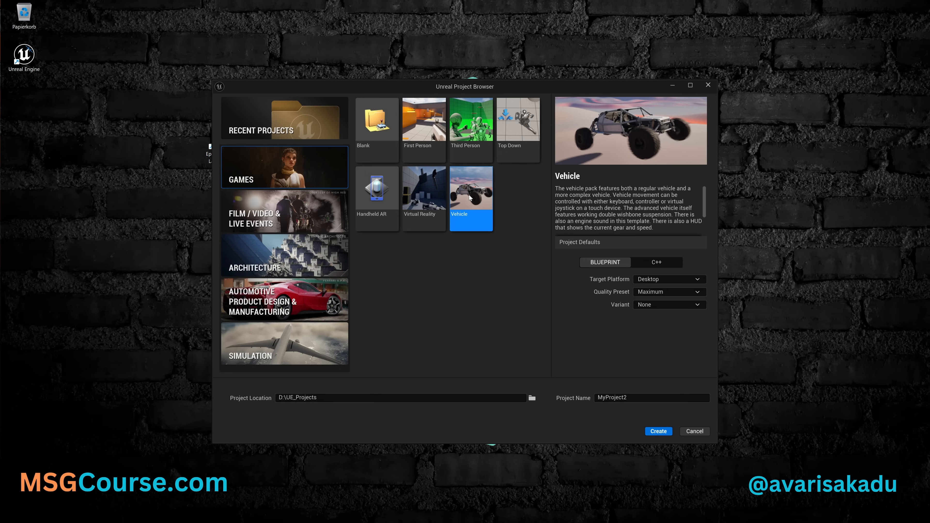
- Look through the Film / Video, Architecture, Automotive and Simulation template categories, including the Archvis and Photo Studio descriptions
{"action": "left_click", "coordinate": [298, 216]}
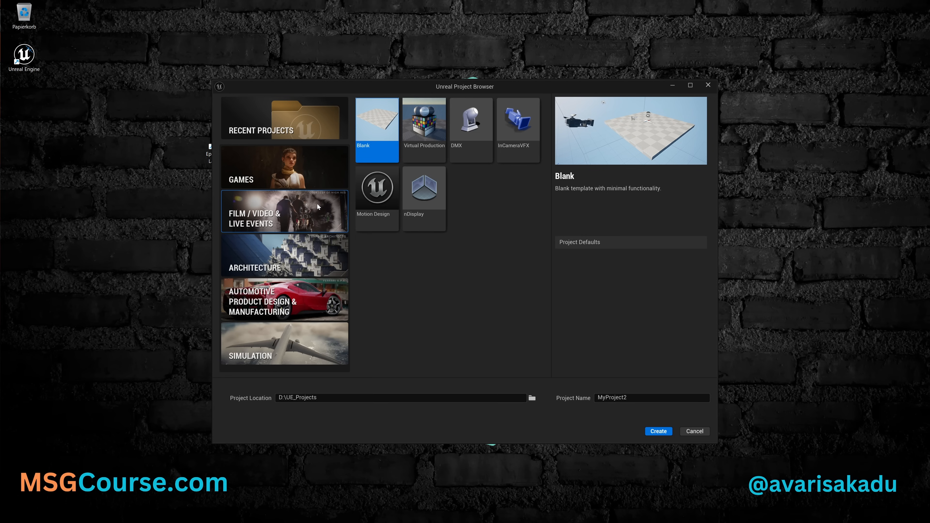
{"action": "left_click", "coordinate": [312, 260]}
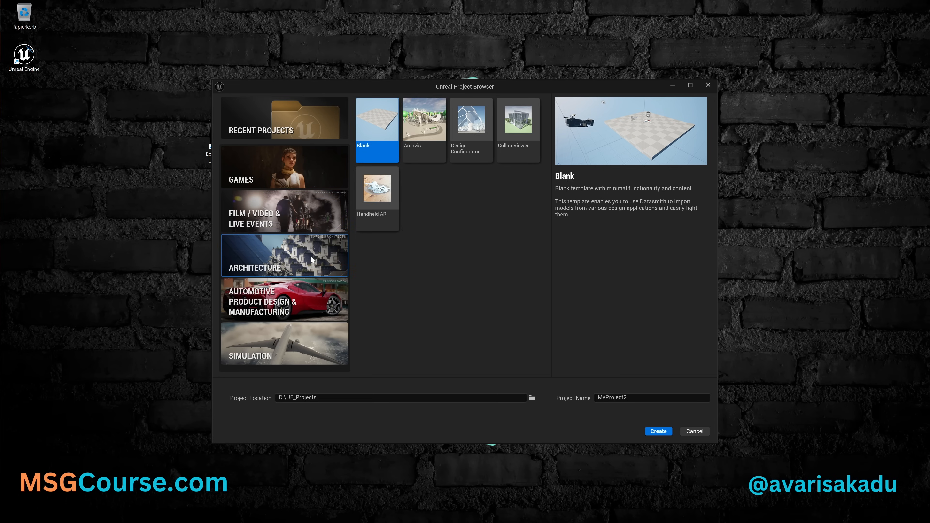
{"action": "left_click", "coordinate": [430, 151]}
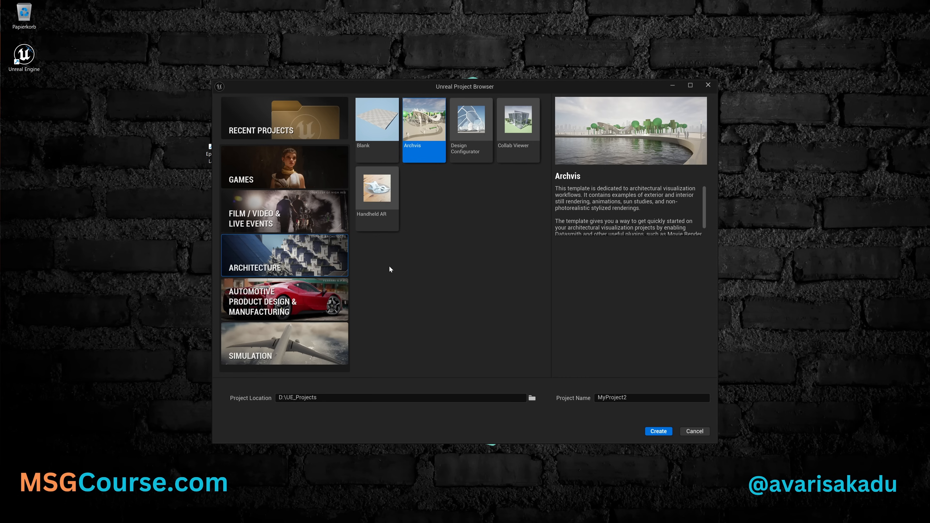
{"action": "left_click", "coordinate": [305, 300]}
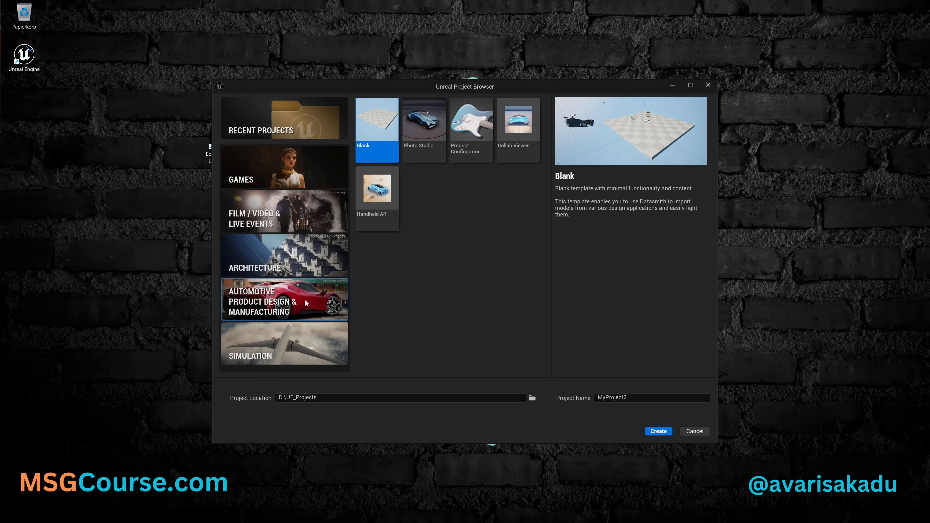
{"action": "left_click", "coordinate": [418, 155]}
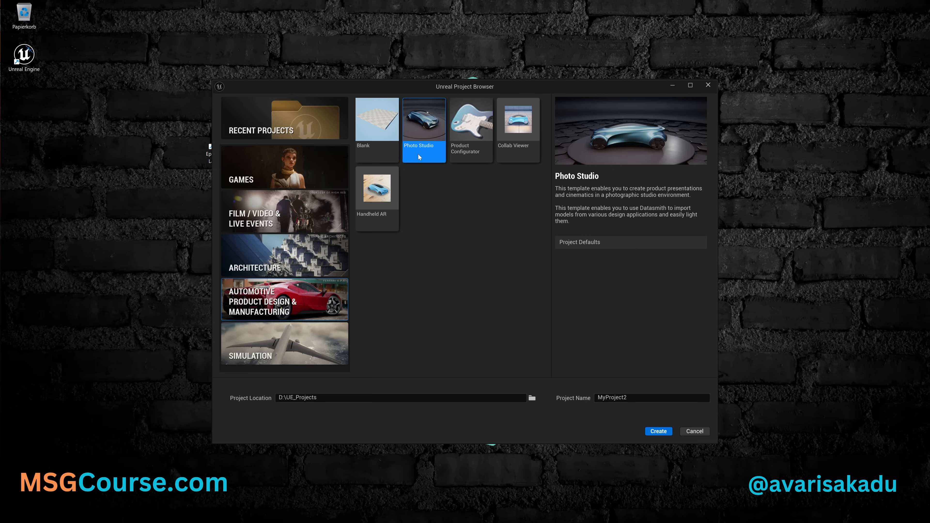
{"action": "left_click", "coordinate": [315, 340]}
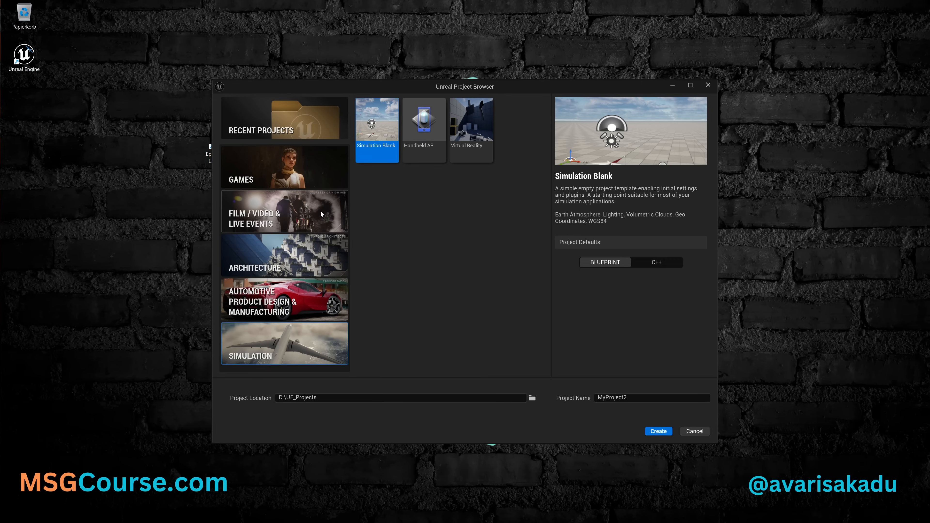
- Choose the Third Person template from the Games category and set the project type to Blueprint
{"action": "left_click", "coordinate": [300, 172]}
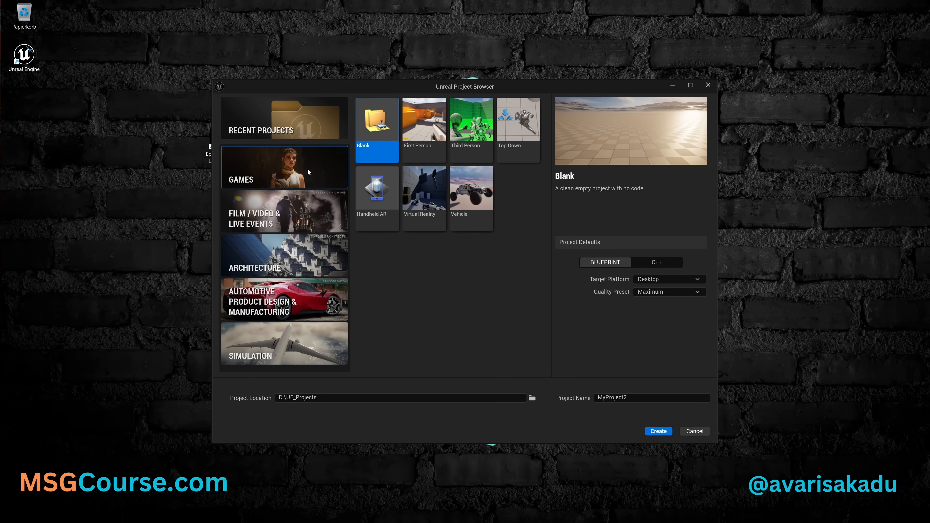
{"action": "left_click", "coordinate": [466, 146]}
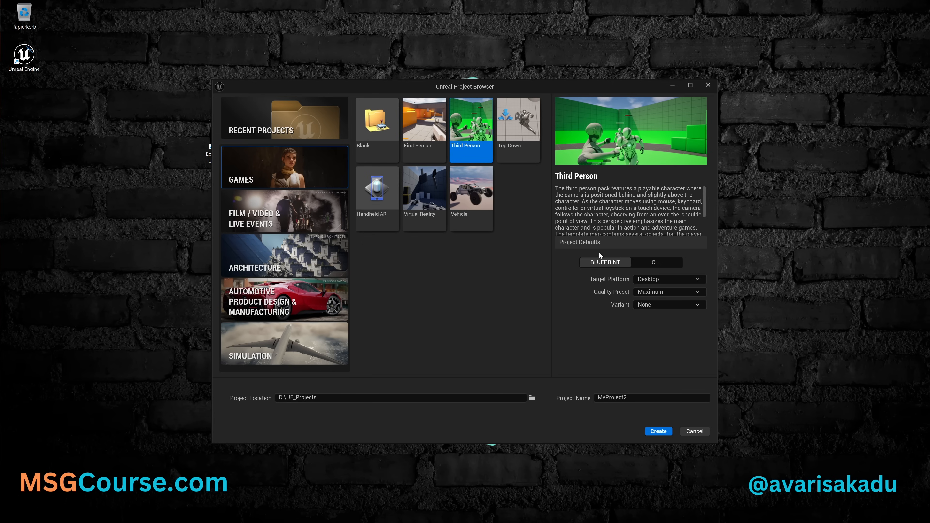
{"action": "left_click", "coordinate": [672, 263]}
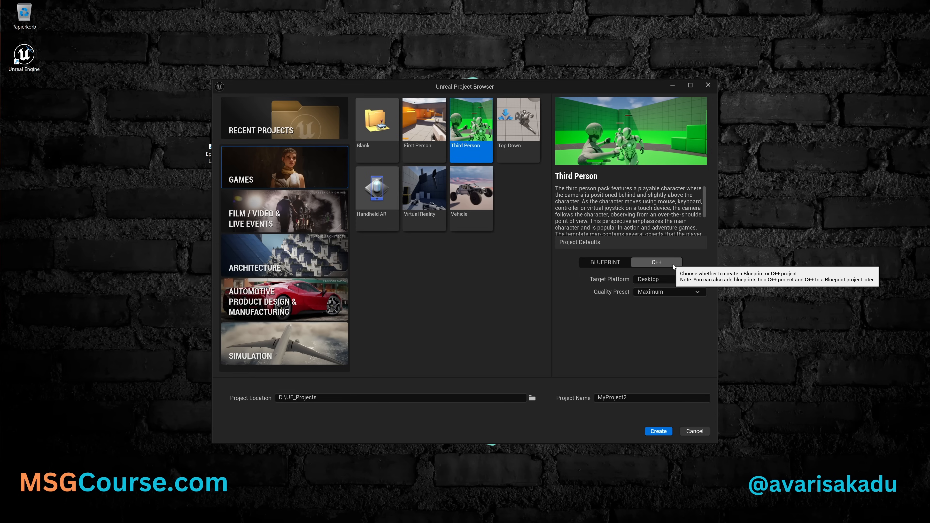
{"action": "left_click", "coordinate": [613, 264]}
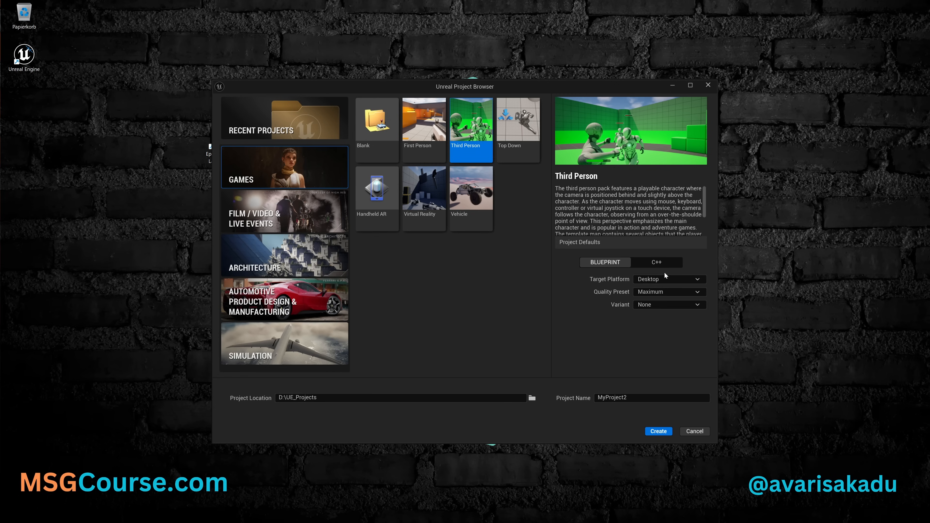
- Examine the Target Platform, Quality Preset and Variant options of the Third Person template, keeping Desktop, Maximum and None
{"action": "left_click", "coordinate": [673, 279]}
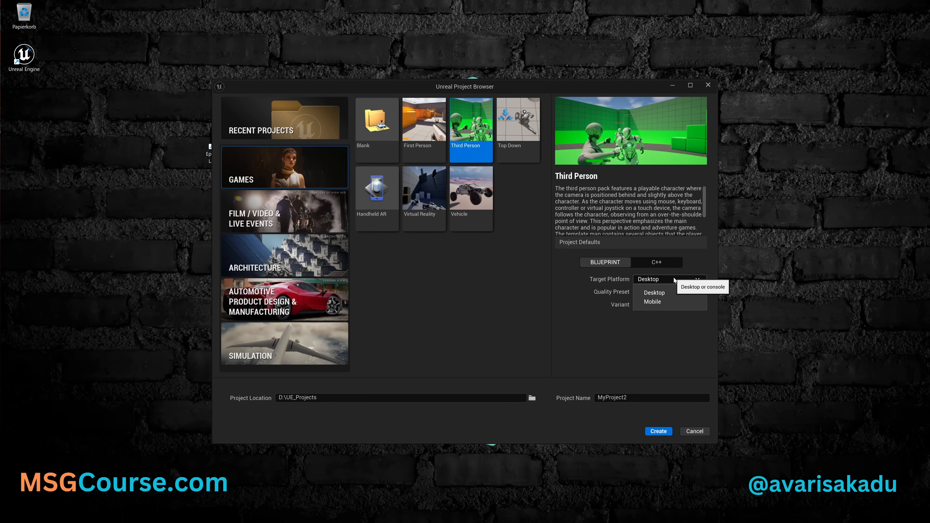
{"action": "left_click", "coordinate": [676, 291]}
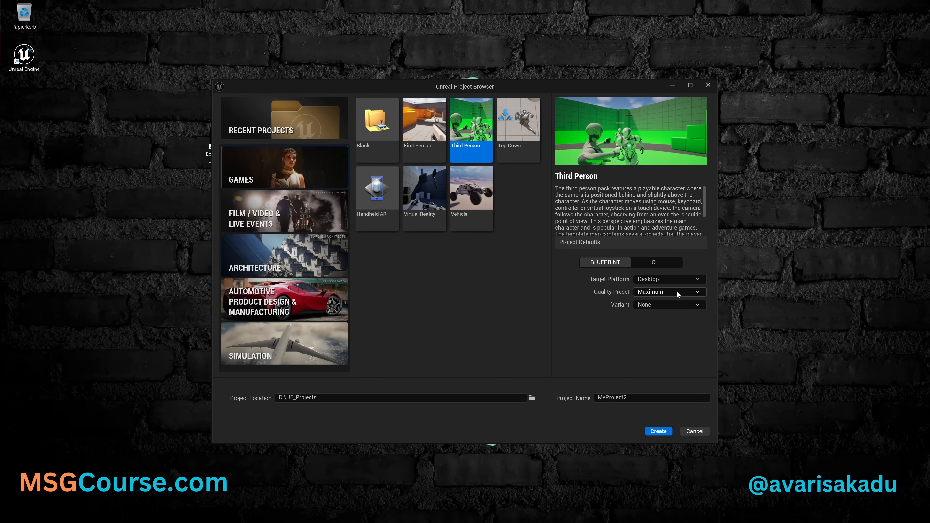
{"action": "left_click", "coordinate": [677, 292]}
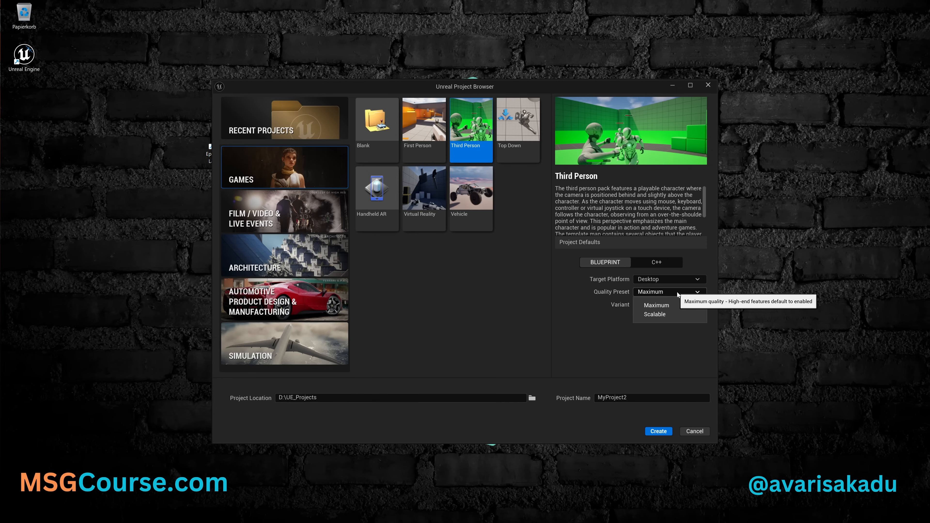
{"action": "left_click", "coordinate": [668, 315]}
{"action": "left_click", "coordinate": [667, 292]}
{"action": "left_click", "coordinate": [665, 301]}
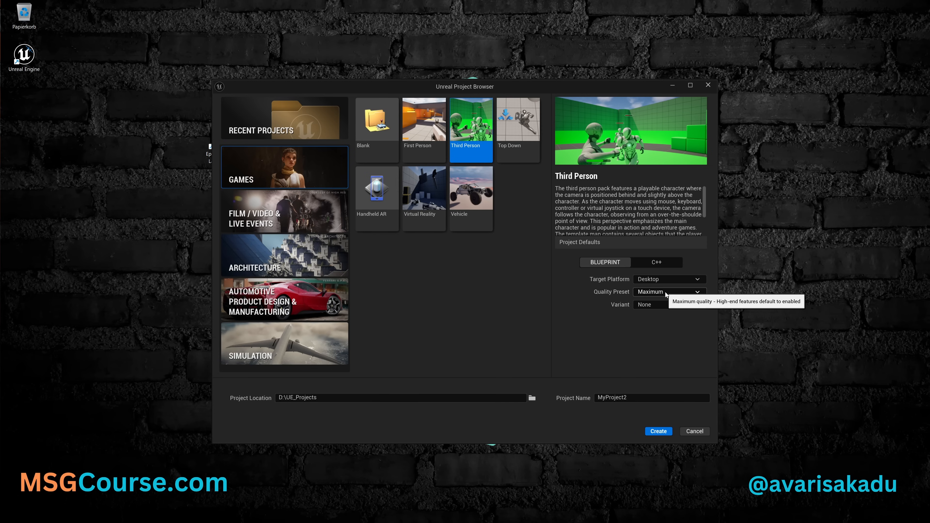
{"action": "left_click", "coordinate": [665, 292]}
{"action": "left_click", "coordinate": [665, 292]}
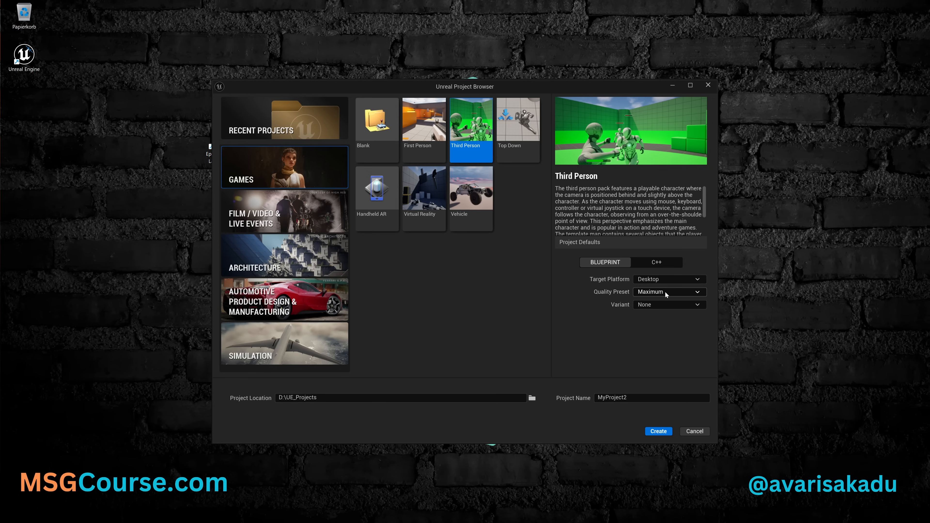
{"action": "left_click", "coordinate": [665, 304]}
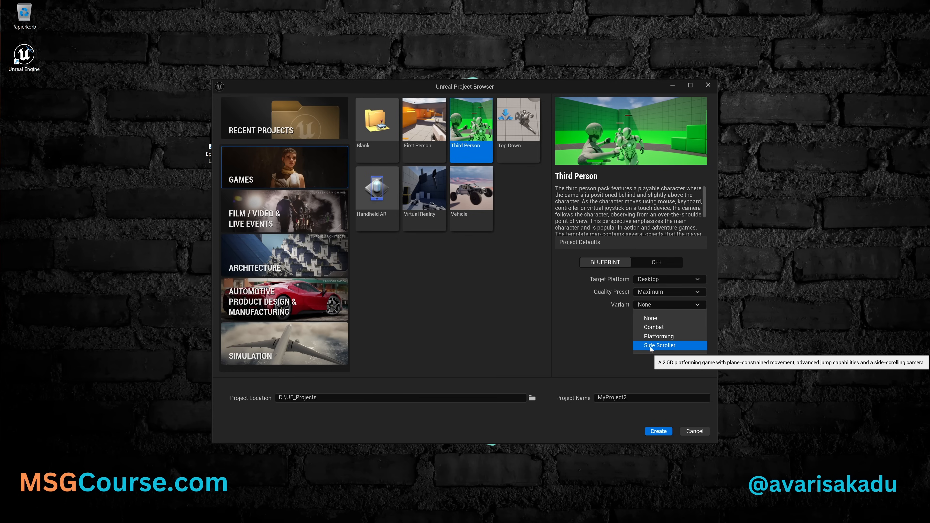
{"action": "left_click", "coordinate": [602, 353]}
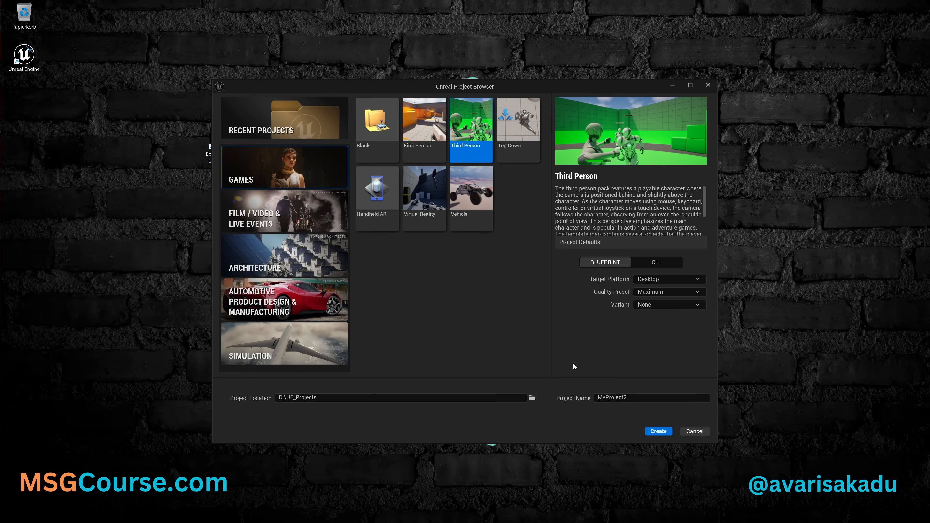
- Name the new project FirstSteps and create it
{"action": "left_click", "coordinate": [594, 398]}
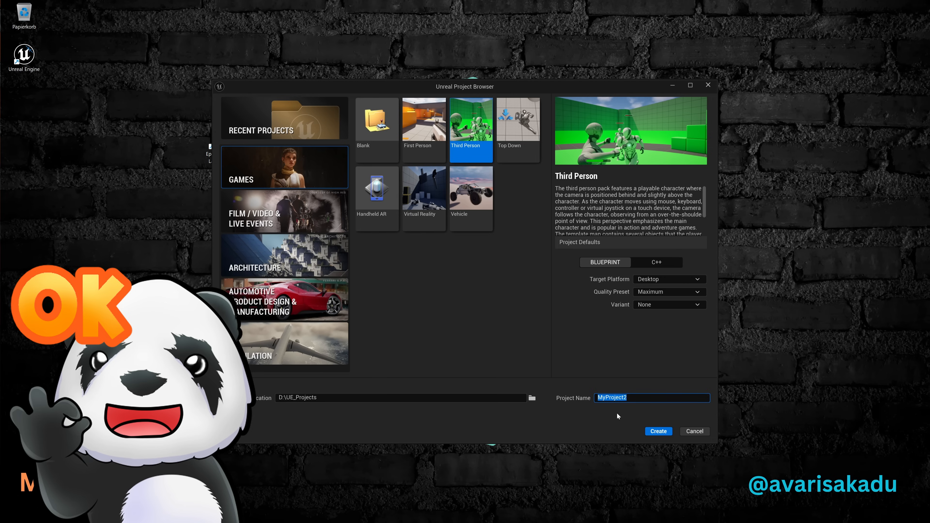
{"action": "type", "text": "FirstSteps"}
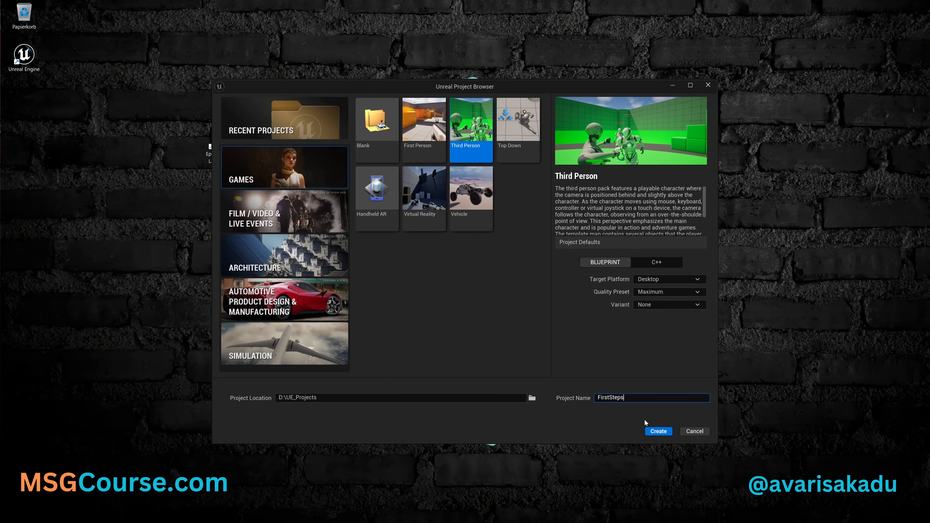
{"action": "left_click", "coordinate": [658, 432]}
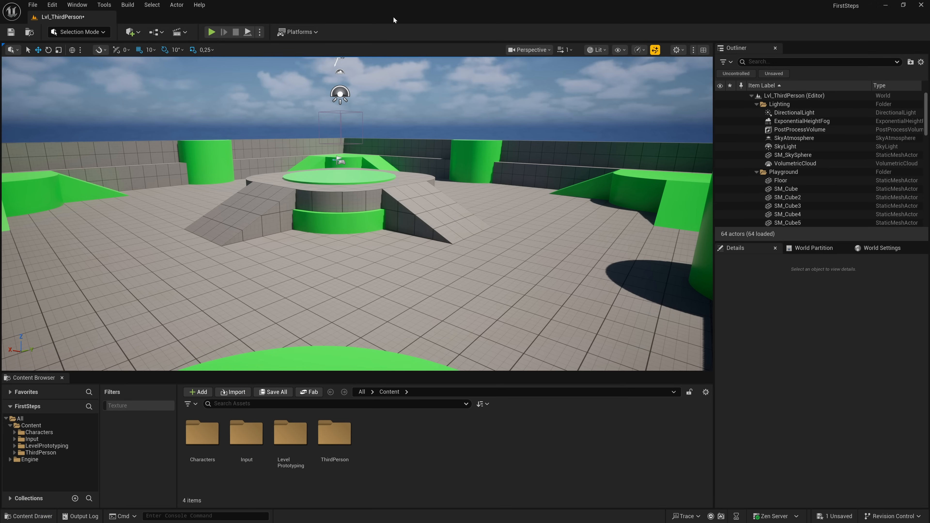
- Fly the viewport camera around the arena to examine the level from different directions
{"action": "right_click_drag", "start_coordinate": [379, 119], "coordinate": [404, 117]}
{"action": "key", "text": "w"}
{"action": "key", "text": "s"}
{"action": "key", "text": "a"}
{"action": "key", "text": "d"}
{"action": "key", "text": "w"}
{"action": "key", "text": "s"}
{"action": "key", "text": "w"}
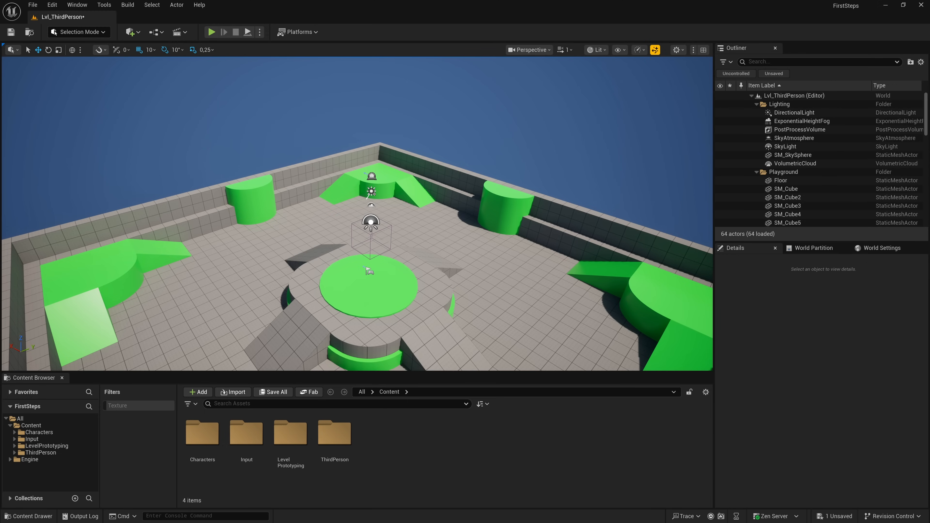
- Fly over the arena while varying the camera's flight speed, viewing the central platform from above
{"action": "right_click_drag", "start_coordinate": [404, 117], "coordinate": [425, 123]}
{"action": "key", "text": "w"}
{"action": "scroll", "coordinate": [414, 92], "scroll_direction": "up", "scroll_amount": 3}
{"action": "key", "text": "s"}
{"action": "scroll", "coordinate": [413, 101], "scroll_direction": "up", "scroll_amount": 12}
{"action": "key", "text": "w"}
{"action": "scroll", "coordinate": [414, 113], "scroll_direction": "down", "scroll_amount": 20}
{"action": "key", "text": "w"}
{"action": "right_click_drag", "start_coordinate": [357, 213], "coordinate": [379, 118]}
{"action": "scroll", "coordinate": [357, 214], "scroll_direction": "up", "scroll_amount": 2}
{"action": "key", "text": "s"}
{"action": "scroll", "coordinate": [362, 139], "scroll_direction": "up", "scroll_amount": 2}
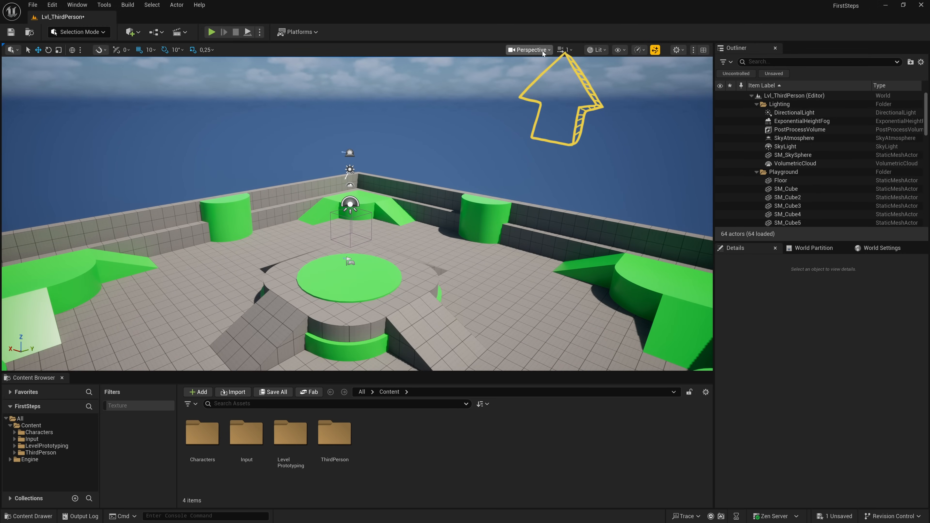
- Set the viewport camera's Speed Scalar to 2.0 and adjust its Camera Speed to 1
{"action": "left_click", "coordinate": [565, 50]}
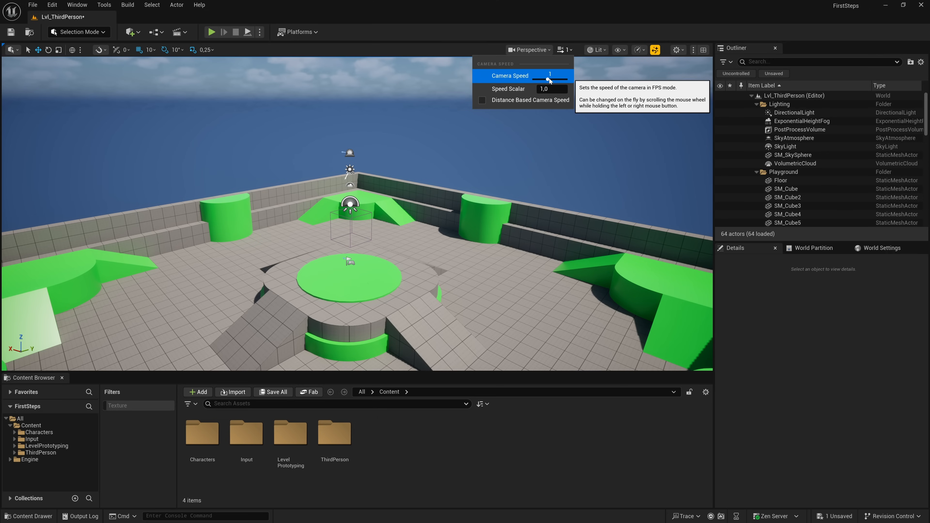
{"action": "mouse_move", "coordinate": [547, 78]}
{"action": "left_mouse_down"}
{"action": "mouse_move", "coordinate": [560, 79]}
{"action": "mouse_move", "coordinate": [548, 79]}
{"action": "left_mouse_up"}
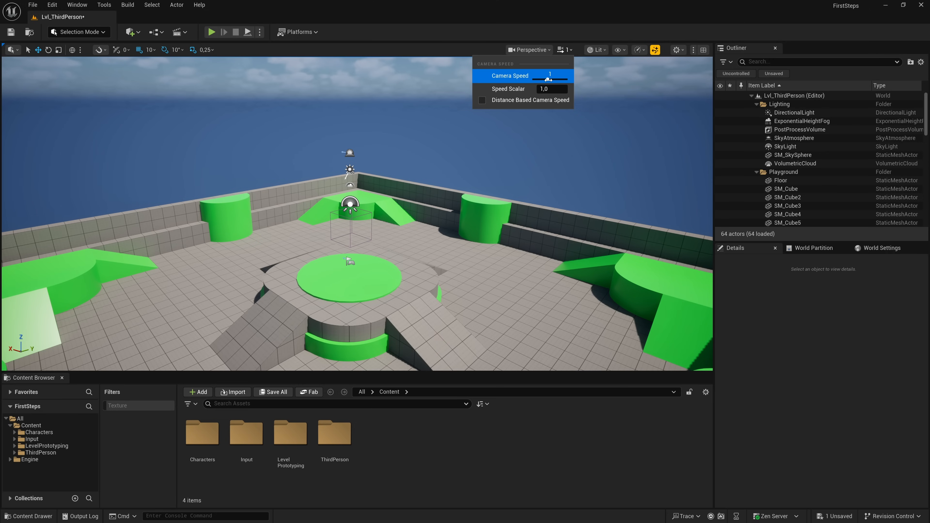
{"action": "left_click", "coordinate": [549, 88]}
{"action": "type", "text": "2"}
{"action": "key", "text": "Return"}
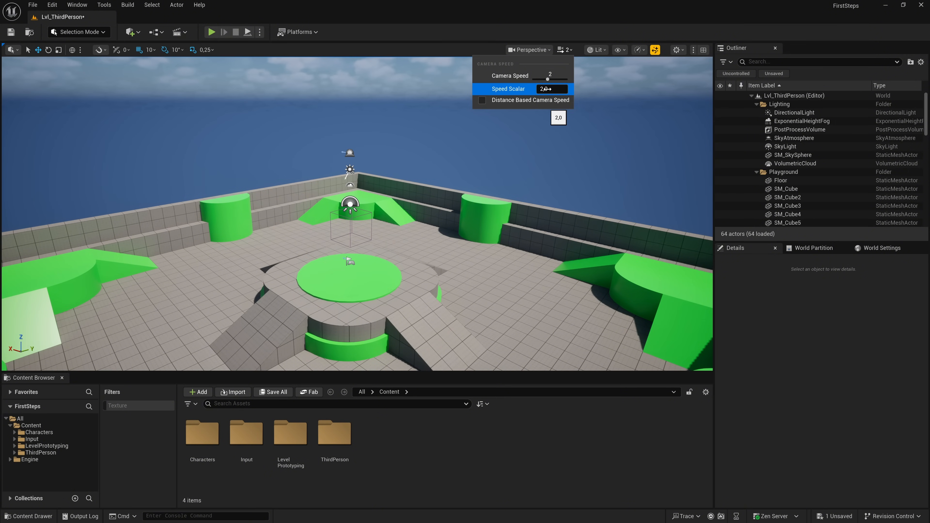
{"action": "left_click_drag", "start_coordinate": [547, 79], "coordinate": [549, 80]}
{"action": "key", "text": "Escape"}
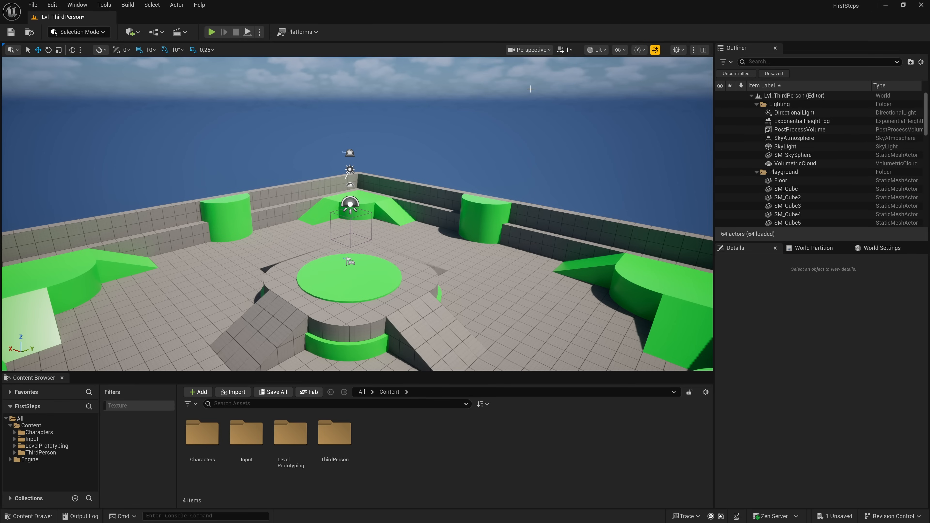
- Frame the arena from a raised viewpoint and save that view as bookmark 1
{"action": "mouse_move", "coordinate": [506, 125]}
{"action": "right_mouse_down"}
{"action": "mouse_move", "coordinate": [494, 134]}
{"action": "mouse_move", "coordinate": [506, 136]}
{"action": "right_mouse_up"}
{"action": "key", "text": "s"}
{"action": "key", "text": "w"}
{"action": "key", "text": "a"}
{"action": "key", "text": "s"}
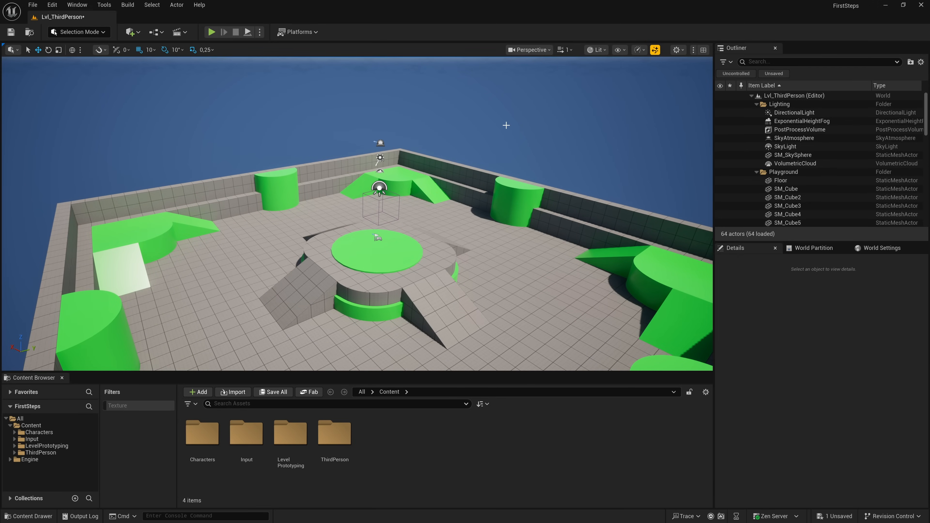
{"action": "key", "text": "ctrl+1"}
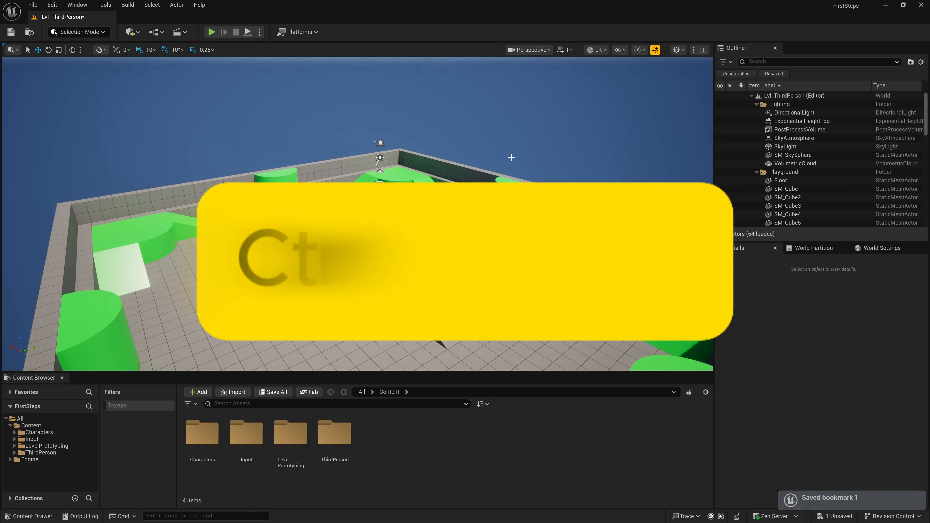
- Move the camera away from the saved viewpoint and recall bookmark 1
{"action": "mouse_move", "coordinate": [510, 153]}
{"action": "right_mouse_down"}
{"action": "mouse_move", "coordinate": [513, 163]}
{"action": "mouse_move", "coordinate": [564, 125]}
{"action": "mouse_move", "coordinate": [523, 212]}
{"action": "mouse_move", "coordinate": [510, 152]}
{"action": "right_mouse_up"}
{"action": "key", "text": "w"}
{"action": "key", "text": "1"}
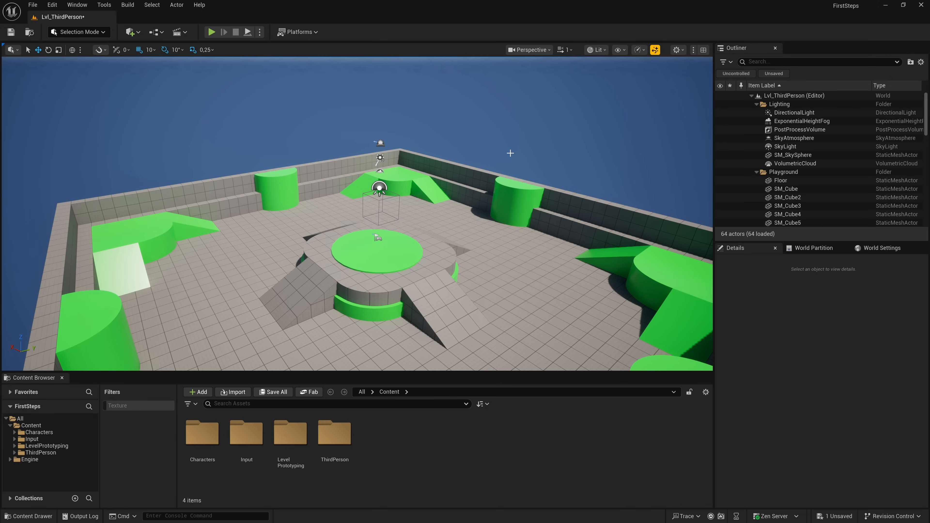
- Switch the viewport to the Top orthographic view and examine the whole arena layout in wireframe
{"action": "left_click", "coordinate": [547, 50]}
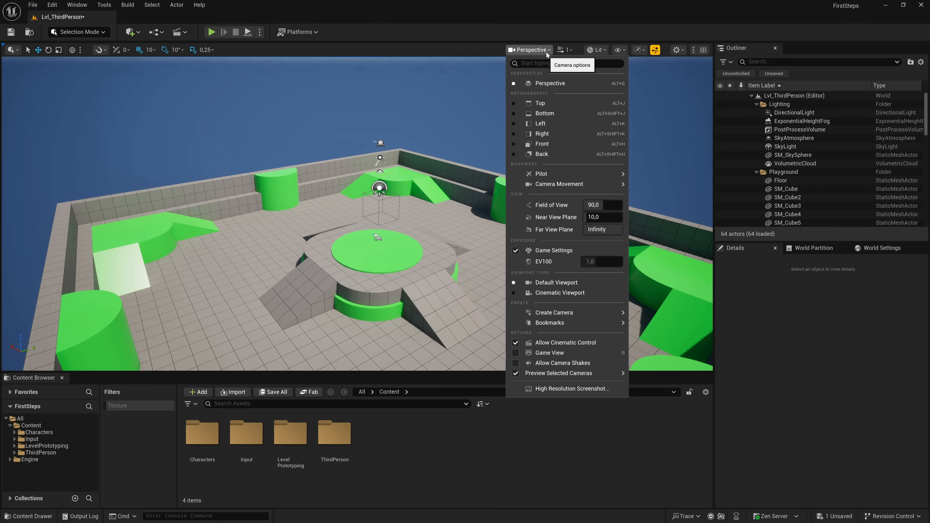
{"action": "left_click", "coordinate": [514, 103]}
{"action": "scroll", "coordinate": [481, 143], "scroll_direction": "up", "scroll_amount": 3}
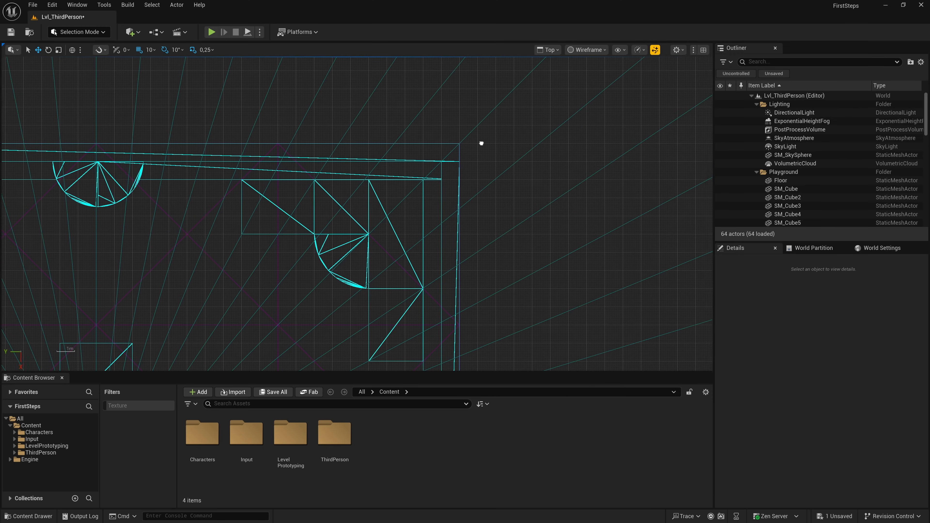
{"action": "scroll", "coordinate": [316, 241], "scroll_direction": "down", "scroll_amount": 10}
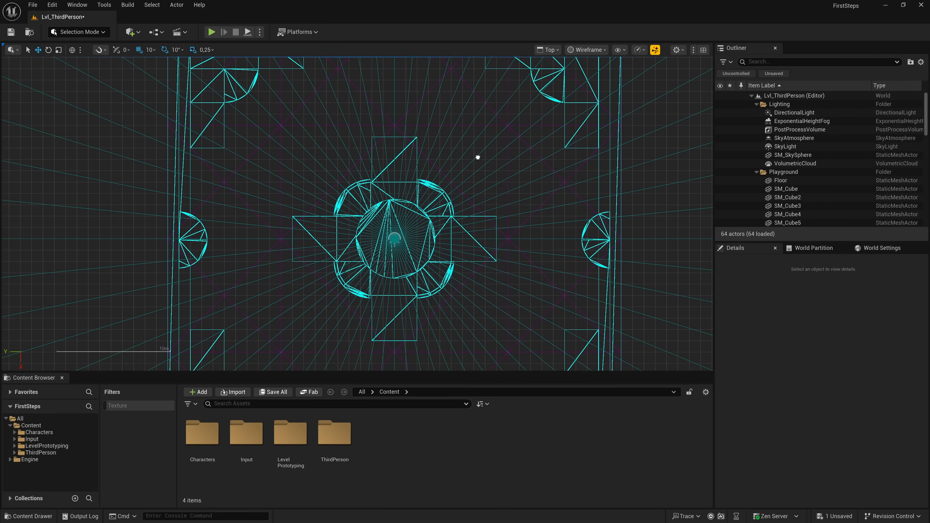
{"action": "right_click_drag", "start_coordinate": [534, 81], "coordinate": [450, 147]}
{"action": "scroll", "coordinate": [413, 144], "scroll_direction": "down", "scroll_amount": 5}
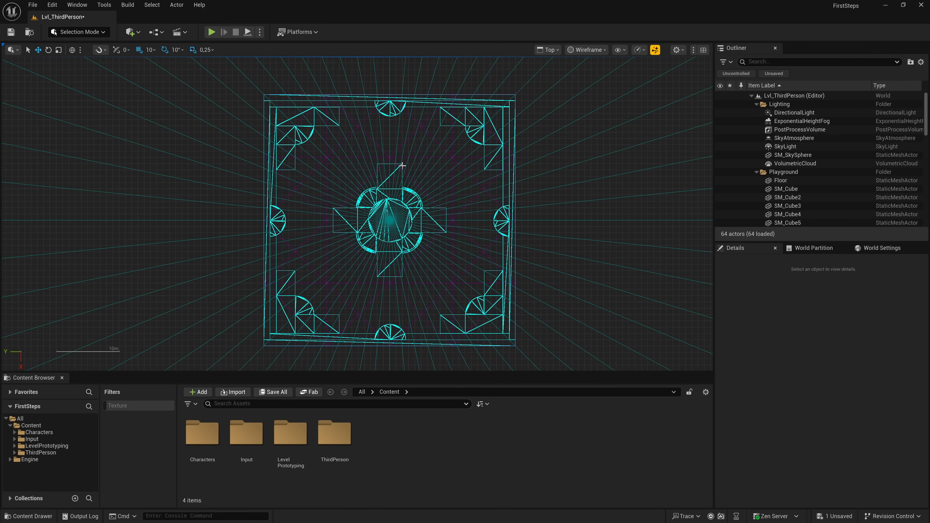
{"action": "scroll", "coordinate": [401, 185], "scroll_direction": "up", "scroll_amount": 2}
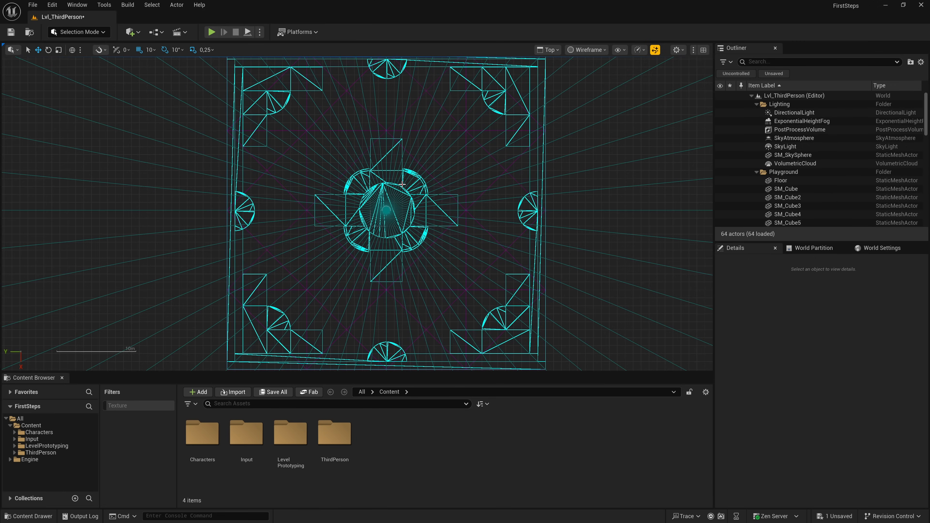
- Select quarter cylinders around the central platform one after another in the Top view
{"action": "left_click", "coordinate": [370, 198]}
{"action": "left_click", "coordinate": [420, 181]}
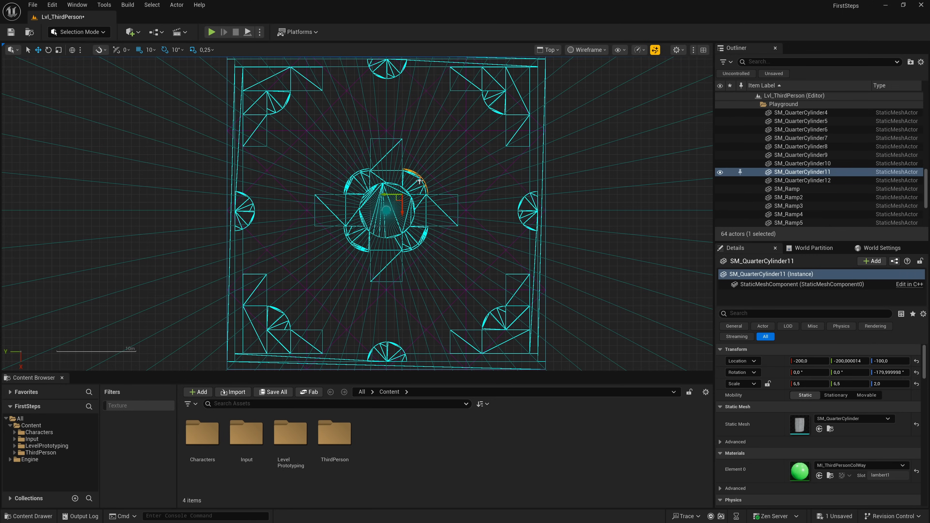
{"action": "left_click", "coordinate": [358, 175]}
- Look through the Left, Right, Front and Back orthographic views and return the viewport to Perspective
{"action": "left_click", "coordinate": [547, 50]}
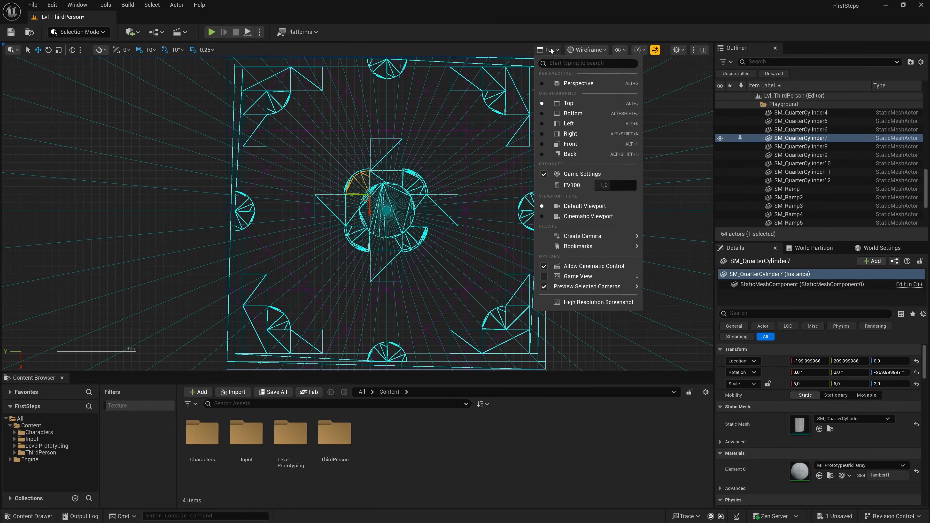
{"action": "left_click", "coordinate": [542, 125]}
{"action": "left_click", "coordinate": [542, 135]}
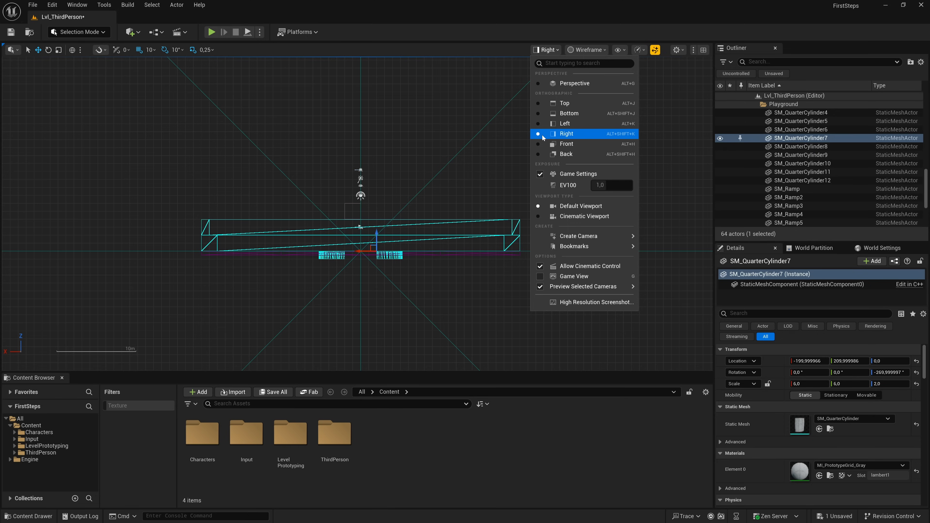
{"action": "left_click", "coordinate": [542, 146]}
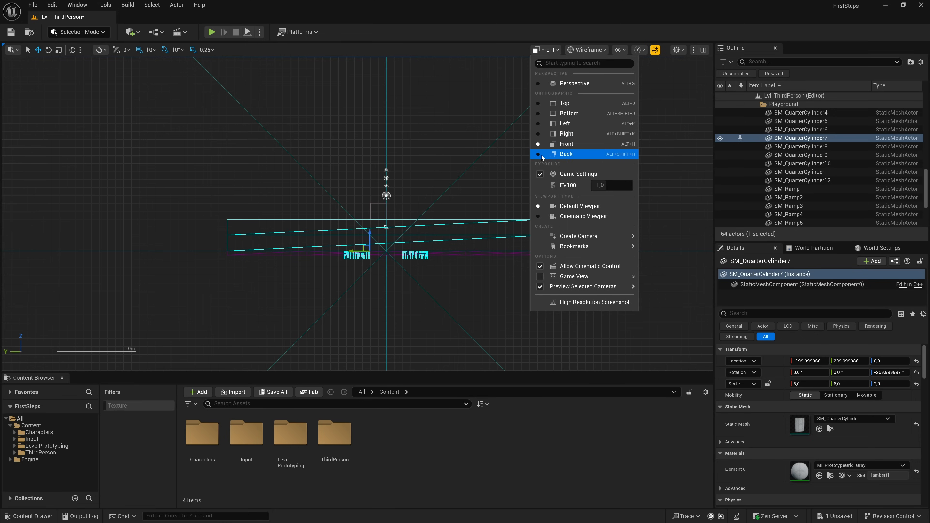
{"action": "left_click", "coordinate": [543, 155]}
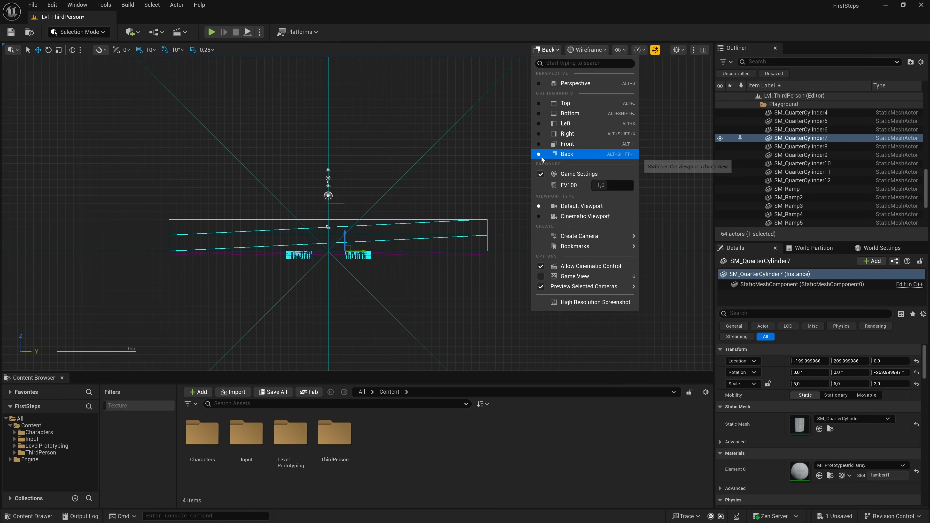
{"action": "left_click", "coordinate": [541, 86]}
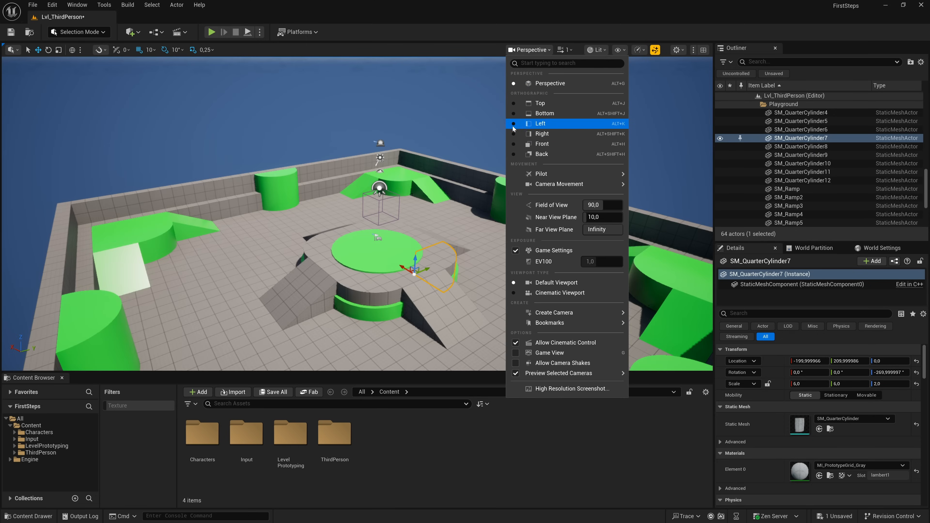
- Clear the selection and pick the green corner ramp, the floor and the back wall in turn, finishing with the ramp SM_Ramp2
{"action": "right_click_drag", "start_coordinate": [432, 188], "coordinate": [387, 193]}
{"action": "key", "text": "Escape"}
{"action": "key", "text": "w"}
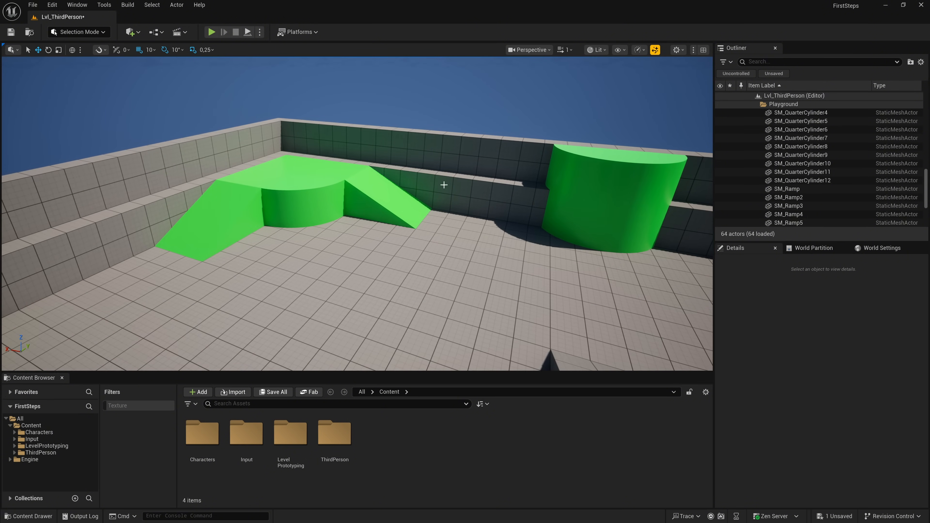
{"action": "left_click", "coordinate": [387, 194]}
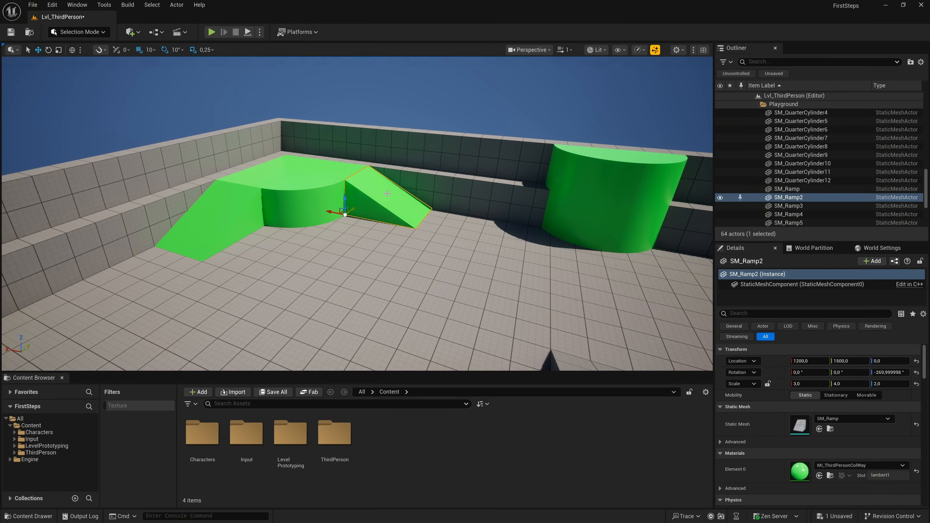
{"action": "left_click", "coordinate": [382, 281]}
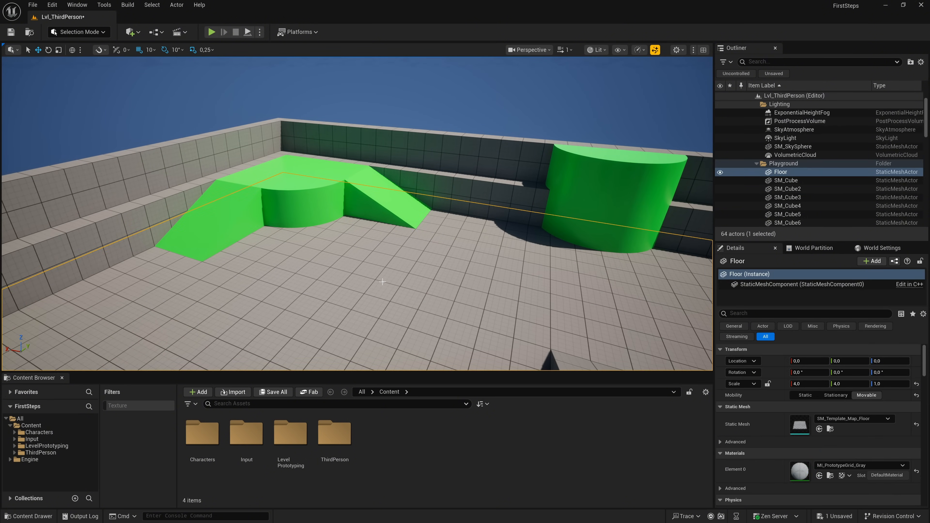
{"action": "left_click", "coordinate": [419, 146]}
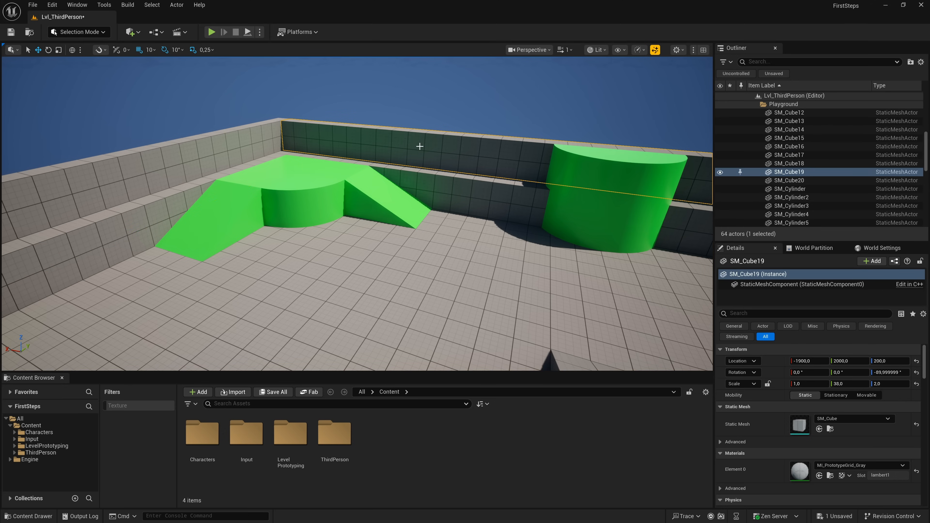
{"action": "left_click", "coordinate": [388, 199]}
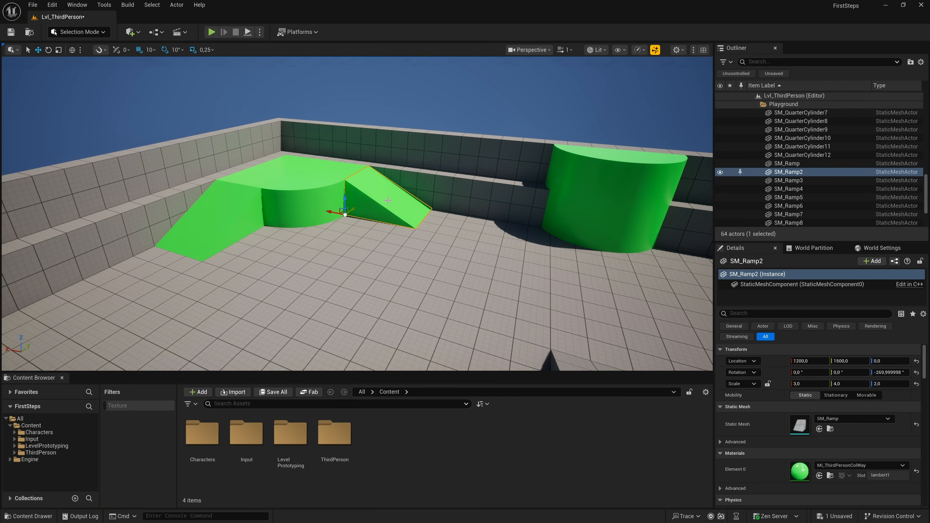
- Move the selected ramp along the Y axis to 1220, away from the green corner platform
{"action": "key", "text": "d"}
{"action": "right_click_drag", "start_coordinate": [374, 211], "coordinate": [375, 234]}
{"action": "key", "text": "w"}
{"action": "key", "text": "a"}
{"action": "key", "text": "w"}
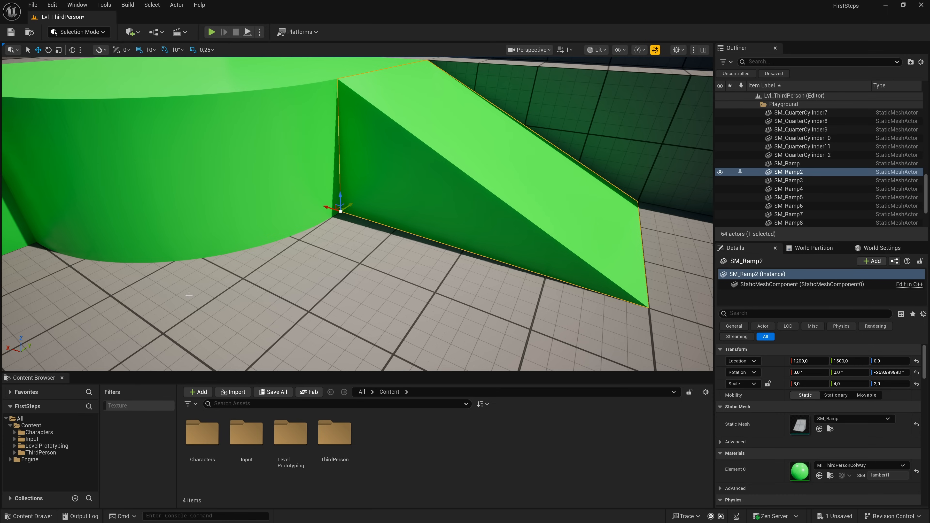
{"action": "left_click_drag", "start_coordinate": [347, 204], "coordinate": [187, 310]}
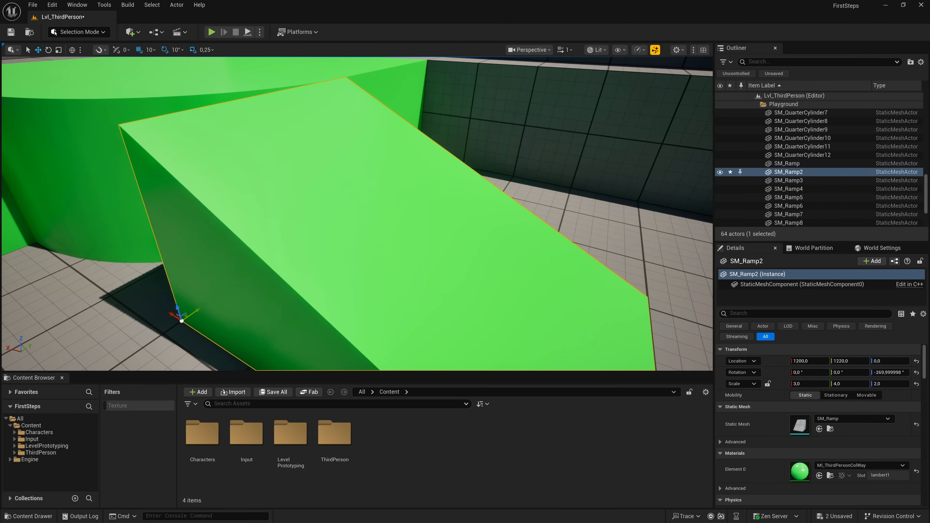
{"action": "right_click_drag", "start_coordinate": [188, 310], "coordinate": [157, 322]}
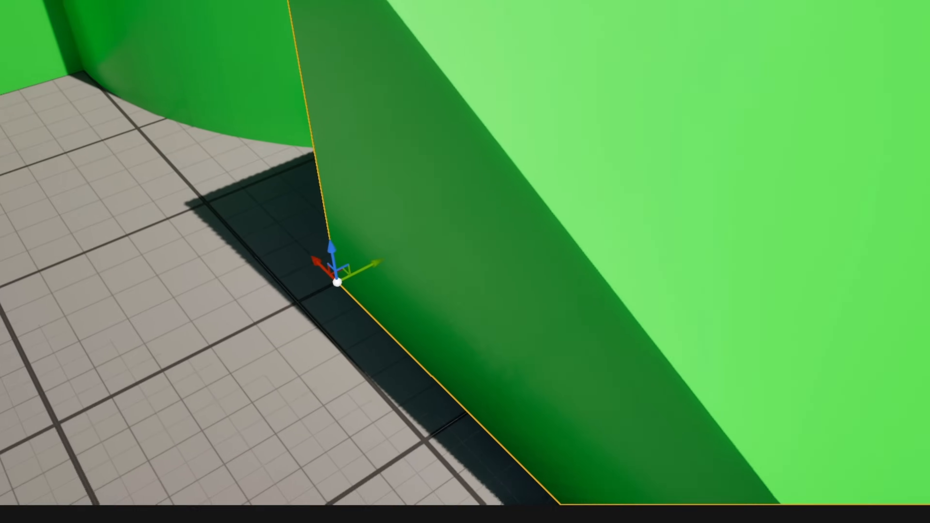
- Move the ramp onto the open floor near the central platform, at location 1140, 520, 10
{"action": "key", "text": "s"}
{"action": "right_click_drag", "start_coordinate": [366, 220], "coordinate": [300, 205]}
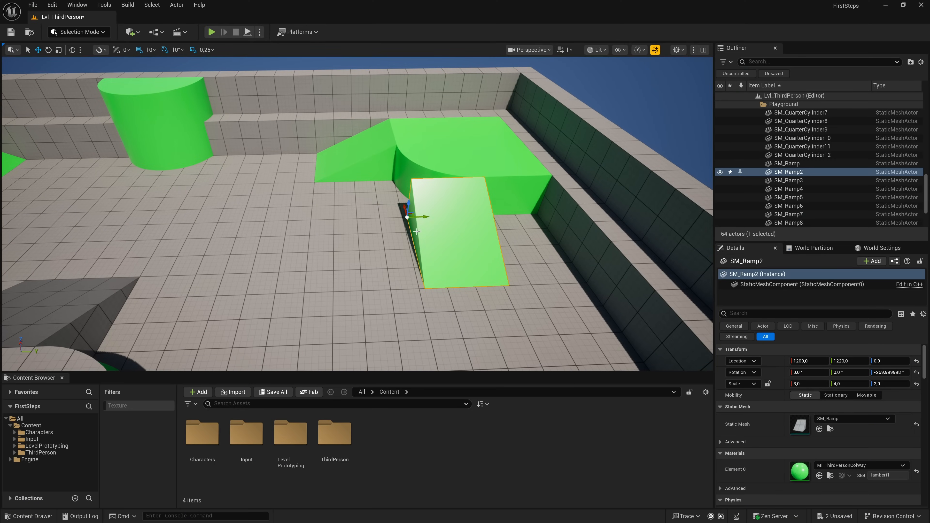
{"action": "left_click_drag", "start_coordinate": [424, 217], "coordinate": [297, 223]}
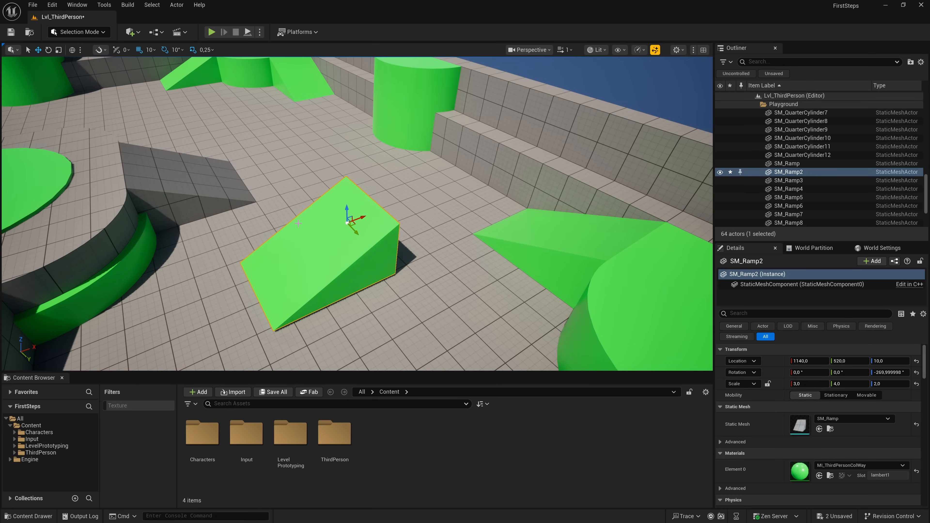
- Rotate the ramp about its vertical axis to about -400°
{"action": "key", "text": "e"}
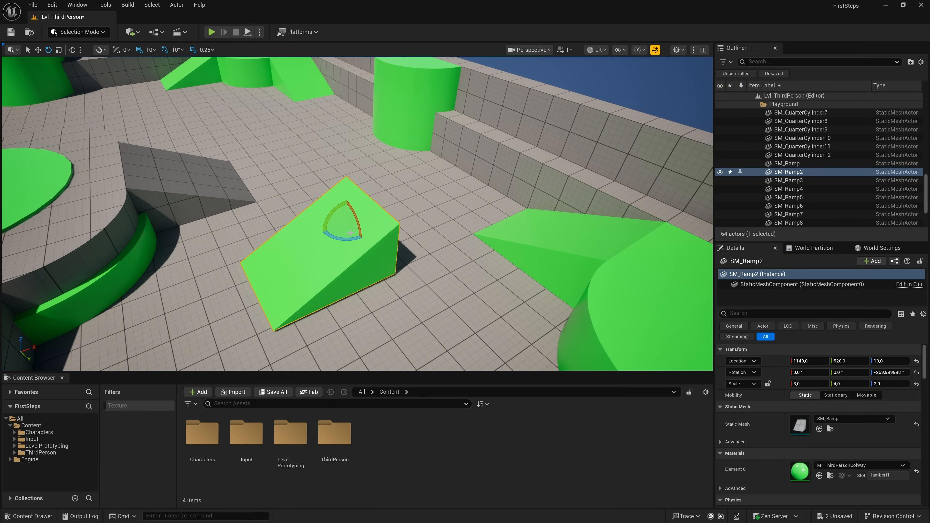
{"action": "left_click_drag", "start_coordinate": [350, 231], "coordinate": [328, 216]}
{"action": "key", "text": "w"}
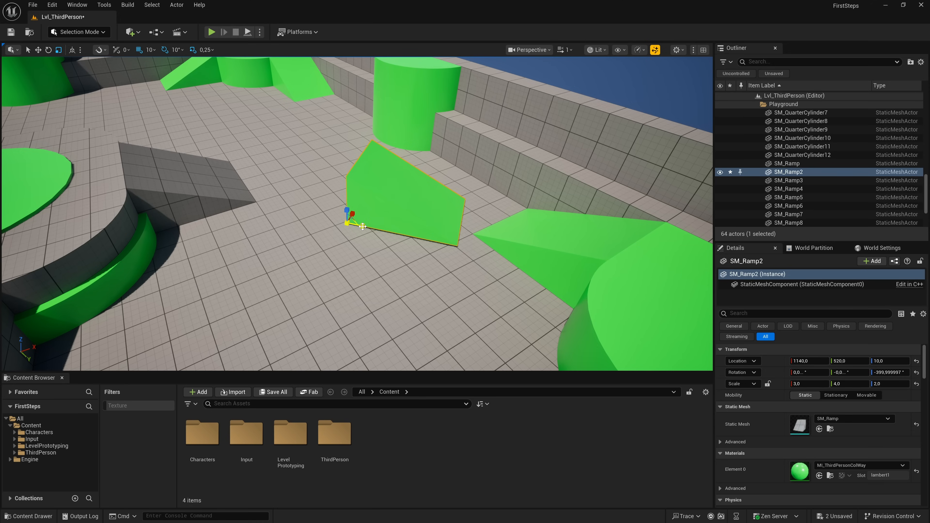
- Scale the ramp to 3.0 on the Y and Z axes and set its Z rotation to -406°
{"action": "mouse_move", "coordinate": [362, 226]}
{"action": "left_mouse_down"}
{"action": "mouse_move", "coordinate": [410, 230]}
{"action": "mouse_move", "coordinate": [361, 226]}
{"action": "left_mouse_up"}
{"action": "mouse_move", "coordinate": [363, 226]}
{"action": "left_mouse_down"}
{"action": "mouse_move", "coordinate": [392, 231]}
{"action": "mouse_move", "coordinate": [347, 213]}
{"action": "left_mouse_up"}
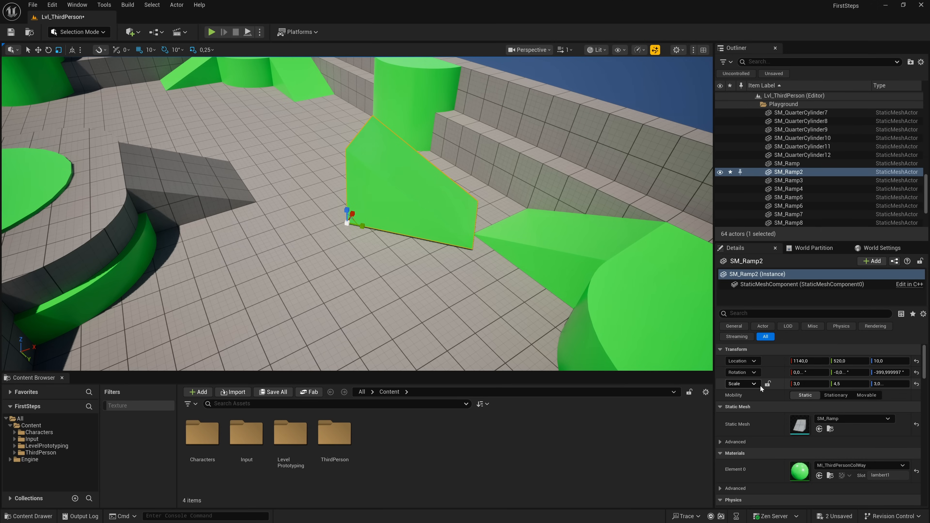
{"action": "left_click", "coordinate": [845, 383]}
{"action": "type", "text": "3"}
{"action": "key", "text": "Return"}
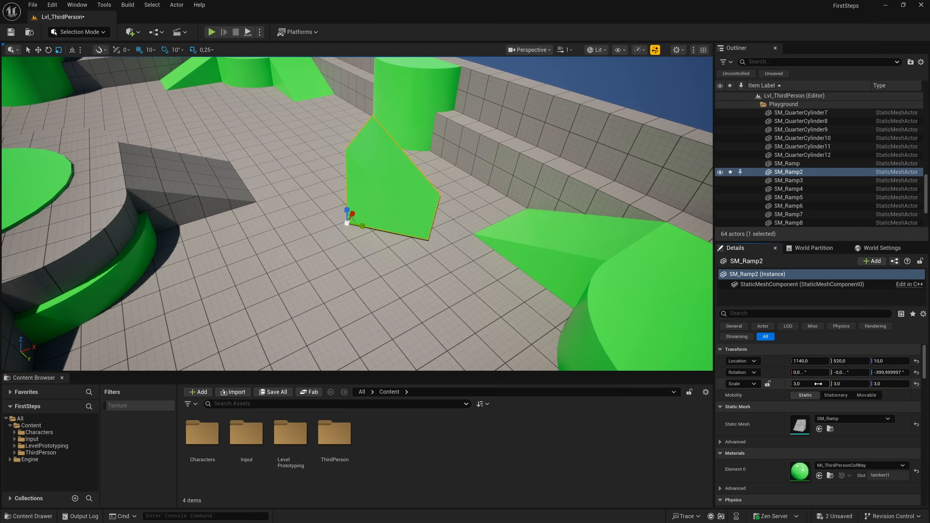
{"action": "mouse_move", "coordinate": [888, 373]}
{"action": "left_mouse_down"}
{"action": "mouse_move", "coordinate": [918, 373]}
{"action": "mouse_move", "coordinate": [884, 372]}
{"action": "left_mouse_up"}
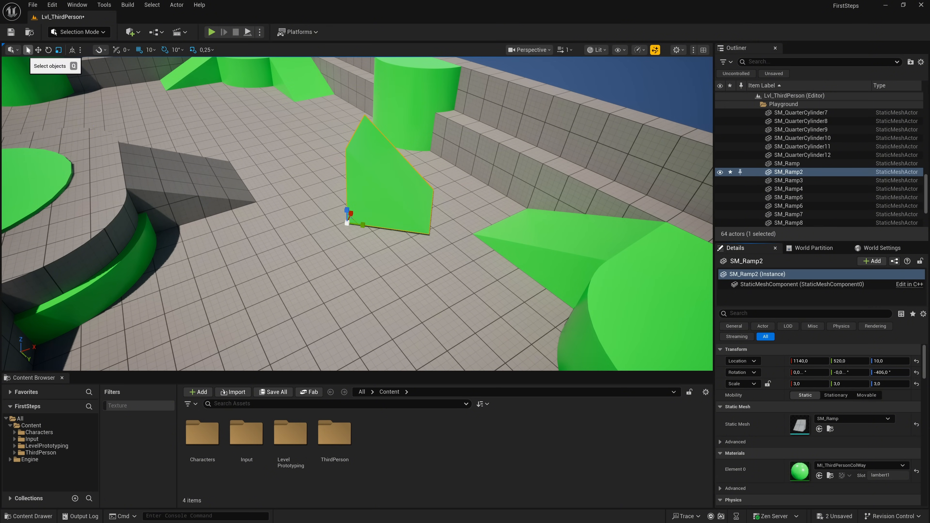
- Move the ramp on the open floor along the X axis to 890
{"action": "left_click", "coordinate": [28, 51]}
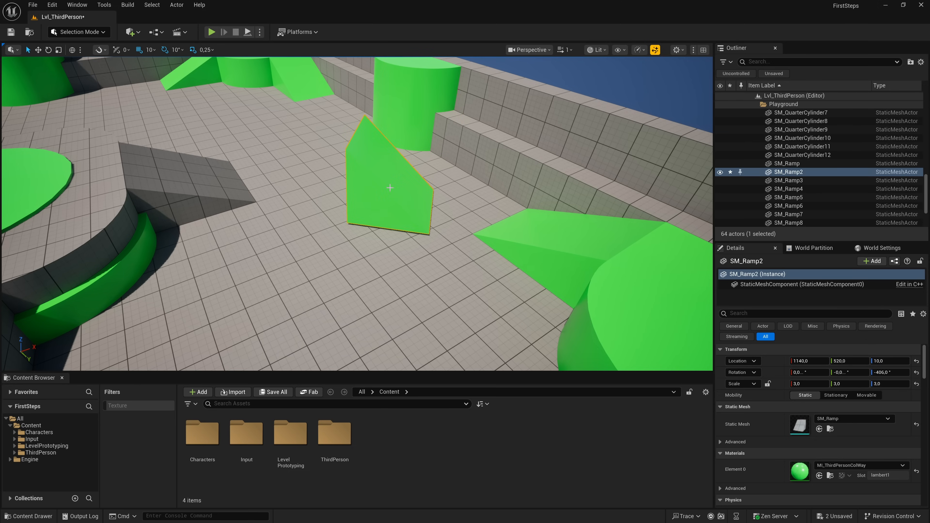
{"action": "left_click", "coordinate": [502, 249]}
{"action": "left_click", "coordinate": [410, 193]}
{"action": "left_click", "coordinate": [38, 50]}
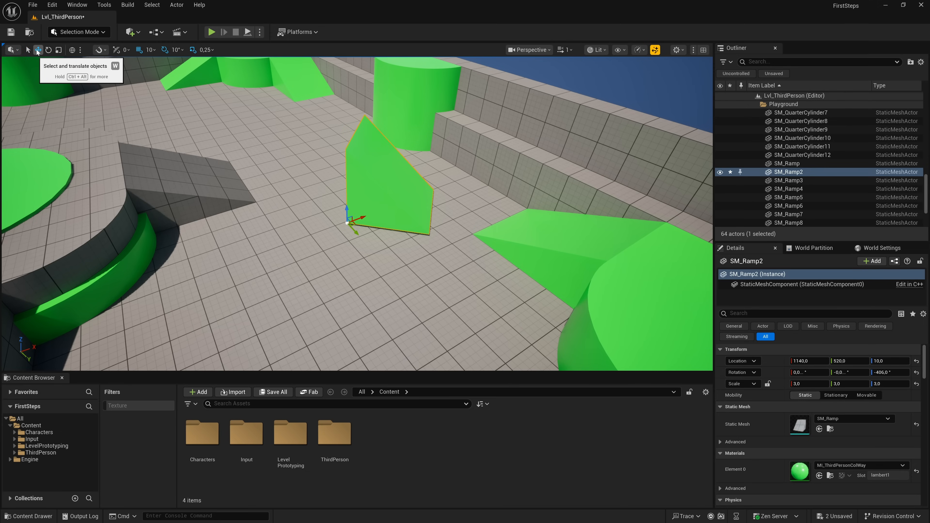
{"action": "left_click_drag", "start_coordinate": [352, 220], "coordinate": [287, 244]}
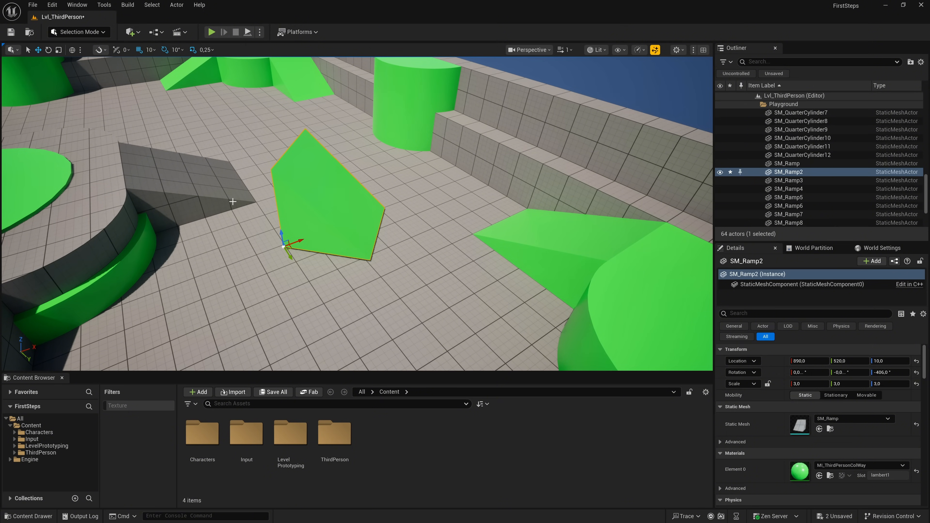
- Rotate the ramp about its vertical axis to -426° and scale it to 4.75 on Y and 1.75 on Z
{"action": "left_click", "coordinate": [48, 49]}
{"action": "left_click_drag", "start_coordinate": [272, 263], "coordinate": [306, 235]}
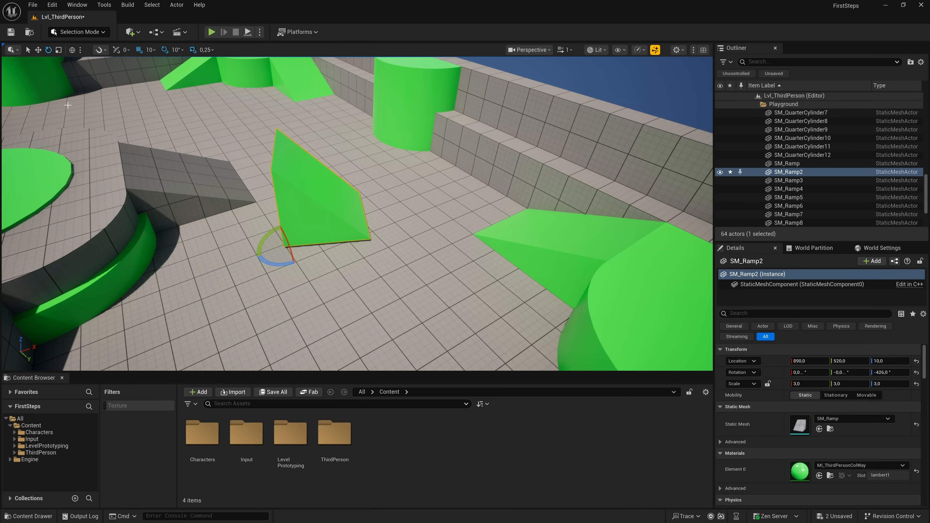
{"action": "left_click", "coordinate": [59, 50]}
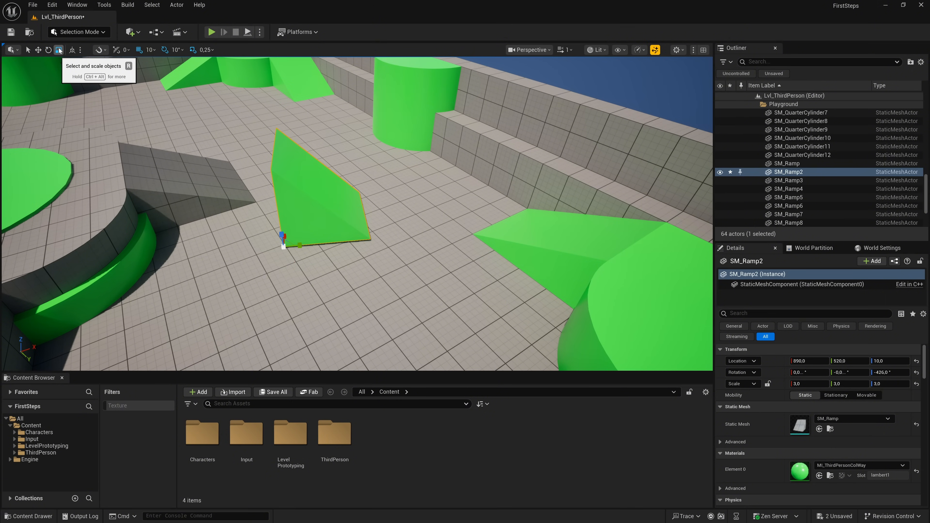
{"action": "left_click_drag", "start_coordinate": [281, 233], "coordinate": [302, 246]}
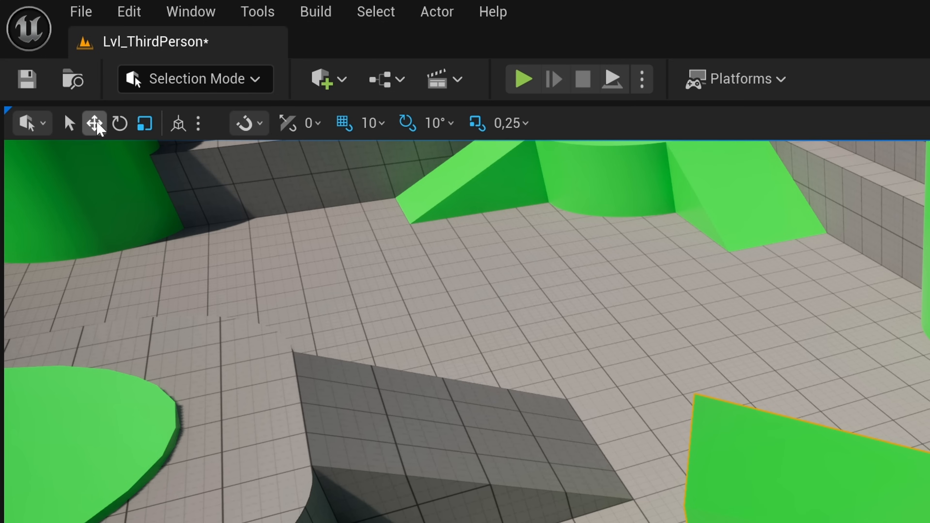
- Switch to local space coordinates and move the ramp along its own axes to about X 994, Y 435
{"action": "left_click", "coordinate": [96, 124]}
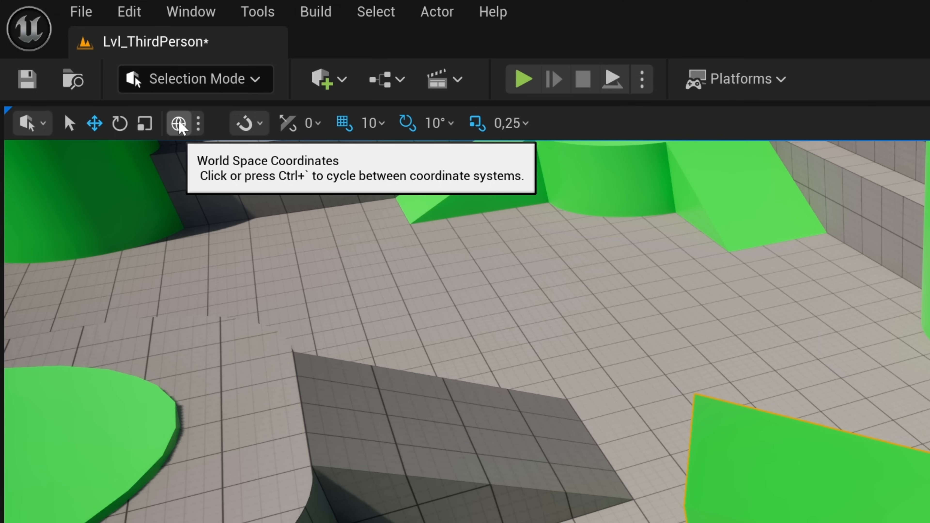
{"action": "left_click", "coordinate": [179, 126]}
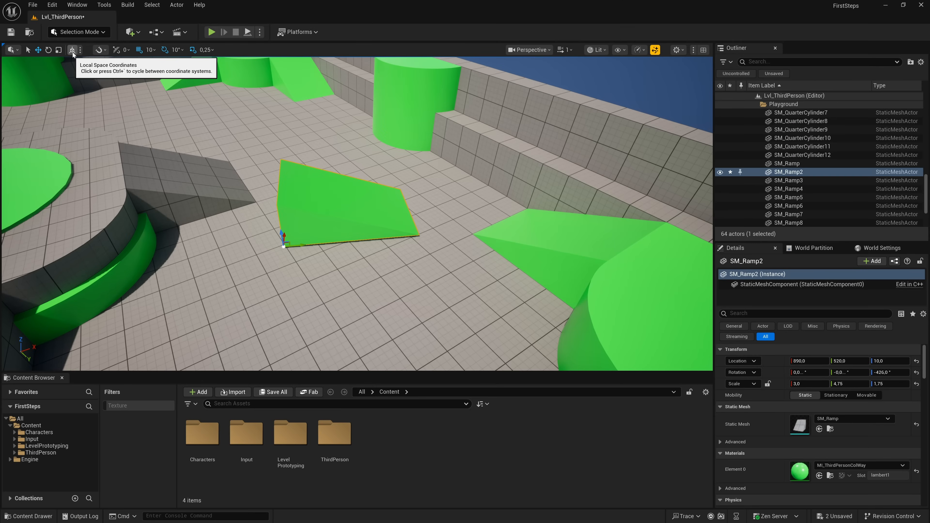
{"action": "mouse_move", "coordinate": [301, 244]}
{"action": "left_mouse_down"}
{"action": "mouse_move", "coordinate": [415, 243]}
{"action": "mouse_move", "coordinate": [297, 234]}
{"action": "left_mouse_up"}
{"action": "key", "text": "f"}
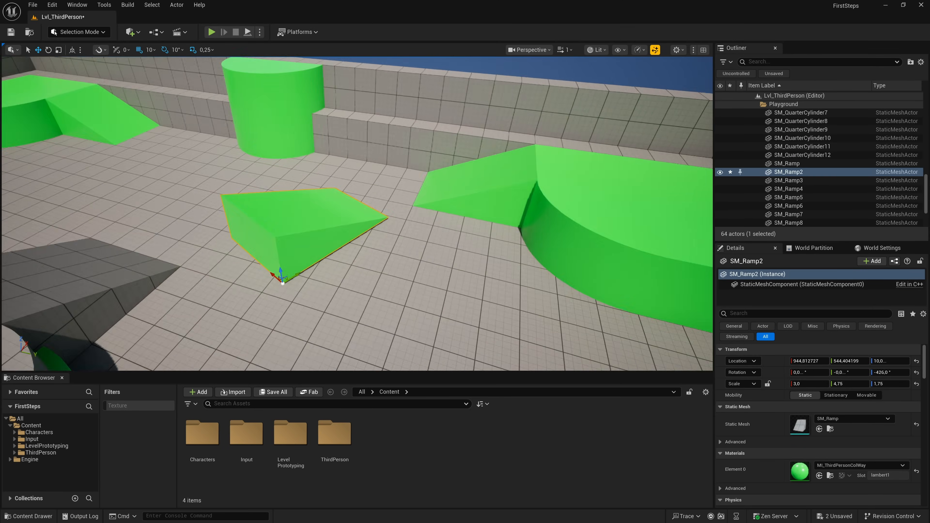
{"action": "left_click_drag", "start_coordinate": [360, 271], "coordinate": [309, 283]}
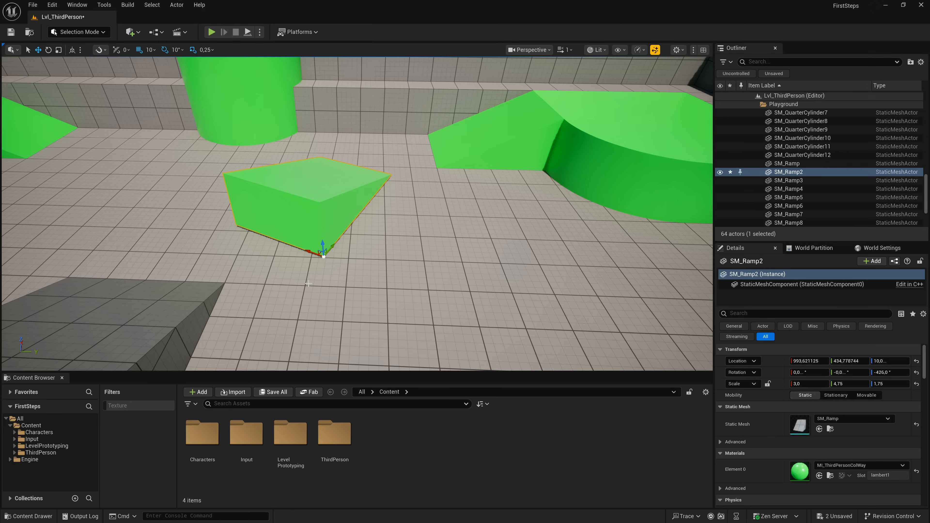
- Switch to world space coordinates and move the ramp along the world Y axis to about 405
{"action": "left_click", "coordinate": [71, 50]}
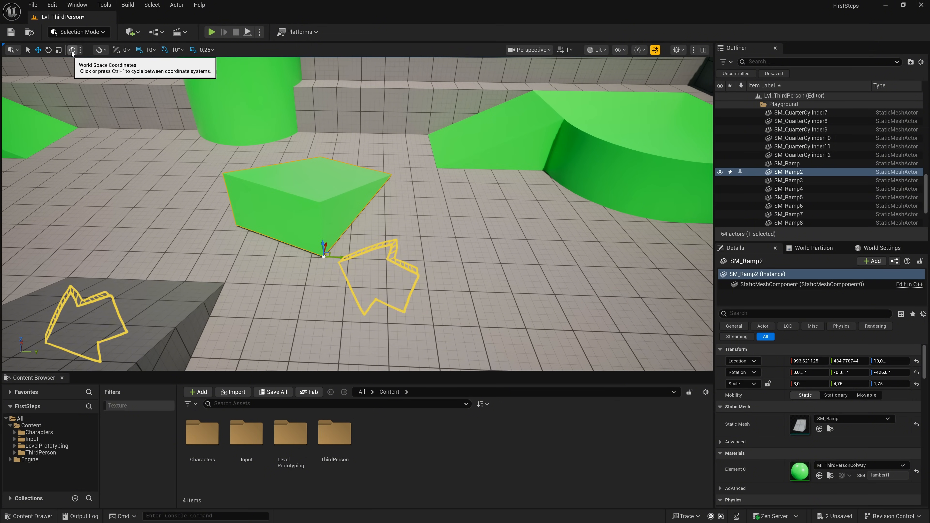
{"action": "left_click_drag", "start_coordinate": [337, 257], "coordinate": [311, 250]}
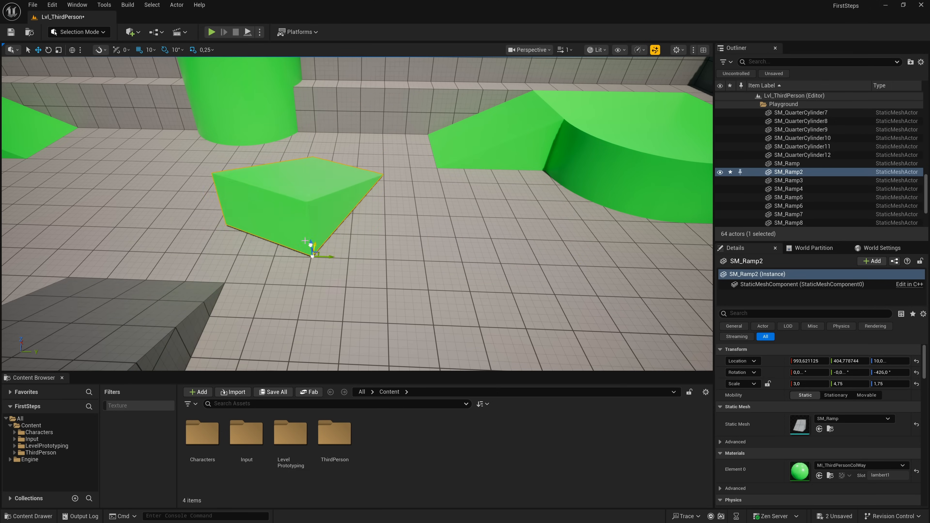
{"action": "left_click", "coordinate": [80, 50]}
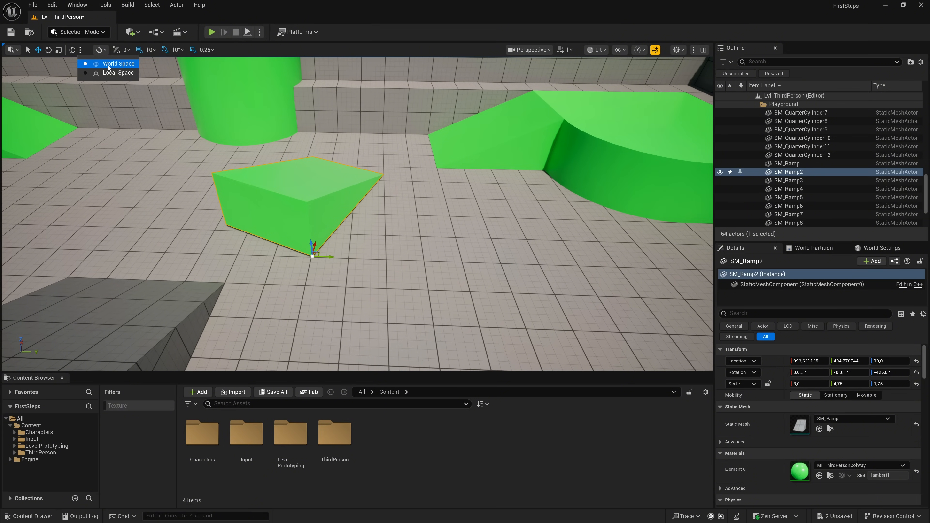
{"action": "left_click", "coordinate": [81, 50]}
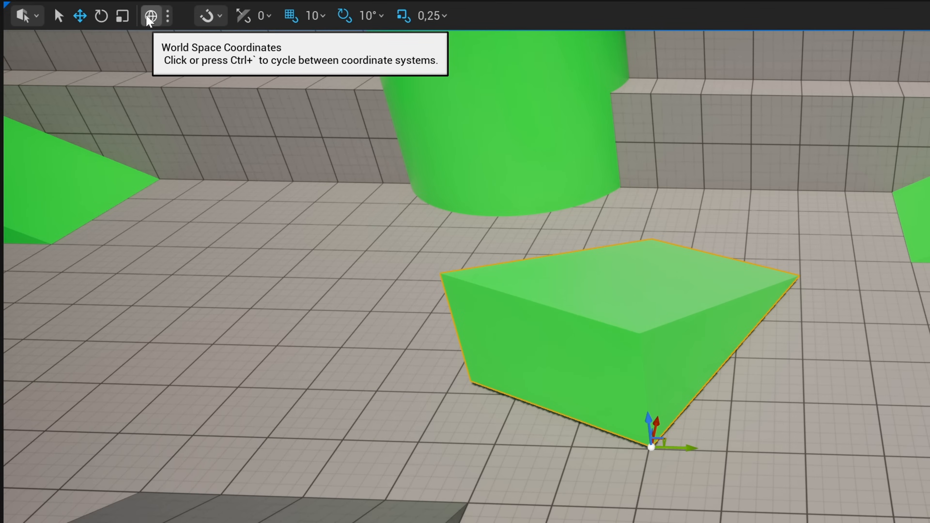
- Move the ramp along its local X axis, and in world space along the world X axis to about 1003
{"action": "left_click", "coordinate": [148, 19]}
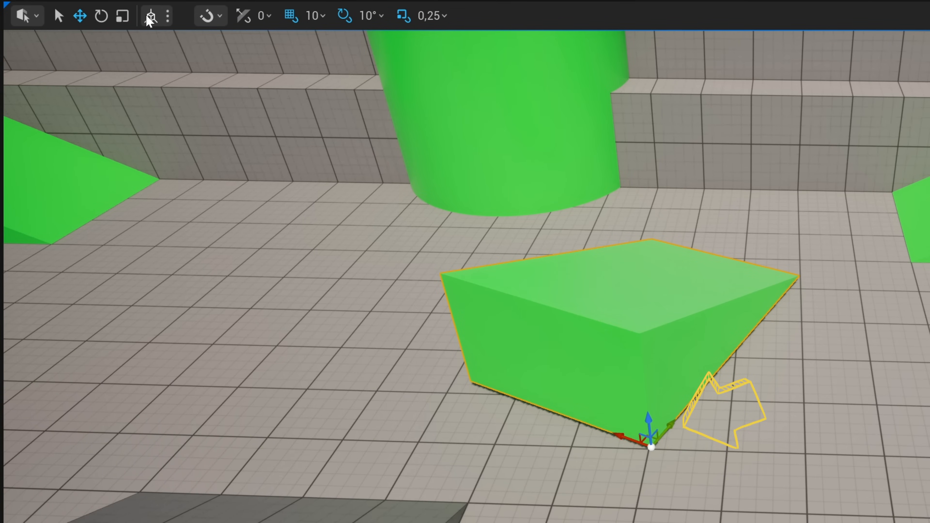
{"action": "left_click", "coordinate": [151, 18]}
{"action": "left_click", "coordinate": [151, 17]}
{"action": "left_click", "coordinate": [151, 17]}
{"action": "left_click", "coordinate": [151, 17]}
{"action": "left_click", "coordinate": [151, 18]}
{"action": "left_click", "coordinate": [151, 16]}
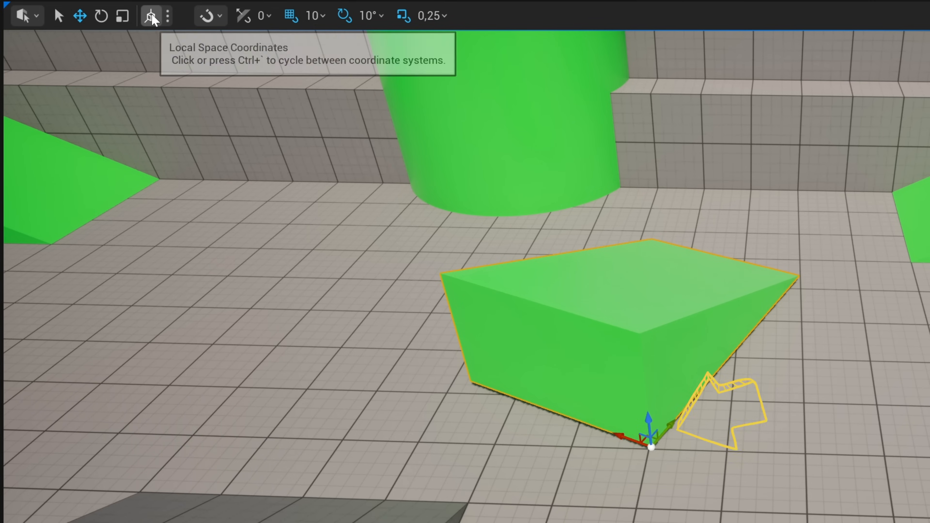
{"action": "left_click_drag", "start_coordinate": [626, 438], "coordinate": [658, 449]}
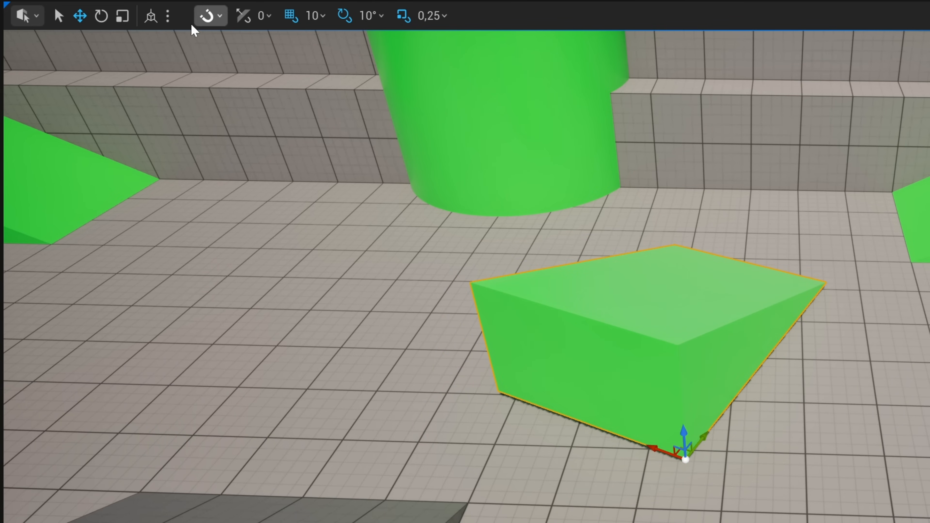
{"action": "left_click", "coordinate": [151, 17]}
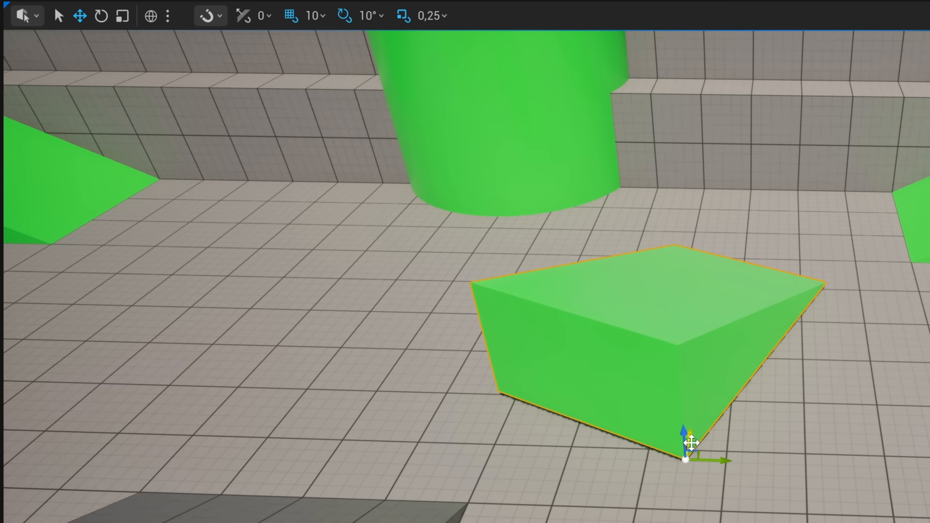
{"action": "mouse_move", "coordinate": [694, 439]}
{"action": "left_mouse_down"}
{"action": "mouse_move", "coordinate": [700, 426]}
{"action": "mouse_move", "coordinate": [695, 469]}
{"action": "mouse_move", "coordinate": [700, 430]}
{"action": "mouse_move", "coordinate": [720, 444]}
{"action": "mouse_move", "coordinate": [696, 443]}
{"action": "left_mouse_up"}
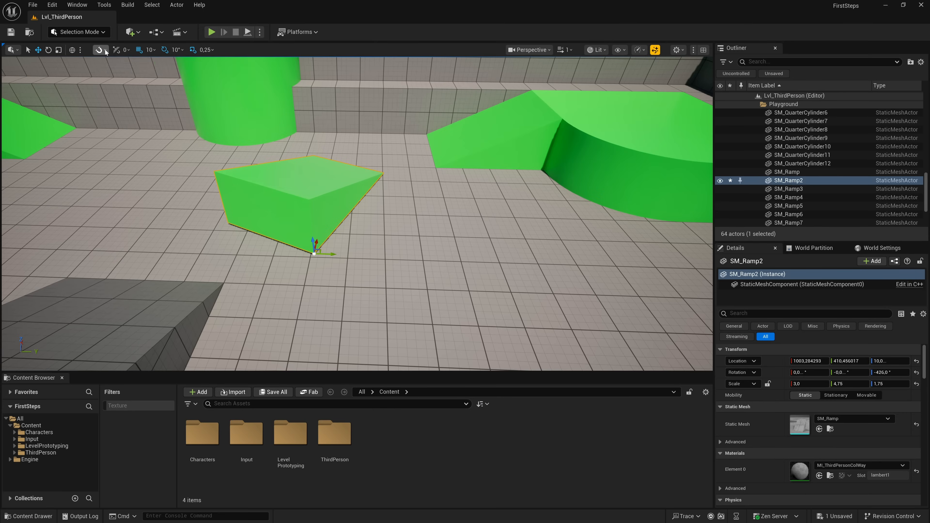
- Check the surface snapping options and move the ramp freely to about 1077, 317, 114 with surface snapping off
{"action": "left_click", "coordinate": [221, 19]}
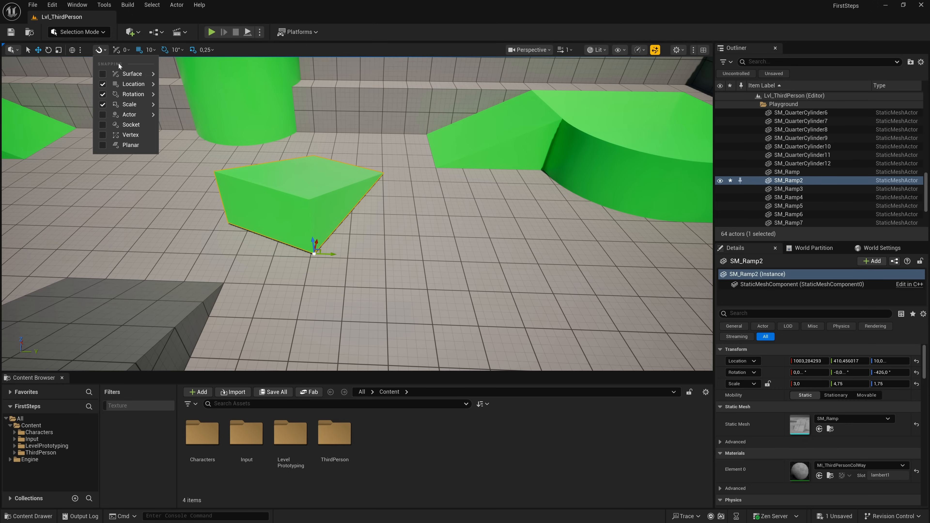
{"action": "mouse_move", "coordinate": [123, 75]}
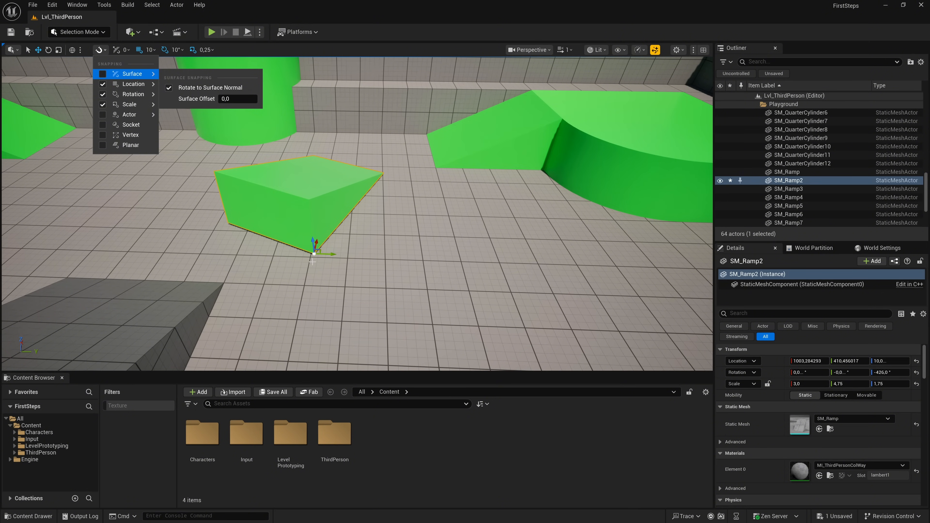
{"action": "left_click", "coordinate": [315, 255]}
{"action": "left_click_drag", "start_coordinate": [316, 255], "coordinate": [281, 205]}
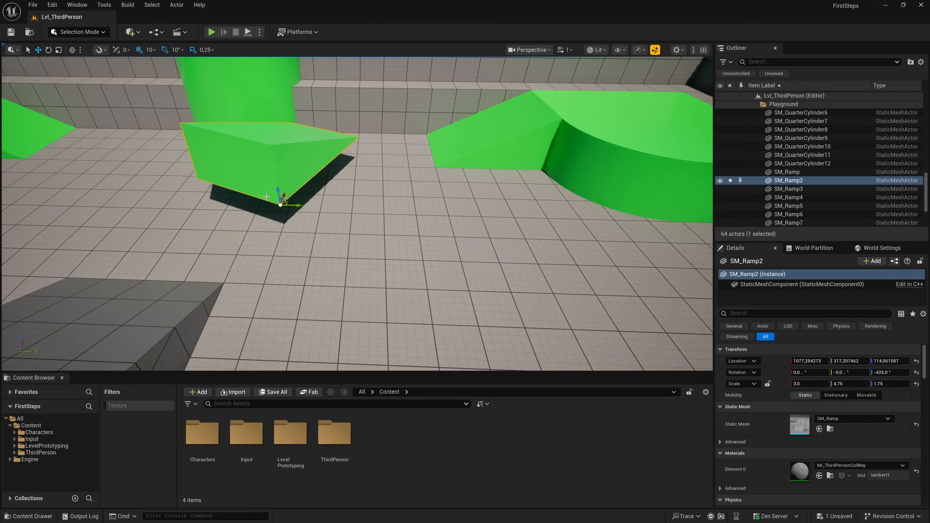
- Enable surface snapping and move the ramp across surfaces onto the floor beside the grey ramp, at about X 972, Y 15
{"action": "left_click", "coordinate": [105, 50]}
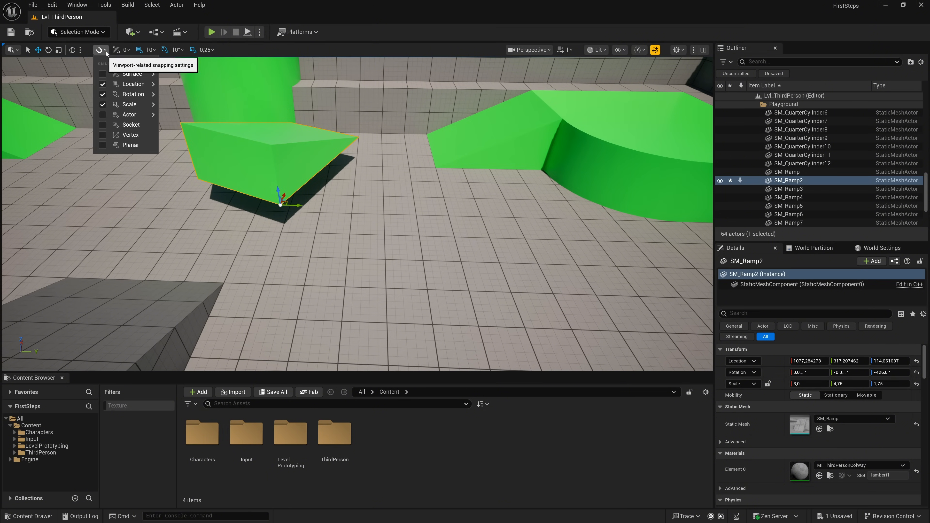
{"action": "left_click", "coordinate": [102, 74]}
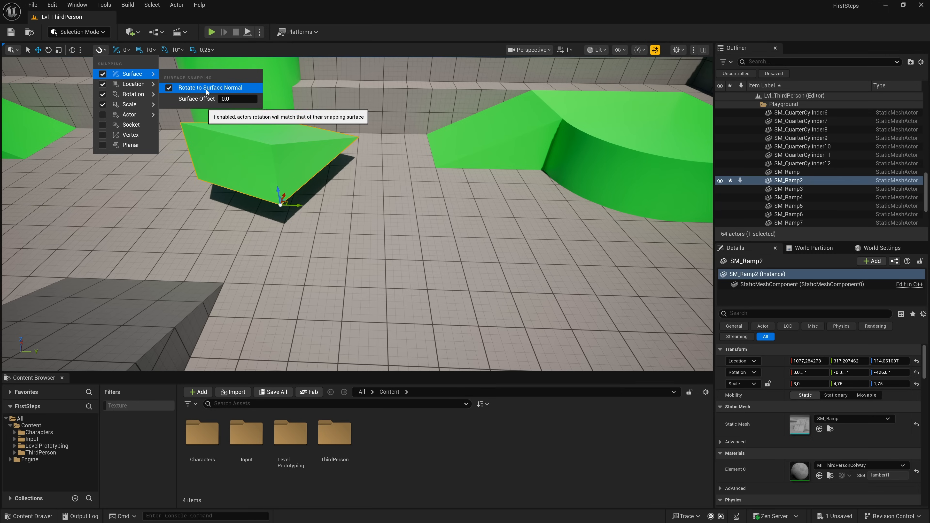
{"action": "left_click_drag", "start_coordinate": [274, 206], "coordinate": [163, 232]}
{"action": "right_click_drag", "start_coordinate": [163, 232], "coordinate": [25, 225]}
{"action": "right_click_drag", "start_coordinate": [281, 240], "coordinate": [316, 240]}
{"action": "left_click_drag", "start_coordinate": [379, 230], "coordinate": [354, 242]}
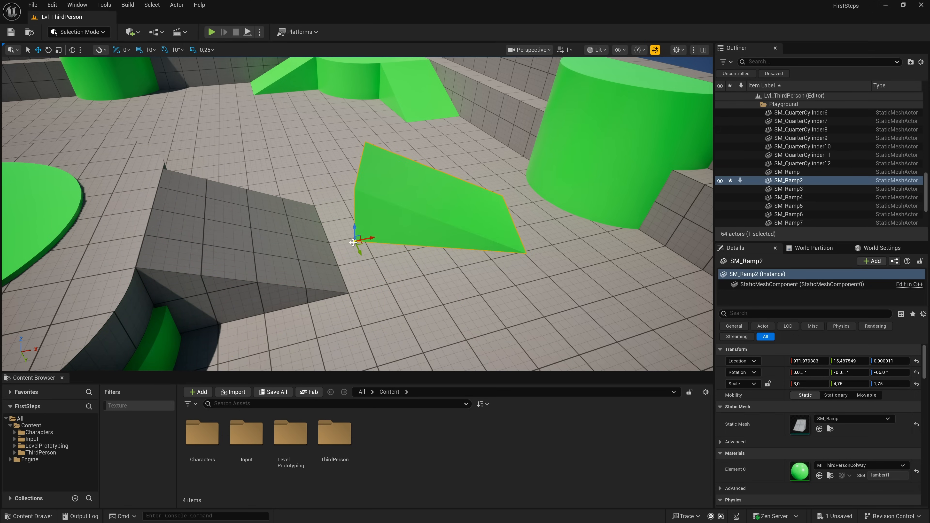
- Turn off Rotate to Surface Normal and move the ramp along the floor to about X 960, Y 144
{"action": "left_click", "coordinate": [101, 50]}
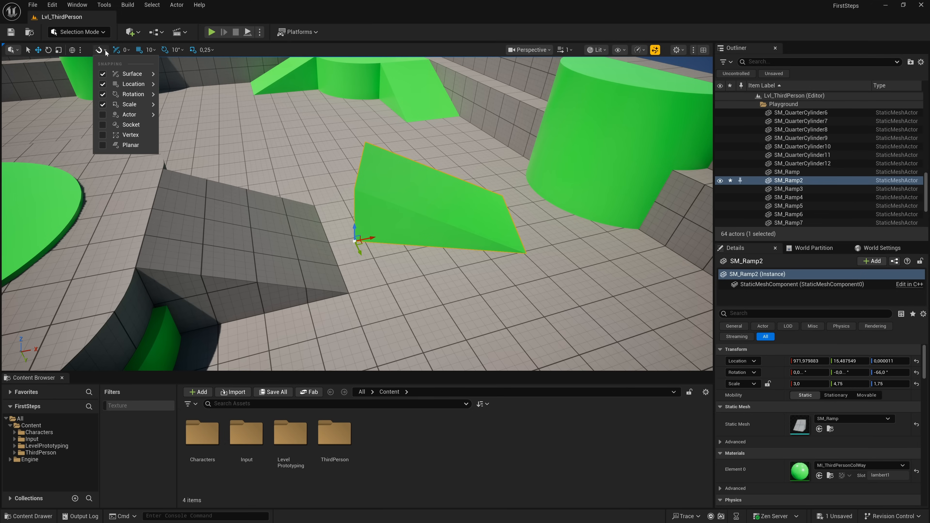
{"action": "mouse_move", "coordinate": [132, 73]}
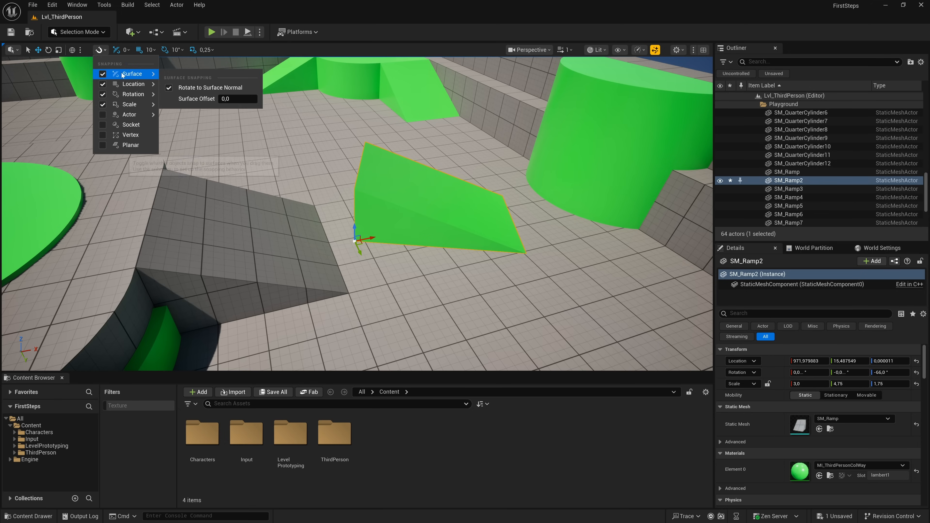
{"action": "left_click", "coordinate": [169, 88]}
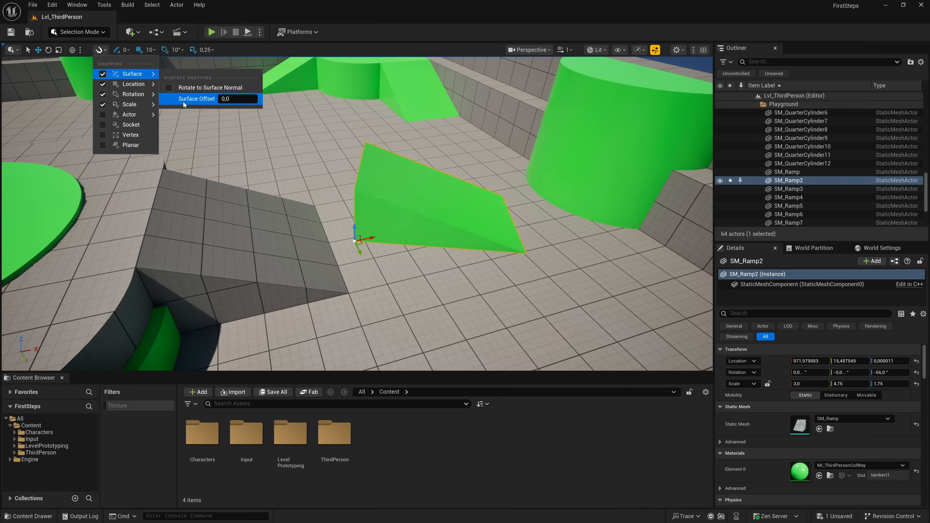
{"action": "left_click_drag", "start_coordinate": [354, 240], "coordinate": [364, 273]}
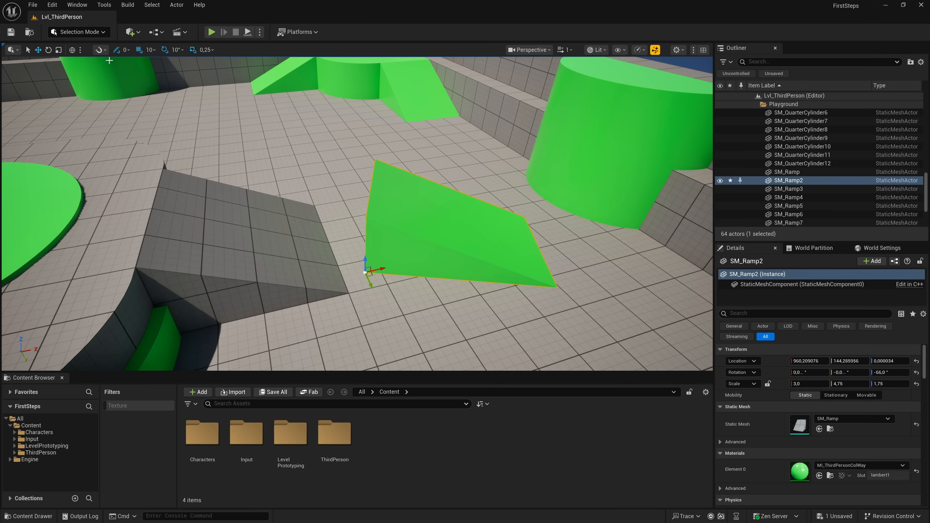
- Set the surface snapping offset to 100 and move the ramp to about 979, 87, 100, hovering above the floor
{"action": "left_click", "coordinate": [101, 50]}
{"action": "mouse_move", "coordinate": [131, 74]}
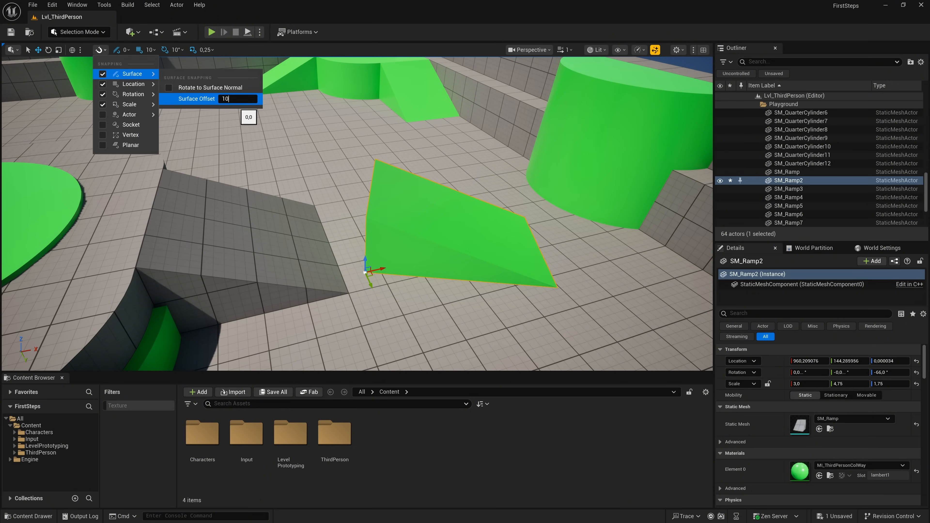
{"action": "key", "text": "Return"}
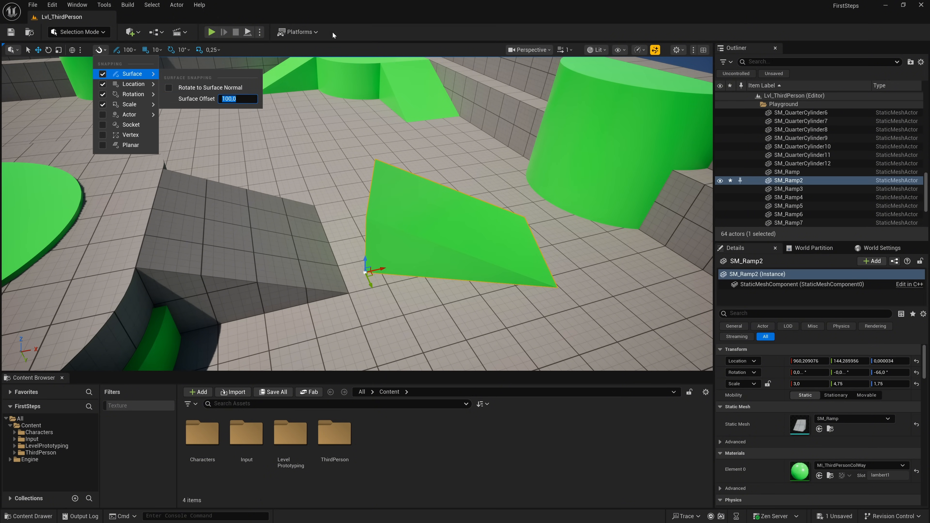
{"action": "left_click", "coordinate": [348, 19]}
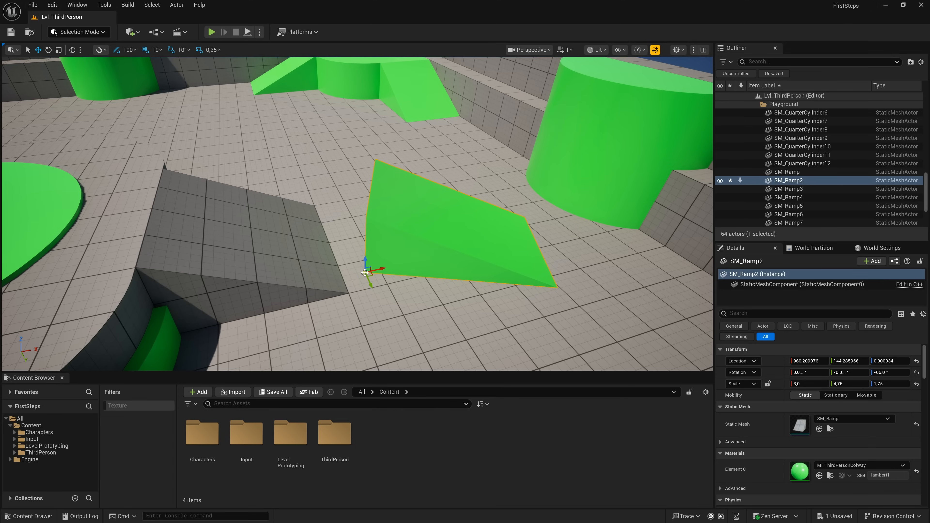
{"action": "mouse_move", "coordinate": [366, 272]}
{"action": "left_mouse_down"}
{"action": "mouse_move", "coordinate": [284, 243]}
{"action": "mouse_move", "coordinate": [83, 231]}
{"action": "mouse_move", "coordinate": [66, 198]}
{"action": "mouse_move", "coordinate": [54, 223]}
{"action": "mouse_move", "coordinate": [87, 275]}
{"action": "mouse_move", "coordinate": [141, 327]}
{"action": "mouse_move", "coordinate": [207, 304]}
{"action": "mouse_move", "coordinate": [252, 264]}
{"action": "mouse_move", "coordinate": [315, 257]}
{"action": "mouse_move", "coordinate": [357, 233]}
{"action": "mouse_move", "coordinate": [347, 183]}
{"action": "mouse_move", "coordinate": [334, 259]}
{"action": "mouse_move", "coordinate": [284, 257]}
{"action": "mouse_move", "coordinate": [363, 256]}
{"action": "left_mouse_up"}
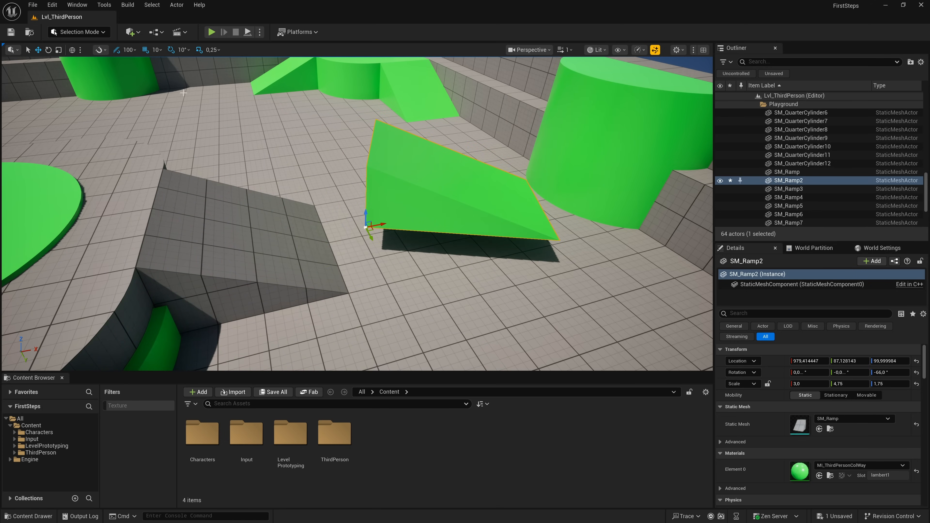
- Turn Rotate to Surface Normal back on for surface snapping
{"action": "left_click", "coordinate": [106, 50]}
{"action": "mouse_move", "coordinate": [132, 74]}
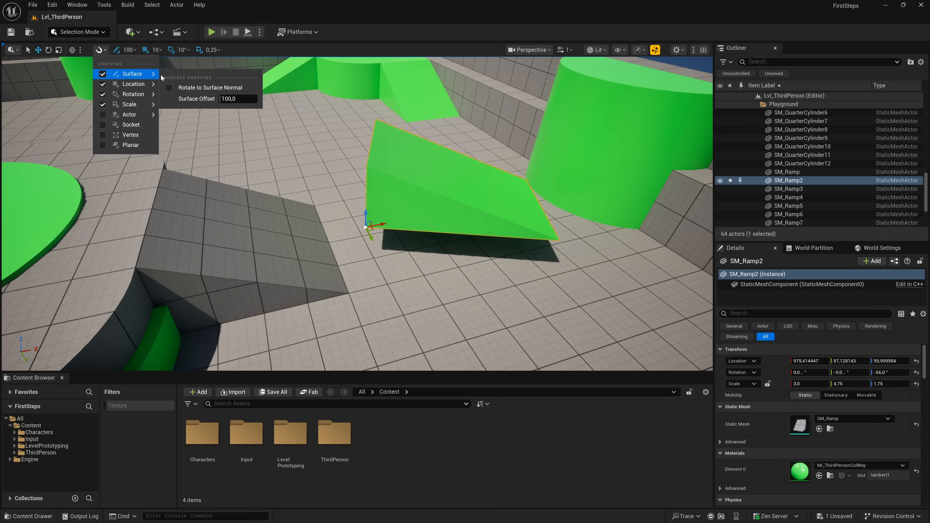
{"action": "left_click", "coordinate": [172, 90]}
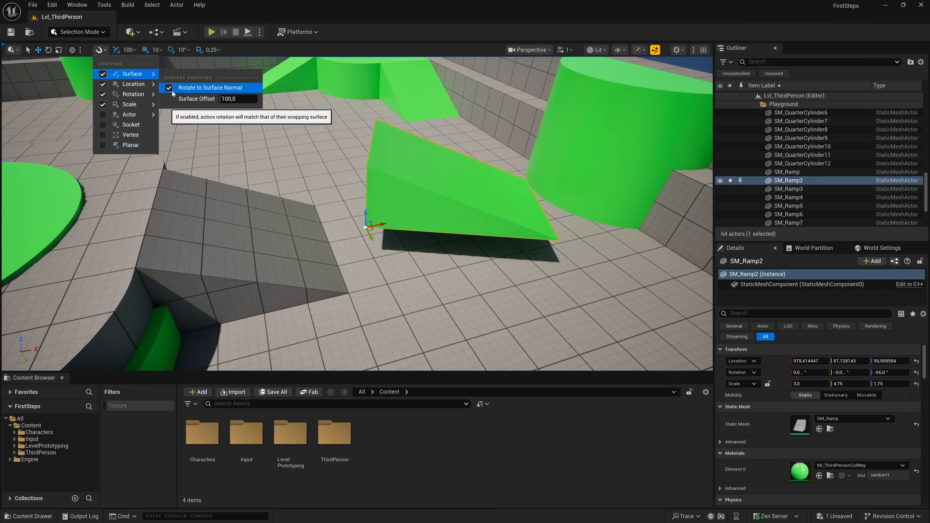
- Set the surface snapping offset to 0 and move the ramp onto the floor at about X 1033, Y 17
{"action": "left_click", "coordinate": [364, 229]}
{"action": "left_click_drag", "start_coordinate": [363, 229], "coordinate": [369, 252]}
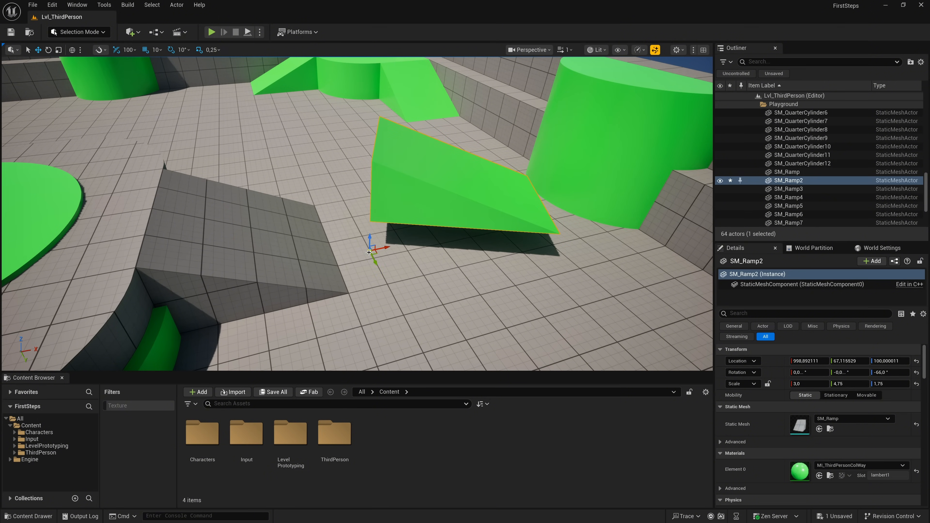
{"action": "left_click", "coordinate": [104, 50]}
{"action": "mouse_move", "coordinate": [124, 73]}
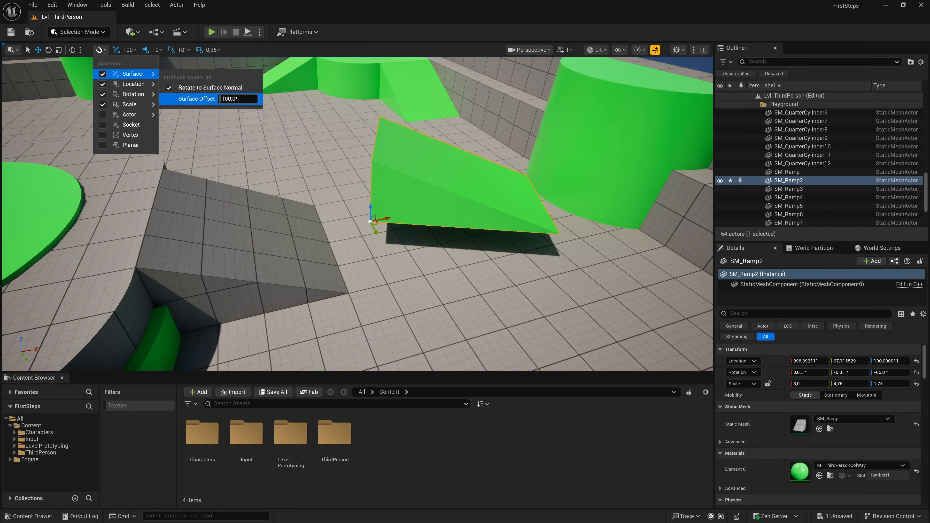
{"action": "key", "text": "Return"}
{"action": "mouse_move", "coordinate": [369, 222]}
{"action": "left_mouse_down"}
{"action": "mouse_move", "coordinate": [270, 242]}
{"action": "mouse_move", "coordinate": [162, 239]}
{"action": "mouse_move", "coordinate": [85, 221]}
{"action": "mouse_move", "coordinate": [103, 229]}
{"action": "mouse_move", "coordinate": [155, 289]}
{"action": "mouse_move", "coordinate": [395, 253]}
{"action": "mouse_move", "coordinate": [358, 242]}
{"action": "mouse_move", "coordinate": [379, 236]}
{"action": "left_mouse_up"}
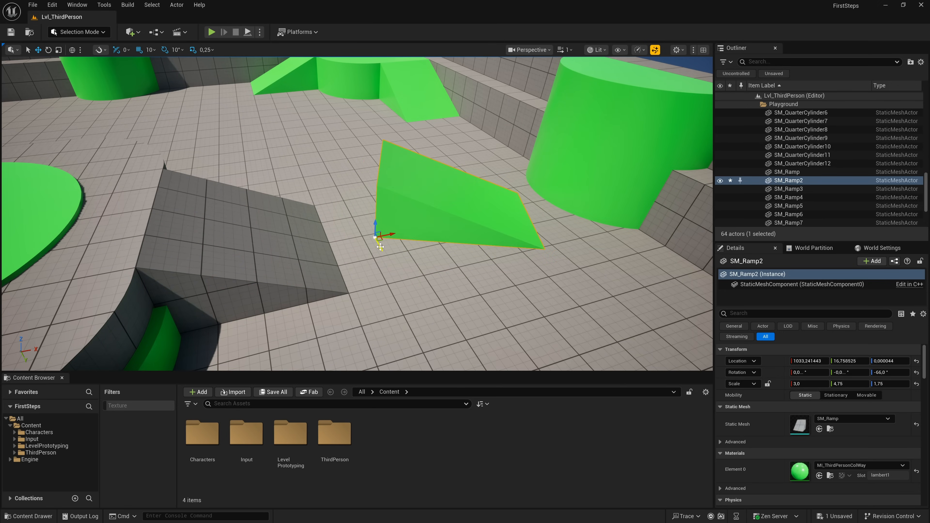
- Set the location snap size to 100 and move the ramp along Y to about 217
{"action": "left_click", "coordinate": [105, 50]}
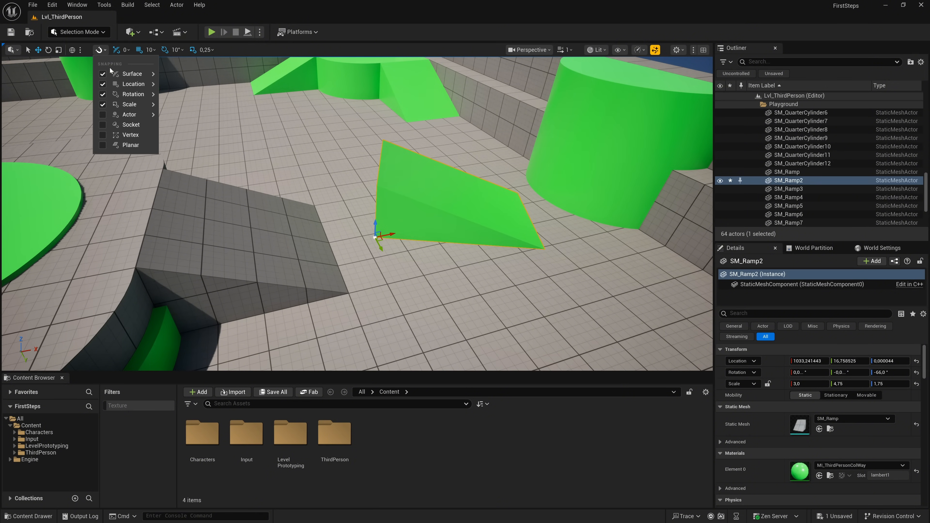
{"action": "mouse_move", "coordinate": [131, 88]}
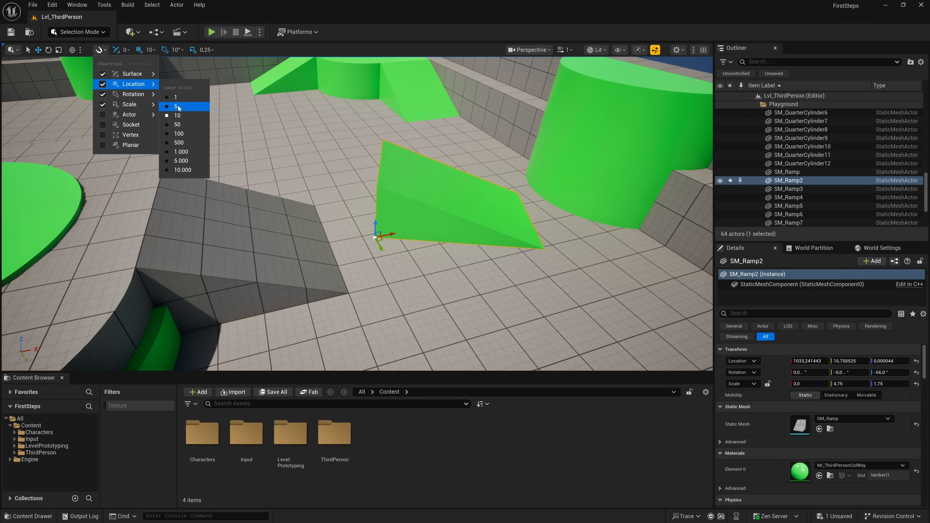
{"action": "left_click", "coordinate": [169, 133]}
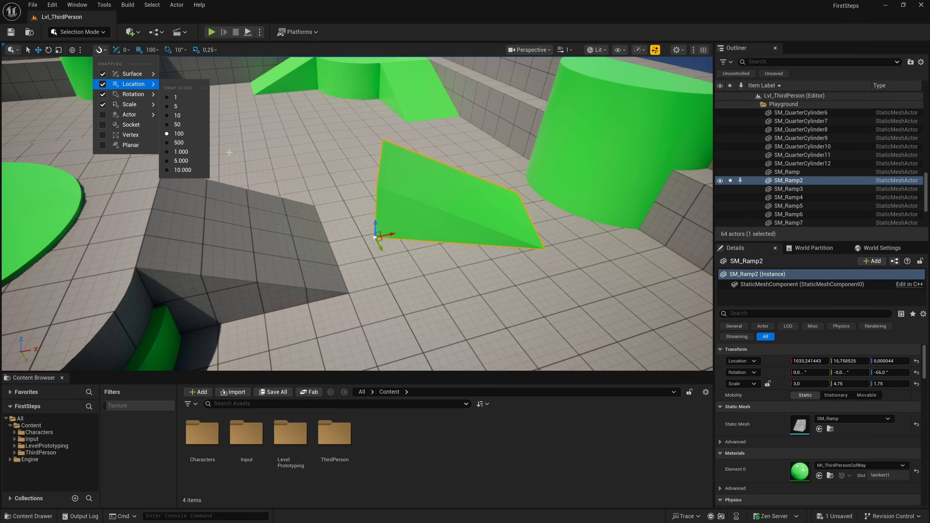
{"action": "left_click", "coordinate": [384, 248]}
{"action": "left_click_drag", "start_coordinate": [381, 246], "coordinate": [428, 280]}
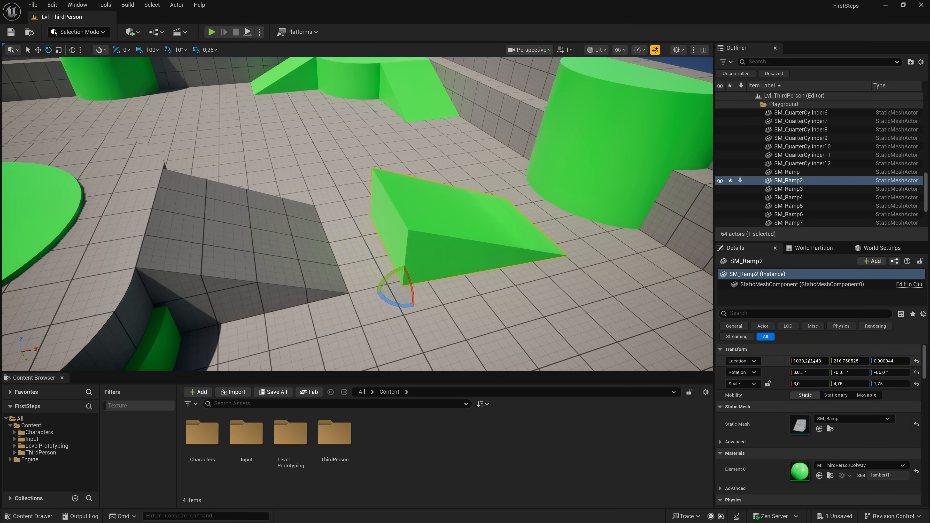
- Reset the ramp's rotation to 0 on all axes and view it from the opposite side
{"action": "left_click", "coordinate": [916, 372]}
{"action": "left_click", "coordinate": [889, 372]}
{"action": "right_click_drag", "start_coordinate": [377, 228], "coordinate": [415, 229]}
{"action": "key", "text": "r"}
{"action": "mouse_move", "coordinate": [357, 251]}
{"action": "left_mouse_down"}
{"action": "mouse_move", "coordinate": [262, 246]}
{"action": "mouse_move", "coordinate": [366, 252]}
{"action": "left_mouse_up"}
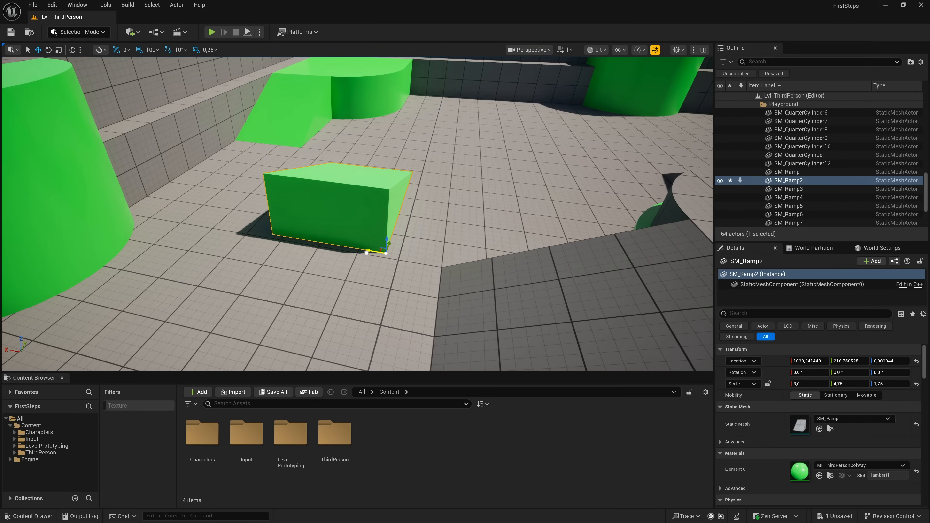
- Set the location snap size to 1 and move the ramp along X to about 1002
{"action": "left_click", "coordinate": [99, 50]}
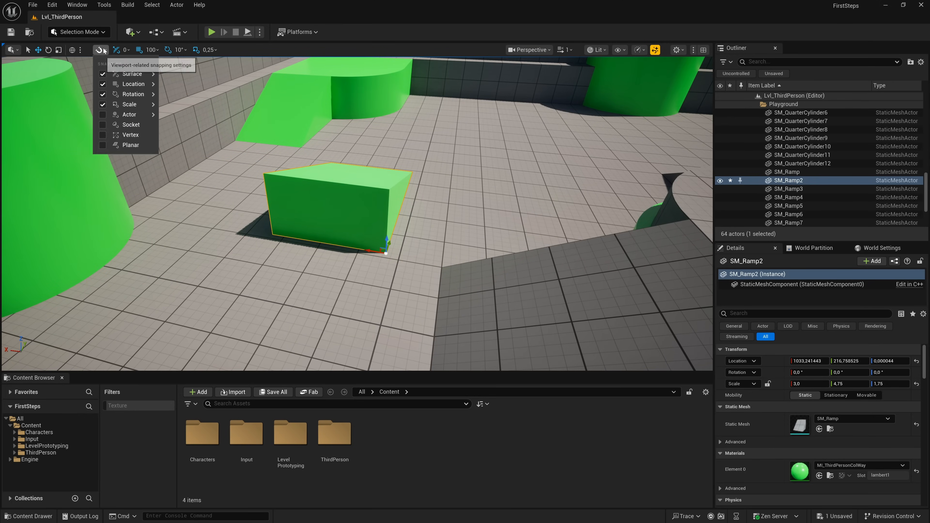
{"action": "mouse_move", "coordinate": [142, 84]}
{"action": "left_click", "coordinate": [174, 97]}
{"action": "left_click", "coordinate": [368, 252]}
{"action": "mouse_move", "coordinate": [369, 252]}
{"action": "left_mouse_down"}
{"action": "mouse_move", "coordinate": [239, 244]}
{"action": "mouse_move", "coordinate": [289, 240]}
{"action": "mouse_move", "coordinate": [641, 300]}
{"action": "mouse_move", "coordinate": [279, 253]}
{"action": "mouse_move", "coordinate": [381, 264]}
{"action": "left_mouse_up"}
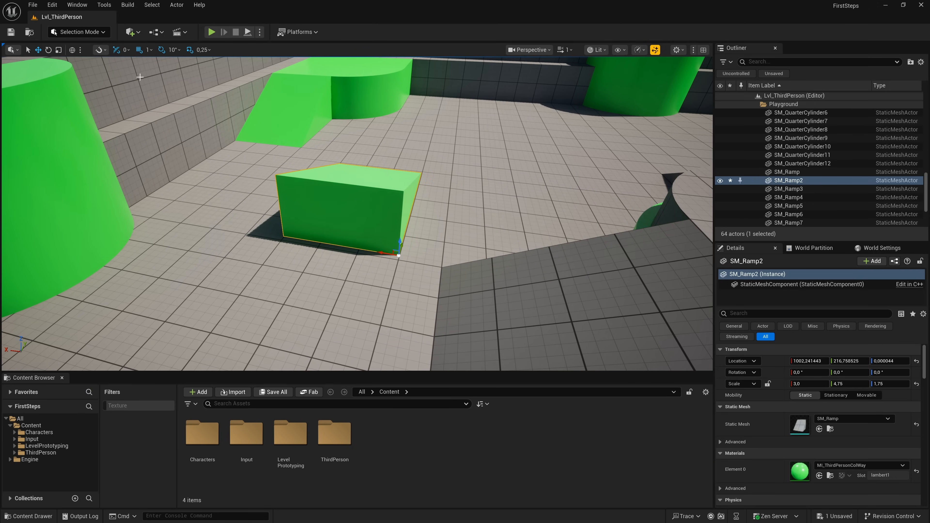
- Set the location snap size back to 100 and try moving the ramp in these larger increments
{"action": "left_click", "coordinate": [104, 51]}
{"action": "mouse_move", "coordinate": [133, 83]}
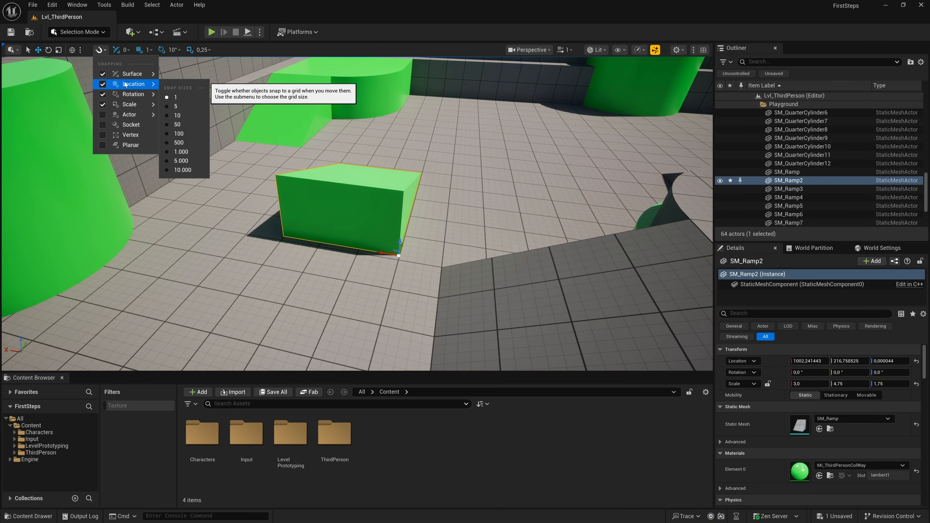
{"action": "left_click", "coordinate": [169, 135]}
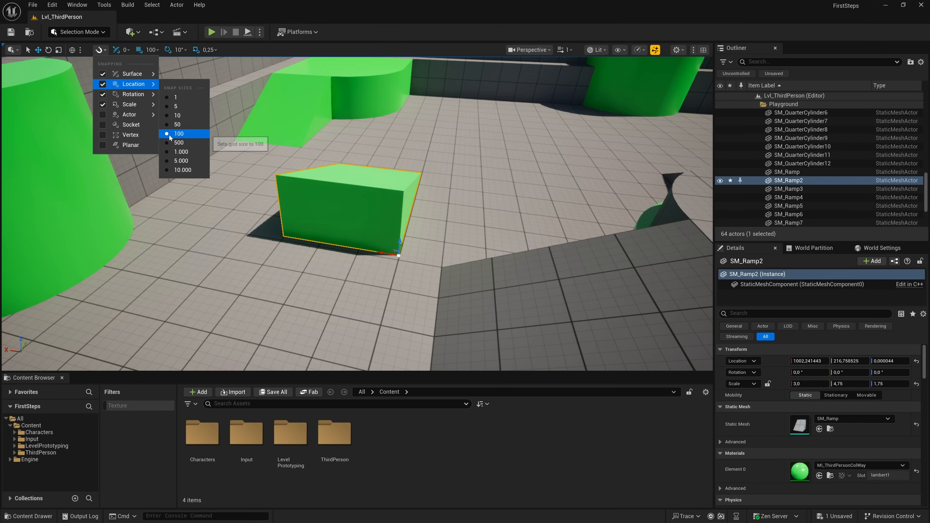
{"action": "left_click", "coordinate": [398, 242]}
{"action": "mouse_move", "coordinate": [398, 242]}
{"action": "left_mouse_down"}
{"action": "mouse_move", "coordinate": [399, 152]}
{"action": "mouse_move", "coordinate": [398, 242]}
{"action": "mouse_move", "coordinate": [357, 250]}
{"action": "mouse_move", "coordinate": [239, 230]}
{"action": "mouse_move", "coordinate": [292, 234]}
{"action": "mouse_move", "coordinate": [323, 183]}
{"action": "mouse_move", "coordinate": [291, 228]}
{"action": "mouse_move", "coordinate": [294, 240]}
{"action": "mouse_move", "coordinate": [391, 254]}
{"action": "left_mouse_up"}
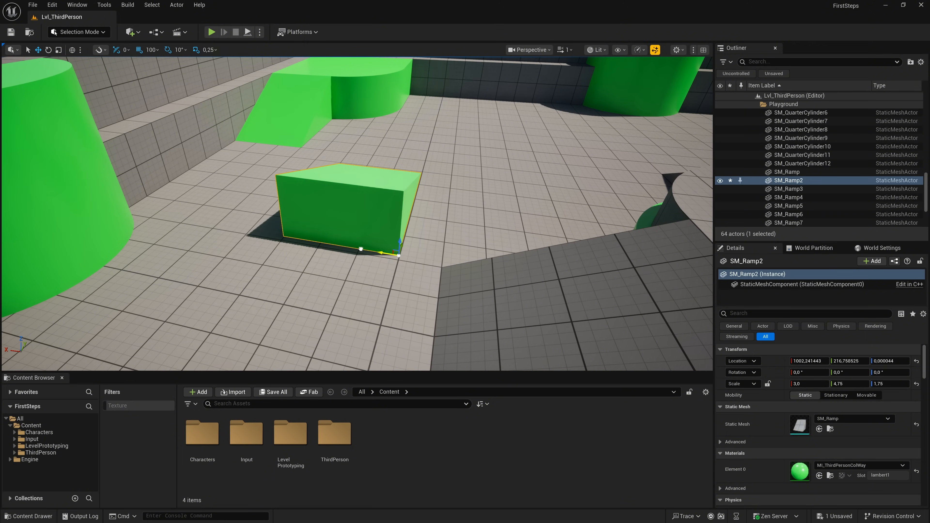
- Set the rotation snap increment to 45° and rotate the ramp around Z to about -90°
{"action": "left_click", "coordinate": [104, 52]}
{"action": "mouse_move", "coordinate": [105, 95]}
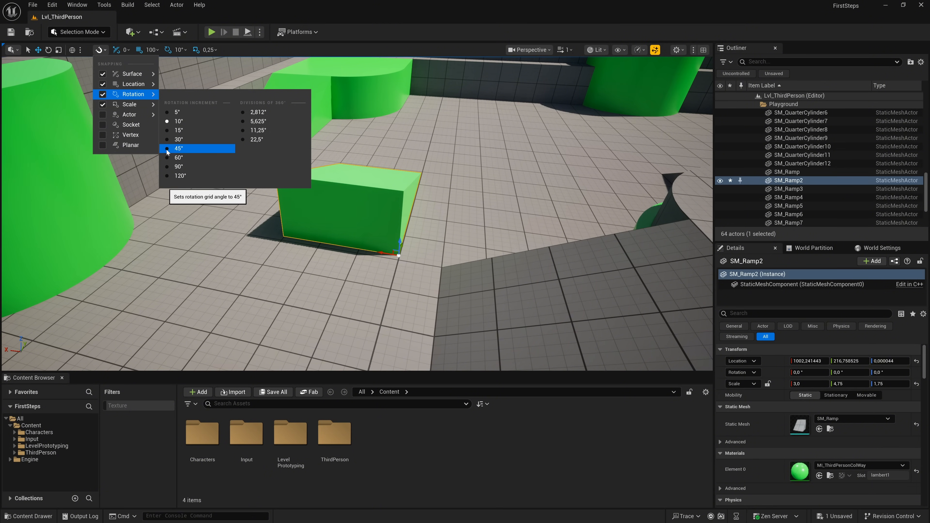
{"action": "left_click", "coordinate": [178, 148]}
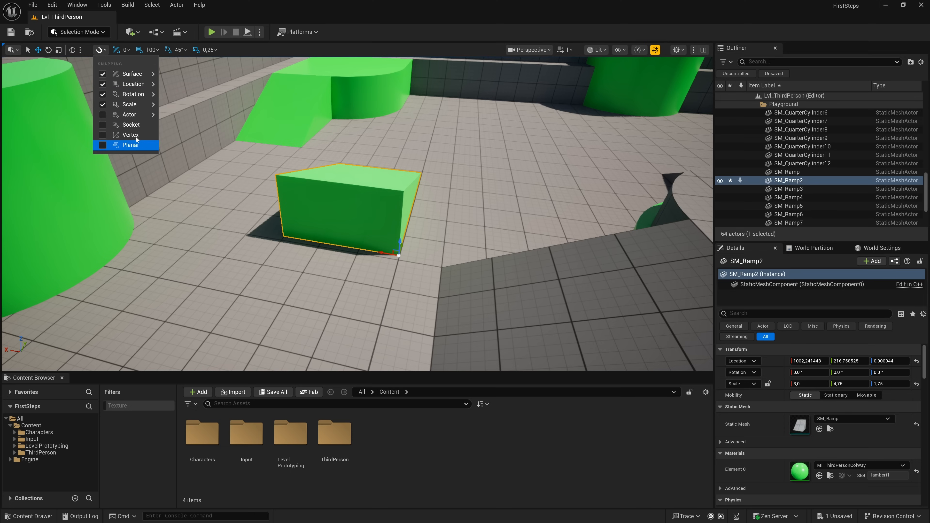
{"action": "left_click", "coordinate": [48, 50]}
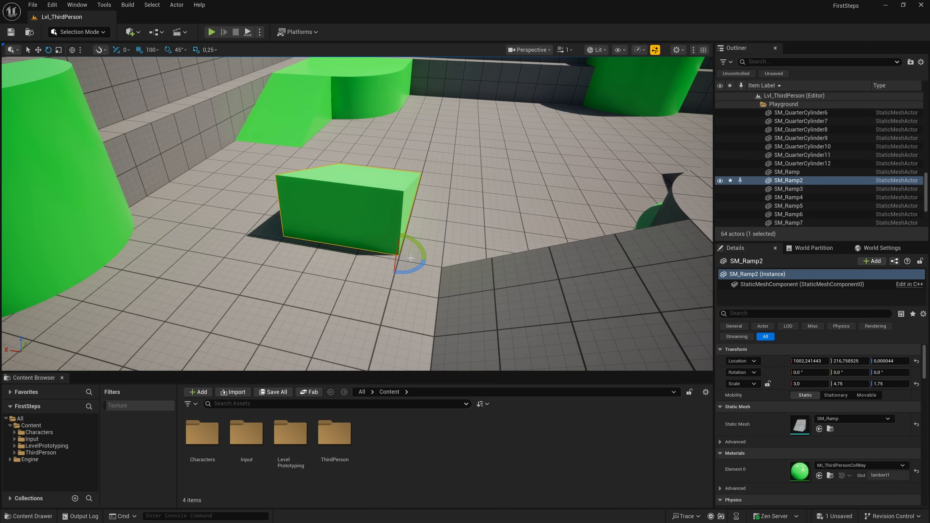
{"action": "left_click_drag", "start_coordinate": [418, 269], "coordinate": [388, 279]}
{"action": "left_click_drag", "start_coordinate": [377, 245], "coordinate": [393, 274]}
{"action": "left_click_drag", "start_coordinate": [409, 237], "coordinate": [362, 252]}
- With rotation snapping turned off, rotate the ramp freely to about 2.4°, -4.3°, -86.3°, and turn rotation snapping back on
{"action": "left_click", "coordinate": [101, 50]}
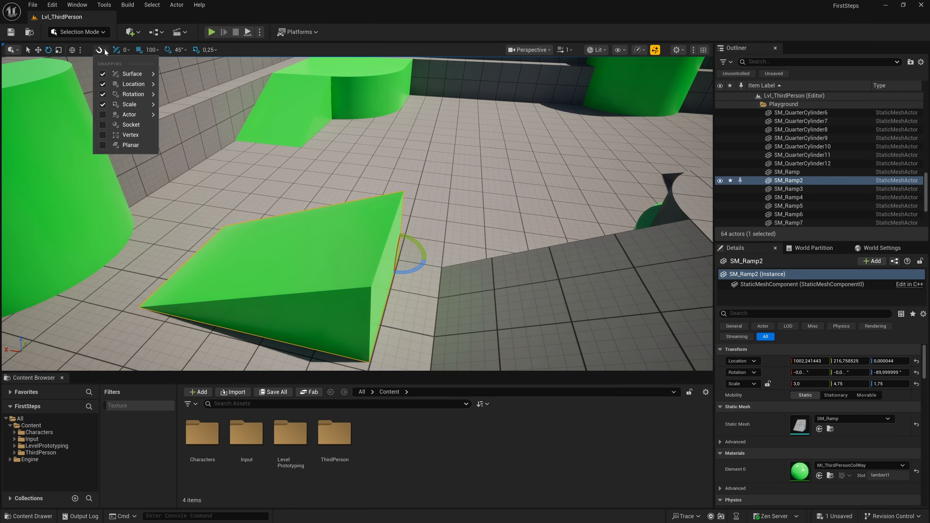
{"action": "left_click", "coordinate": [103, 95]}
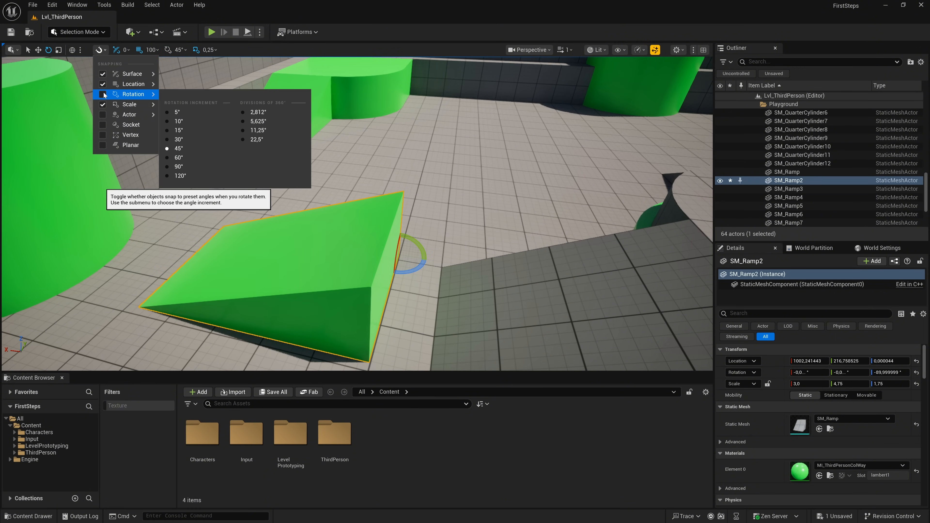
{"action": "left_click_drag", "start_coordinate": [417, 268], "coordinate": [400, 243]}
{"action": "left_click", "coordinate": [100, 50]}
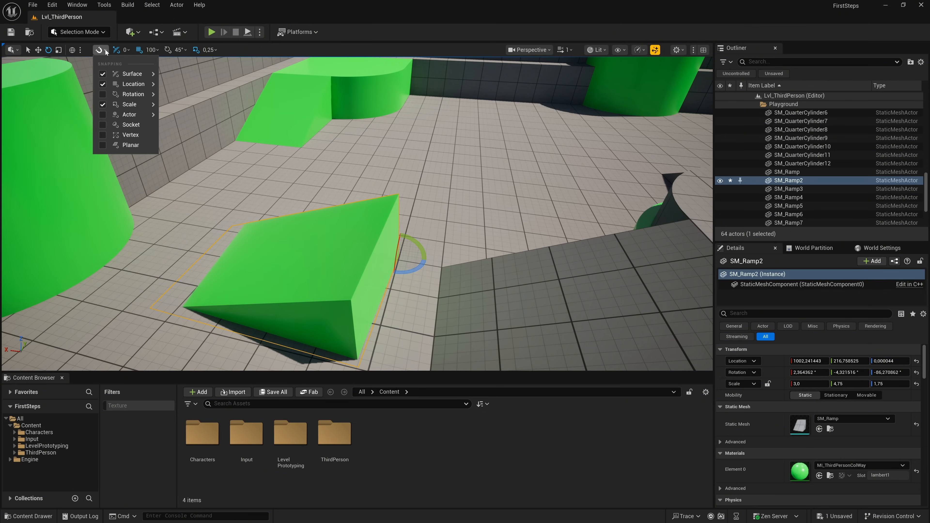
{"action": "left_click", "coordinate": [103, 94]}
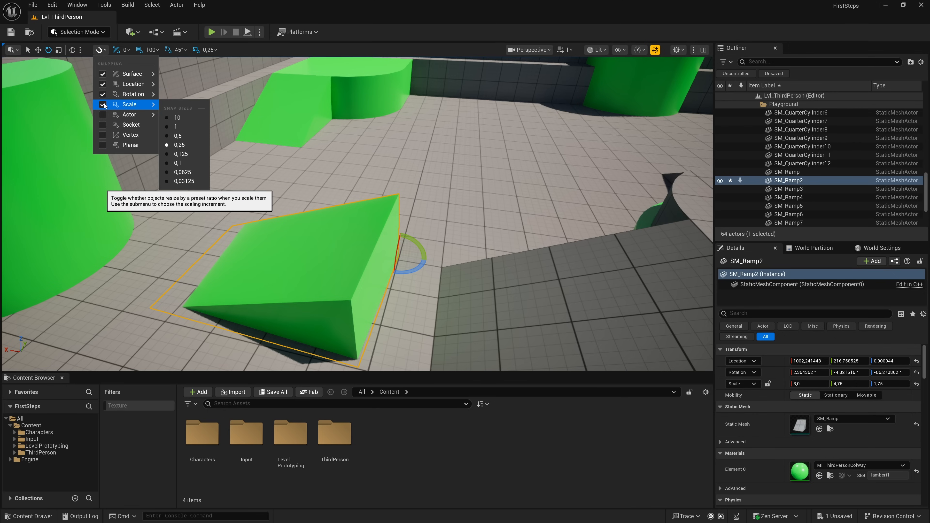
- Set the scale snap size to 10 and scale the ramp to 6.75 in Y and 10 in Z
{"action": "mouse_move", "coordinate": [110, 104]}
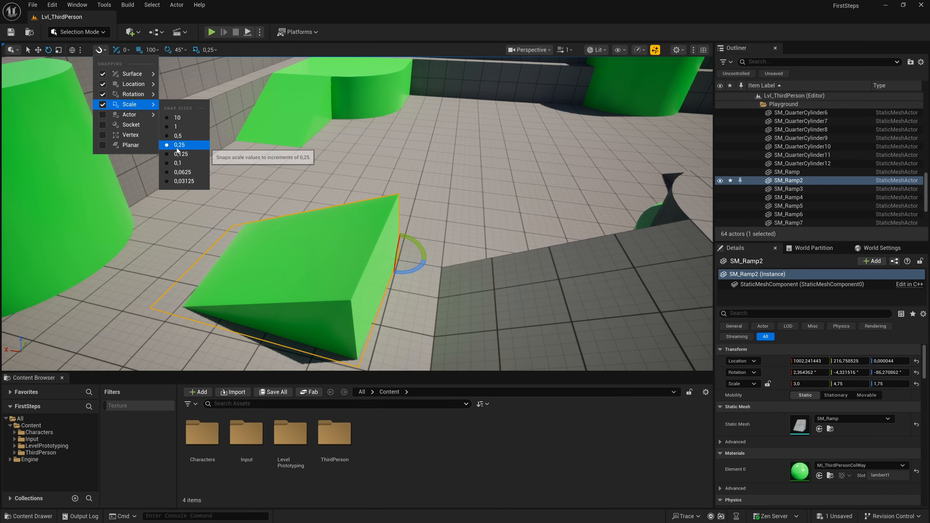
{"action": "left_click", "coordinate": [168, 118]}
{"action": "left_click", "coordinate": [58, 52]}
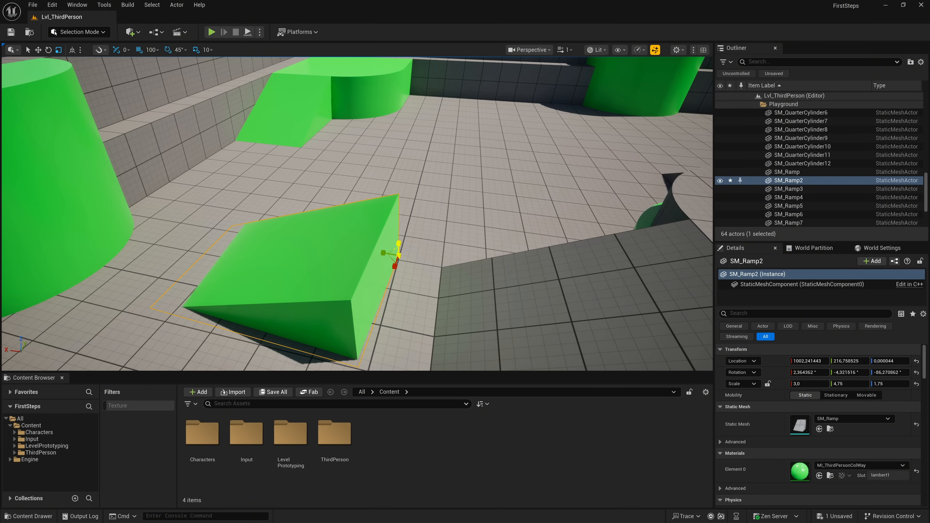
{"action": "left_click_drag", "start_coordinate": [399, 243], "coordinate": [399, 220]}
{"action": "key", "text": "f"}
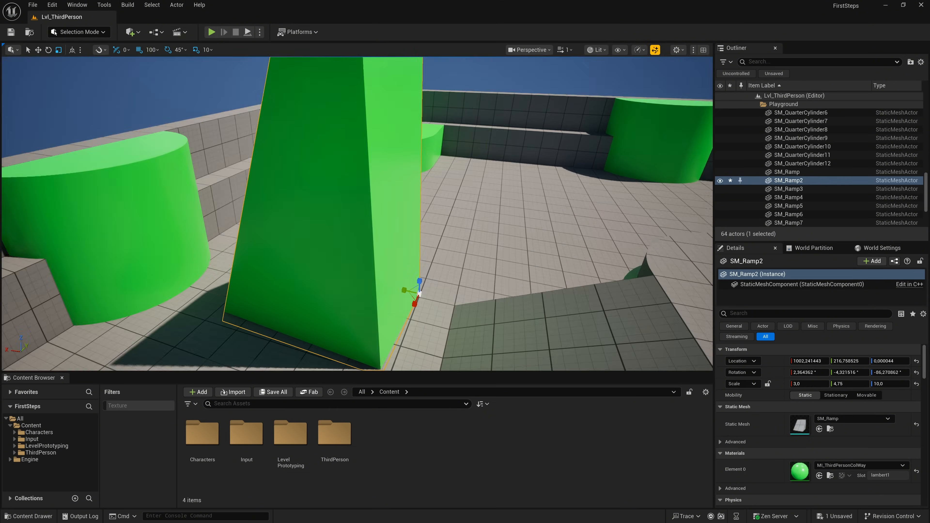
{"action": "mouse_move", "coordinate": [363, 305]}
{"action": "left_mouse_down"}
{"action": "mouse_move", "coordinate": [305, 294]}
{"action": "mouse_move", "coordinate": [397, 312]}
{"action": "mouse_move", "coordinate": [354, 303]}
{"action": "mouse_move", "coordinate": [378, 335]}
{"action": "mouse_move", "coordinate": [377, 294]}
{"action": "left_mouse_up"}
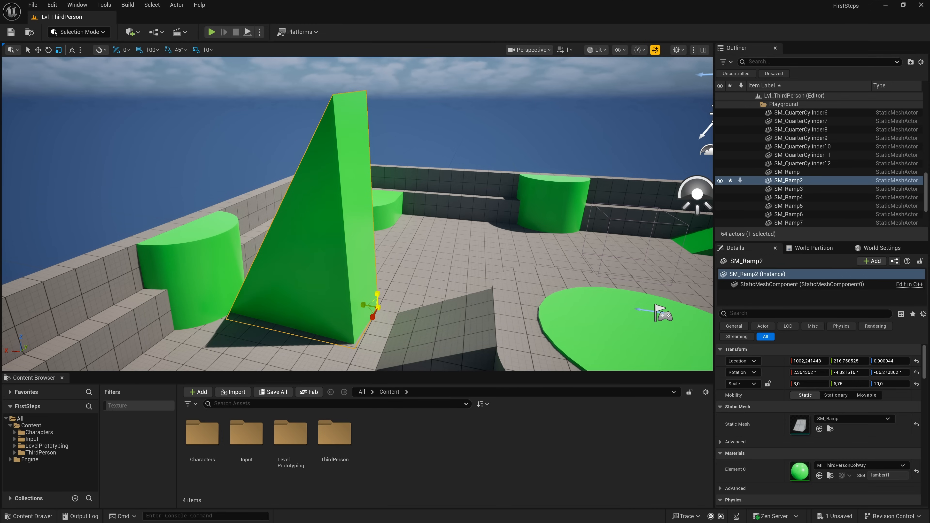
- Set the scale snap size to 1 and scale the ramp to 8 in Y and 2 in Z
{"action": "left_click", "coordinate": [99, 49]}
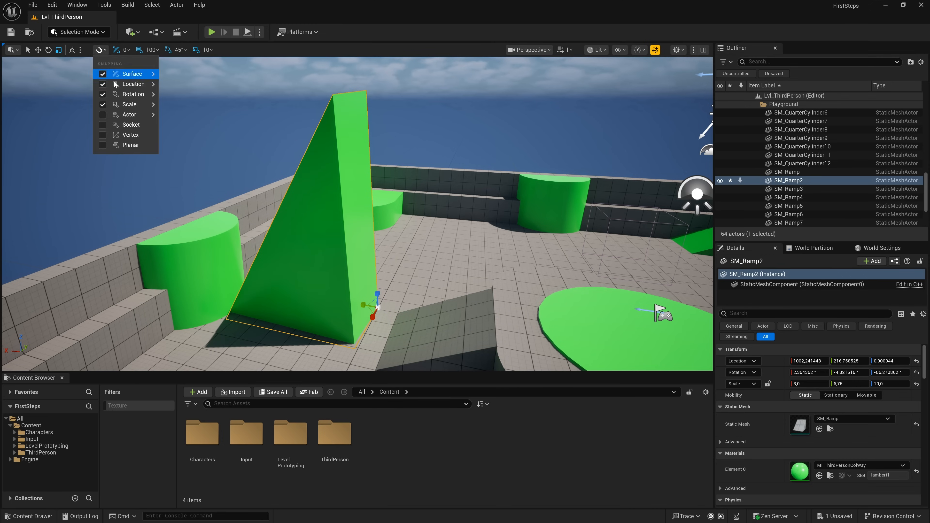
{"action": "mouse_move", "coordinate": [123, 105]}
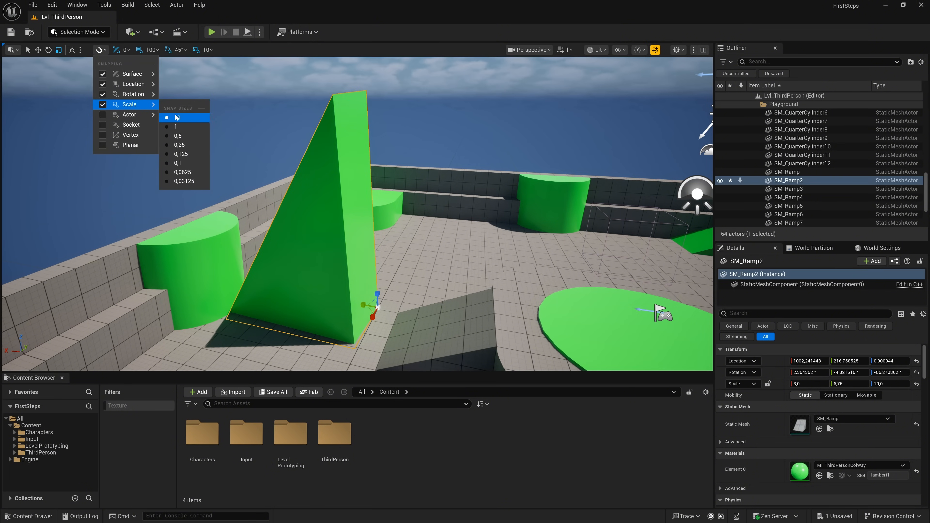
{"action": "left_click", "coordinate": [176, 126]}
{"action": "left_click_drag", "start_coordinate": [376, 294], "coordinate": [377, 360]}
{"action": "left_click_drag", "start_coordinate": [373, 317], "coordinate": [352, 304]}
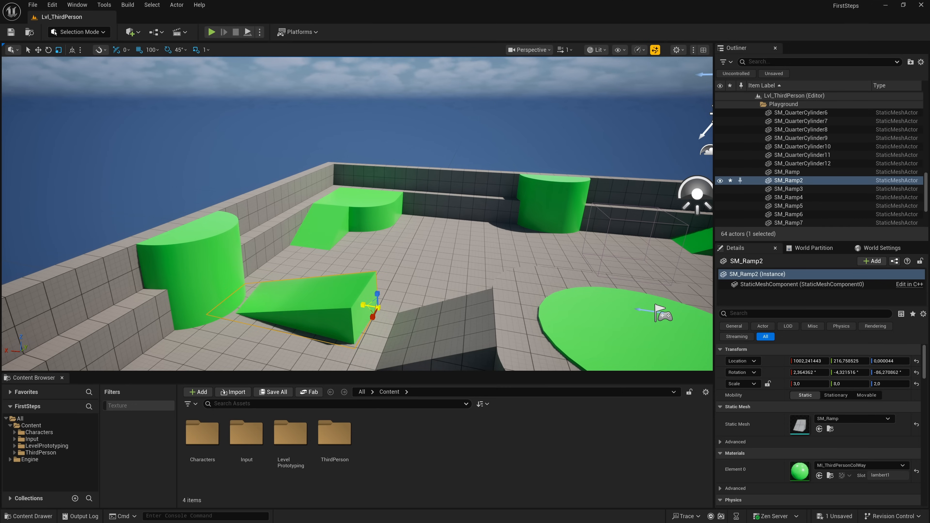
- Turn off scale snapping and scale the ramp's height freely to about 3.37 in Z
{"action": "left_click", "coordinate": [102, 50]}
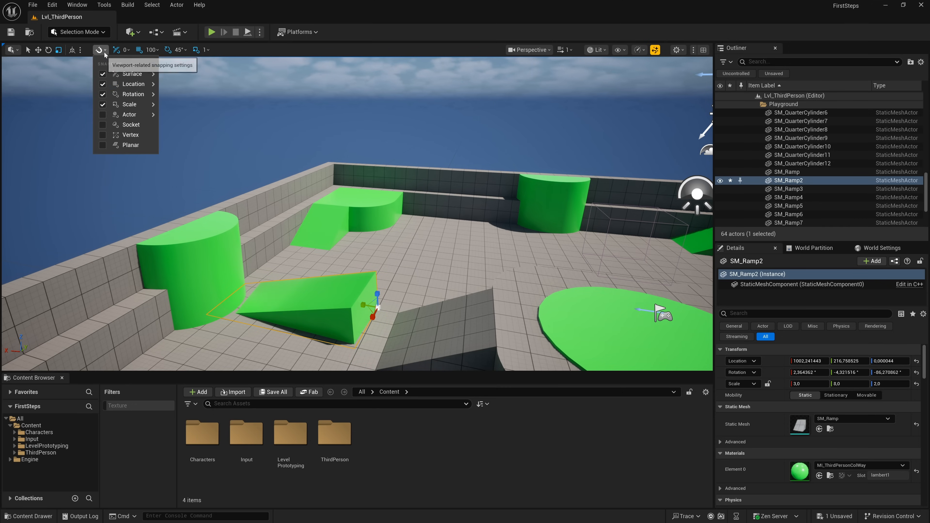
{"action": "left_click", "coordinate": [98, 105]}
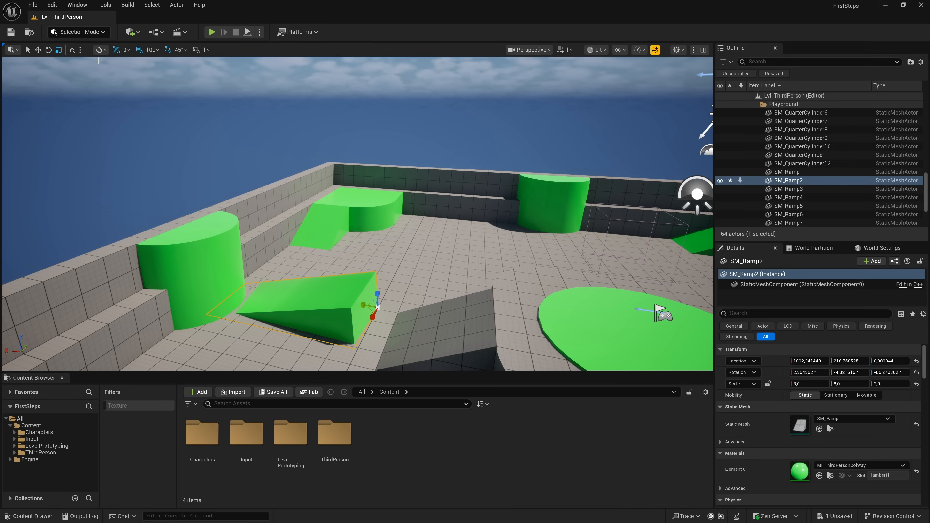
{"action": "left_click", "coordinate": [101, 50]}
{"action": "mouse_move", "coordinate": [109, 105]}
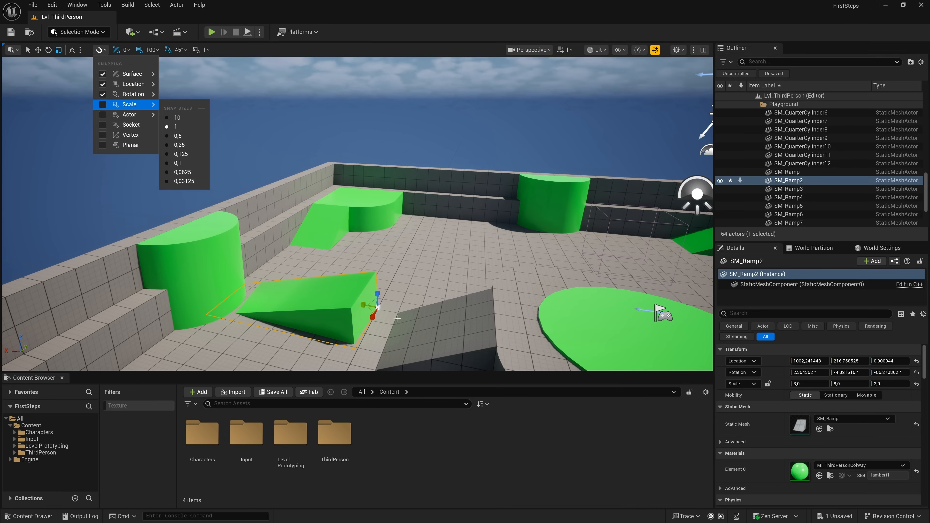
{"action": "left_click", "coordinate": [377, 296]}
{"action": "left_click", "coordinate": [377, 296]}
{"action": "left_click", "coordinate": [372, 297]}
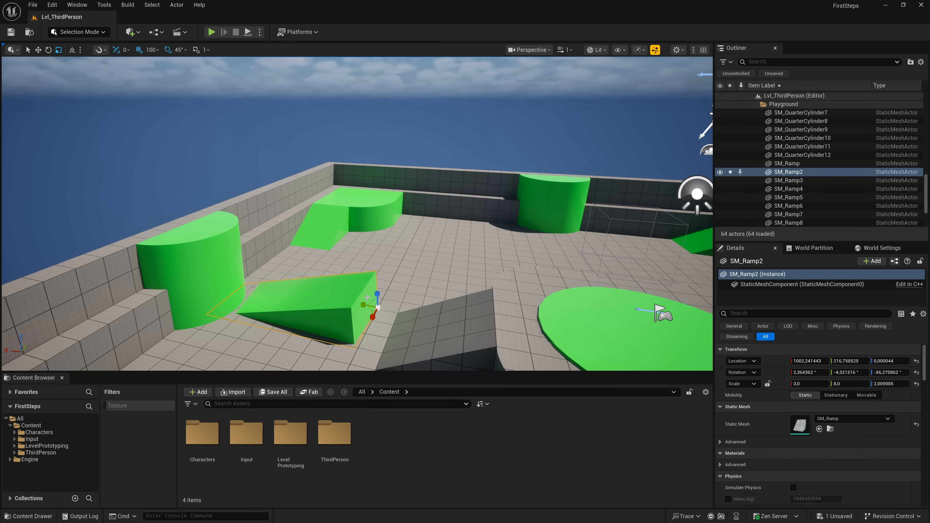
{"action": "left_click_drag", "start_coordinate": [378, 294], "coordinate": [377, 274]}
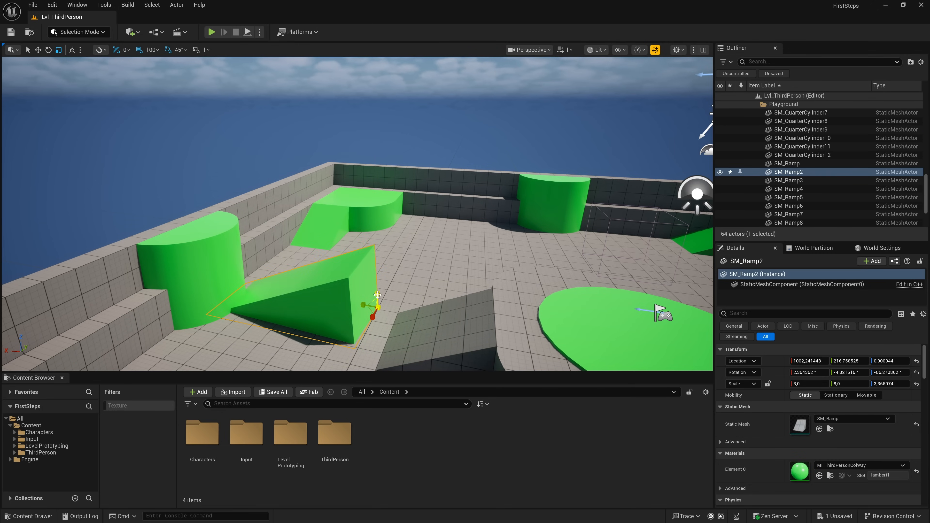
- Enable actor snapping and move the ramp across the floor to about X 705, Y 863
{"action": "left_click", "coordinate": [104, 50]}
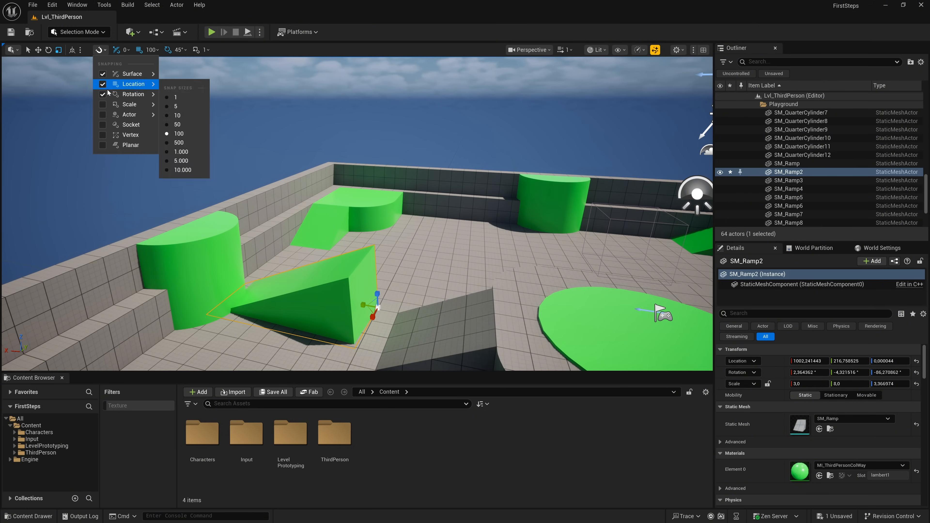
{"action": "left_click", "coordinate": [103, 114]}
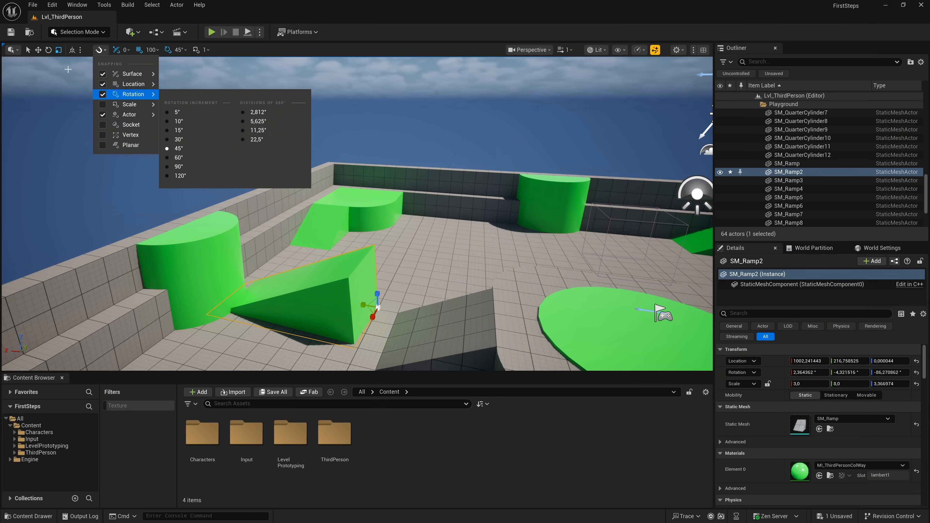
{"action": "left_click", "coordinate": [38, 50]}
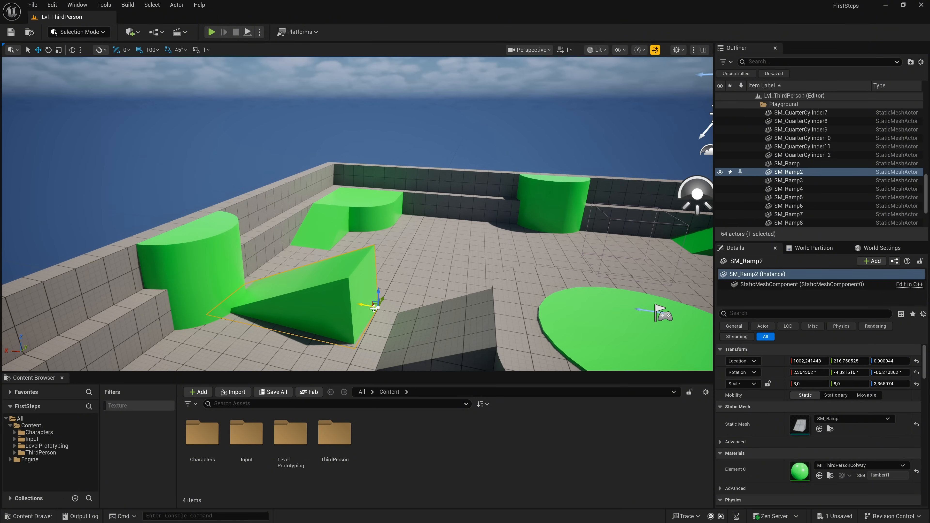
{"action": "left_click_drag", "start_coordinate": [377, 307], "coordinate": [483, 250]}
{"action": "right_click_drag", "start_coordinate": [482, 251], "coordinate": [419, 256]}
{"action": "left_click_drag", "start_coordinate": [346, 242], "coordinate": [282, 230]}
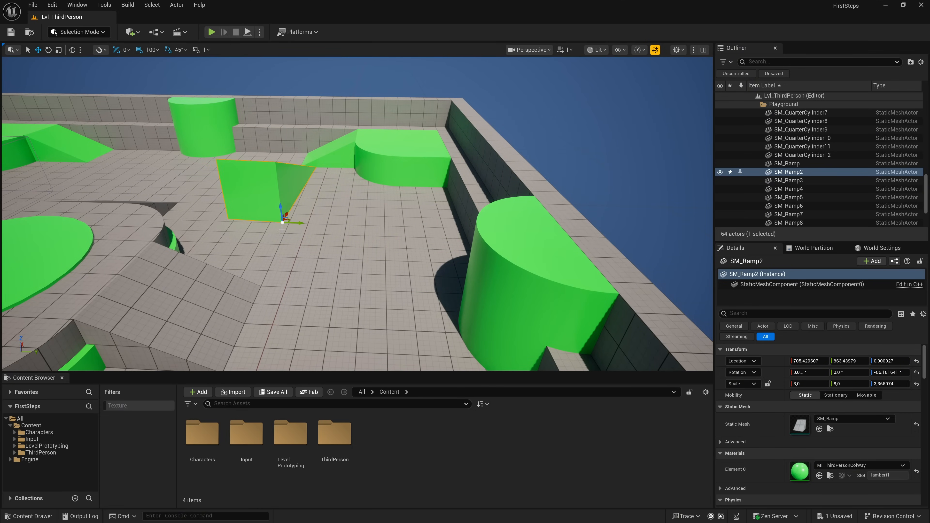
- Turn off actor snapping in the viewport snapping settings
{"action": "left_click", "coordinate": [99, 49]}
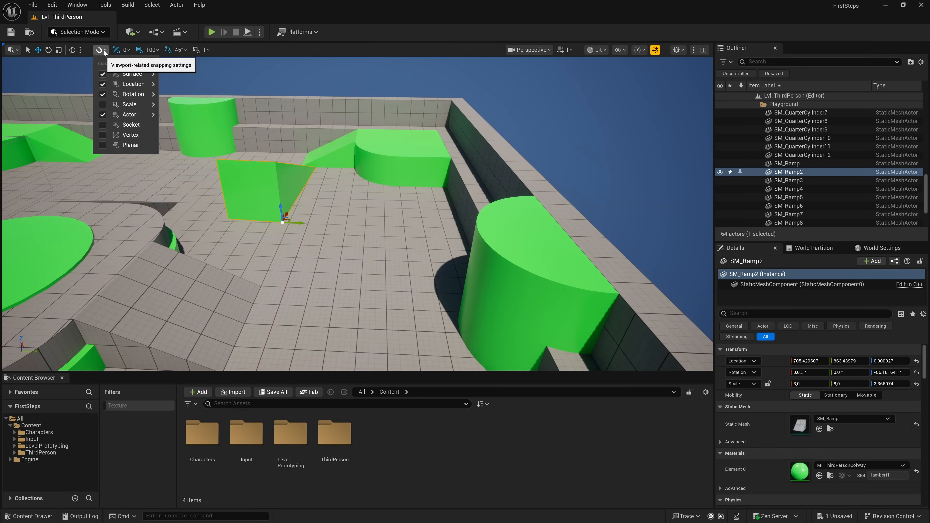
{"action": "mouse_move", "coordinate": [106, 79]}
{"action": "left_click", "coordinate": [103, 114]}
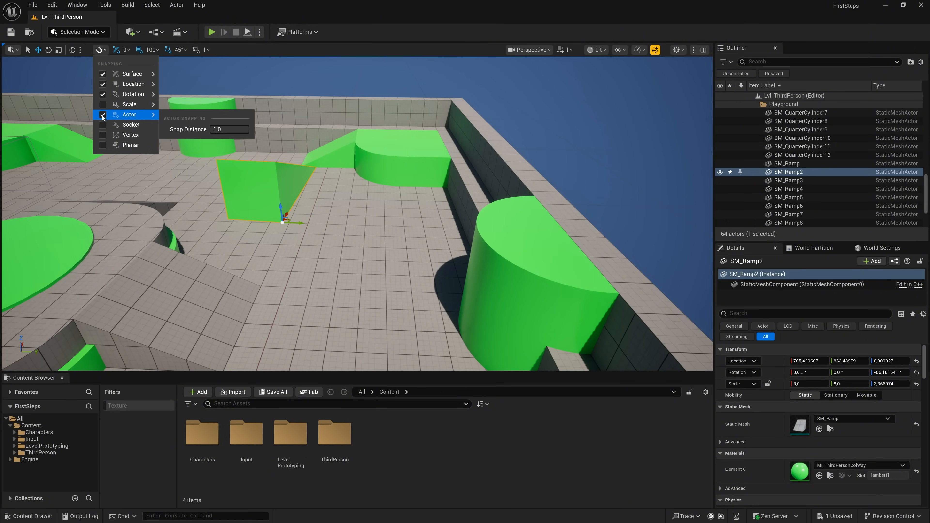
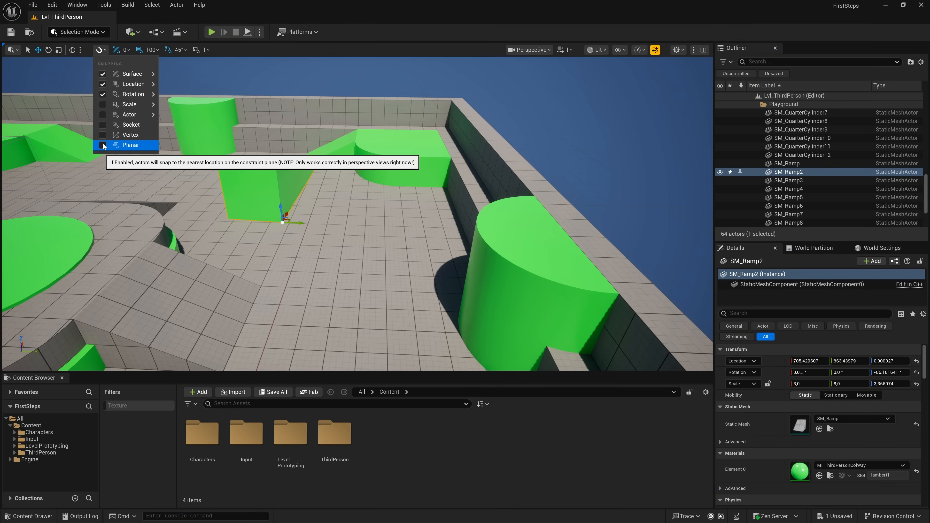
- Review the surface snapping options, then toggle location snapping off and on and check its grid sizes
{"action": "left_click", "coordinate": [104, 50]}
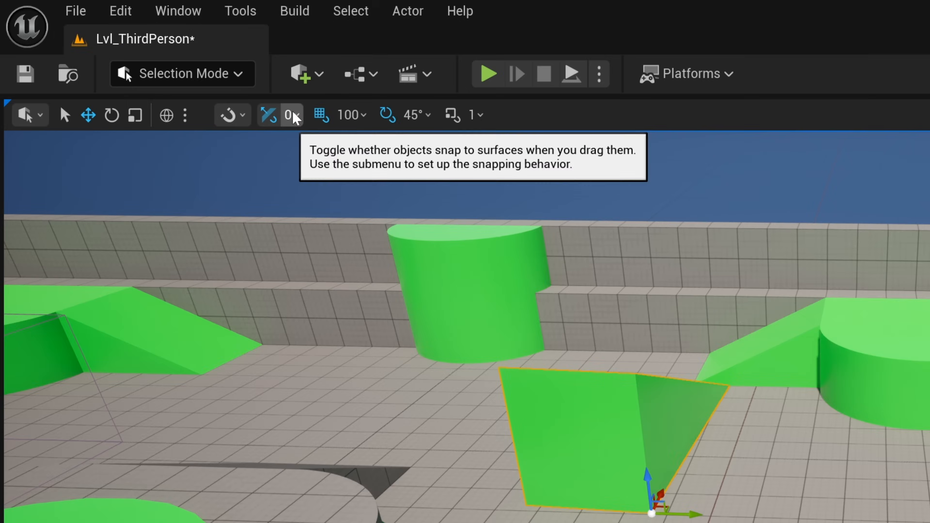
{"action": "left_click", "coordinate": [126, 50]}
{"action": "left_click", "coordinate": [293, 116]}
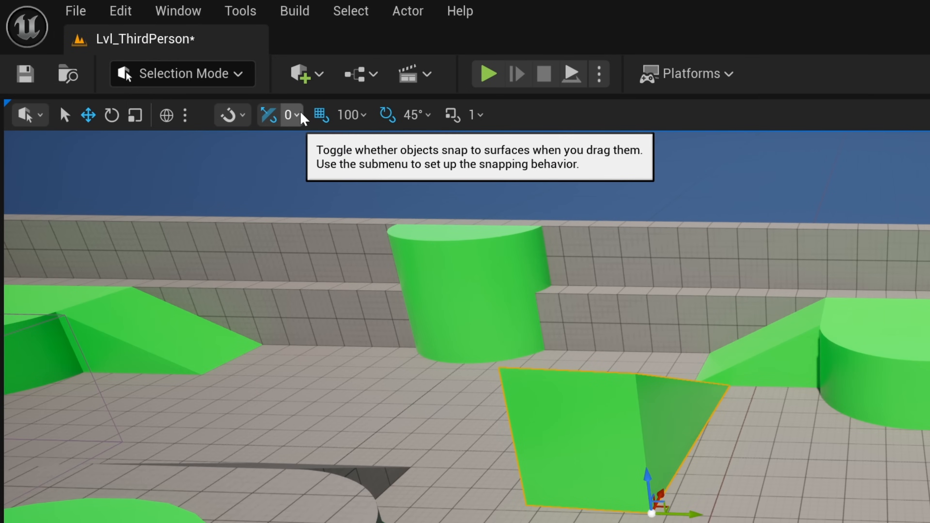
{"action": "left_click", "coordinate": [322, 114]}
{"action": "left_click", "coordinate": [322, 114]}
{"action": "left_click", "coordinate": [351, 115]}
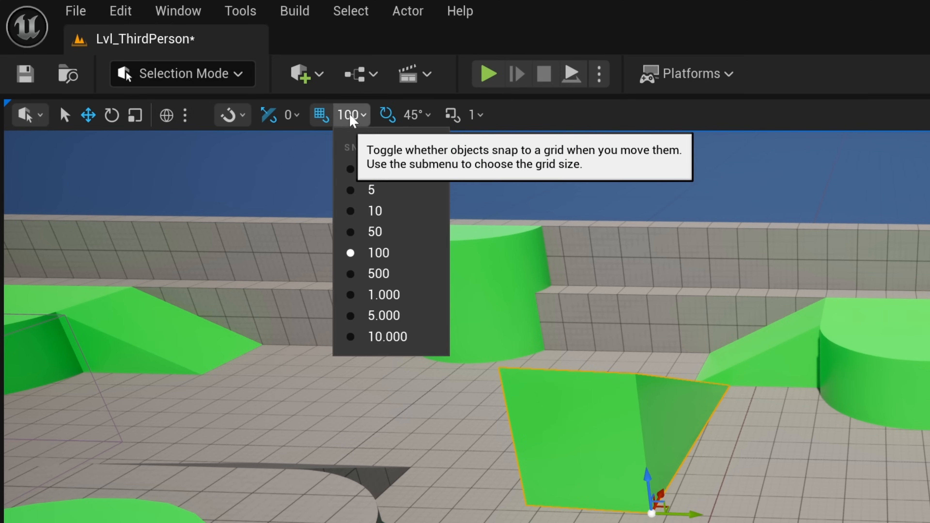
{"action": "left_click", "coordinate": [350, 115]}
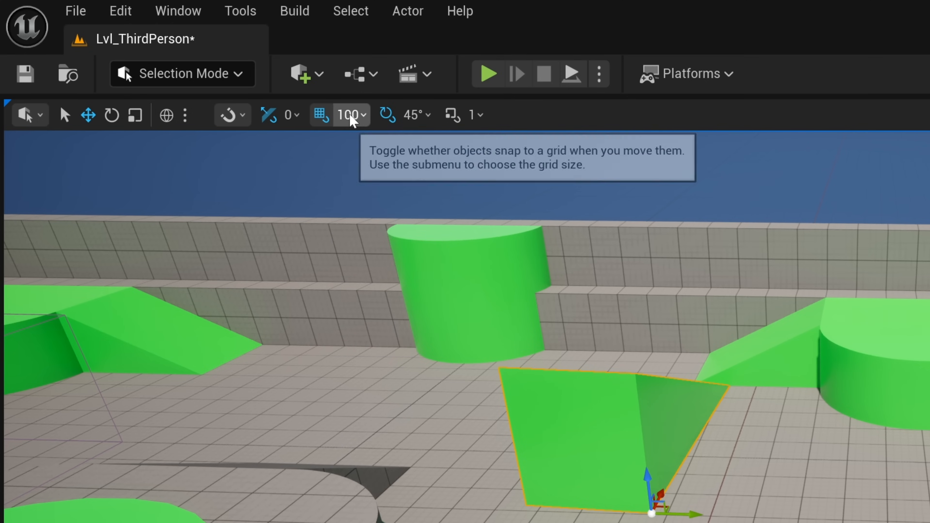
- Toggle rotation and scale snapping back and forth and inspect the list of scaling increments
{"action": "left_click", "coordinate": [386, 114]}
{"action": "left_click", "coordinate": [386, 117]}
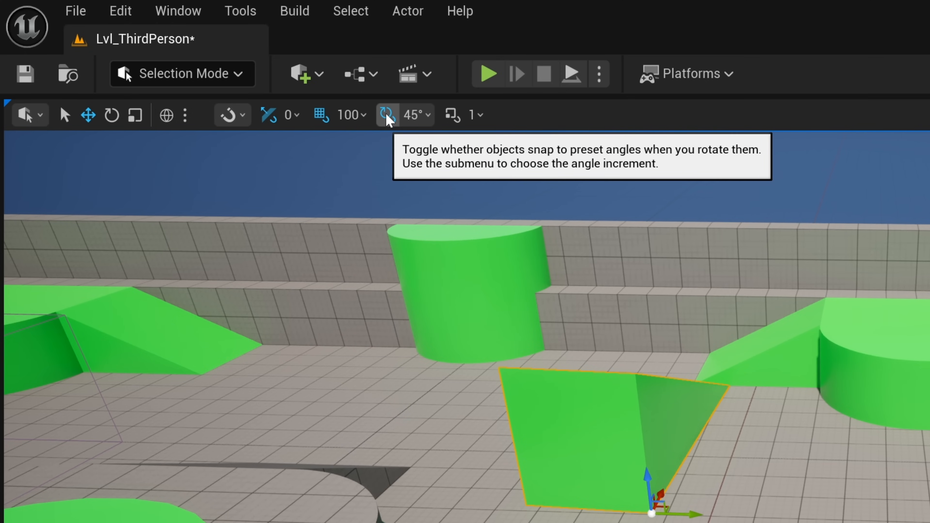
{"action": "left_click", "coordinate": [415, 115]}
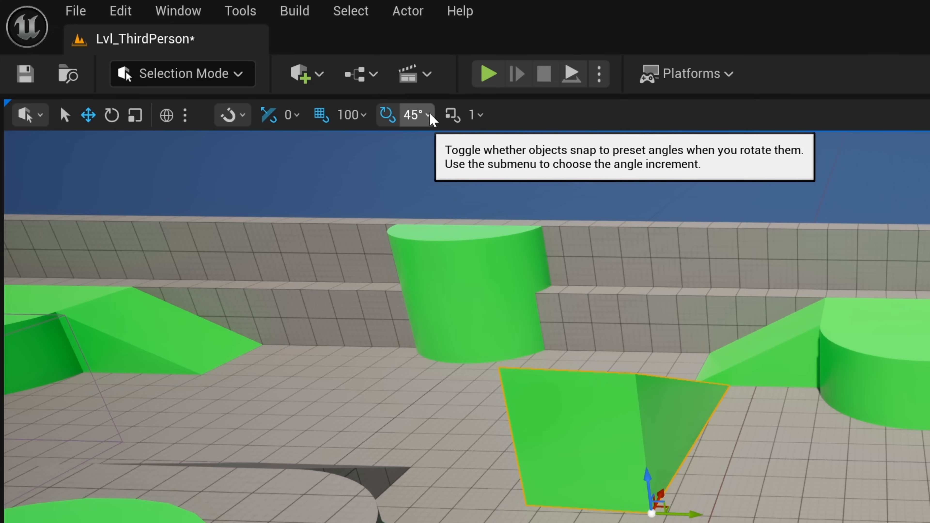
{"action": "left_click", "coordinate": [449, 113]}
{"action": "left_click", "coordinate": [449, 113]}
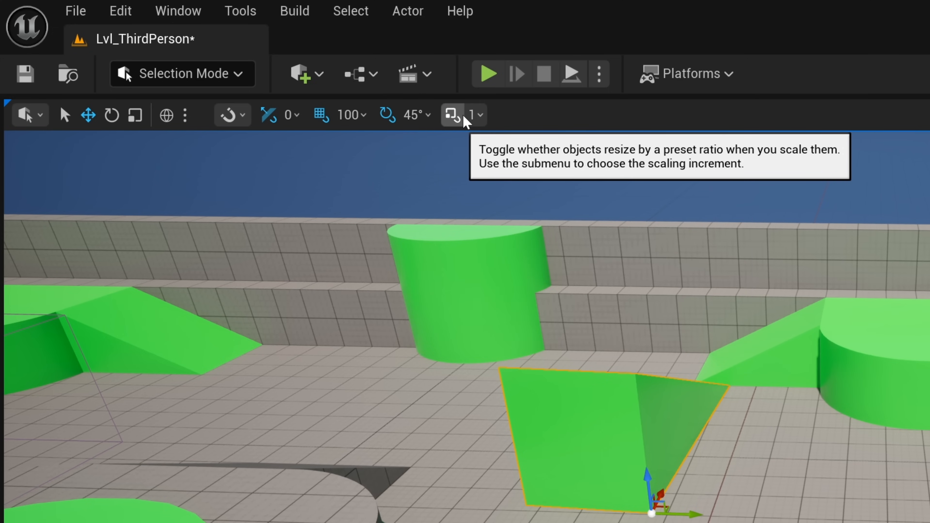
{"action": "left_click", "coordinate": [475, 116]}
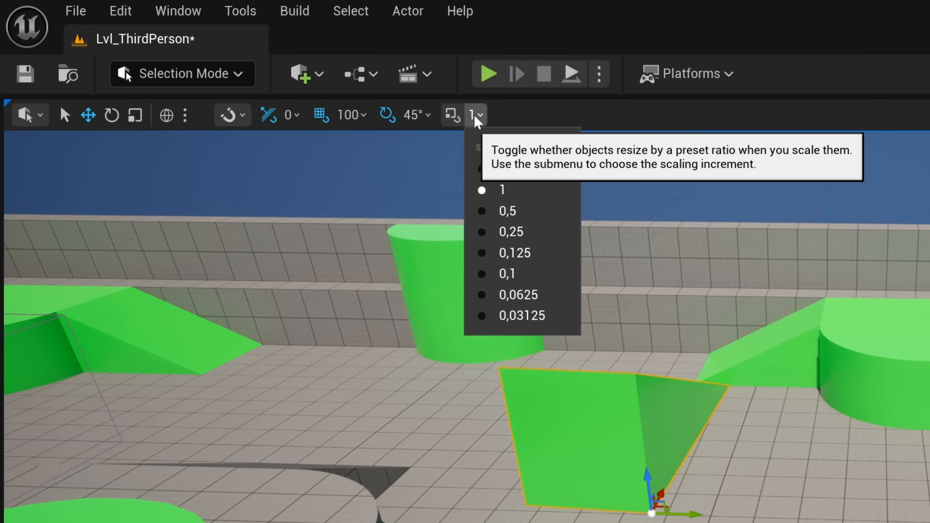
{"action": "left_click", "coordinate": [475, 115]}
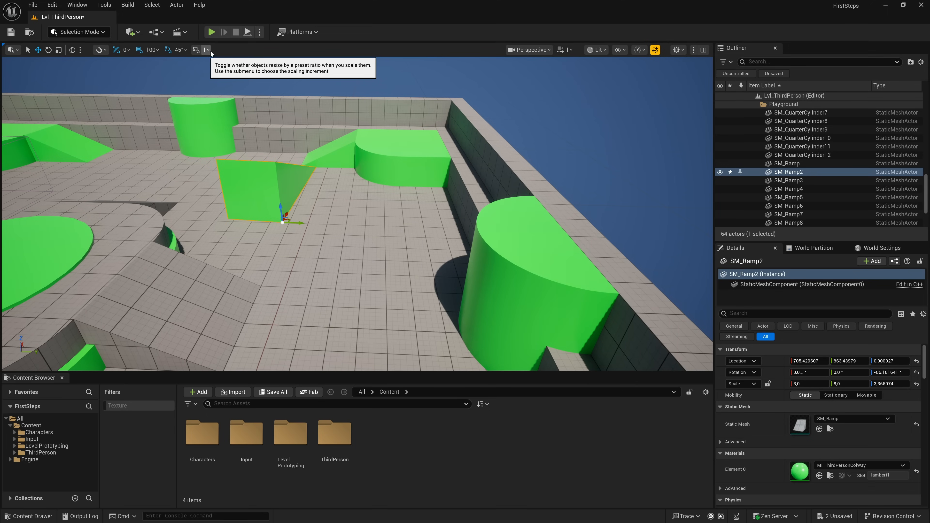
- Switch the viewport to the Top orthographic view and return it to Perspective
{"action": "left_click", "coordinate": [528, 49]}
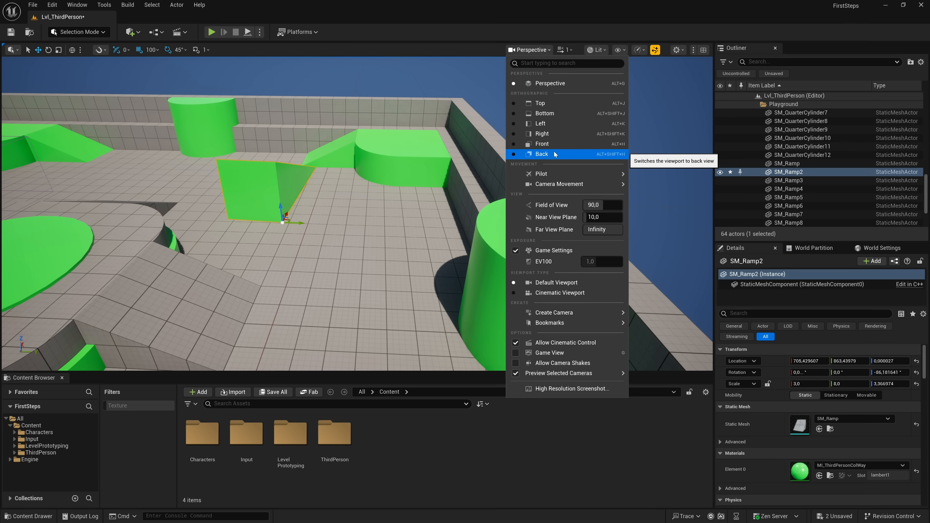
{"action": "left_click", "coordinate": [551, 105]}
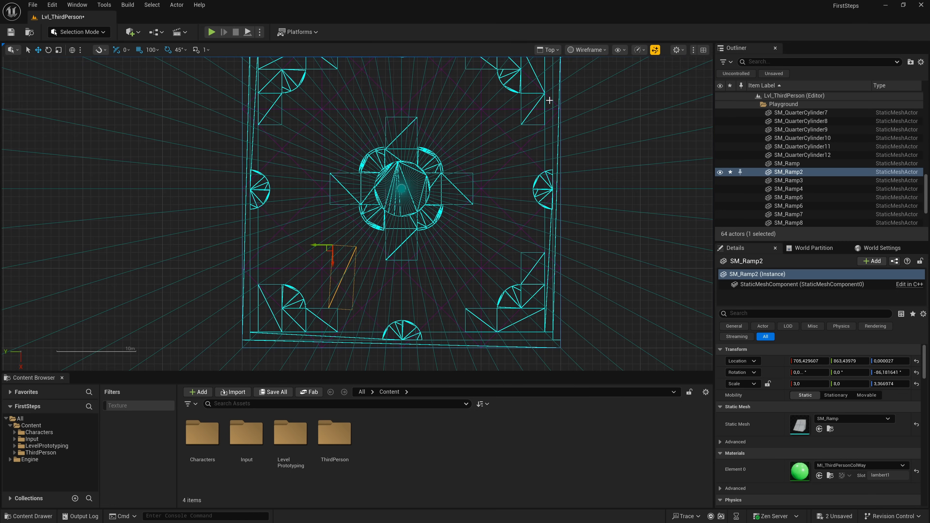
{"action": "left_click", "coordinate": [553, 51]}
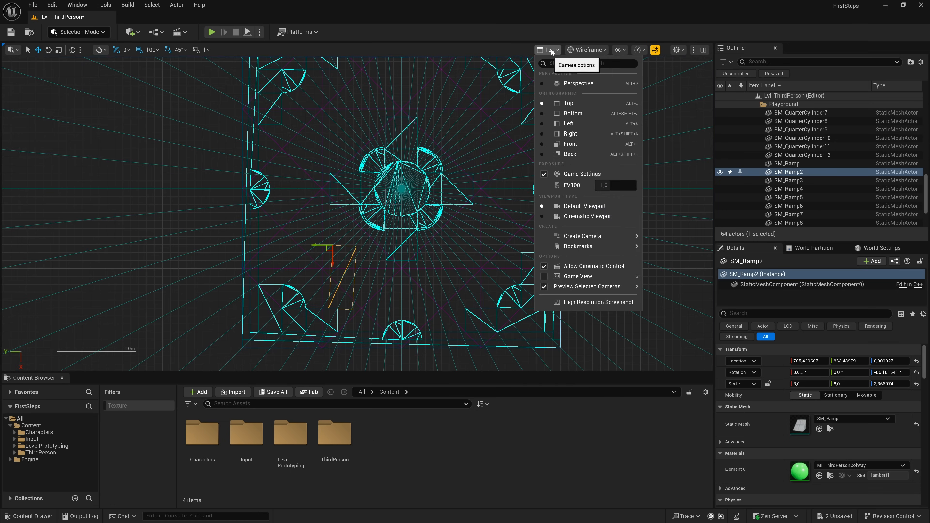
{"action": "left_click", "coordinate": [550, 85]}
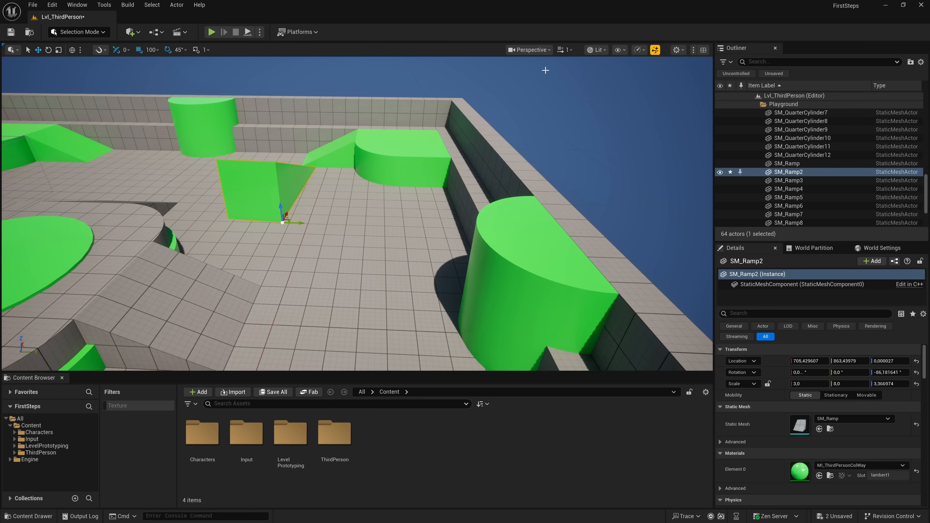
- Pilot SM_Ramp2 with the viewport camera and fly it above the arena to about X -662, Y 720, Z 2483
{"action": "left_click", "coordinate": [540, 50]}
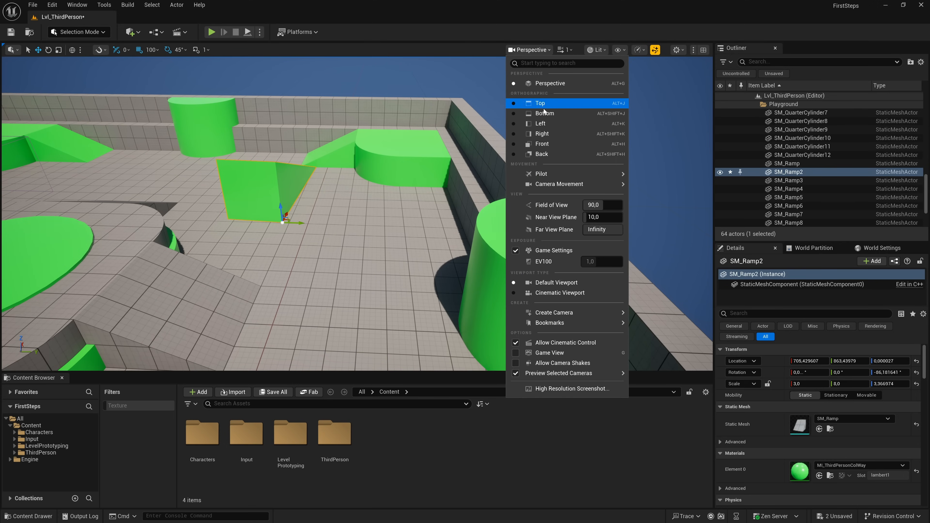
{"action": "mouse_move", "coordinate": [538, 174]}
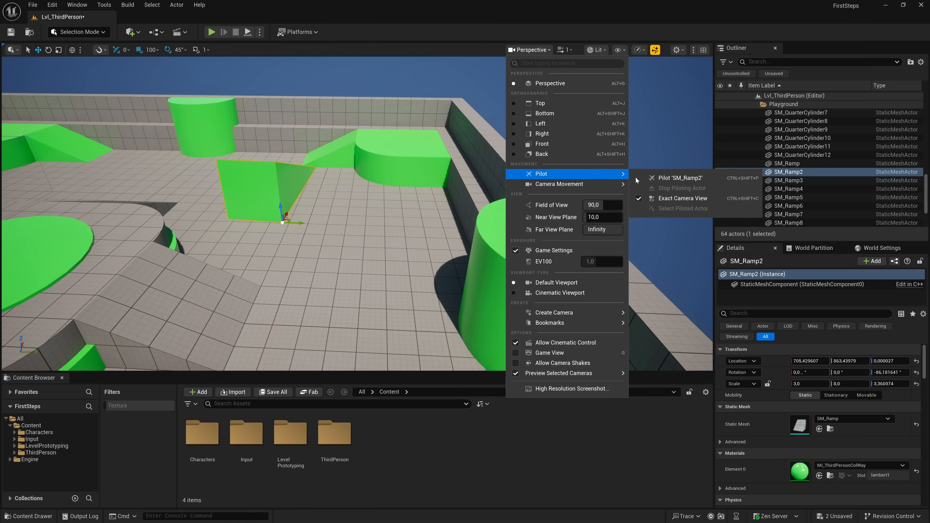
{"action": "left_click", "coordinate": [667, 177]}
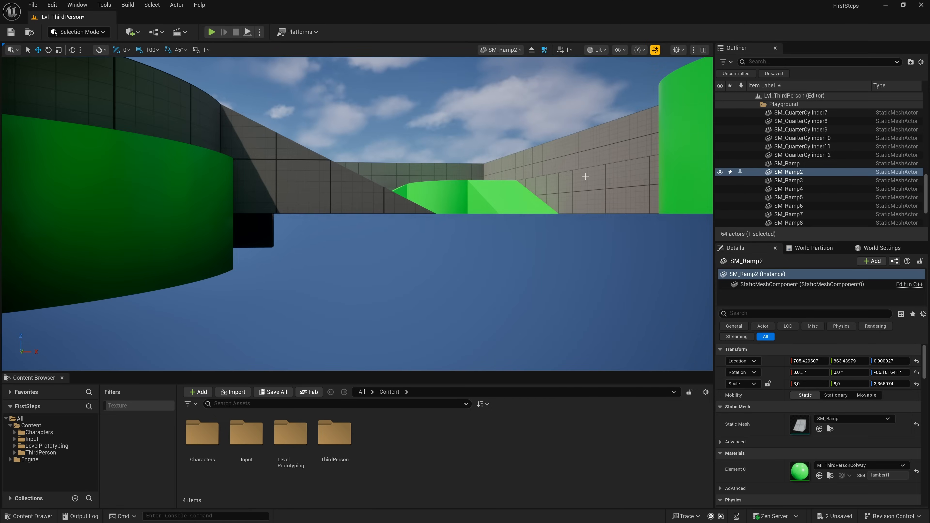
{"action": "right_click_drag", "start_coordinate": [488, 169], "coordinate": [580, 256]}
{"action": "key", "text": "s"}
{"action": "key", "text": "s"}
{"action": "key", "text": "w"}
{"action": "key", "text": "s"}
{"action": "key", "text": "d"}
{"action": "key", "text": "w"}
{"action": "key", "text": "s"}
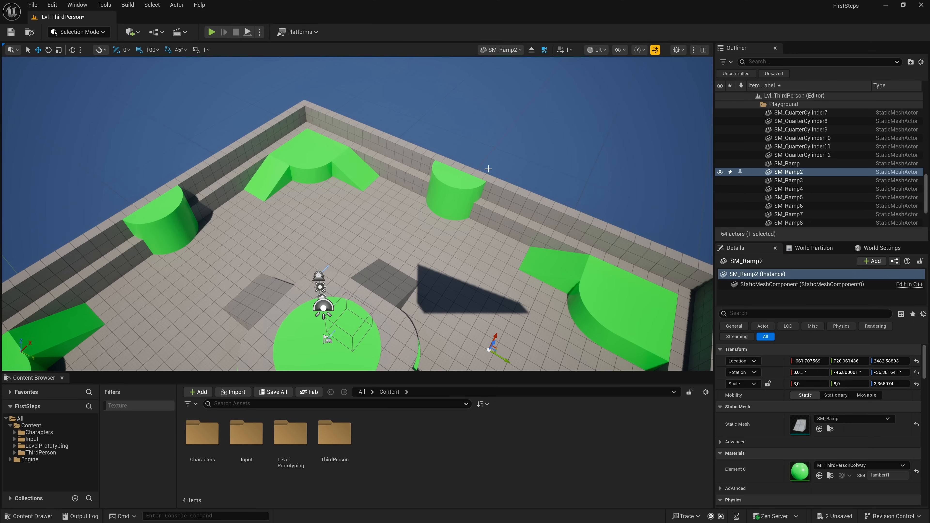
- Stop piloting SM_Ramp2 and undo the ramp's piloted movement
{"action": "left_click", "coordinate": [532, 52]}
{"action": "right_click_drag", "start_coordinate": [446, 165], "coordinate": [450, 139]}
{"action": "key", "text": "ctrl+z"}
{"action": "key", "text": "s"}
{"action": "right_click_drag", "start_coordinate": [438, 183], "coordinate": [439, 162]}
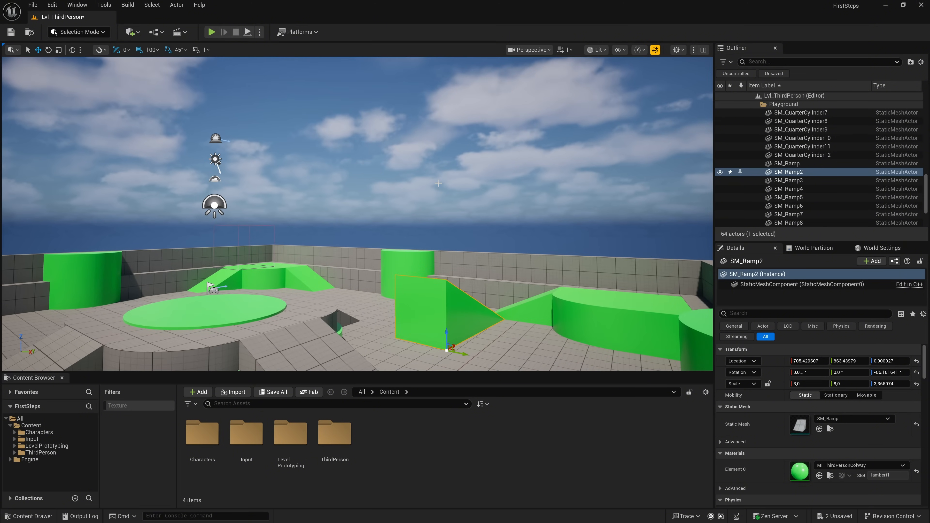
- Try a different field of view for the perspective camera and set it back to 90
{"action": "left_click", "coordinate": [529, 50]}
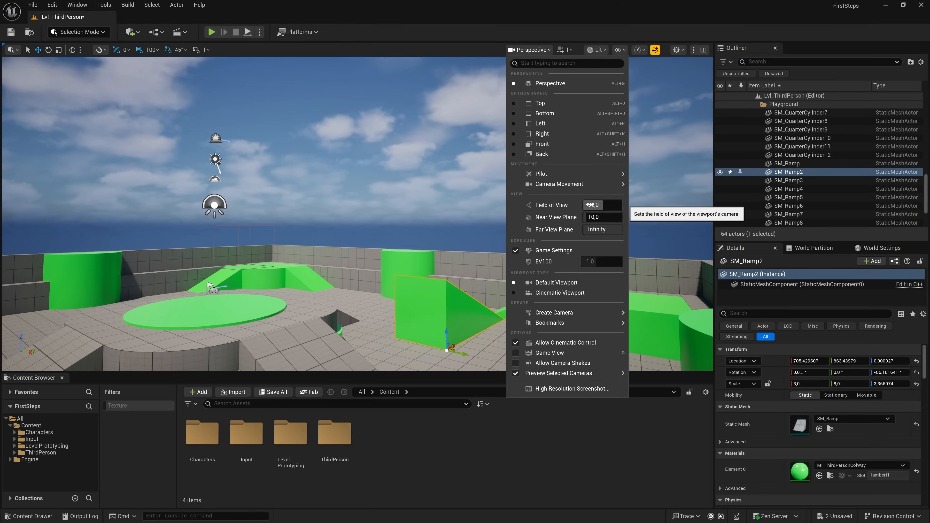
{"action": "mouse_move", "coordinate": [586, 205]}
{"action": "left_mouse_down"}
{"action": "mouse_move", "coordinate": [622, 205]}
{"action": "mouse_move", "coordinate": [589, 205]}
{"action": "mouse_move", "coordinate": [603, 205]}
{"action": "left_mouse_up"}
{"action": "left_click", "coordinate": [603, 205]}
{"action": "type", "text": "90"}
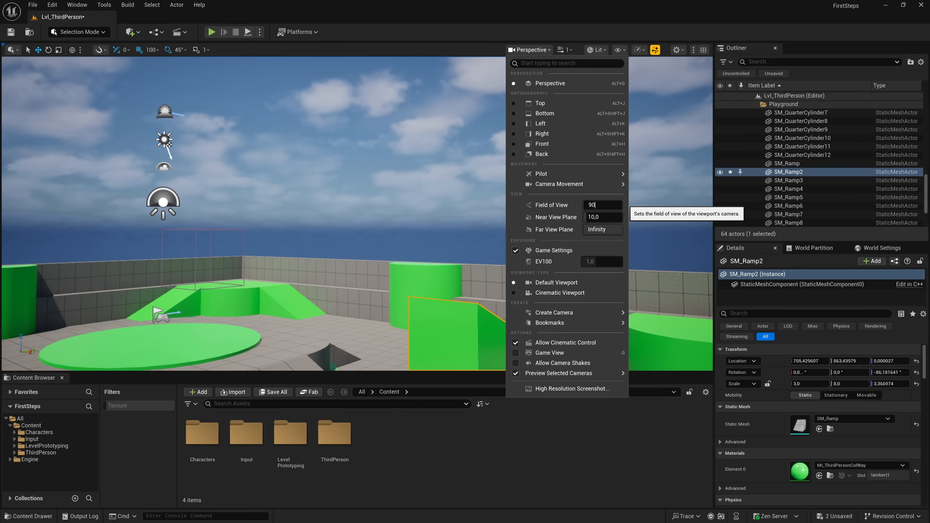
{"action": "key", "text": "Return"}
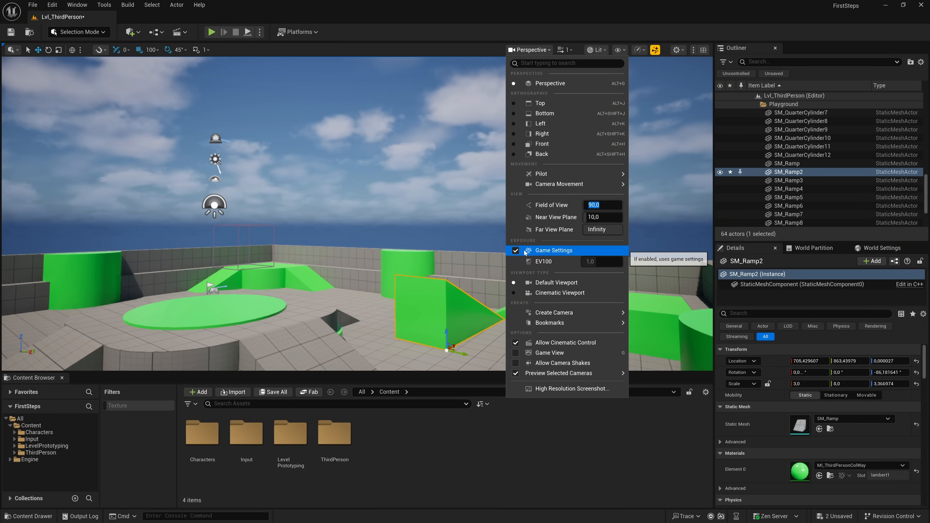
- Disable the game exposure settings, raise EV100 to about 1.17, and re-enable the game exposure settings
{"action": "left_click", "coordinate": [515, 250]}
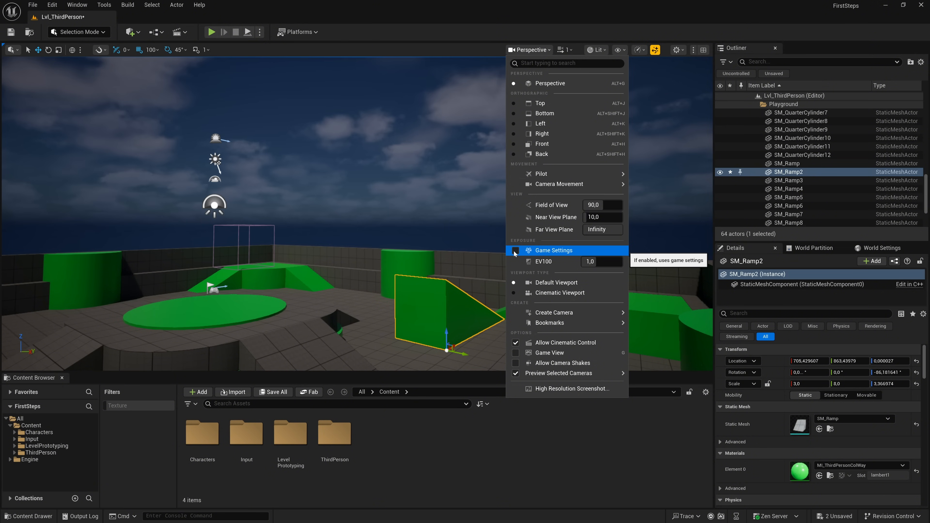
{"action": "mouse_move", "coordinate": [590, 261]}
{"action": "left_mouse_down"}
{"action": "mouse_move", "coordinate": [563, 261]}
{"action": "mouse_move", "coordinate": [603, 262]}
{"action": "left_mouse_up"}
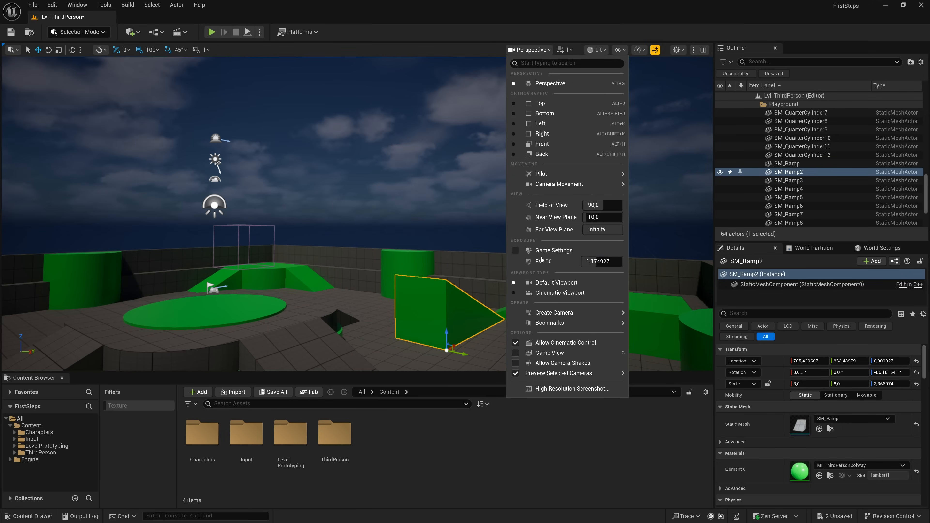
{"action": "left_click", "coordinate": [516, 251]}
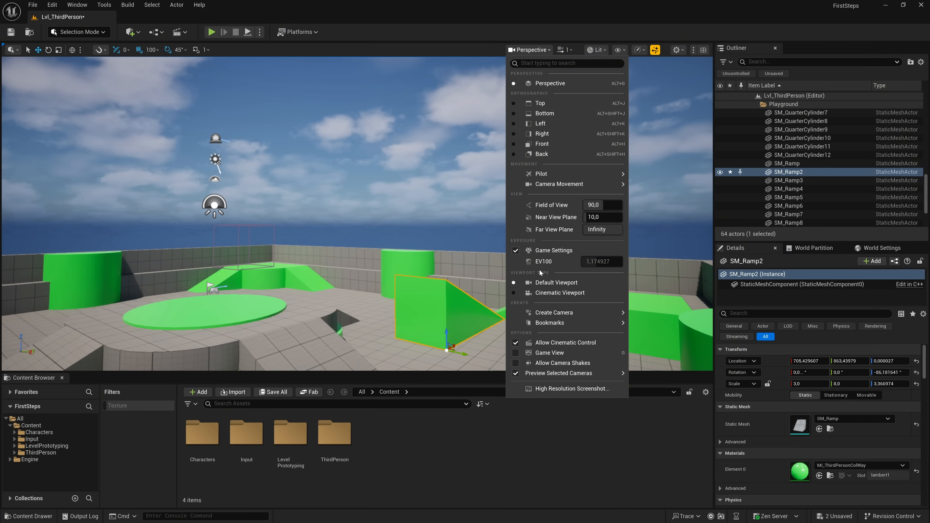
- Jump the viewport to the camera position stored in Bookmark 1
{"action": "mouse_move", "coordinate": [563, 322]}
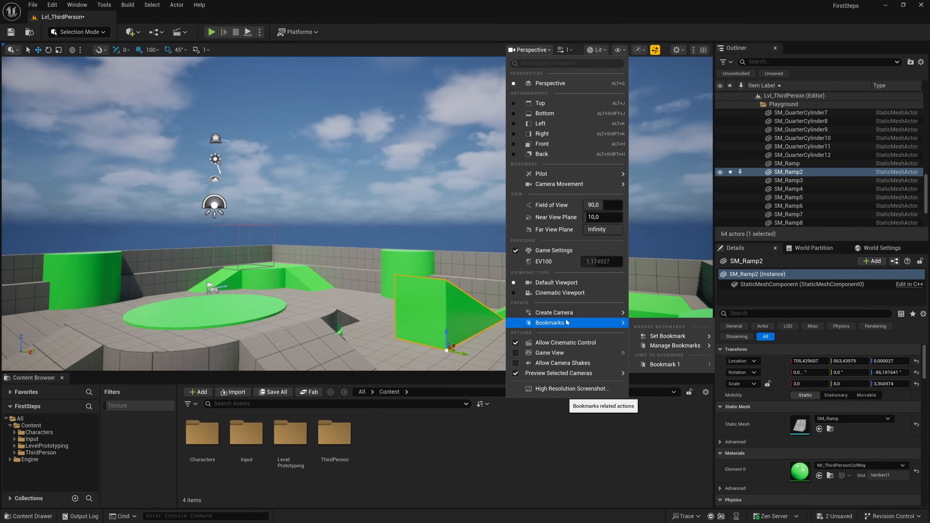
{"action": "mouse_move", "coordinate": [672, 337]}
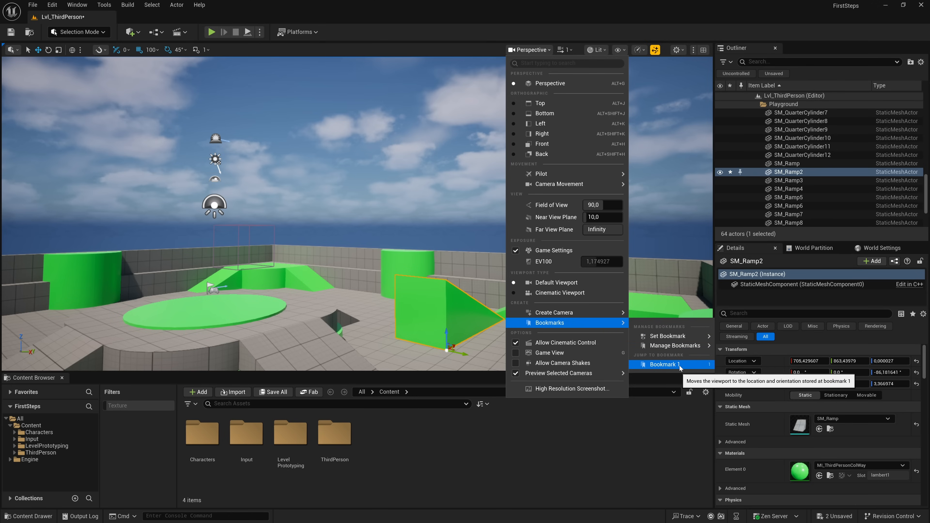
{"action": "left_click", "coordinate": [664, 364]}
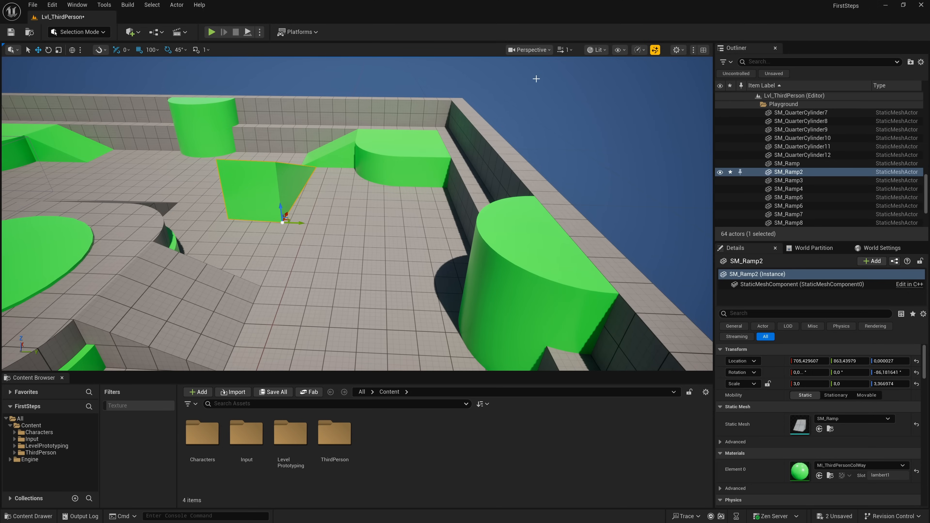
- Turn on Game View for a low camera view across the arena
{"action": "right_click_drag", "start_coordinate": [536, 68], "coordinate": [525, 92]}
{"action": "right_click_drag", "start_coordinate": [540, 179], "coordinate": [512, 142]}
{"action": "key", "text": "w"}
{"action": "key", "text": "s"}
{"action": "left_click", "coordinate": [529, 49]}
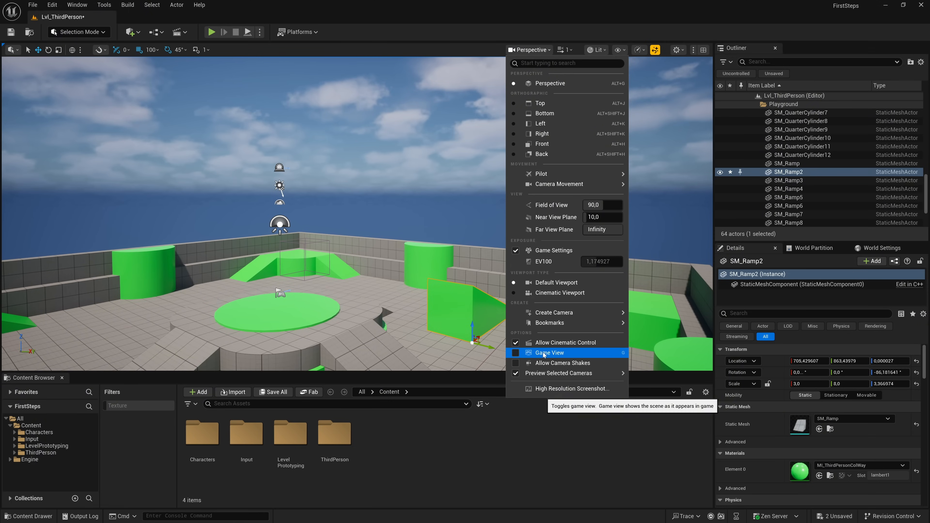
{"action": "left_click", "coordinate": [515, 353]}
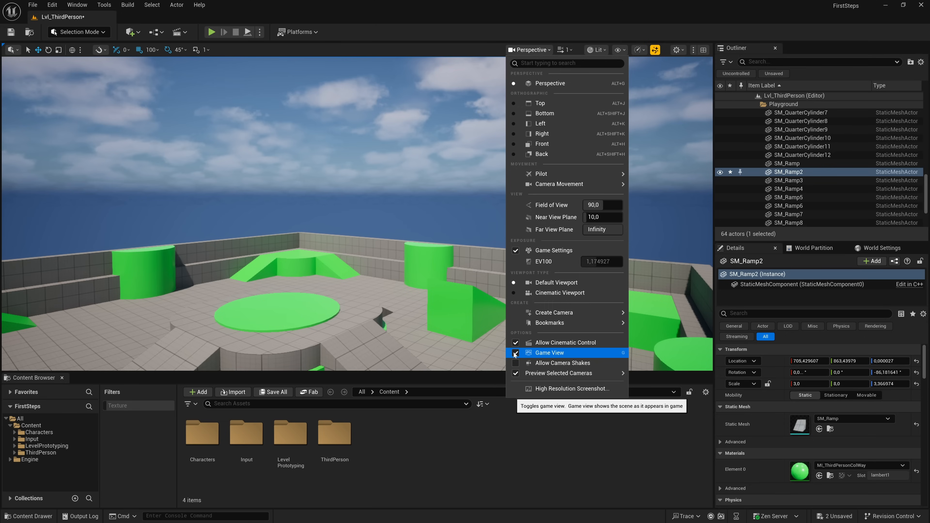
- Dismiss the floor's context menu, clear the selection, and toggle Game View until it is off
{"action": "type", "text": "g"}
{"action": "right_click", "coordinate": [515, 341]}
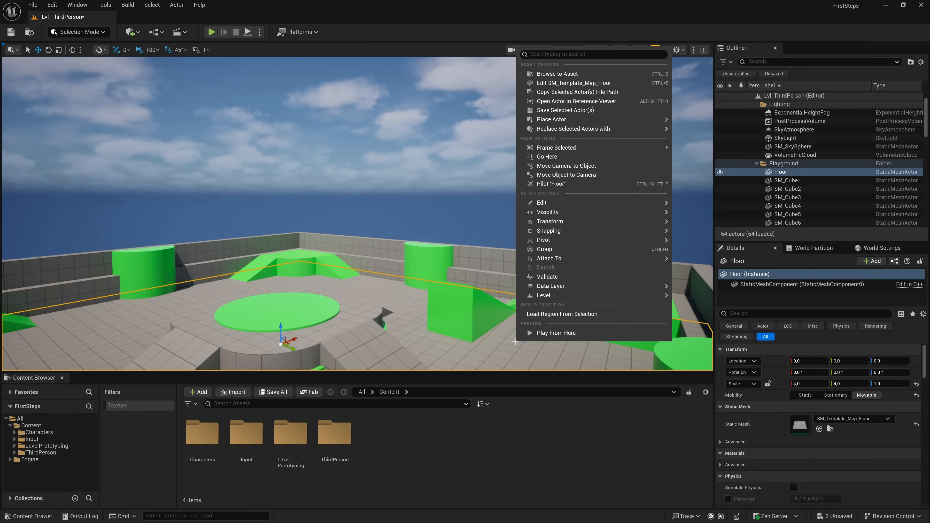
{"action": "right_click_drag", "start_coordinate": [505, 224], "coordinate": [503, 220]}
{"action": "left_click", "coordinate": [505, 216]}
{"action": "key", "text": "g"}
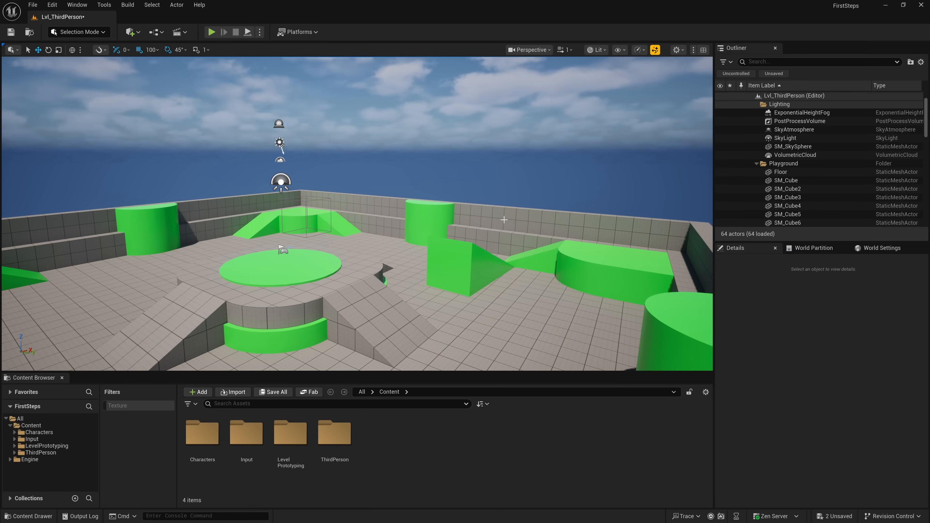
{"action": "key", "text": "g"}
- Select SM_Ramp2 and toggle Game View on and off several times to compare the display
{"action": "key", "text": "g"}
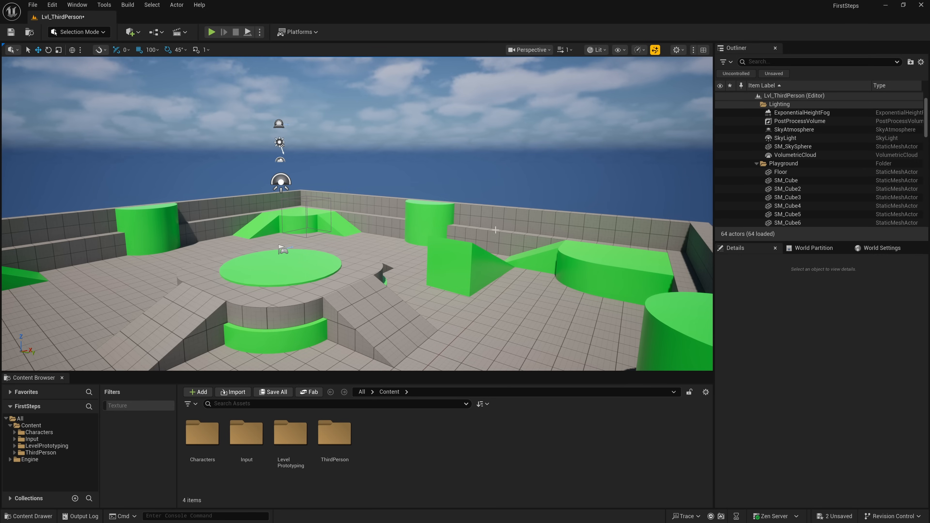
{"action": "left_click", "coordinate": [468, 261]}
{"action": "key", "text": "g"}
{"action": "key", "text": "g"}
{"action": "key", "text": "g"}
{"action": "key", "text": "g"}
{"action": "key", "text": "g"}
{"action": "key", "text": "g"}
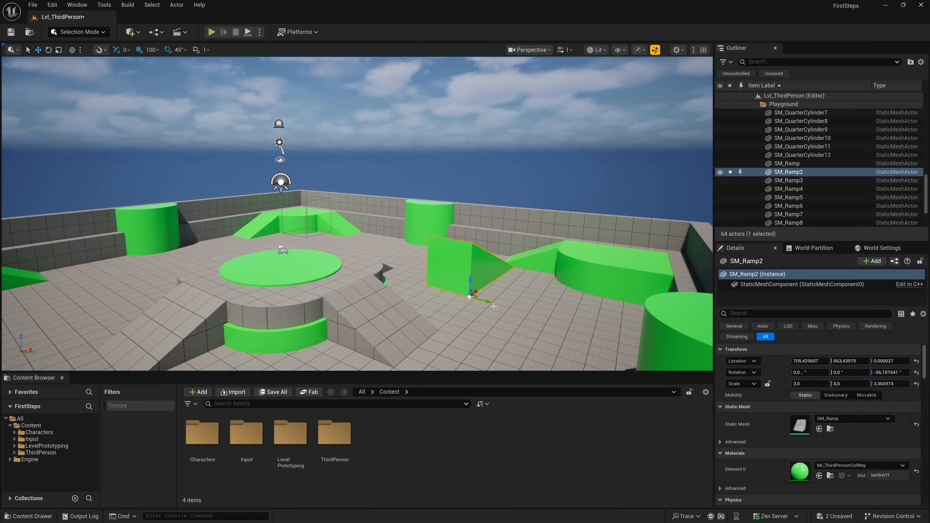
- Capture a high-resolution screenshot of the viewport with a size multiplier of 1.0
{"action": "left_click", "coordinate": [530, 49]}
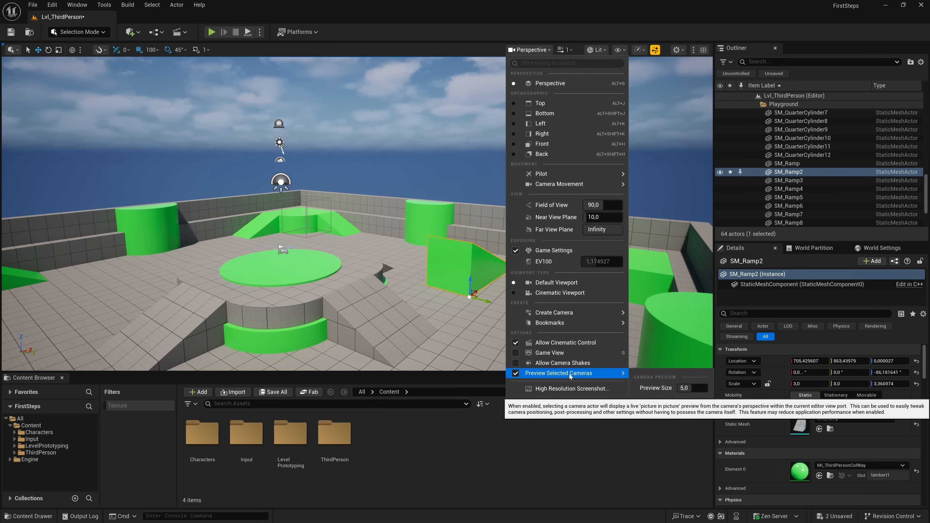
{"action": "left_click", "coordinate": [570, 389]}
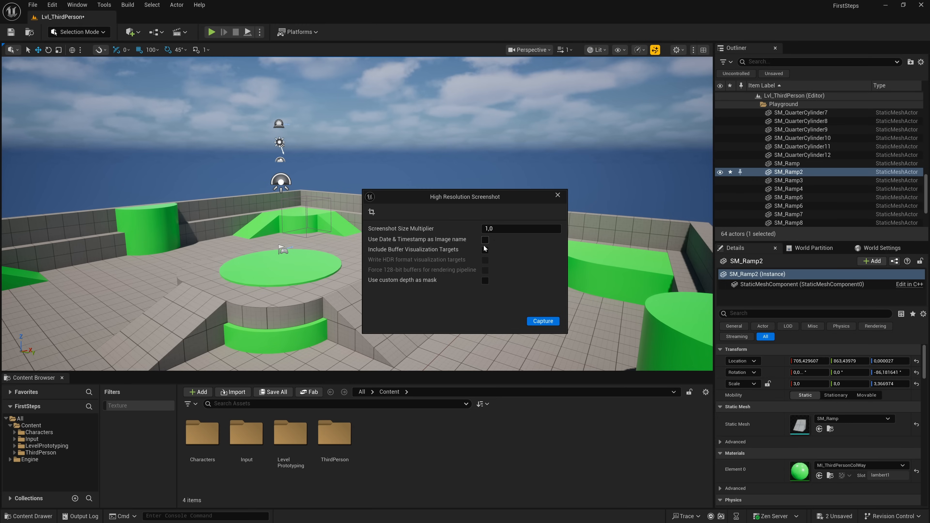
{"action": "left_click", "coordinate": [543, 322]}
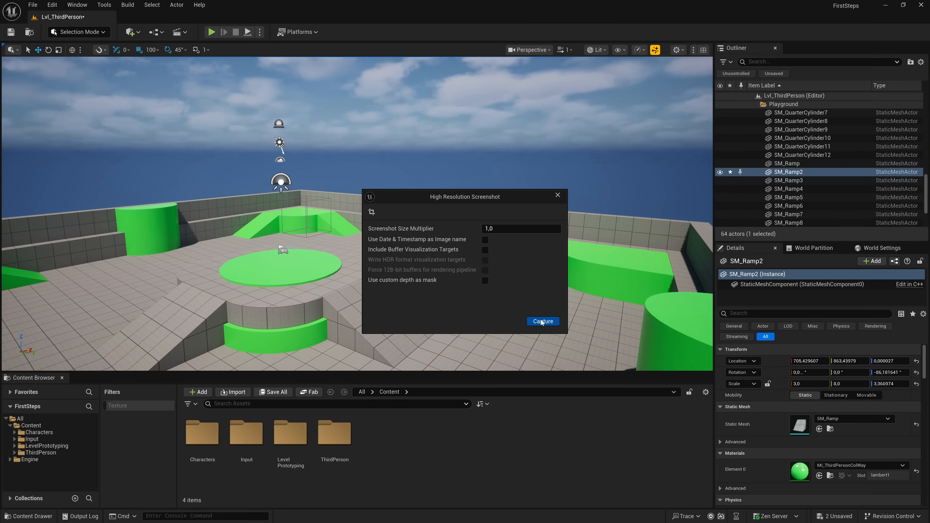
- Capture the viewport at the set screenshot size and close the High Resolution Screenshot dialog
{"action": "left_click", "coordinate": [542, 321]}
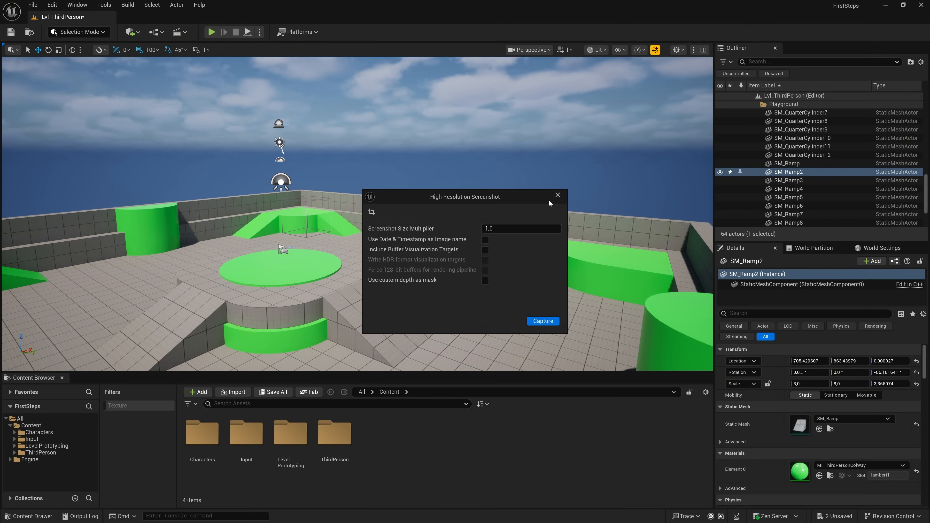
{"action": "left_click", "coordinate": [557, 195]}
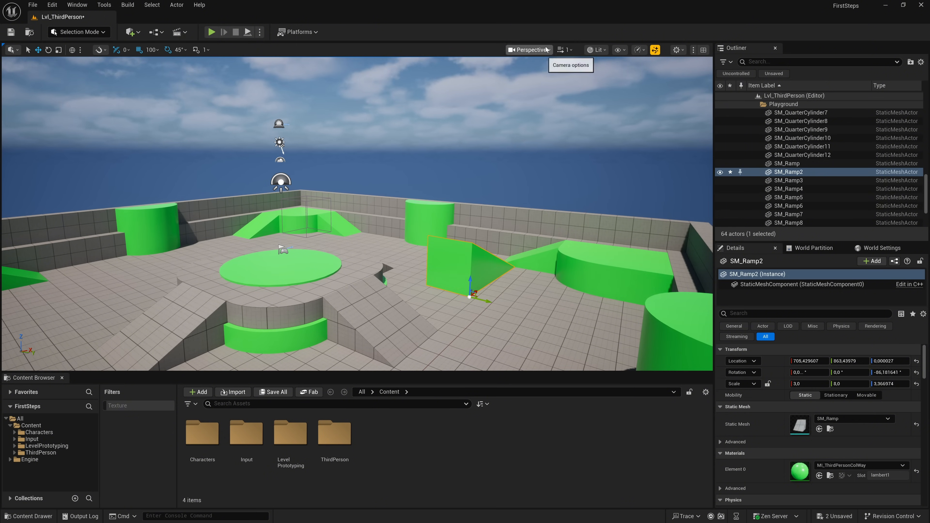
- Check the camera speed settings and switch the viewport to the Unlit view mode to inspect the arena without lights
{"action": "left_click", "coordinate": [571, 51]}
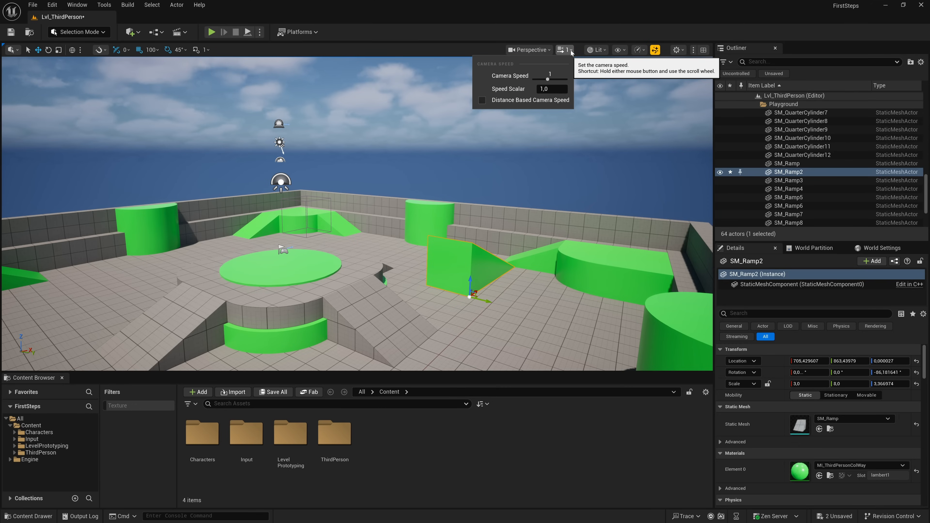
{"action": "left_click", "coordinate": [571, 51]}
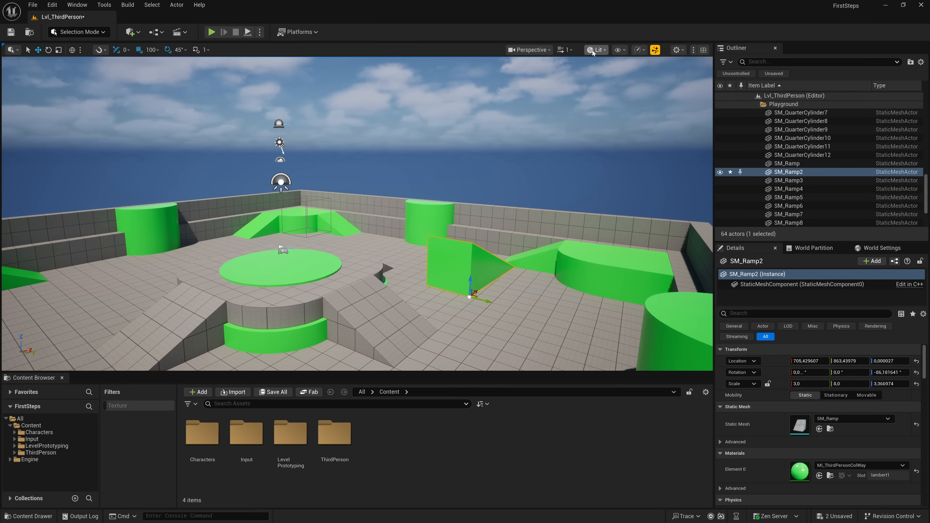
{"action": "left_click", "coordinate": [605, 50]}
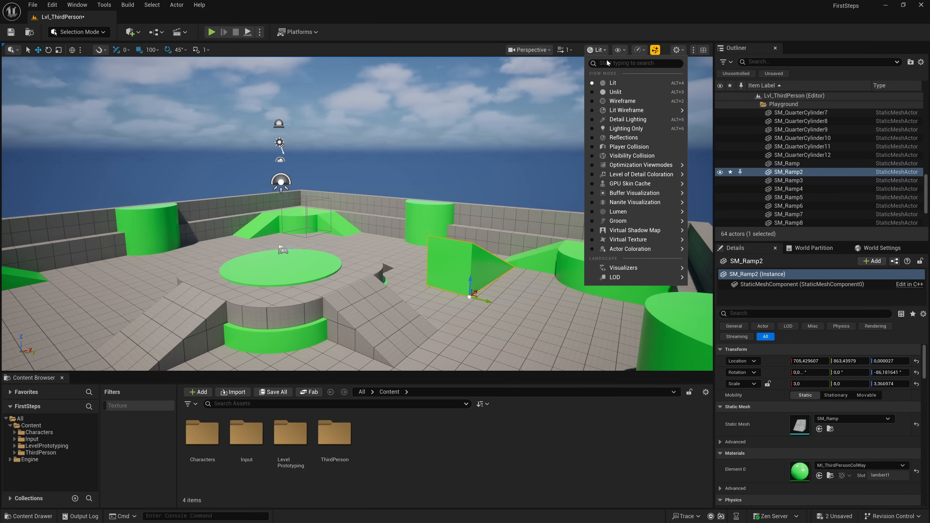
{"action": "left_click", "coordinate": [609, 92]}
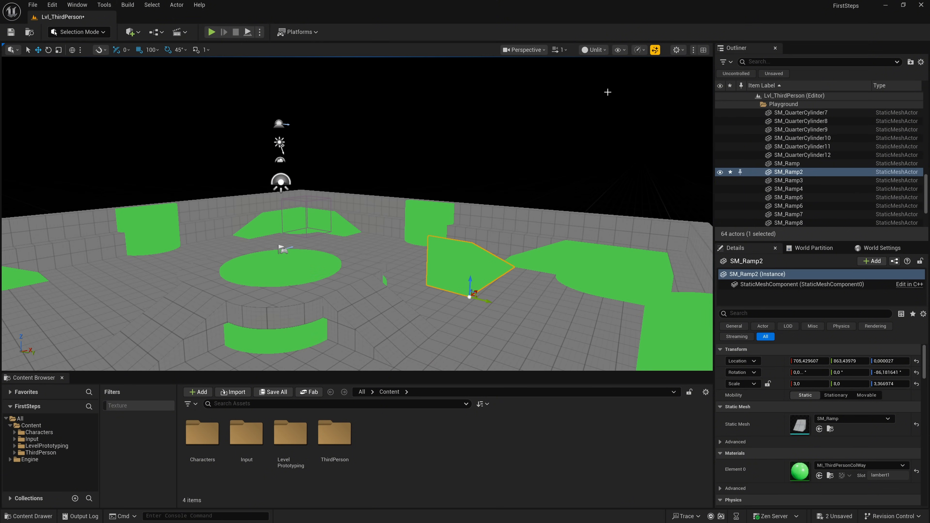
{"action": "mouse_move", "coordinate": [592, 114]}
{"action": "right_mouse_down"}
{"action": "mouse_move", "coordinate": [513, 115]}
{"action": "mouse_move", "coordinate": [640, 114]}
{"action": "mouse_move", "coordinate": [592, 114]}
{"action": "right_mouse_up"}
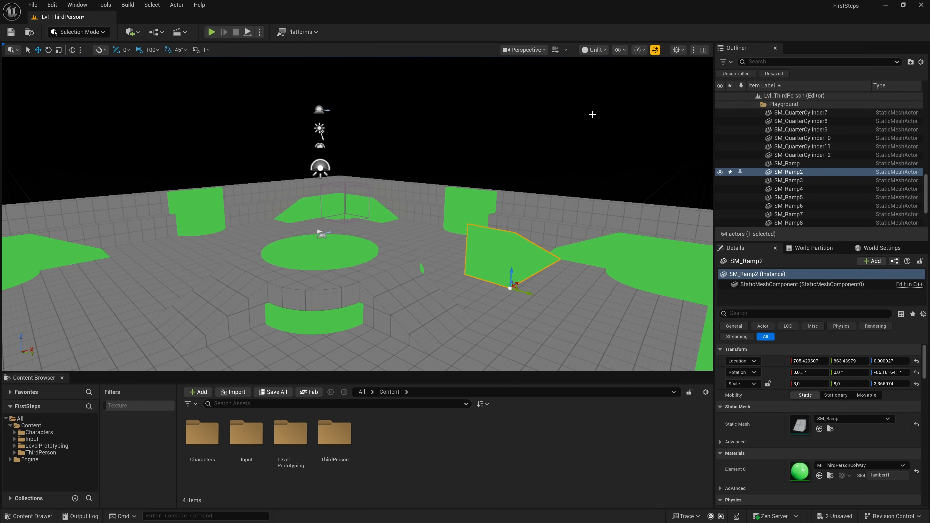
- Switch the viewport to the Wireframe view mode and select meshes across the arena, ending with SM_Ramp2
{"action": "left_click", "coordinate": [604, 50]}
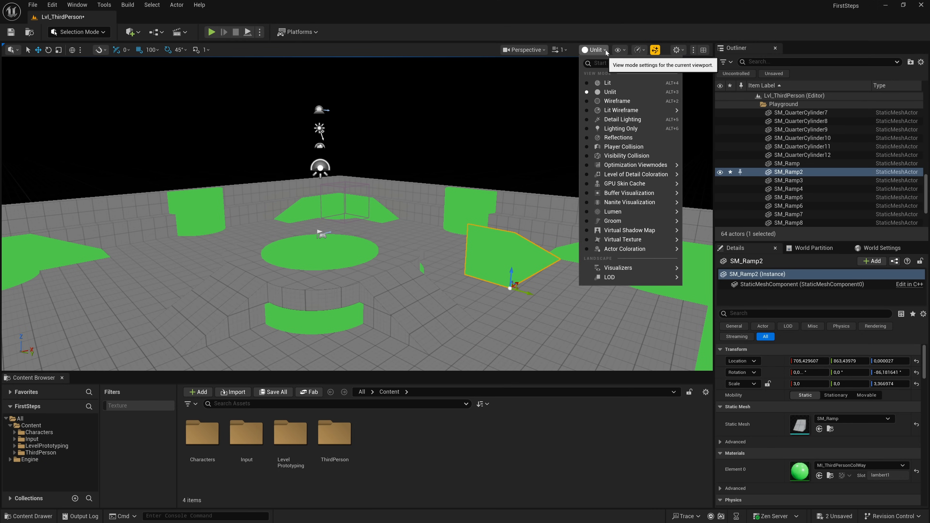
{"action": "left_click", "coordinate": [587, 103]}
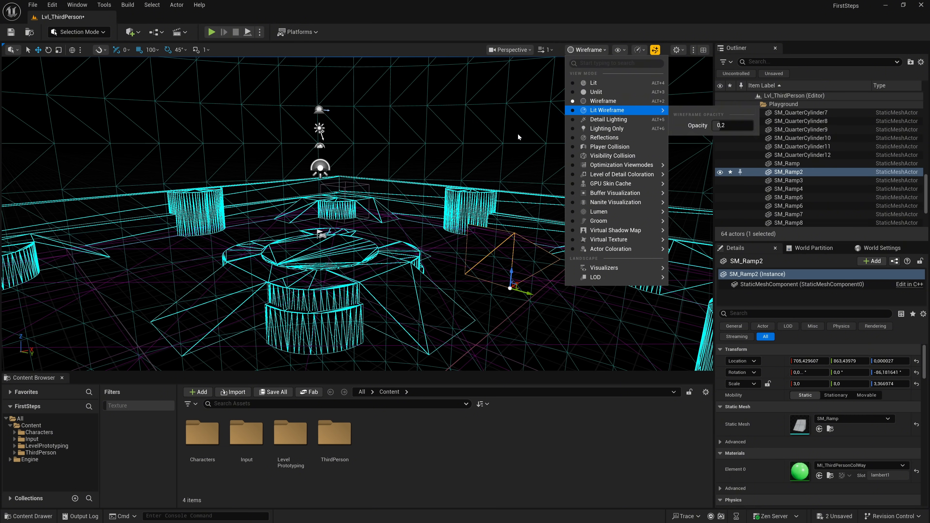
{"action": "right_click_drag", "start_coordinate": [501, 138], "coordinate": [520, 137]}
{"action": "left_click", "coordinate": [617, 234]}
{"action": "left_click", "coordinate": [566, 170]}
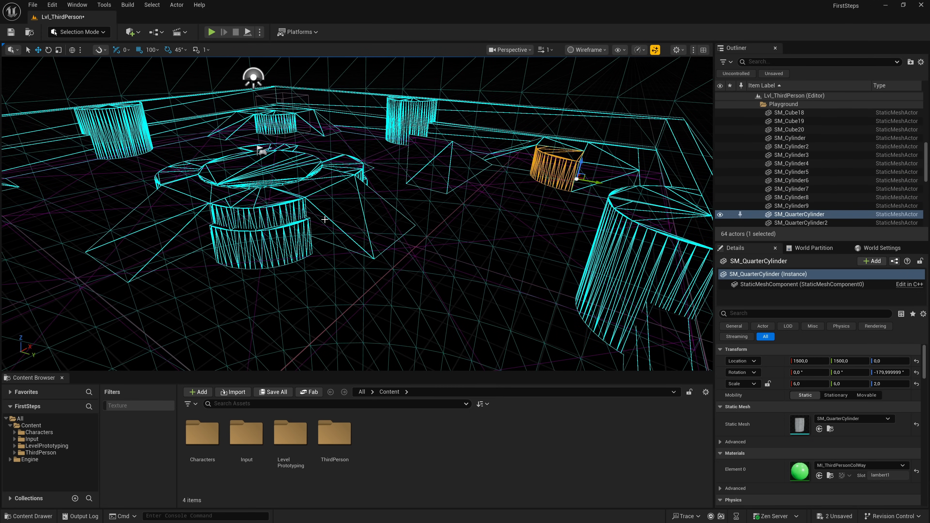
{"action": "left_click", "coordinate": [320, 203]}
{"action": "left_click", "coordinate": [430, 160]}
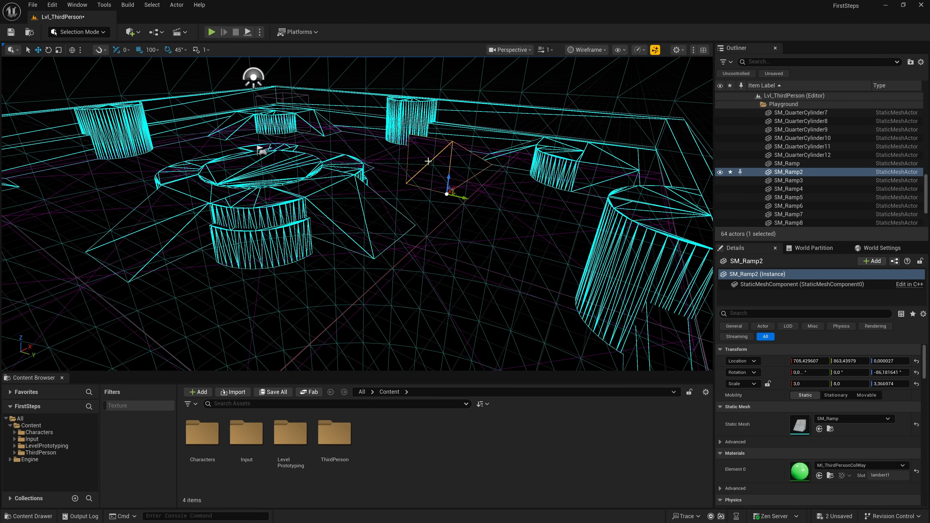
- Switch the viewport to the Lit Wireframe view mode and inspect its wireframe opacity setting
{"action": "left_click", "coordinate": [604, 50]}
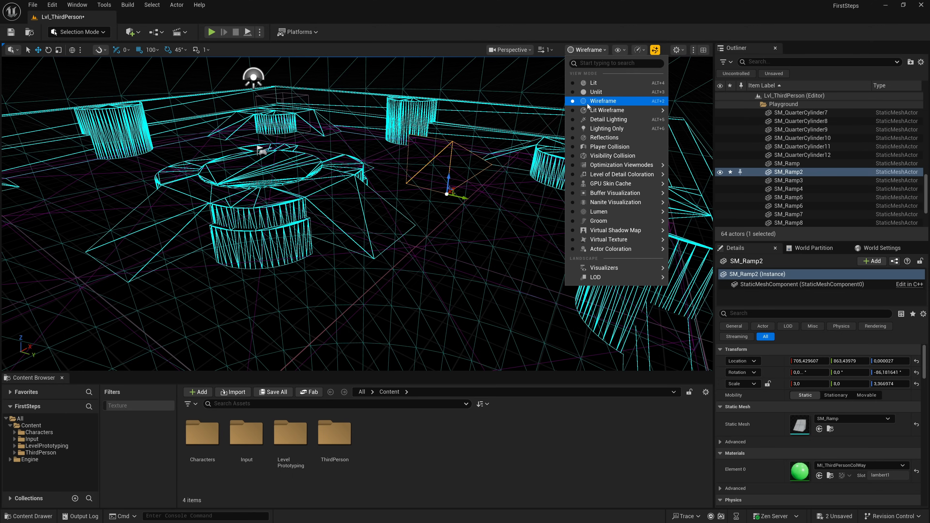
{"action": "left_click", "coordinate": [573, 111]}
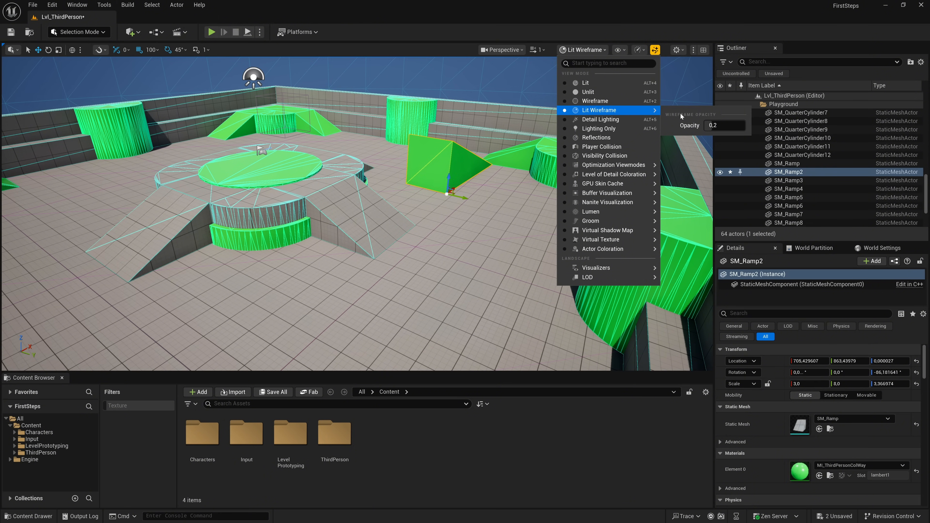
{"action": "left_click", "coordinate": [712, 125]}
{"action": "mouse_move", "coordinate": [712, 126]}
{"action": "left_mouse_down"}
{"action": "mouse_move", "coordinate": [729, 125]}
{"action": "mouse_move", "coordinate": [705, 125]}
{"action": "mouse_move", "coordinate": [715, 125]}
{"action": "left_mouse_up"}
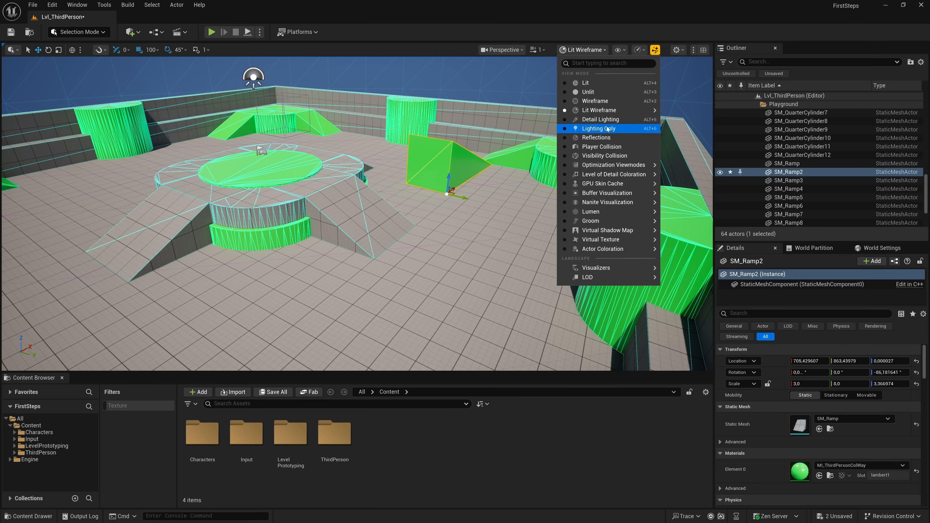
- Compare the Detail Lighting and Lighting Only view modes with the sky in view, ending on Lighting Only
{"action": "left_click", "coordinate": [565, 120]}
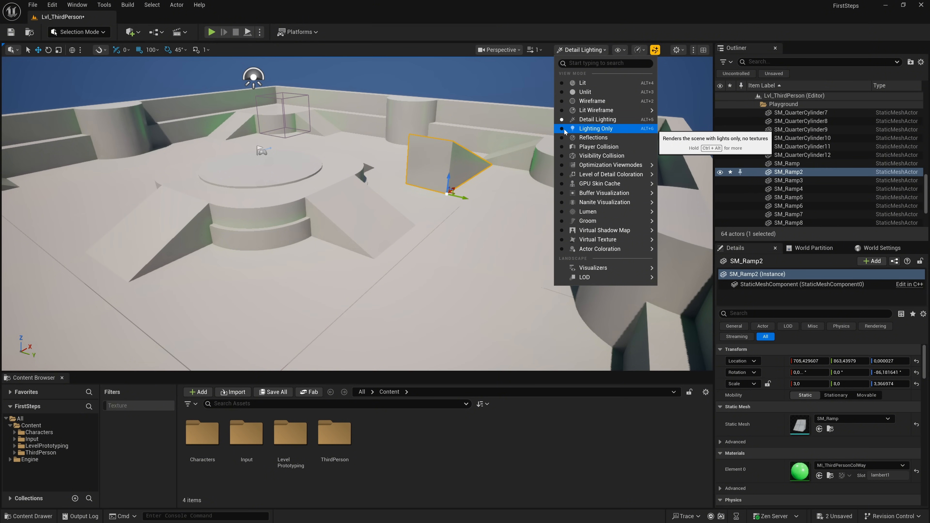
{"action": "left_click", "coordinate": [565, 129]}
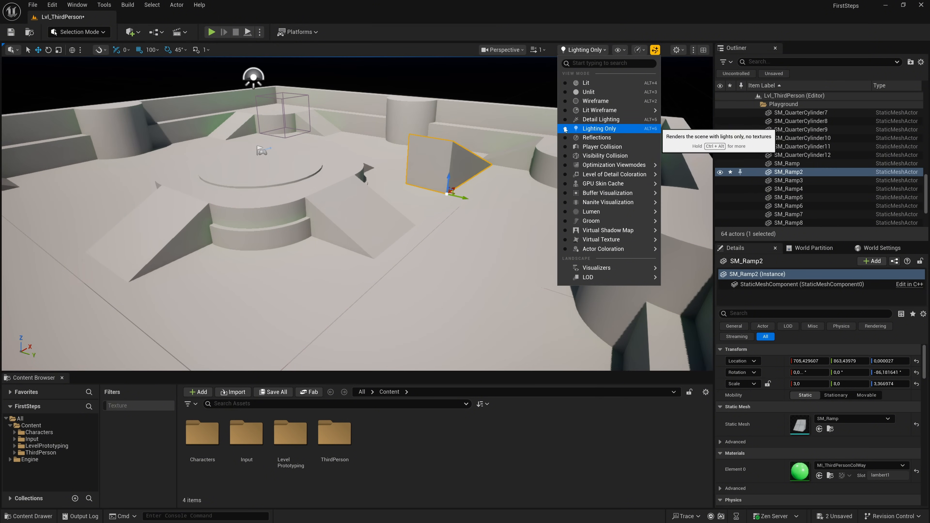
{"action": "left_click", "coordinate": [564, 120]}
{"action": "right_click_drag", "start_coordinate": [498, 134], "coordinate": [497, 98]}
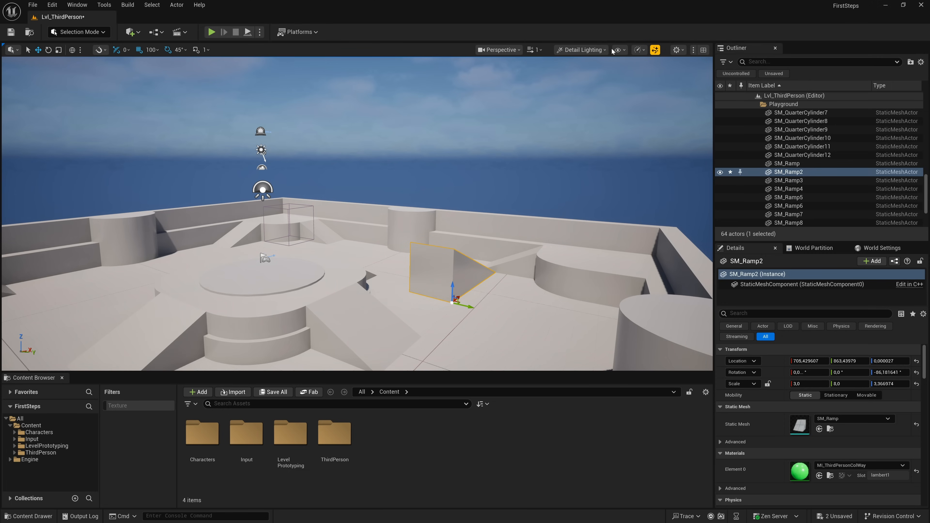
{"action": "left_click", "coordinate": [571, 50]}
{"action": "left_click", "coordinate": [560, 130]}
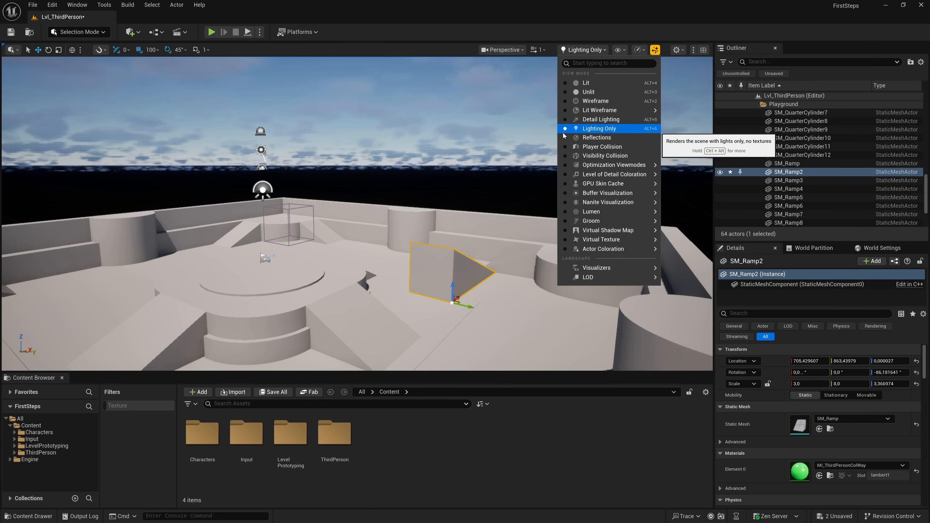
- Switch the viewport to the Reflections view mode and inspect the arena's reflective surfaces from different angles
{"action": "left_click", "coordinate": [566, 138]}
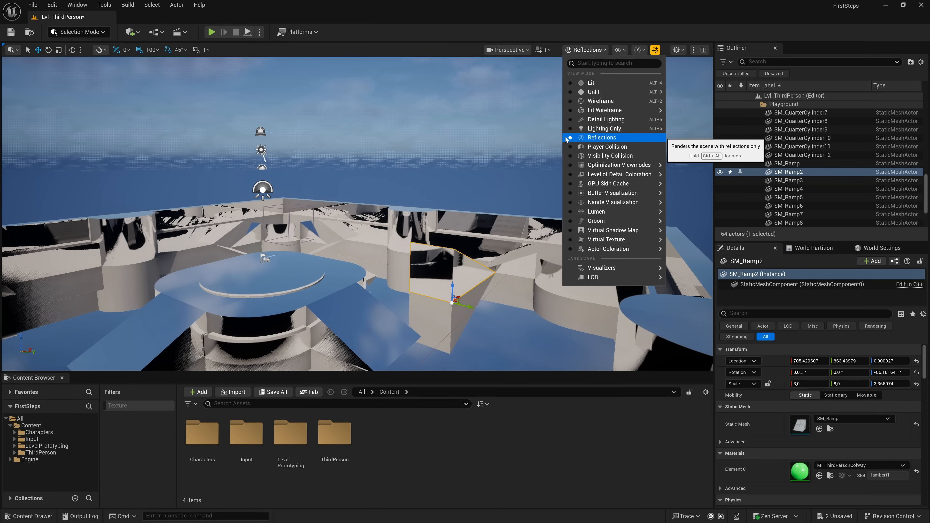
{"action": "right_click_drag", "start_coordinate": [512, 158], "coordinate": [519, 212]}
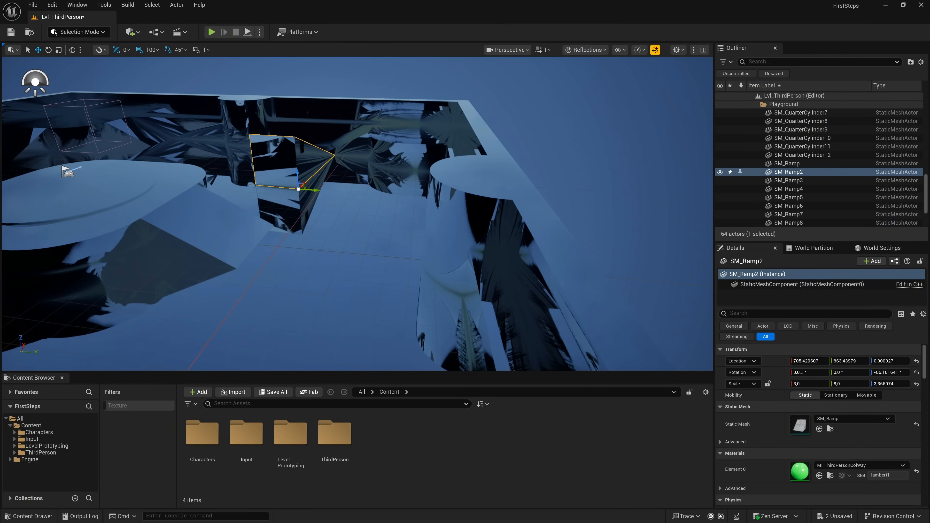
{"action": "mouse_move", "coordinate": [520, 213]}
{"action": "right_mouse_down"}
{"action": "mouse_move", "coordinate": [479, 211]}
{"action": "mouse_move", "coordinate": [531, 212]}
{"action": "mouse_move", "coordinate": [518, 211]}
{"action": "right_mouse_up"}
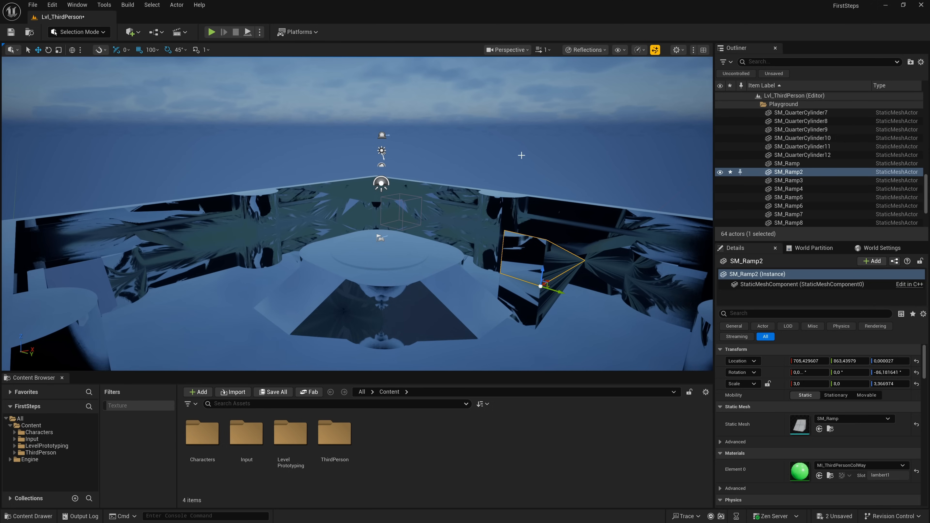
- Show the arena in the Player Collision view mode, followed by the Visibility Collision view mode
{"action": "left_click", "coordinate": [605, 51]}
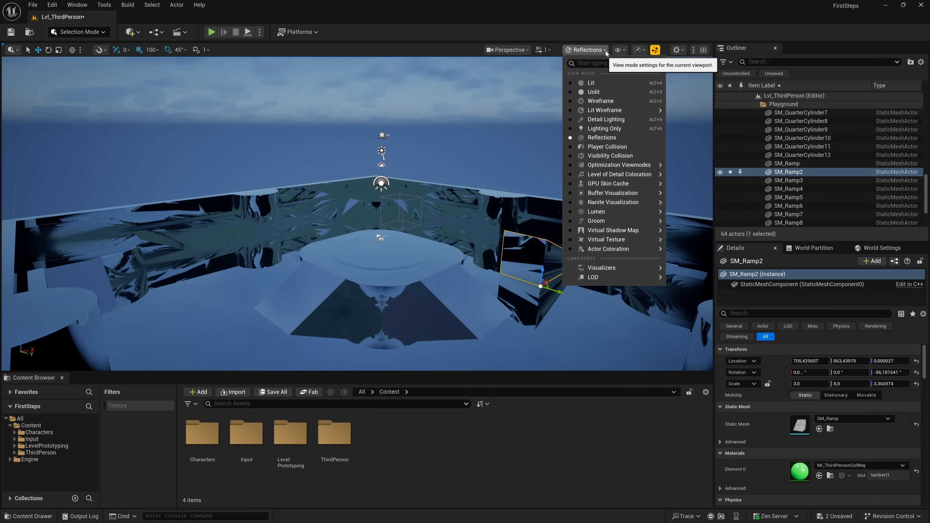
{"action": "left_click", "coordinate": [571, 146]}
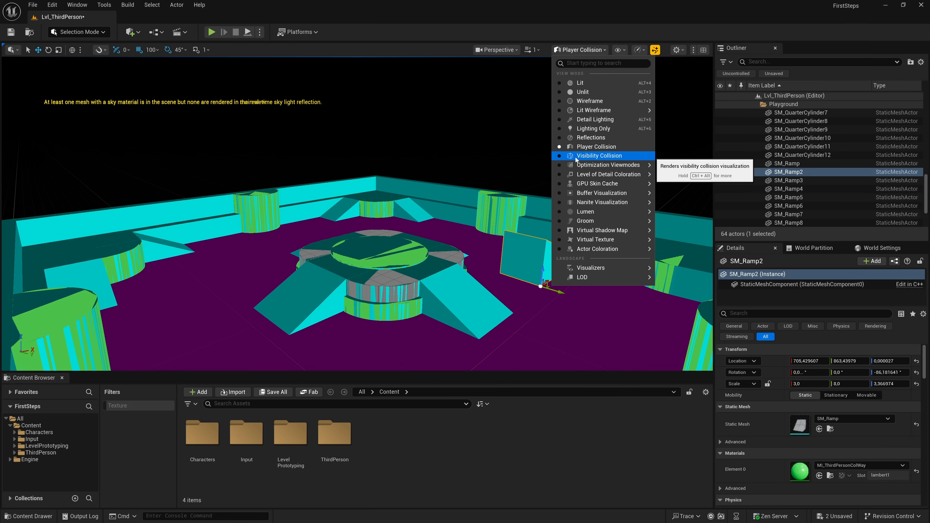
{"action": "left_click", "coordinate": [560, 156]}
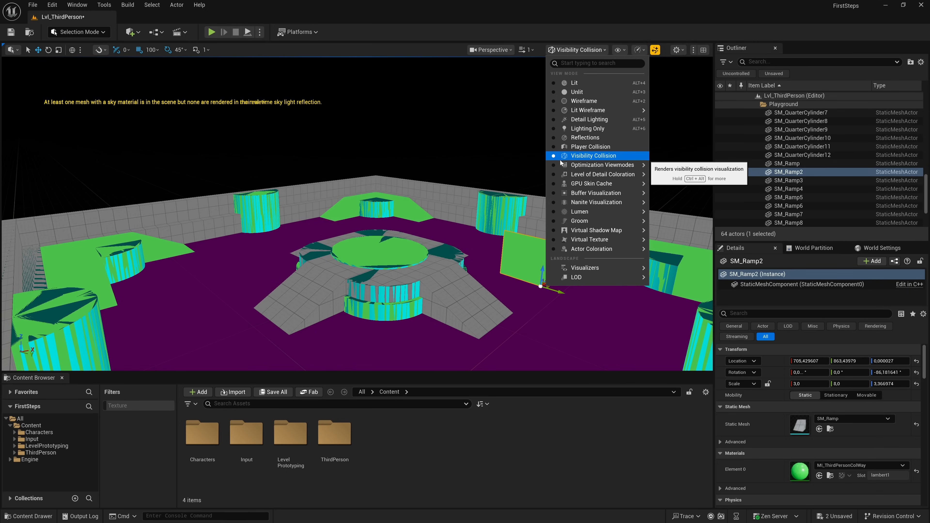
- Browse the Buffer Visualization, Lumen and Virtual Shadow Map view options, and return the viewport to Lit
{"action": "mouse_move", "coordinate": [564, 166]}
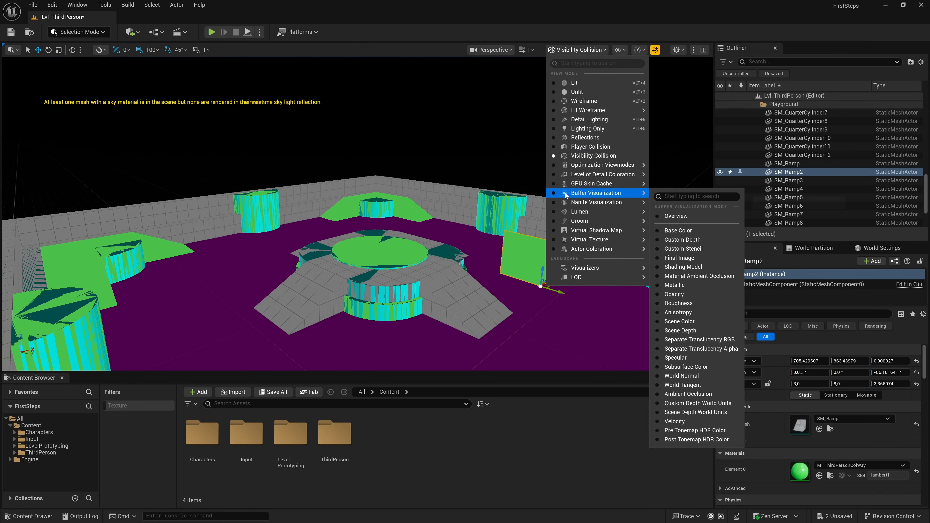
{"action": "mouse_move", "coordinate": [558, 215]}
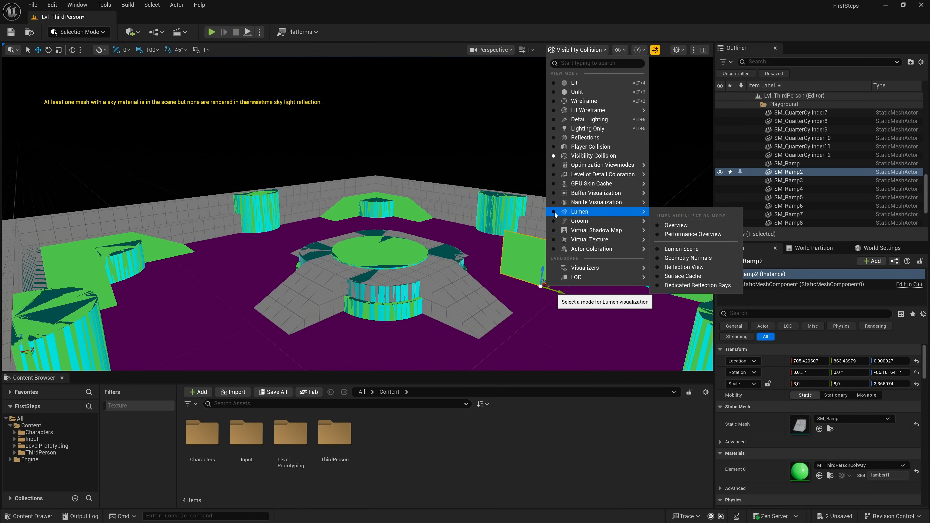
{"action": "mouse_move", "coordinate": [557, 237]}
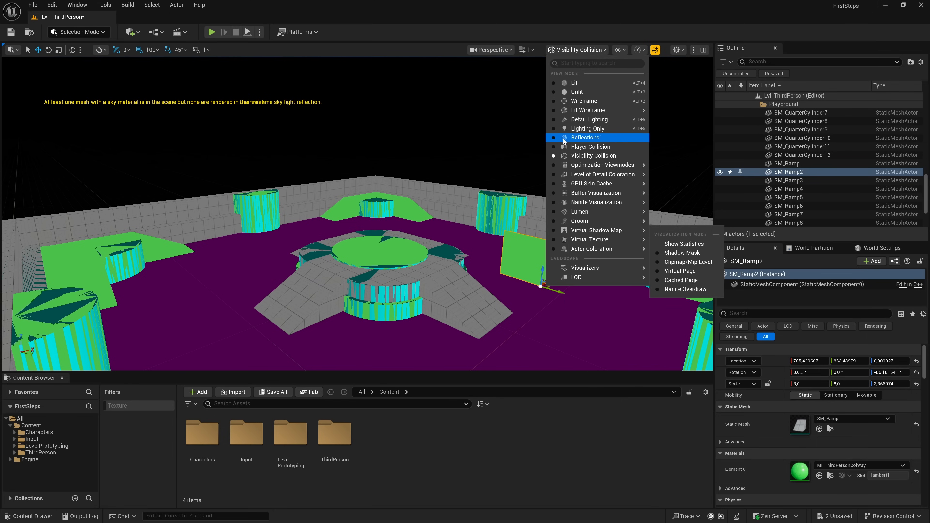
{"action": "left_click", "coordinate": [553, 84]}
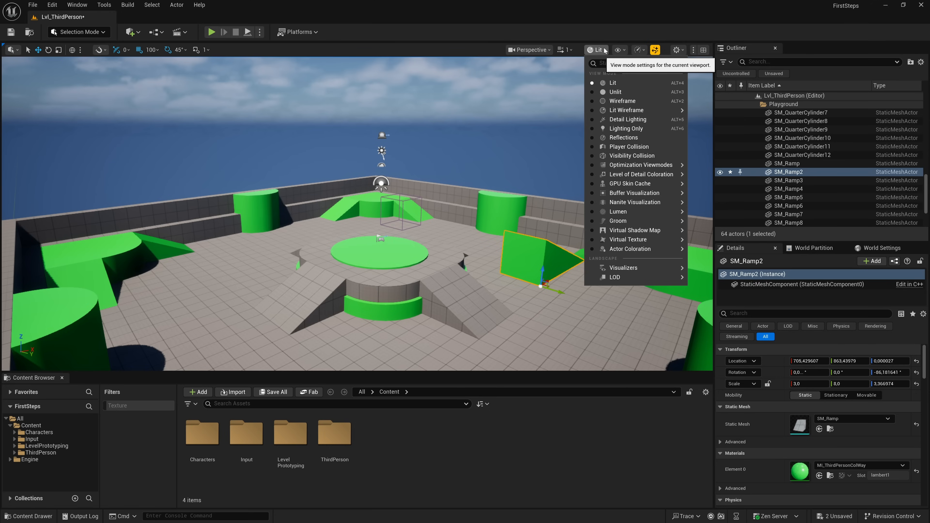
- Enable the FPS and Memory statistics in the viewport
{"action": "left_click", "coordinate": [625, 50]}
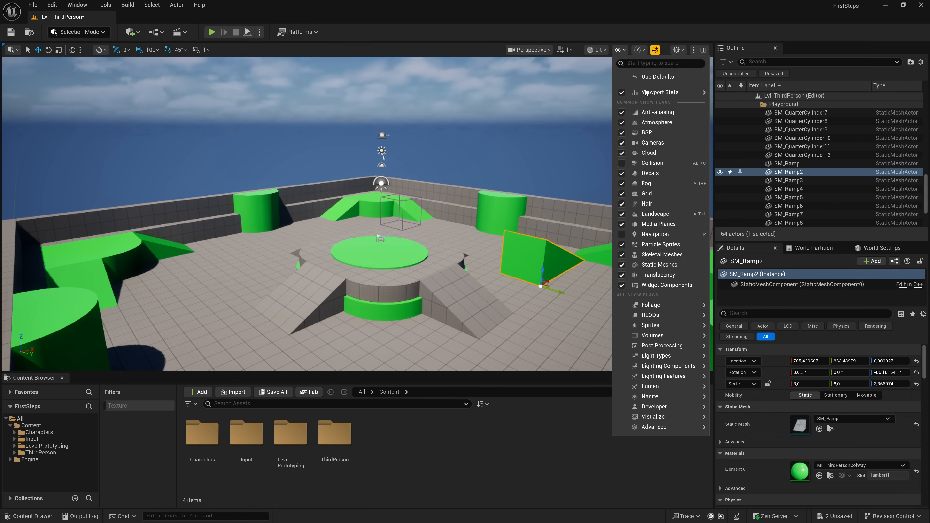
{"action": "mouse_move", "coordinate": [658, 94]}
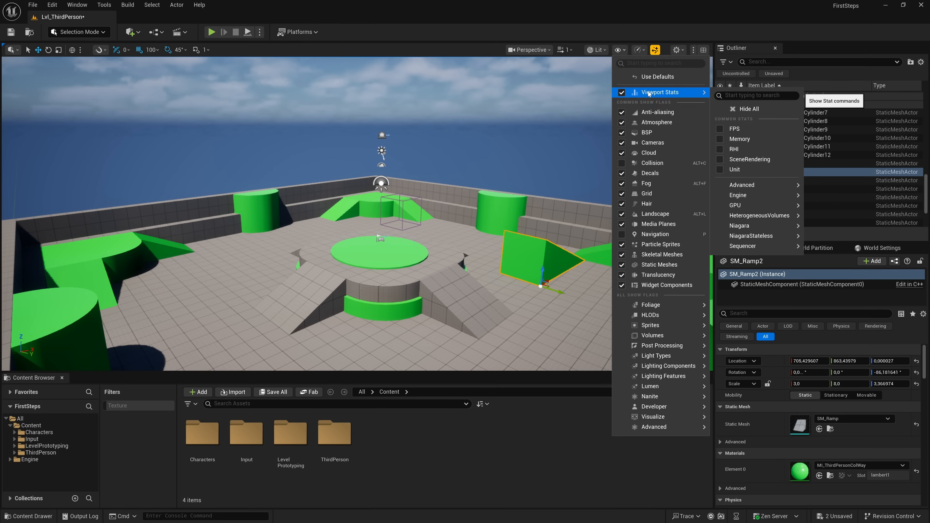
{"action": "left_click", "coordinate": [720, 129]}
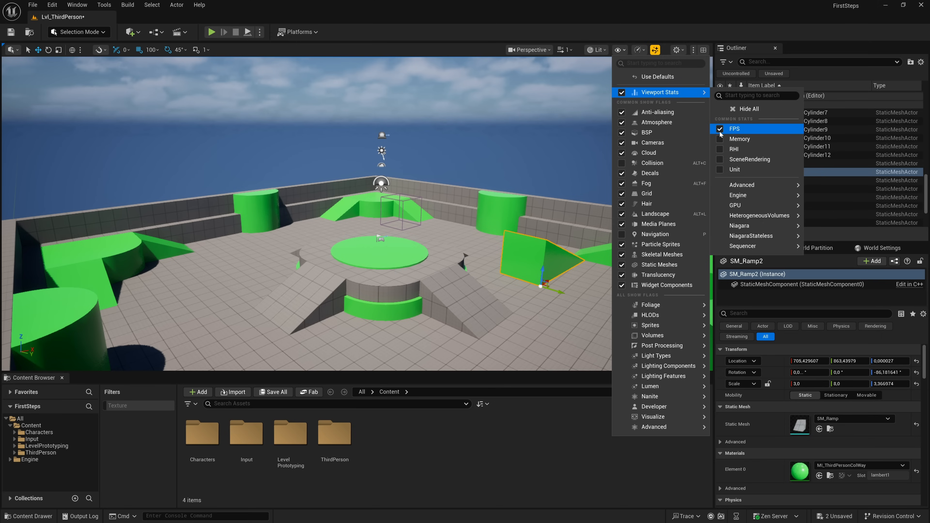
{"action": "left_click", "coordinate": [720, 139]}
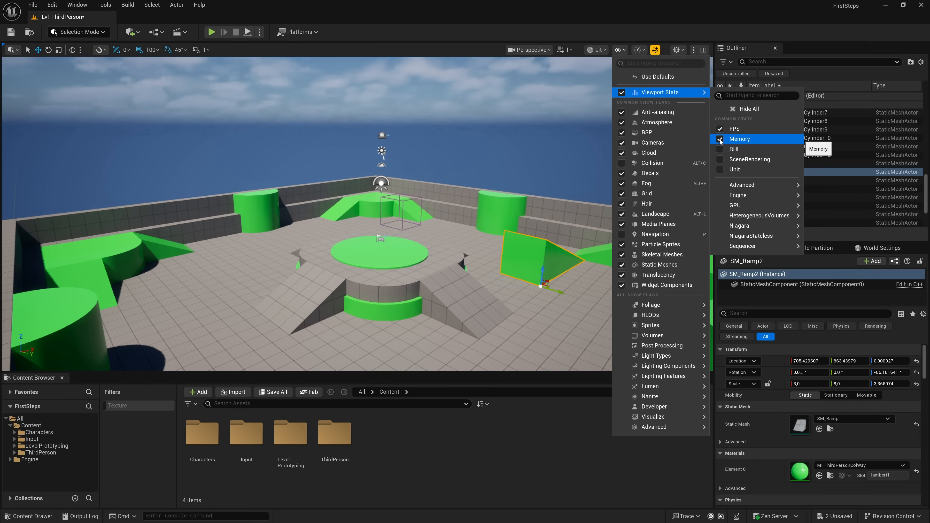
{"action": "left_click", "coordinate": [661, 29]}
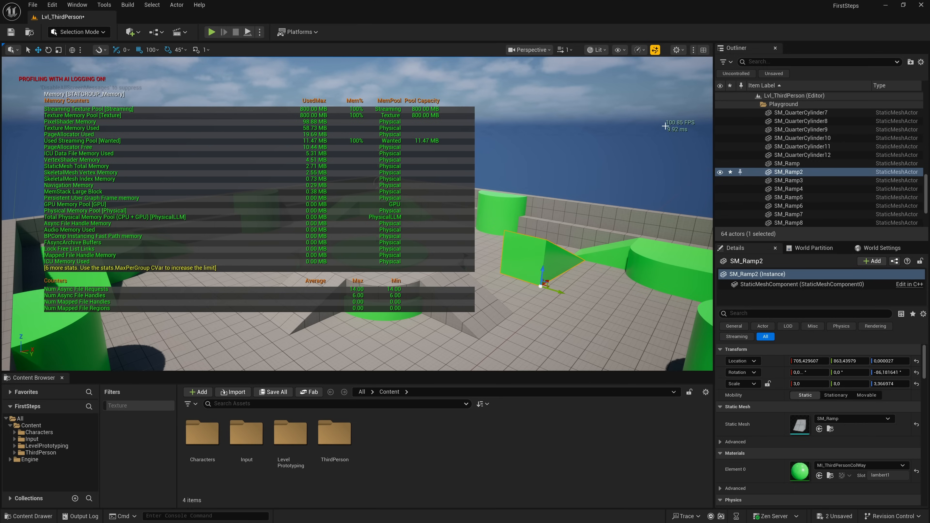
- Turn off the FPS and Memory statistics in the viewport
{"action": "left_click", "coordinate": [622, 50]}
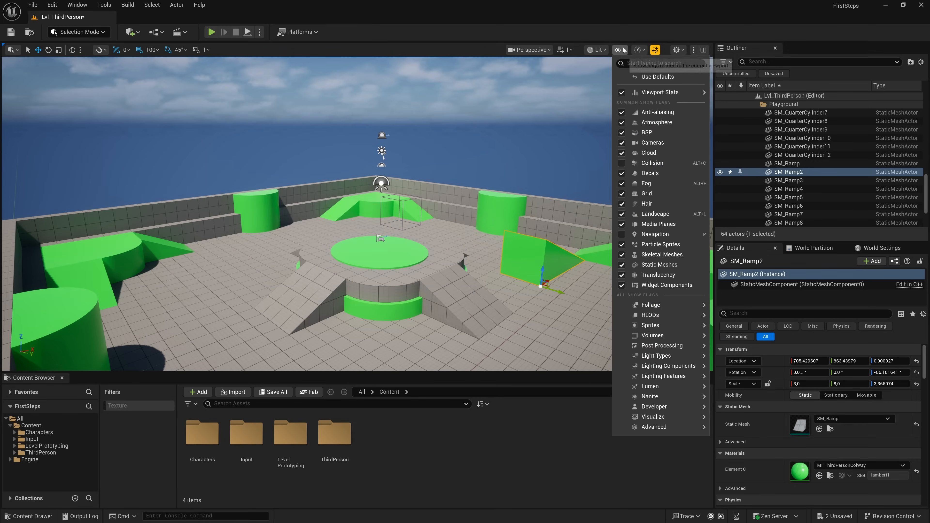
{"action": "mouse_move", "coordinate": [674, 94]}
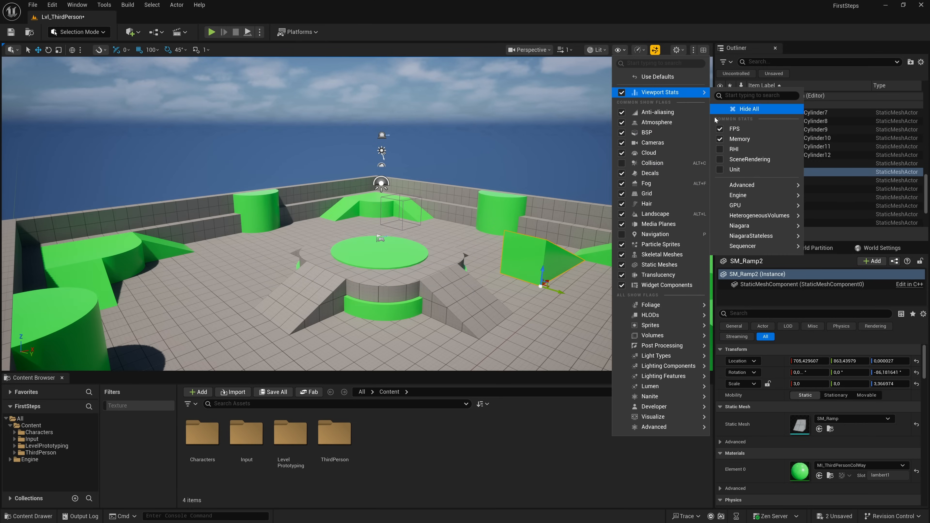
{"action": "left_click", "coordinate": [721, 128]}
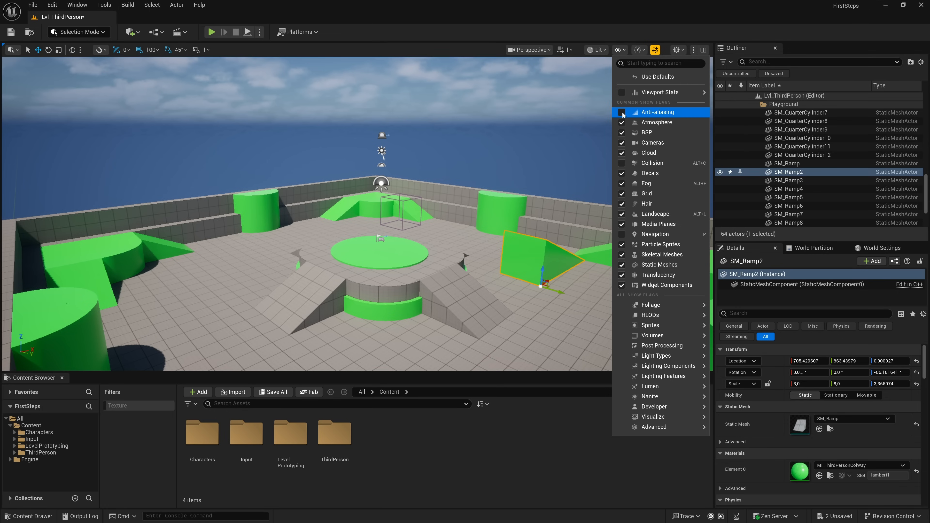
- Turn off the Anti-aliasing show flag, inspect the selected ramp's edges from closer up, and turn Anti-aliasing back on
{"action": "right_click_drag", "start_coordinate": [513, 176], "coordinate": [547, 156]}
{"action": "key", "text": "w"}
{"action": "key", "text": "d"}
{"action": "key", "text": "a"}
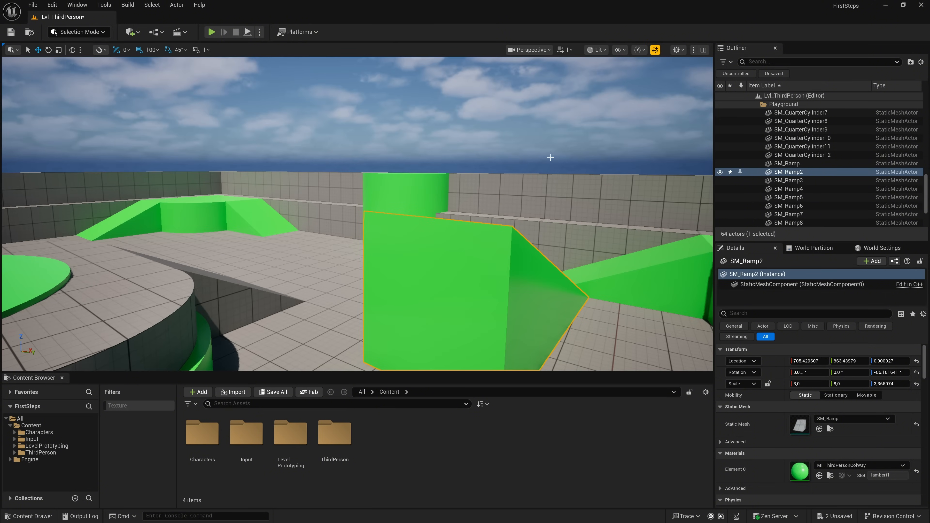
{"action": "left_click", "coordinate": [621, 51]}
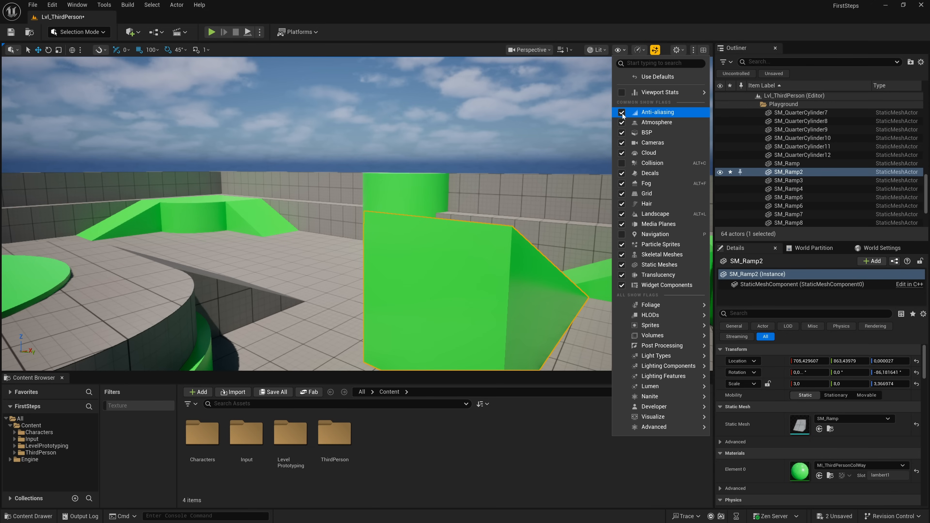
- Toggle the Atmosphere show flag off and on repeatedly to compare the sky, leaving it enabled
{"action": "left_click", "coordinate": [621, 122]}
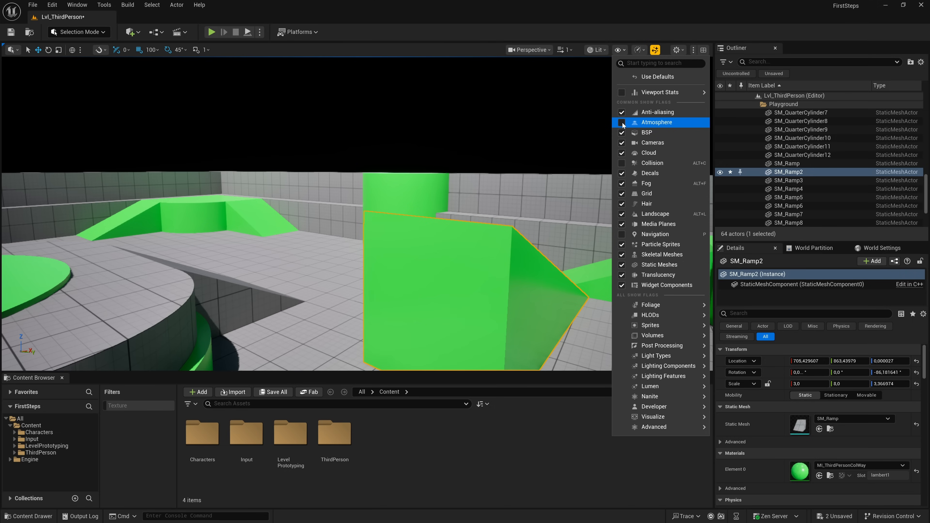
{"action": "left_click", "coordinate": [622, 123]}
{"action": "left_click", "coordinate": [622, 122]}
{"action": "left_click", "coordinate": [622, 123]}
{"action": "left_click", "coordinate": [621, 123]}
{"action": "left_click", "coordinate": [621, 123]}
- Toggle the Cloud show flag off and on repeatedly to compare the sky, leaving it enabled
{"action": "left_click", "coordinate": [621, 154]}
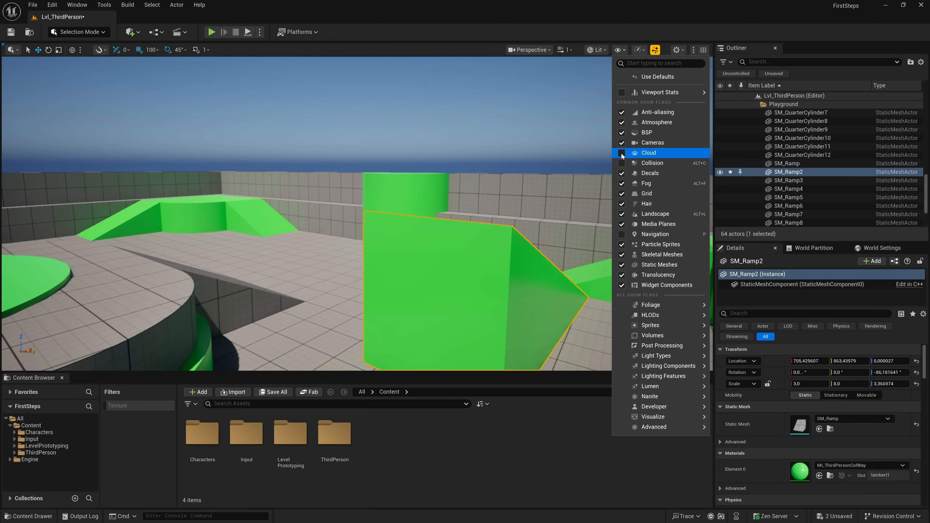
{"action": "left_click", "coordinate": [622, 154]}
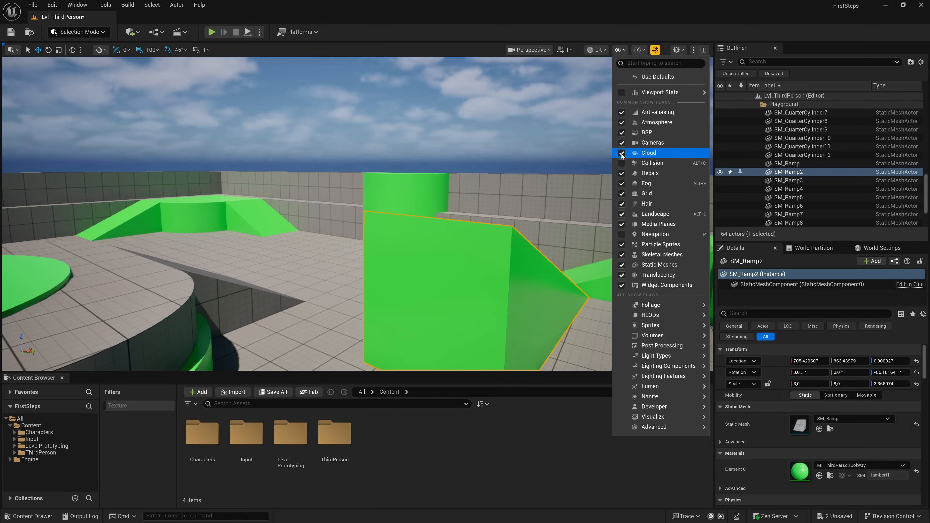
{"action": "left_click", "coordinate": [622, 154]}
{"action": "left_click", "coordinate": [622, 154]}
{"action": "left_click", "coordinate": [622, 154]}
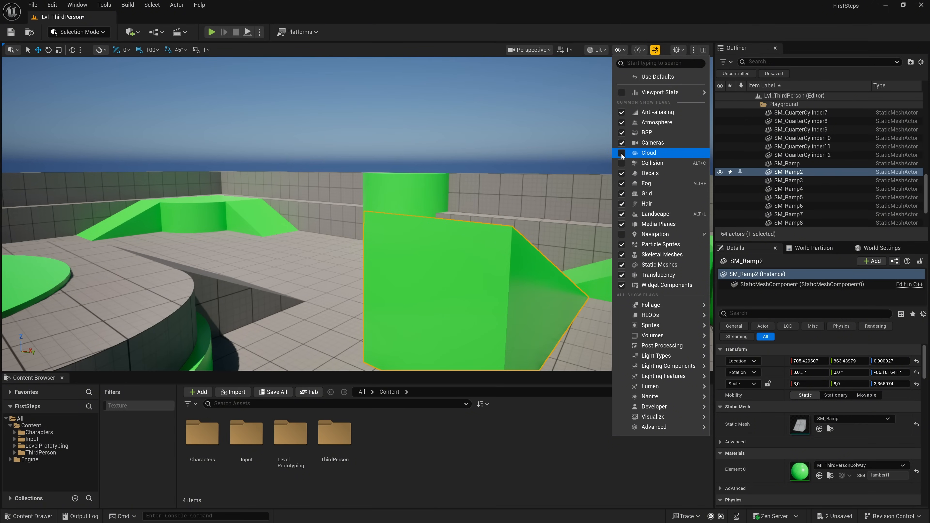
{"action": "left_click", "coordinate": [622, 154]}
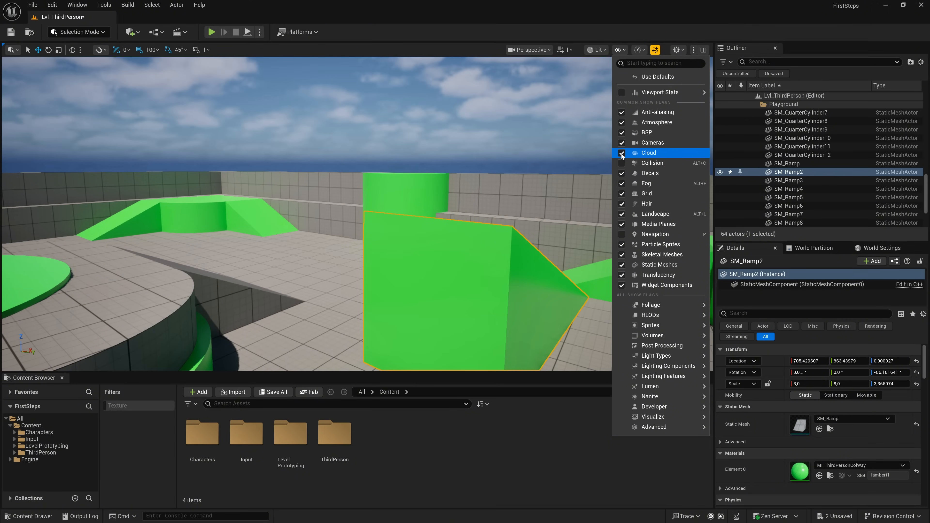
- Toggle the Collision show flag repeatedly to compare the collision wireframes on the arena's meshes, leaving it disabled
{"action": "left_click", "coordinate": [622, 164]}
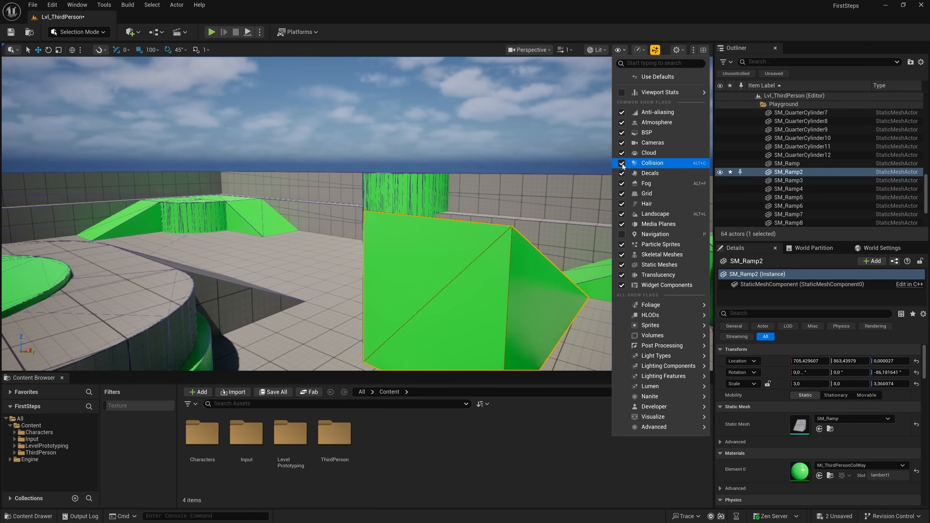
{"action": "left_click", "coordinate": [621, 164]}
{"action": "left_click", "coordinate": [622, 163]}
{"action": "left_click", "coordinate": [621, 163]}
{"action": "left_click", "coordinate": [622, 163]}
{"action": "left_click", "coordinate": [622, 163]}
{"action": "left_click", "coordinate": [621, 163]}
{"action": "left_click", "coordinate": [622, 164]}
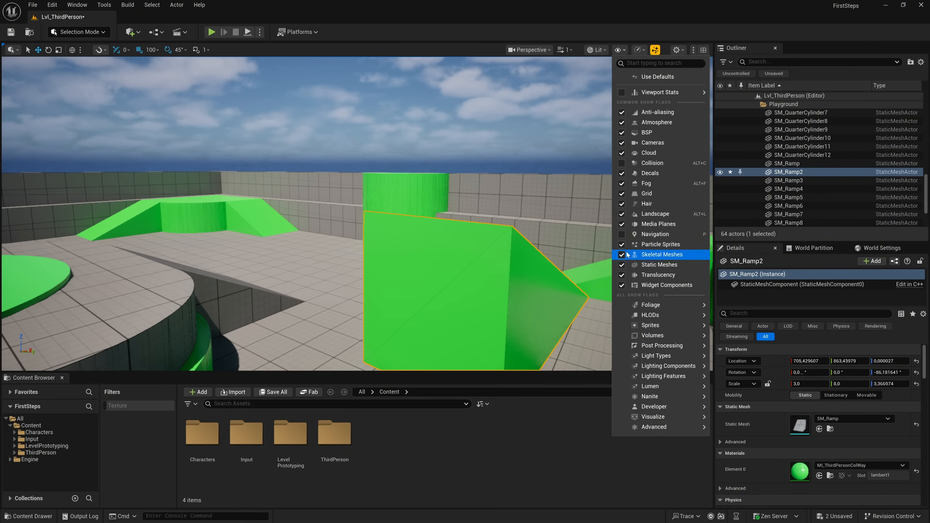
- Hide and show the arena geometry twice with the Static Meshes show flag, leaving it enabled
{"action": "left_click", "coordinate": [622, 265]}
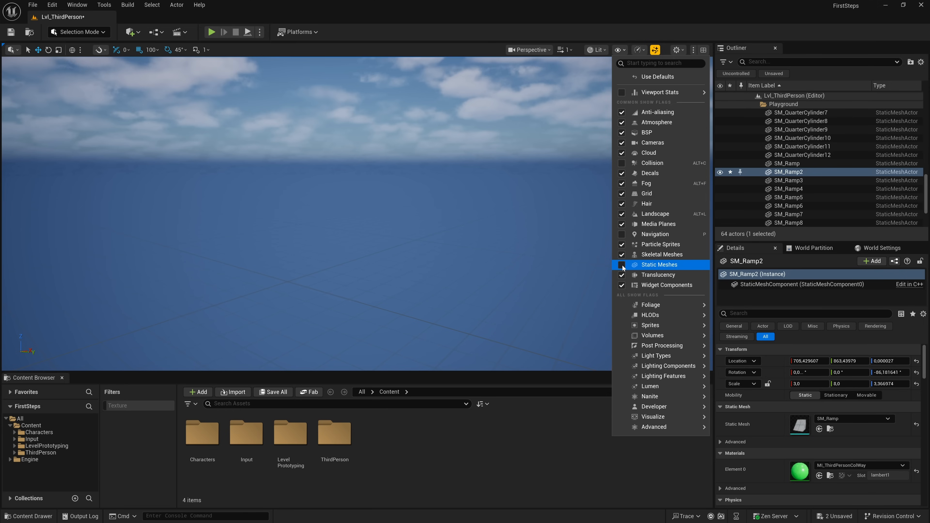
{"action": "left_click", "coordinate": [622, 265]}
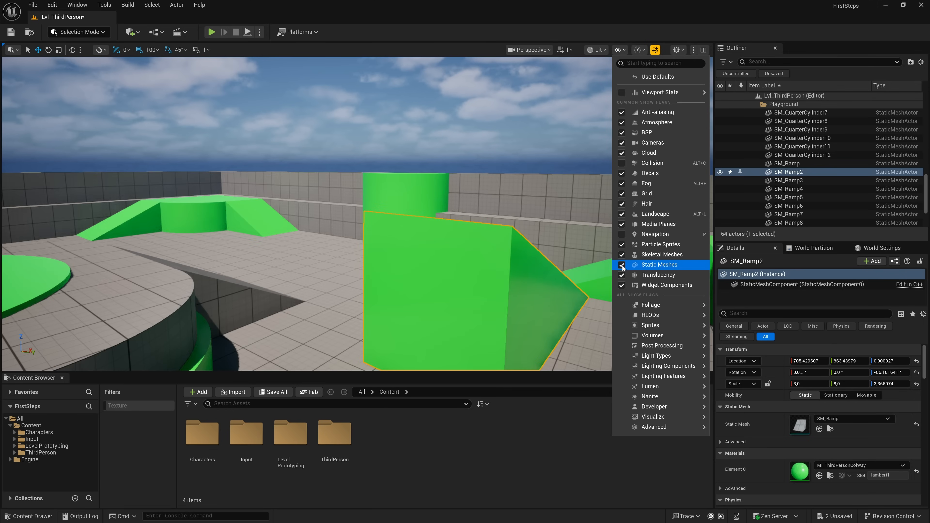
{"action": "left_click", "coordinate": [622, 265]}
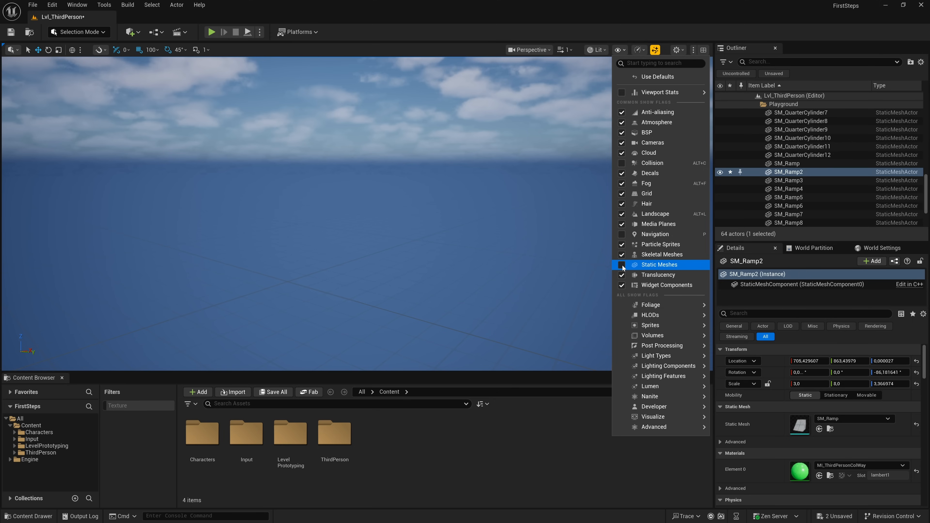
{"action": "left_click", "coordinate": [622, 265]}
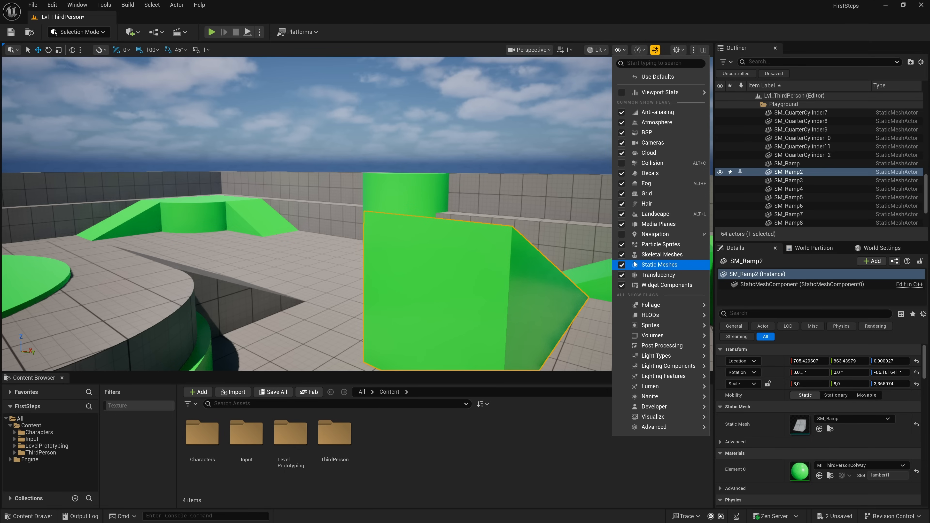
- Browse the Sprites and Volumes show flags, hide all volumes, and show all volumes again
{"action": "mouse_move", "coordinate": [664, 312]}
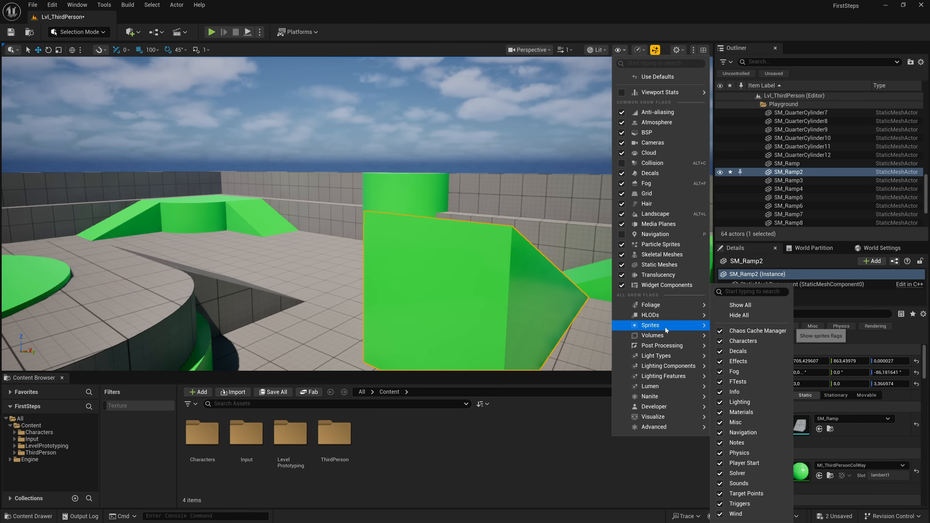
{"action": "mouse_move", "coordinate": [664, 338]}
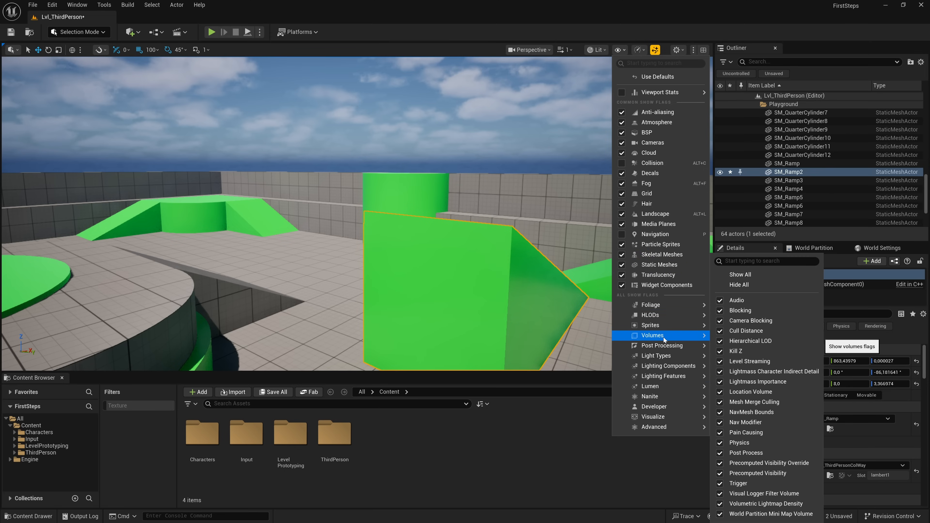
{"action": "left_click", "coordinate": [742, 288]}
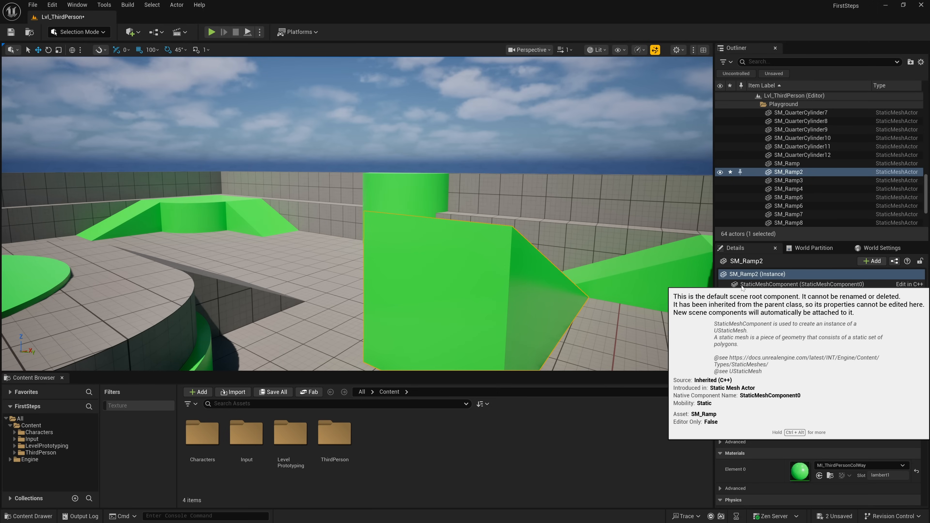
{"action": "left_click", "coordinate": [619, 50]}
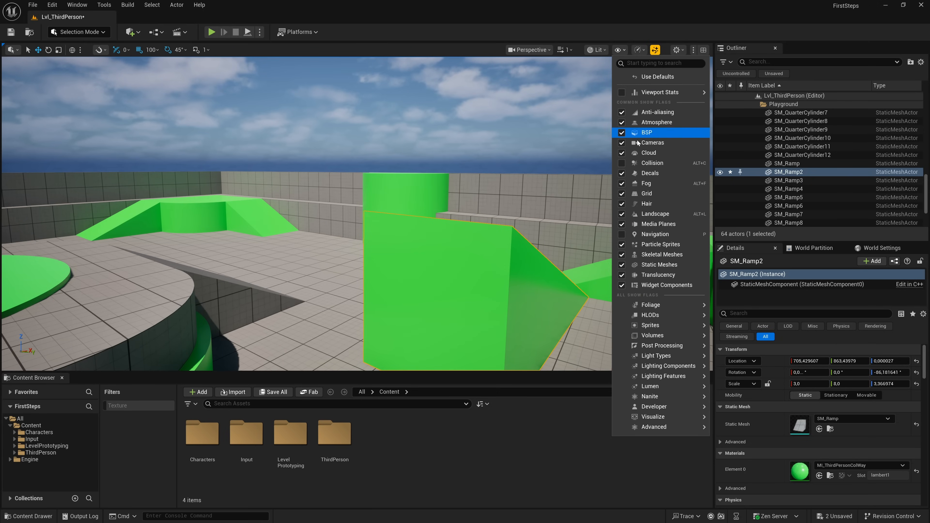
{"action": "mouse_move", "coordinate": [659, 335]}
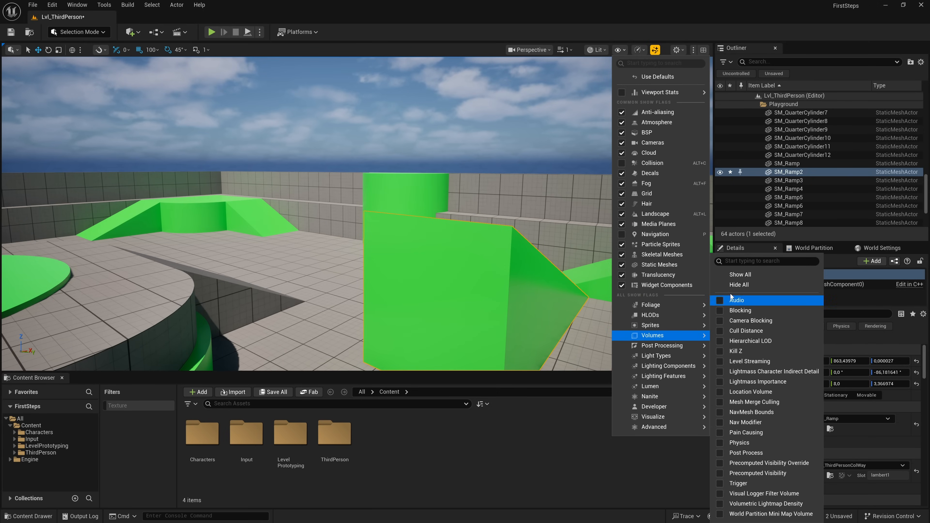
{"action": "left_click", "coordinate": [735, 277]}
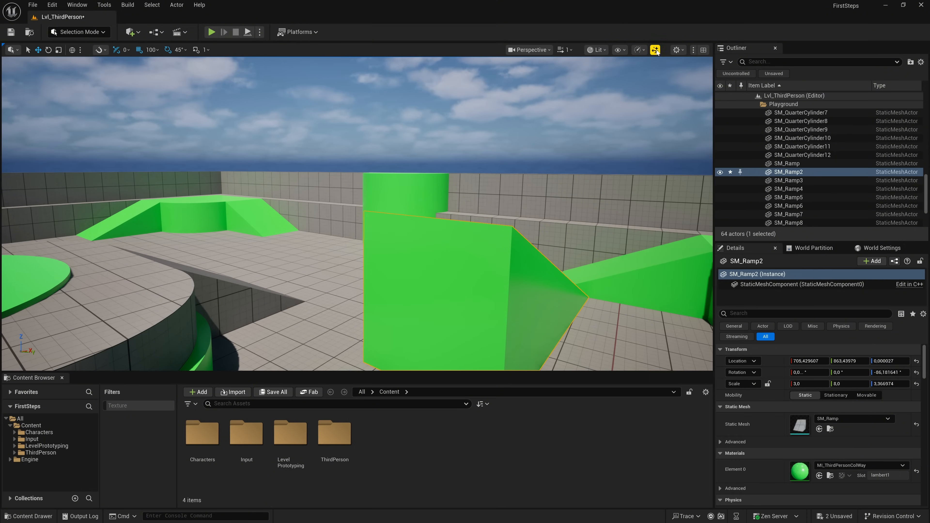
- Set the viewport's Mouse Sensitivity to 1.0 and test it by turning the camera
{"action": "left_click", "coordinate": [683, 50]}
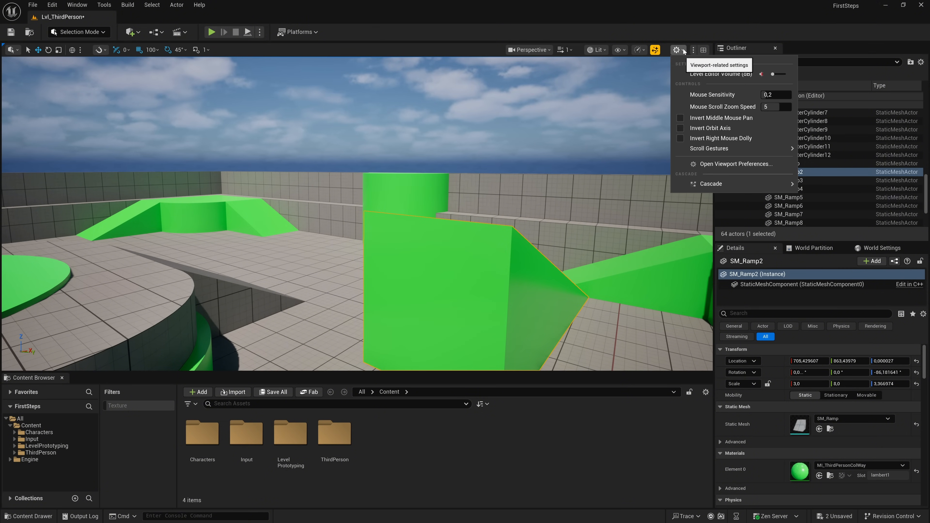
{"action": "mouse_move", "coordinate": [773, 75]}
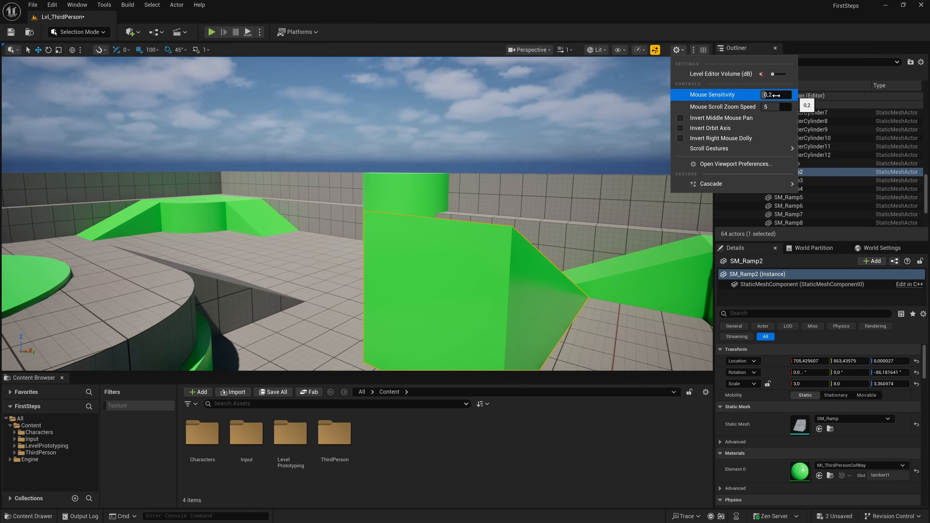
{"action": "left_click_drag", "start_coordinate": [776, 95], "coordinate": [792, 96]}
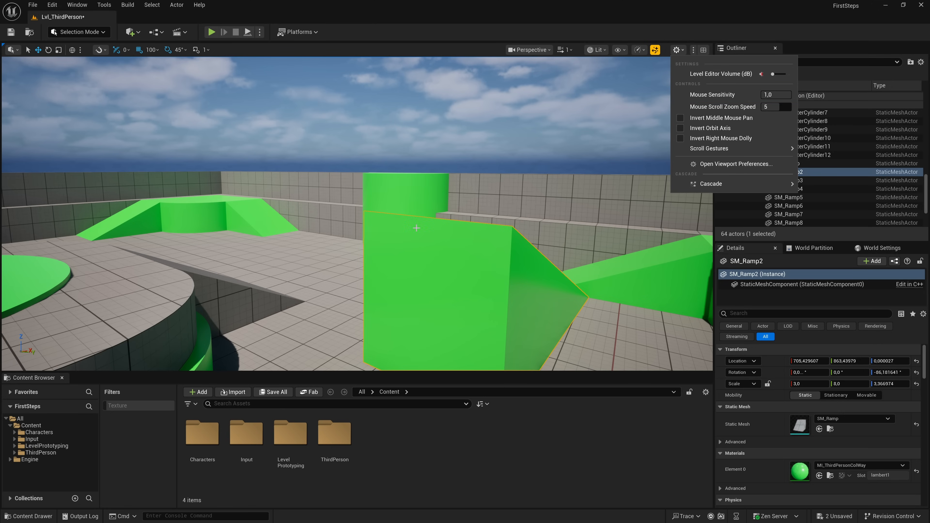
{"action": "right_click_drag", "start_coordinate": [461, 204], "coordinate": [421, 203]}
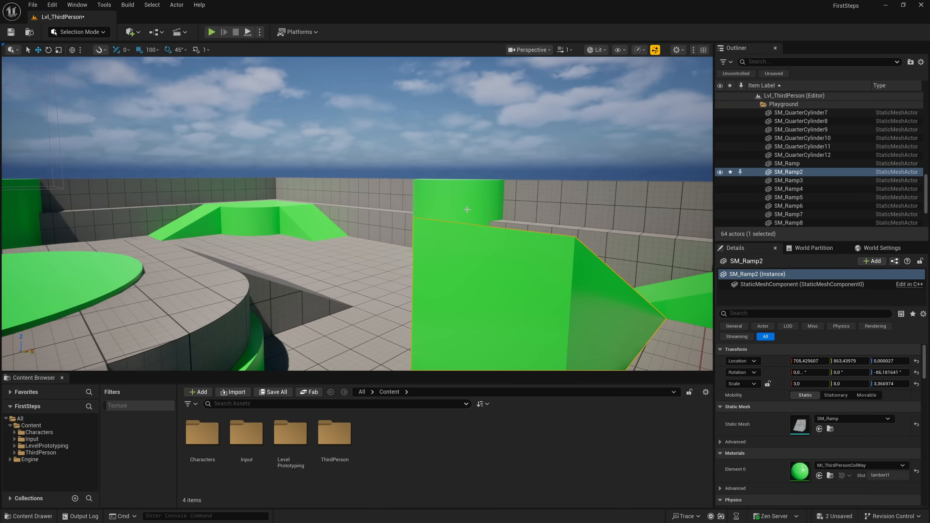
- Lower the Mouse Sensitivity and test it by turning the camera, and set the sensitivity to 0.2
{"action": "left_click", "coordinate": [676, 49]}
{"action": "left_click_drag", "start_coordinate": [776, 95], "coordinate": [754, 95]}
{"action": "right_click_drag", "start_coordinate": [592, 159], "coordinate": [556, 160]}
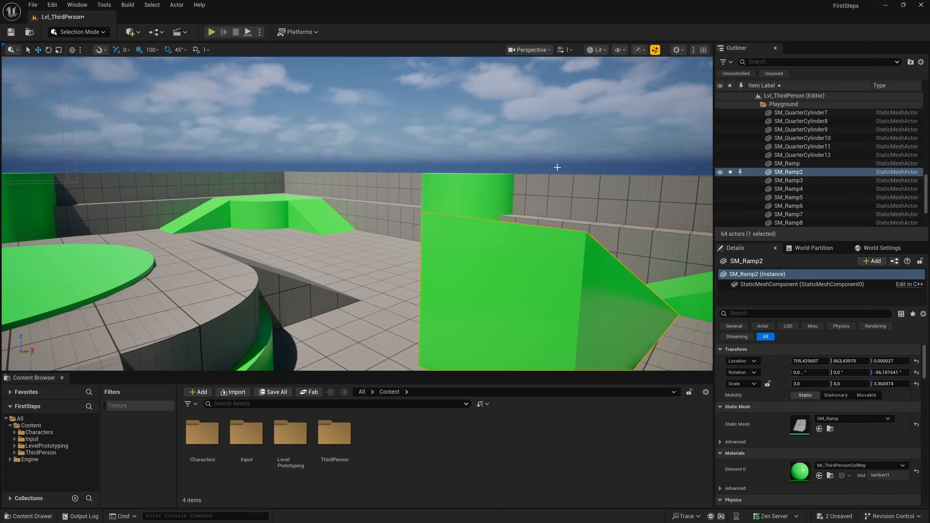
{"action": "left_click", "coordinate": [677, 50]}
{"action": "left_click_drag", "start_coordinate": [772, 95], "coordinate": [778, 95]}
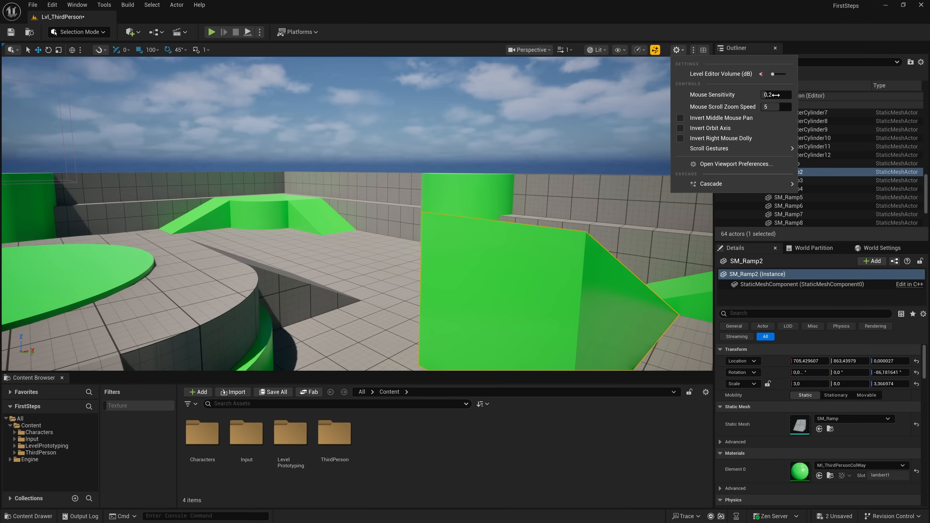
- Test zooming the viewport with a raised Mouse Scroll Zoom Speed, and again with the speed set to 1
{"action": "left_click_drag", "start_coordinate": [769, 106], "coordinate": [779, 107]}
{"action": "right_click_drag", "start_coordinate": [551, 166], "coordinate": [496, 198]}
{"action": "scroll", "coordinate": [537, 168], "scroll_direction": "down", "scroll_amount": 6}
{"action": "scroll", "coordinate": [510, 149], "scroll_direction": "up", "scroll_amount": 3}
{"action": "scroll", "coordinate": [510, 148], "scroll_direction": "down", "scroll_amount": 10}
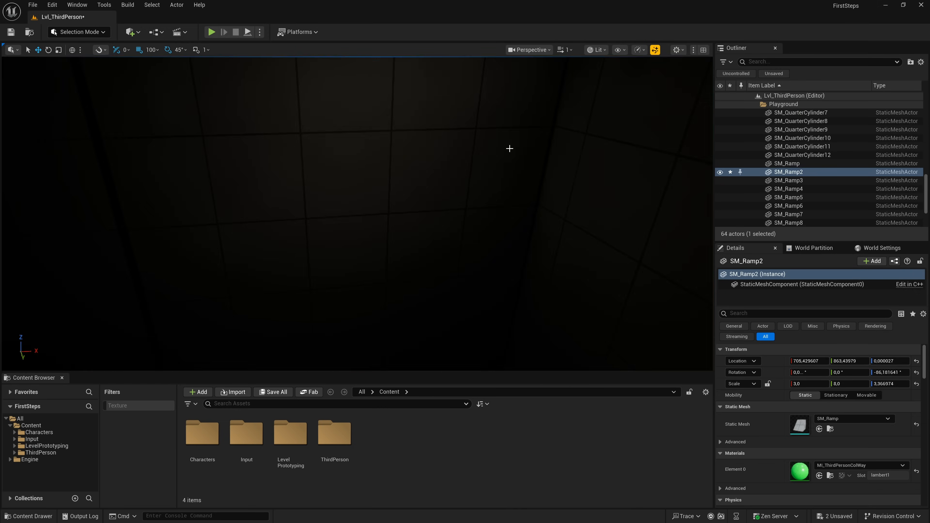
{"action": "scroll", "coordinate": [509, 149], "scroll_direction": "up", "scroll_amount": 10}
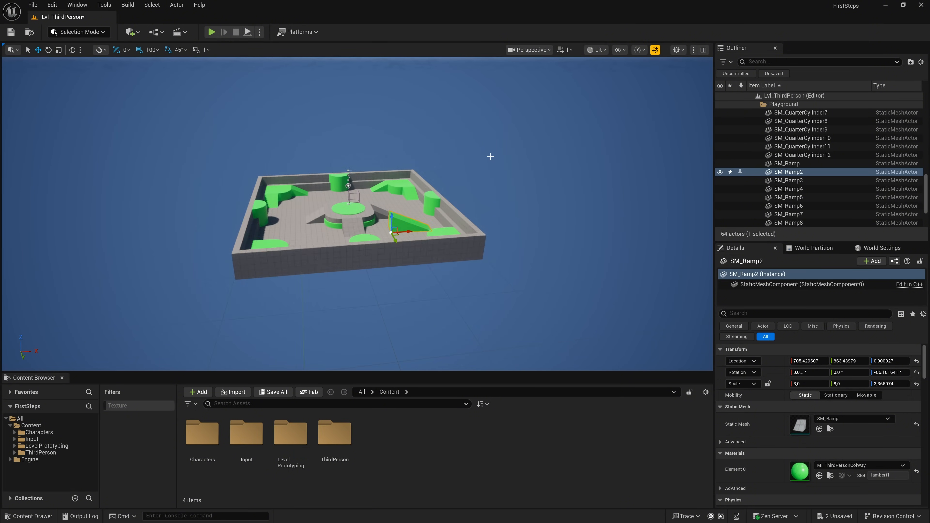
{"action": "left_click", "coordinate": [684, 50]}
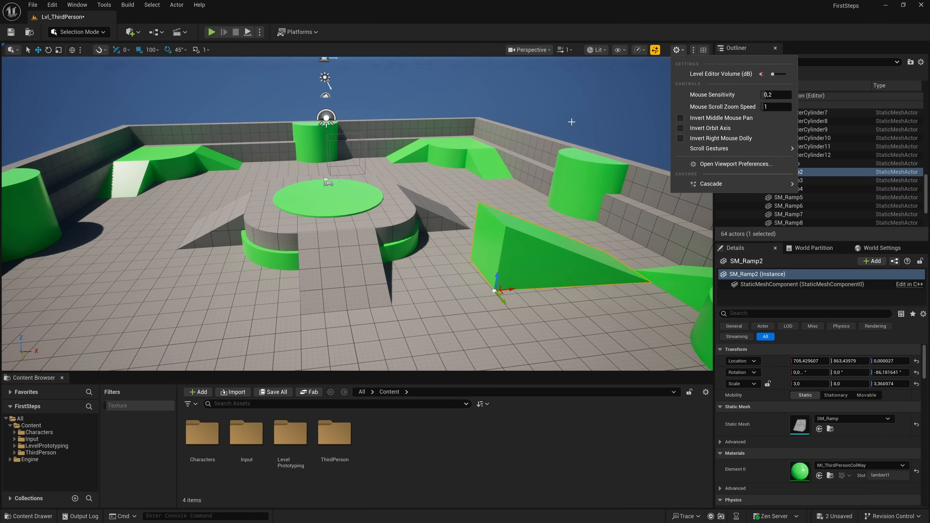
{"action": "scroll", "coordinate": [512, 135], "scroll_direction": "up", "scroll_amount": 3}
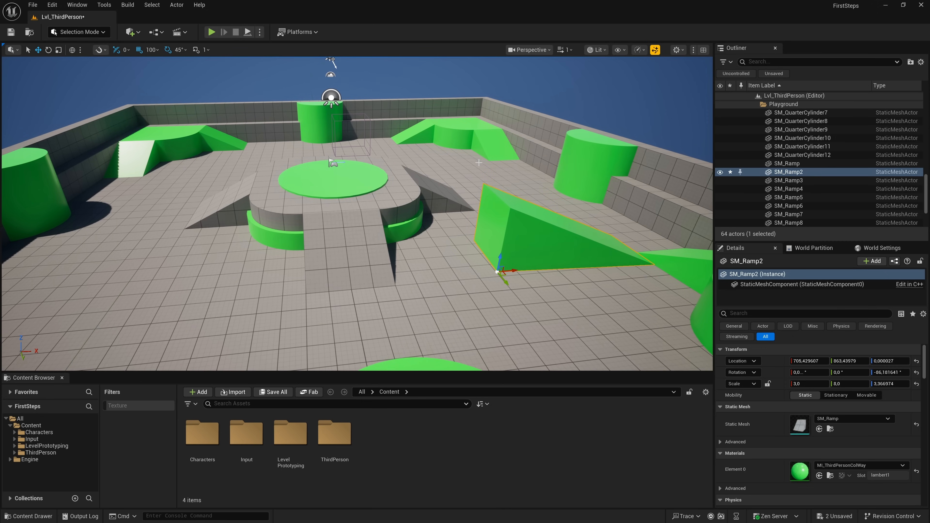
- Set the Mouse Scroll Zoom Speed to 5 and test it by zooming the viewport in and out
{"action": "left_click", "coordinate": [677, 50]}
{"action": "left_click_drag", "start_coordinate": [781, 110], "coordinate": [799, 111]}
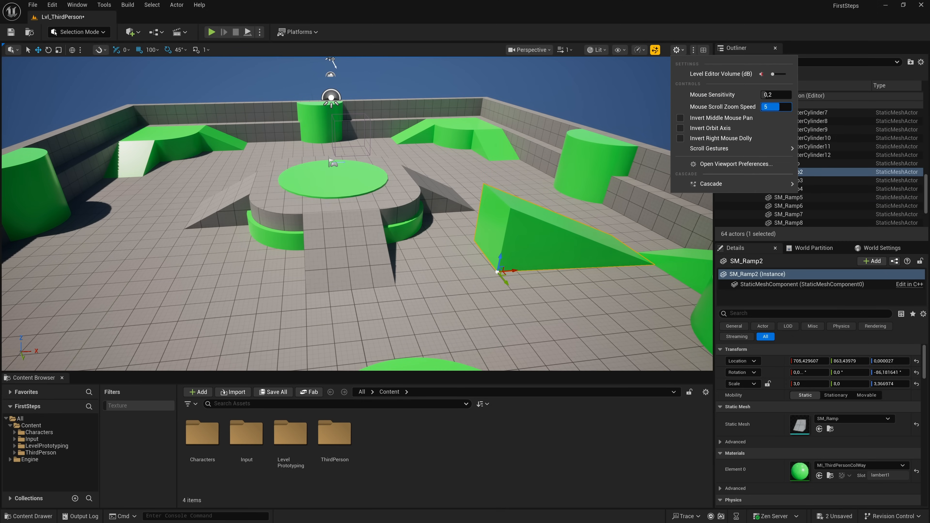
{"action": "scroll", "coordinate": [471, 162], "scroll_direction": "down", "scroll_amount": 2}
{"action": "scroll", "coordinate": [471, 162], "scroll_direction": "down", "scroll_amount": 2}
{"action": "scroll", "coordinate": [474, 155], "scroll_direction": "up", "scroll_amount": 2}
{"action": "scroll", "coordinate": [478, 147], "scroll_direction": "down", "scroll_amount": 2}
{"action": "scroll", "coordinate": [481, 138], "scroll_direction": "up", "scroll_amount": 2}
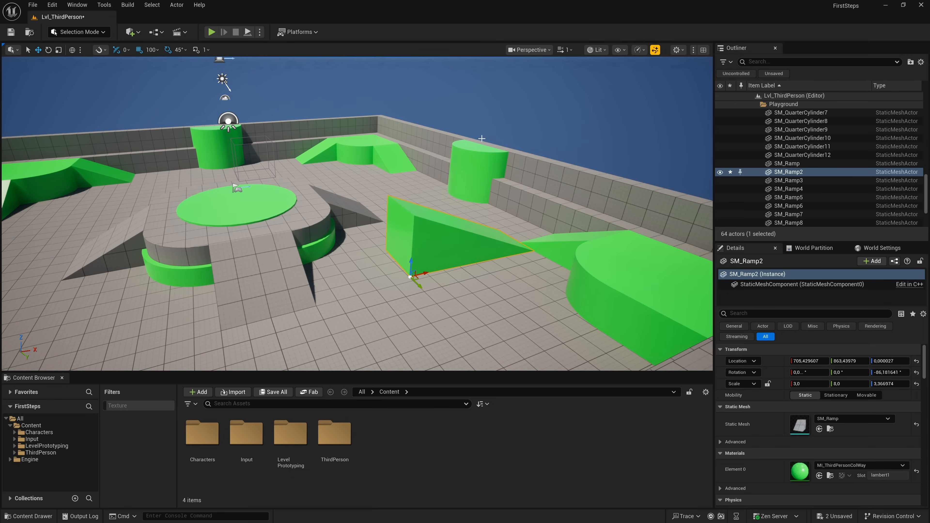
- Restore the four-pane viewport layout, turn the camera in the perspective pane and pan the top view
{"action": "left_click", "coordinate": [682, 50]}
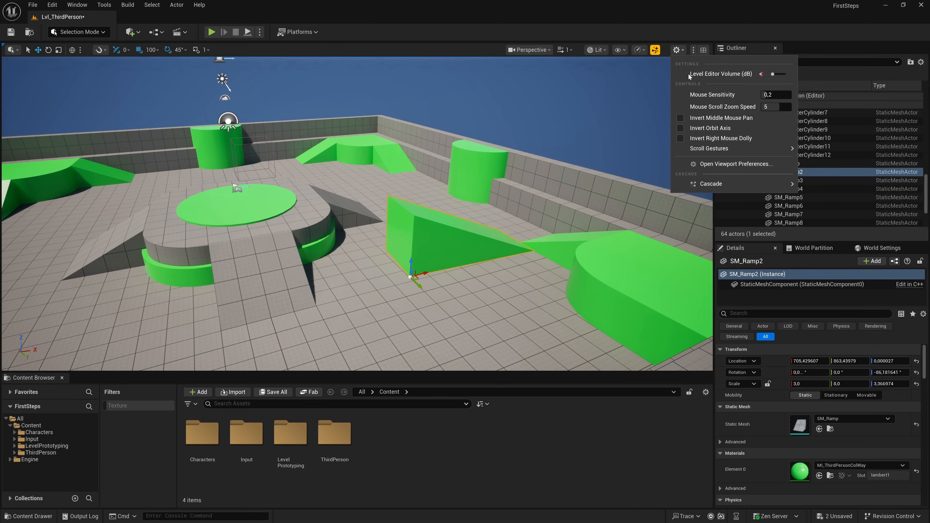
{"action": "left_click", "coordinate": [694, 51]}
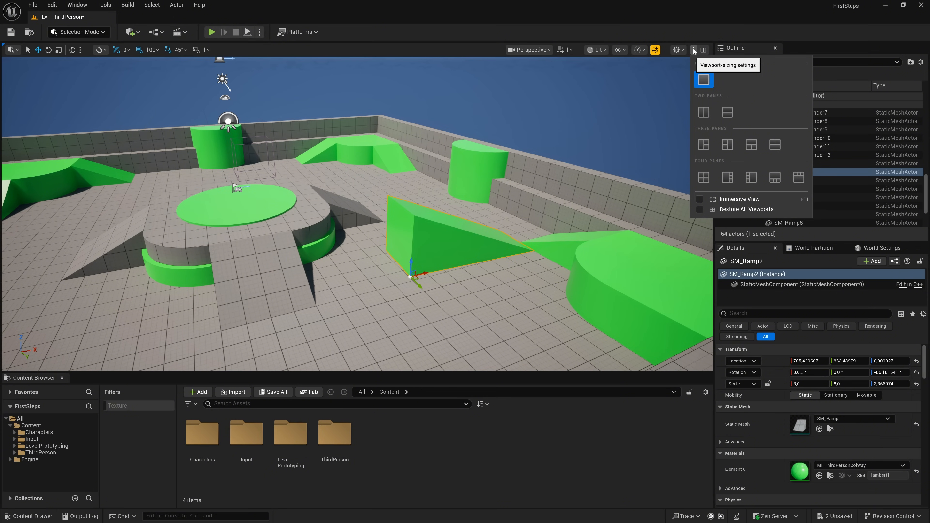
{"action": "left_click", "coordinate": [694, 50]}
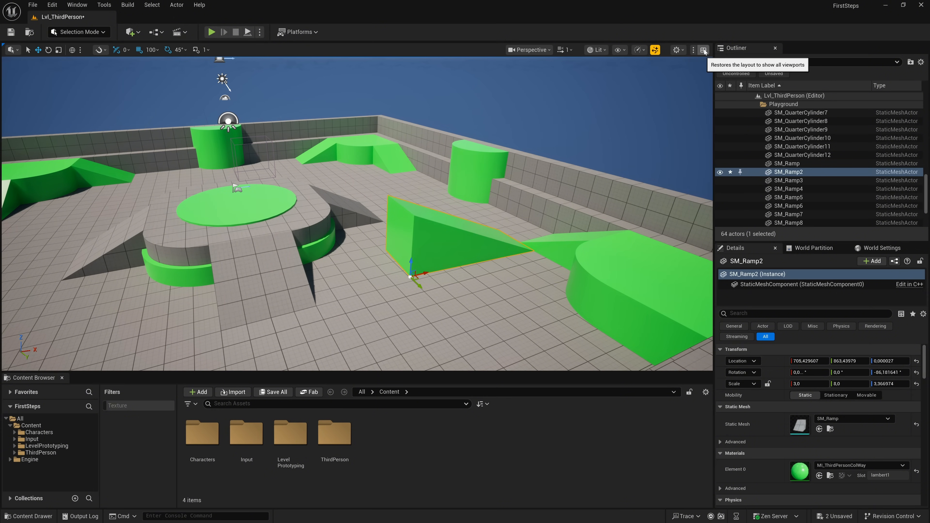
{"action": "left_click", "coordinate": [703, 50]}
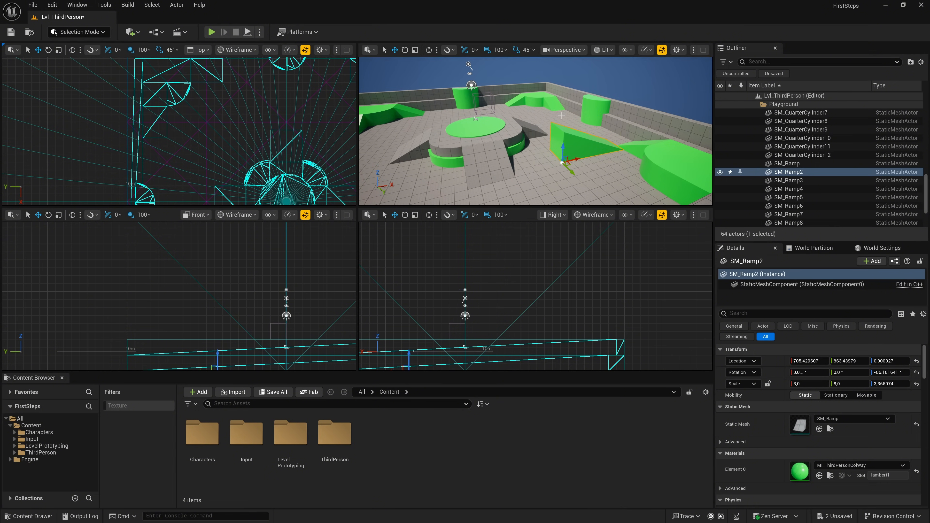
{"action": "right_click_drag", "start_coordinate": [566, 112], "coordinate": [578, 96]}
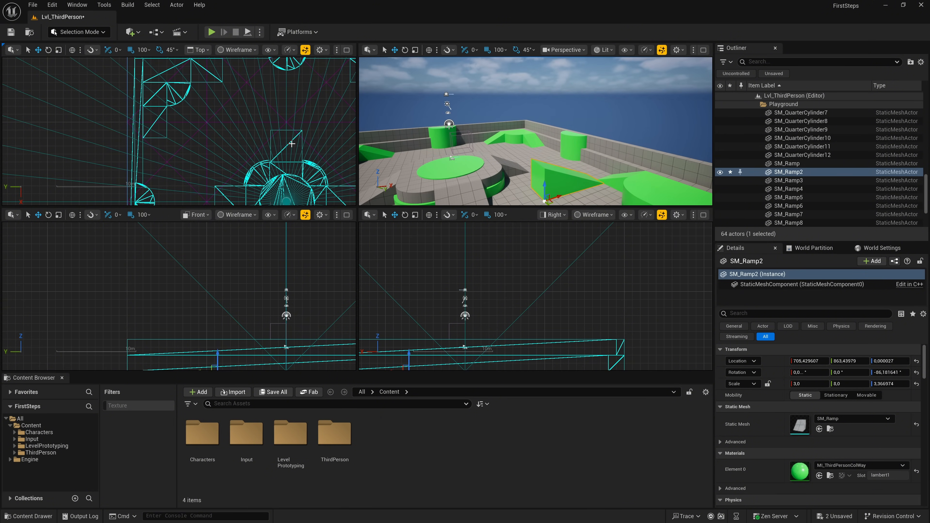
{"action": "right_click_drag", "start_coordinate": [291, 144], "coordinate": [256, 100]}
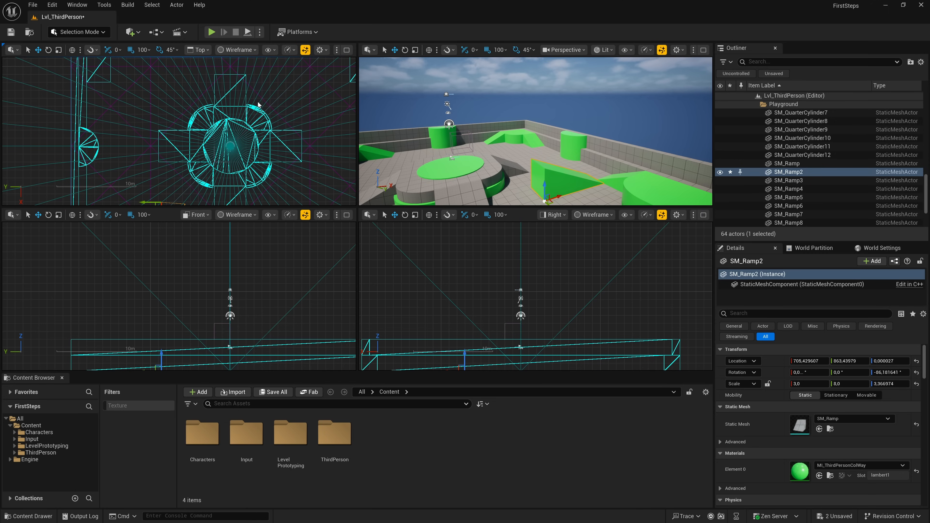
- Select the sky sphere and, in its place, the long boundary wall SM_Cube19 in the top wireframe view
{"action": "left_click", "coordinate": [229, 147]}
{"action": "right_click_drag", "start_coordinate": [167, 134], "coordinate": [220, 115]}
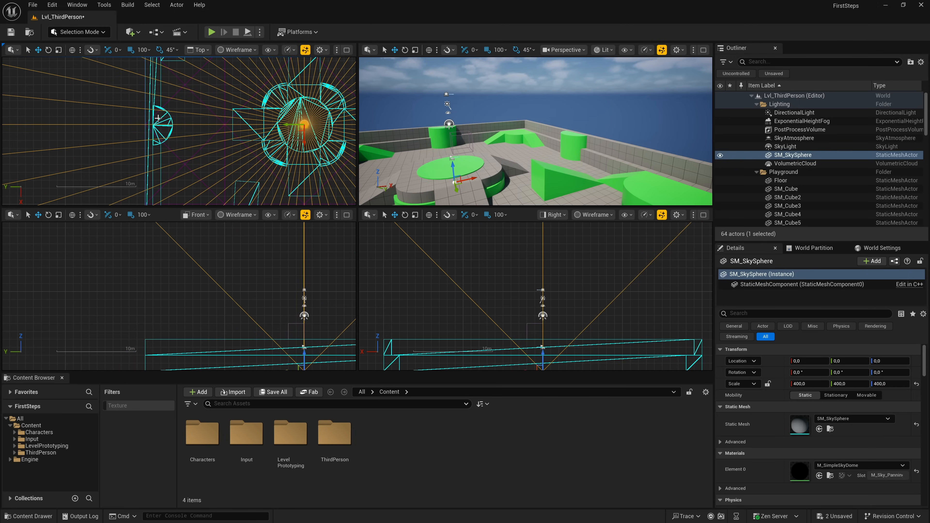
{"action": "left_click", "coordinate": [150, 101]}
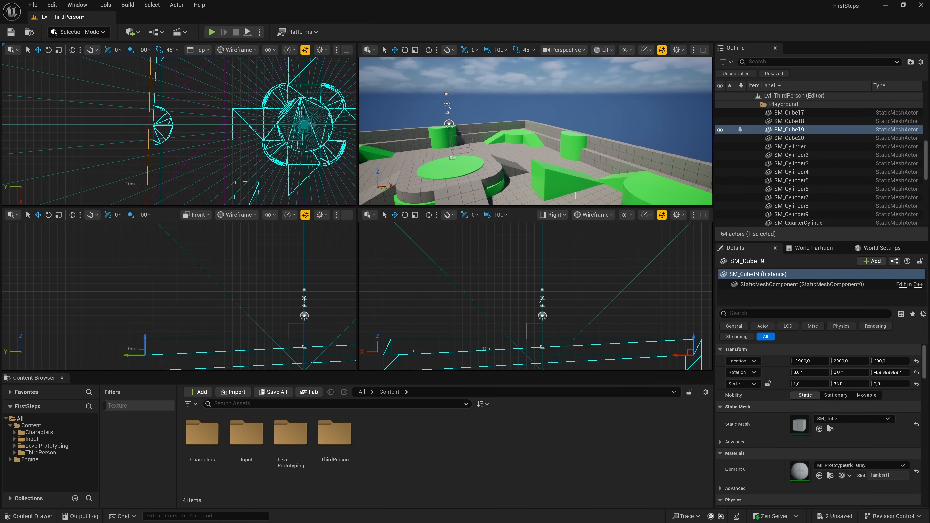
- Switch the Right orthographic view from Wireframe to Unlit and pan it to bring the level into view
{"action": "left_click", "coordinate": [562, 215]}
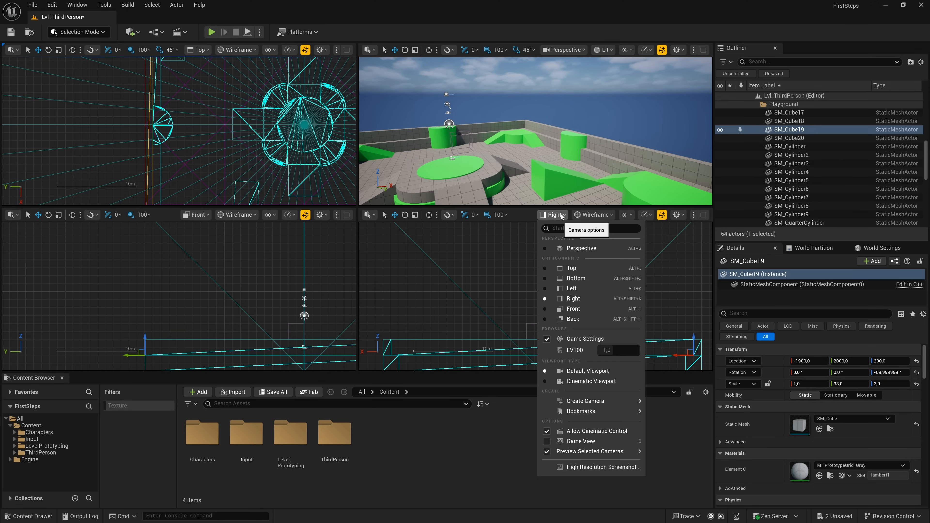
{"action": "left_click", "coordinate": [590, 215]}
{"action": "left_click", "coordinate": [588, 216]}
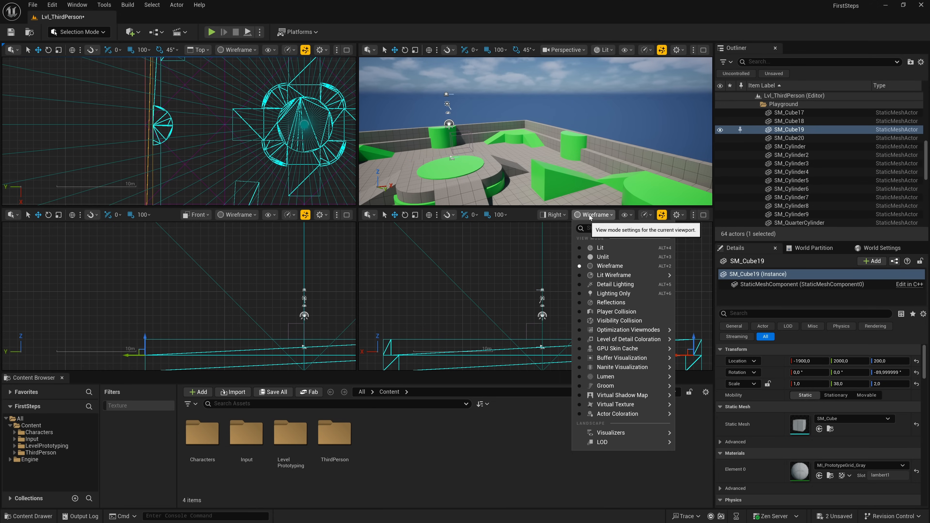
{"action": "left_click", "coordinate": [588, 257]}
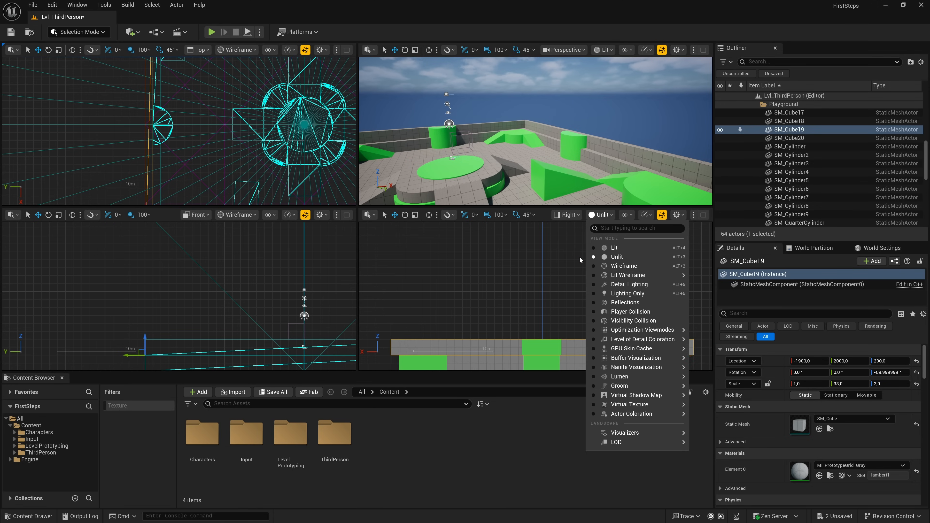
{"action": "right_click_drag", "start_coordinate": [546, 309], "coordinate": [537, 257]}
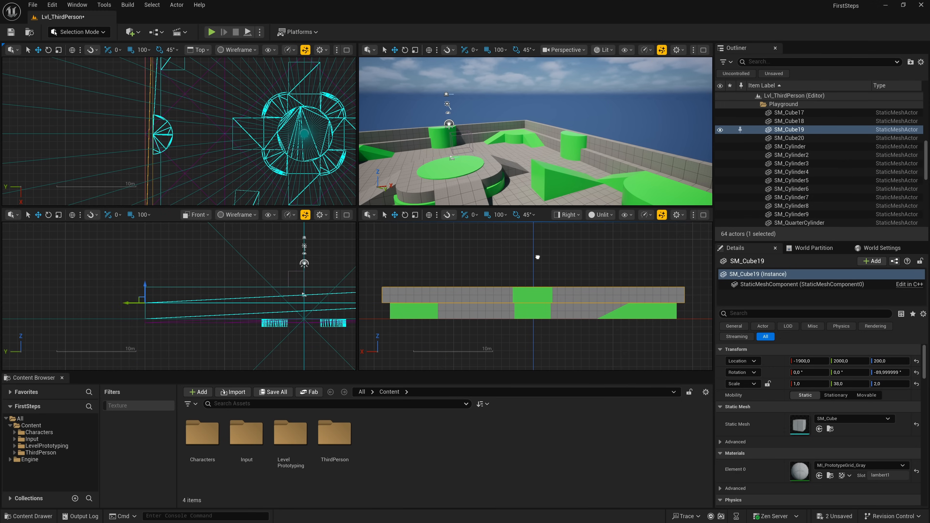
- Switch the Front orthographic view to the Reflections view mode and pan across the level
{"action": "left_click", "coordinate": [240, 215]}
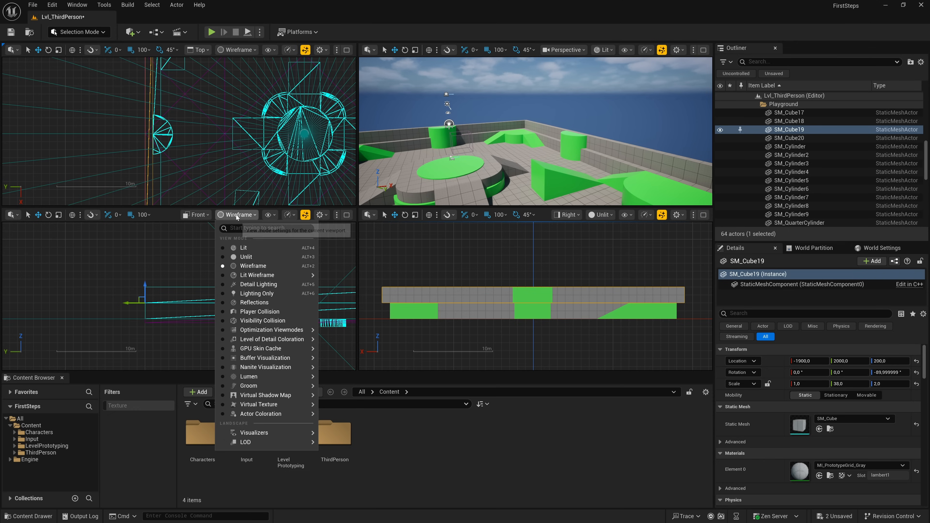
{"action": "left_click", "coordinate": [253, 302]}
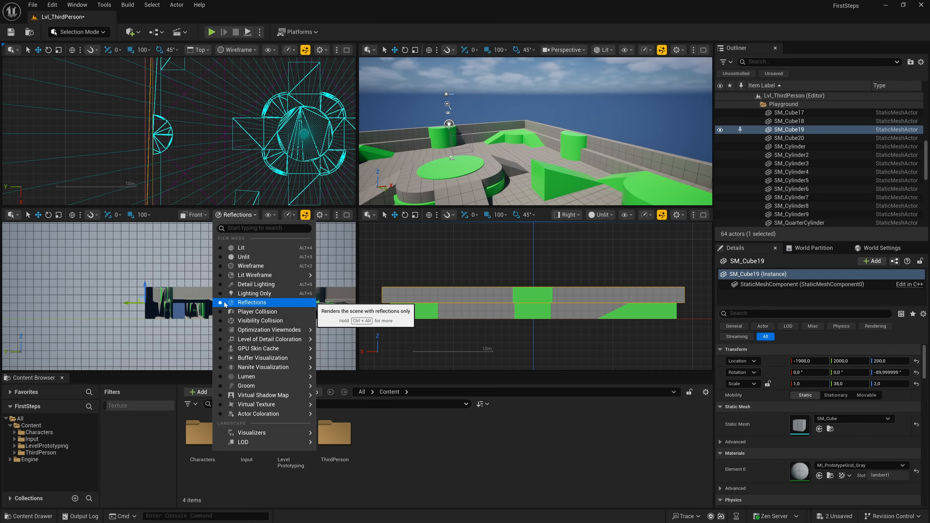
{"action": "right_click_drag", "start_coordinate": [173, 282], "coordinate": [94, 296]}
- Change the Front view to Perspective, apply the Reflections view mode and turn the camera to inspect the reflections
{"action": "left_click", "coordinate": [193, 215]}
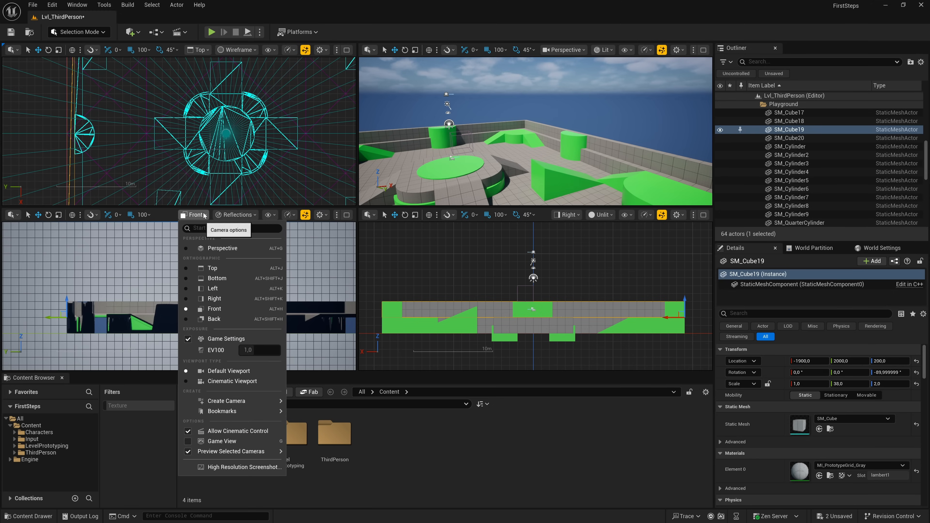
{"action": "left_click", "coordinate": [187, 269]}
{"action": "left_click", "coordinate": [224, 248]}
{"action": "left_click", "coordinate": [233, 224]}
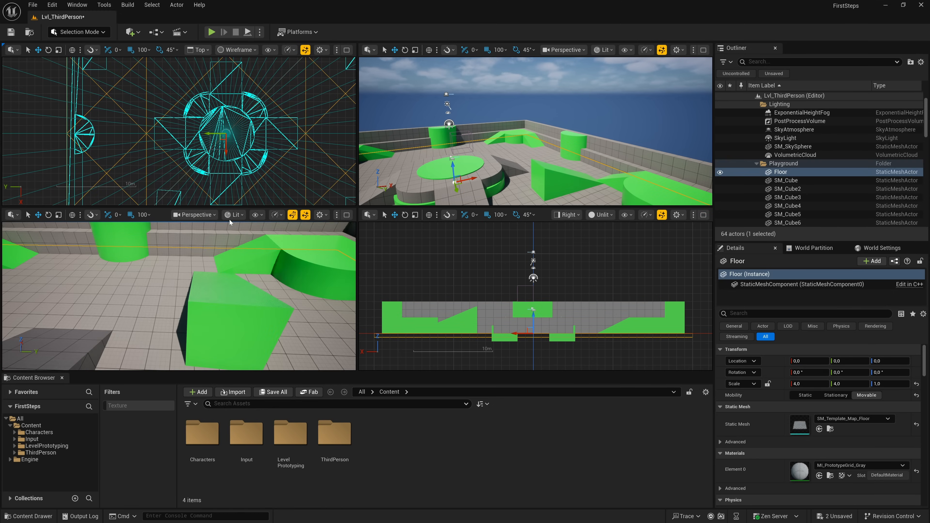
{"action": "left_click", "coordinate": [235, 214]}
{"action": "left_click", "coordinate": [238, 303]}
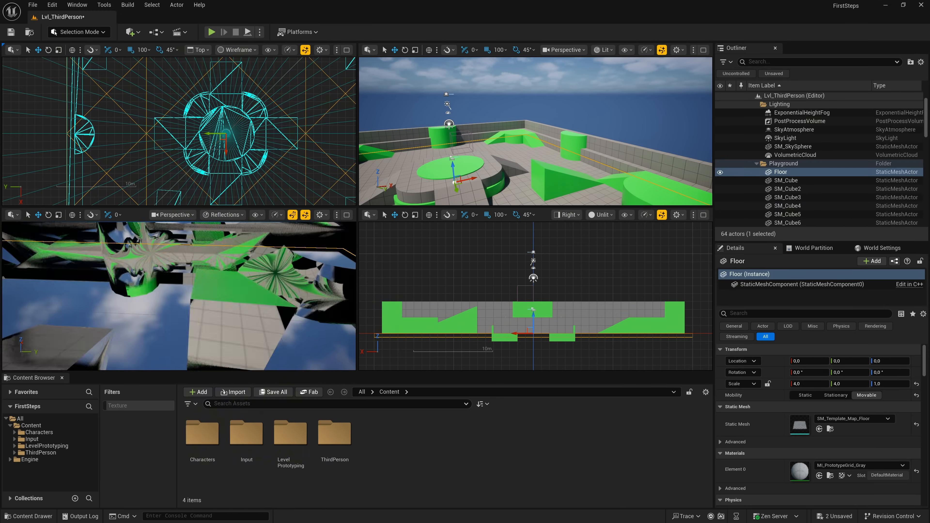
{"action": "mouse_move", "coordinate": [259, 268]}
{"action": "right_mouse_down"}
{"action": "mouse_move", "coordinate": [253, 303]}
{"action": "mouse_move", "coordinate": [234, 283]}
{"action": "mouse_move", "coordinate": [245, 290]}
{"action": "mouse_move", "coordinate": [259, 269]}
{"action": "right_mouse_up"}
{"action": "right_click_drag", "start_coordinate": [234, 232], "coordinate": [314, 260]}
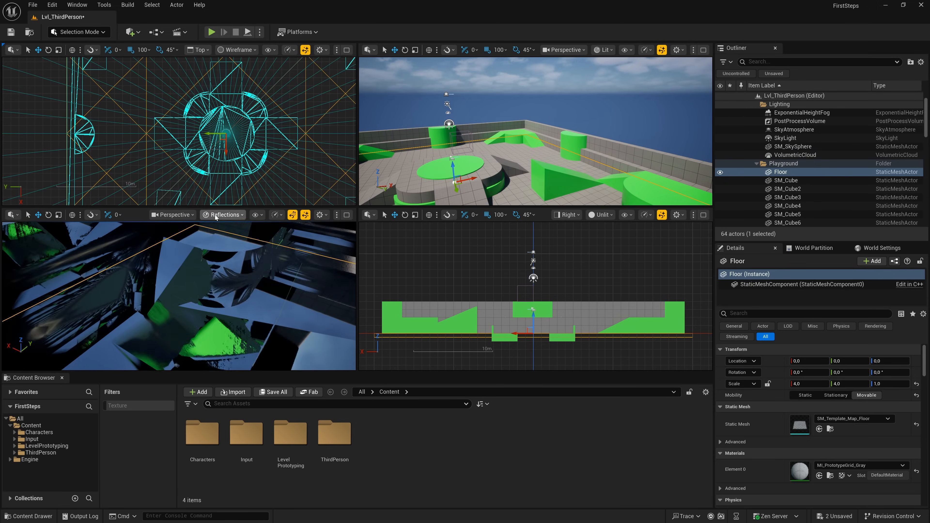
- Set the Reflections pane to the Nanite Visualization Overview mode and focus its camera on the floor
{"action": "left_click", "coordinate": [223, 216]}
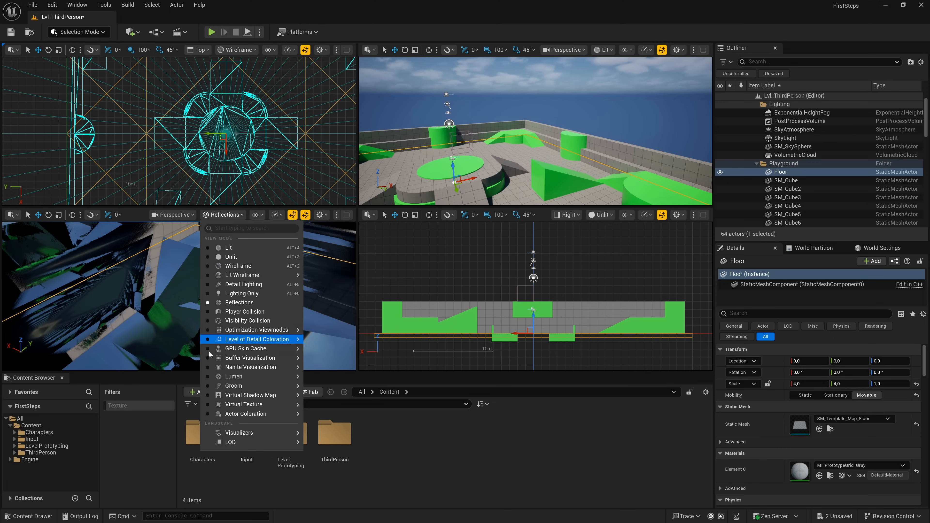
{"action": "mouse_move", "coordinate": [207, 370]}
{"action": "left_click", "coordinate": [314, 392]}
{"action": "right_click_drag", "start_coordinate": [125, 295], "coordinate": [209, 271]}
{"action": "key", "text": "f"}
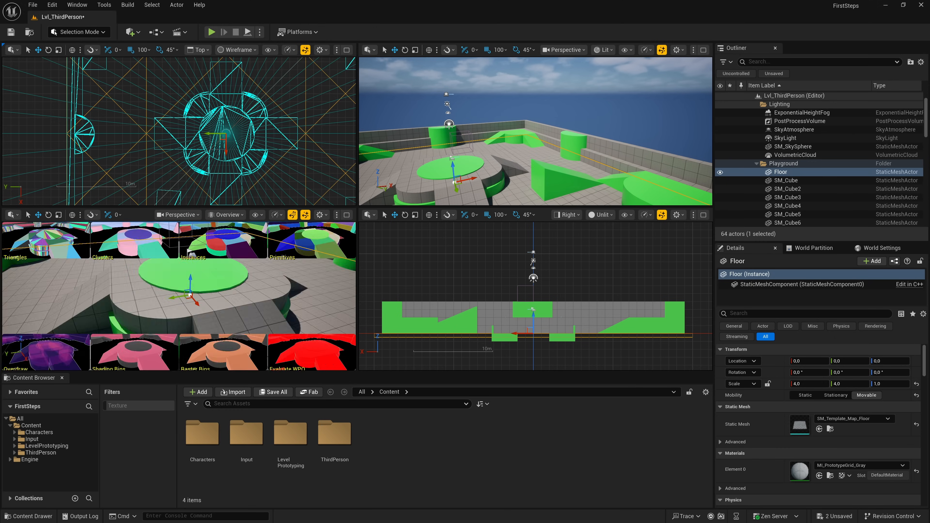
- Turn the Right view into a Perspective view with Nanite Triangles visualization, and turn the cameras in both it and the Lit perspective pane
{"action": "left_click", "coordinate": [595, 218]}
{"action": "mouse_move", "coordinate": [640, 370]}
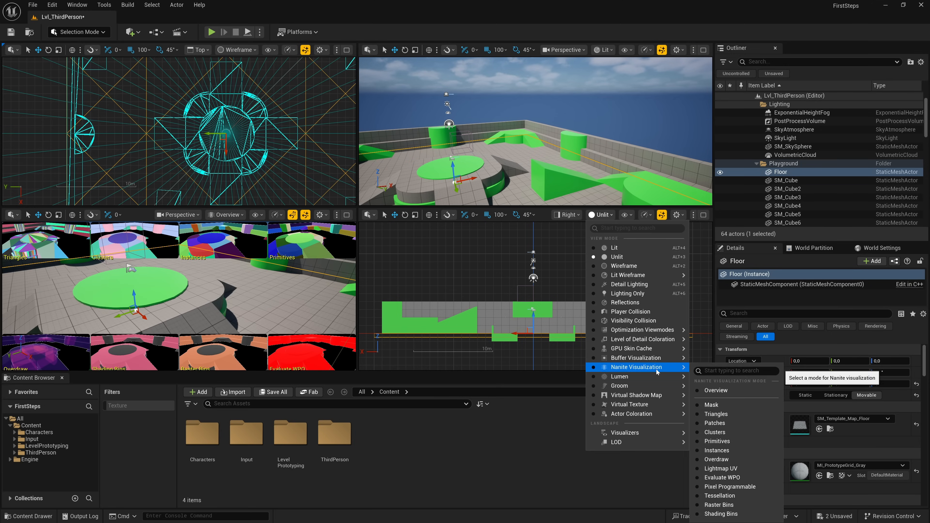
{"action": "left_click", "coordinate": [700, 415]}
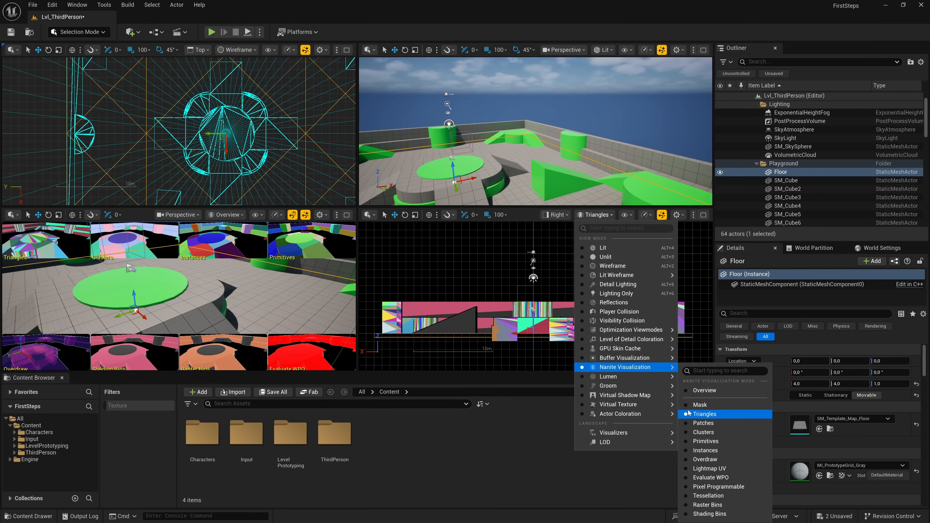
{"action": "left_click", "coordinate": [556, 215]}
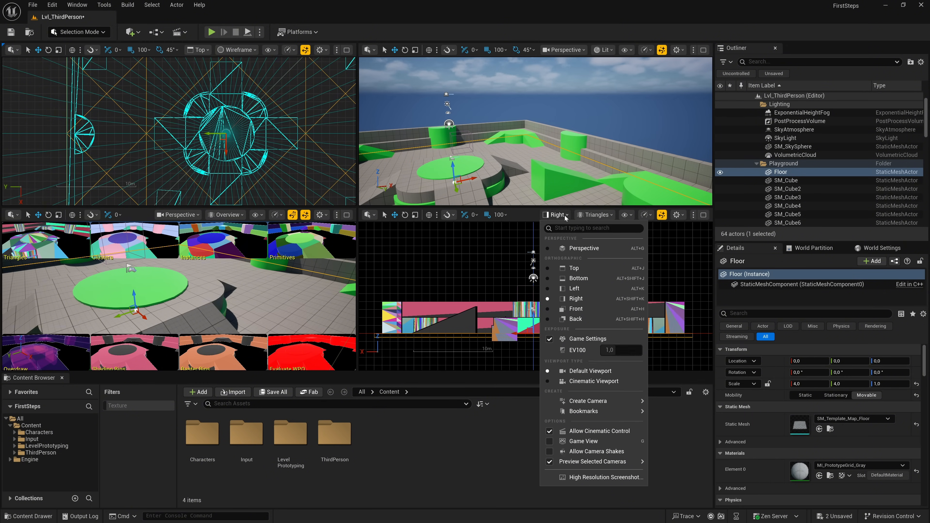
{"action": "left_click", "coordinate": [568, 248]}
{"action": "left_click", "coordinate": [590, 214]}
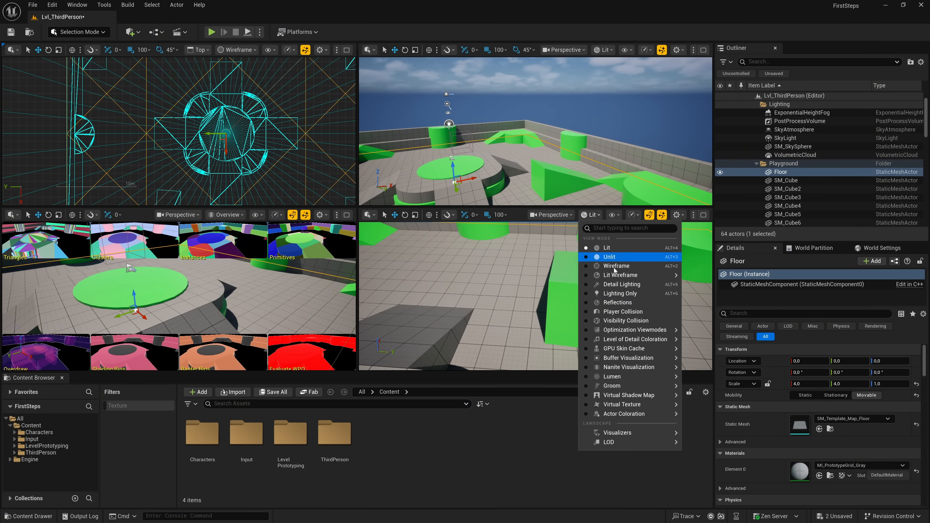
{"action": "mouse_move", "coordinate": [655, 368]}
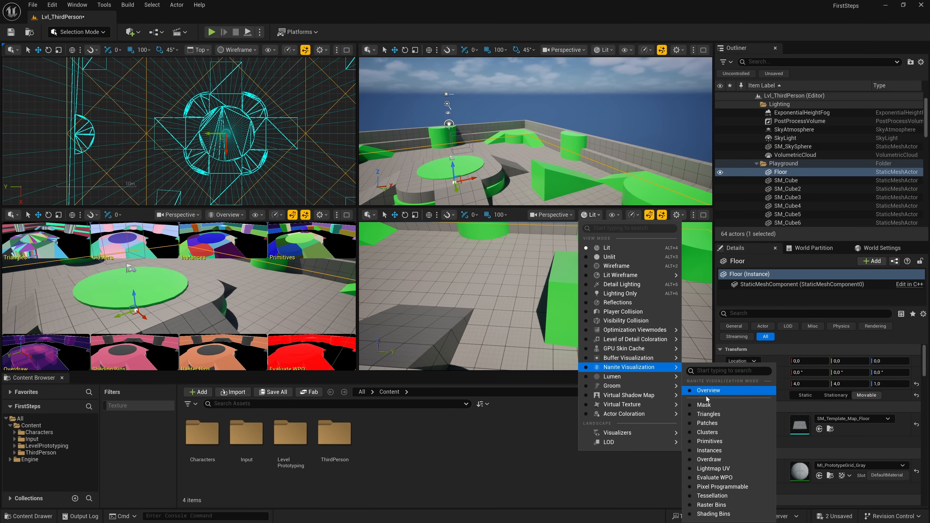
{"action": "left_click", "coordinate": [692, 414]}
{"action": "right_click_drag", "start_coordinate": [534, 296], "coordinate": [534, 256]}
{"action": "right_click_drag", "start_coordinate": [535, 132], "coordinate": [388, 145]}
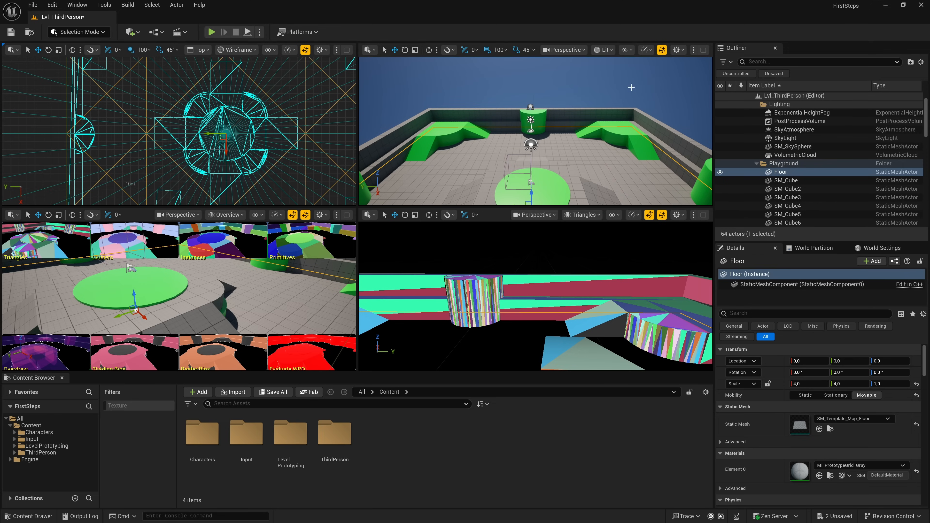
- Change the viewport layout to two side-by-side panes and maximize the perspective pane
{"action": "left_click", "coordinate": [693, 50]}
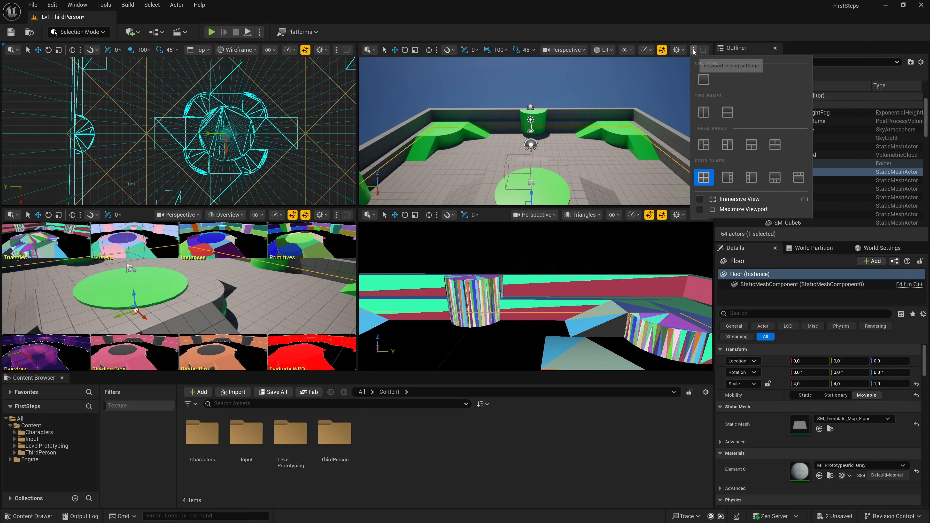
{"action": "left_click", "coordinate": [703, 112]}
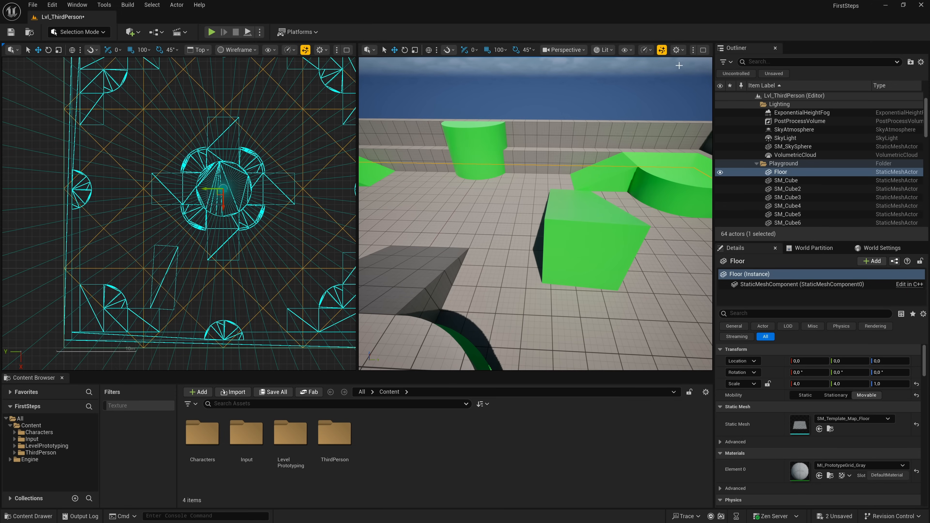
{"action": "left_click", "coordinate": [703, 50]}
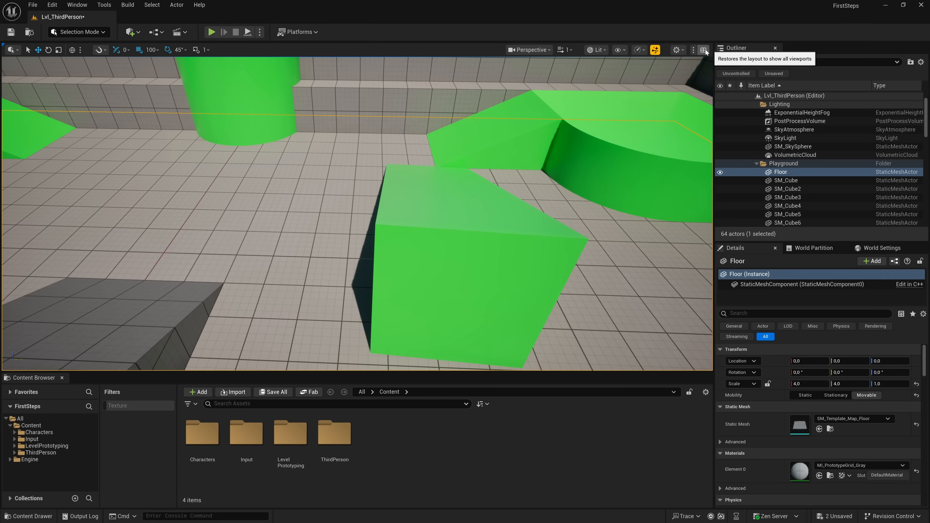
- Frame the floor so the whole arena fits the perspective view, and save the camera position as bookmark 1
{"action": "key", "text": "f"}
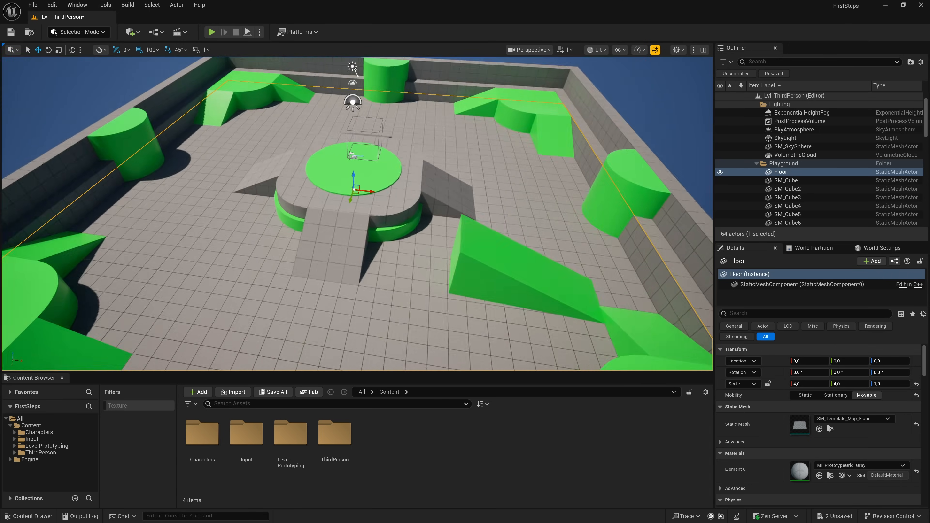
{"action": "scroll", "coordinate": [647, 160], "scroll_direction": "up", "scroll_amount": 4}
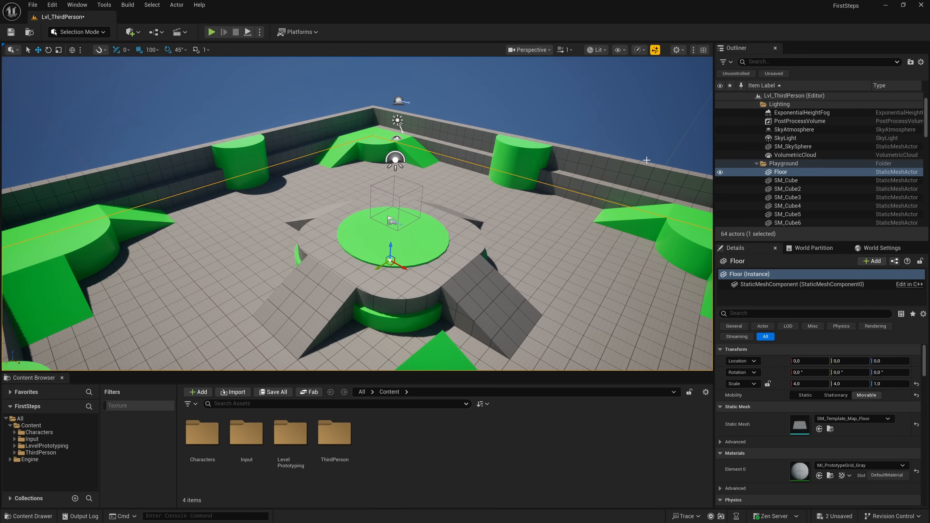
{"action": "key", "text": "ctrl+1"}
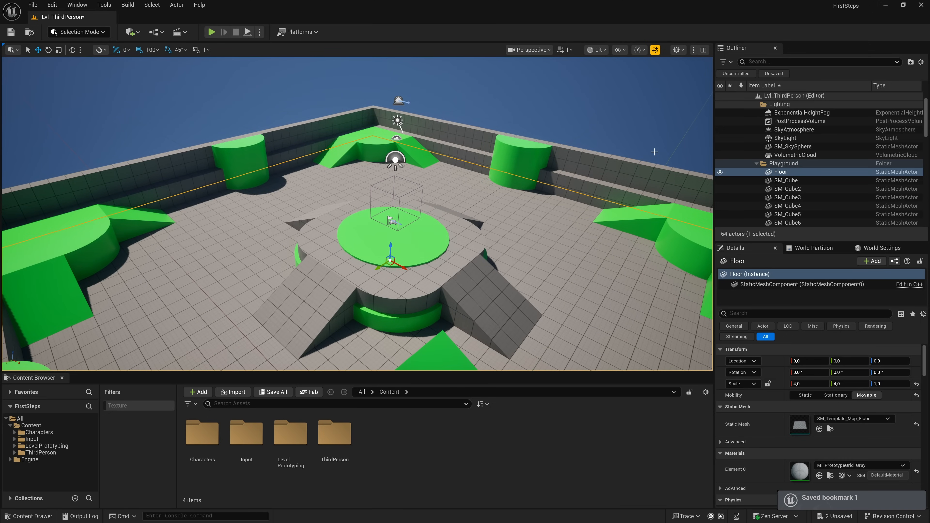
- Turn Realtime Viewport rendering off and on again, and show the Preview Platform choices
{"action": "left_click", "coordinate": [644, 52]}
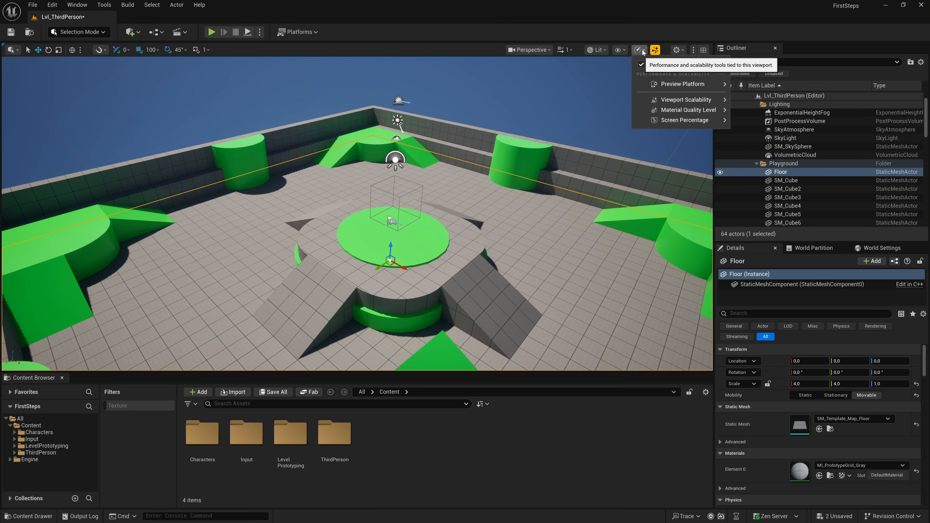
{"action": "left_click", "coordinate": [642, 64]}
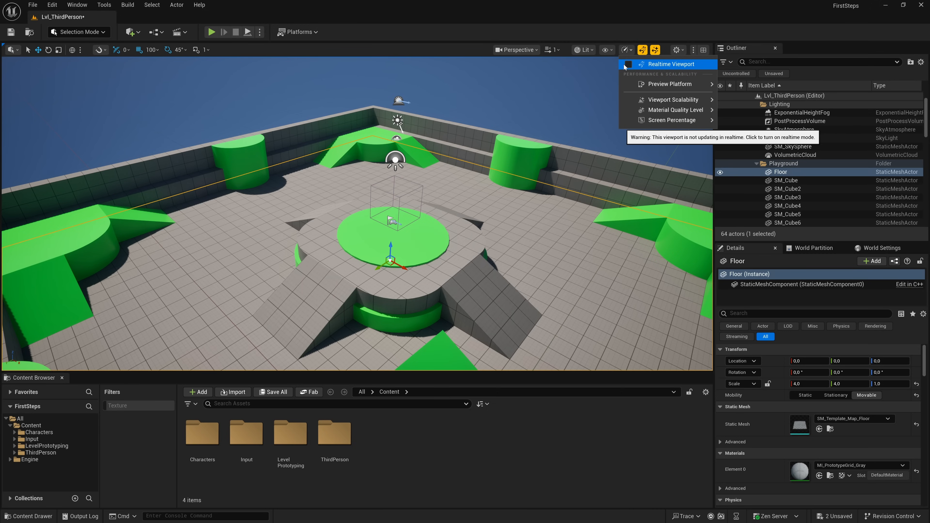
{"action": "left_click", "coordinate": [629, 65]}
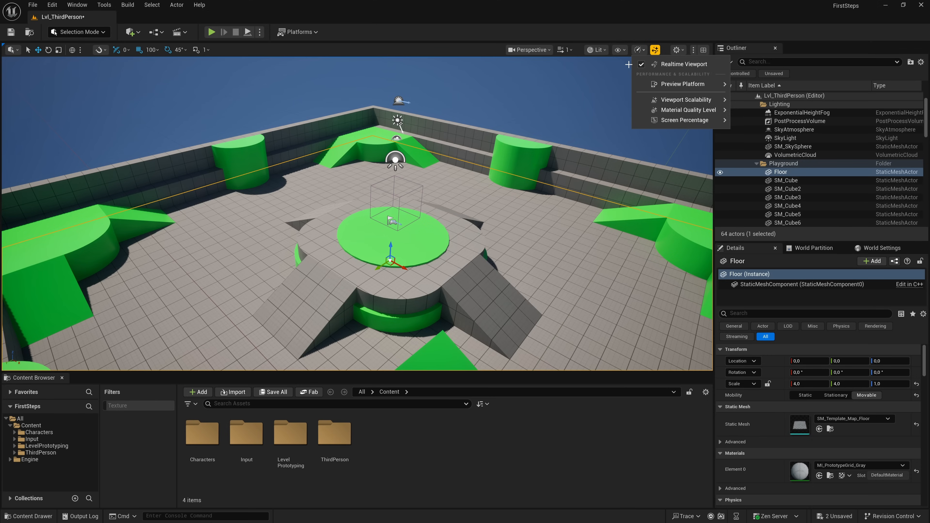
{"action": "mouse_move", "coordinate": [653, 87]}
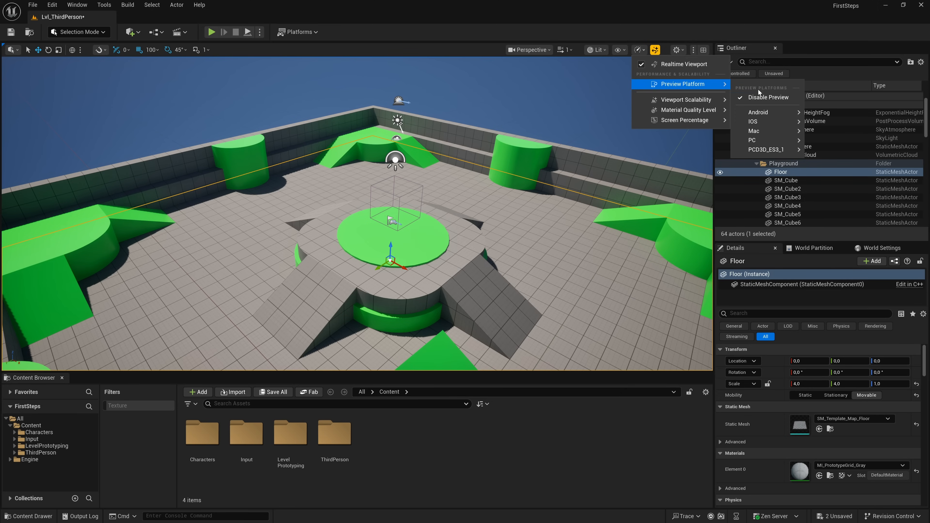
- Try the Low, Medium and Epic scalability presets for the viewport, and set every scalability group to High
{"action": "mouse_move", "coordinate": [763, 141]}
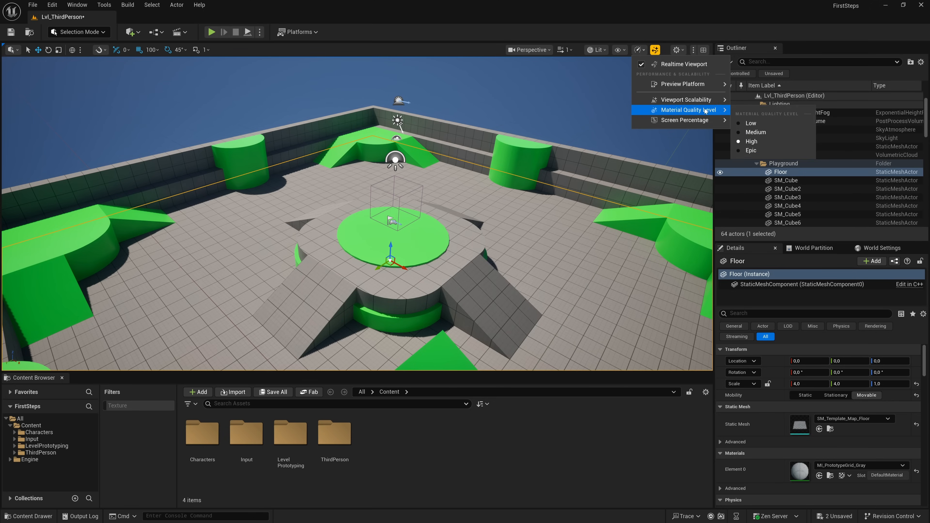
{"action": "mouse_move", "coordinate": [697, 101]}
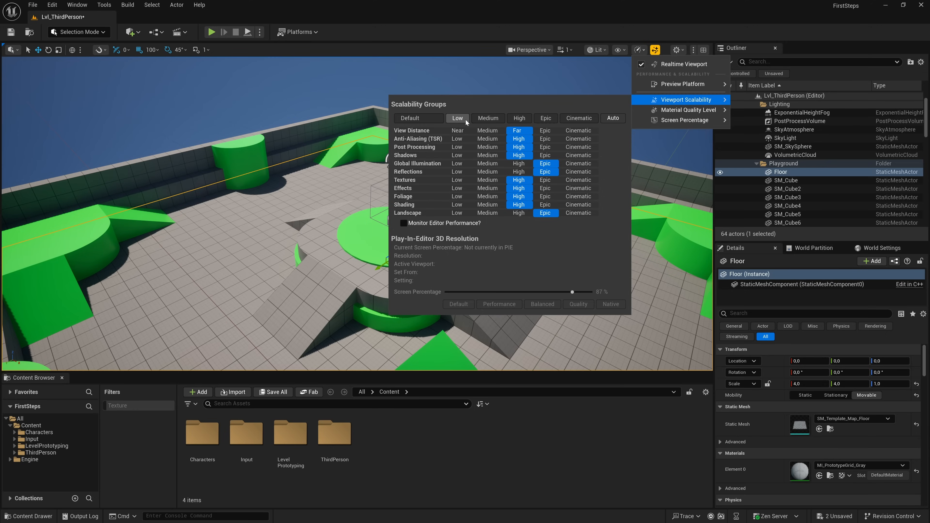
{"action": "left_click", "coordinate": [458, 118]}
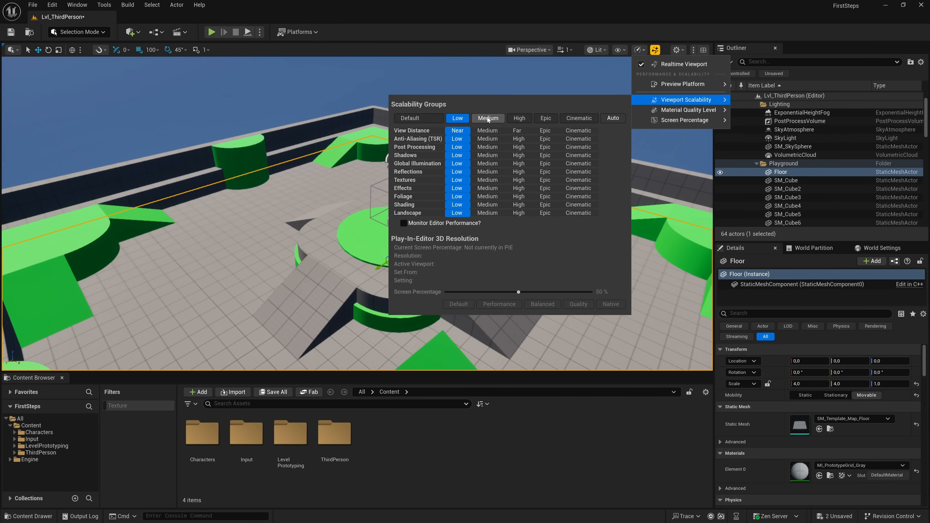
{"action": "left_click", "coordinate": [487, 118]}
{"action": "left_click", "coordinate": [545, 118]}
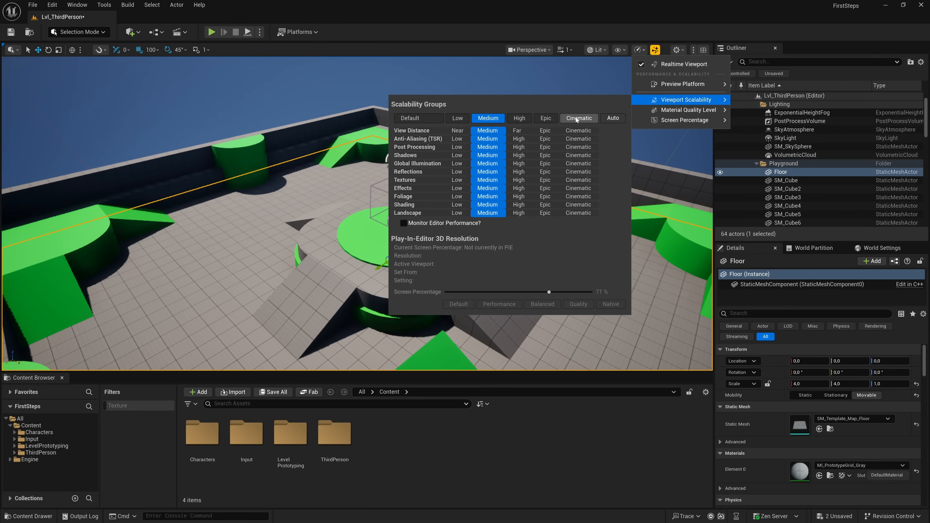
{"action": "left_click", "coordinate": [547, 118]}
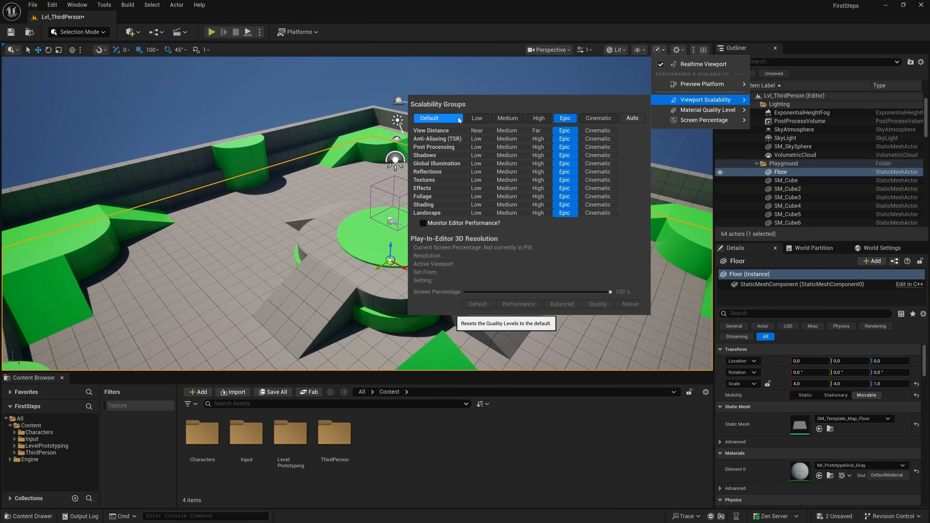
{"action": "left_click", "coordinate": [533, 119]}
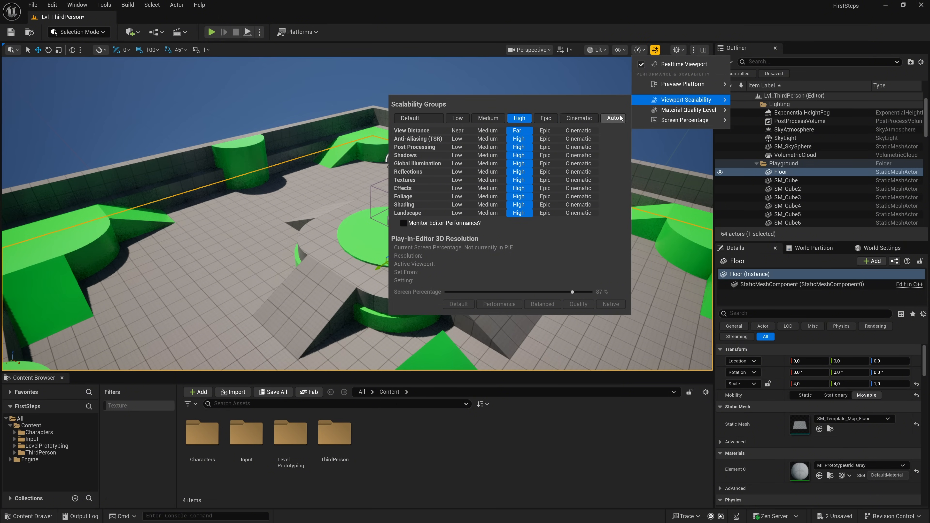
- Try the Low and Epic material quality levels, and return the material quality to High
{"action": "mouse_move", "coordinate": [671, 111]}
{"action": "left_click", "coordinate": [741, 124]}
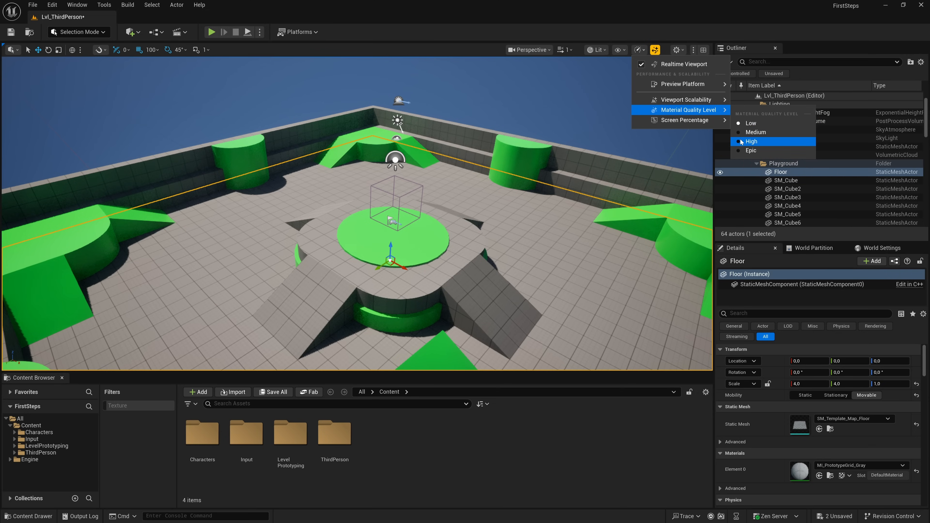
{"action": "left_click", "coordinate": [739, 152]}
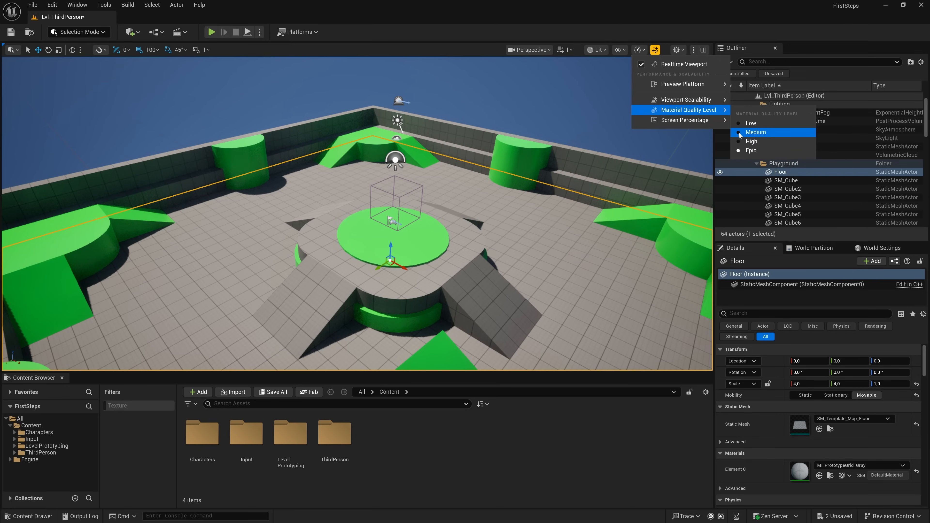
{"action": "left_click", "coordinate": [740, 143]}
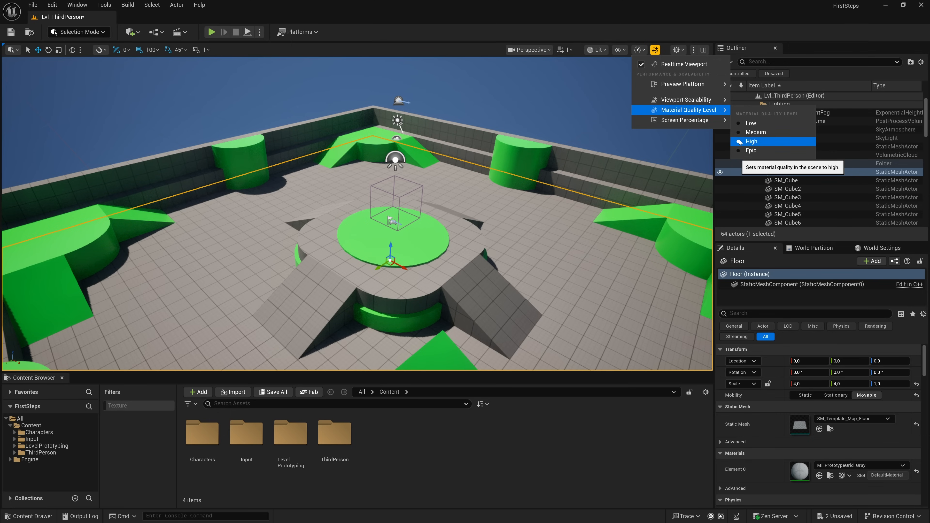
- Turn on the viewport's custom screen percentage override, set it to 100, and inspect the rendering up close
{"action": "mouse_move", "coordinate": [699, 121]}
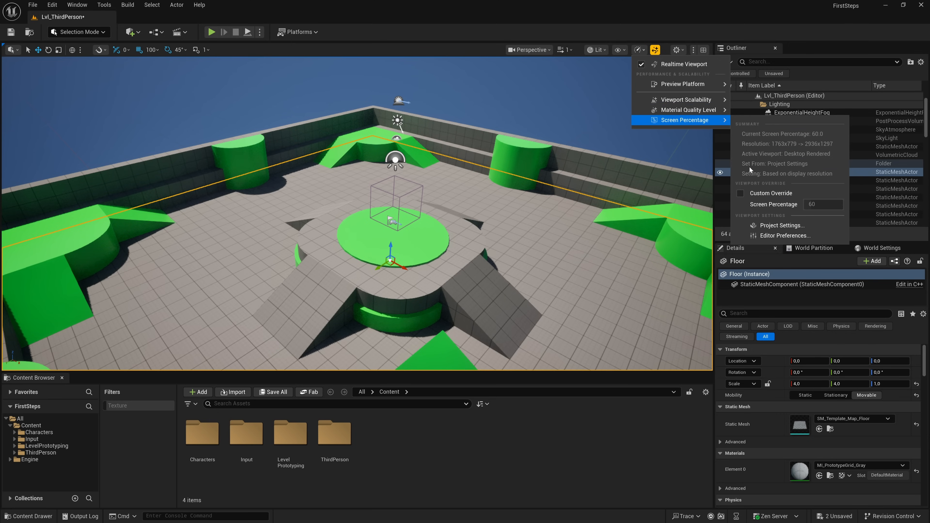
{"action": "left_click", "coordinate": [739, 193]}
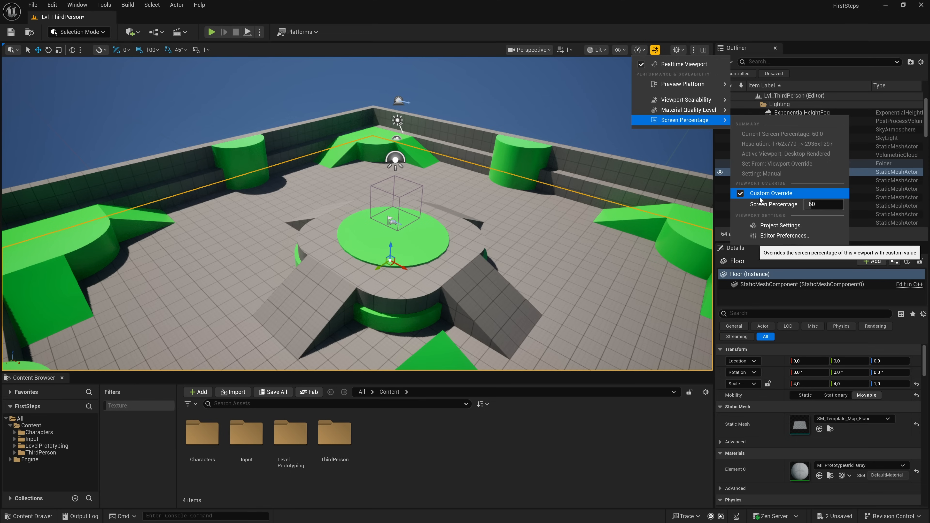
{"action": "left_click", "coordinate": [824, 204]}
{"action": "type", "text": "100"}
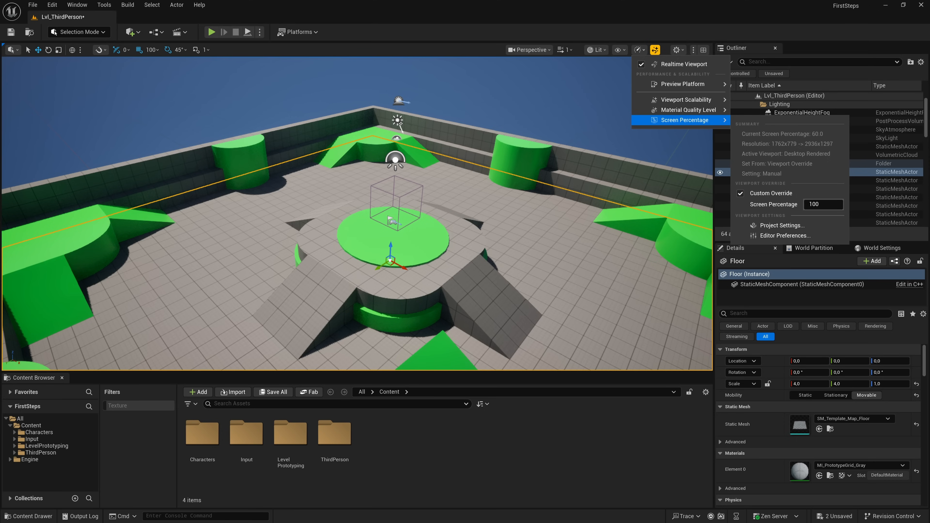
{"action": "key", "text": "Return"}
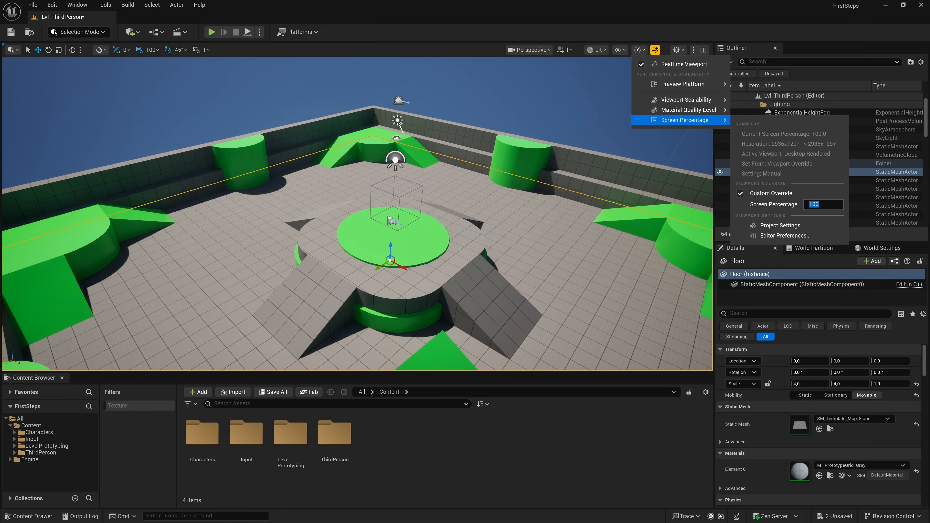
{"action": "right_click_drag", "start_coordinate": [447, 195], "coordinate": [381, 195]}
{"action": "key", "text": "w"}
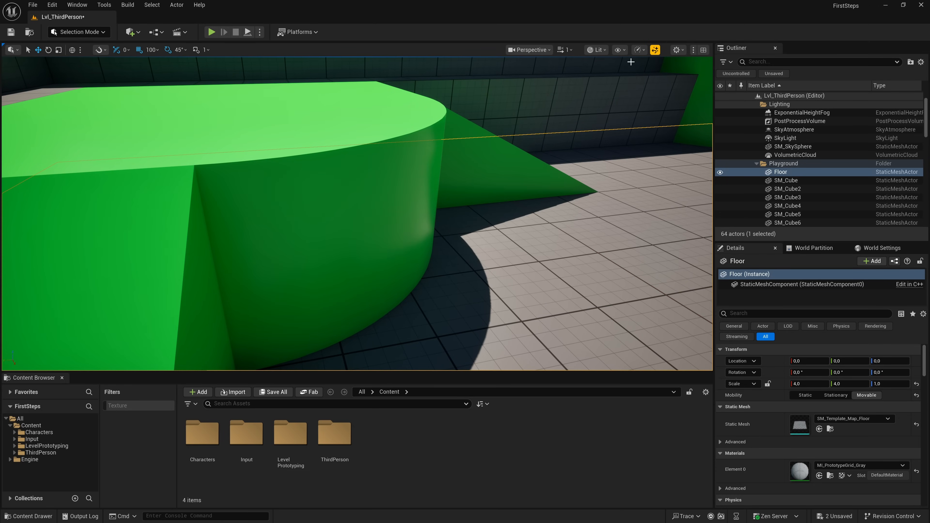
- Lower the viewport's screen percentage override to 25, and raise it to 200 for comparison
{"action": "left_click", "coordinate": [645, 51]}
{"action": "mouse_move", "coordinate": [684, 120]}
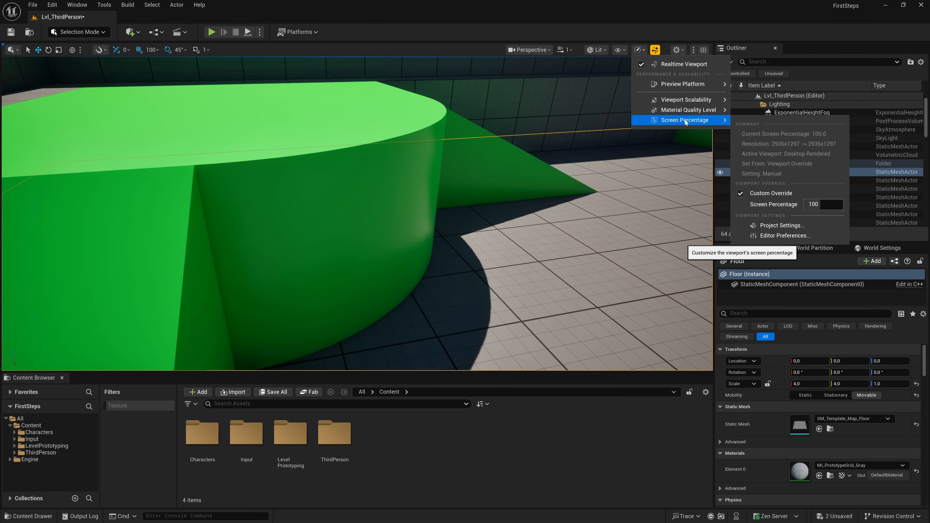
{"action": "left_click", "coordinate": [824, 204]}
{"action": "type", "text": "25"}
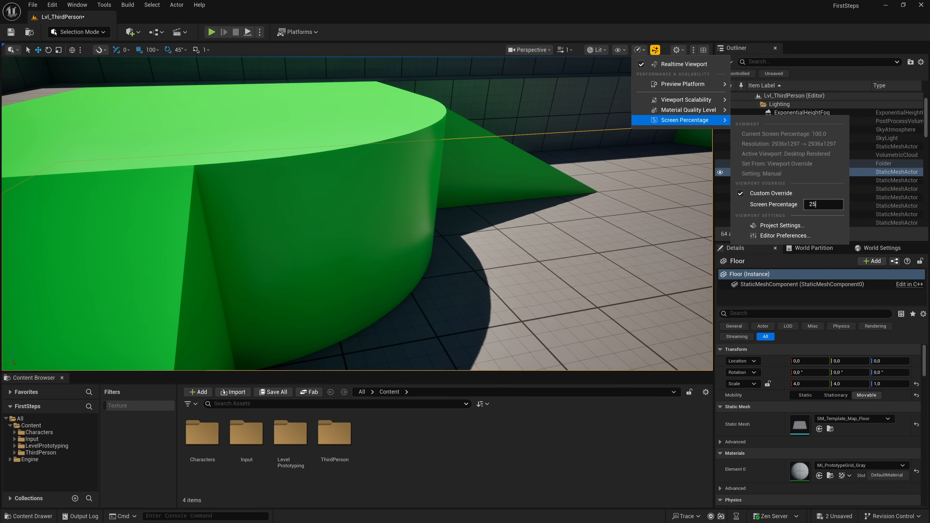
{"action": "key", "text": "Return"}
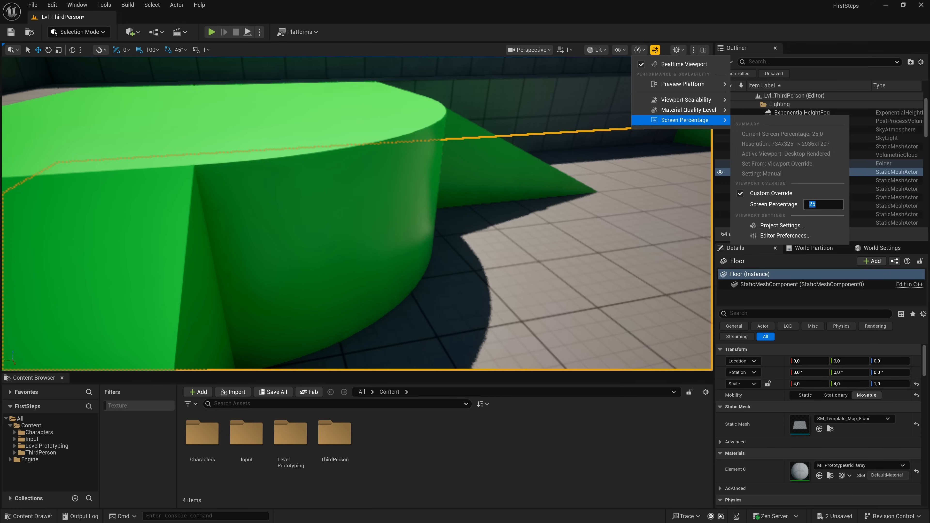
{"action": "type", "text": "200"}
{"action": "key", "text": "Return"}
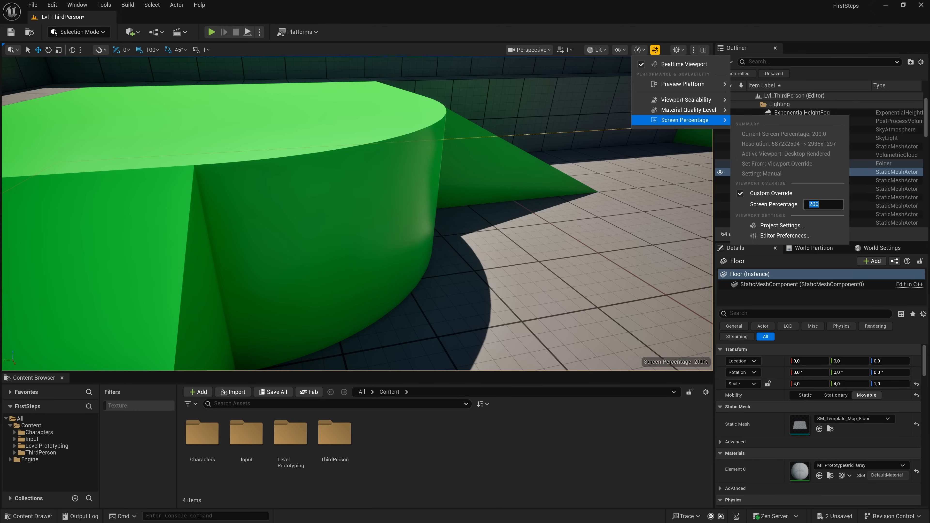
- Set the screen percentage to 60 and turn off the custom override
{"action": "type", "text": "60"}
{"action": "key", "text": "Return"}
{"action": "left_click", "coordinate": [740, 193]}
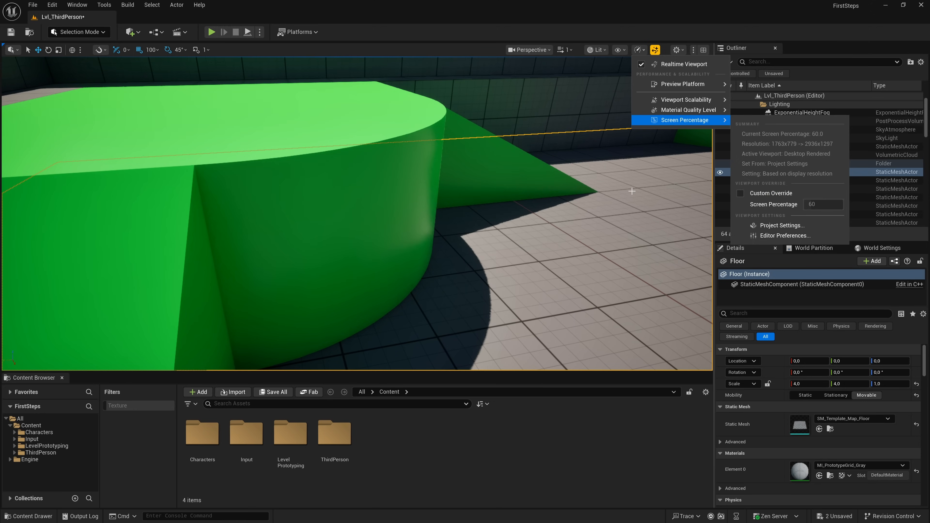
{"action": "left_click", "coordinate": [555, 183]}
- Focus the perspective view on the selected floor and move the camera for an overview of the arena
{"action": "right_click_drag", "start_coordinate": [518, 184], "coordinate": [571, 184]}
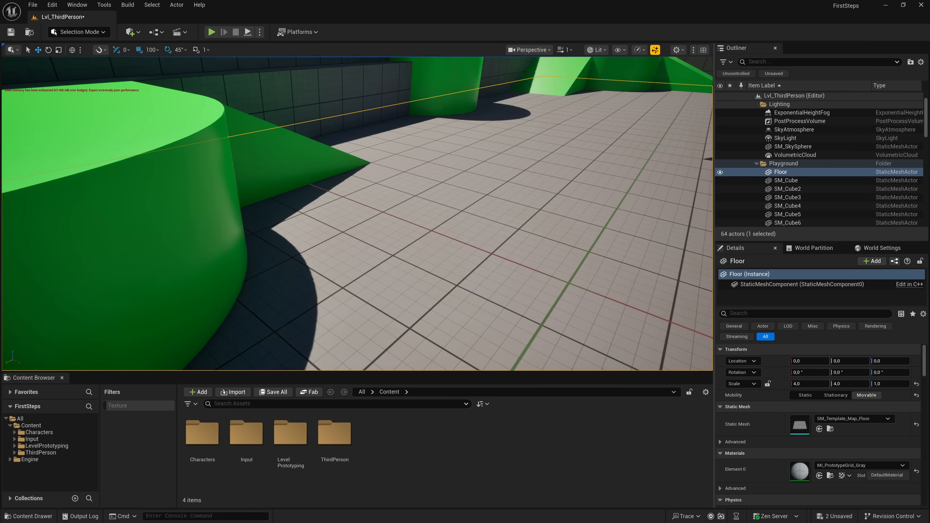
{"action": "key", "text": "f"}
{"action": "mouse_move", "coordinate": [571, 184]}
{"action": "right_mouse_down"}
{"action": "mouse_move", "coordinate": [551, 184]}
{"action": "mouse_move", "coordinate": [548, 176]}
{"action": "mouse_move", "coordinate": [560, 174]}
{"action": "right_mouse_up"}
{"action": "key", "text": "w"}
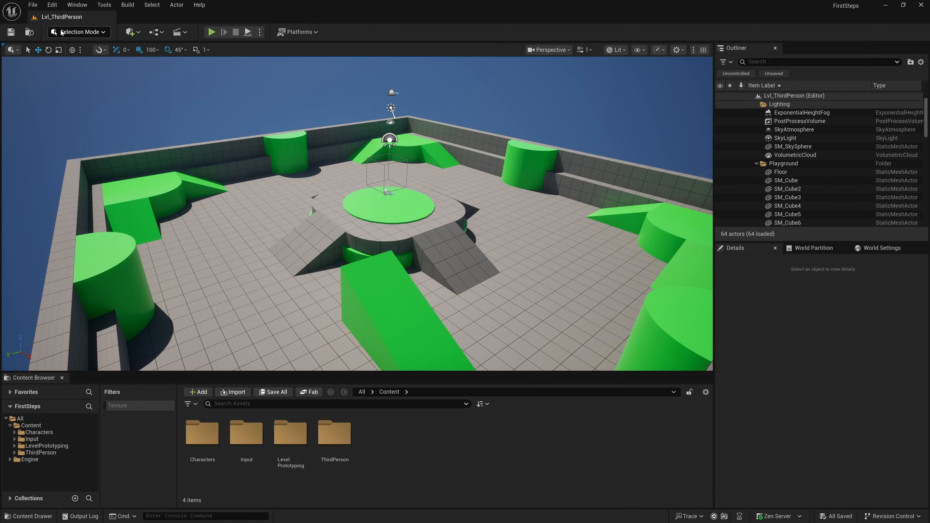
- Adjust the camera so the whole arena is in view, and save its position as bookmark 1
{"action": "left_click", "coordinate": [33, 6]}
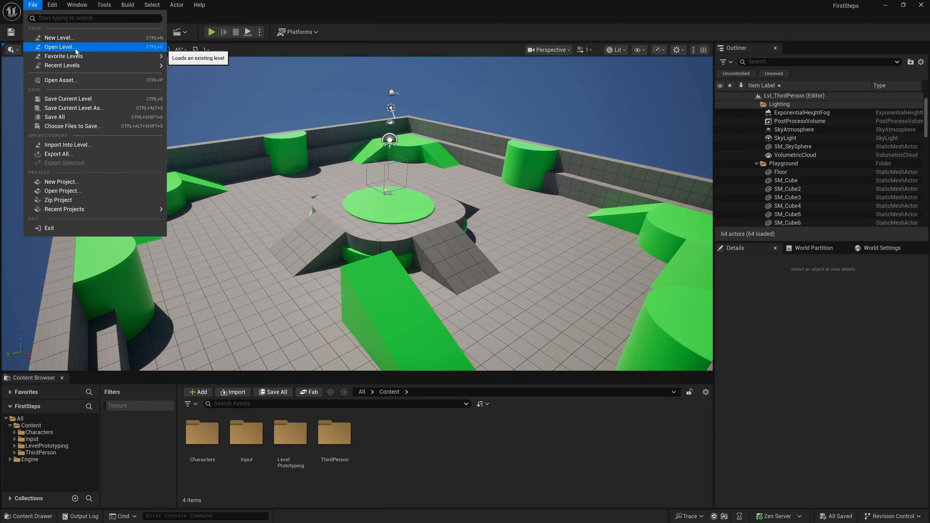
{"action": "left_click", "coordinate": [174, 18]}
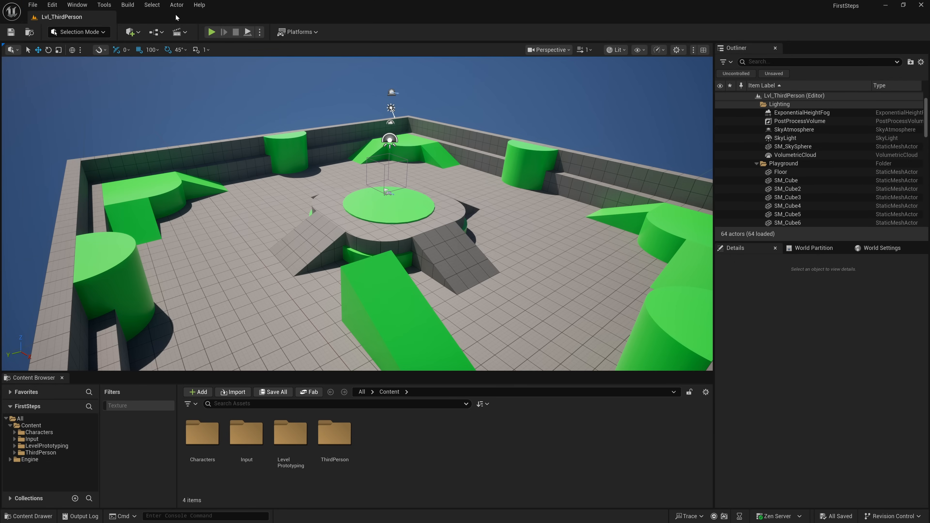
{"action": "right_click_drag", "start_coordinate": [176, 115], "coordinate": [211, 117]}
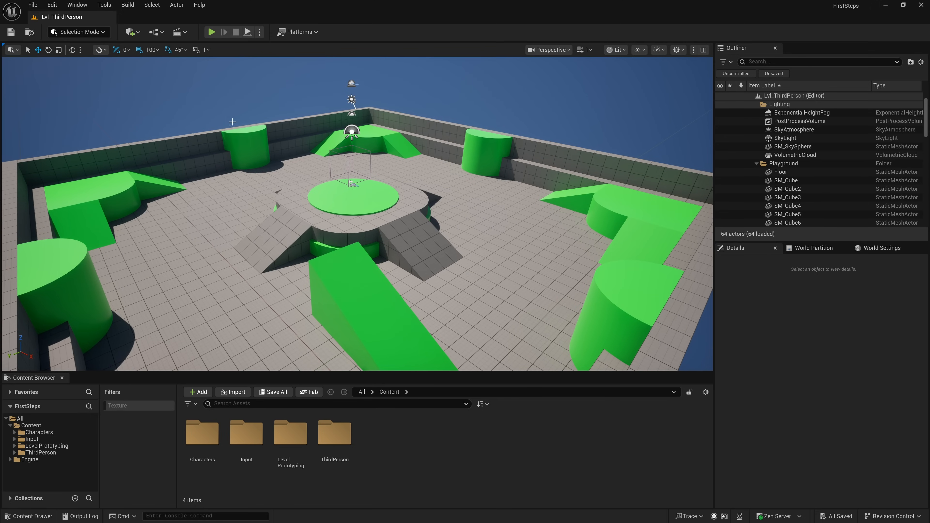
{"action": "key", "text": "ctrl+1"}
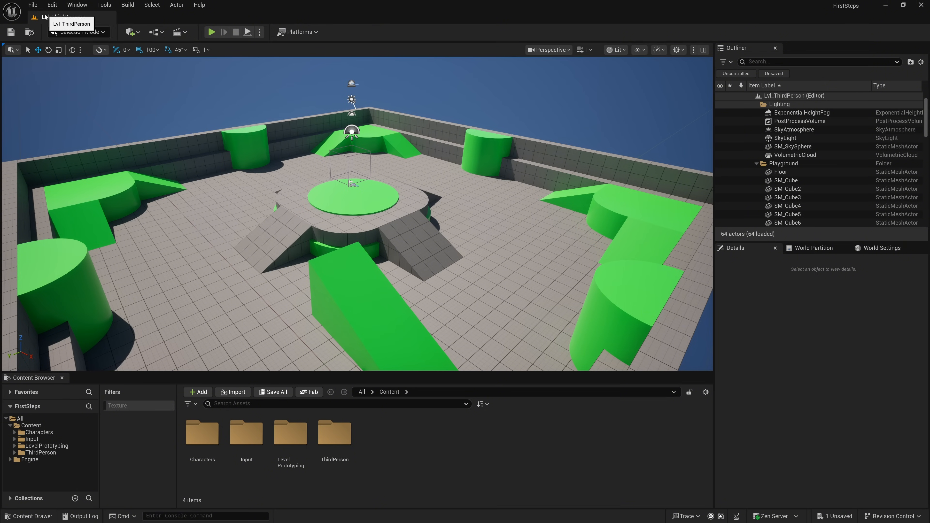
- Look over the favorite and recent level options, and open the 1Dto3DIndex asset through the Open Asset picker
{"action": "left_click", "coordinate": [34, 6]}
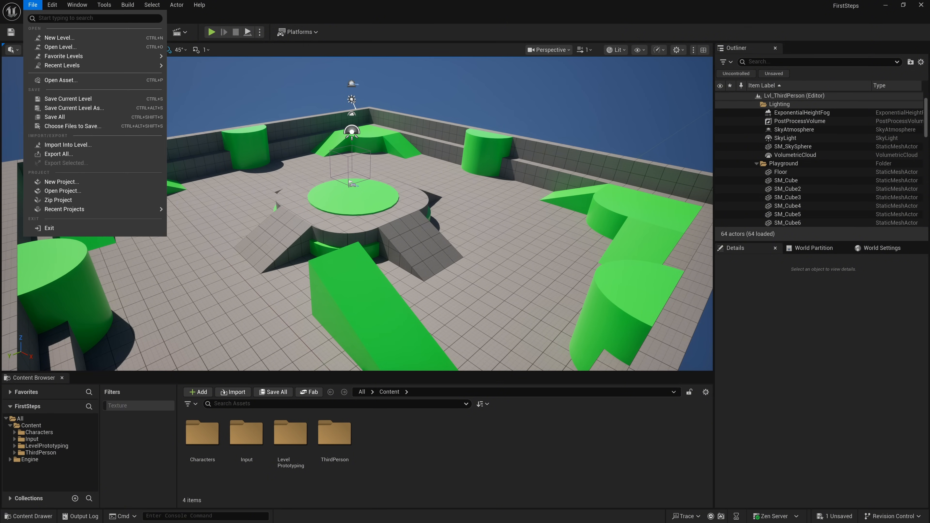
{"action": "mouse_move", "coordinate": [90, 56]}
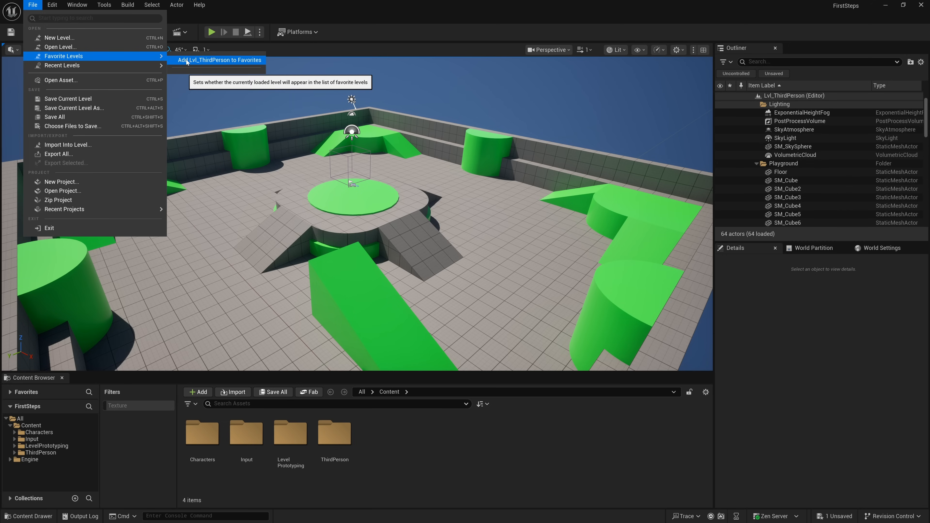
{"action": "mouse_move", "coordinate": [141, 65]}
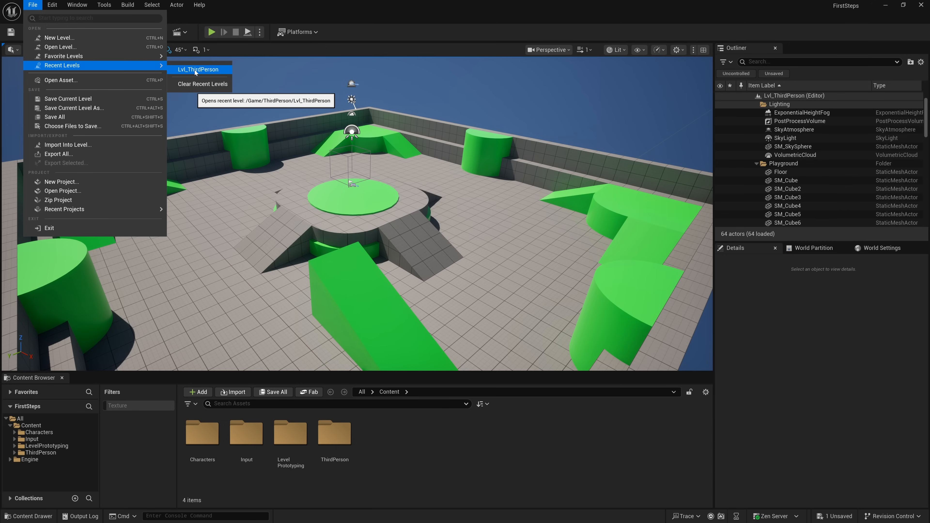
{"action": "left_click", "coordinate": [86, 84]}
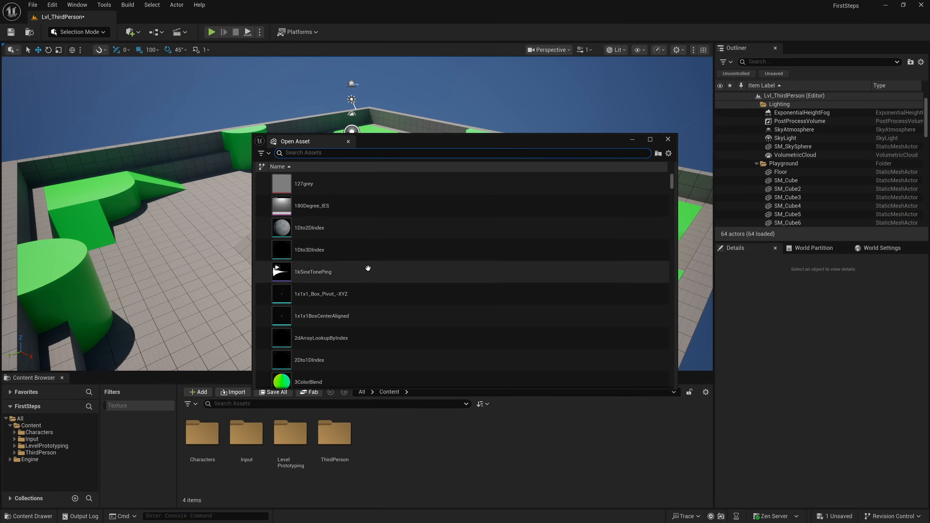
{"action": "scroll", "coordinate": [369, 268], "scroll_direction": "down", "scroll_amount": 4}
{"action": "scroll", "coordinate": [344, 249], "scroll_direction": "up", "scroll_amount": 3}
{"action": "left_click", "coordinate": [328, 224]}
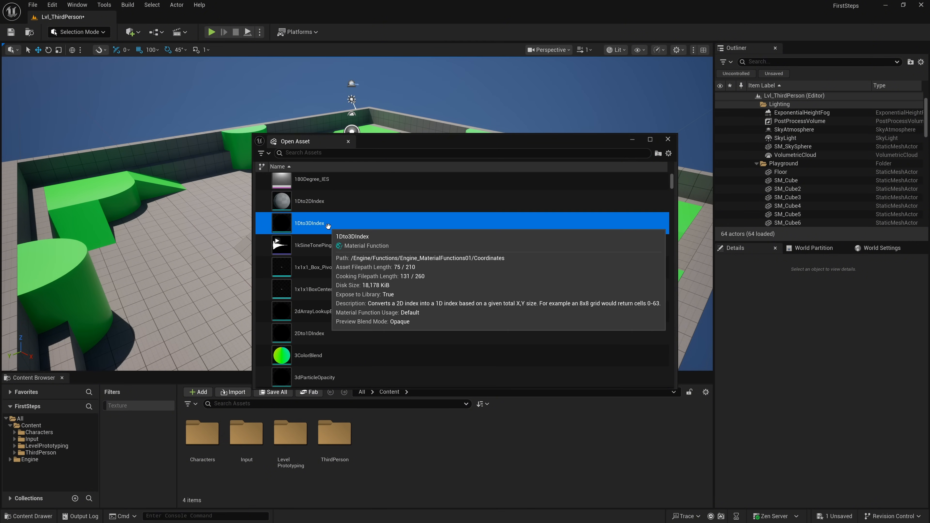
{"action": "double_click", "coordinate": [344, 225]}
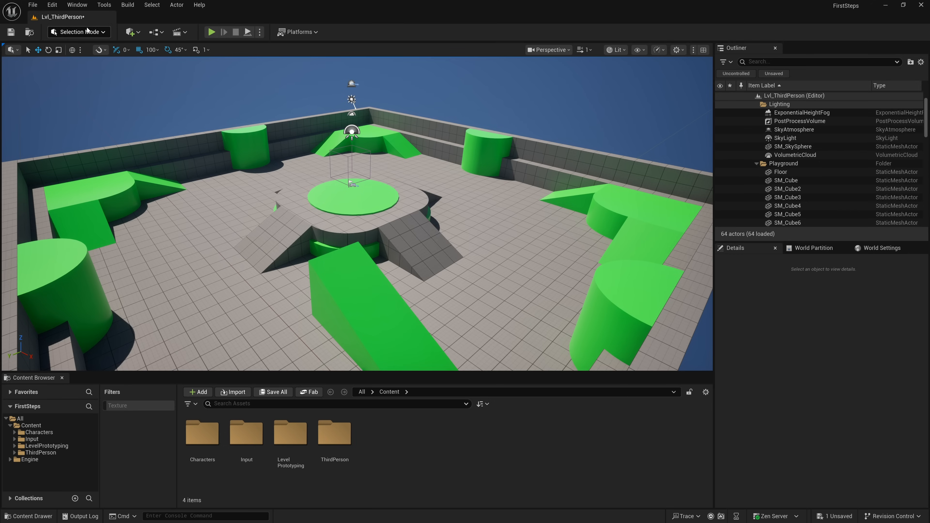
- Save all unsaved levels and assets to disk
{"action": "left_click", "coordinate": [36, 6]}
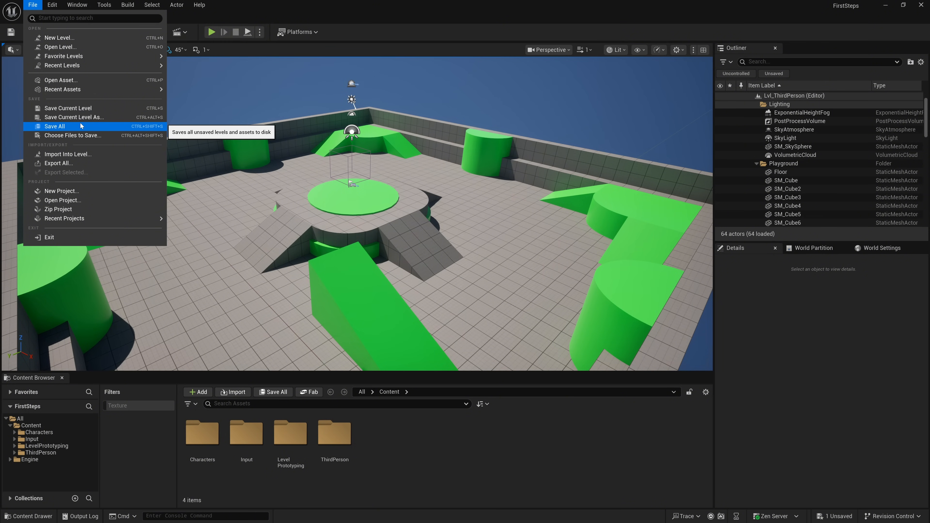
{"action": "left_click", "coordinate": [81, 126]}
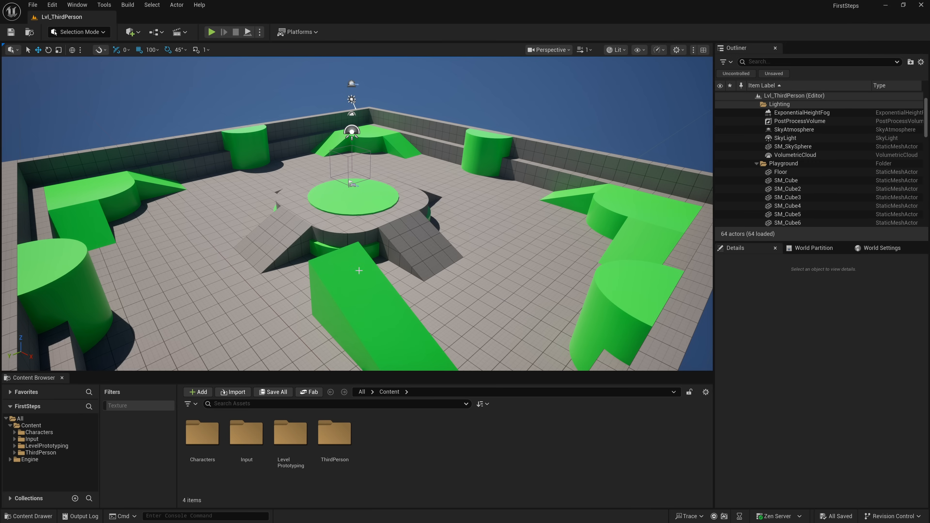
- Move the front green ramp SM_Ramp2 across the floor to about X 705, Y -237, and open the list of unsaved content
{"action": "left_click", "coordinate": [359, 271]}
{"action": "left_click_drag", "start_coordinate": [301, 323], "coordinate": [437, 264]}
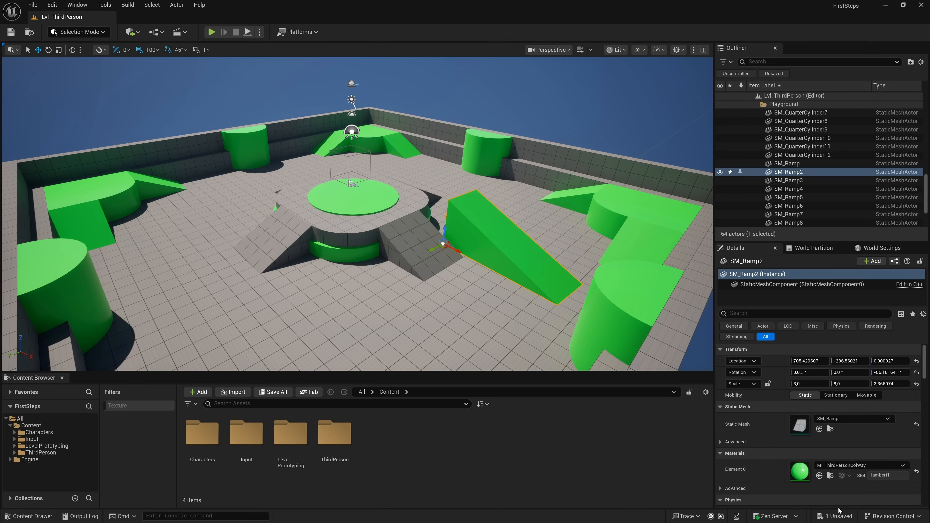
{"action": "left_click", "coordinate": [835, 516]}
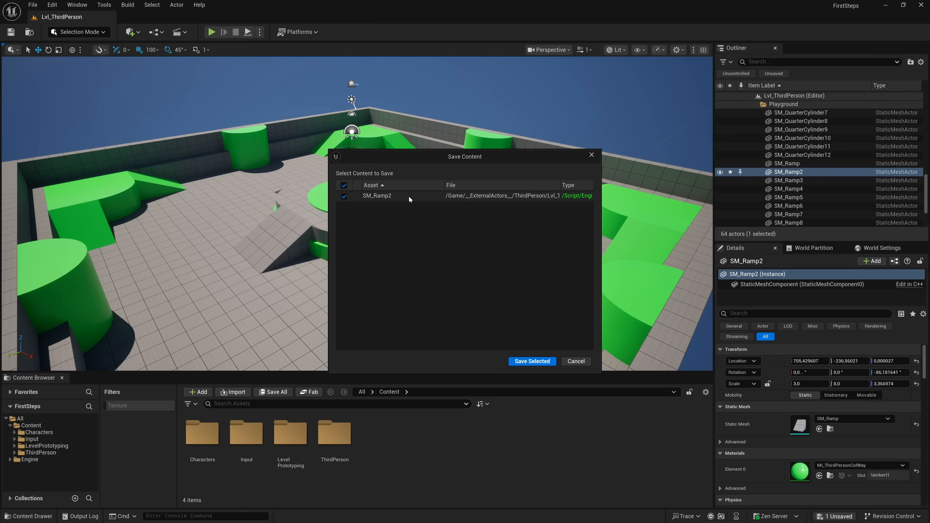
- Save the selected unsaved SM_Ramp2 actor, and look over the import, export and project commands
{"action": "left_click", "coordinate": [523, 359]}
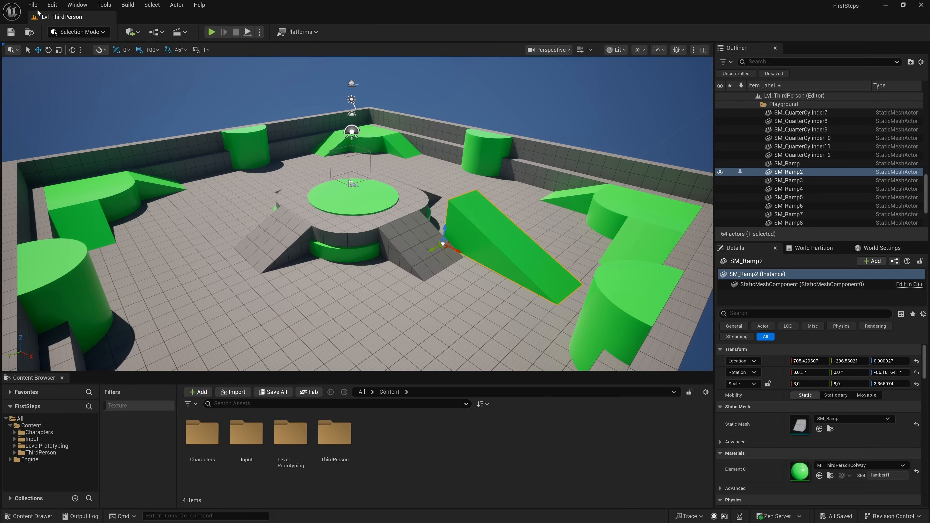
{"action": "left_click", "coordinate": [32, 5]}
{"action": "mouse_move", "coordinate": [62, 70]}
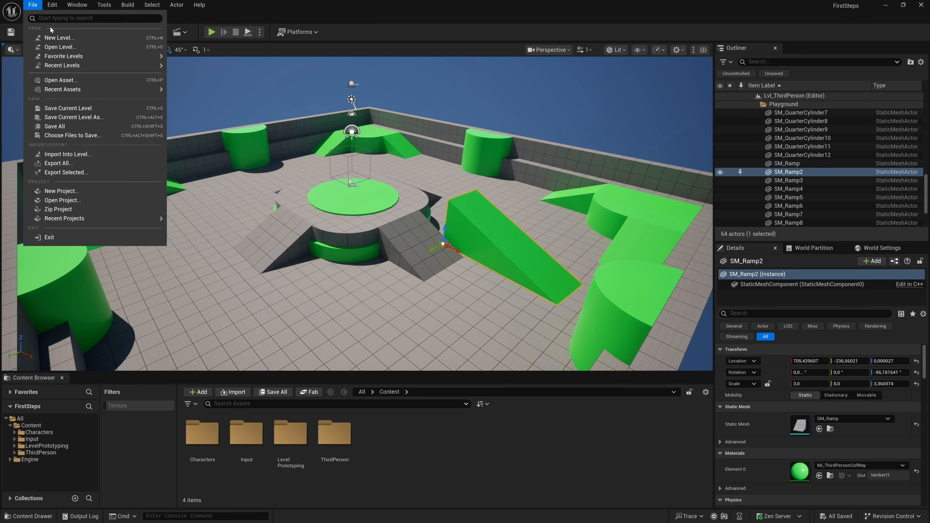
- Undo the last move of SM_Ramp2, and redo it
{"action": "mouse_move", "coordinate": [52, 5]}
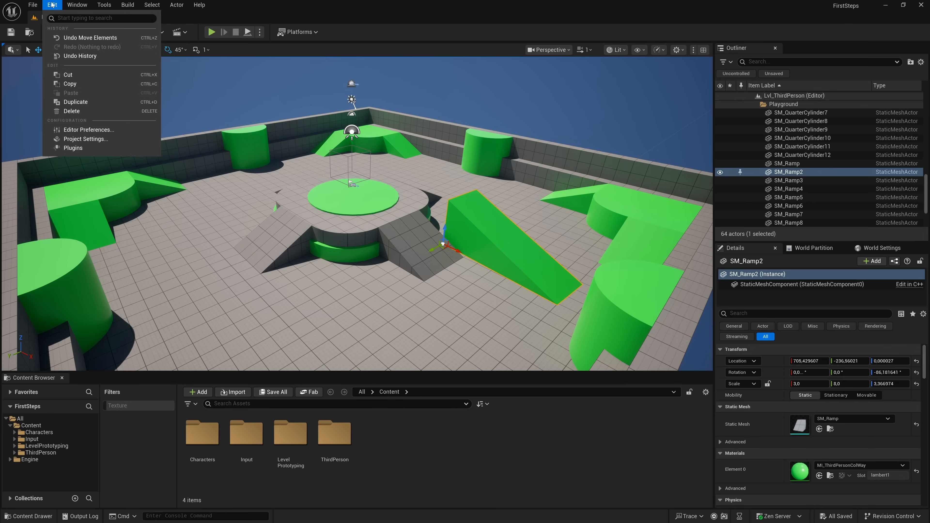
{"action": "left_click", "coordinate": [72, 38]}
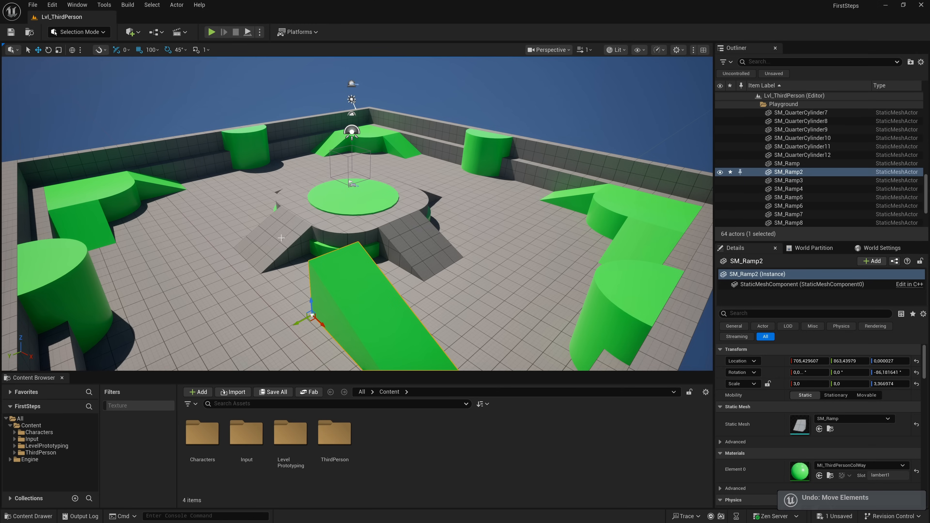
{"action": "left_click", "coordinate": [52, 5]}
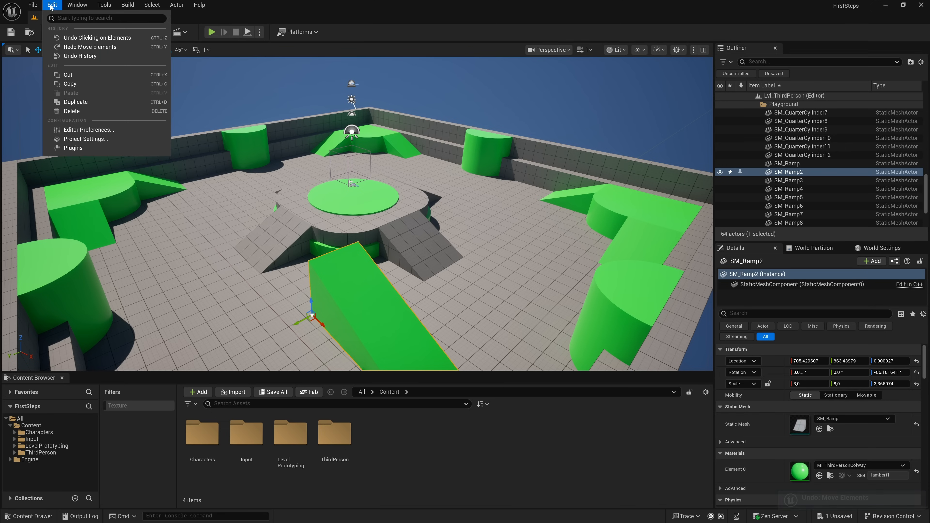
{"action": "left_click", "coordinate": [78, 47]}
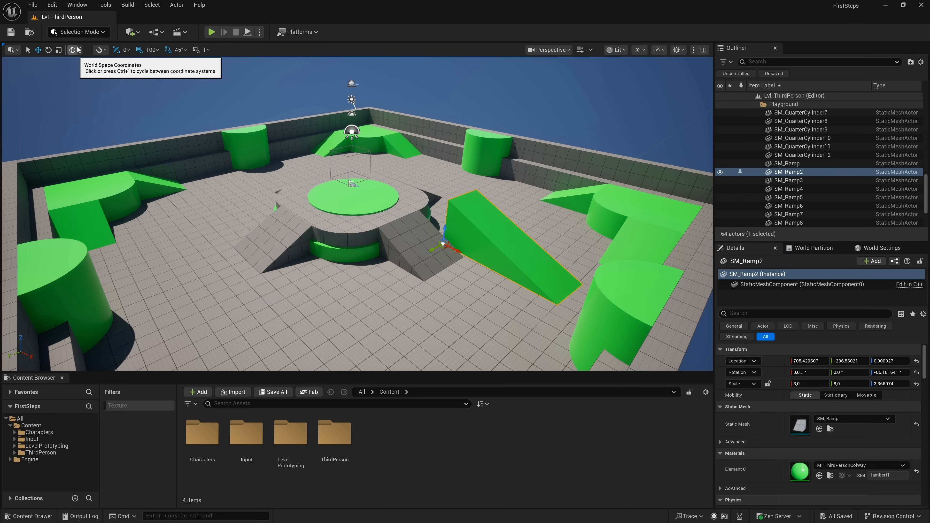
- Look over the editing commands, and move the SM_Ramp2 ramp along the X axis to about X 1005
{"action": "left_click", "coordinate": [53, 6]}
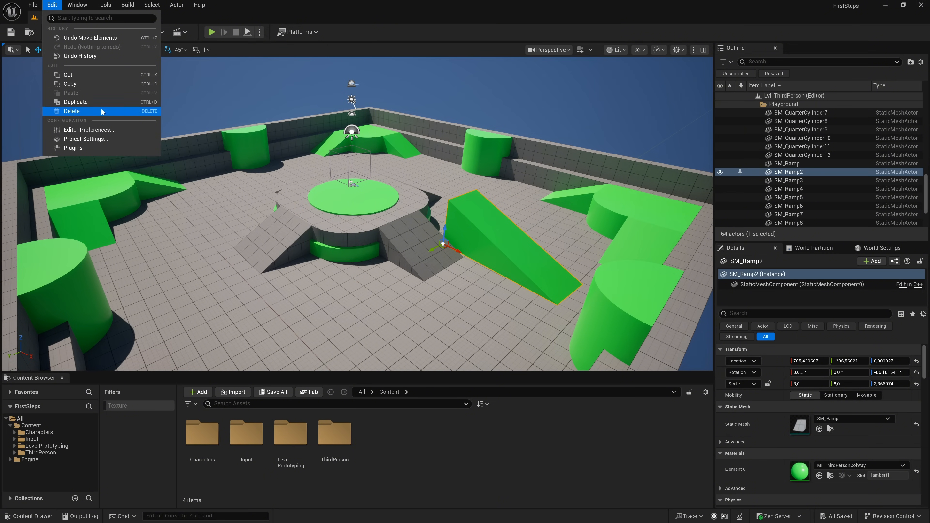
{"action": "right_click_drag", "start_coordinate": [376, 166], "coordinate": [101, 151]}
{"action": "key", "text": "w"}
{"action": "key", "text": "d"}
{"action": "key", "text": "a"}
{"action": "left_click_drag", "start_coordinate": [369, 311], "coordinate": [376, 248]}
{"action": "right_click_drag", "start_coordinate": [342, 206], "coordinate": [309, 189]}
{"action": "key", "text": "d"}
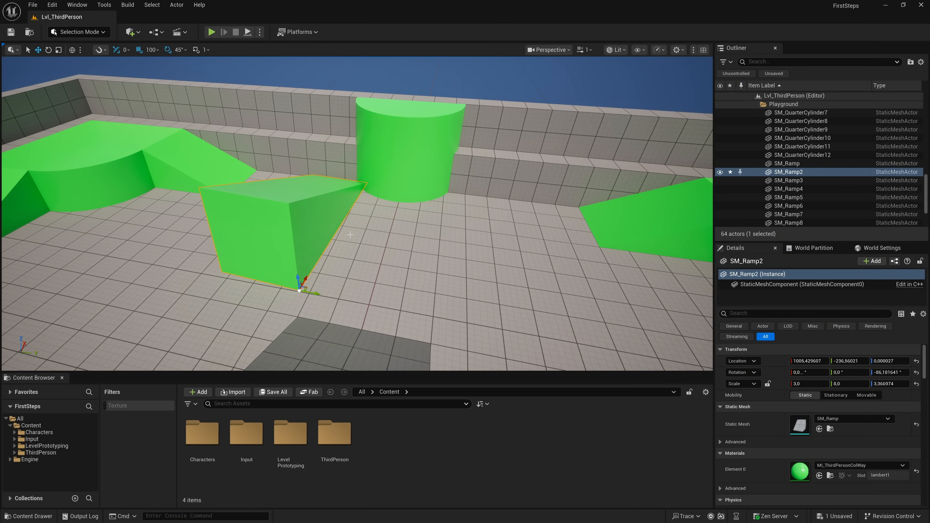
- Duplicate SM_Ramp2 and move the copy beside it to about X 1005, Y 163
{"action": "key", "text": "ctrl+d"}
{"action": "left_click_drag", "start_coordinate": [314, 293], "coordinate": [476, 295]}
{"action": "right_click_drag", "start_coordinate": [484, 293], "coordinate": [422, 300]}
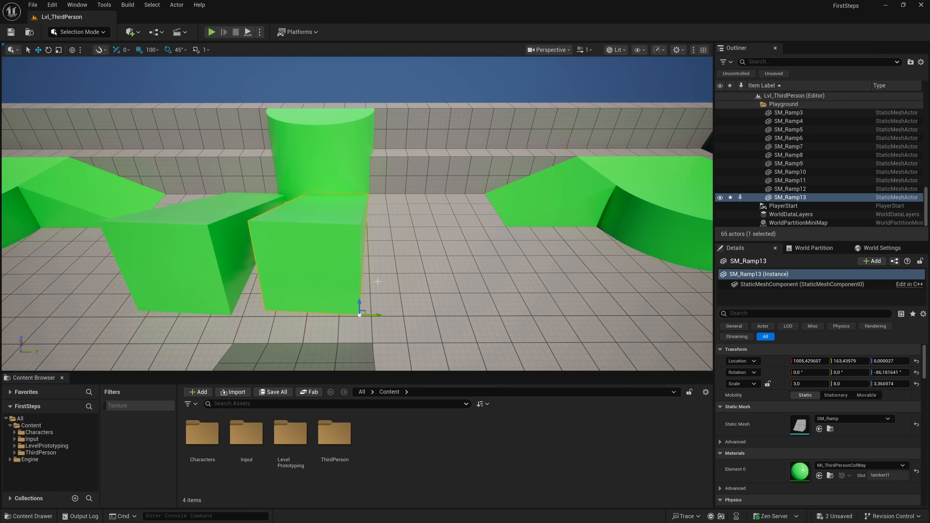
- Paste a further copy of the ramp, placed at about X 1005, Y 563, and delete it
{"action": "key", "text": "ctrl+v"}
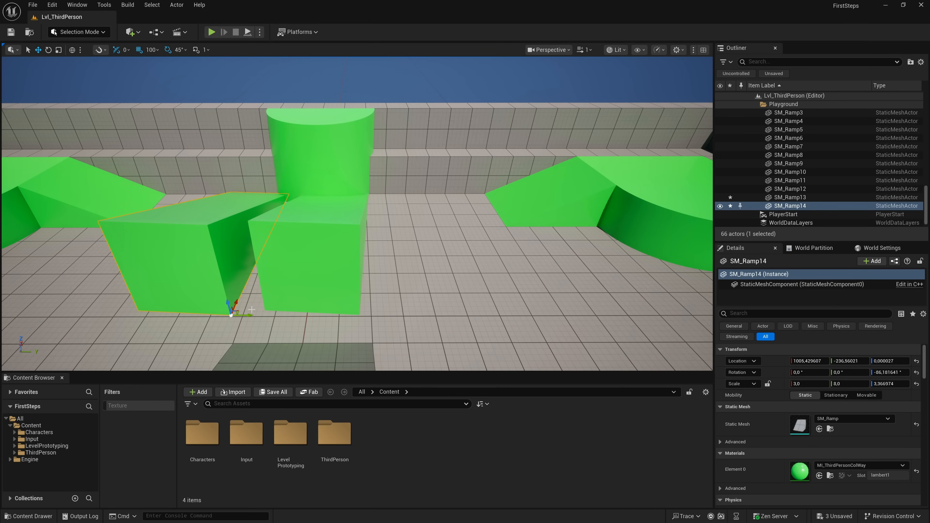
{"action": "left_click_drag", "start_coordinate": [243, 315], "coordinate": [504, 314]}
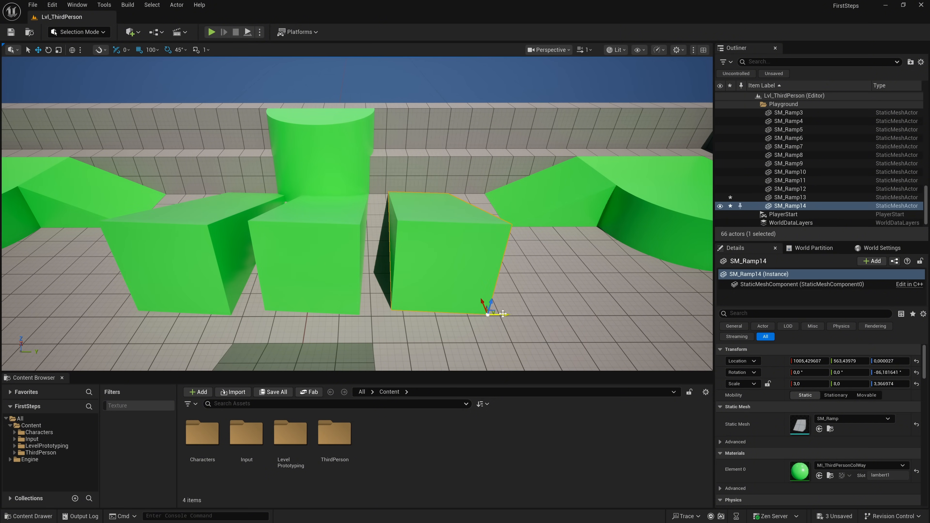
{"action": "key", "text": "Delete"}
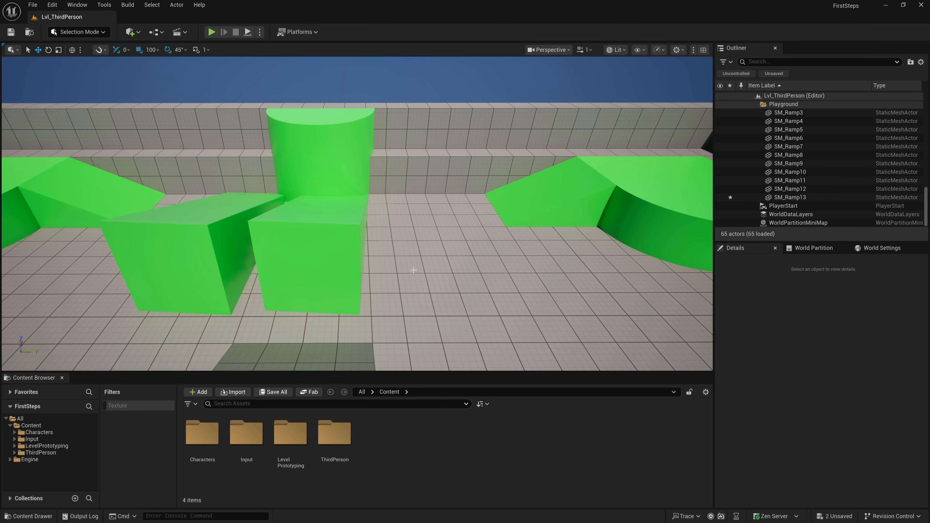
- Delete SM_Ramp2 and its copy SM_Ramp13 together, and undo the deletion
{"action": "left_click", "coordinate": [355, 260]}
{"action": "left_click", "coordinate": [214, 245], "text": "ctrl"}
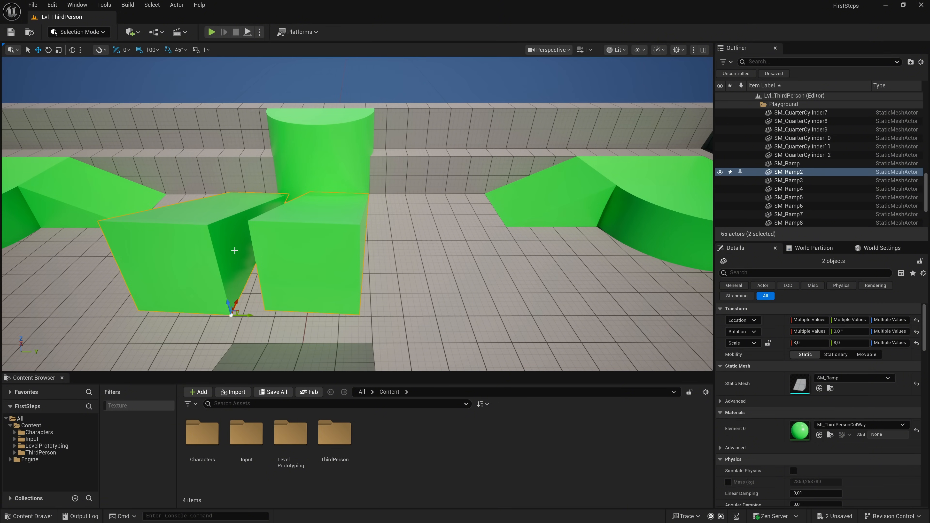
{"action": "key", "text": "Delete"}
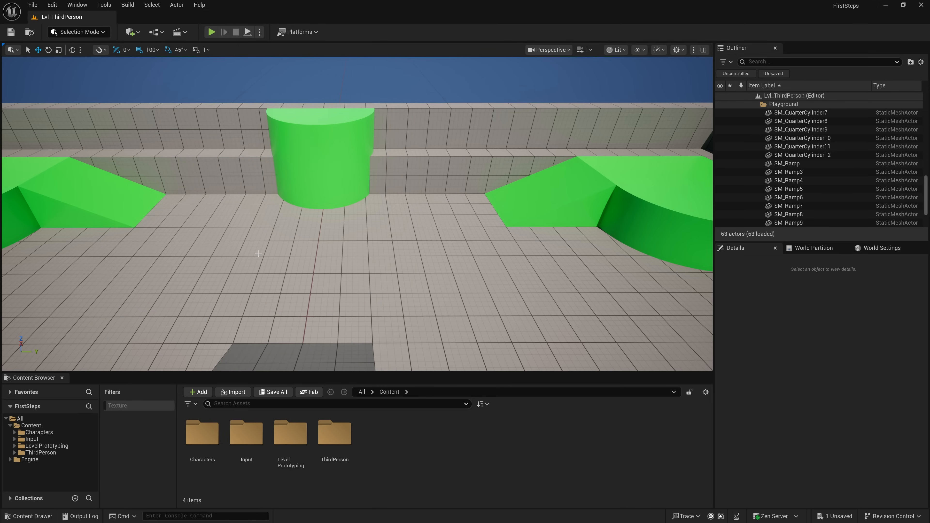
{"action": "key", "text": "ctrl+z"}
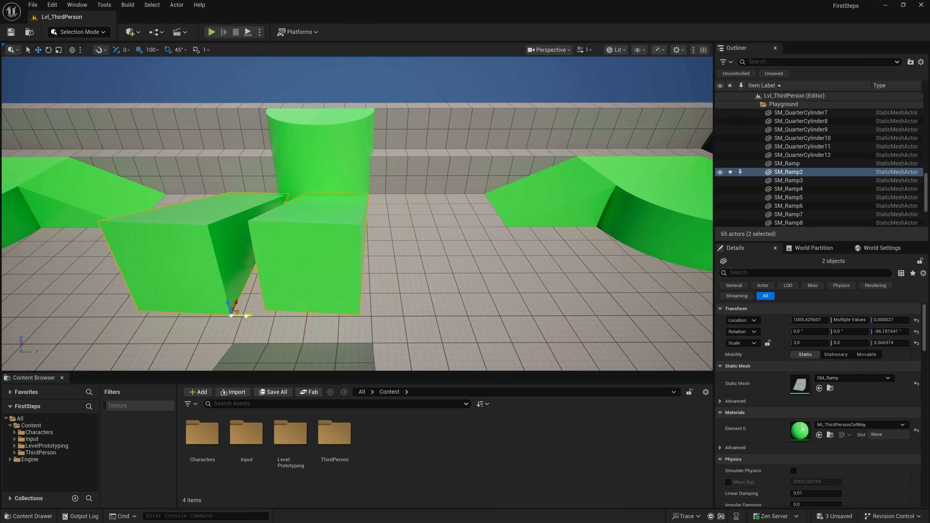
- Duplicate the selected pair of ramps twice across the floor, placing the last pair at about X 305
{"action": "left_click_drag", "start_coordinate": [246, 315], "coordinate": [513, 366], "text": "alt"}
{"action": "right_click_drag", "start_coordinate": [399, 300], "coordinate": [407, 289]}
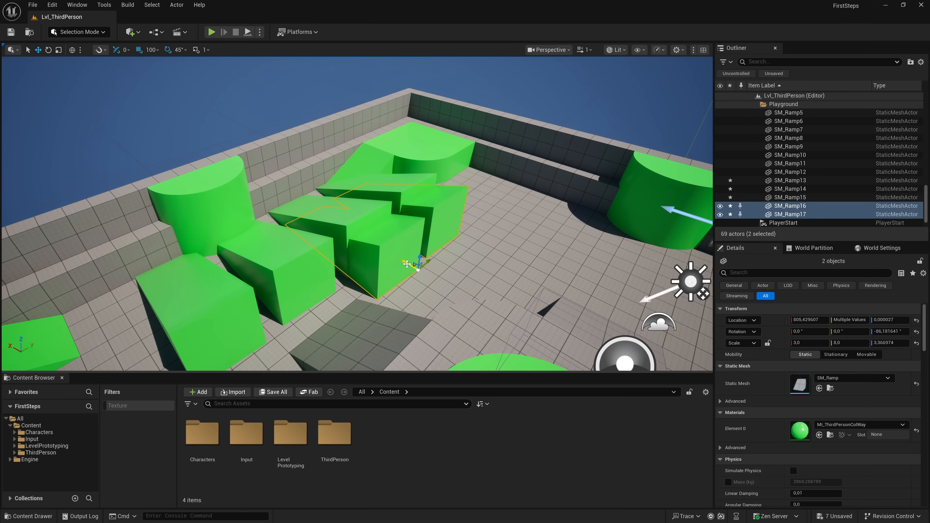
{"action": "left_click_drag", "start_coordinate": [408, 264], "coordinate": [503, 312]}
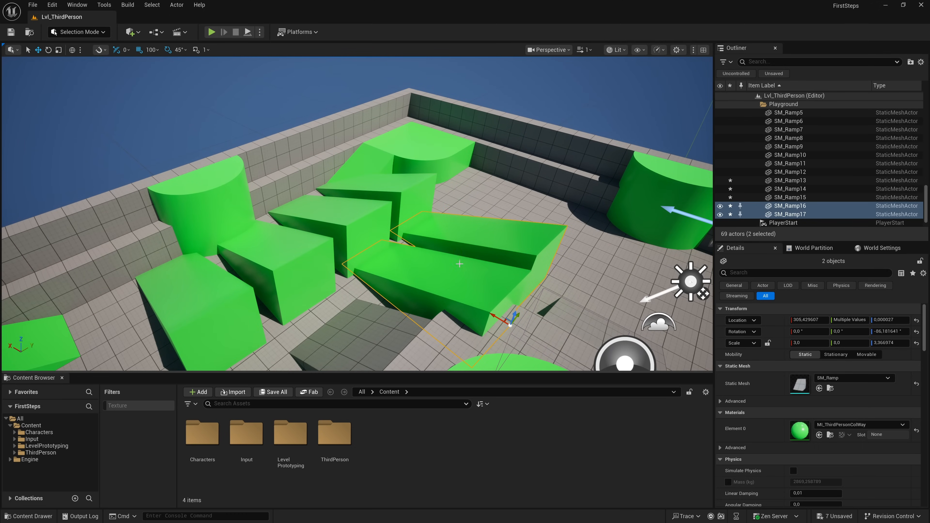
- Select the five ramp copies SM_Ramp13 to SM_Ramp17 together, and delete them
{"action": "left_click", "coordinate": [419, 198], "text": "ctrl"}
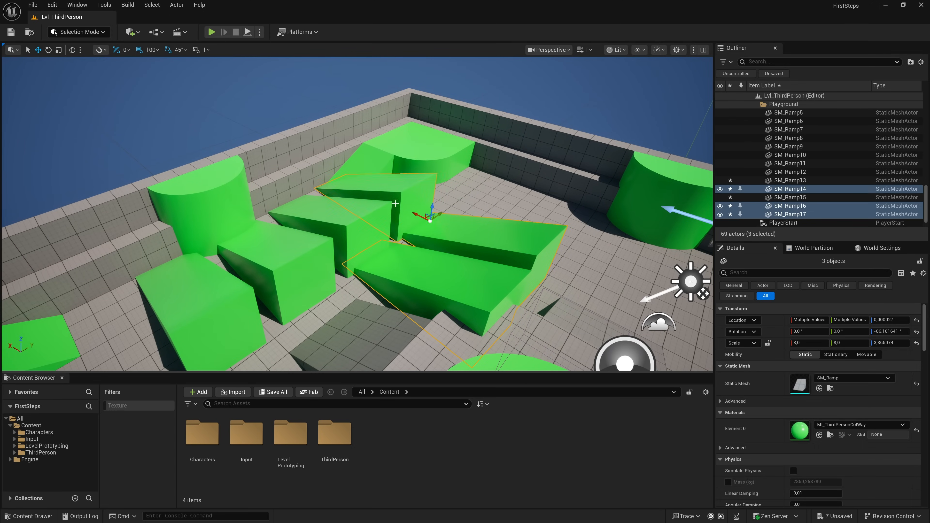
{"action": "left_click", "coordinate": [295, 255], "text": "ctrl"}
{"action": "left_click", "coordinate": [325, 224], "text": "ctrl"}
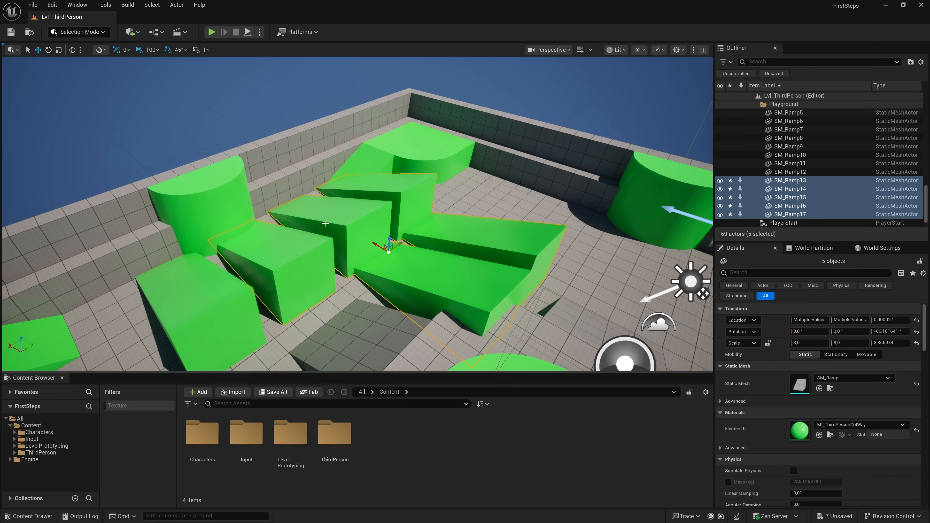
{"action": "key", "text": "Delete"}
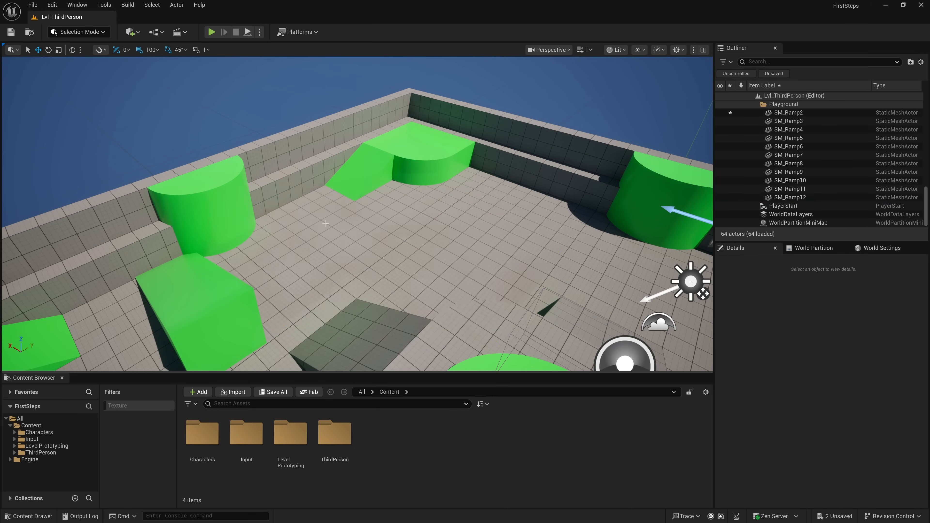
- Duplicate SM_Ramp2 into two further ramps in a row, at about X 1105, Y 263 and X 1205, Y 563
{"action": "right_click_drag", "start_coordinate": [368, 242], "coordinate": [216, 218]}
{"action": "key", "text": "d"}
{"action": "key", "text": "w"}
{"action": "key", "text": "s"}
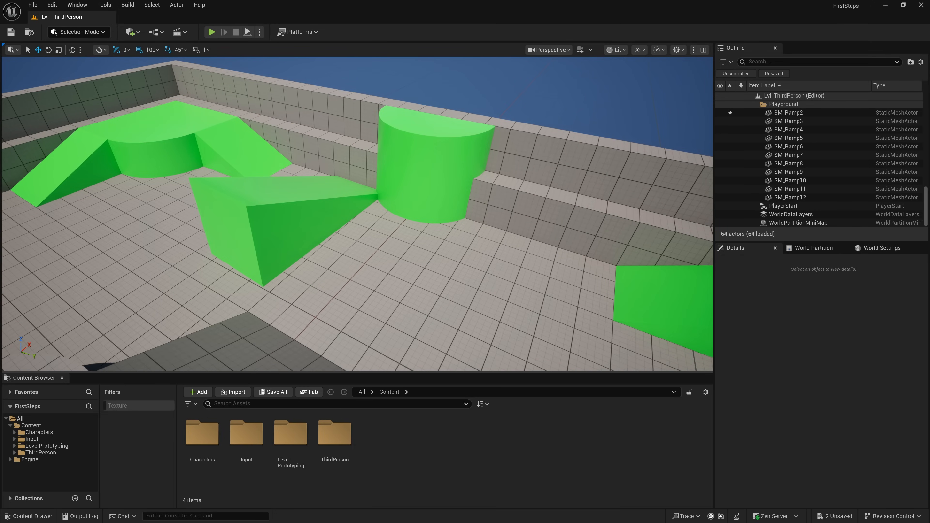
{"action": "left_click", "coordinate": [274, 223]}
{"action": "key", "text": "ctrl+d"}
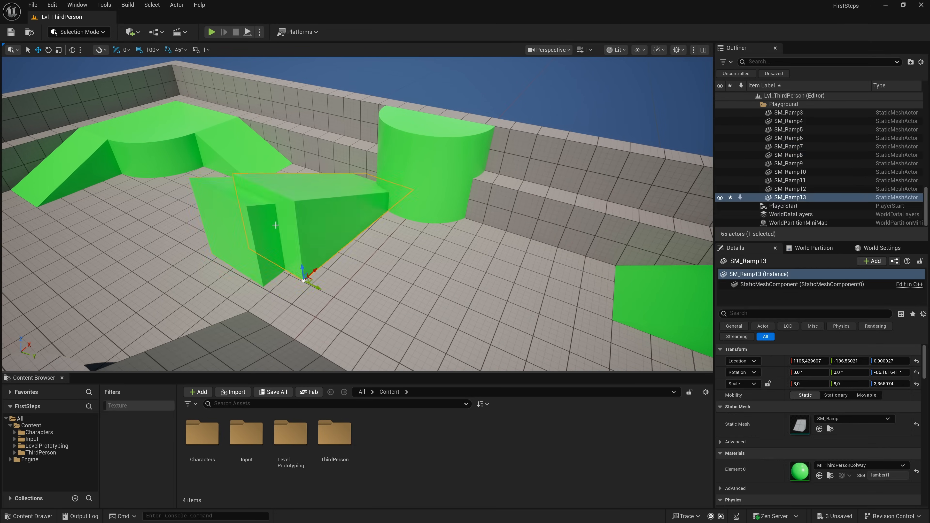
{"action": "left_click_drag", "start_coordinate": [314, 286], "coordinate": [427, 322]}
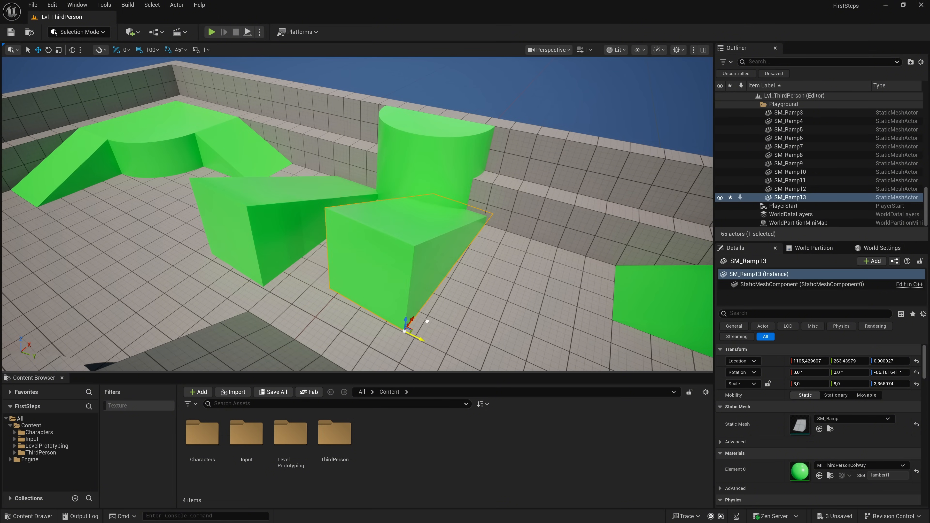
{"action": "key", "text": "ctrl+d"}
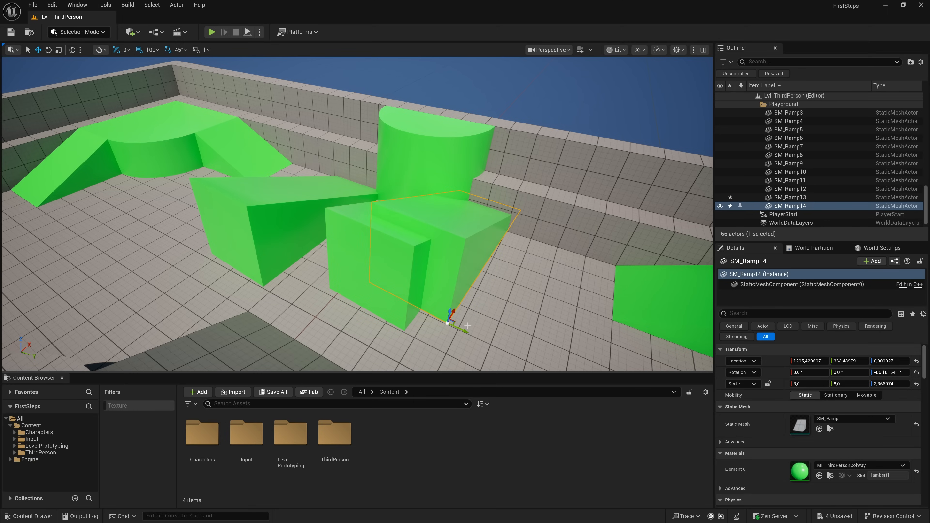
{"action": "left_click_drag", "start_coordinate": [463, 329], "coordinate": [596, 303]}
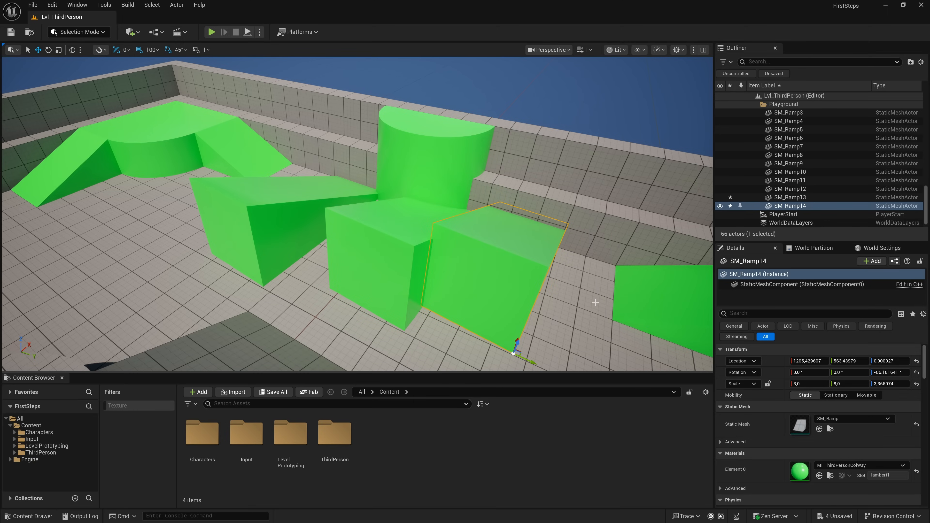
- Select all three neighbouring ramps, duplicate them together, and move the copies forward across the floor
{"action": "left_click", "coordinate": [384, 276], "text": "ctrl"}
{"action": "left_click", "coordinate": [271, 228], "text": "ctrl"}
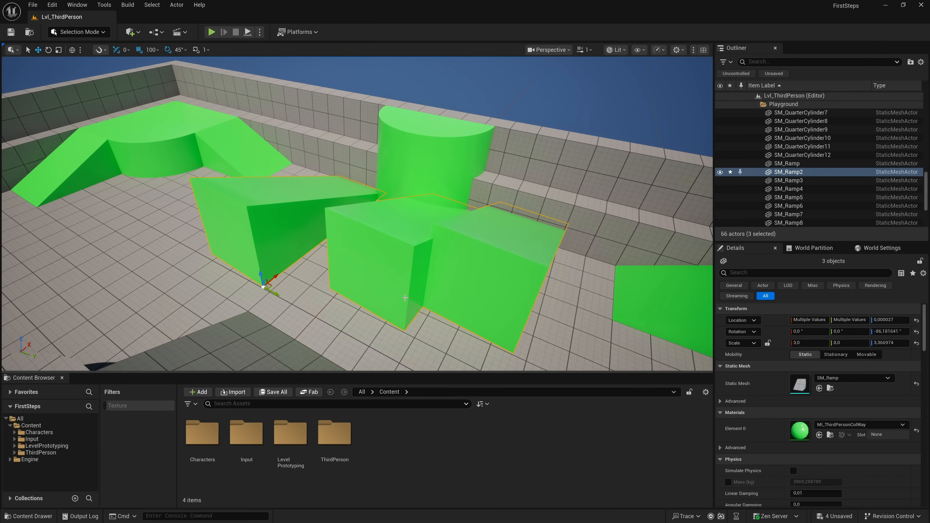
{"action": "key", "text": "ctrl+d"}
{"action": "left_click_drag", "start_coordinate": [304, 280], "coordinate": [160, 340]}
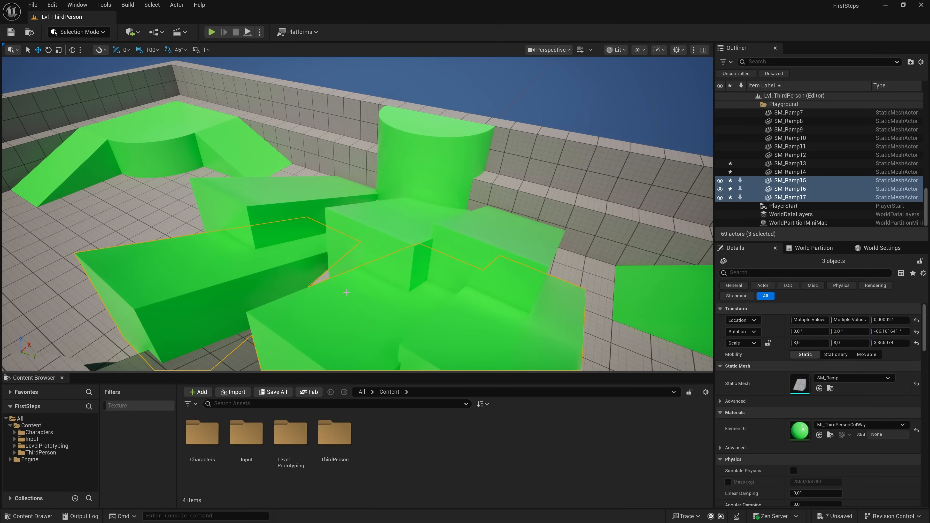
- Remove the three new ramp copies, and also the two duplicates beside SM_Ramp2
{"action": "key", "text": "Delete"}
{"action": "left_click", "coordinate": [406, 282]}
{"action": "key", "text": "Delete"}
{"action": "left_click", "coordinate": [489, 277]}
{"action": "key", "text": "Delete"}
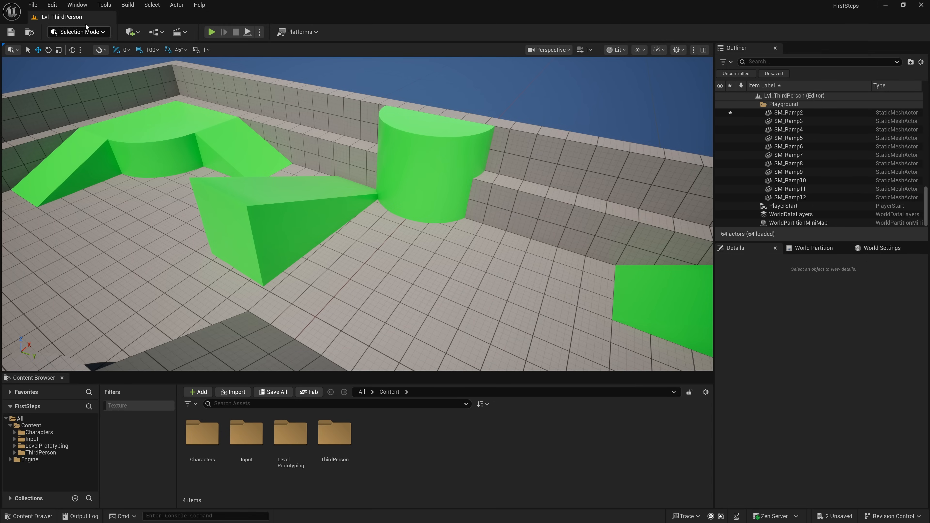
- Examine the Appearance settings and available themes in the Editor Preferences, and close the preferences
{"action": "left_click", "coordinate": [55, 5]}
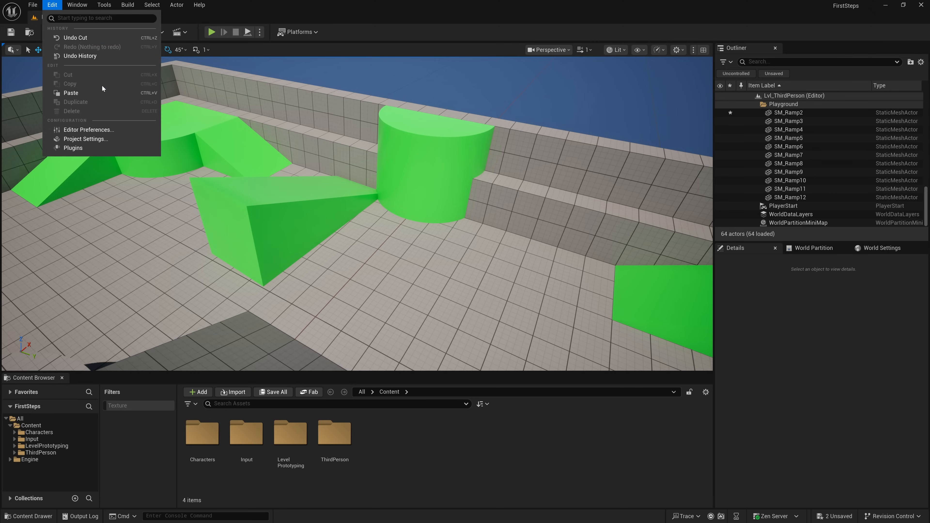
{"action": "left_click", "coordinate": [100, 131]}
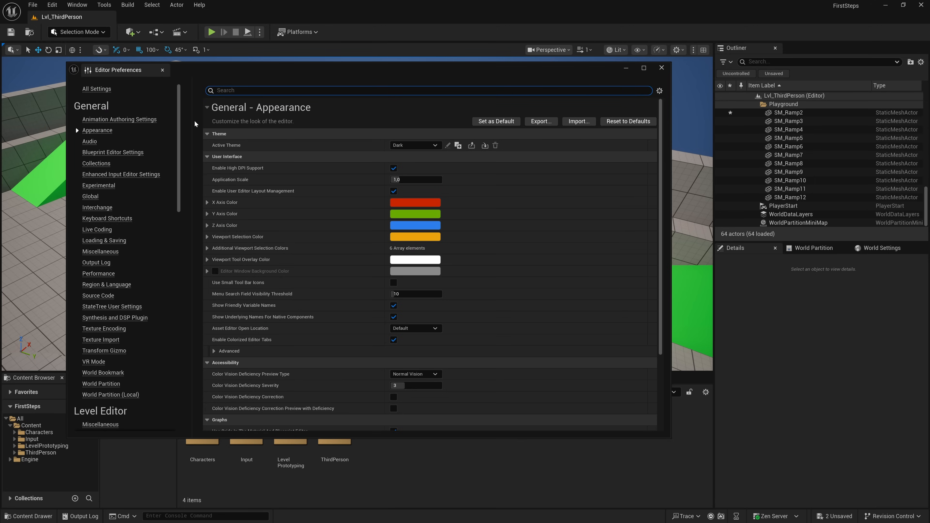
{"action": "left_click", "coordinate": [436, 146]}
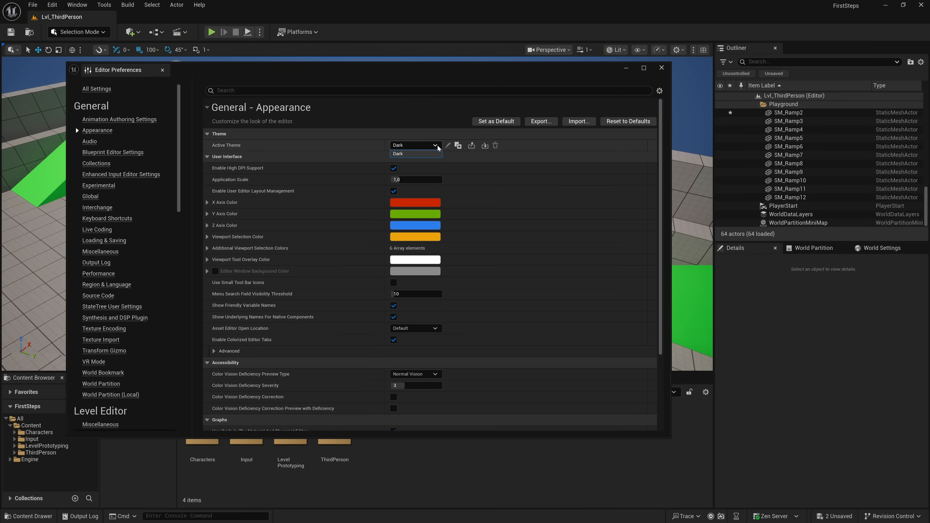
{"action": "left_click", "coordinate": [437, 146]}
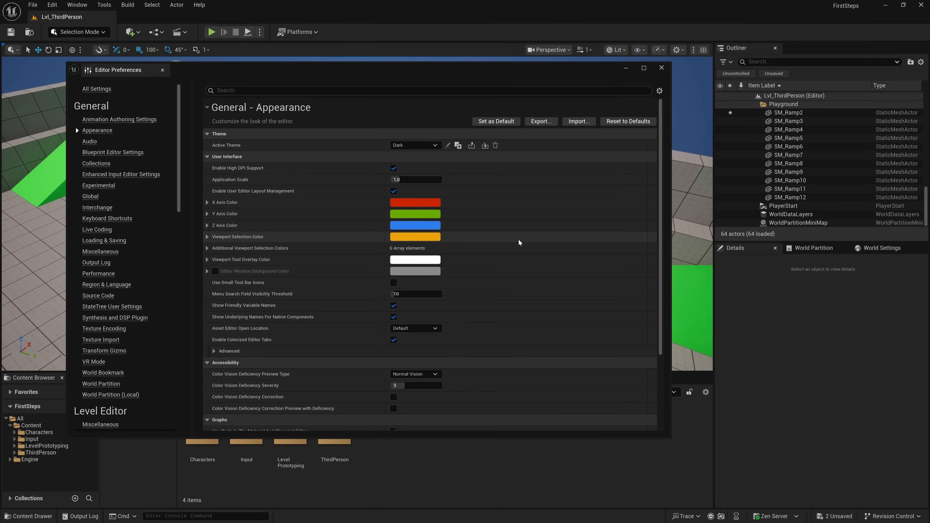
{"action": "scroll", "coordinate": [521, 237], "scroll_direction": "down", "scroll_amount": 3}
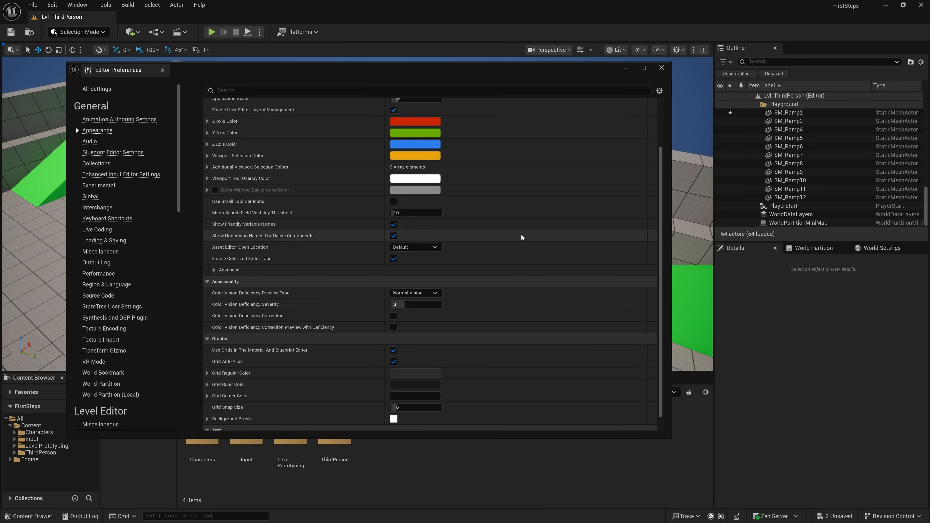
{"action": "scroll", "coordinate": [522, 236], "scroll_direction": "up", "scroll_amount": 5}
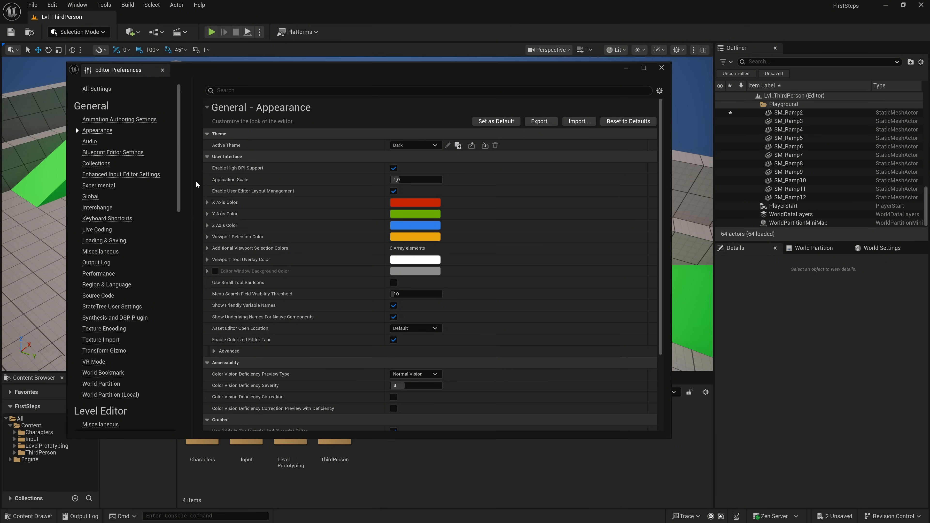
{"action": "left_click", "coordinate": [662, 68]}
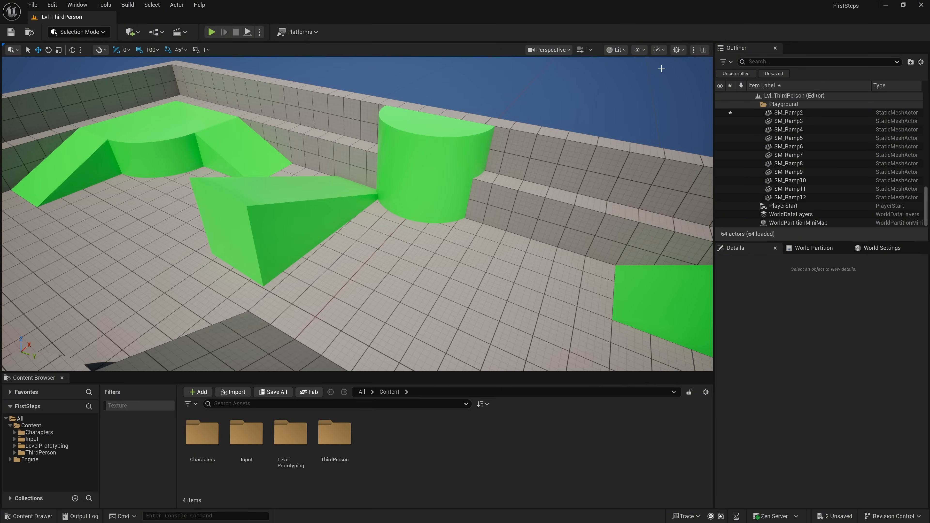
- Examine the GameplayTags and Maps & Modes pages in the Project Settings, and close the settings
{"action": "left_click", "coordinate": [55, 6]}
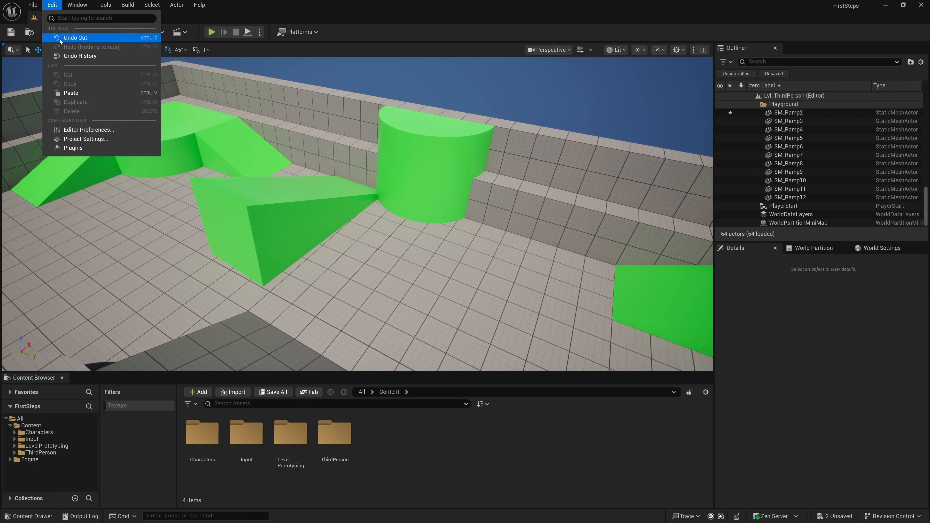
{"action": "left_click", "coordinate": [82, 138]}
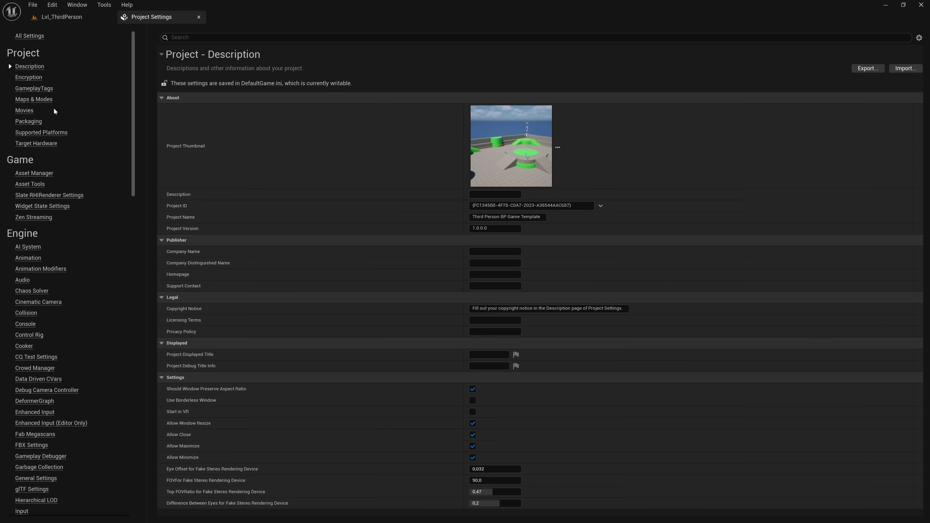
{"action": "left_click", "coordinate": [31, 92]}
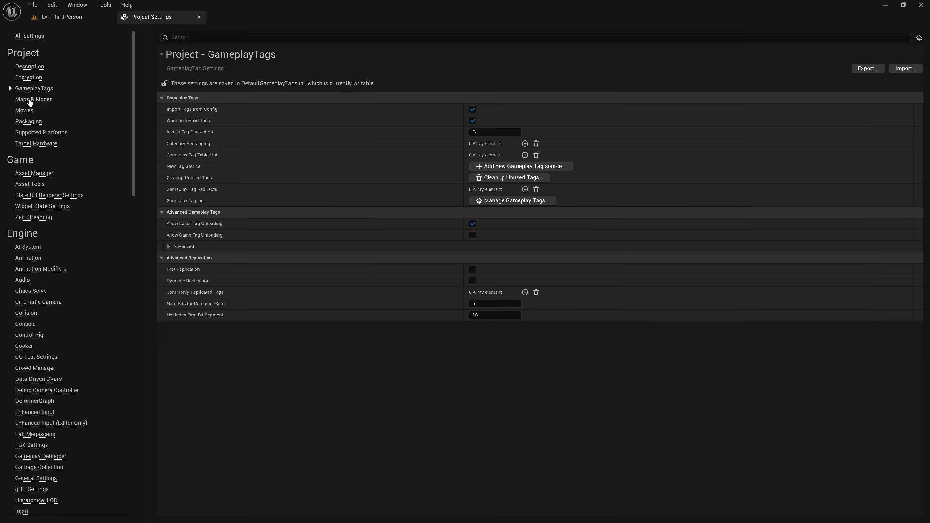
{"action": "left_click", "coordinate": [29, 101]}
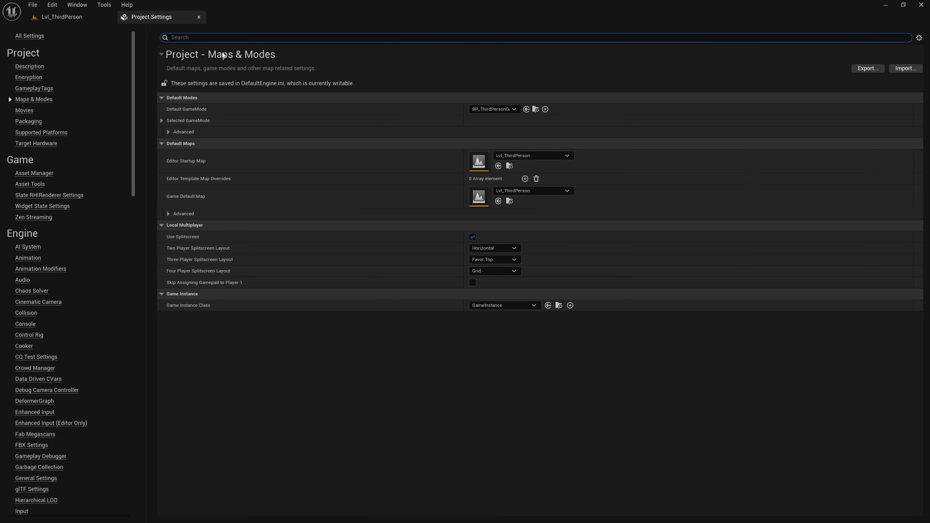
{"action": "left_click", "coordinate": [198, 17]}
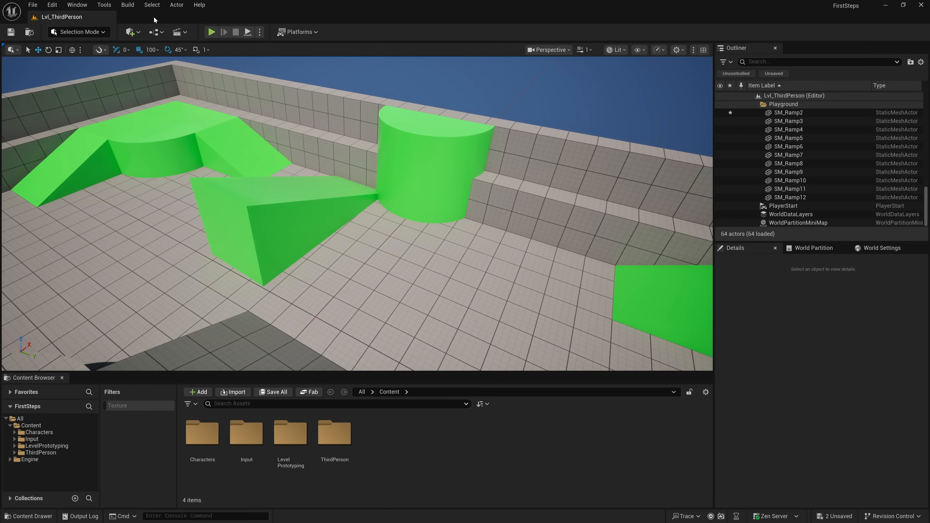
- Search the plugins for "pose sea", and switch the Pose Search plugin on and back off
{"action": "left_click", "coordinate": [52, 5]}
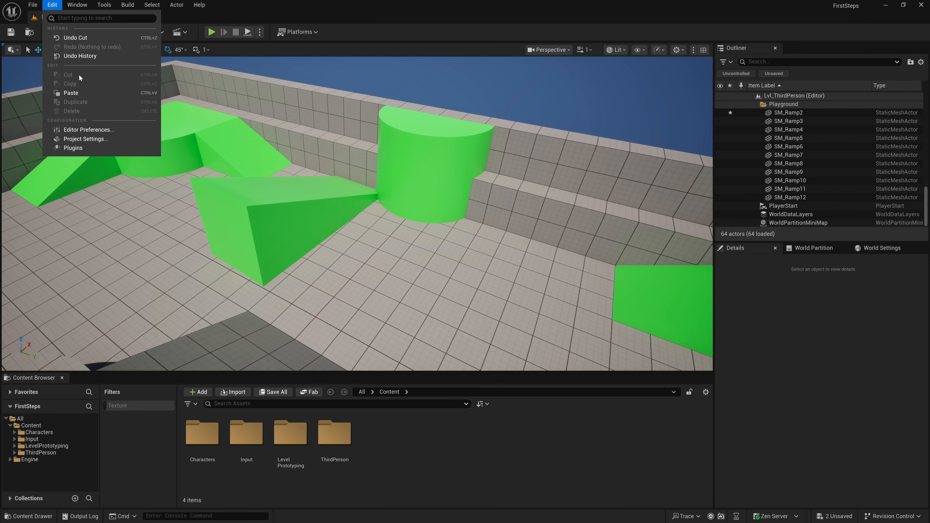
{"action": "left_click", "coordinate": [95, 148]}
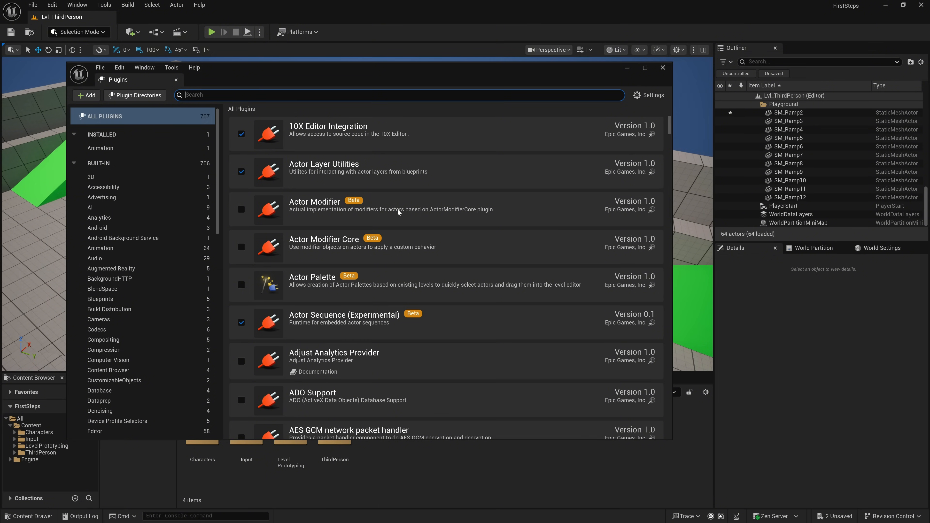
{"action": "type", "text": "pose sea"}
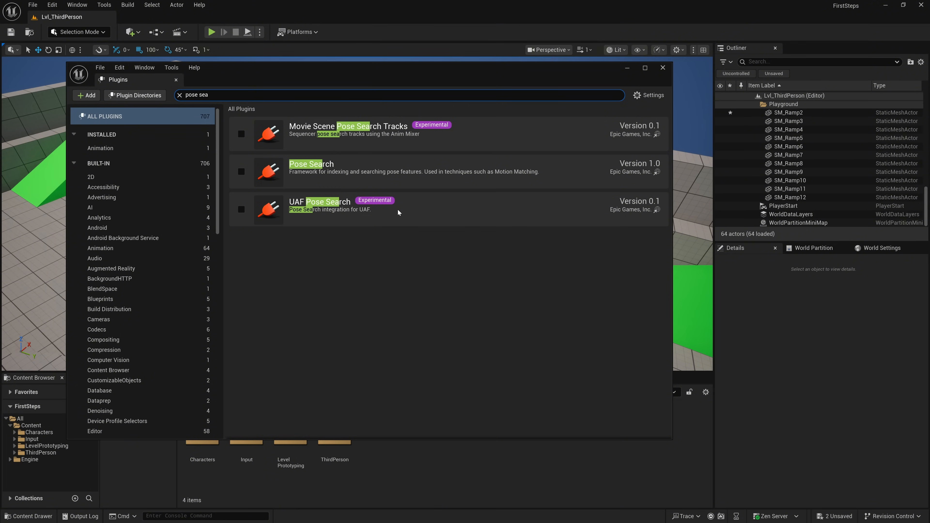
{"action": "left_click", "coordinate": [241, 172]}
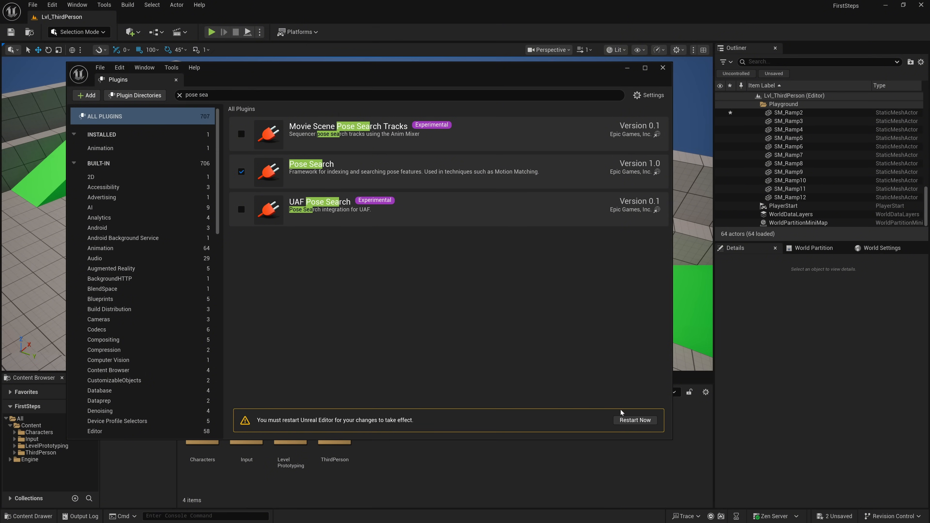
{"action": "left_click", "coordinate": [241, 172]}
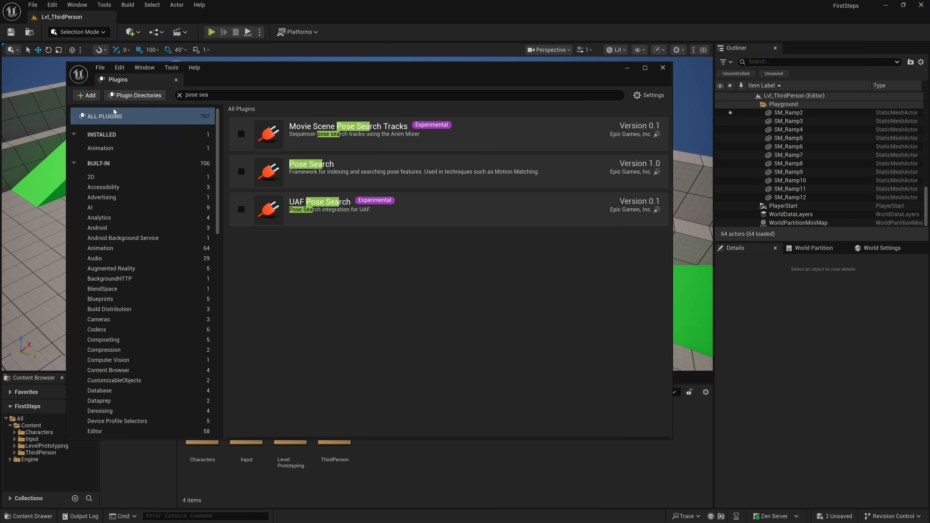
- View the templates available for creating a new plugin, and close the plugin windows without creating one
{"action": "left_click", "coordinate": [93, 96]}
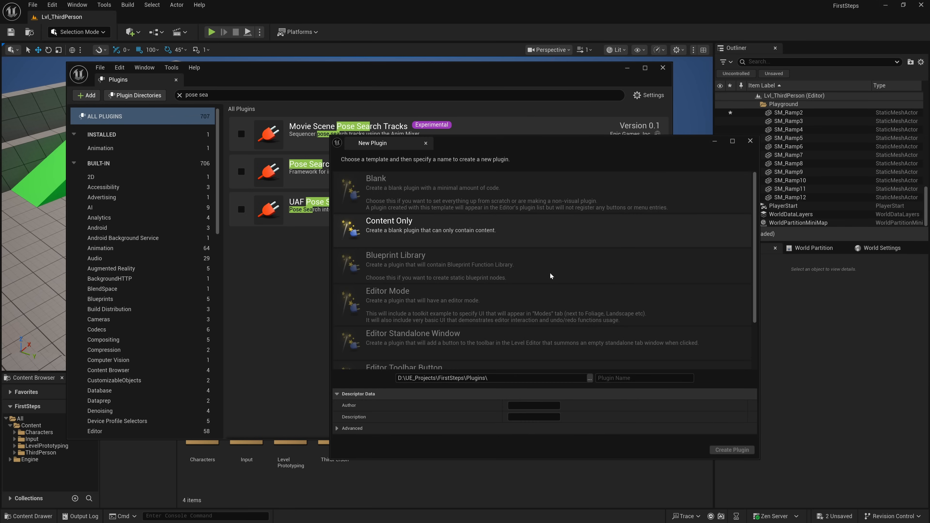
{"action": "left_click", "coordinate": [750, 141]}
{"action": "left_click", "coordinate": [662, 68]}
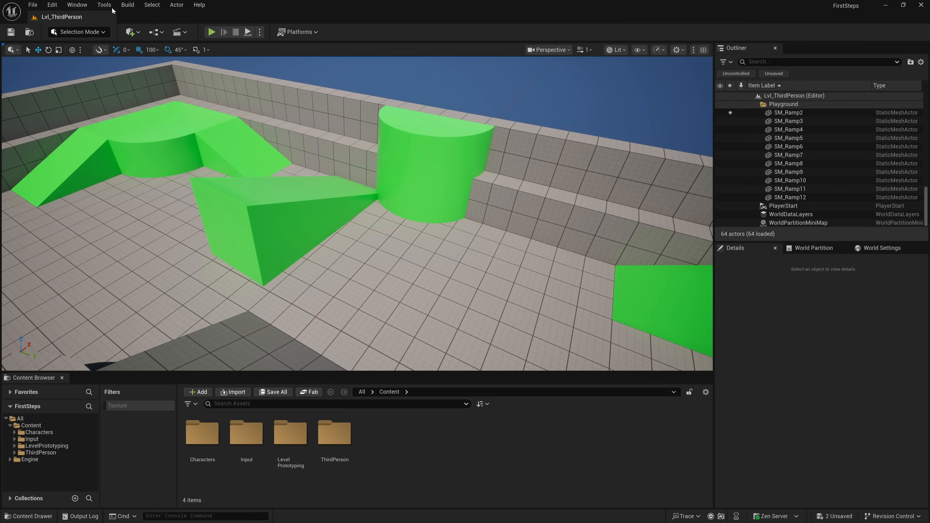
- View the parent class choices for a new C++ class, and cancel without creating the class
{"action": "left_click", "coordinate": [104, 5]}
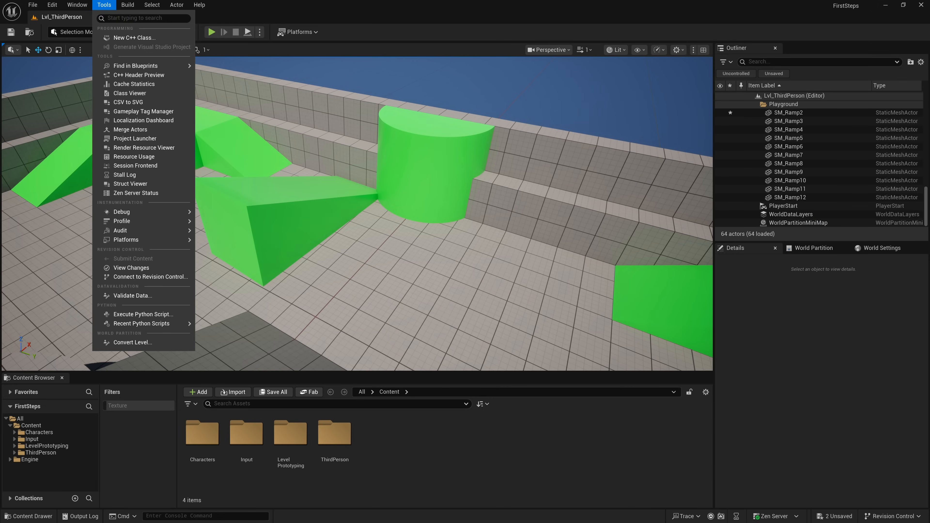
{"action": "left_click", "coordinate": [148, 38]}
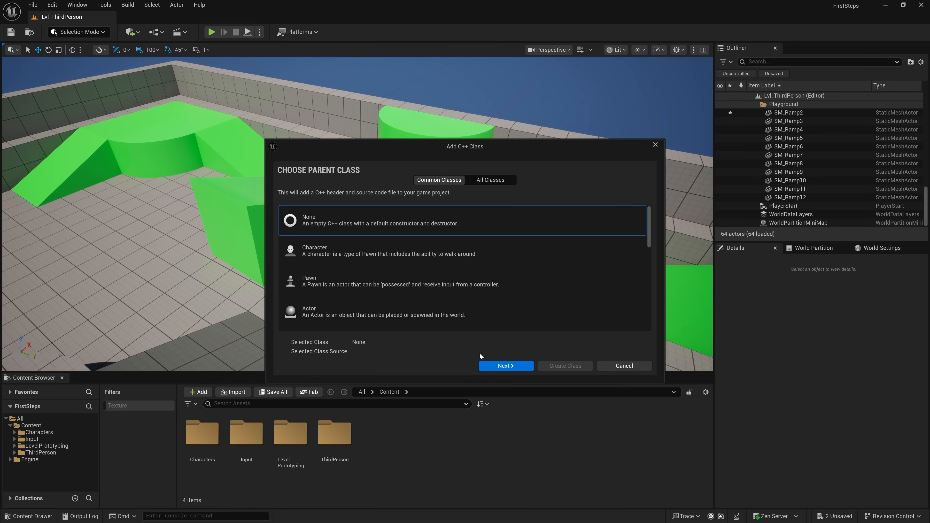
{"action": "left_click", "coordinate": [626, 366]}
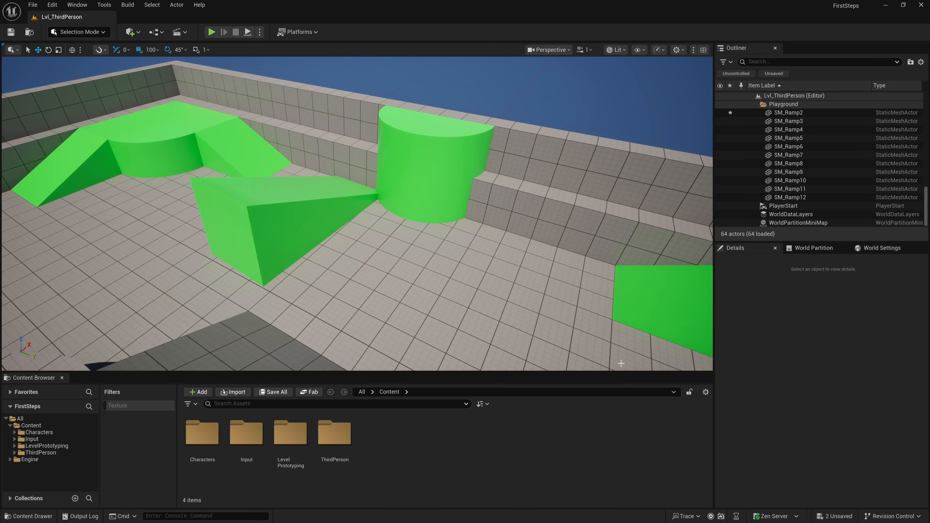
- Inspect the Blueprint Debugger's data flow for BP_ThirdPersonCharacter, and close the debugger
{"action": "left_click", "coordinate": [99, 5]}
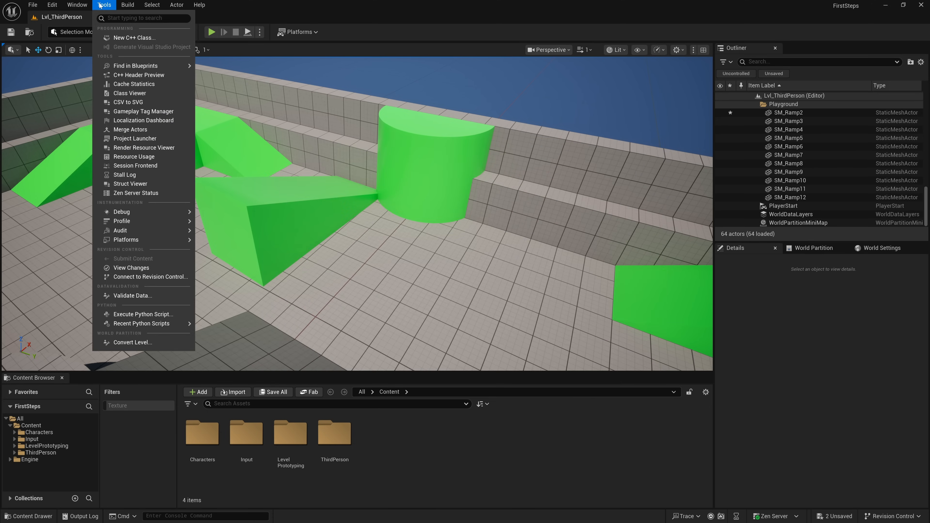
{"action": "mouse_move", "coordinate": [141, 66]}
{"action": "mouse_move", "coordinate": [150, 212]}
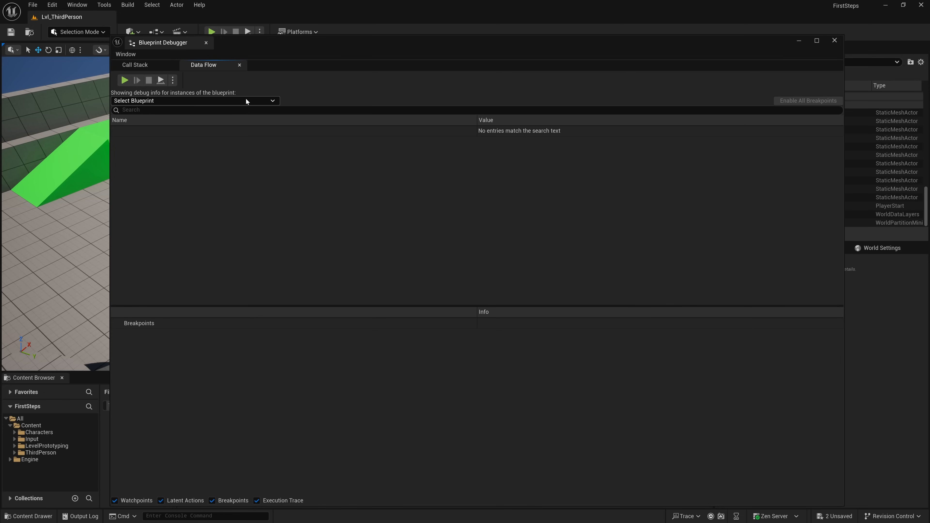
{"action": "left_click", "coordinate": [242, 99]}
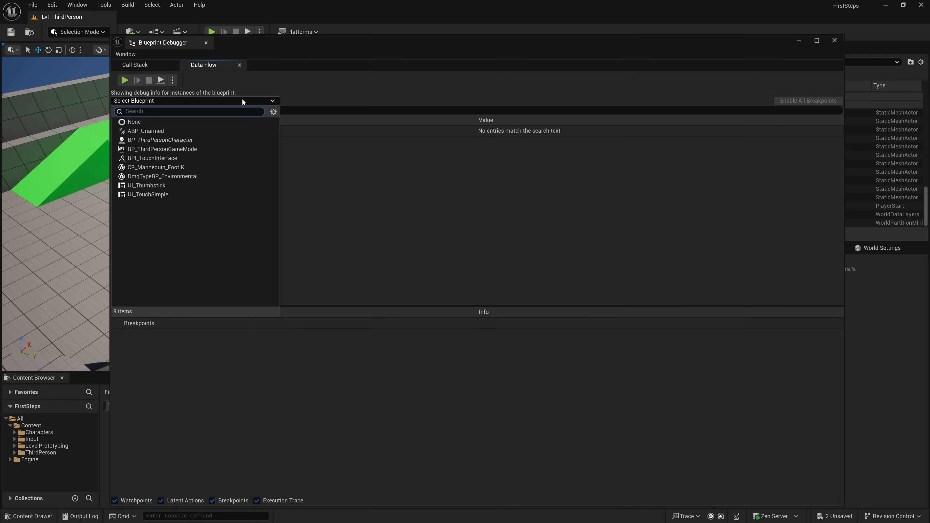
{"action": "left_click", "coordinate": [178, 141]}
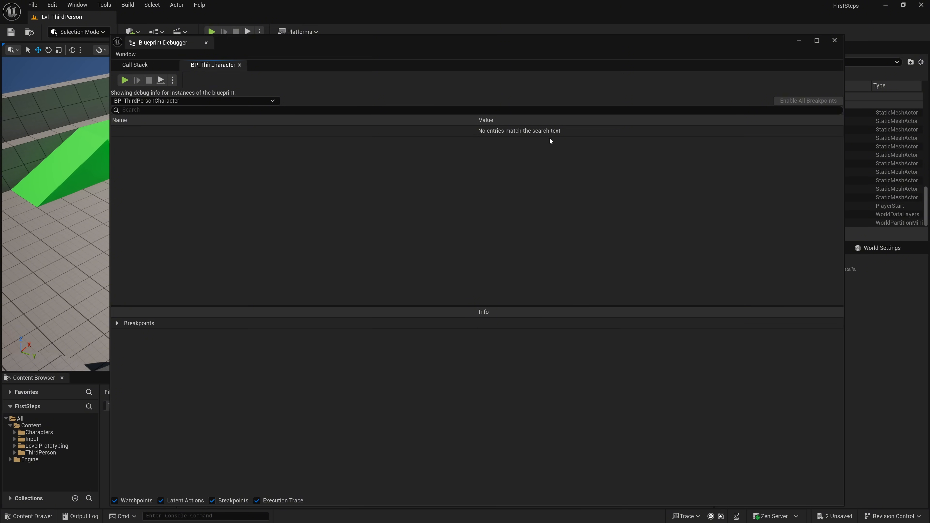
{"action": "left_click", "coordinate": [832, 39]}
- Review the default uncontrolled changelist and the unsaved assets, including SM_Ramp2, in View Changes, and close it
{"action": "left_click", "coordinate": [110, 6]}
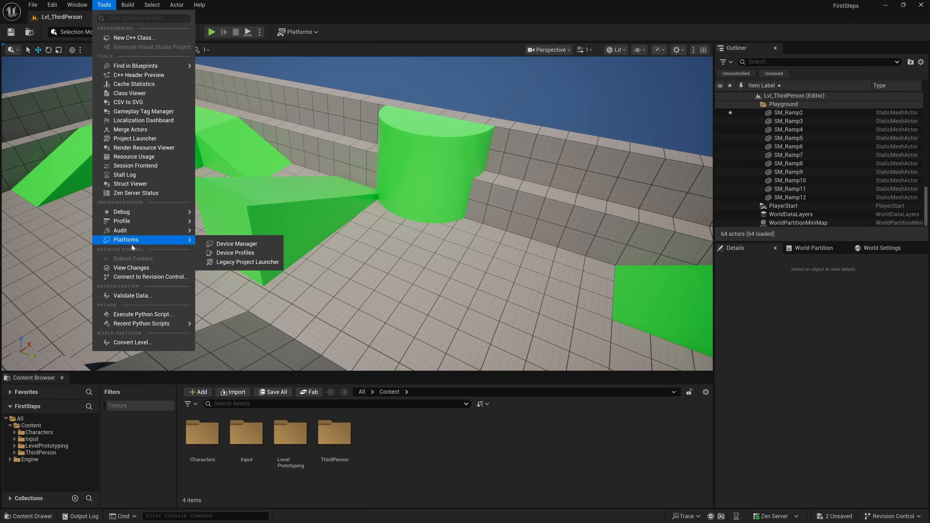
{"action": "left_click", "coordinate": [132, 267]}
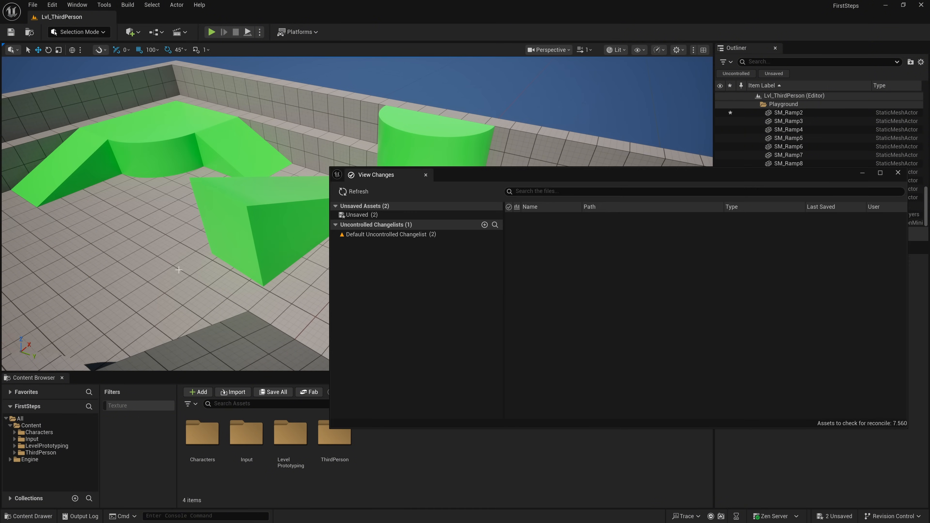
{"action": "left_click", "coordinate": [362, 235]}
{"action": "left_click", "coordinate": [363, 216]}
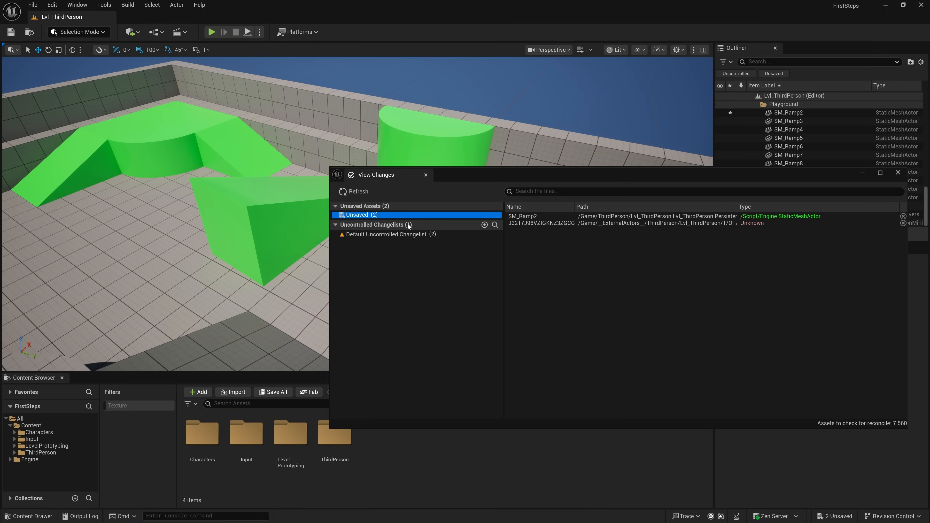
{"action": "left_click", "coordinate": [529, 218]}
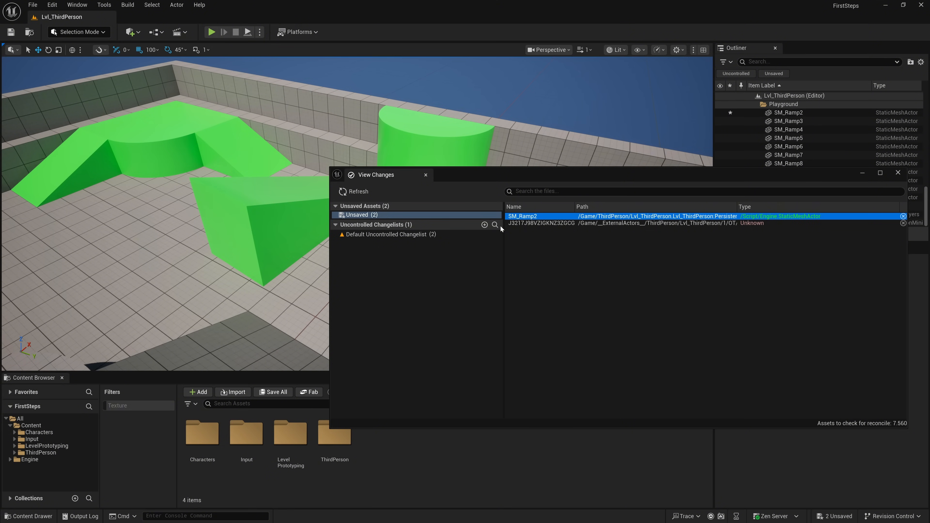
{"action": "left_click", "coordinate": [898, 172]}
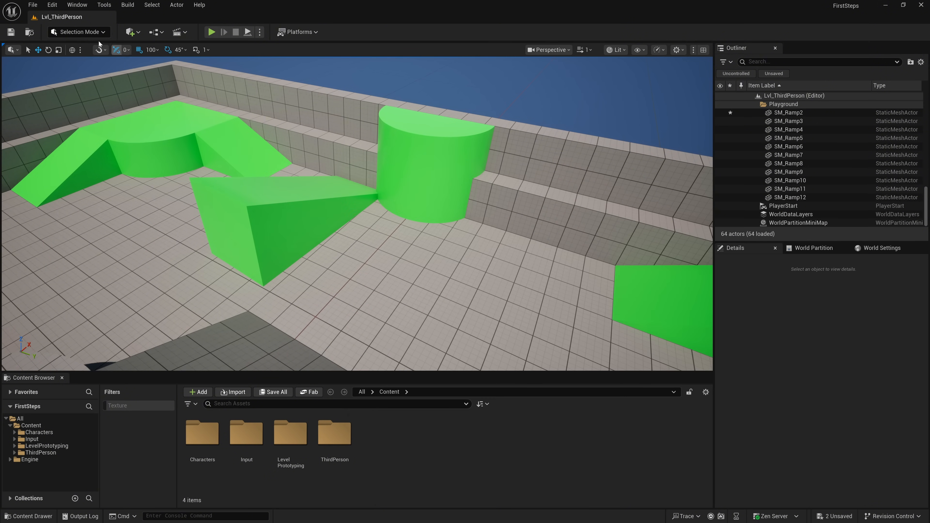
- Run a Map Check on the level and read the Asset Check and Map Check entries in the Message Log
{"action": "left_click", "coordinate": [104, 5]}
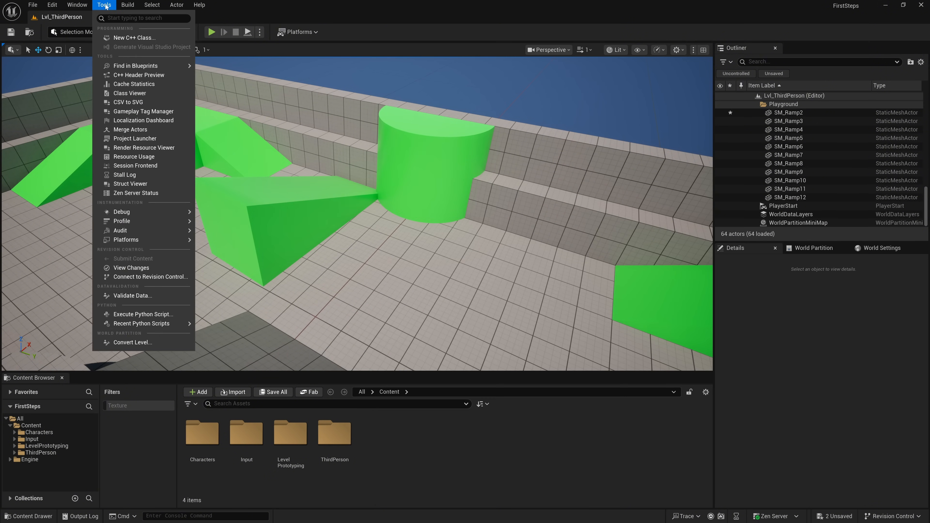
{"action": "left_click", "coordinate": [105, 5]}
{"action": "left_click", "coordinate": [128, 4]}
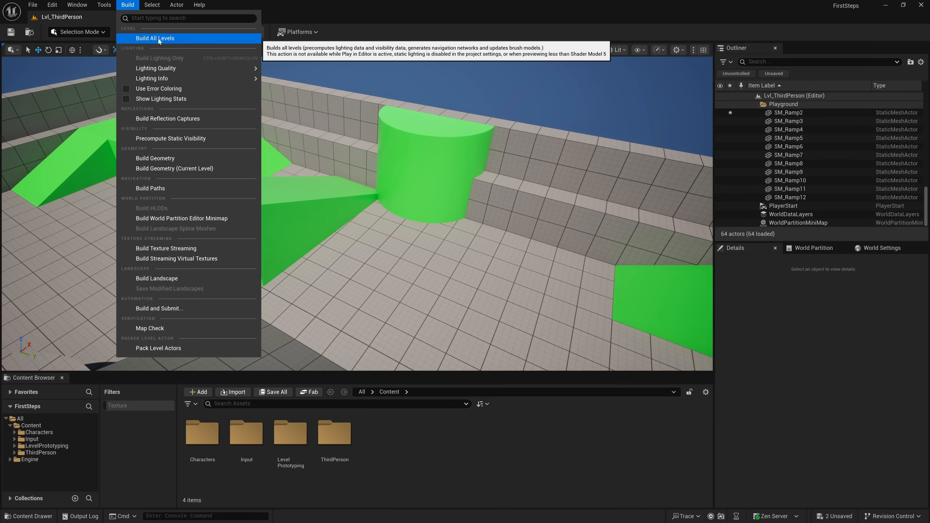
{"action": "mouse_move", "coordinate": [181, 69]}
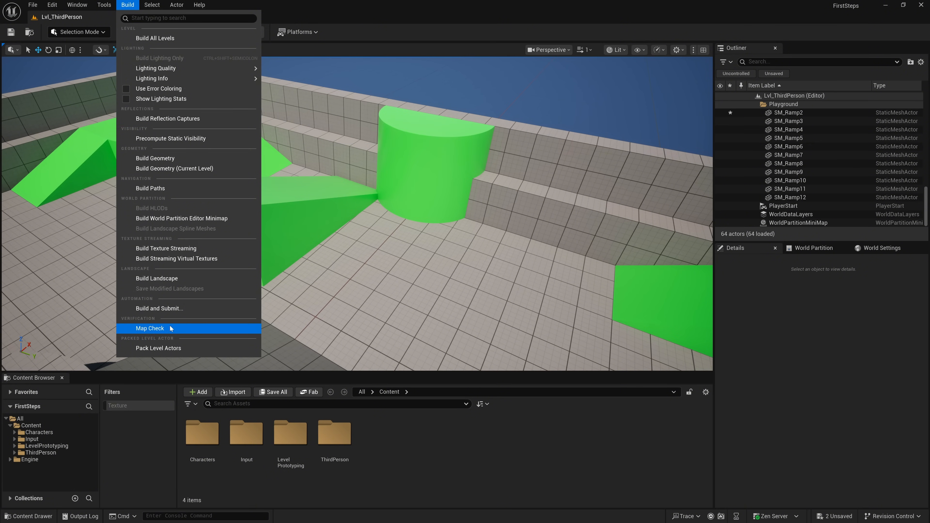
{"action": "left_click", "coordinate": [157, 328]}
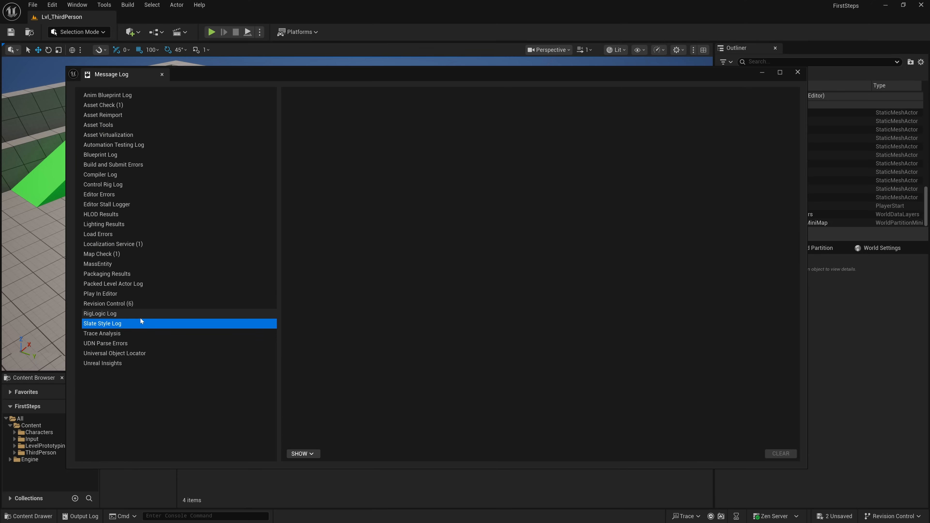
{"action": "left_click", "coordinate": [118, 106]}
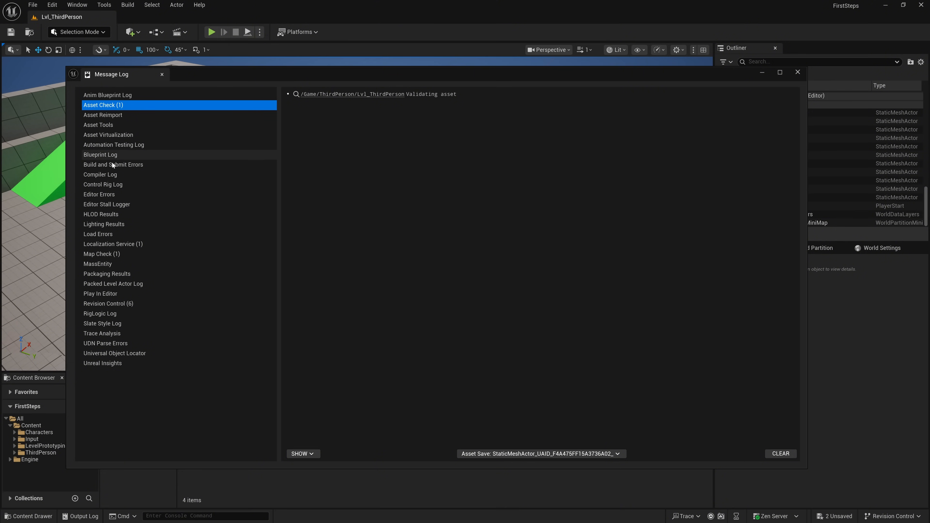
{"action": "left_click", "coordinate": [115, 254]}
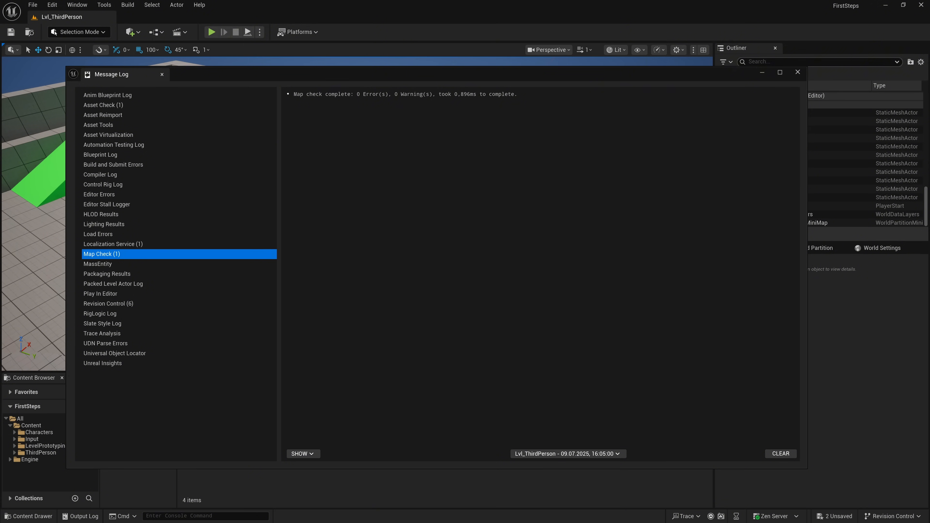
- Close the Message Log and select every actor in the level
{"action": "left_click", "coordinate": [797, 71]}
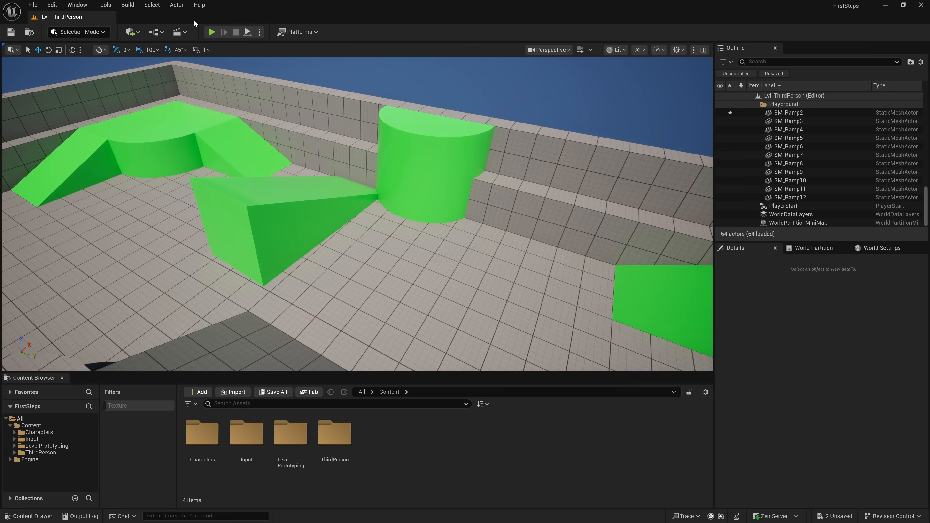
{"action": "left_click", "coordinate": [128, 5]}
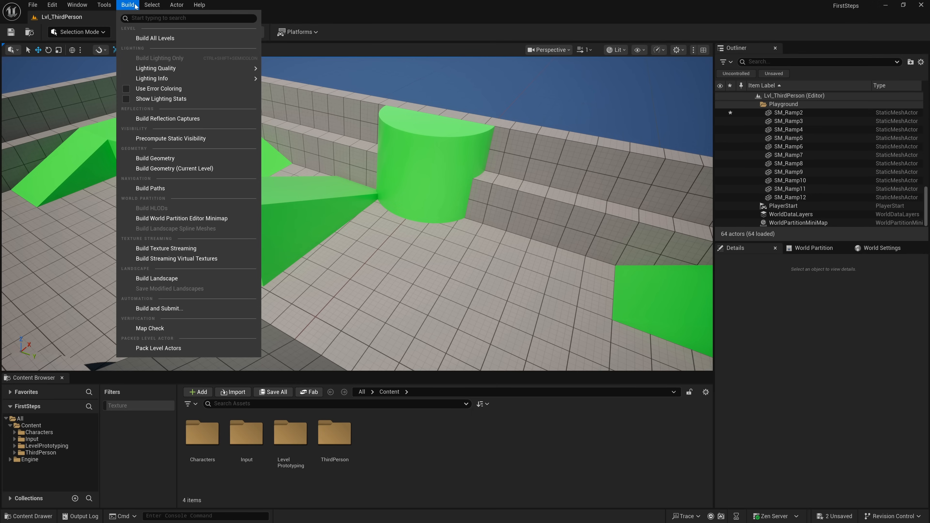
{"action": "mouse_move", "coordinate": [151, 6]}
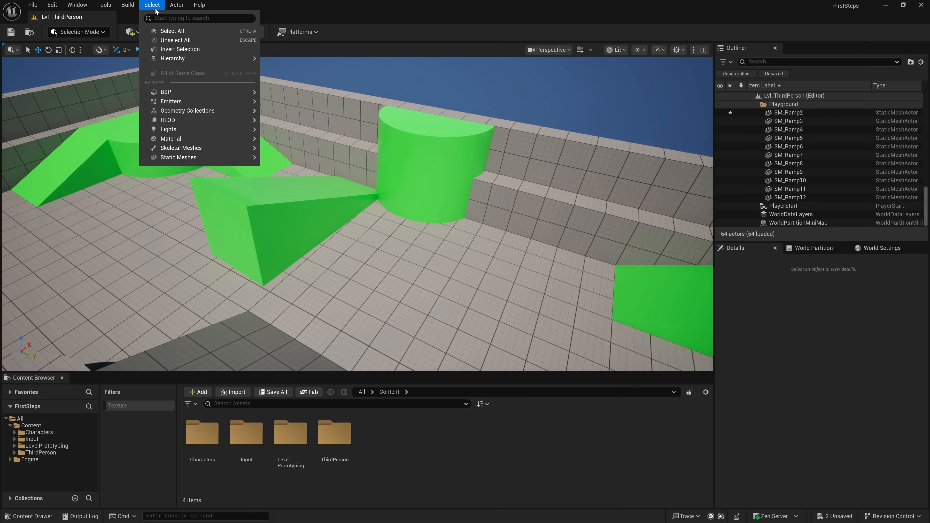
{"action": "left_click", "coordinate": [189, 32]}
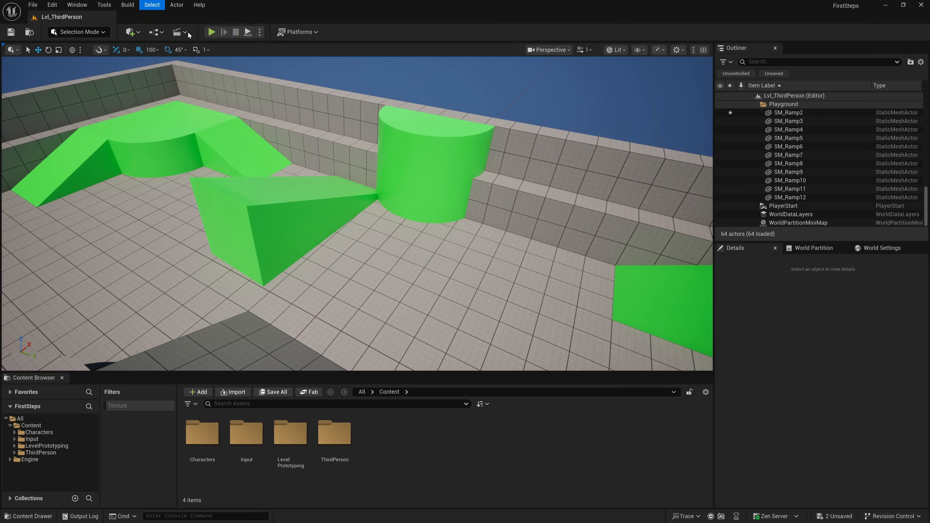
{"action": "mouse_move", "coordinate": [428, 206]}
{"action": "right_mouse_down"}
{"action": "mouse_move", "coordinate": [370, 212]}
{"action": "mouse_move", "coordinate": [311, 245]}
{"action": "mouse_move", "coordinate": [227, 211]}
{"action": "mouse_move", "coordinate": [443, 199]}
{"action": "right_mouse_up"}
{"action": "key", "text": "s"}
{"action": "key", "text": "d"}
{"action": "key", "text": "a"}
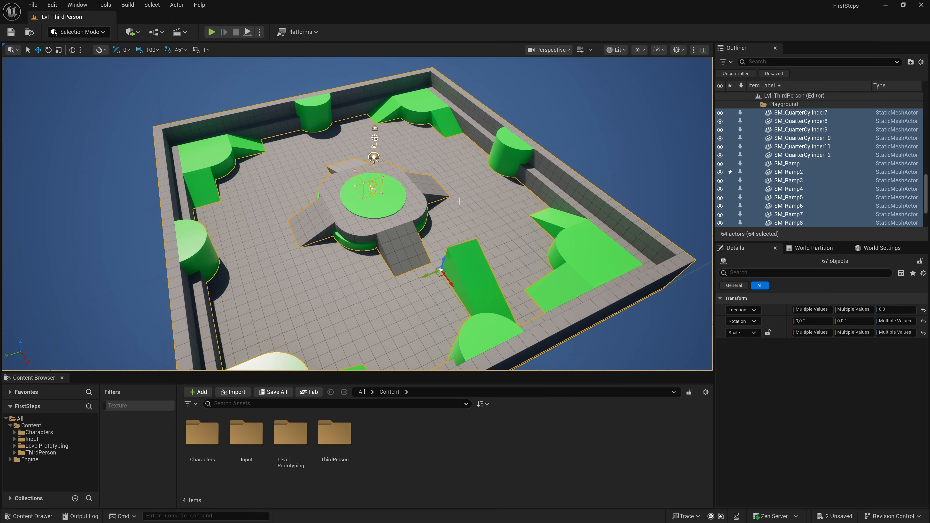
- Clear the selection, select all actors again, and unselect everything
{"action": "key", "text": "Escape"}
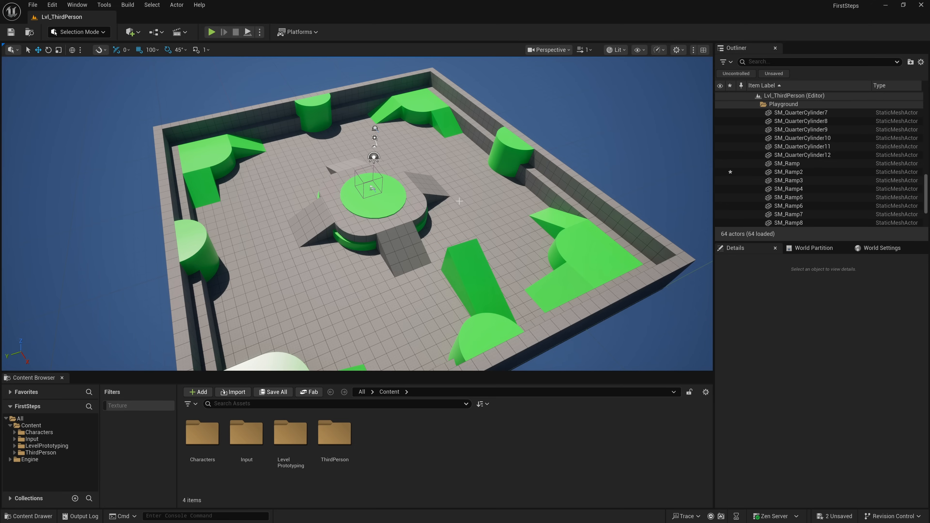
{"action": "key", "text": "ctrl+a"}
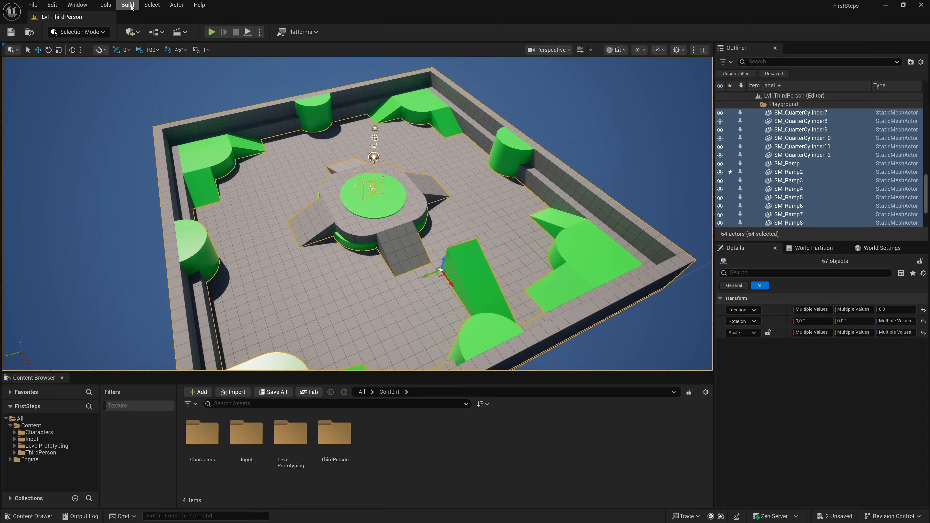
{"action": "left_click", "coordinate": [144, 4]}
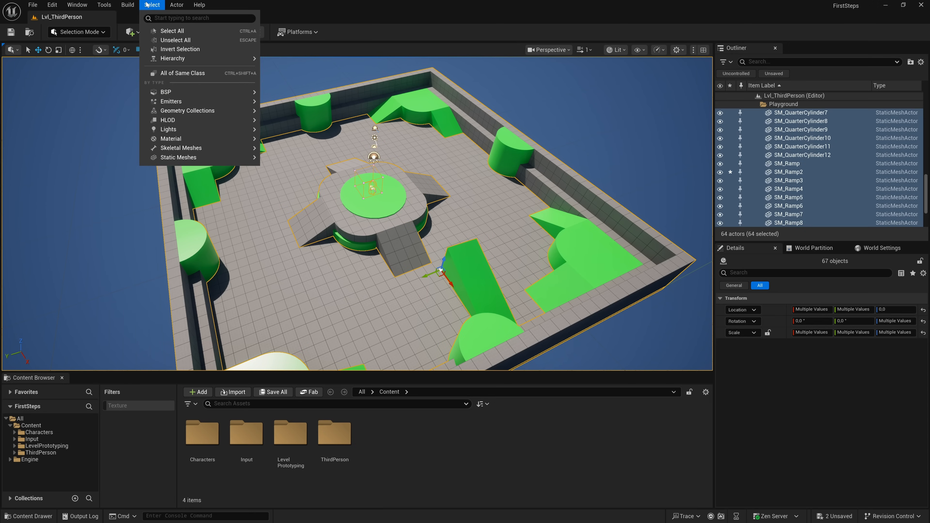
{"action": "left_click", "coordinate": [165, 41]}
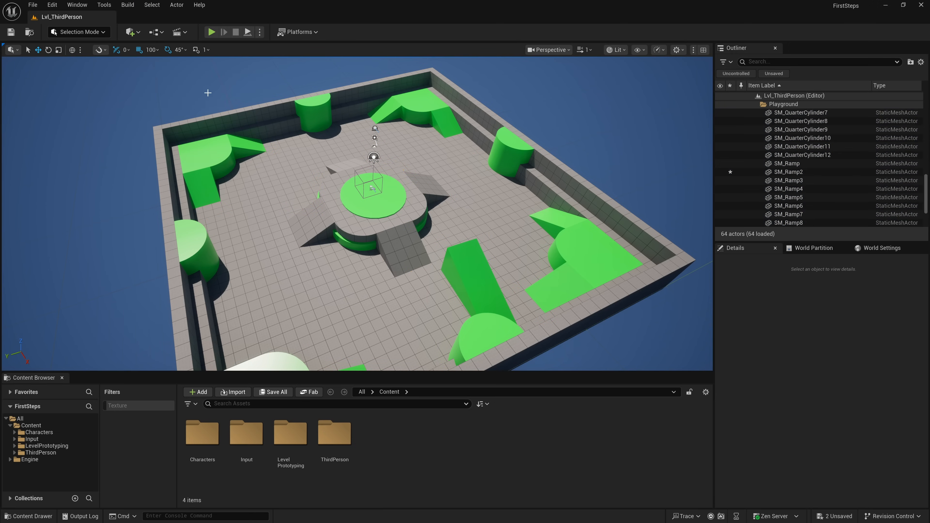
- Select four actors on the central platform, including SM_Ramp10 and SM_Ramp12, and invert the selection twice
{"action": "left_click", "coordinate": [330, 217]}
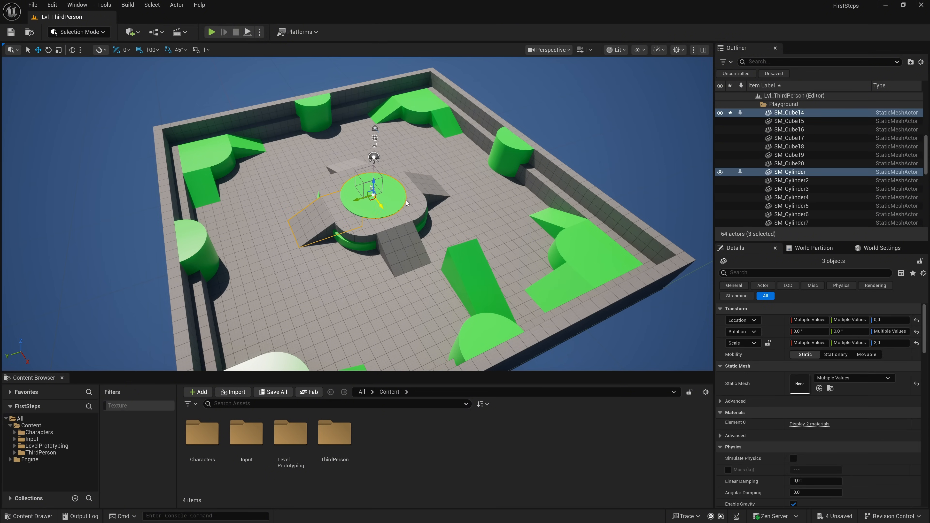
{"action": "left_click", "coordinate": [427, 186], "text": "ctrl"}
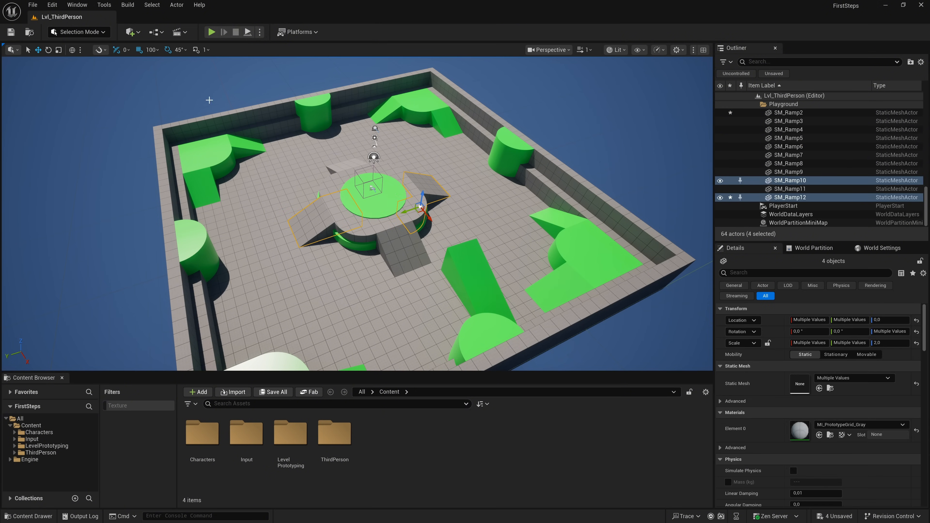
{"action": "left_click", "coordinate": [150, 5]}
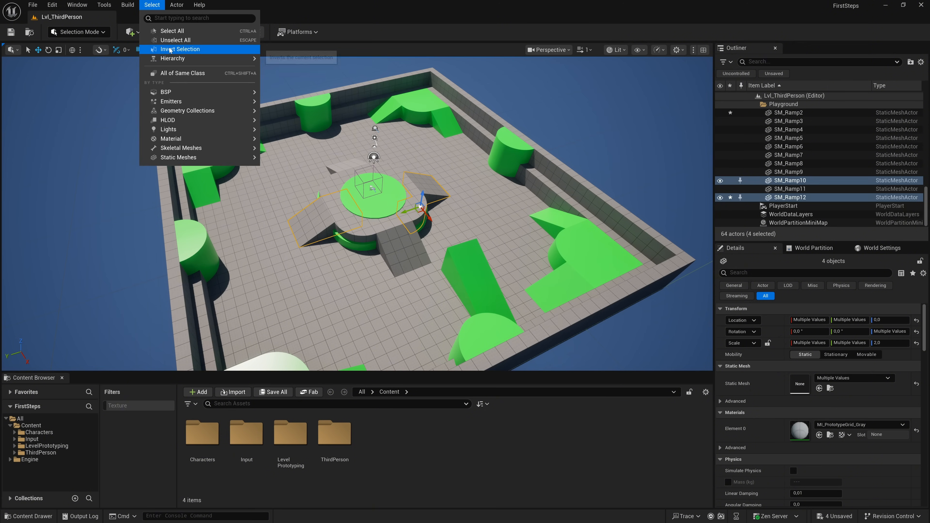
{"action": "left_click", "coordinate": [161, 30]}
{"action": "left_click", "coordinate": [153, 5]}
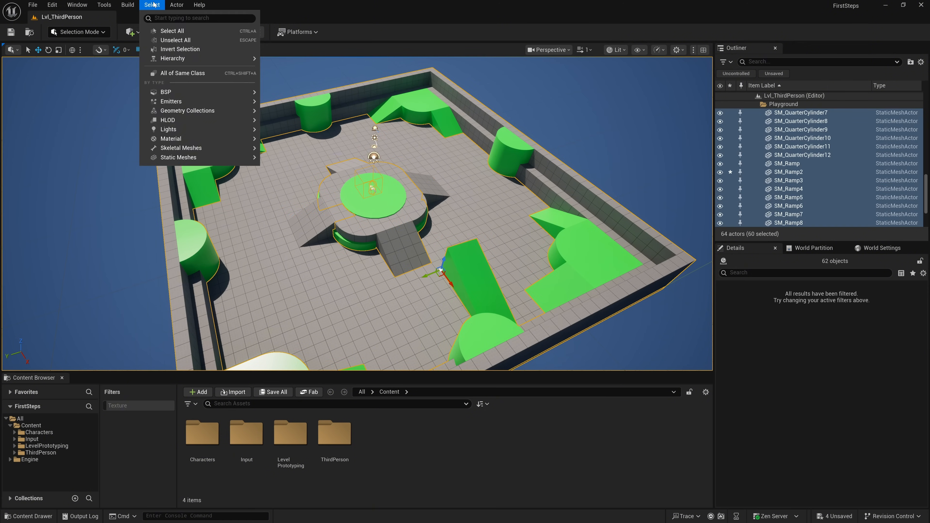
{"action": "left_click", "coordinate": [166, 50]}
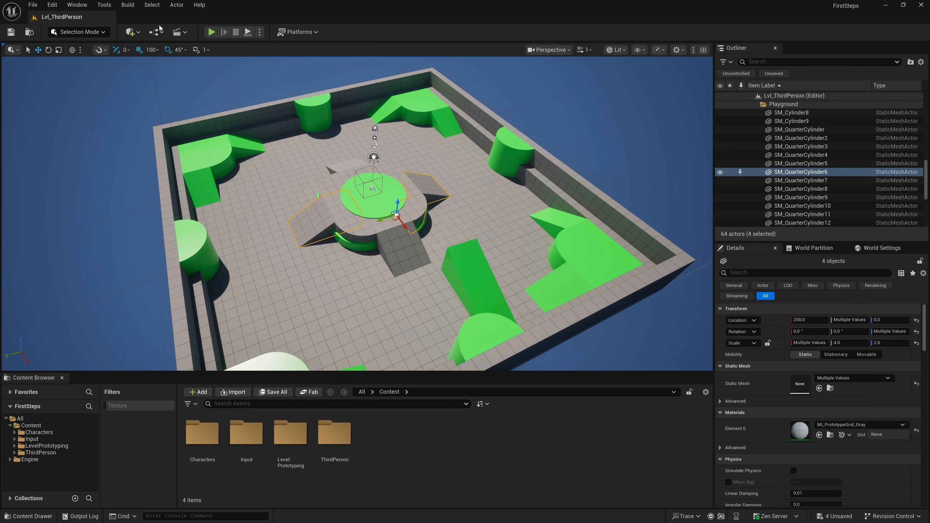
- Review the hierarchy and by-type selection options, and select all lights in the level
{"action": "left_click", "coordinate": [156, 6]}
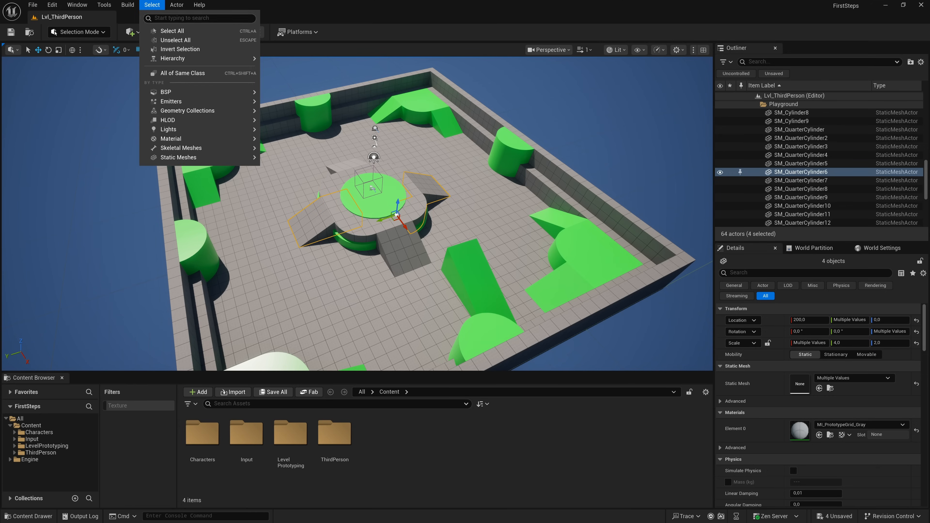
{"action": "mouse_move", "coordinate": [178, 59]}
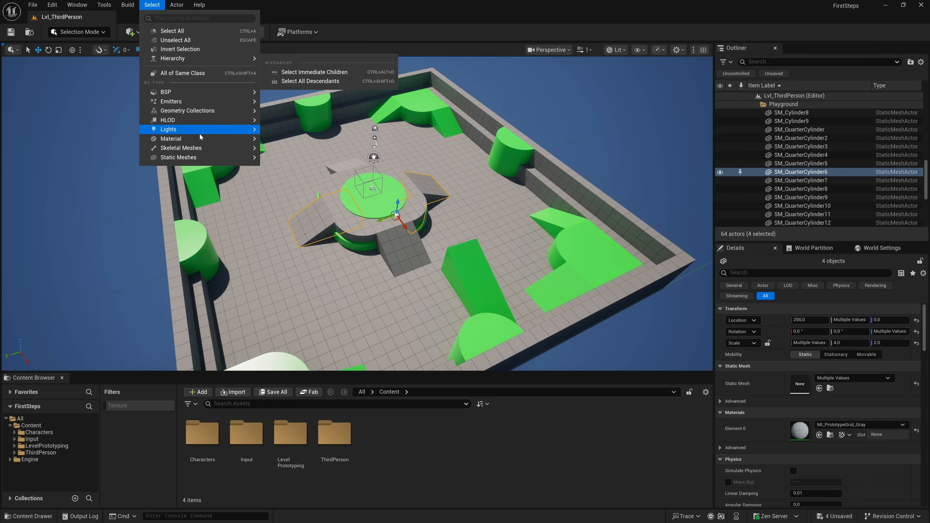
{"action": "mouse_move", "coordinate": [200, 140]}
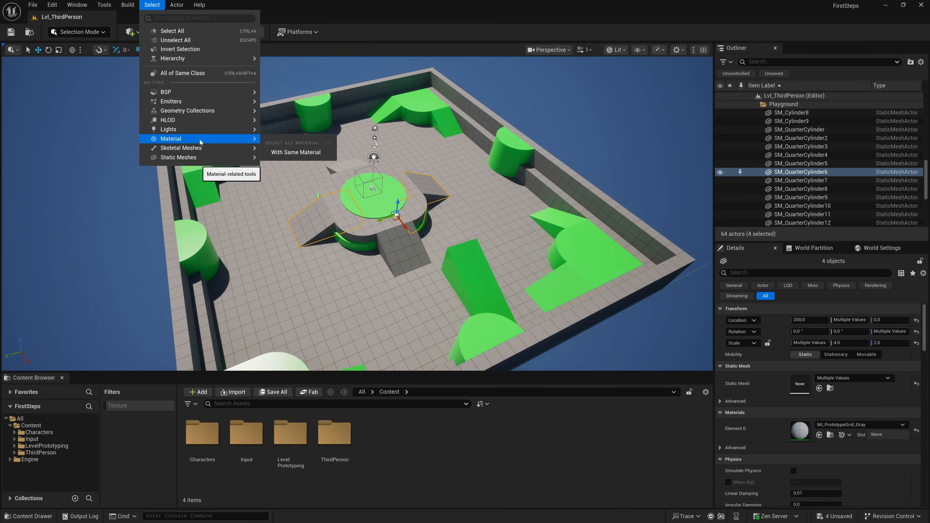
{"action": "left_click", "coordinate": [295, 143]}
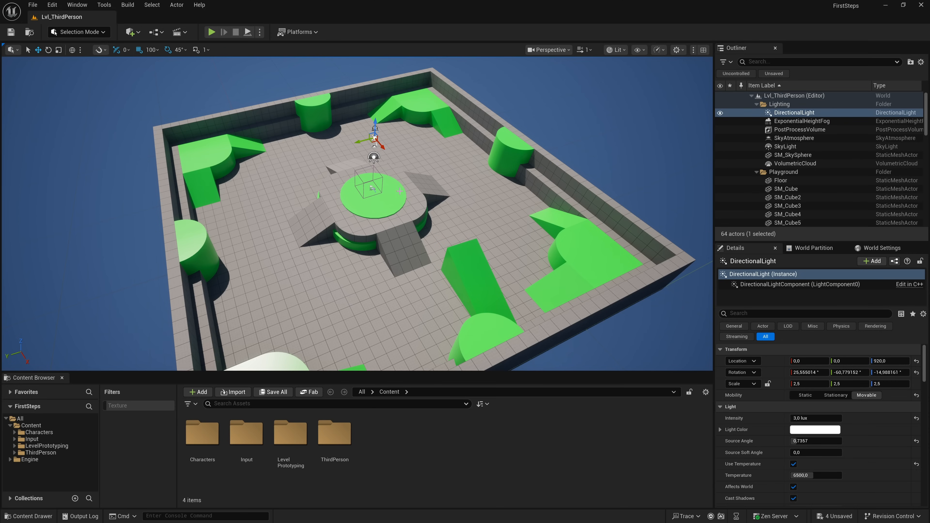
- Select the green ramp SM_Ramp2 beside the central platform and browse to its mesh asset in the Content Browser
{"action": "left_click", "coordinate": [373, 189]}
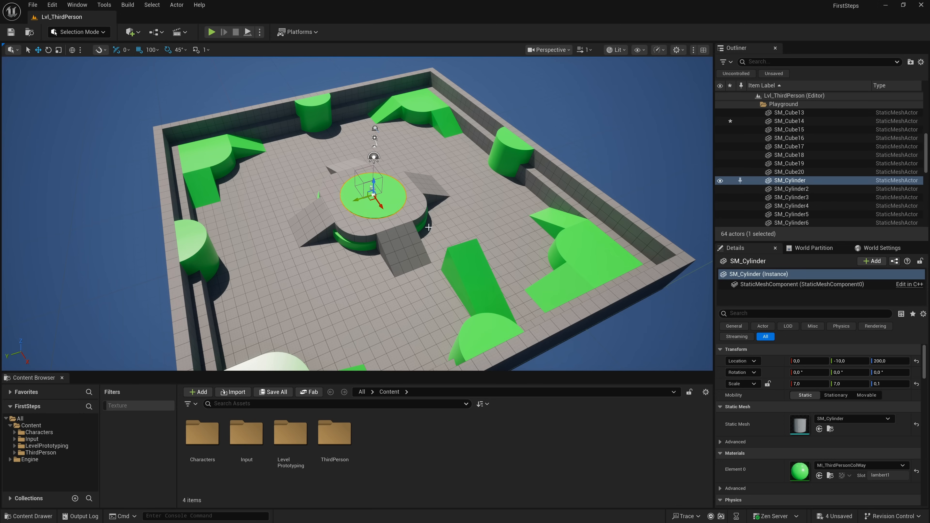
{"action": "left_click", "coordinate": [460, 256]}
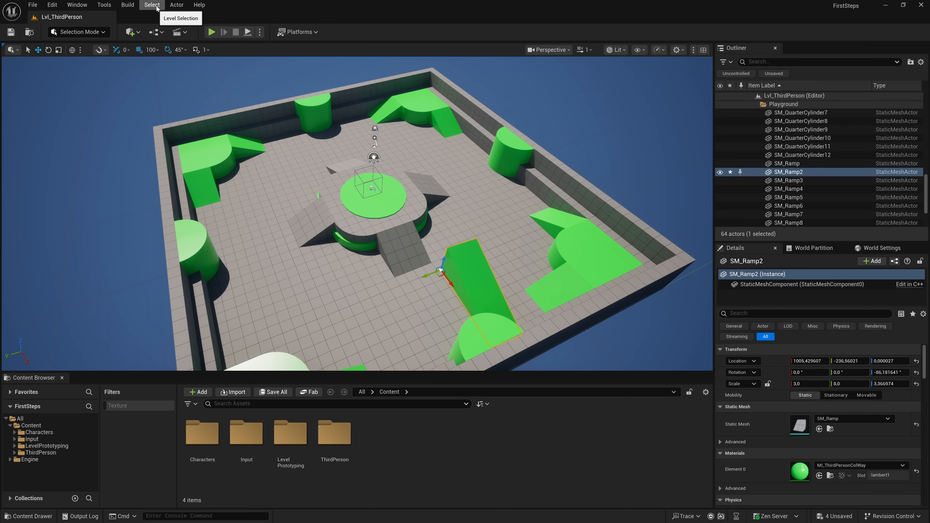
{"action": "left_click", "coordinate": [176, 5]}
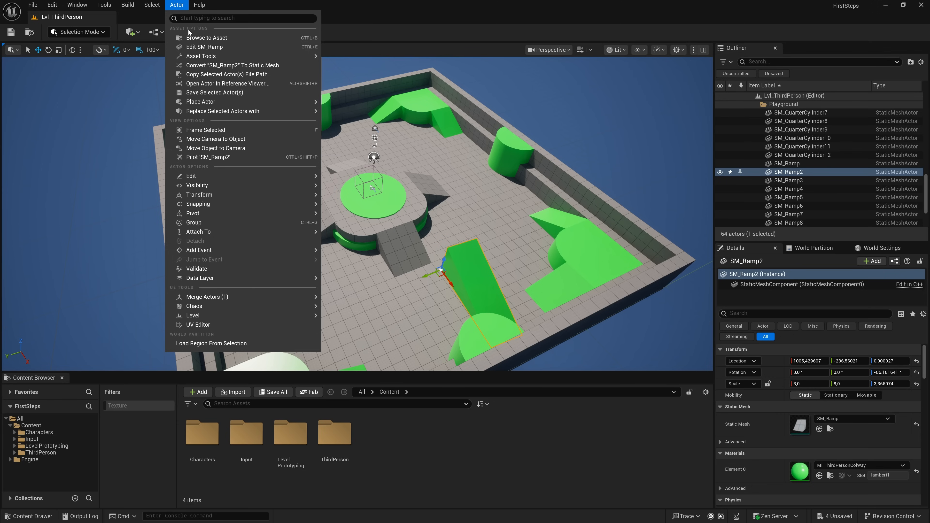
{"action": "left_click", "coordinate": [204, 38]}
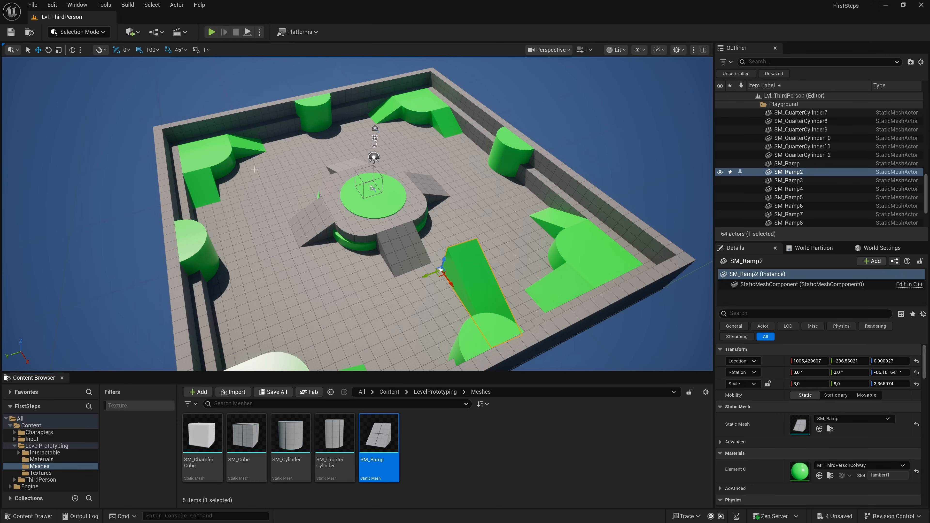
- Get a closer view of SM_Ramp2 and browse to its asset again using the ramp's own options in the viewport
{"action": "mouse_move", "coordinate": [377, 464]}
{"action": "key", "text": "w"}
{"action": "right_click_drag", "start_coordinate": [411, 348], "coordinate": [490, 345]}
{"action": "right_click_drag", "start_coordinate": [320, 258], "coordinate": [333, 240]}
{"action": "key", "text": "s"}
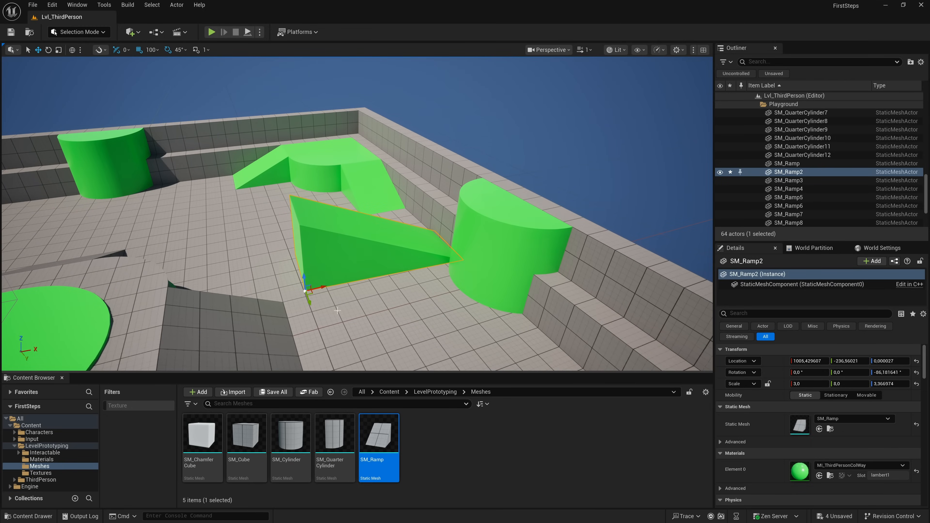
{"action": "right_click", "coordinate": [319, 258]}
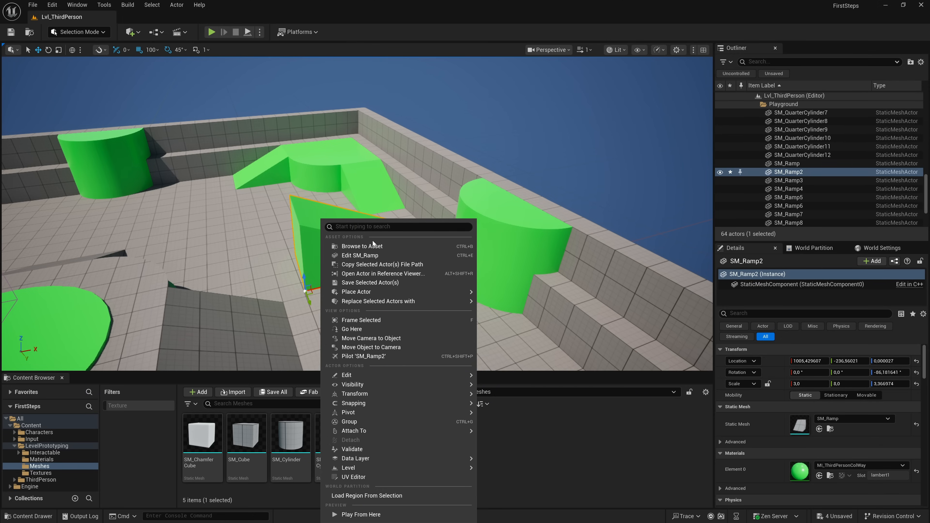
{"action": "left_click", "coordinate": [369, 246]}
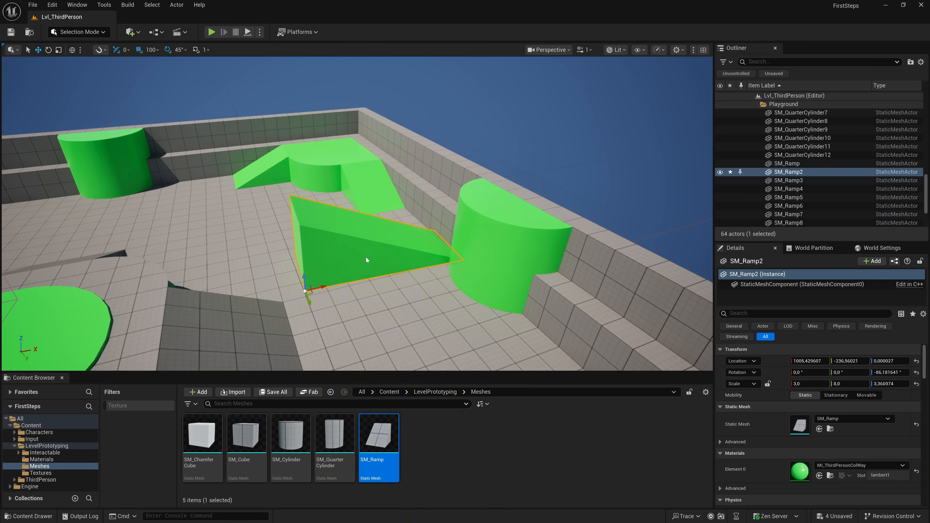
- Open SM_Ramp for editing, inspect the mesh in its preview, and close the mesh editor
{"action": "key", "text": "ctrl+e"}
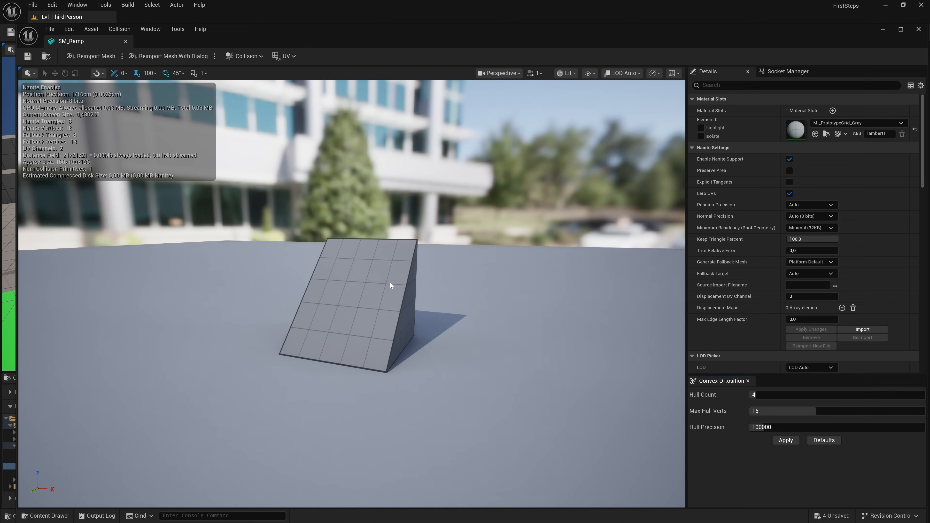
{"action": "mouse_move", "coordinate": [366, 256]}
{"action": "right_mouse_down"}
{"action": "mouse_move", "coordinate": [393, 249]}
{"action": "mouse_move", "coordinate": [377, 250]}
{"action": "right_mouse_up"}
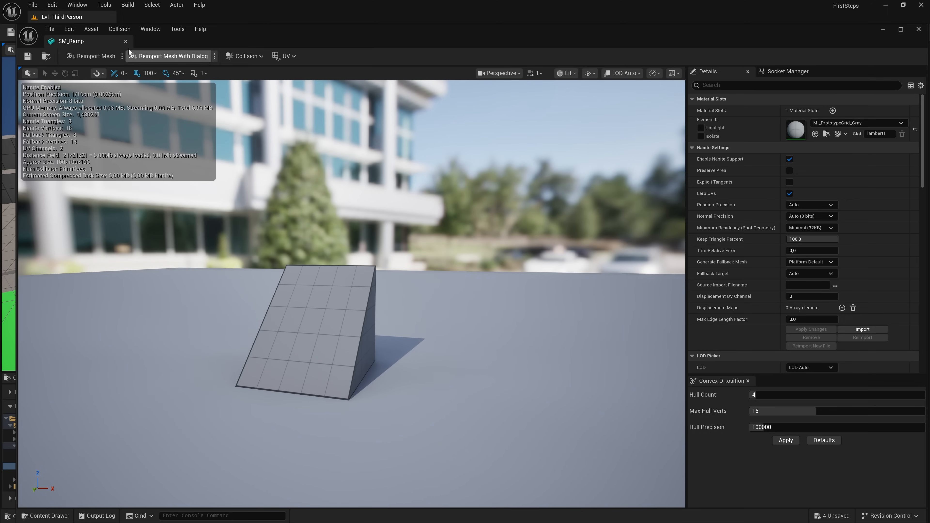
{"action": "left_click", "coordinate": [126, 41]}
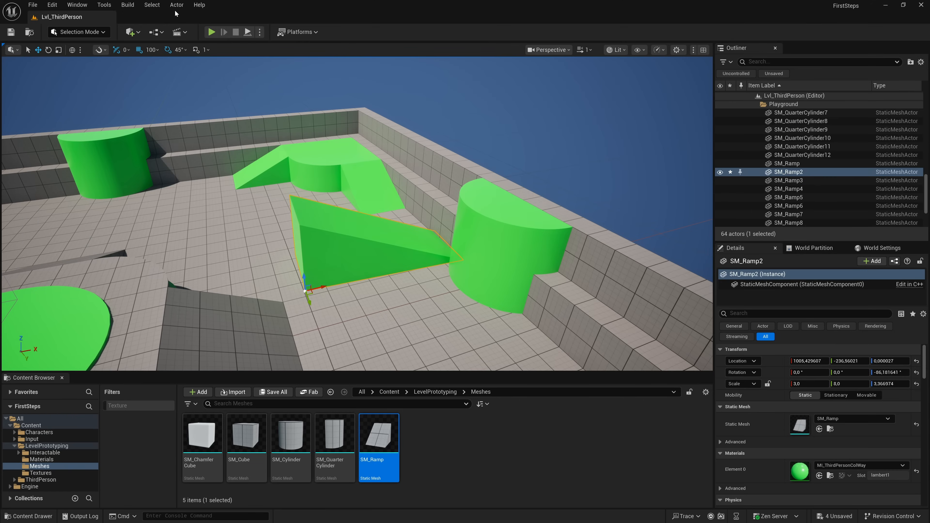
- View the help resources, save the current level, and locate Lvl_ThirdPerson in the Content Browser
{"action": "left_click", "coordinate": [199, 5]}
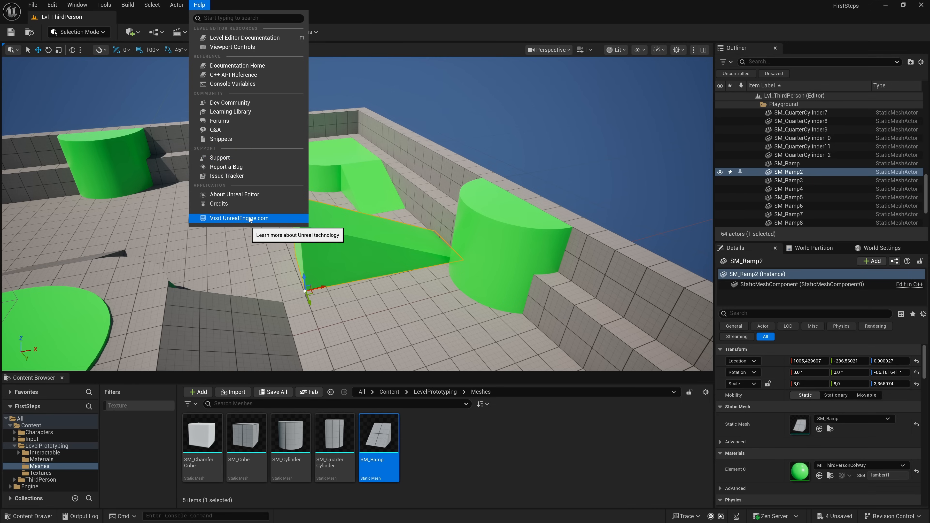
{"action": "left_click", "coordinate": [201, 6]}
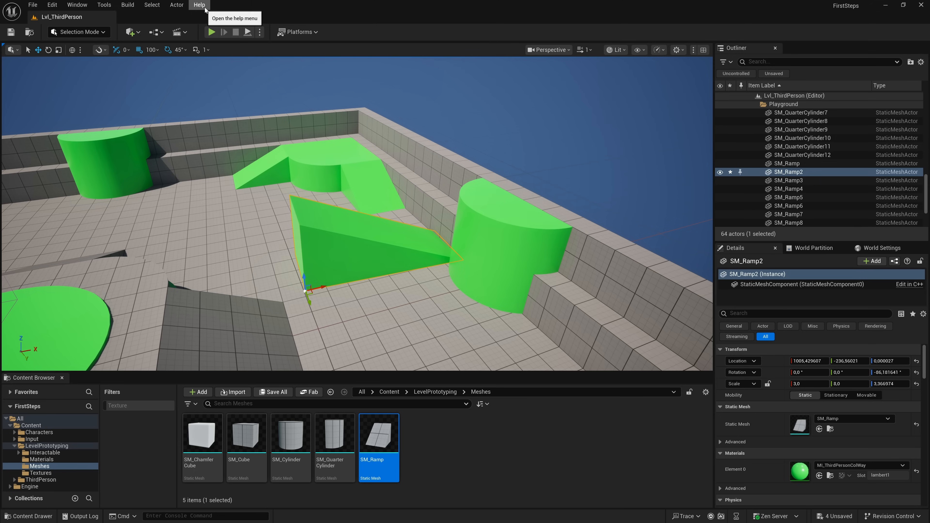
{"action": "left_click", "coordinate": [10, 32]}
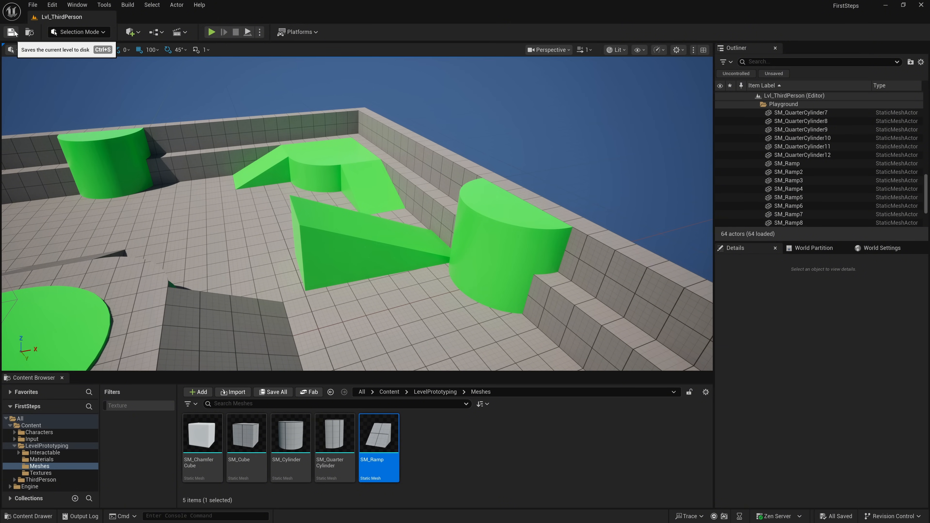
{"action": "left_click", "coordinate": [31, 32]}
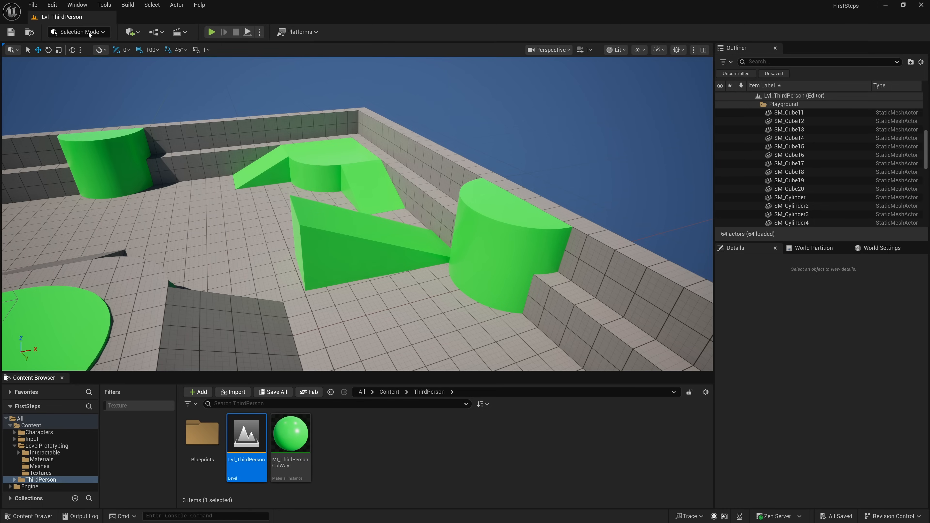
- Choose the Selection editor mode and practise picking individual objects in the playground, ending with SM_Ramp2 selected
{"action": "left_click", "coordinate": [99, 33]}
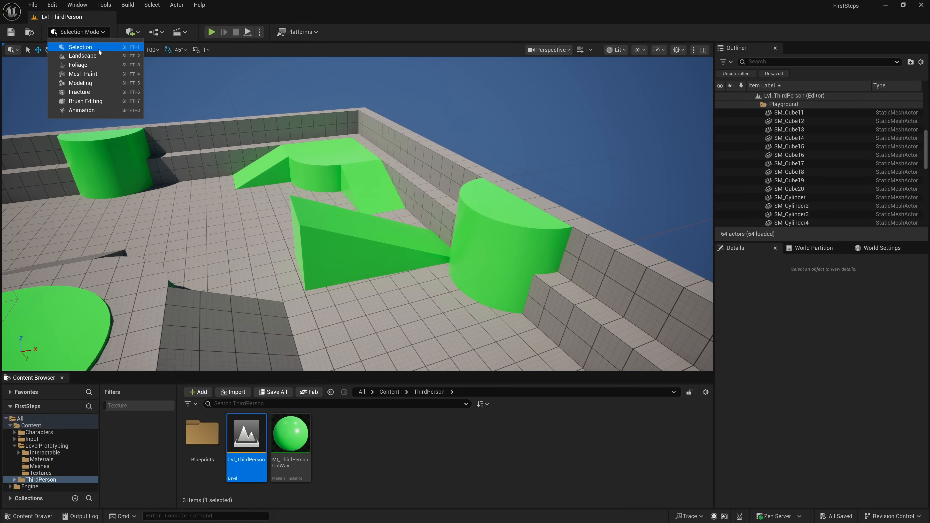
{"action": "left_click", "coordinate": [98, 49]}
{"action": "left_click", "coordinate": [265, 170]}
{"action": "left_click", "coordinate": [329, 296]}
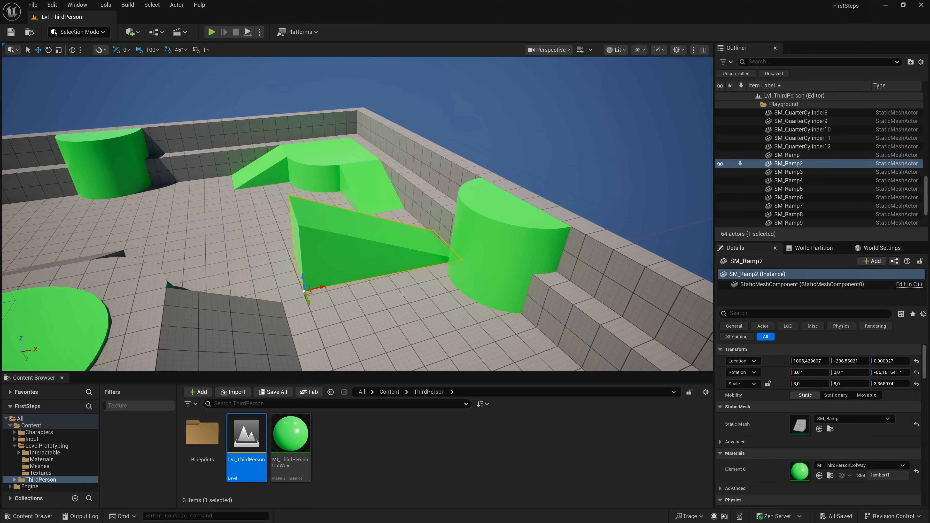
{"action": "left_click", "coordinate": [319, 179]}
{"action": "left_click", "coordinate": [126, 161]}
{"action": "right_click_drag", "start_coordinate": [127, 161], "coordinate": [258, 203]}
{"action": "key", "text": "s"}
{"action": "left_click", "coordinate": [316, 248]}
{"action": "left_click", "coordinate": [505, 250]}
{"action": "right_click_drag", "start_coordinate": [505, 249], "coordinate": [434, 241]}
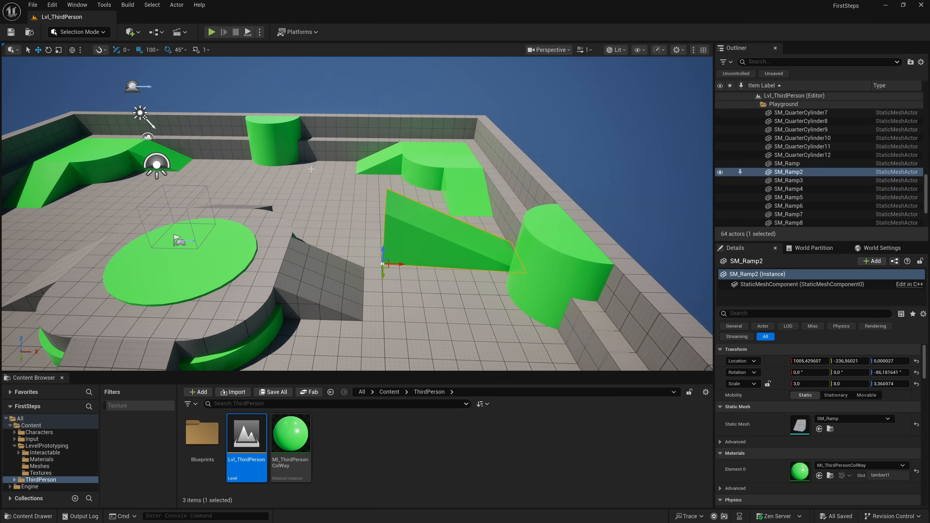
- Switch to Landscape mode and view the new landscape's preview grid around the whole playground
{"action": "left_click", "coordinate": [79, 32]}
{"action": "left_click", "coordinate": [88, 56]}
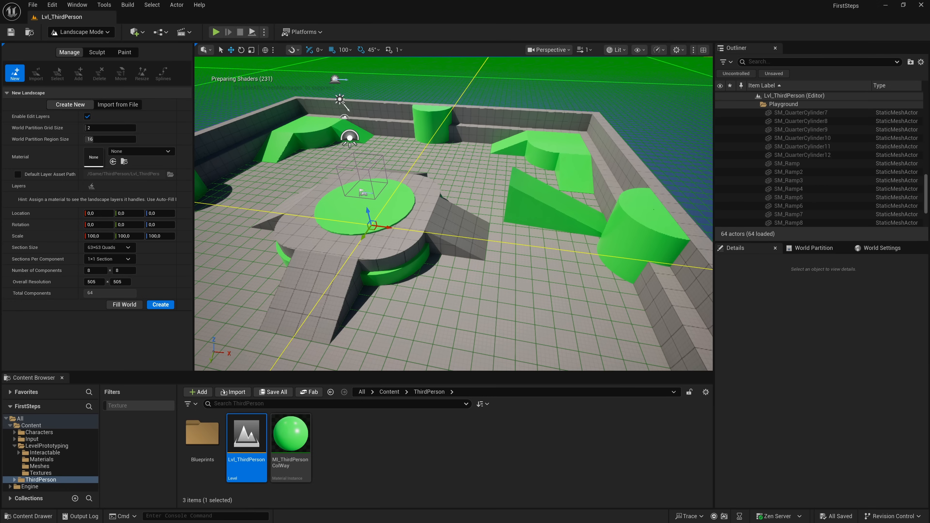
{"action": "key", "text": "s"}
{"action": "mouse_move", "coordinate": [454, 214]}
{"action": "right_mouse_down"}
{"action": "mouse_move", "coordinate": [421, 222]}
{"action": "mouse_move", "coordinate": [454, 200]}
{"action": "mouse_move", "coordinate": [425, 235]}
{"action": "mouse_move", "coordinate": [452, 200]}
{"action": "right_mouse_up"}
{"action": "key", "text": "s"}
{"action": "scroll", "coordinate": [454, 213], "scroll_direction": "up", "scroll_amount": 5}
{"action": "key", "text": "w"}
{"action": "right_click_drag", "start_coordinate": [437, 141], "coordinate": [437, 165]}
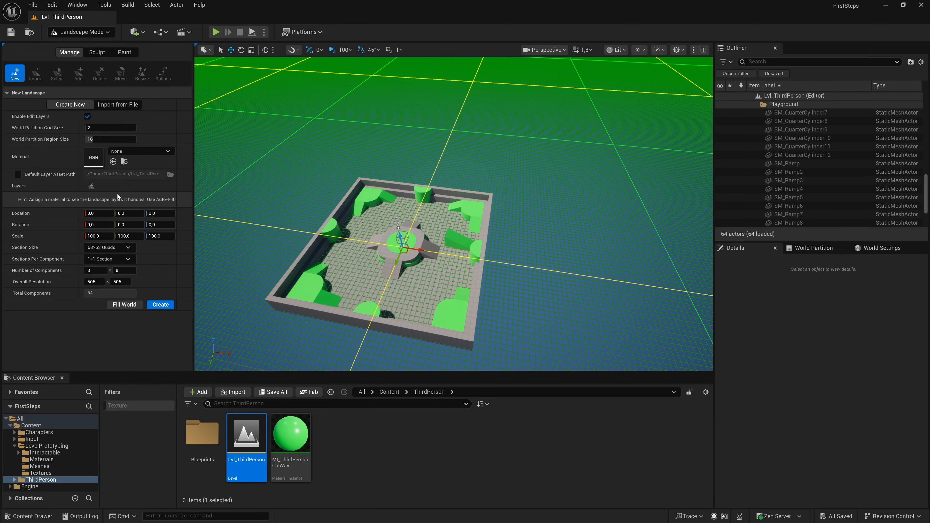
- View the landscape Sculpt and Paint tool sets, then return to the Manage tools
{"action": "left_click", "coordinate": [93, 54]}
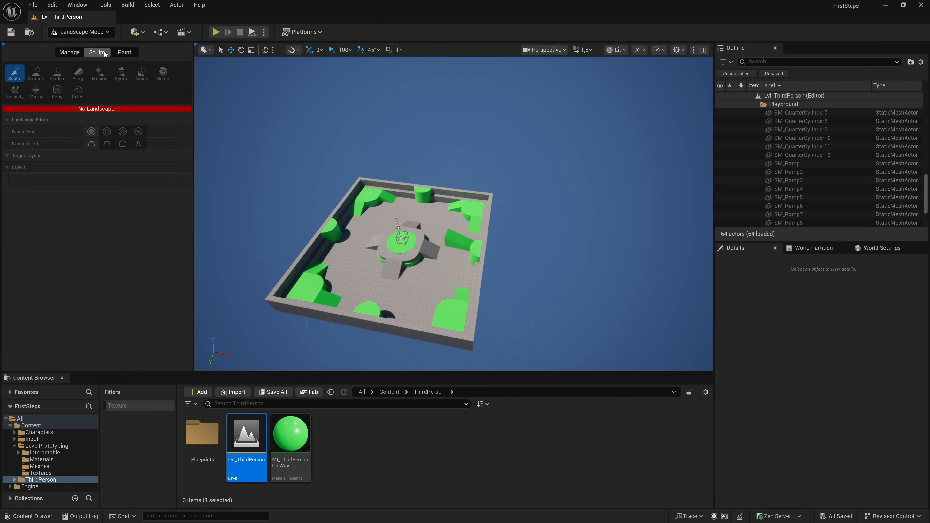
{"action": "left_click", "coordinate": [125, 52]}
{"action": "left_click", "coordinate": [67, 53]}
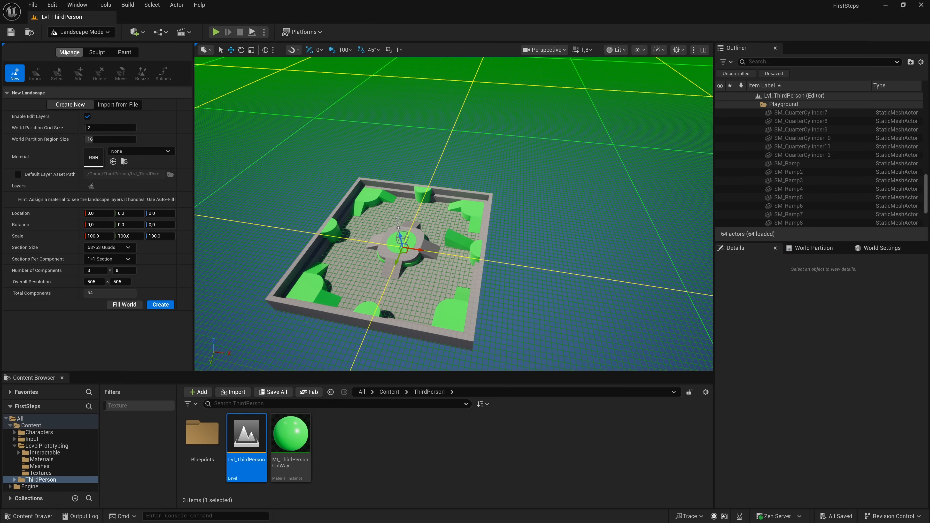
- View the painting tools in Foliage mode, then switch to Mesh Paint mode and select SM_Ramp2
{"action": "left_click", "coordinate": [73, 32]}
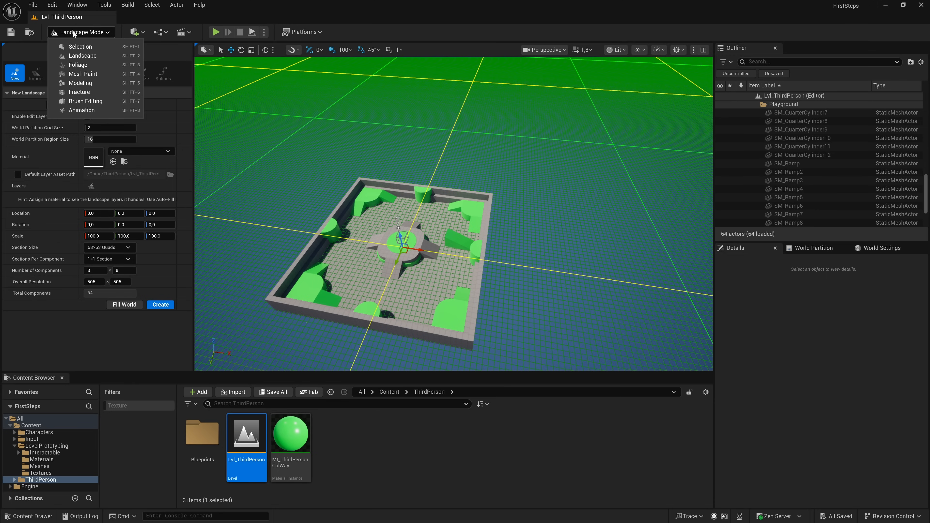
{"action": "left_click", "coordinate": [81, 65]}
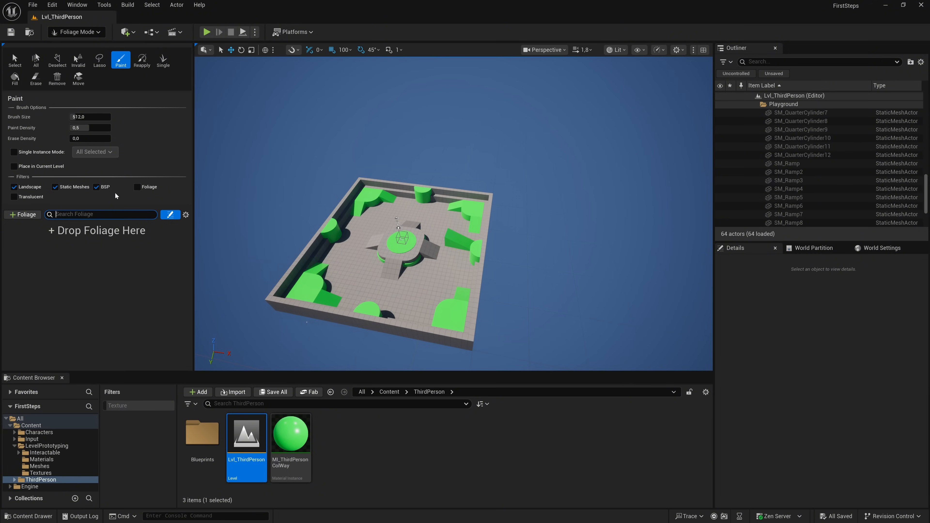
{"action": "left_click", "coordinate": [76, 32]}
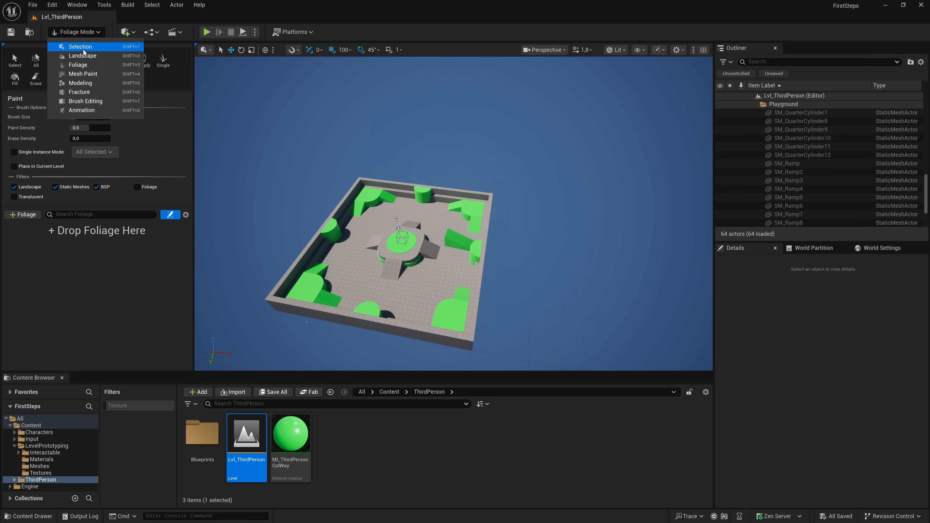
{"action": "left_click", "coordinate": [88, 74]}
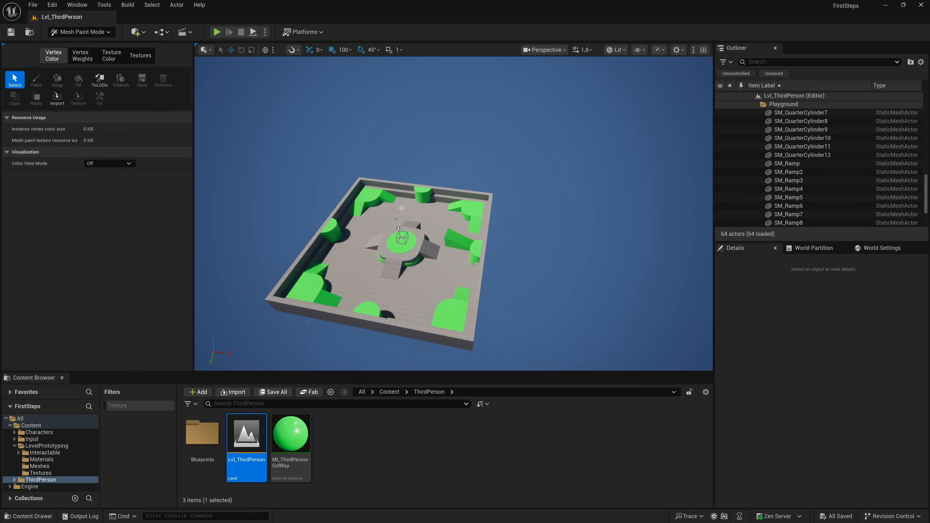
{"action": "left_click", "coordinate": [449, 237]}
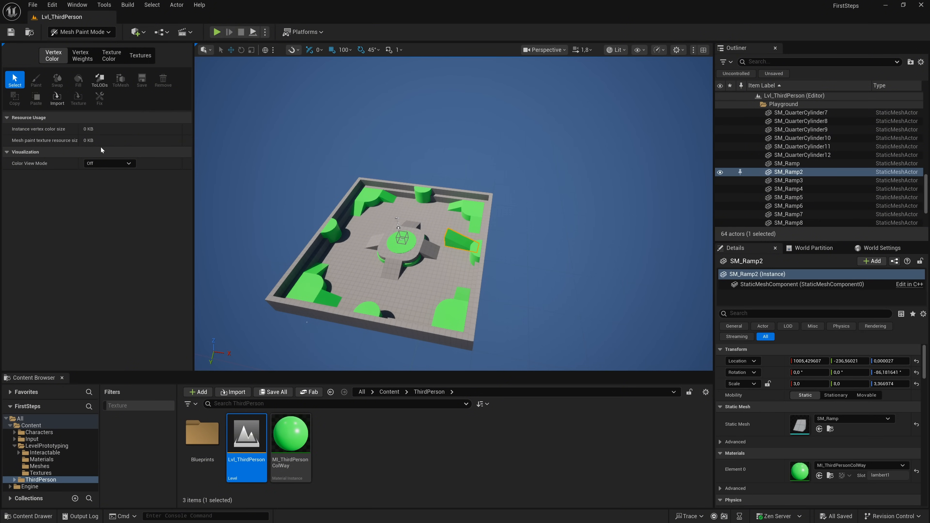
- Switch to Modeling mode and frame the selected SM_Ramp2 in a closer view
{"action": "left_click", "coordinate": [81, 35]}
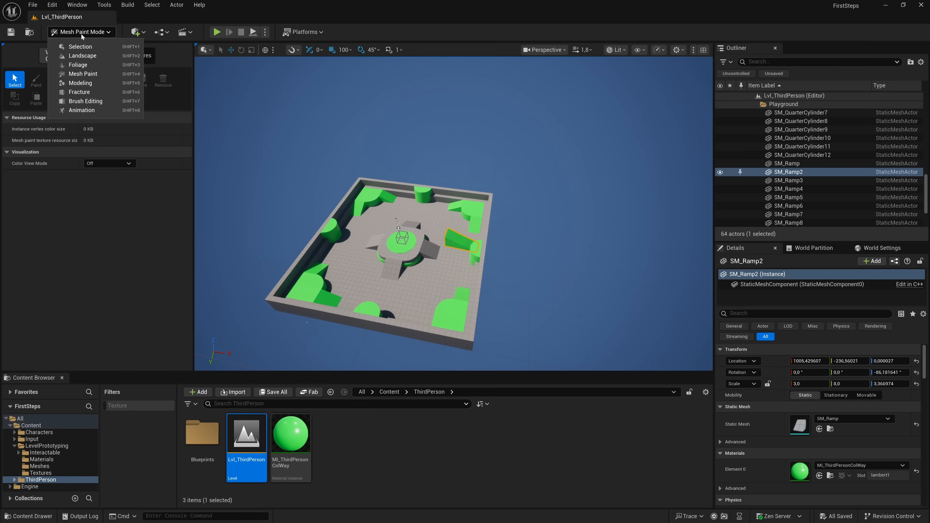
{"action": "left_click", "coordinate": [93, 83]}
{"action": "right_click_drag", "start_coordinate": [214, 149], "coordinate": [222, 147]}
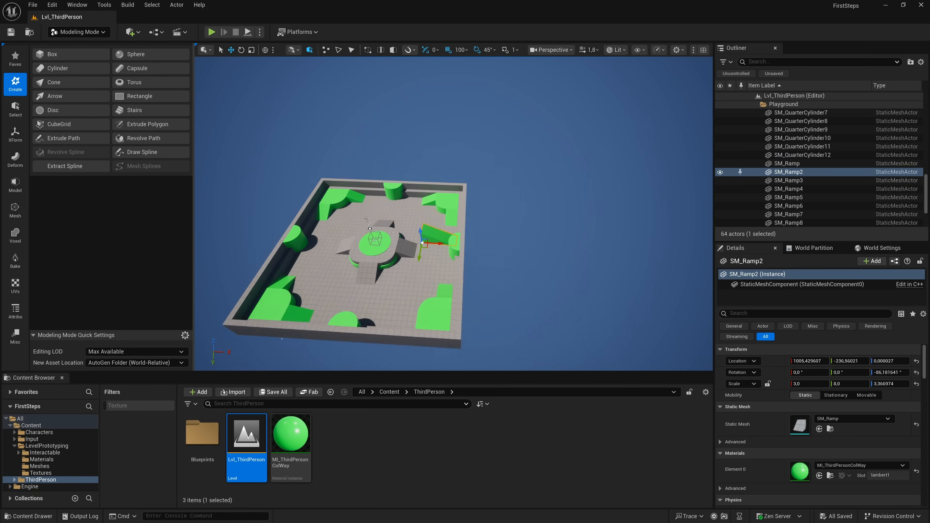
{"action": "key", "text": "f"}
{"action": "key", "text": "s"}
{"action": "key", "text": "w"}
{"action": "key", "text": "s"}
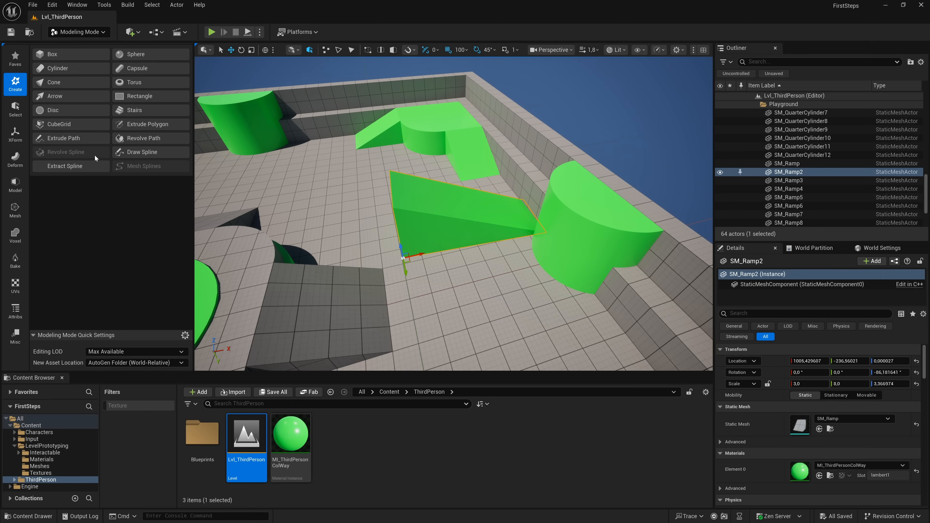
- Edit the pivot of SM_Ramp2 with the Edit Pivot transform tool and accept it
{"action": "left_click", "coordinate": [19, 135]}
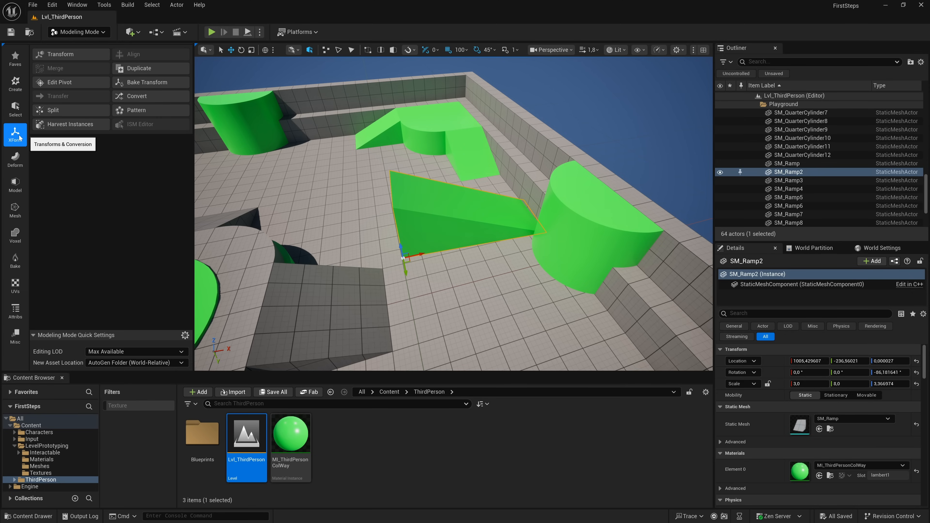
{"action": "left_click", "coordinate": [69, 82]}
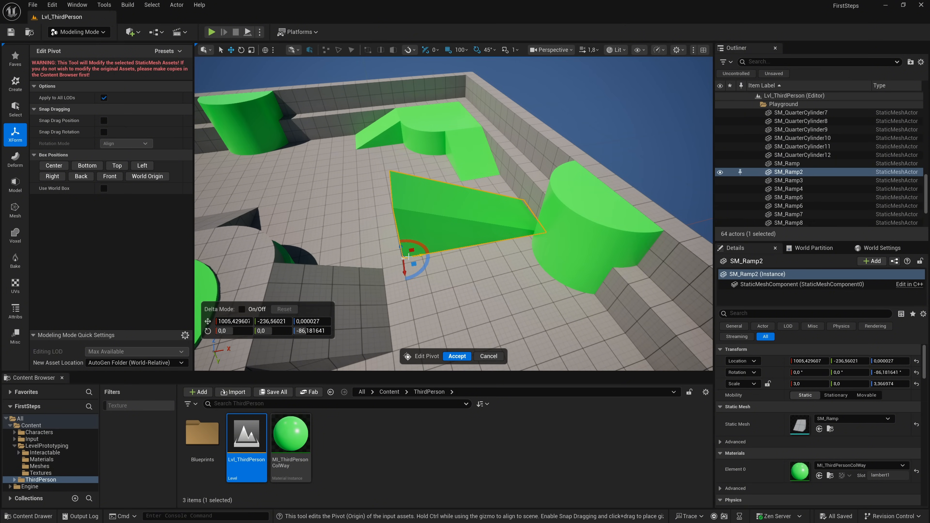
{"action": "mouse_move", "coordinate": [414, 256]}
{"action": "left_mouse_down"}
{"action": "mouse_move", "coordinate": [445, 251]}
{"action": "mouse_move", "coordinate": [415, 264]}
{"action": "mouse_move", "coordinate": [447, 253]}
{"action": "mouse_move", "coordinate": [422, 244]}
{"action": "mouse_move", "coordinate": [405, 256]}
{"action": "left_mouse_up"}
{"action": "left_click", "coordinate": [454, 356]}
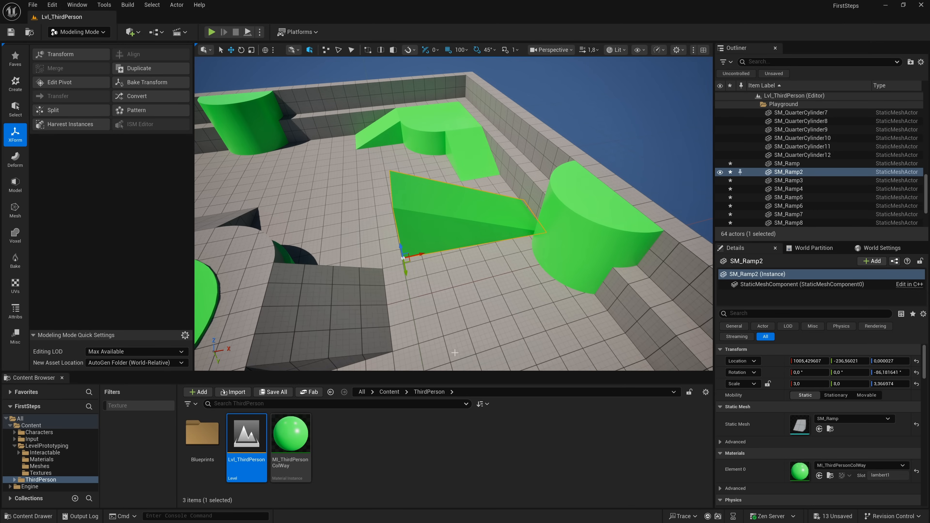
- Switch to Fracture mode and examine the Uniform Voronoi fracture settings for SM_Ramp2, enlarging the settings area
{"action": "left_click", "coordinate": [82, 32]}
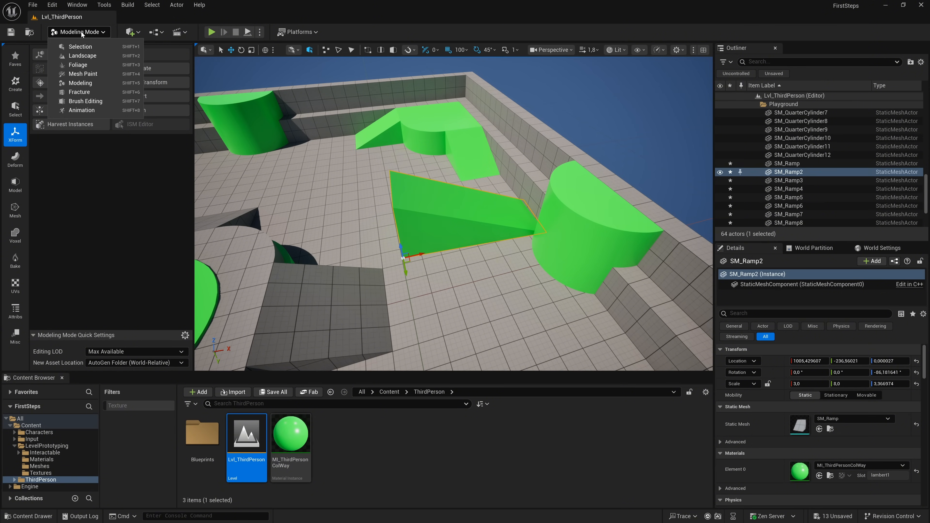
{"action": "left_click", "coordinate": [84, 91]}
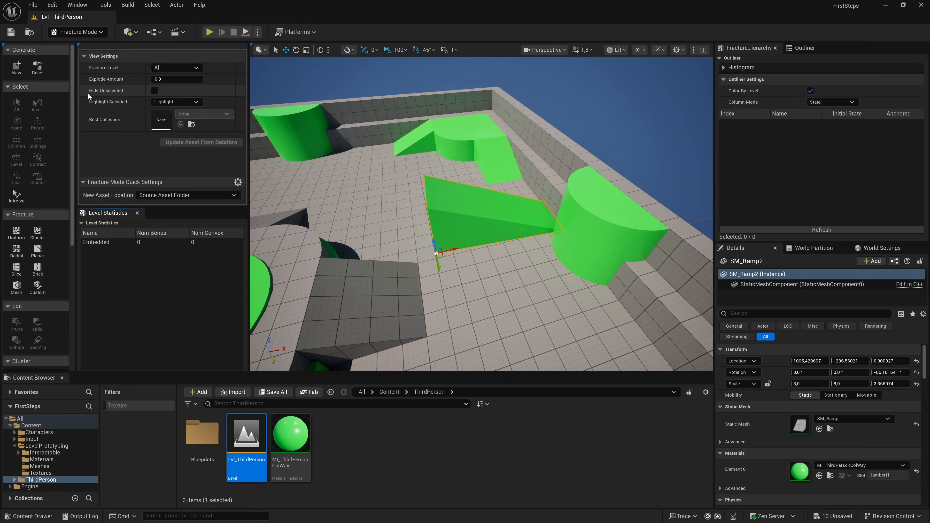
{"action": "left_click", "coordinate": [16, 232]}
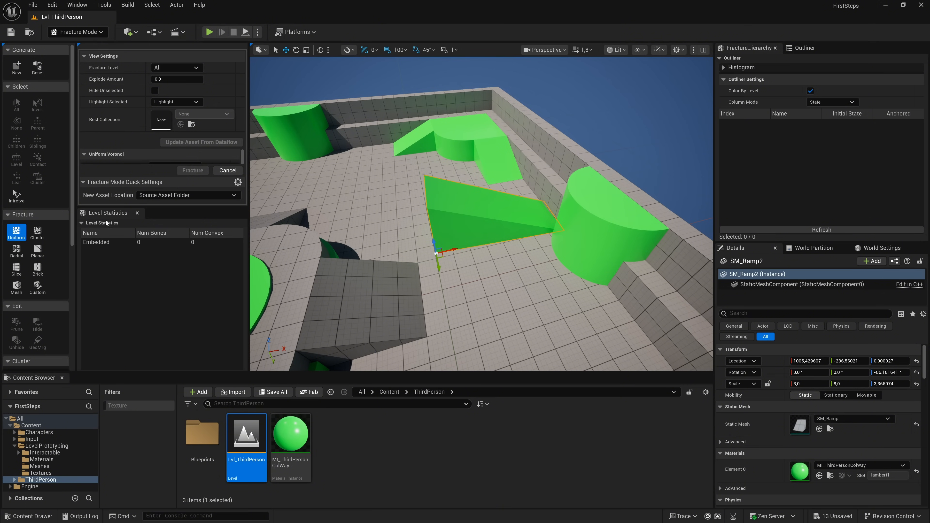
{"action": "scroll", "coordinate": [172, 159], "scroll_direction": "down", "scroll_amount": 5}
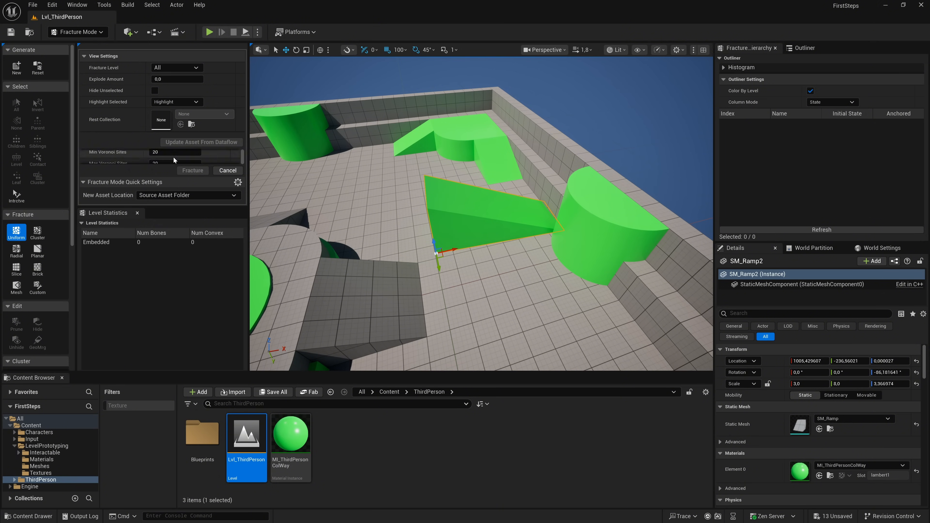
{"action": "left_click_drag", "start_coordinate": [163, 208], "coordinate": [163, 267]}
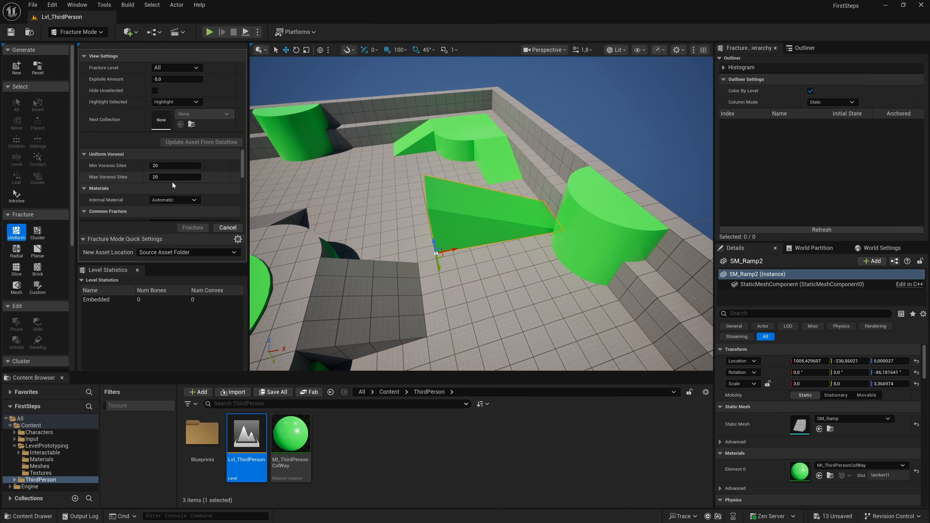
{"action": "scroll", "coordinate": [194, 189], "scroll_direction": "down", "scroll_amount": 5}
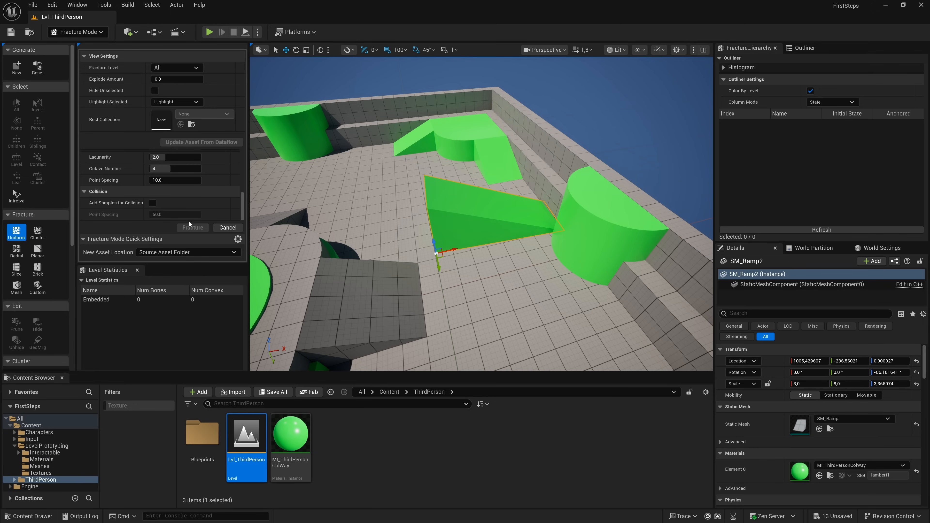
- Switch to Brush Editing mode and view the Pen tool's settings
{"action": "left_click", "coordinate": [78, 32]}
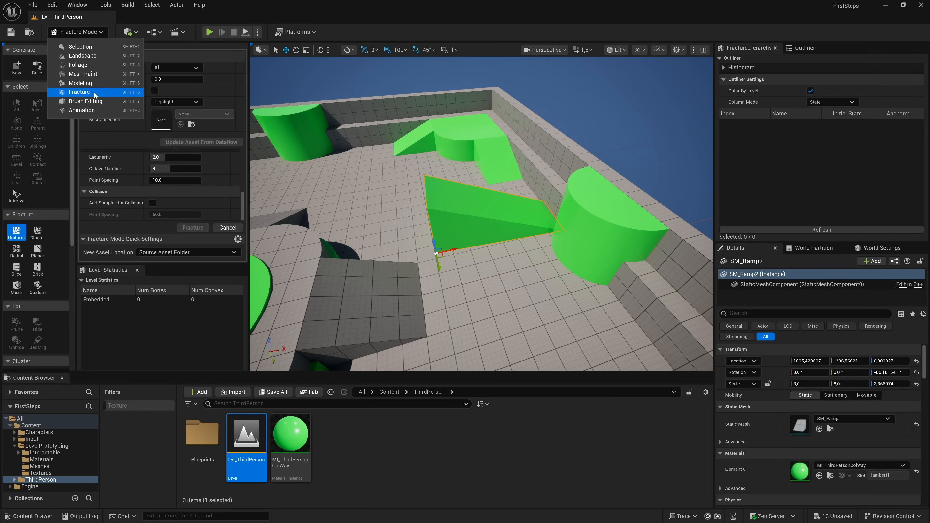
{"action": "left_click", "coordinate": [96, 101]}
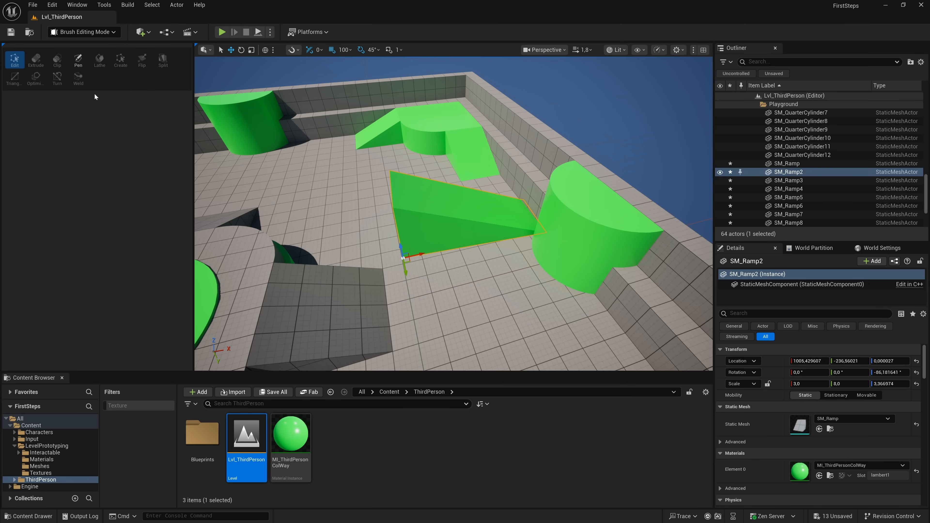
{"action": "left_click", "coordinate": [79, 60]}
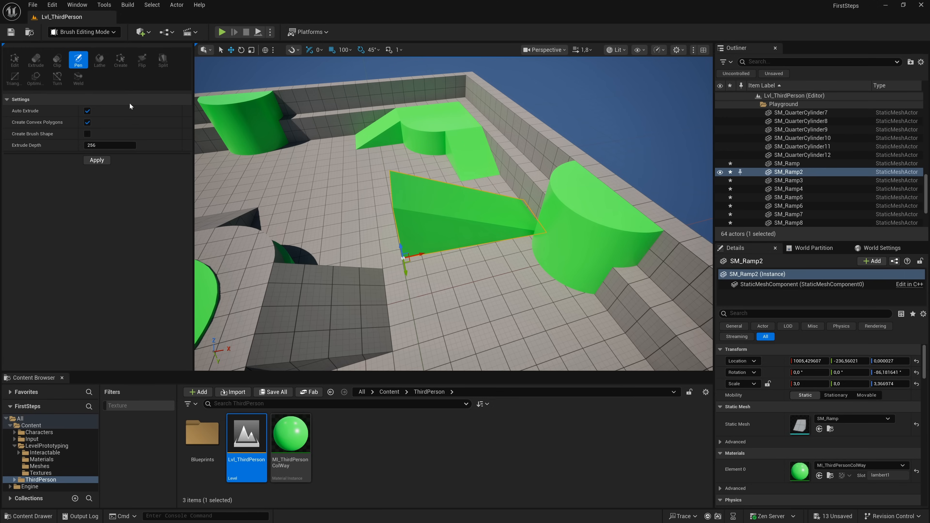
- View the tools of Animation mode, then return to Selection mode
{"action": "left_click", "coordinate": [83, 32]}
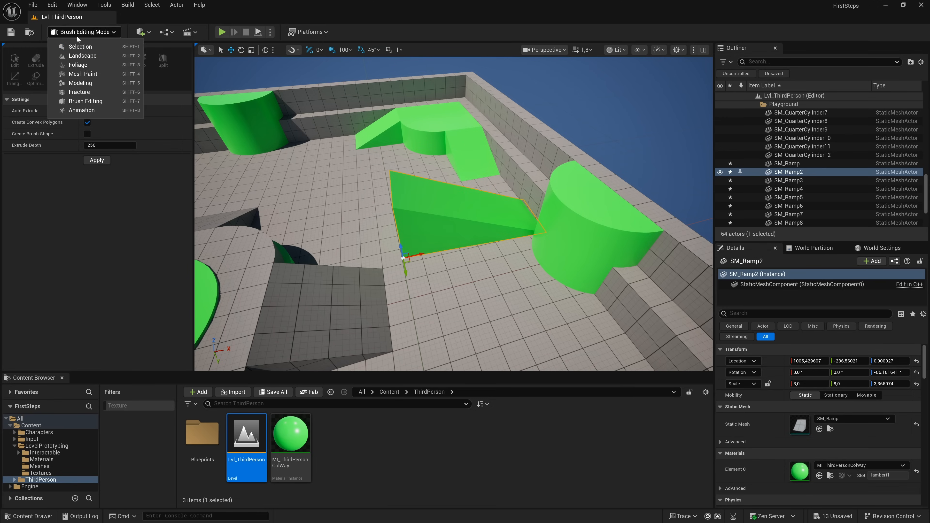
{"action": "left_click", "coordinate": [87, 111]}
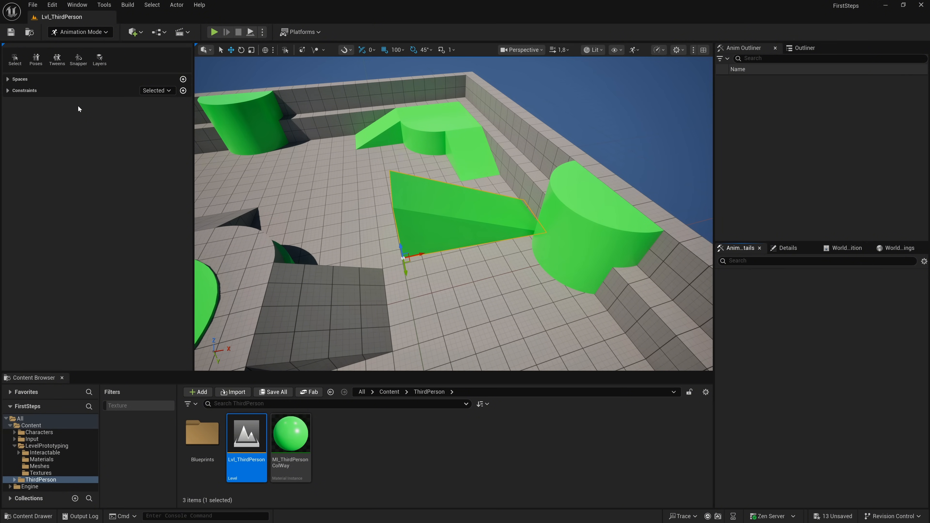
{"action": "left_click", "coordinate": [76, 31]}
{"action": "left_click", "coordinate": [87, 46]}
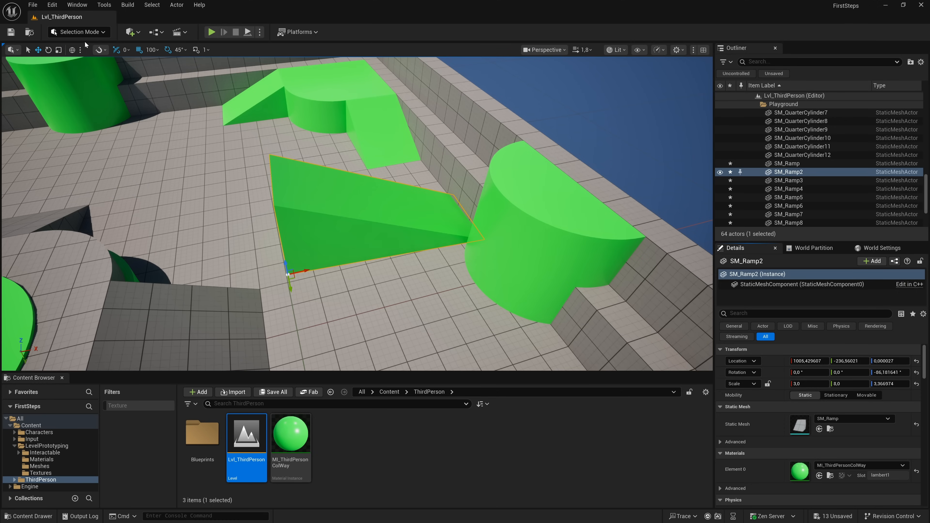
- Open Quixel Bridge from the quick-add options and browse the surfaces, 3D models, plants and collections on its home page
{"action": "left_click", "coordinate": [139, 33]}
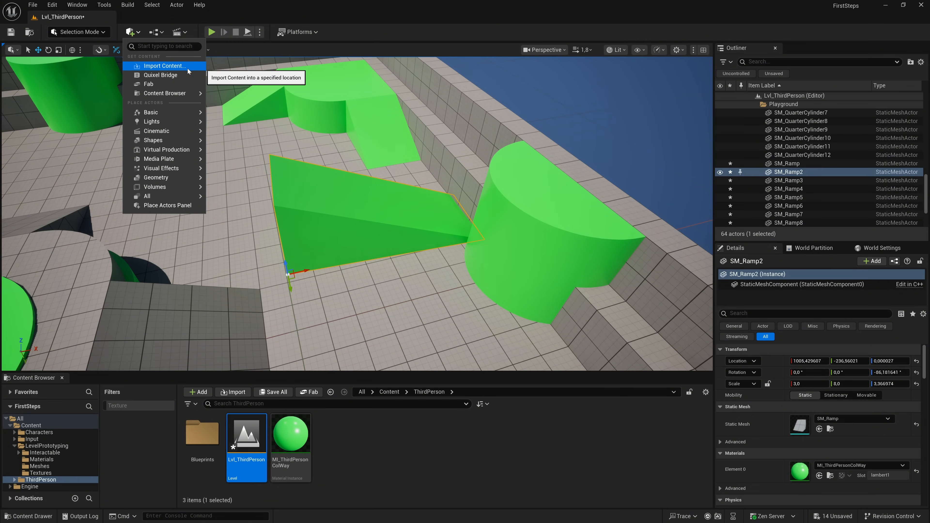
{"action": "left_click", "coordinate": [173, 76]}
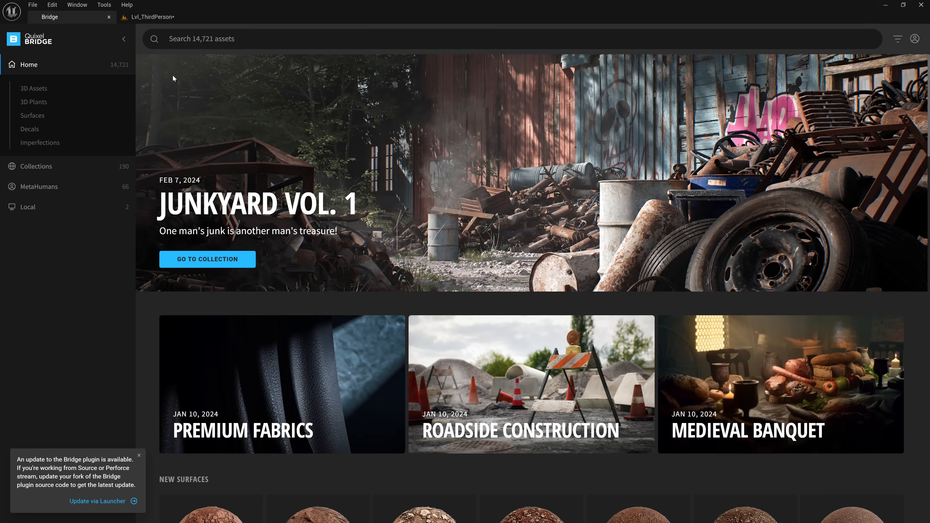
{"action": "scroll", "coordinate": [262, 182], "scroll_direction": "down", "scroll_amount": 5}
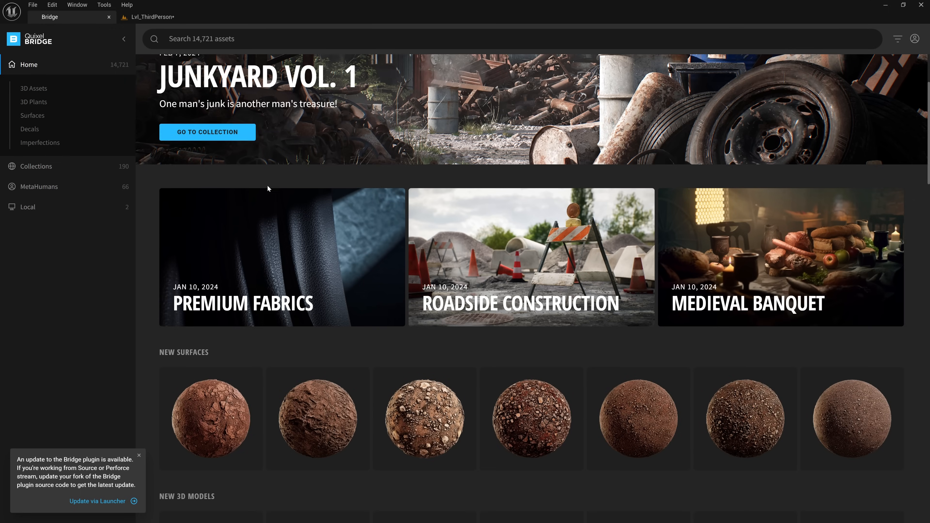
{"action": "scroll", "coordinate": [278, 195], "scroll_direction": "down", "scroll_amount": 12}
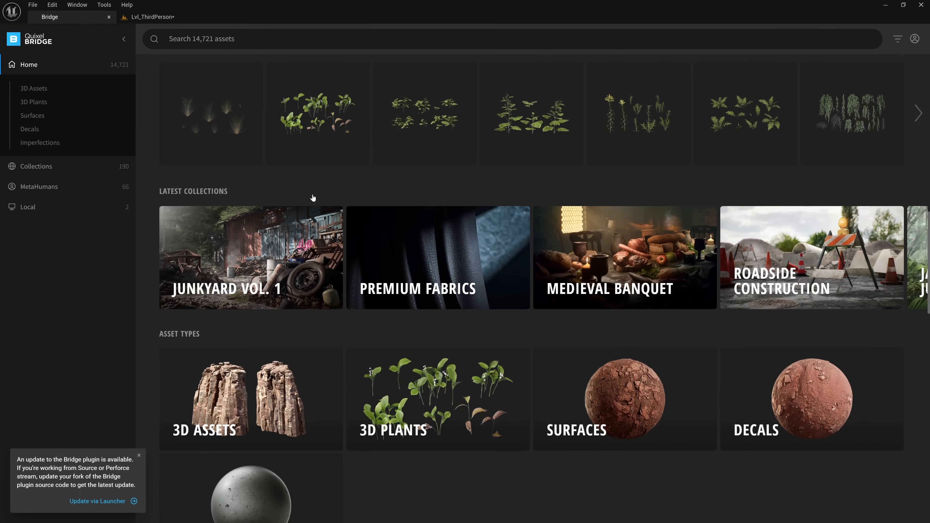
{"action": "scroll", "coordinate": [394, 197], "scroll_direction": "up", "scroll_amount": 1}
{"action": "scroll", "coordinate": [393, 197], "scroll_direction": "up", "scroll_amount": 5}
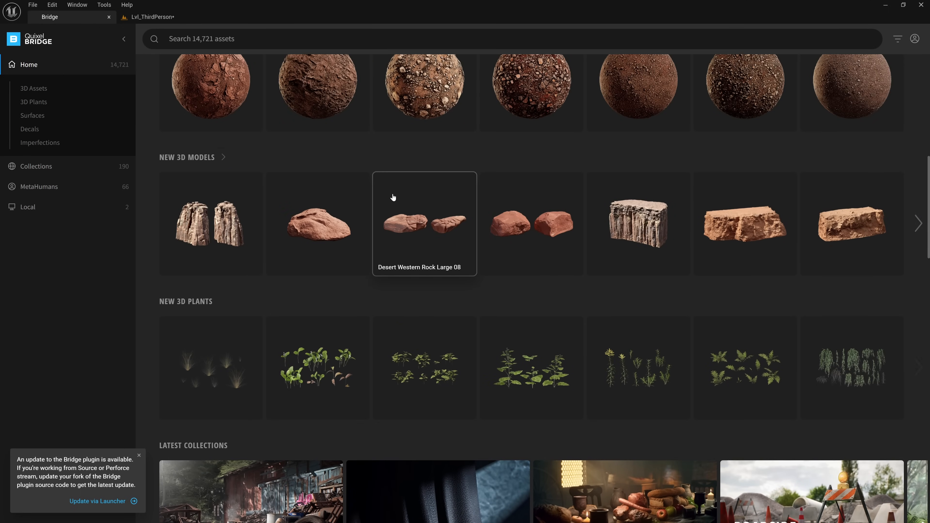
- View the details of the Desert Western Cluster Rock Small 02 asset, then close Bridge
{"action": "left_click", "coordinate": [322, 212]}
{"action": "scroll", "coordinate": [322, 212], "scroll_direction": "down", "scroll_amount": 3}
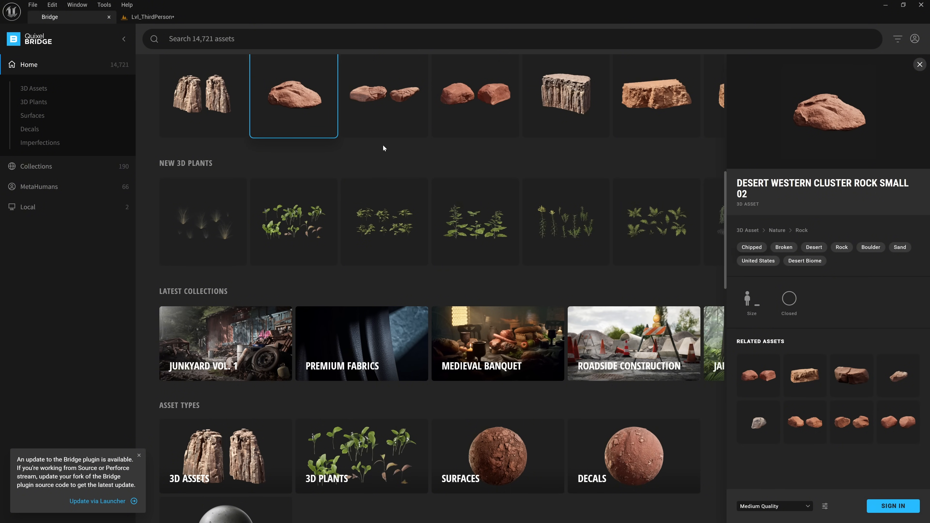
{"action": "left_click", "coordinate": [108, 17]}
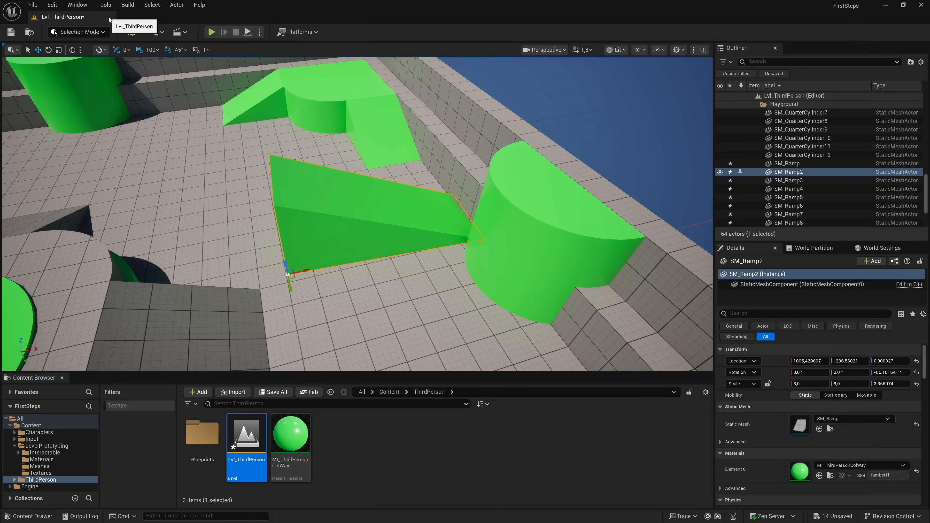
- Open the Fab marketplace from the quick-add options and maximize its window
{"action": "left_click", "coordinate": [156, 32]}
{"action": "left_click", "coordinate": [140, 32]}
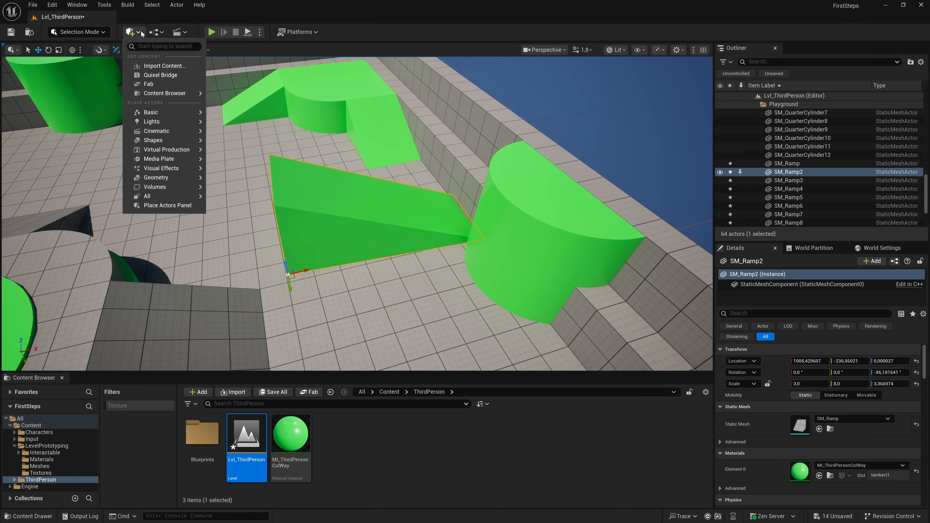
{"action": "left_click", "coordinate": [150, 84]}
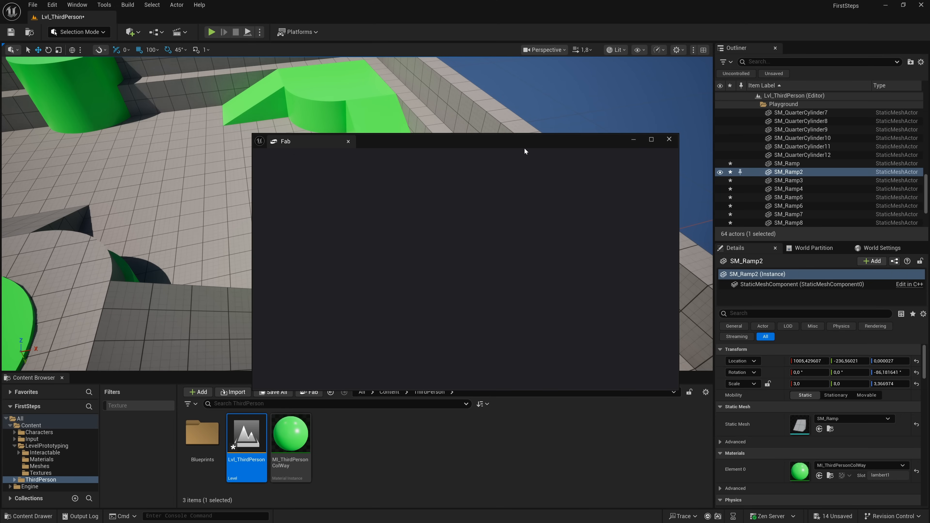
{"action": "left_click", "coordinate": [651, 140]}
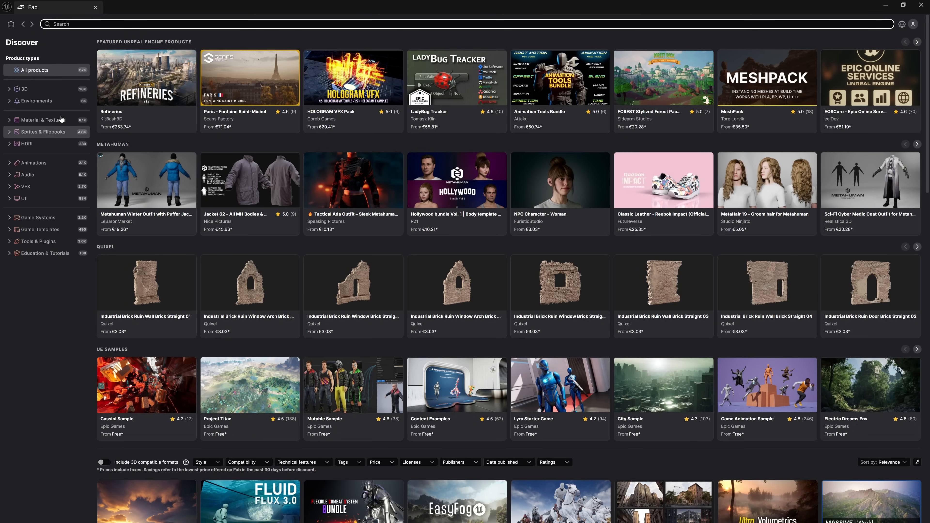
- Browse Fab's 3D farm buildings under Buildings & Architecture, view the Cartoon Farm Islands / Exteriors product, then close Fab
{"action": "left_click", "coordinate": [52, 91]}
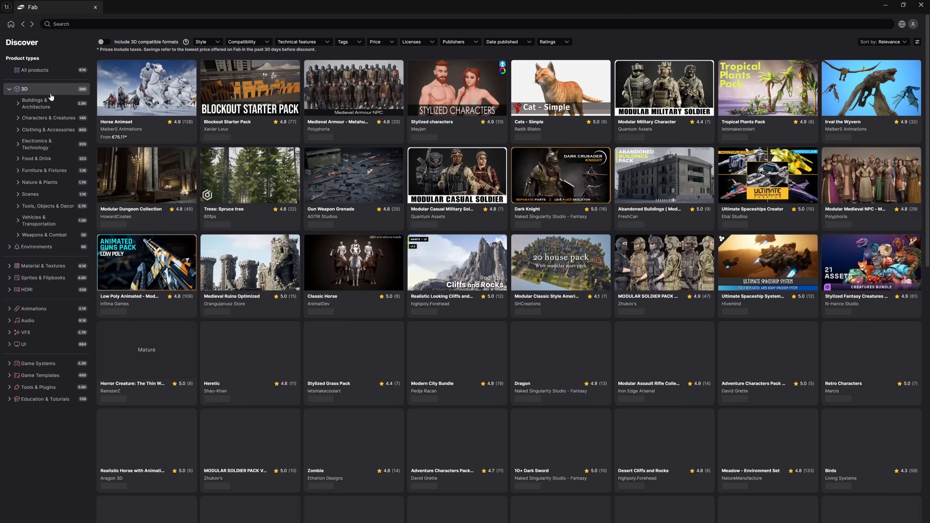
{"action": "left_click", "coordinate": [50, 109]}
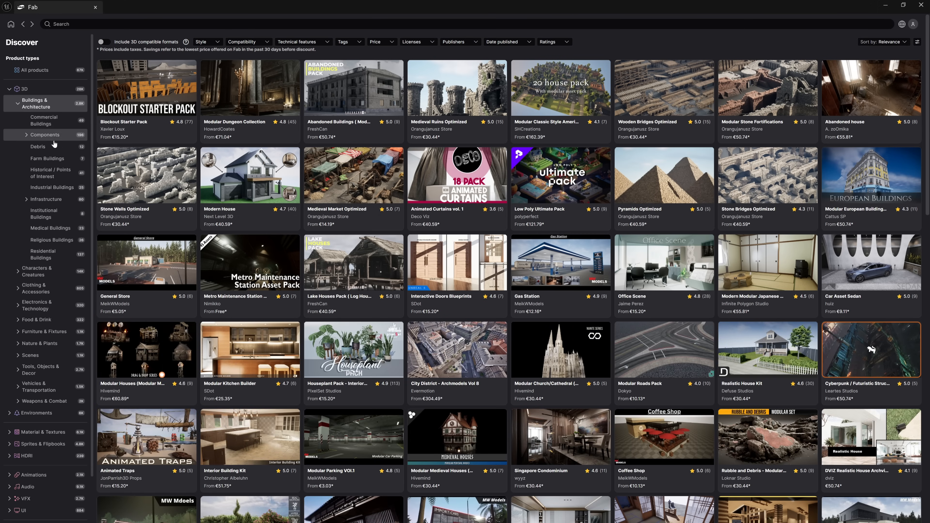
{"action": "left_click", "coordinate": [53, 159]}
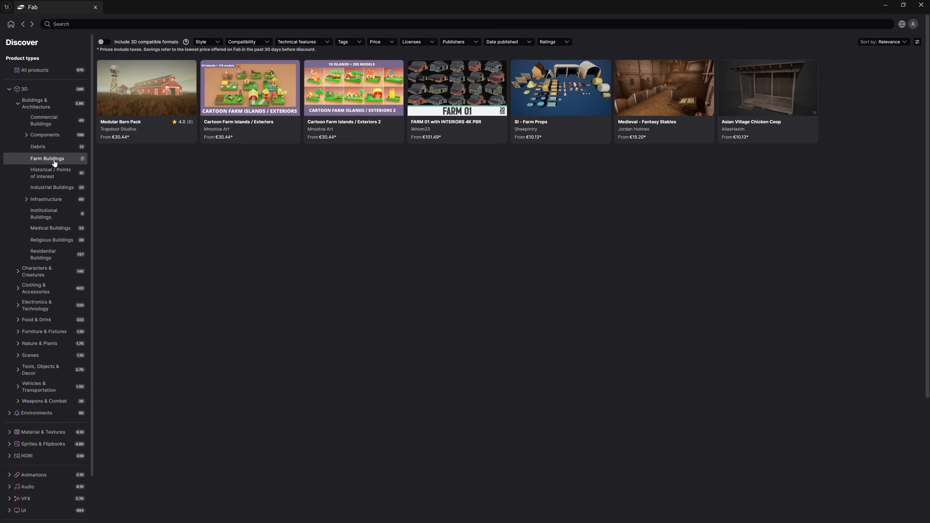
{"action": "left_click", "coordinate": [262, 94]}
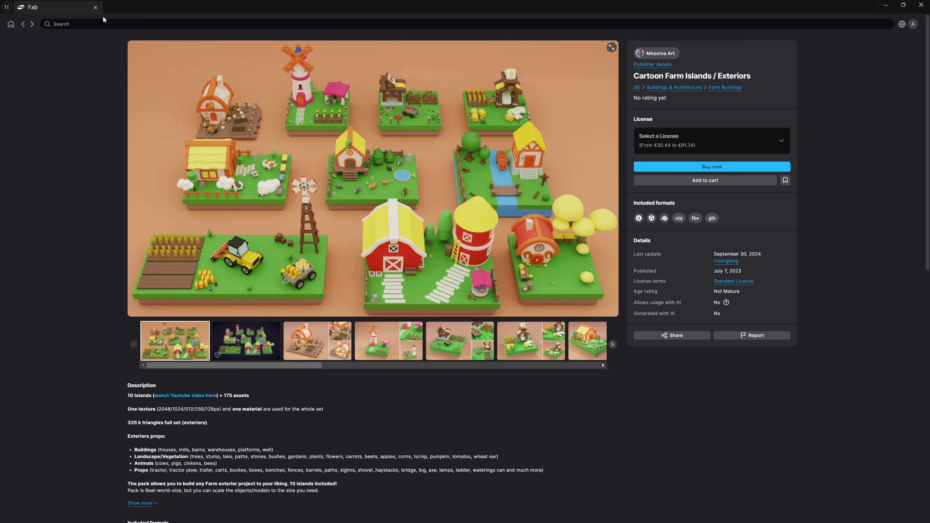
{"action": "left_click", "coordinate": [95, 7]}
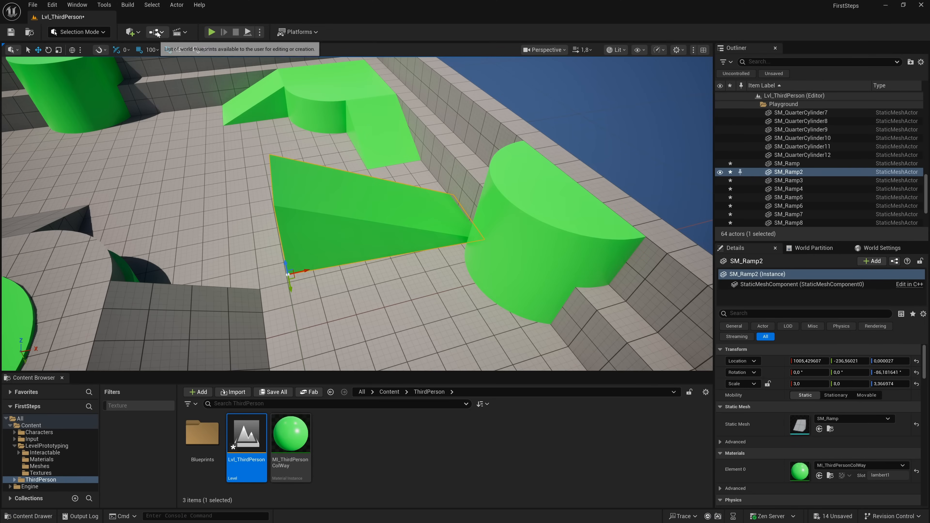
- Add a sphere shape to the level in front of the green ramp and raise it to a Z location of about 142
{"action": "left_click", "coordinate": [133, 32]}
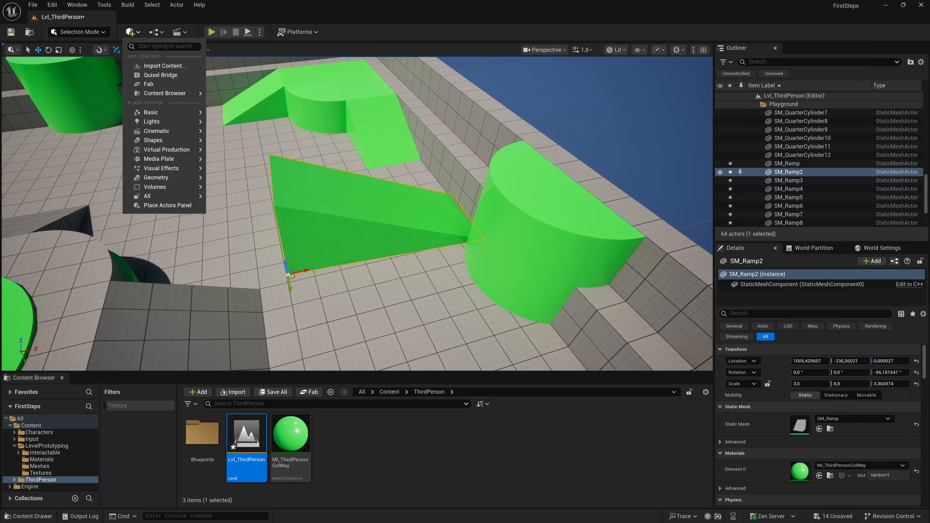
{"action": "mouse_move", "coordinate": [169, 94]}
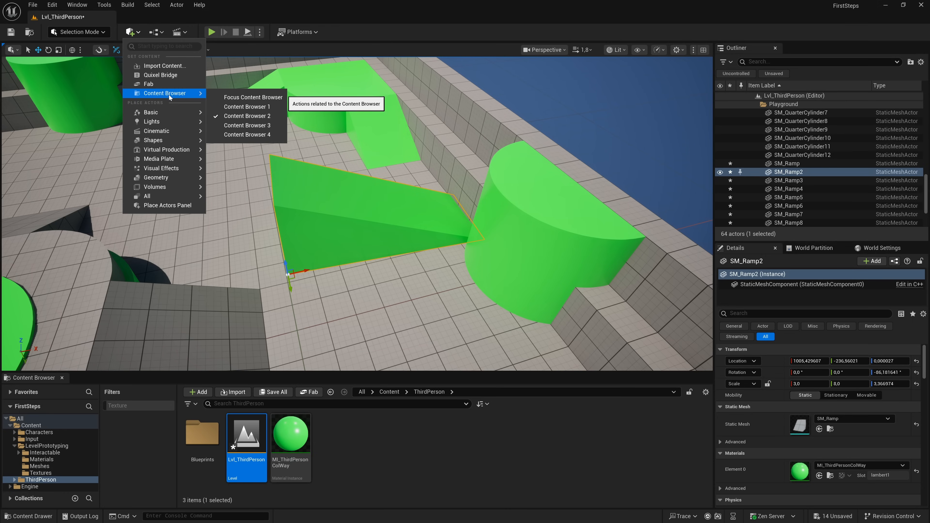
{"action": "mouse_move", "coordinate": [167, 115]}
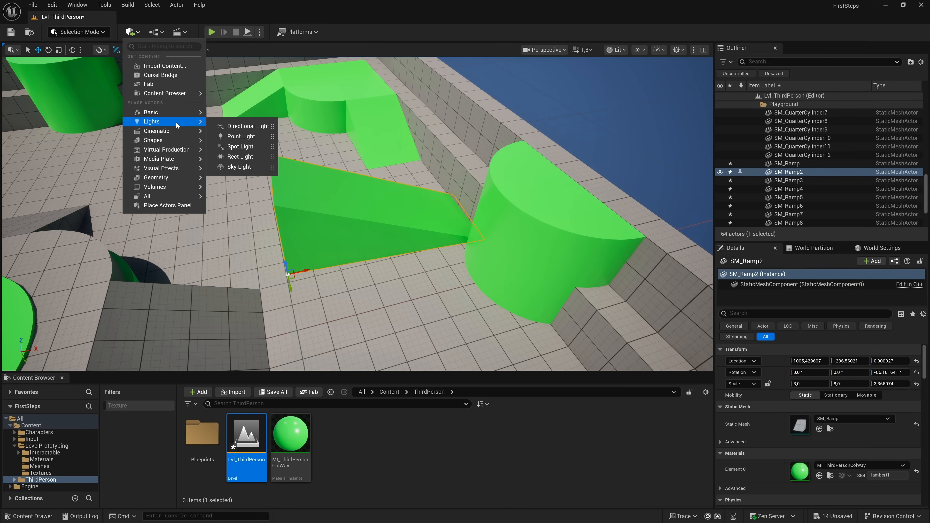
{"action": "mouse_move", "coordinate": [177, 142]}
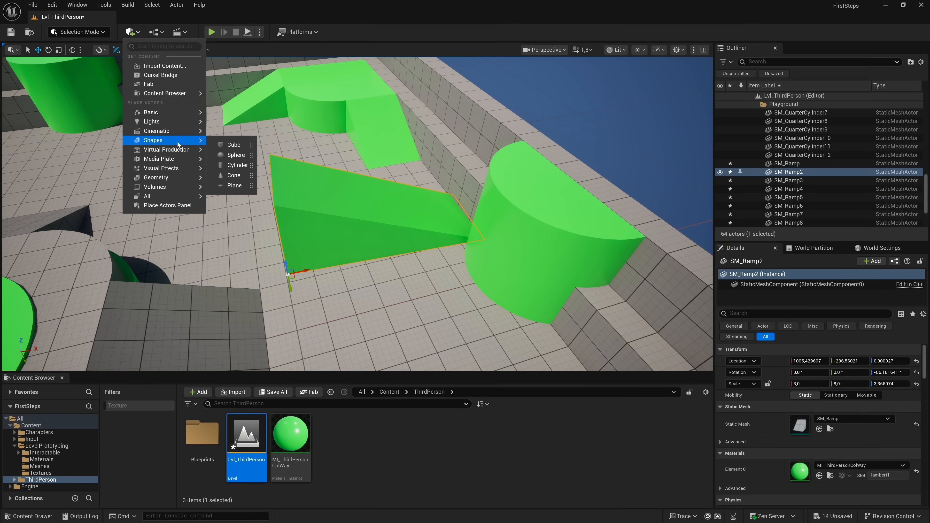
{"action": "left_click", "coordinate": [236, 158]}
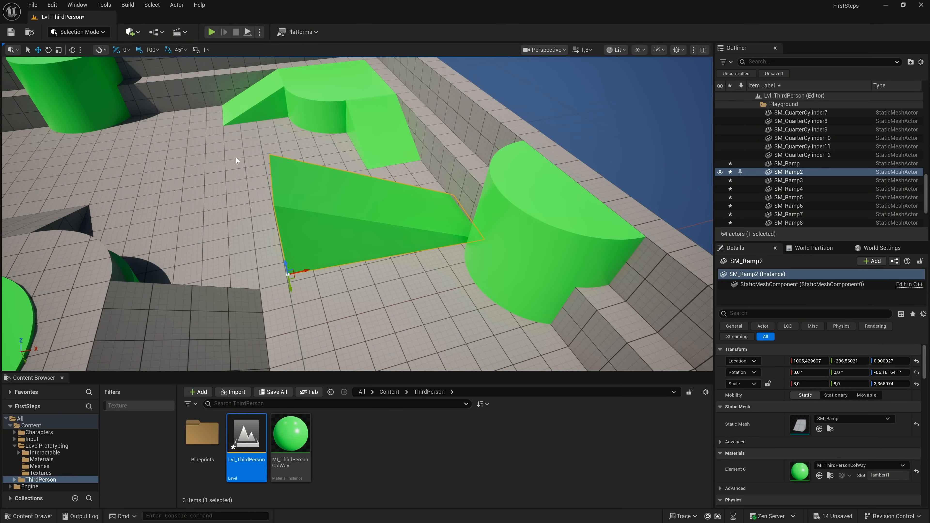
{"action": "left_click_drag", "start_coordinate": [361, 196], "coordinate": [324, 234]}
{"action": "left_click_drag", "start_coordinate": [444, 142], "coordinate": [430, 242]}
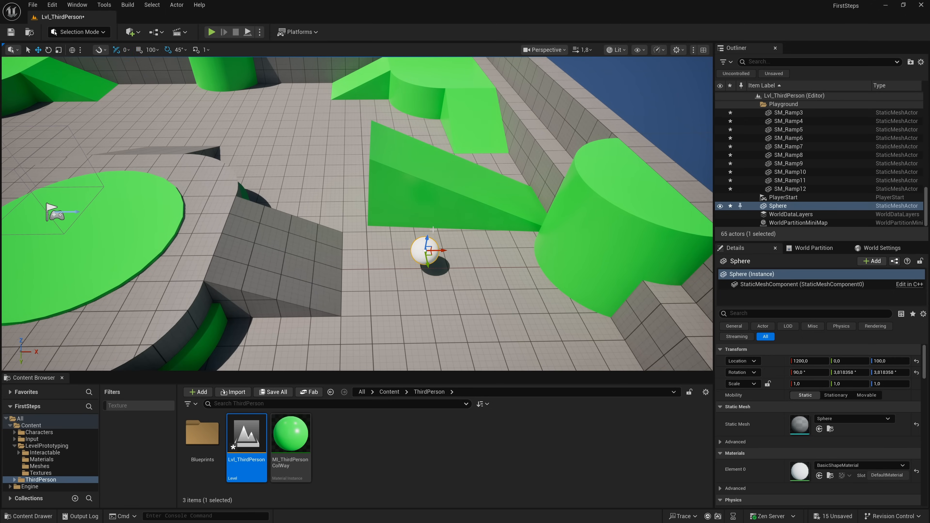
{"action": "mouse_move", "coordinate": [427, 242]}
{"action": "left_mouse_down"}
{"action": "mouse_move", "coordinate": [429, 208]}
{"action": "mouse_move", "coordinate": [429, 235]}
{"action": "left_mouse_up"}
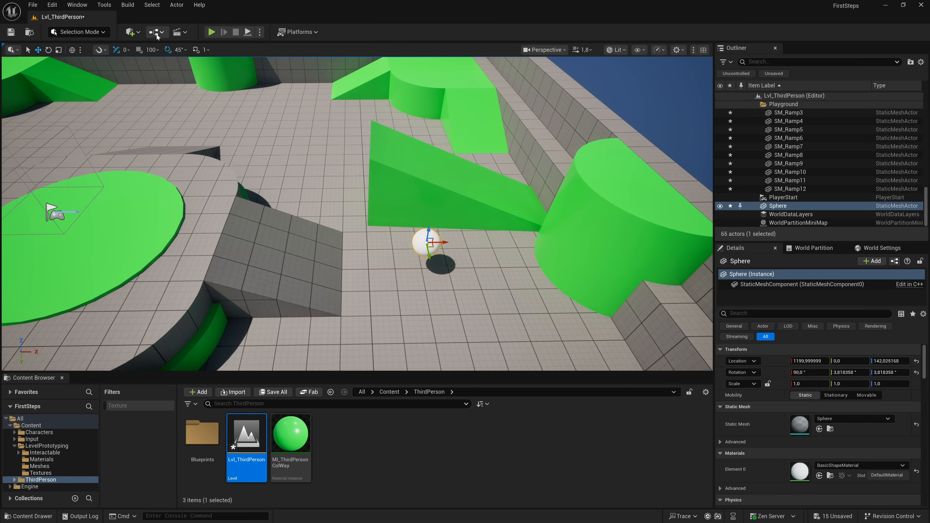
- Add a cone shape and move it beside the grey ramp, to about X 909, Y 230, Z 301
{"action": "left_click", "coordinate": [132, 32]}
{"action": "mouse_move", "coordinate": [161, 141]}
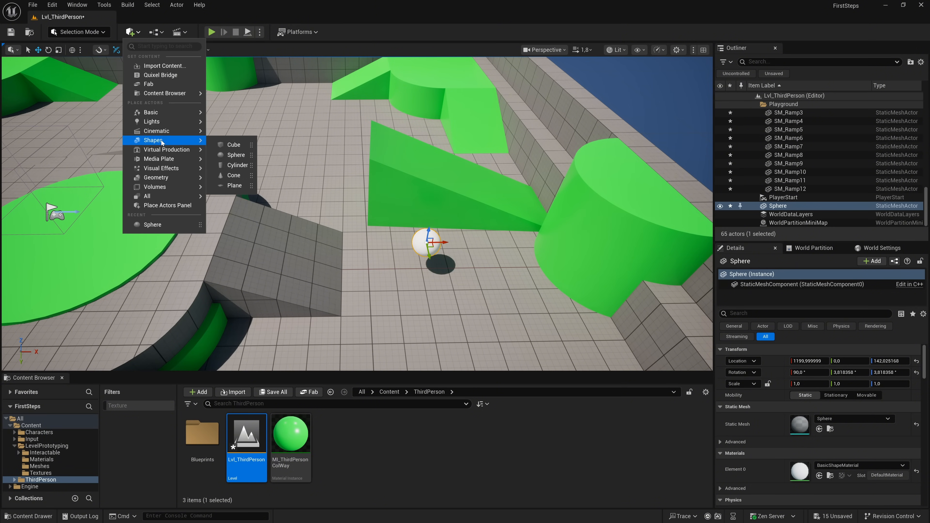
{"action": "left_click", "coordinate": [234, 175]}
{"action": "left_click_drag", "start_coordinate": [379, 214], "coordinate": [339, 261]}
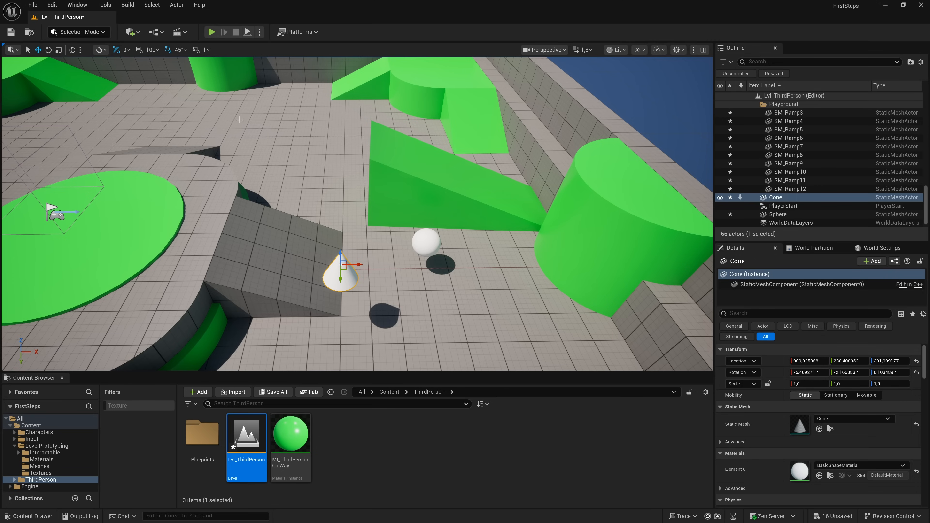
- Add a cube from the full list of placeable actors, position it at about X 1343, Y 216, Z 199 and tilt it
{"action": "left_click", "coordinate": [131, 32]}
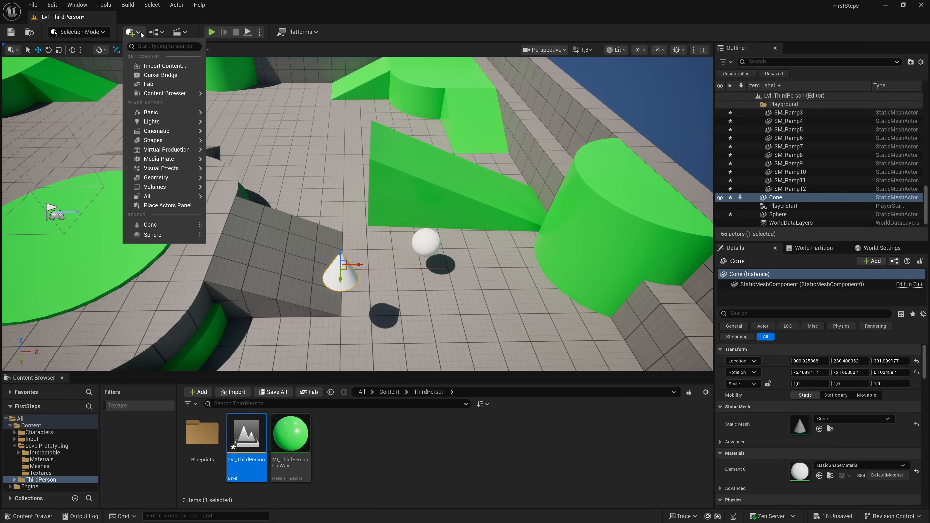
{"action": "mouse_move", "coordinate": [166, 190]}
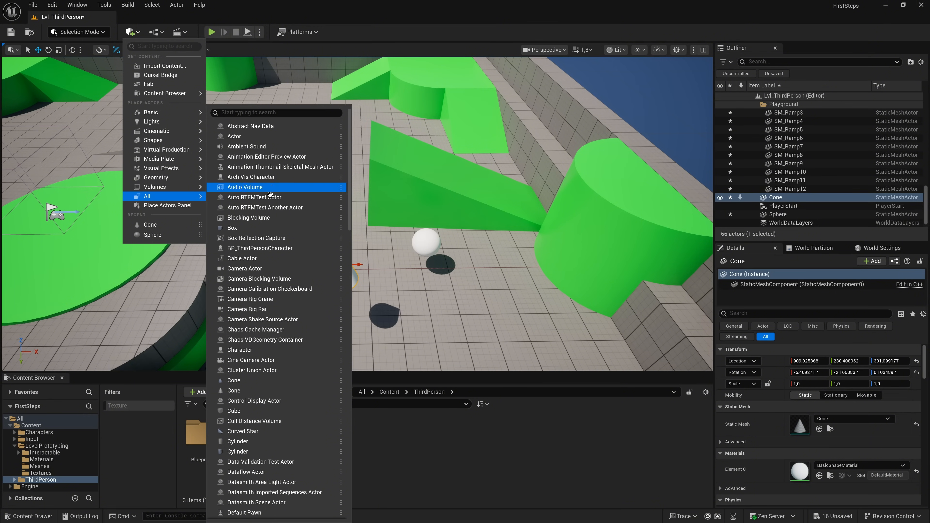
{"action": "scroll", "coordinate": [283, 238], "scroll_direction": "down", "scroll_amount": 1}
{"action": "scroll", "coordinate": [283, 237], "scroll_direction": "down", "scroll_amount": 5}
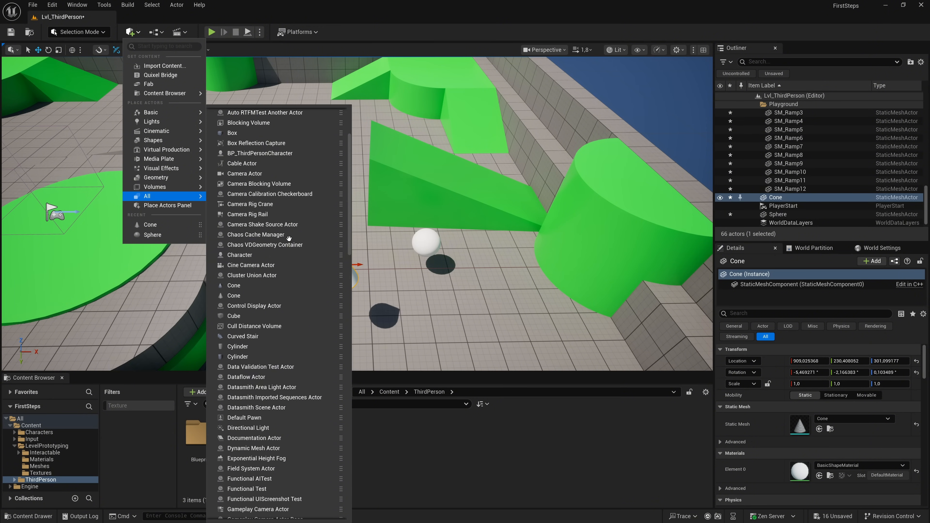
{"action": "left_click", "coordinate": [238, 315]}
{"action": "left_click_drag", "start_coordinate": [359, 213], "coordinate": [492, 256]}
{"action": "key", "text": "e"}
- Open the Place Actors panel and show its Shapes category
{"action": "left_click", "coordinate": [130, 32]}
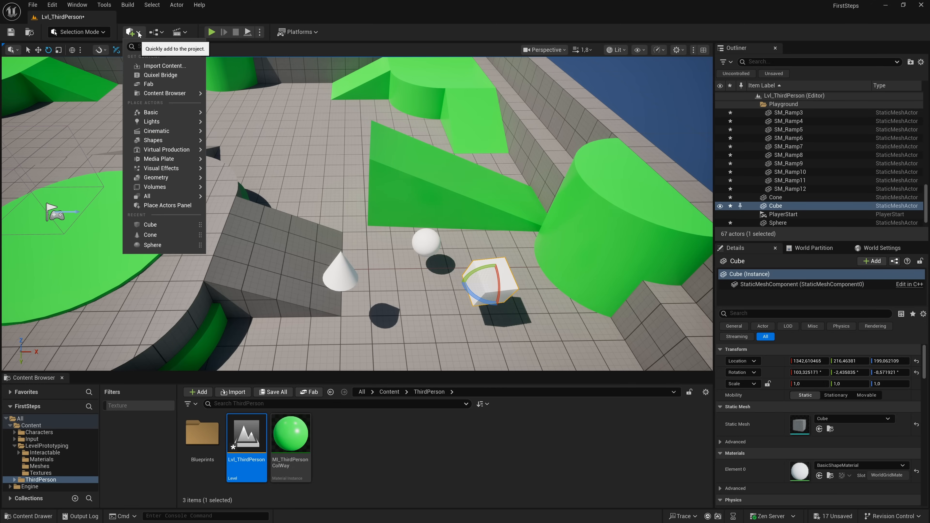
{"action": "left_click", "coordinate": [174, 234]}
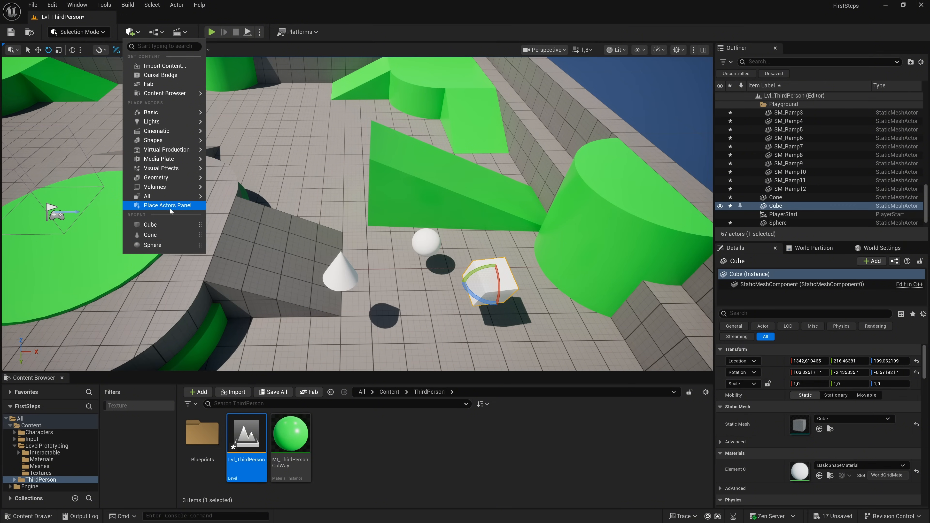
{"action": "left_click", "coordinate": [171, 207]}
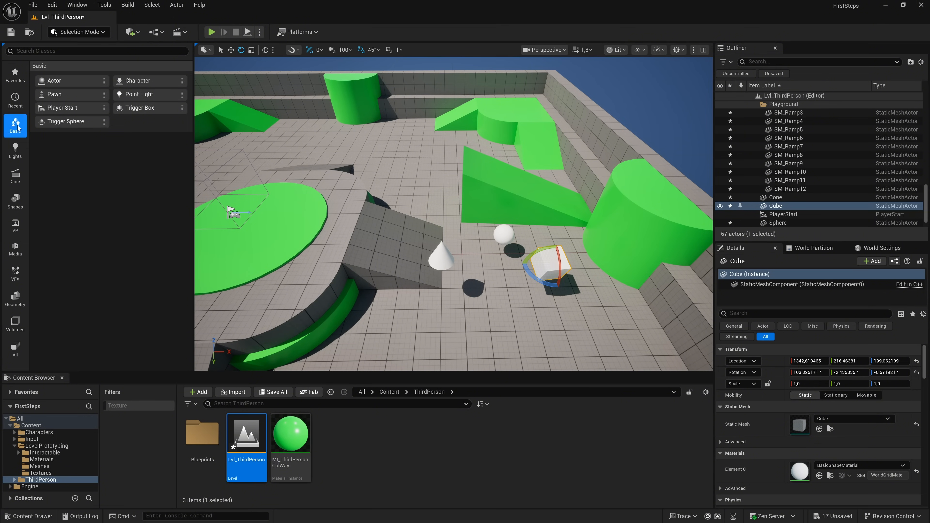
{"action": "left_click", "coordinate": [15, 199]}
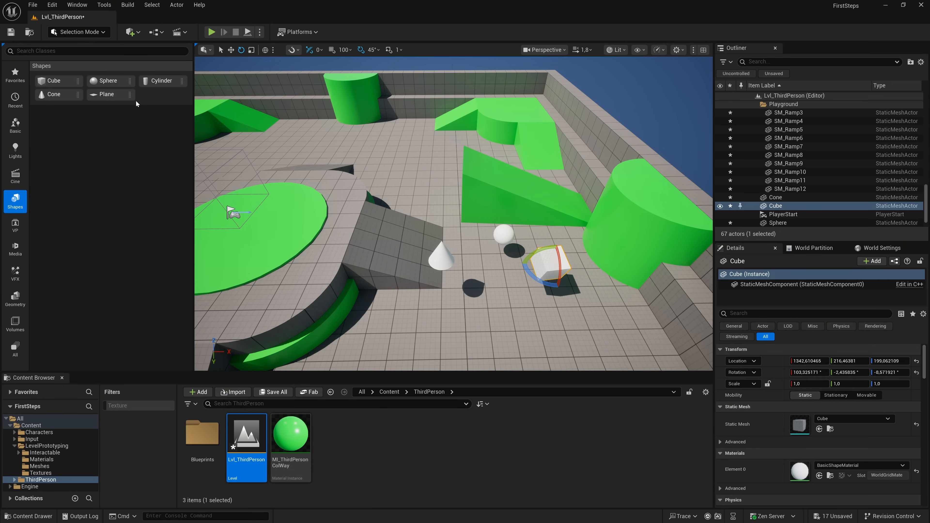
- Place a second sphere and a plane near the green ramp, and scale the plane to about 2.6 in X and 6.7 in Y
{"action": "left_click_drag", "start_coordinate": [106, 81], "coordinate": [436, 221]}
{"action": "key", "text": "w"}
{"action": "key", "text": "e"}
{"action": "key", "text": "r"}
{"action": "mouse_move", "coordinate": [460, 190]}
{"action": "left_mouse_down"}
{"action": "mouse_move", "coordinate": [487, 185]}
{"action": "mouse_move", "coordinate": [467, 189]}
{"action": "left_mouse_up"}
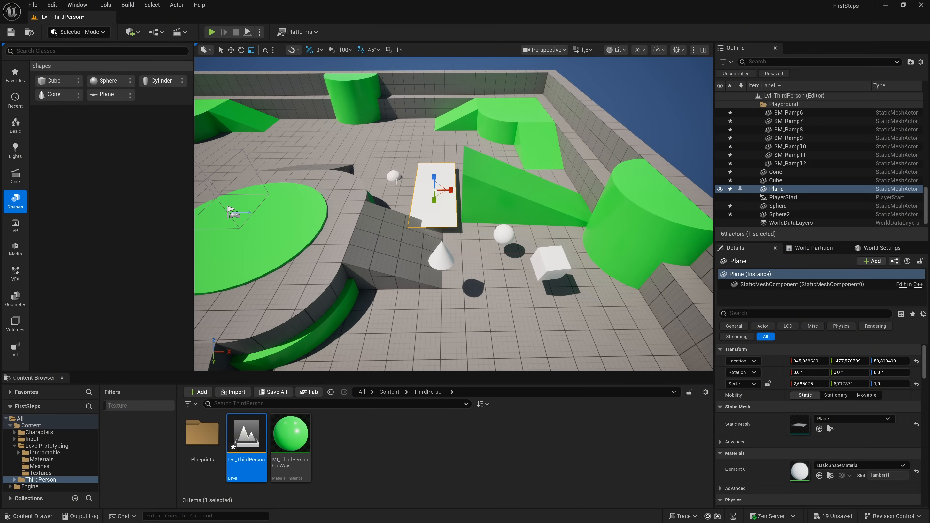
- Delete the plane from the level and close the Place Actors panel
{"action": "key", "text": "Delete"}
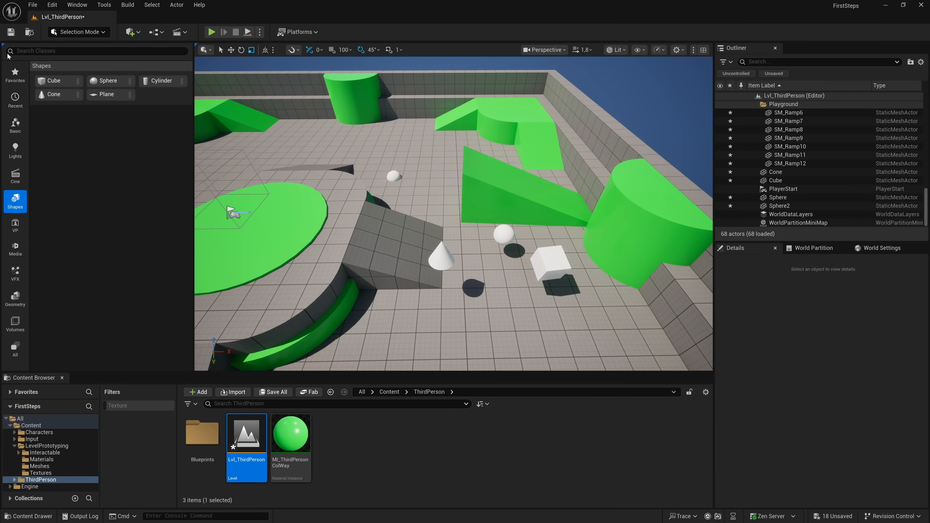
{"action": "left_click", "coordinate": [5, 45]}
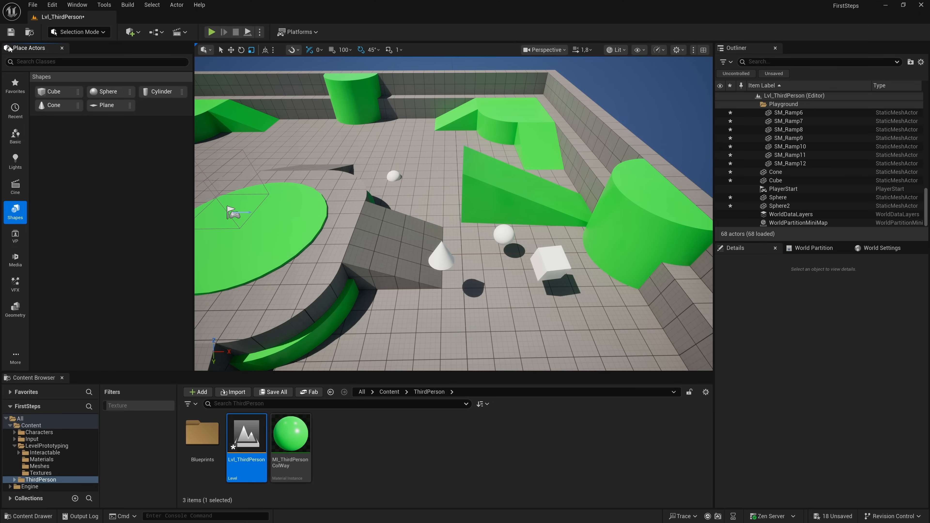
{"action": "left_click", "coordinate": [61, 48]}
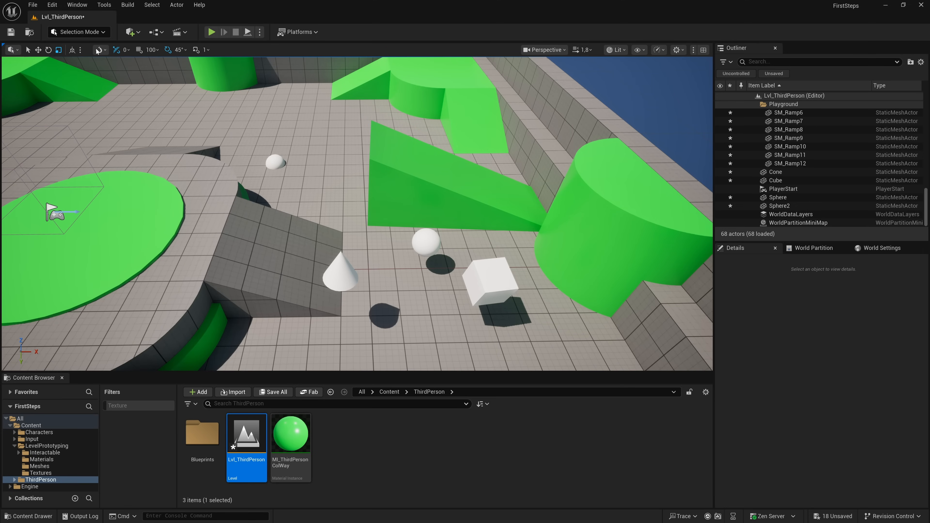
- Convert the placed cube into Cube_Blueprint using the Child Actors method with StaticMeshActor as parent class, and maximize the Blueprint editor
{"action": "left_click", "coordinate": [163, 33]}
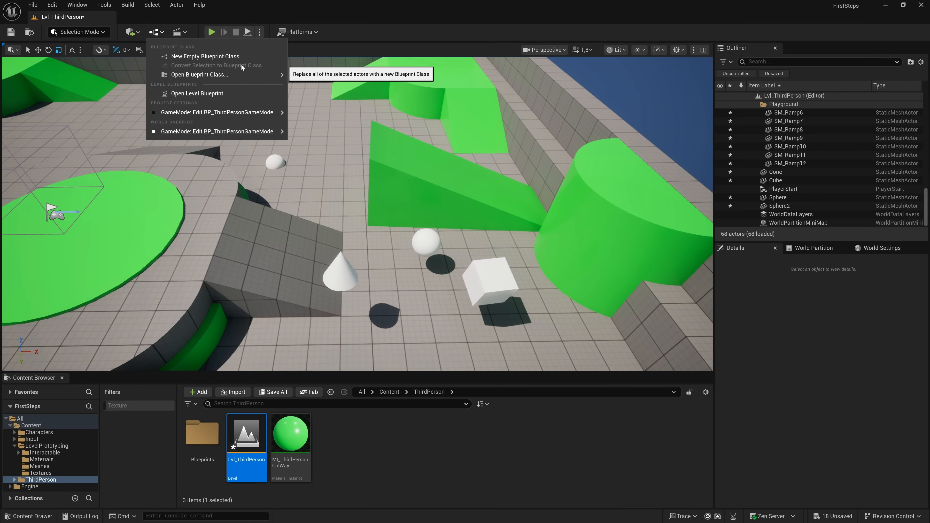
{"action": "left_click", "coordinate": [493, 280]}
{"action": "left_click", "coordinate": [494, 280]}
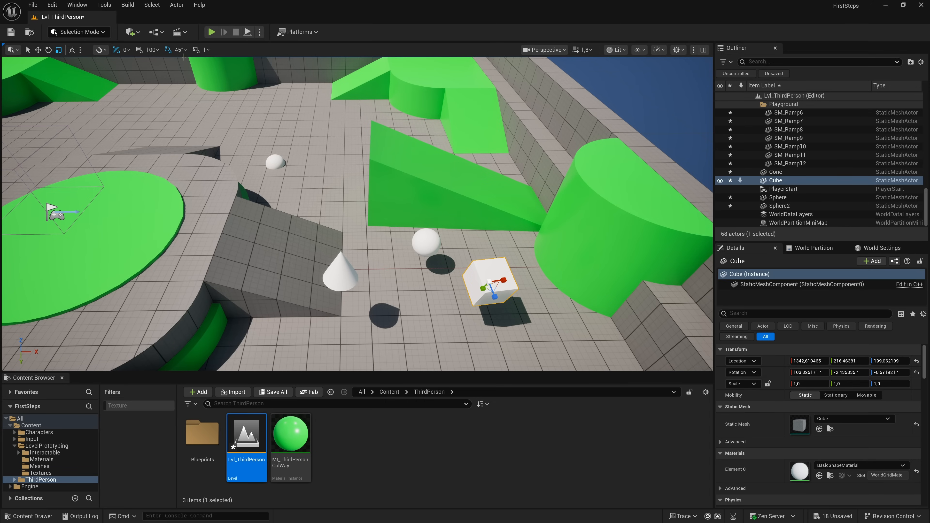
{"action": "left_click", "coordinate": [155, 32]}
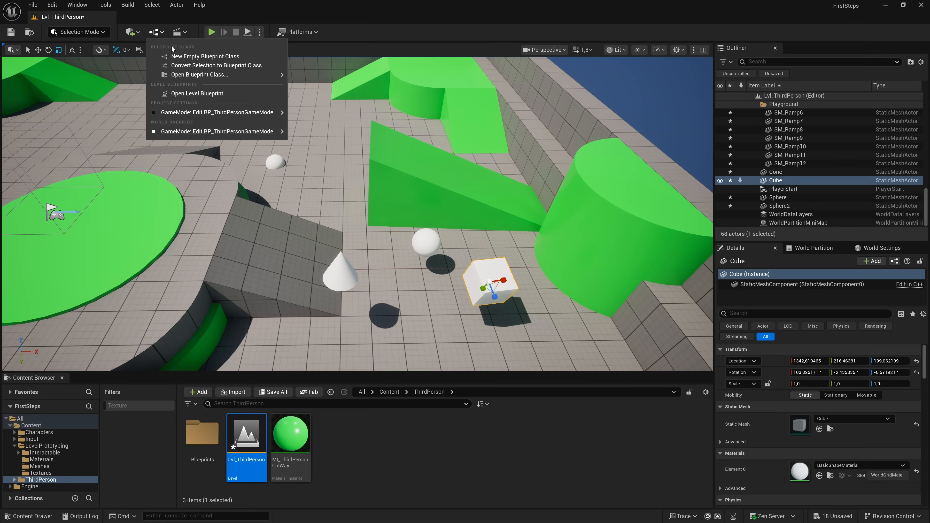
{"action": "left_click", "coordinate": [212, 66]}
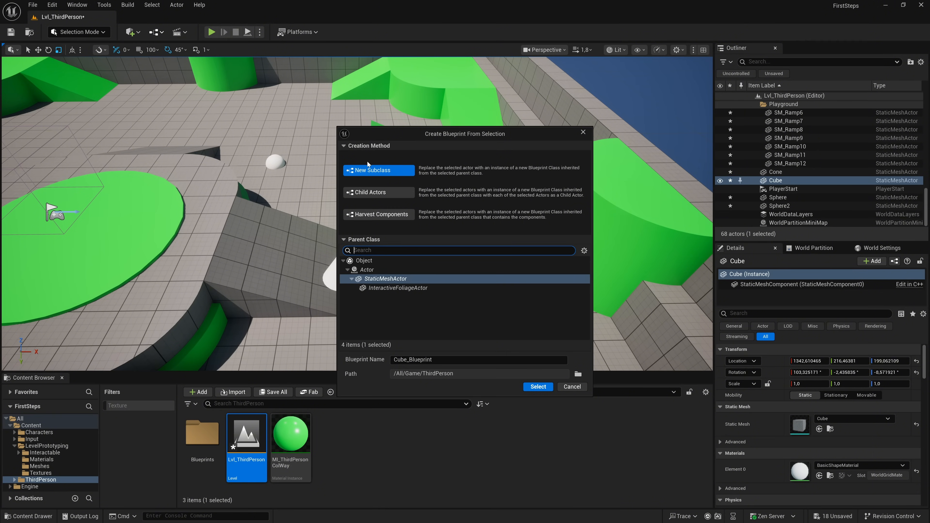
{"action": "left_click", "coordinate": [387, 193]}
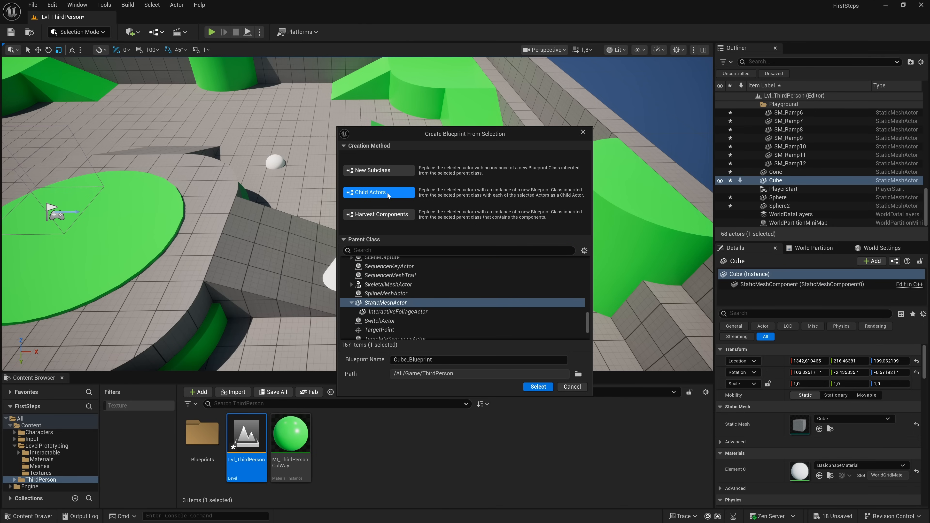
{"action": "left_click", "coordinate": [539, 387]}
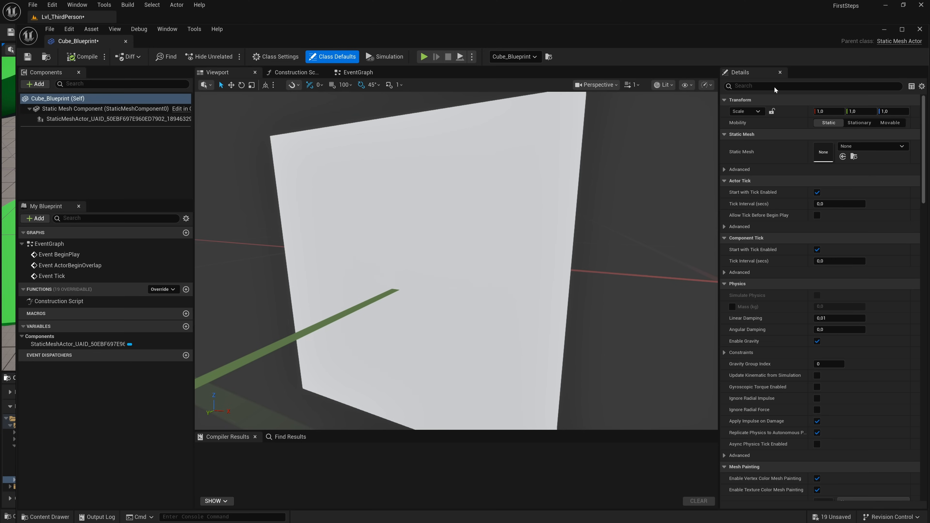
{"action": "left_click", "coordinate": [902, 29]}
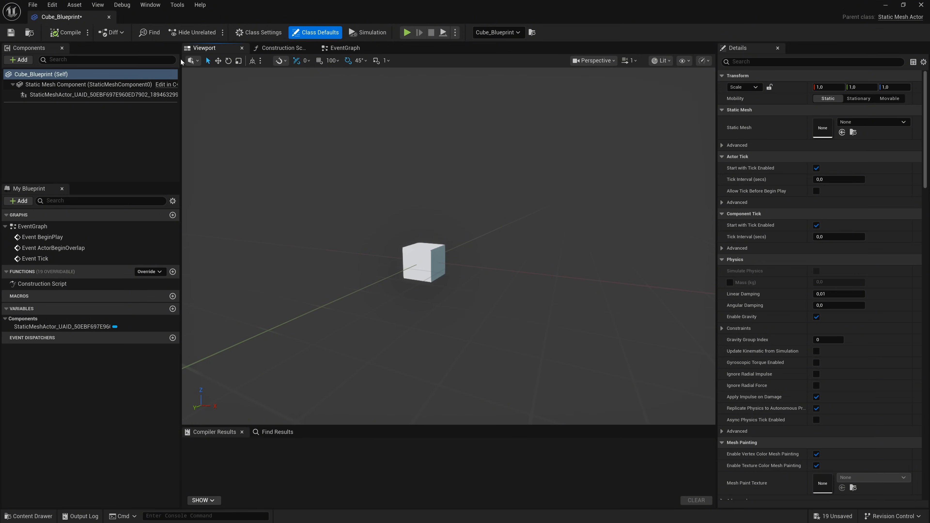
- Close the Cube_Blueprint editor and review the level's Blueprint, GameMode and level sequence creation options
{"action": "left_click", "coordinate": [109, 17]}
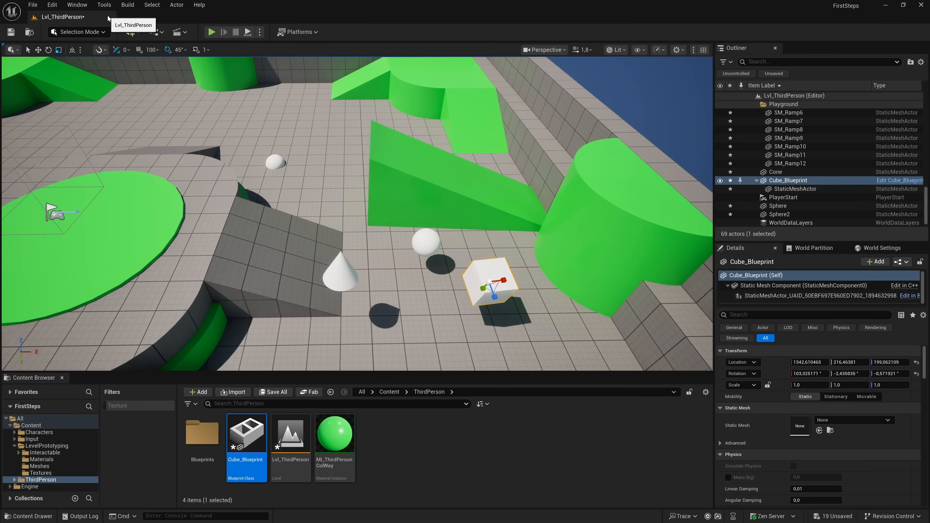
{"action": "left_click", "coordinate": [162, 32]}
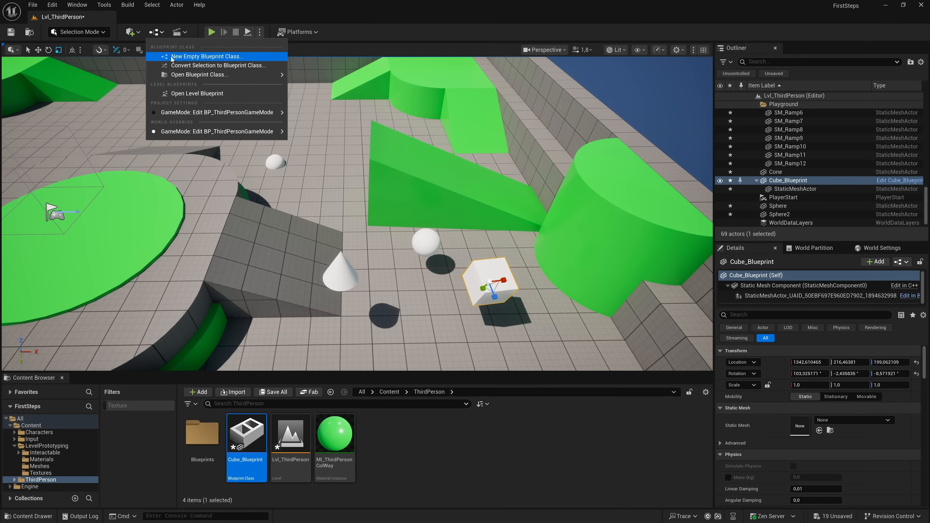
{"action": "mouse_move", "coordinate": [183, 76]}
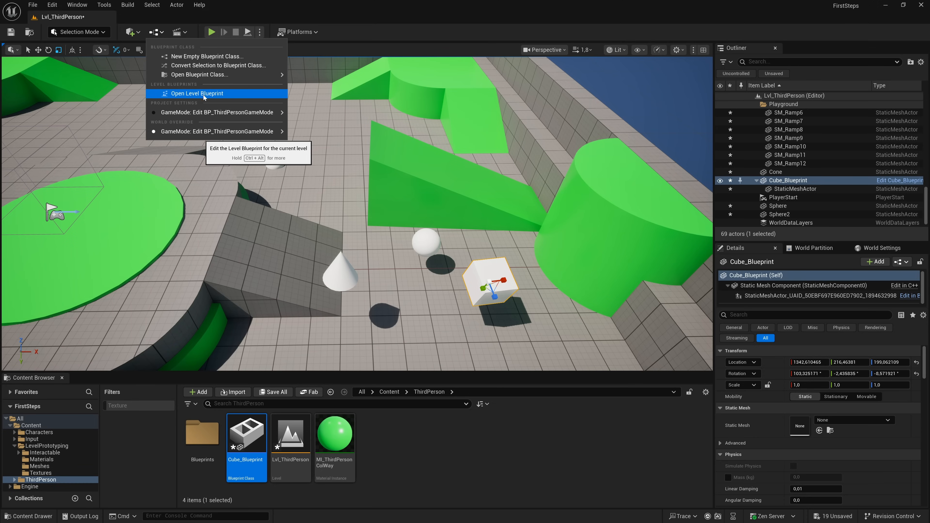
{"action": "mouse_move", "coordinate": [223, 114]}
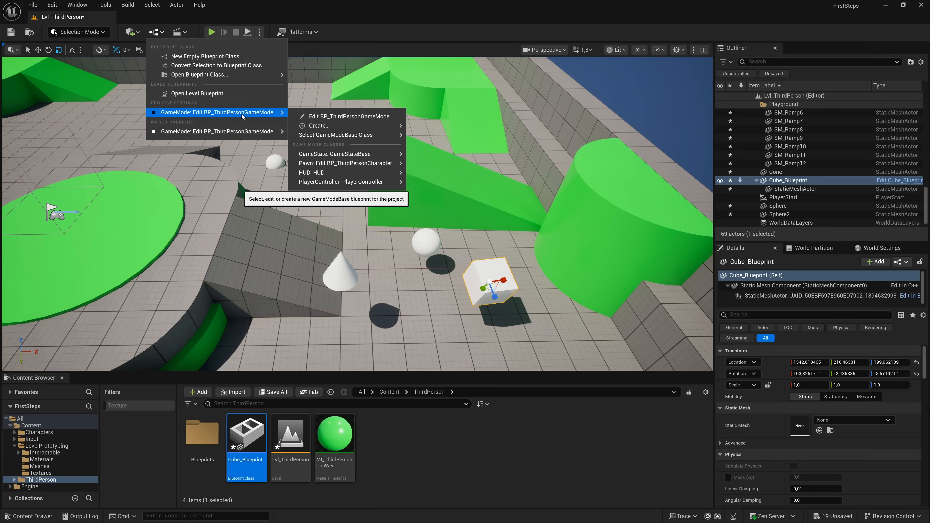
{"action": "mouse_move", "coordinate": [244, 133]}
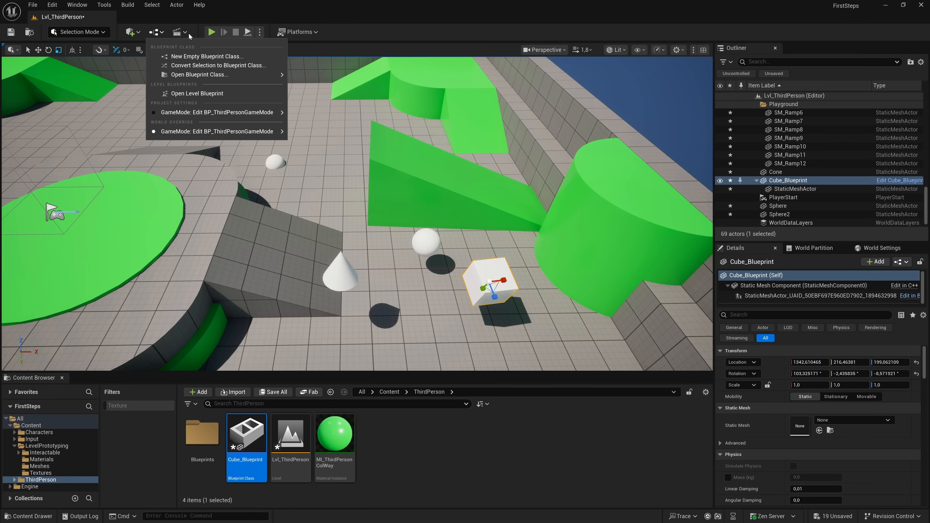
{"action": "left_click", "coordinate": [183, 32]}
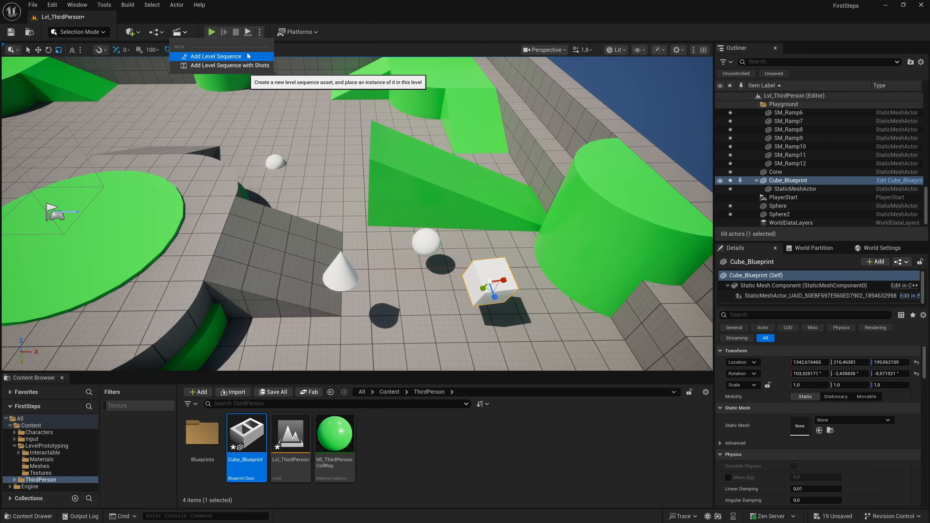
{"action": "left_click", "coordinate": [220, 18]}
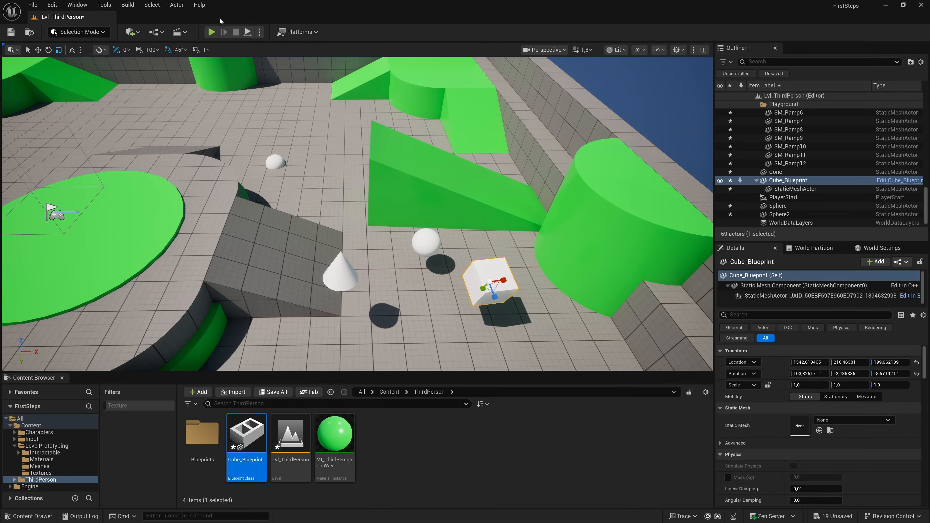
- Save all changes and play the level in the selected viewport, trying out forward movement of the character
{"action": "key", "text": "ctrl+shift+s"}
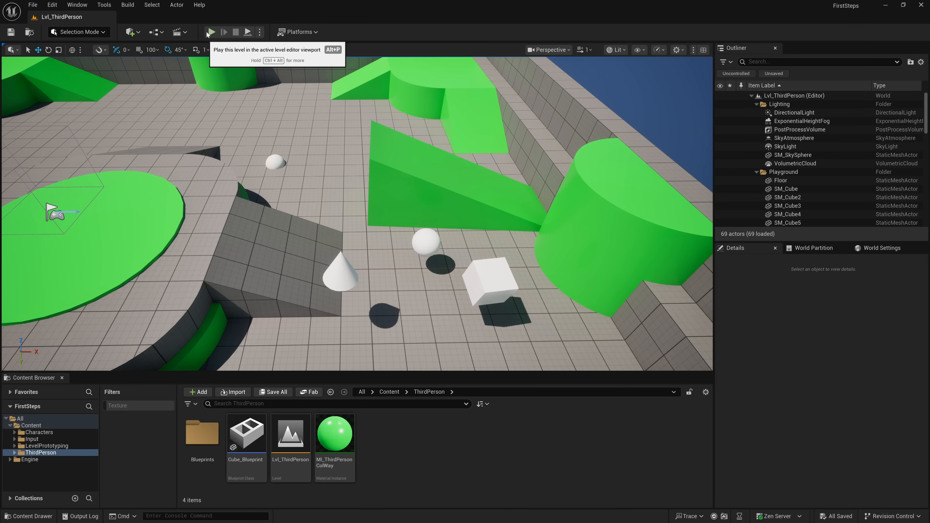
{"action": "left_click", "coordinate": [208, 33]}
{"action": "key", "text": "w"}
{"action": "key", "text": "w"}
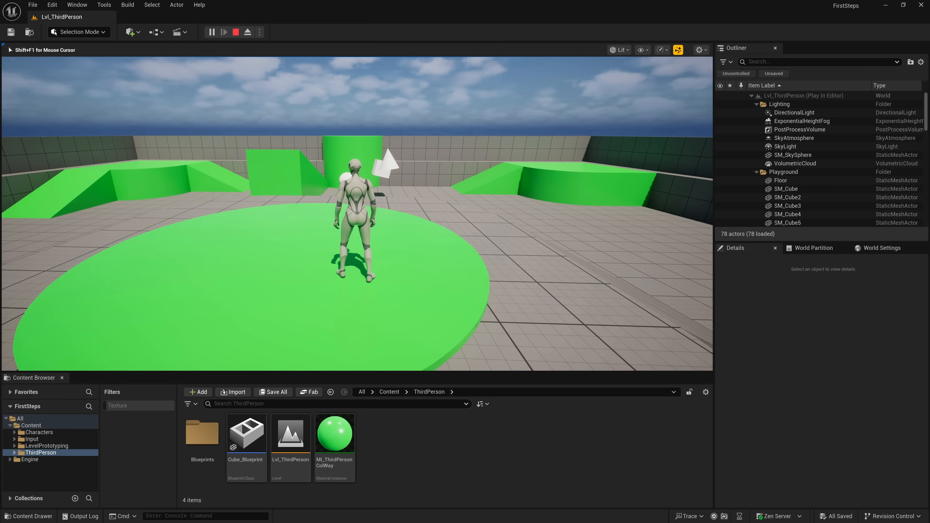
- Release the mouse cursor, eject from the player controller, and view the character from the front with the free camera
{"action": "key", "text": "shift+F1"}
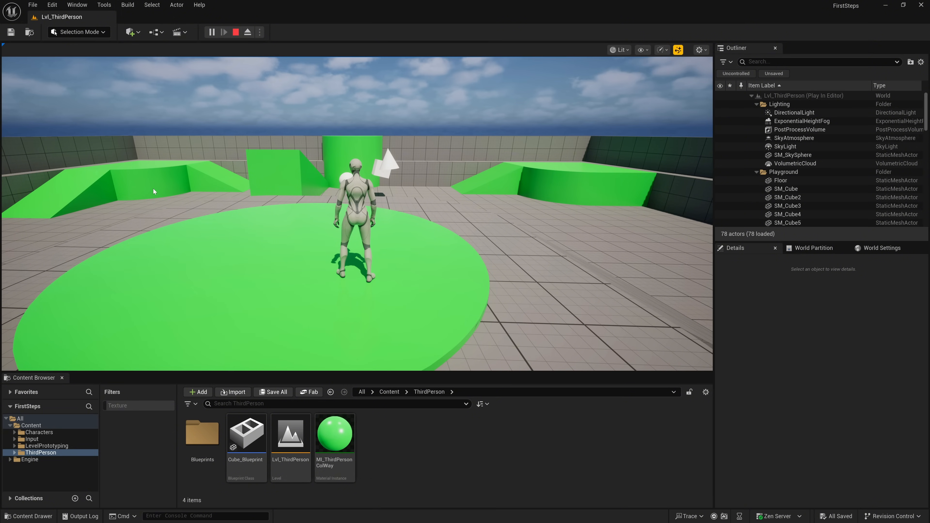
{"action": "left_click", "coordinate": [248, 34]}
{"action": "right_click_drag", "start_coordinate": [282, 147], "coordinate": [494, 117]}
{"action": "key", "text": "a"}
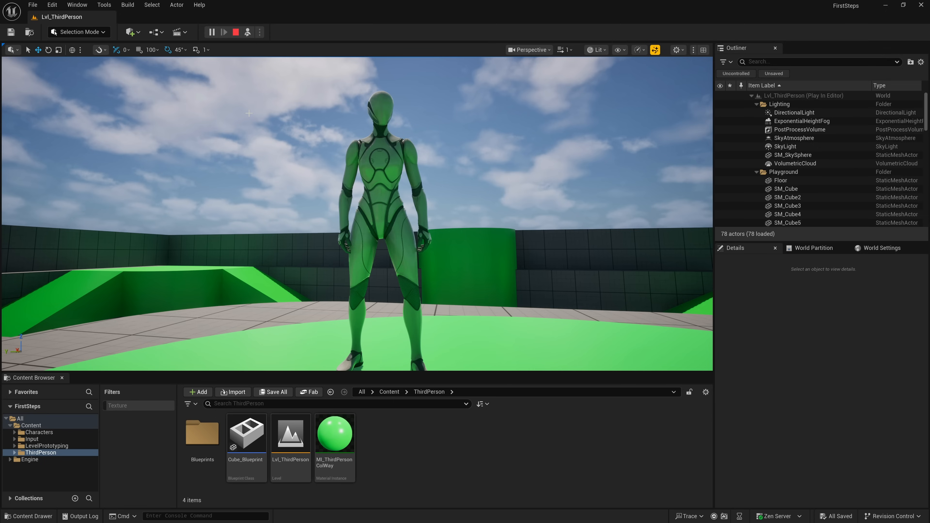
- Pause the running play session and advance it by a single frame
{"action": "left_click", "coordinate": [212, 33]}
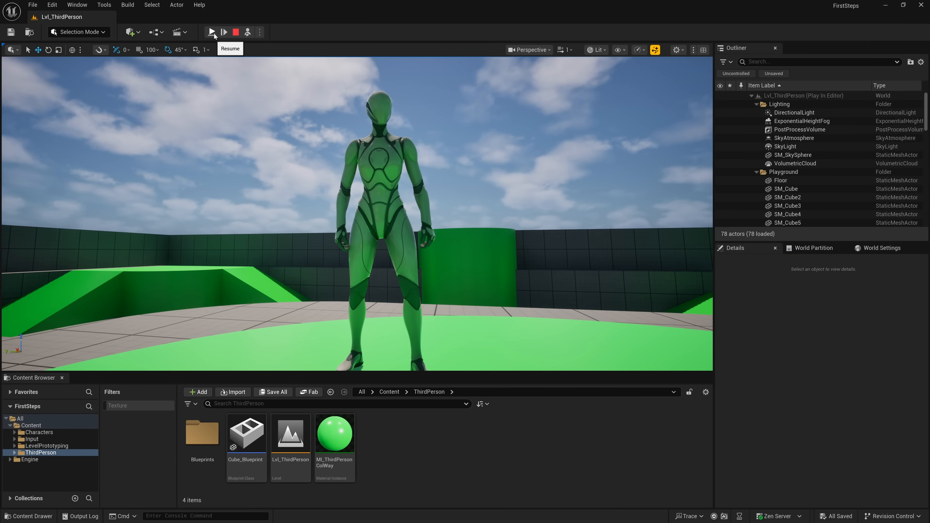
{"action": "left_click", "coordinate": [224, 32]}
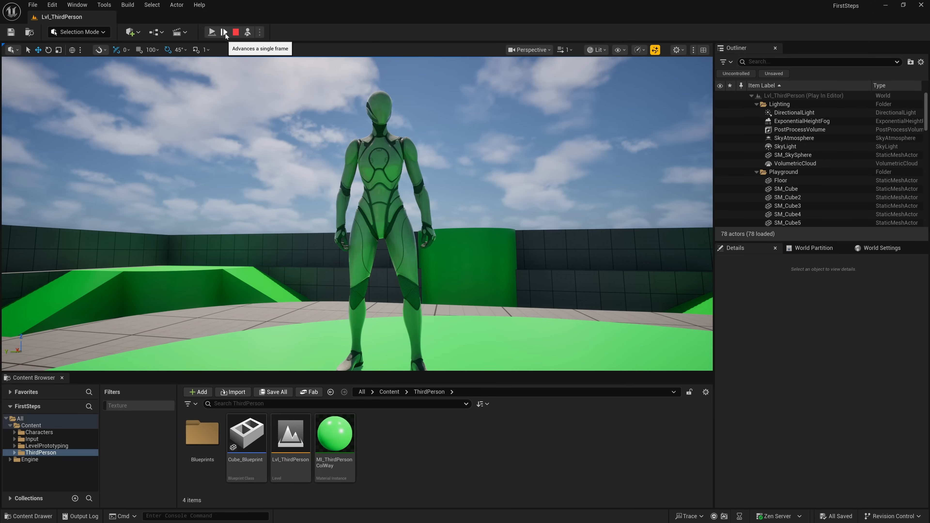
- Take back control of the character and stop the play session
{"action": "left_click", "coordinate": [248, 33]}
{"action": "left_click", "coordinate": [289, 112]}
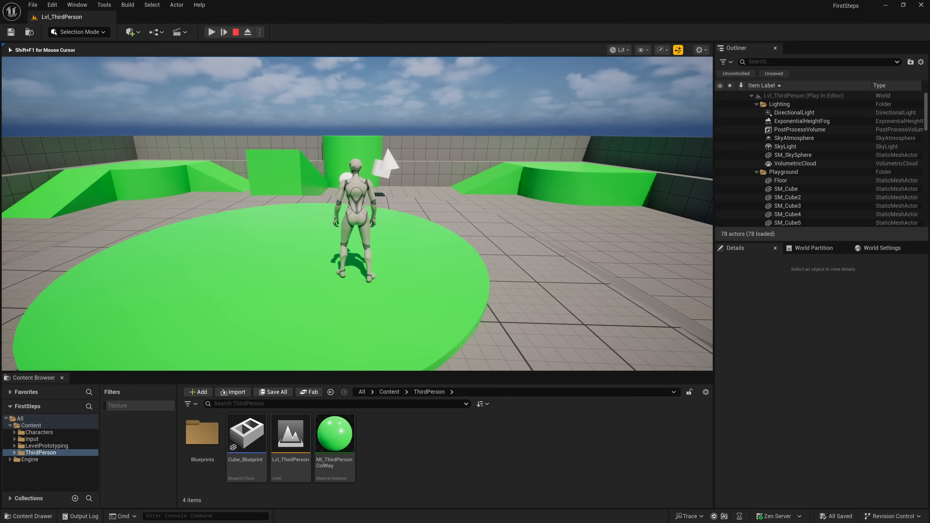
{"action": "key", "text": "shift+F1"}
{"action": "left_click", "coordinate": [236, 33]}
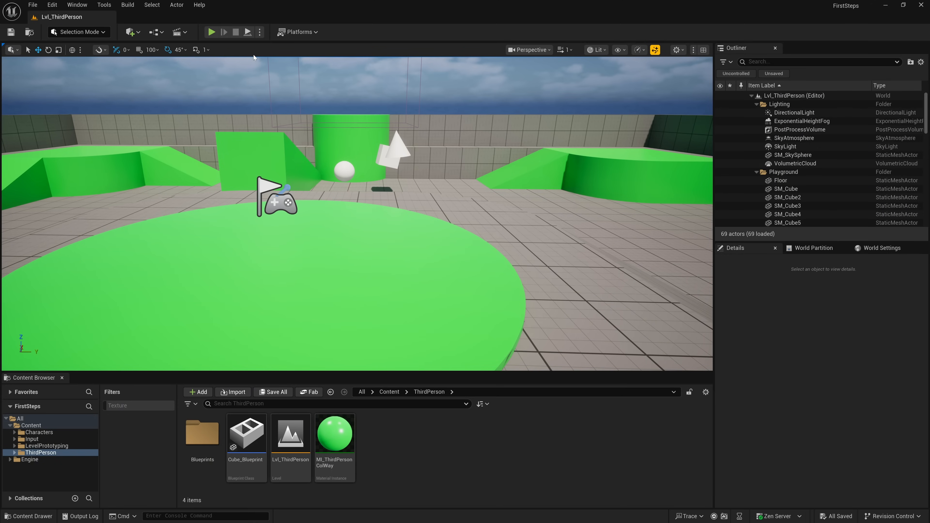
- Play the level in New Editor Window (PIE) mode, move the character around, and end the session
{"action": "left_click", "coordinate": [260, 33]}
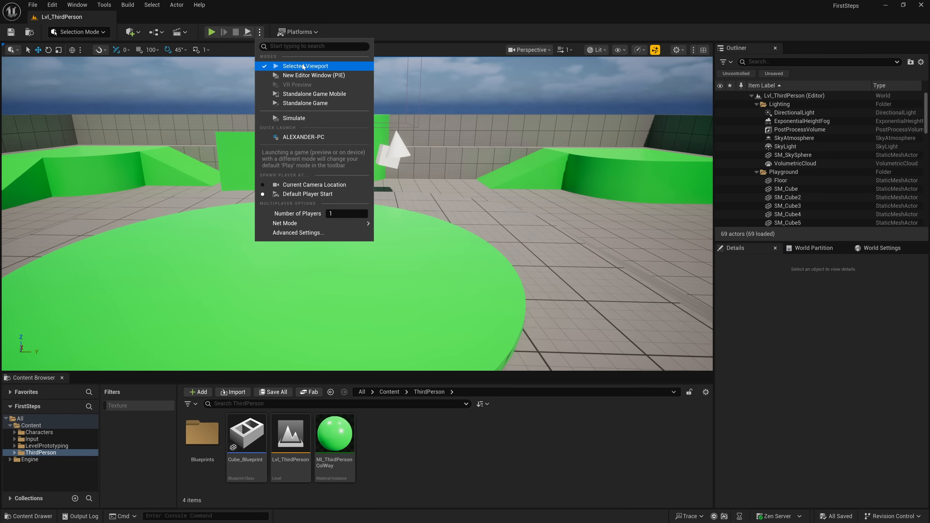
{"action": "left_click", "coordinate": [316, 77]}
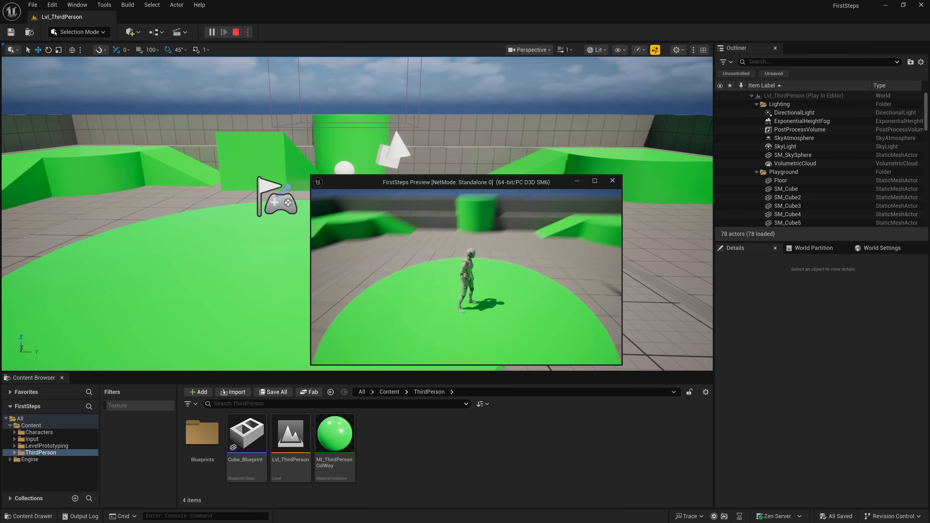
{"action": "key", "text": "w"}
{"action": "key", "text": "w"}
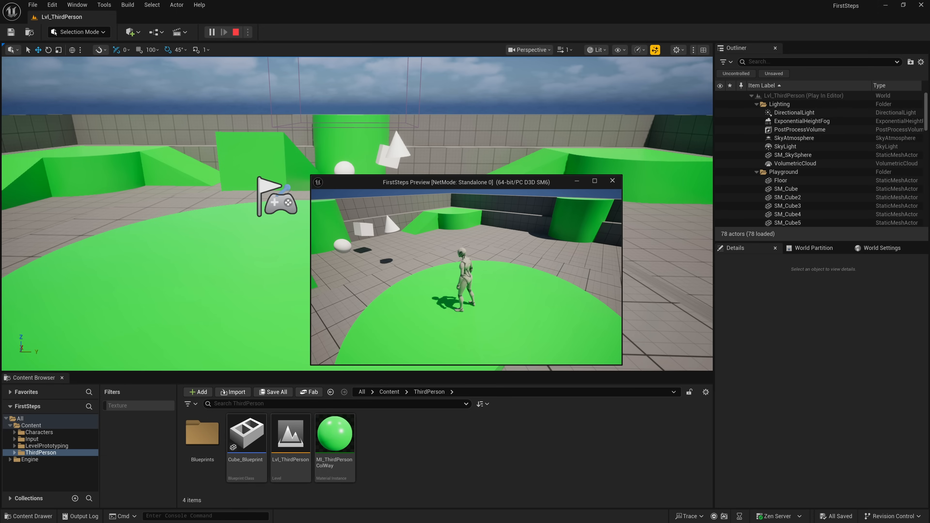
{"action": "key", "text": "Escape"}
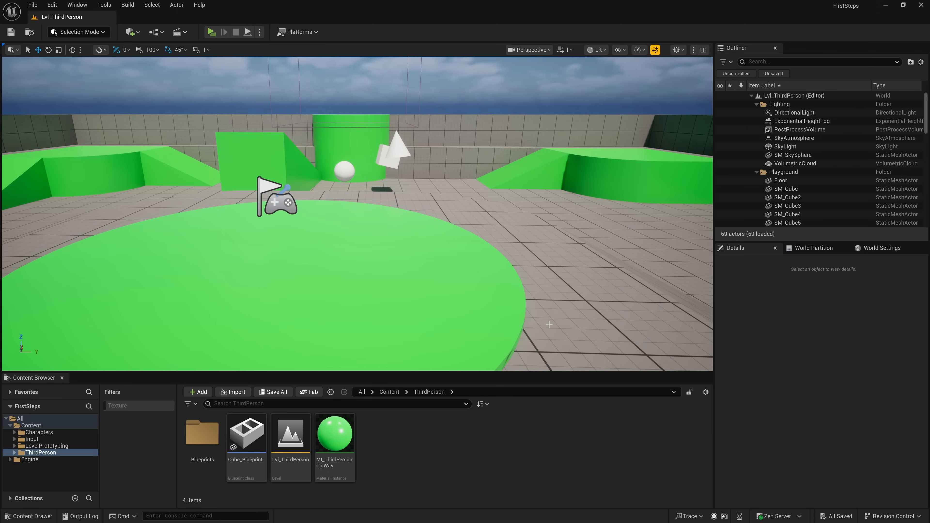
- Set the multiplayer net mode to Play As Listen Server and the number of players to 2
{"action": "left_click", "coordinate": [259, 32]}
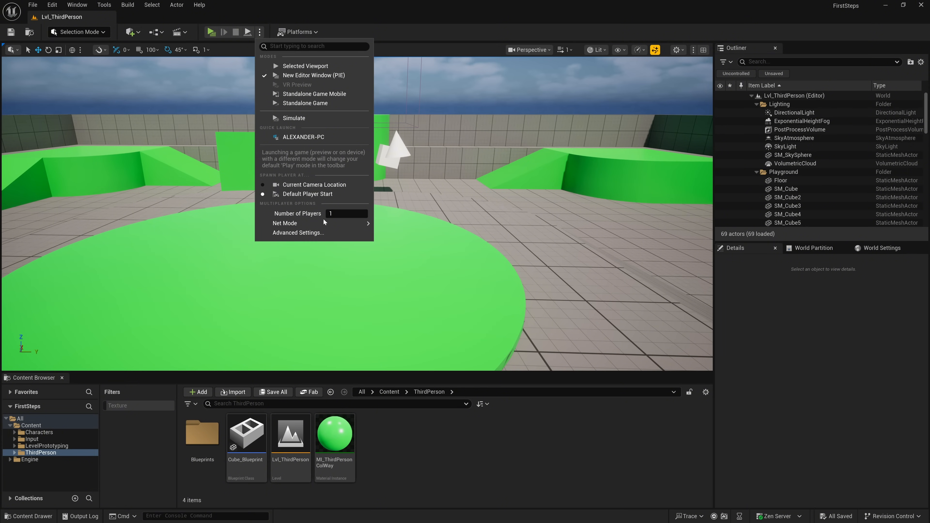
{"action": "mouse_move", "coordinate": [324, 223]}
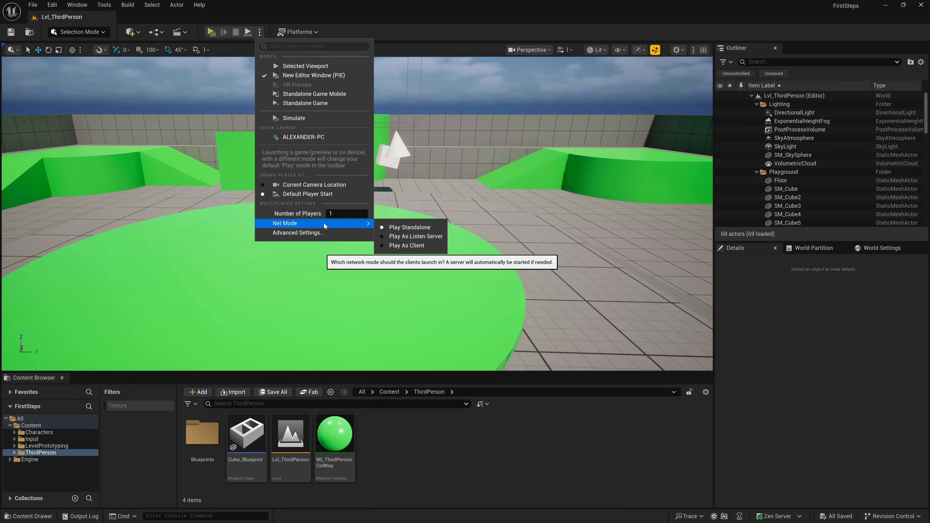
{"action": "left_click", "coordinate": [401, 239]}
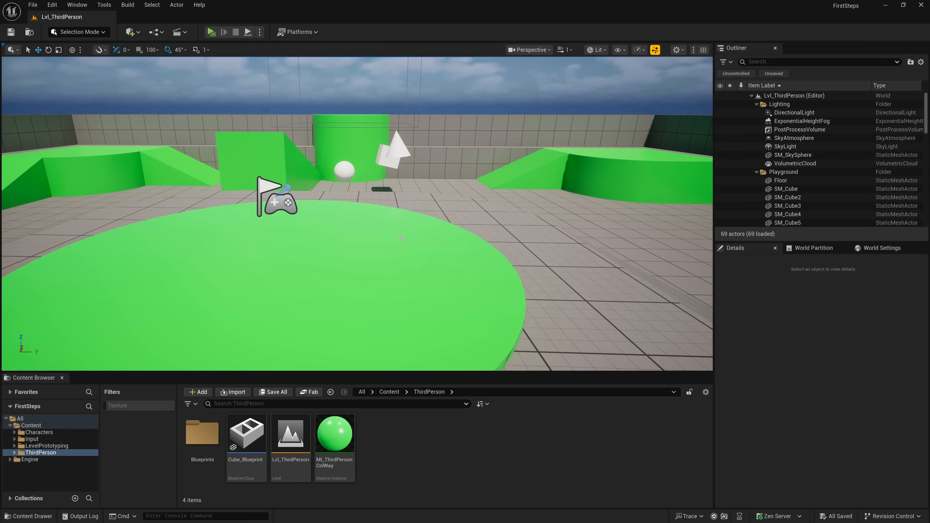
{"action": "left_click", "coordinate": [260, 32]}
{"action": "left_click", "coordinate": [349, 215]}
{"action": "type", "text": "2"}
{"action": "key", "text": "Return"}
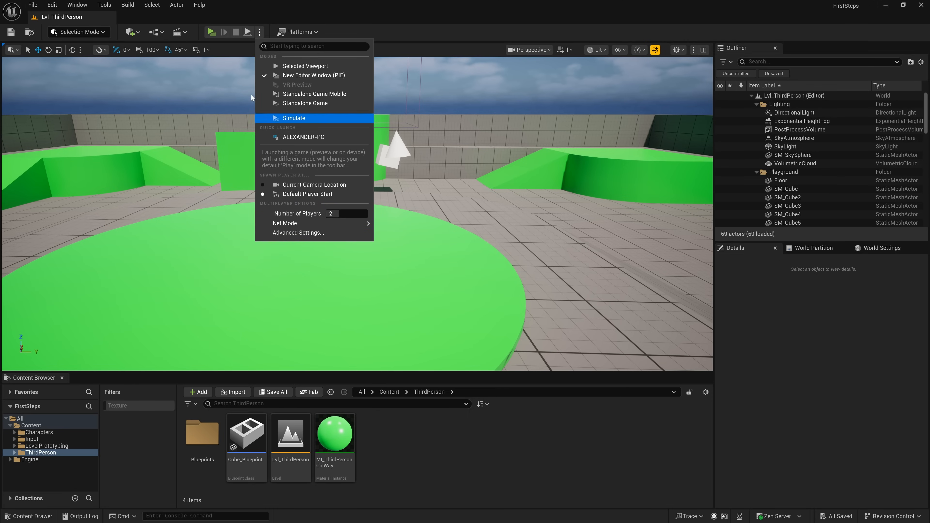
- Start the two-player session and place the client preview beside the server preview, enlarged to a similar size
{"action": "left_click", "coordinate": [211, 32]}
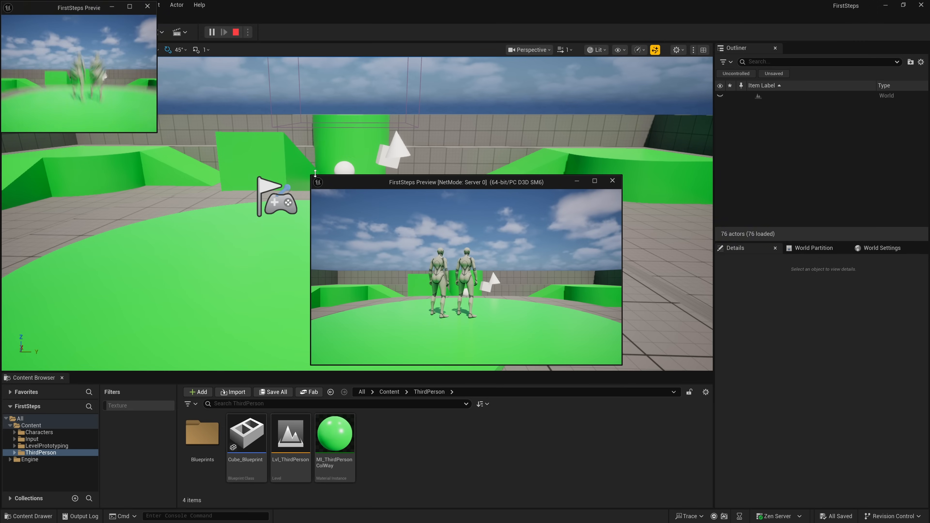
{"action": "left_click_drag", "start_coordinate": [84, 9], "coordinate": [117, 177]}
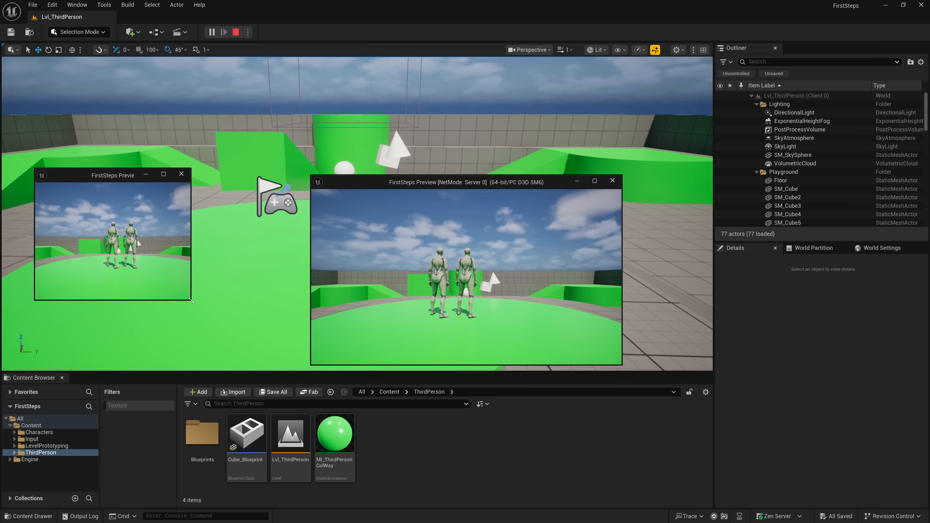
{"action": "left_click_drag", "start_coordinate": [192, 301], "coordinate": [301, 361]}
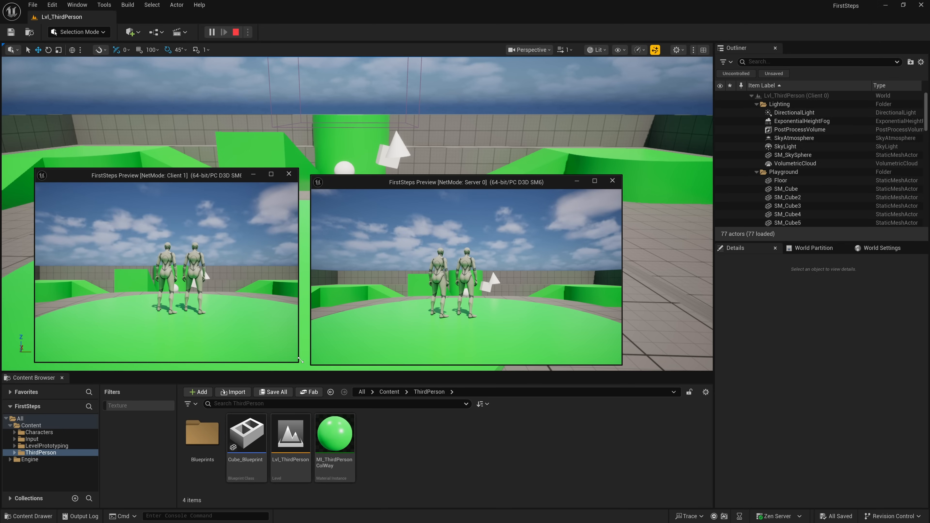
- Move the server and client characters in their own preview windows to test multiplayer, and end the session
{"action": "left_click", "coordinate": [413, 297]}
{"action": "key", "text": "w"}
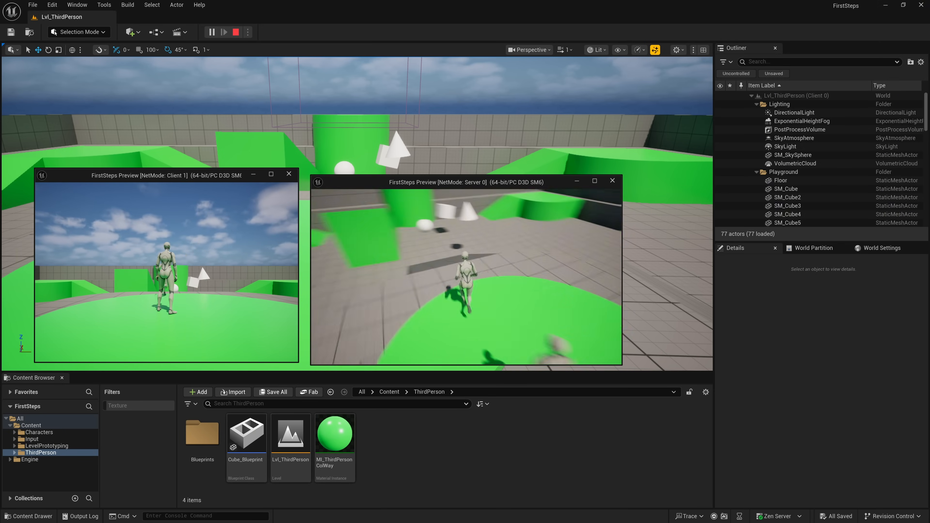
{"action": "key", "text": "shift+F1"}
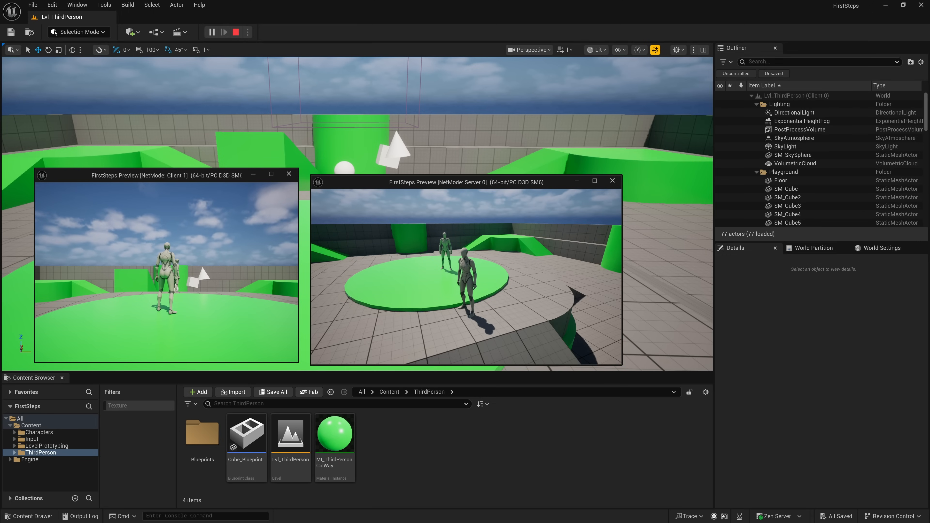
{"action": "key", "text": "w"}
{"action": "key", "text": "d"}
{"action": "key", "text": "a"}
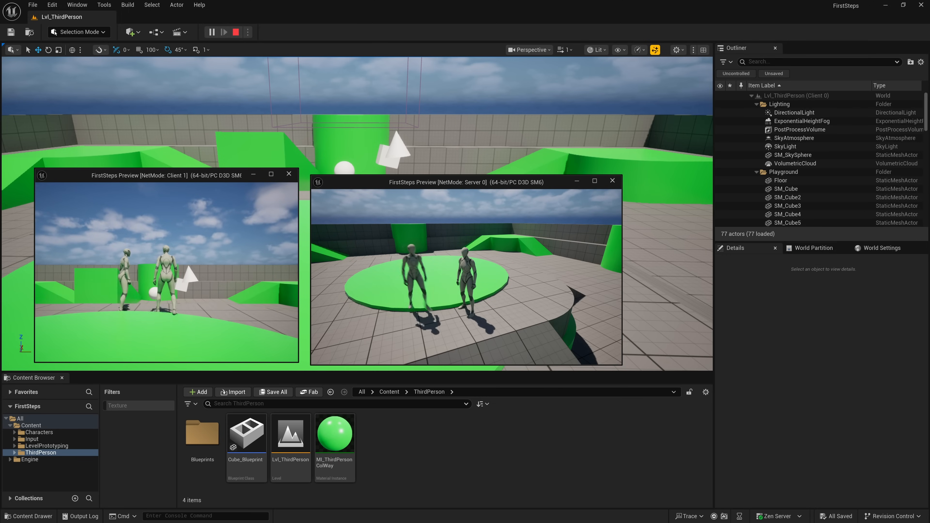
{"action": "key", "text": "Escape"}
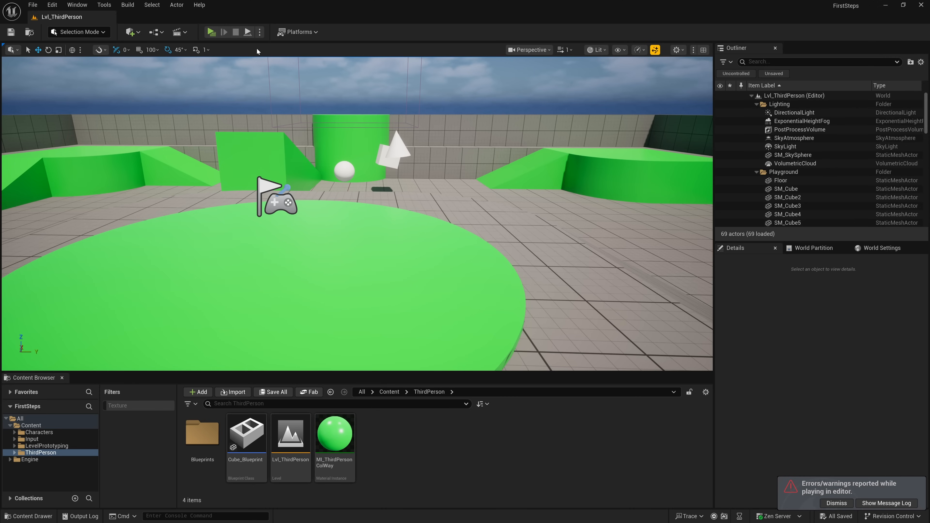
- Review the platform management options for Android, IOS, Mac and Windows, including build configurations and architecture choices
{"action": "left_click", "coordinate": [316, 32]}
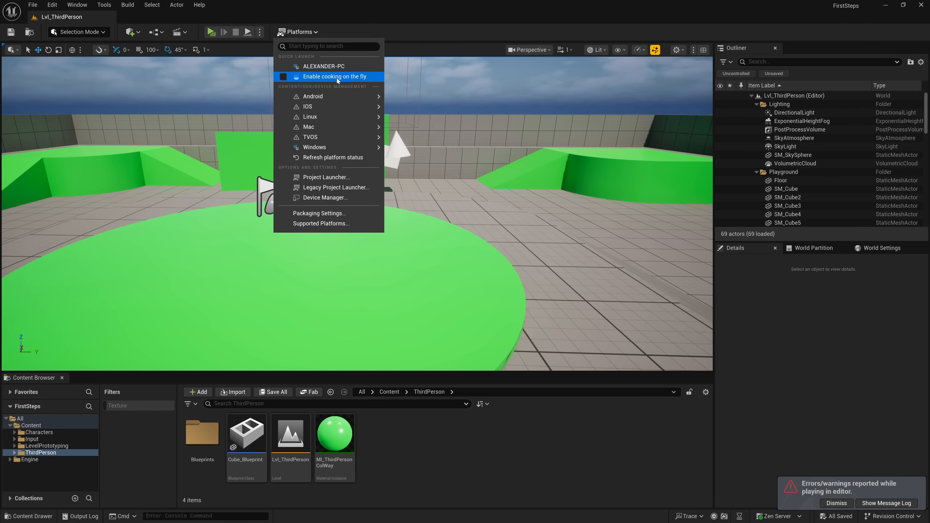
{"action": "mouse_move", "coordinate": [334, 102]}
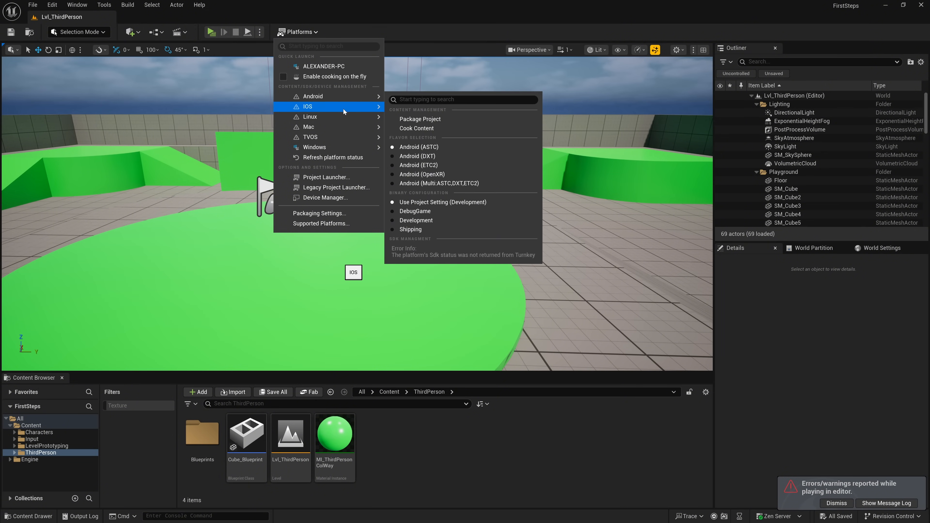
{"action": "mouse_move", "coordinate": [354, 127]}
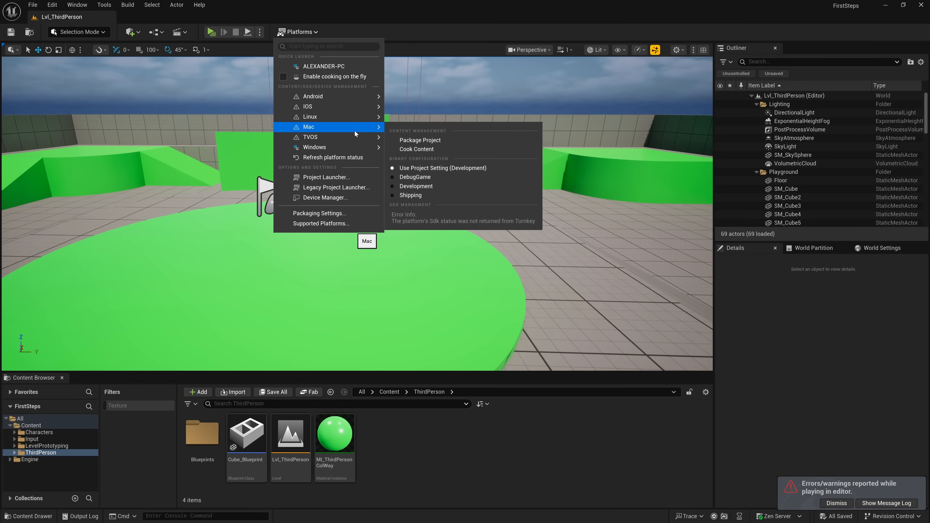
{"action": "mouse_move", "coordinate": [352, 151]}
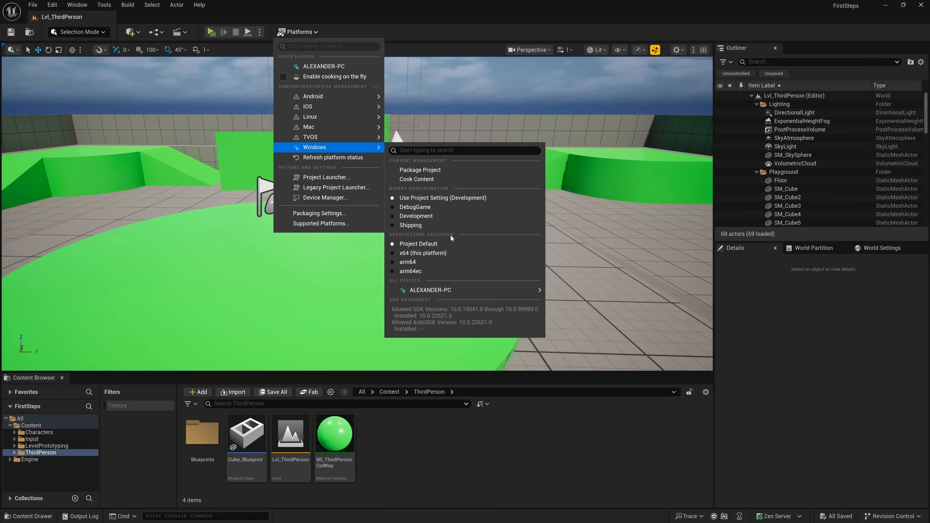
{"action": "left_click", "coordinate": [318, 19]}
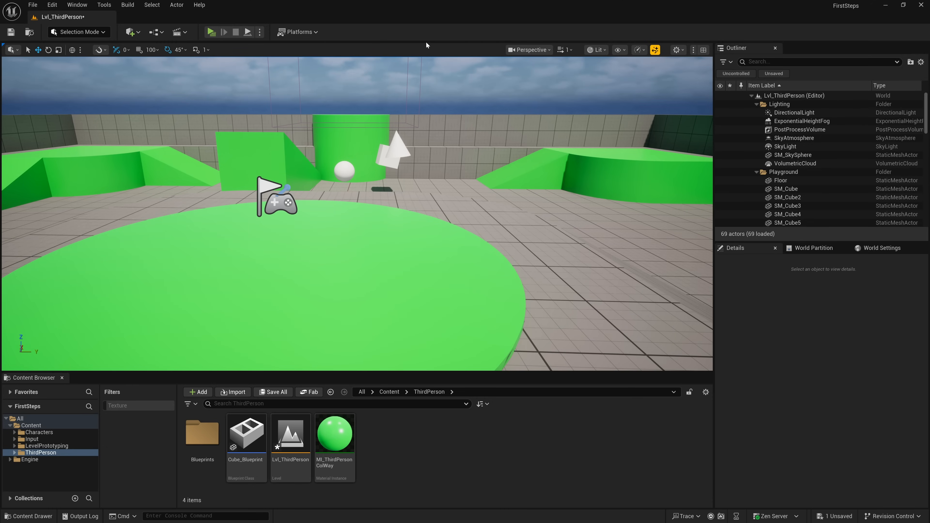
- Select SkyAtmosphere, SM_Cube and SM_Cube3 one after another in the Outliner to inspect these actors
{"action": "mouse_move", "coordinate": [841, 6]}
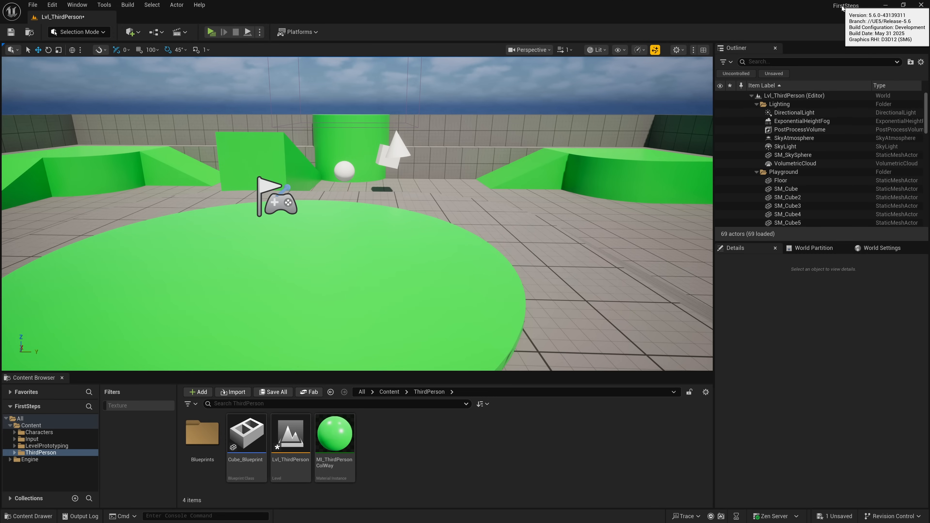
{"action": "left_click", "coordinate": [817, 137]}
{"action": "left_click", "coordinate": [786, 189]}
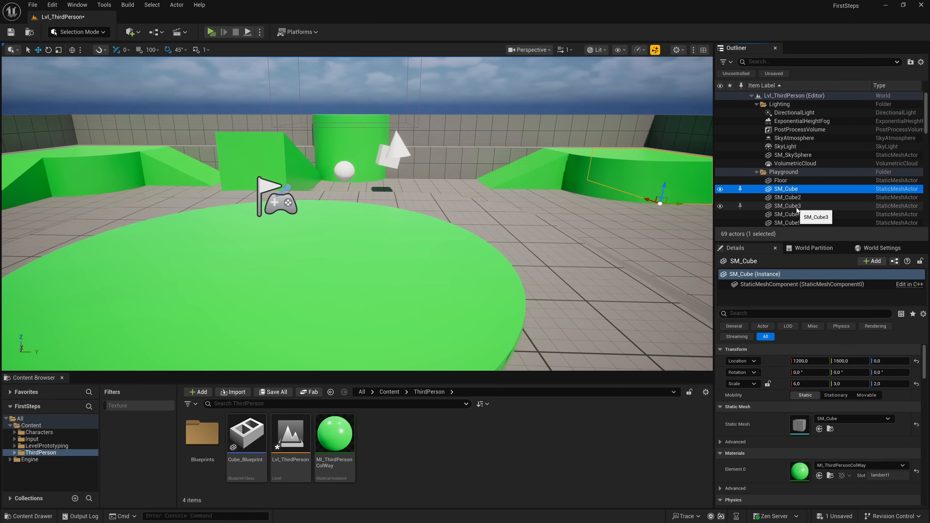
{"action": "scroll", "coordinate": [796, 208], "scroll_direction": "down", "scroll_amount": 1}
{"action": "double_click", "coordinate": [791, 195]}
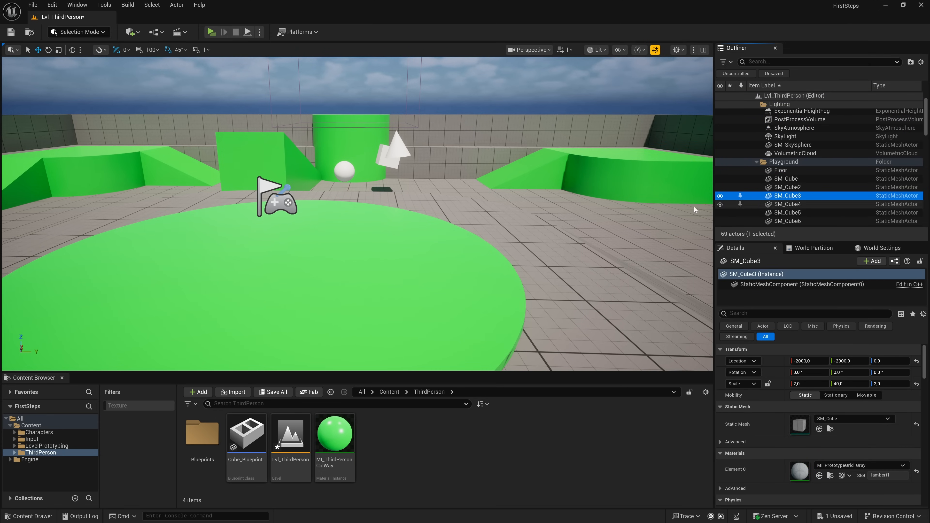
- Select the quarter cylinder, the white cube and the cone in the viewport to locate their Outliner entries, ending on the cube
{"action": "left_click", "coordinate": [639, 229]}
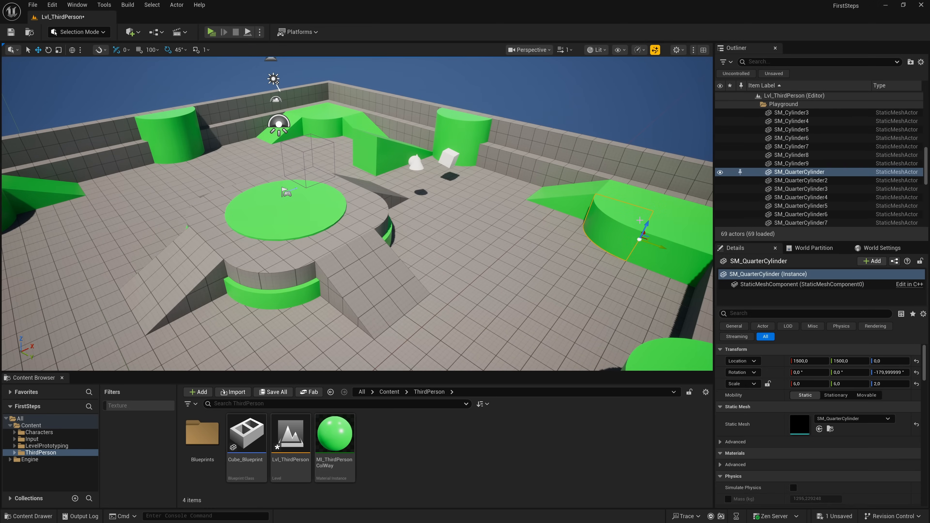
{"action": "left_click", "coordinate": [448, 159]}
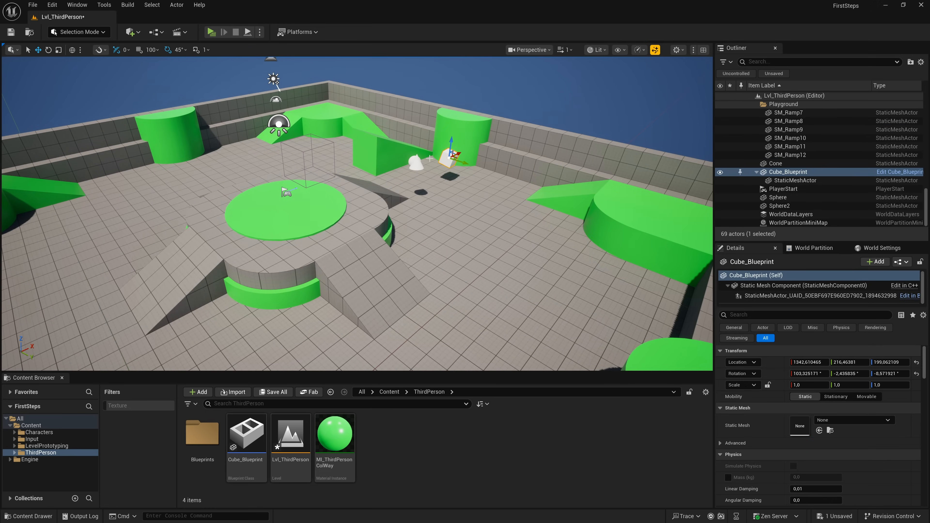
{"action": "left_click", "coordinate": [417, 164]}
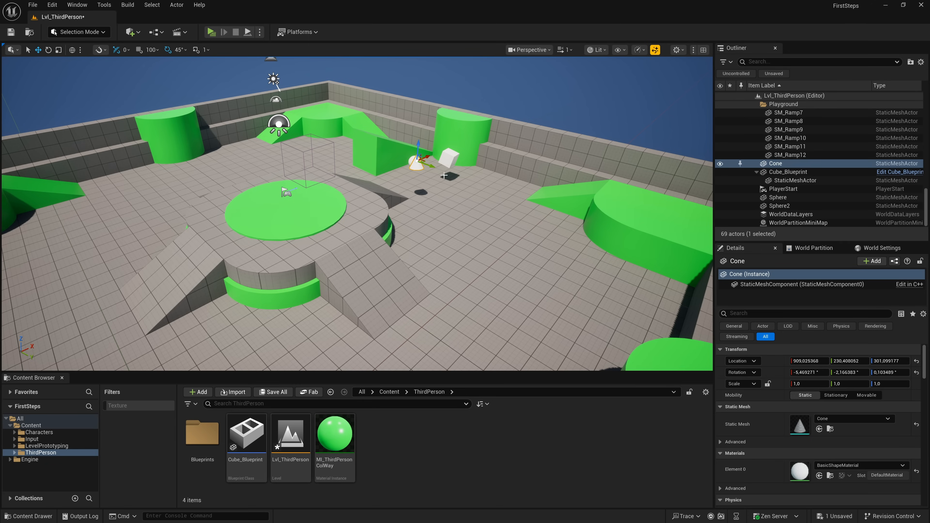
{"action": "left_click", "coordinate": [449, 159]}
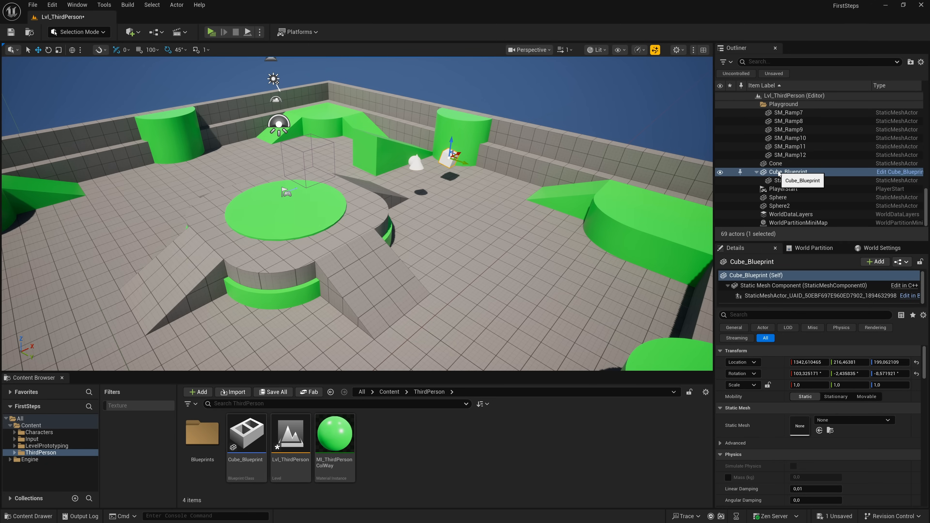
- Collapse the Lighting folder in the Outliner, and collapse and re-expand the Playground folder
{"action": "scroll", "coordinate": [791, 187], "scroll_direction": "up", "scroll_amount": 6}
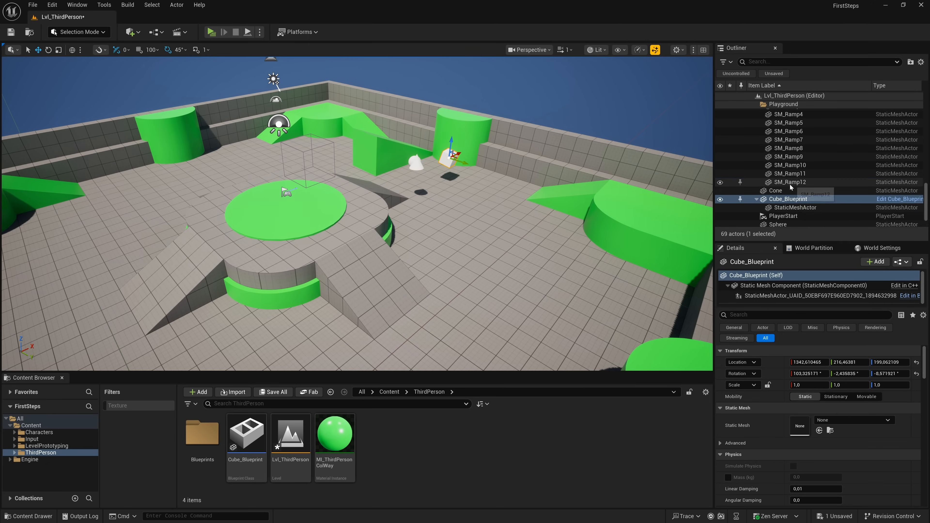
{"action": "scroll", "coordinate": [801, 190], "scroll_direction": "up", "scroll_amount": 8}
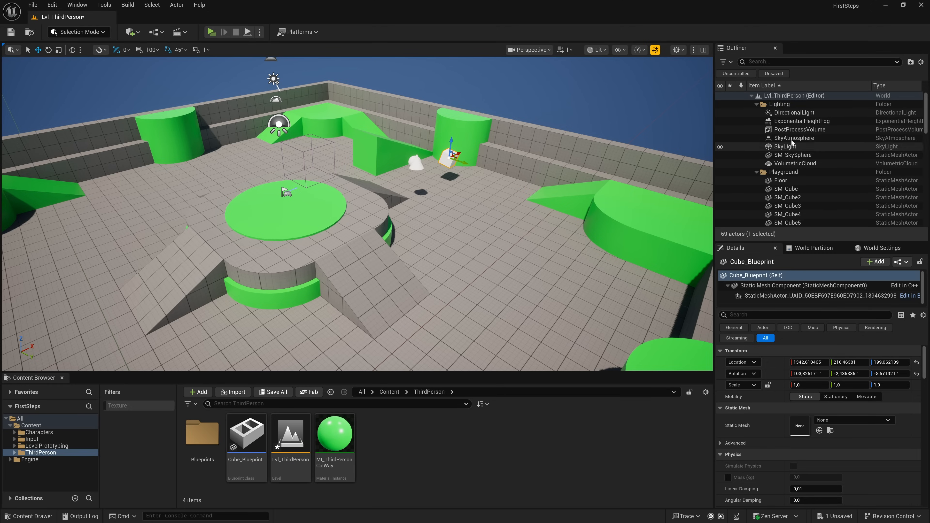
{"action": "left_click", "coordinate": [784, 105]}
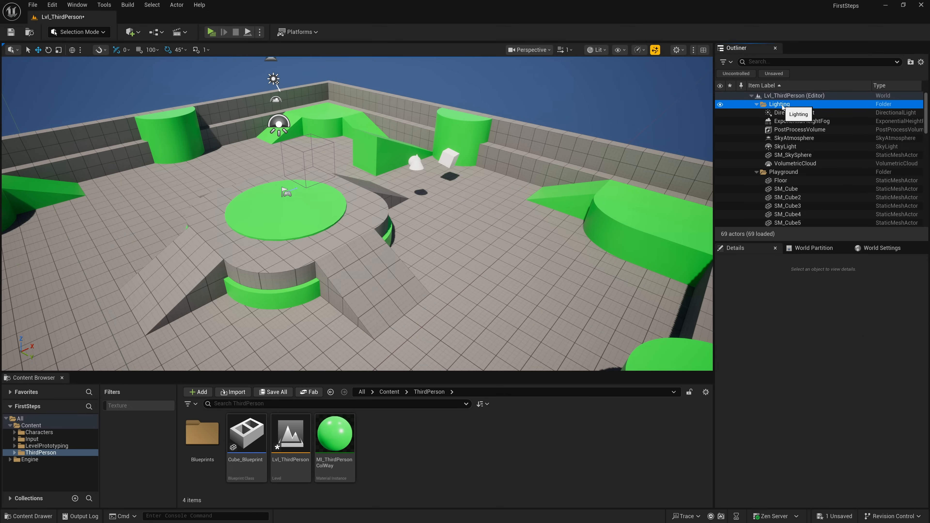
{"action": "left_click", "coordinate": [756, 104]}
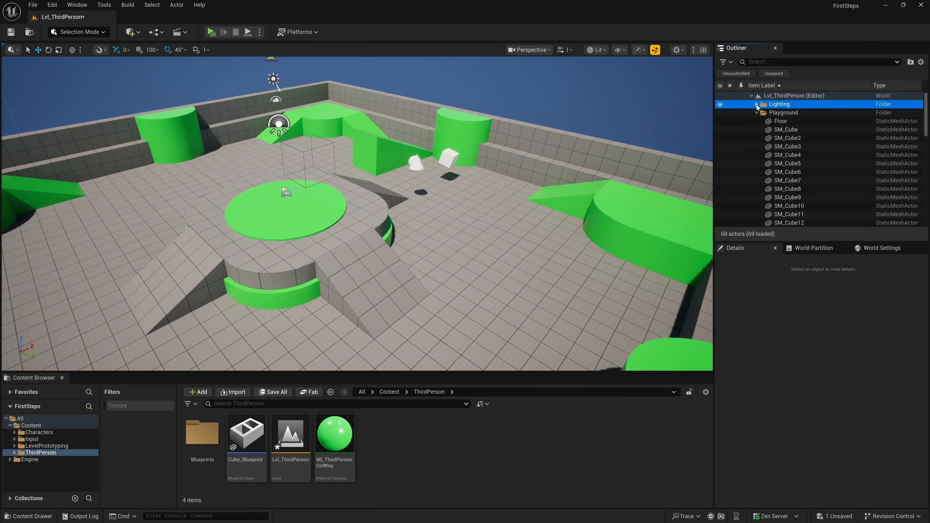
{"action": "left_click", "coordinate": [756, 105]}
{"action": "left_click", "coordinate": [757, 105]}
{"action": "left_click", "coordinate": [777, 113]}
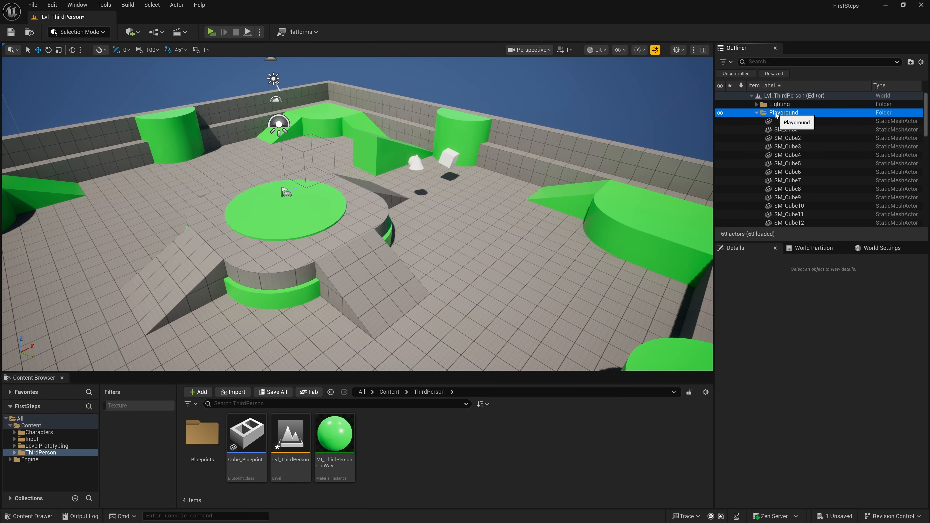
{"action": "left_click", "coordinate": [757, 113]}
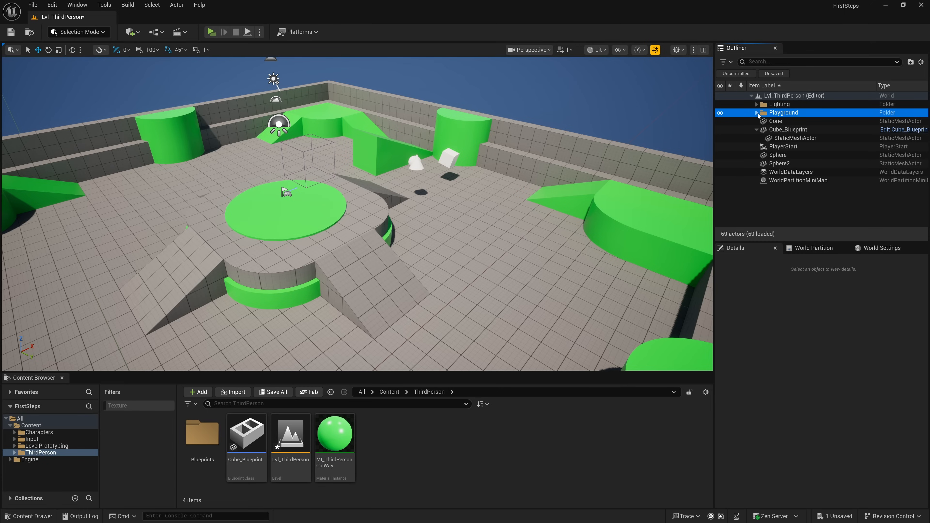
{"action": "left_click", "coordinate": [757, 113]}
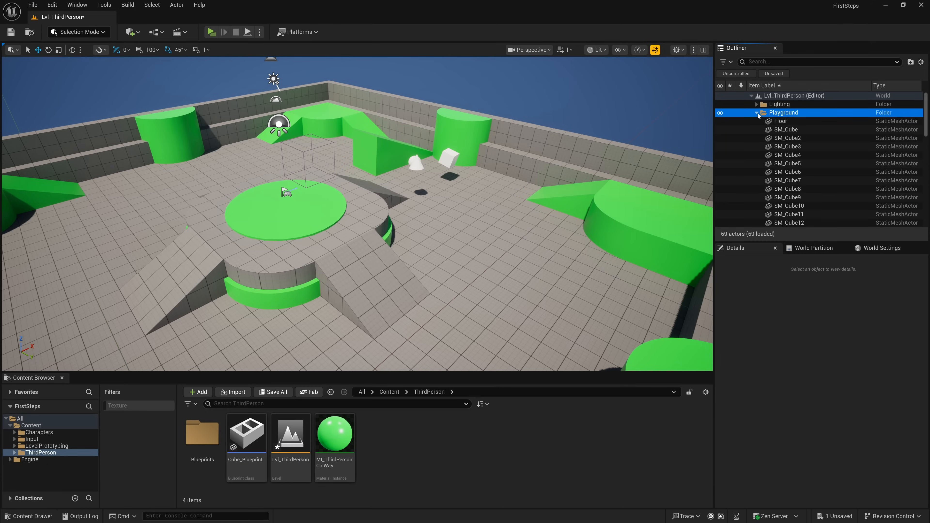
- Hide all actors of the Playground folder, view the remaining objects from farther away, and show the folder again
{"action": "left_click", "coordinate": [720, 113]}
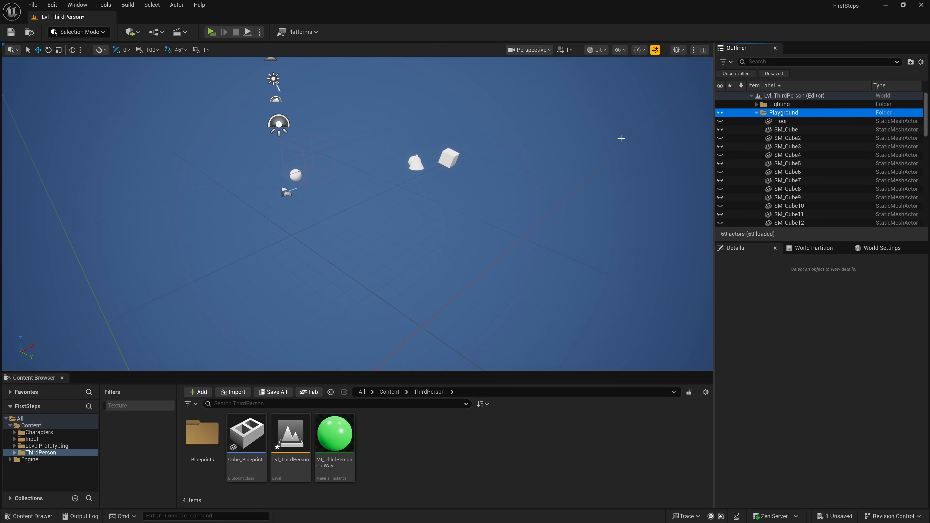
{"action": "key", "text": "s"}
{"action": "right_click_drag", "start_coordinate": [356, 214], "coordinate": [380, 200]}
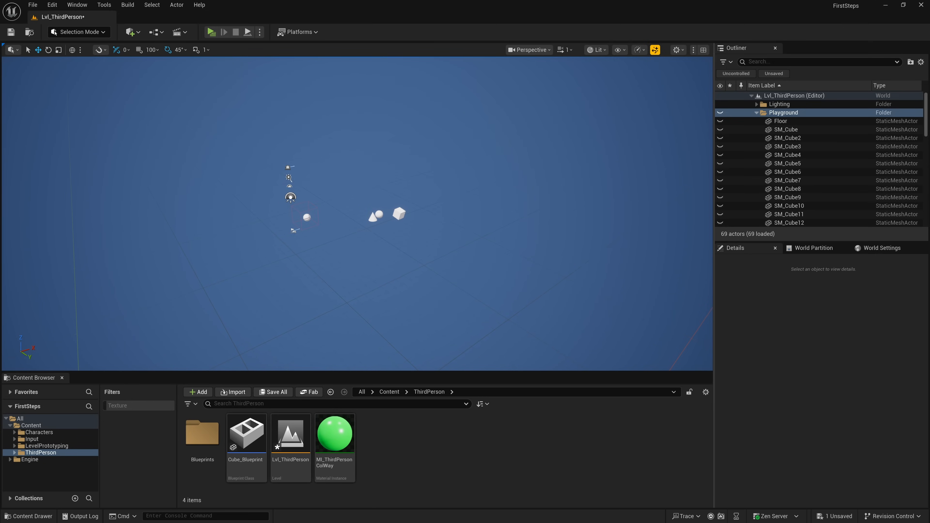
{"action": "left_click", "coordinate": [720, 113]}
{"action": "left_click", "coordinate": [721, 114]}
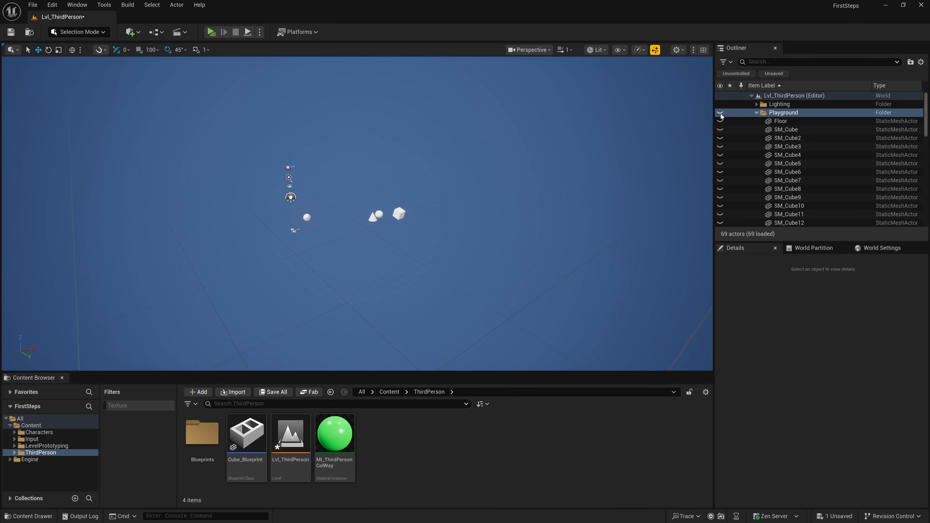
{"action": "left_click", "coordinate": [721, 114]}
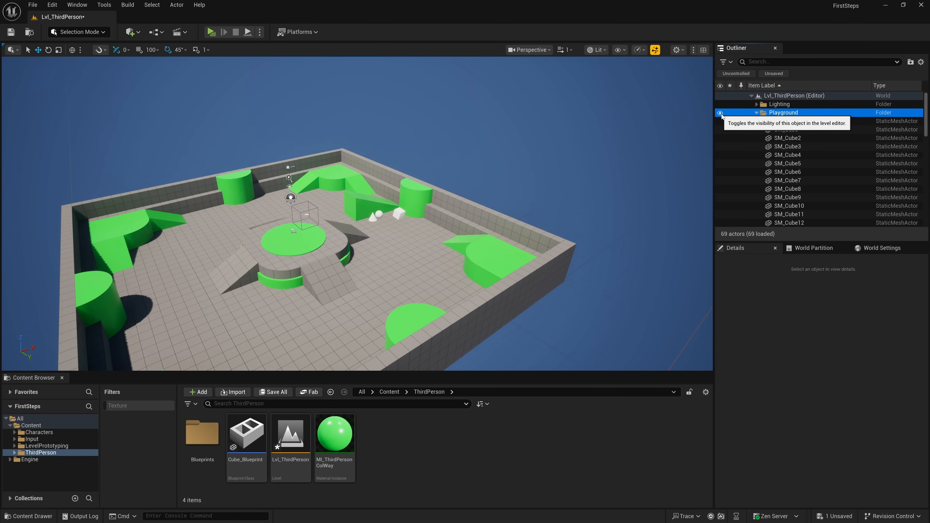
- Select the actors SM_Cube through SM_Cube8 together, toggle their visibility off and on, and reduce the selection to SM_Cube4
{"action": "left_click", "coordinate": [793, 133]}
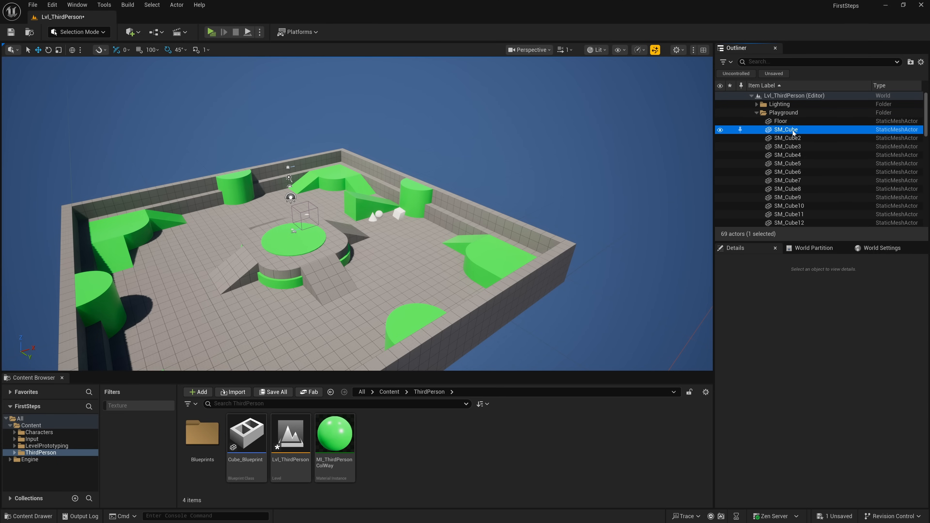
{"action": "left_click", "coordinate": [788, 192], "text": "shift"}
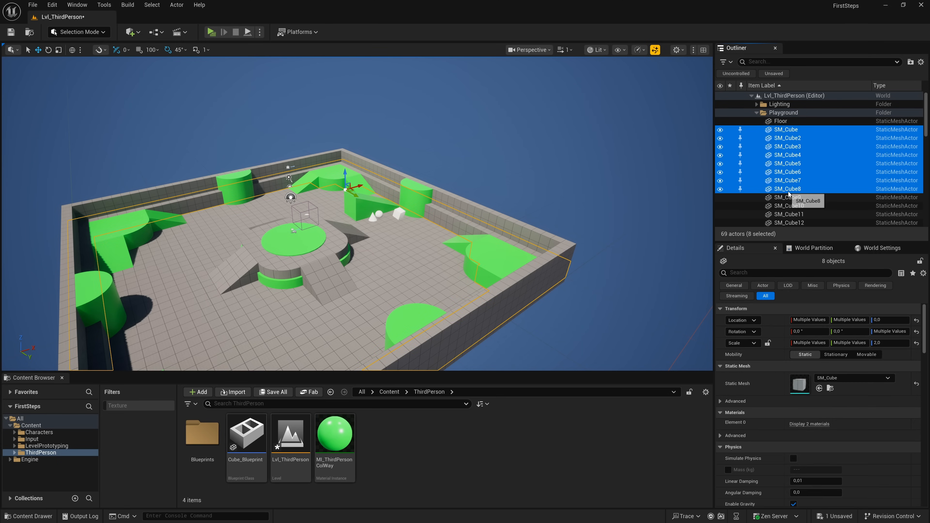
{"action": "right_click_drag", "start_coordinate": [649, 186], "coordinate": [624, 206]}
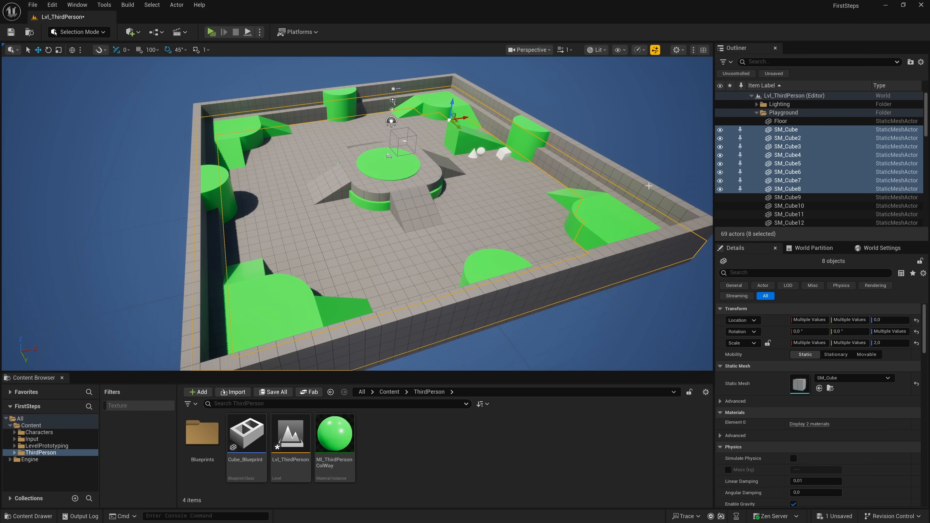
{"action": "left_click", "coordinate": [720, 131]}
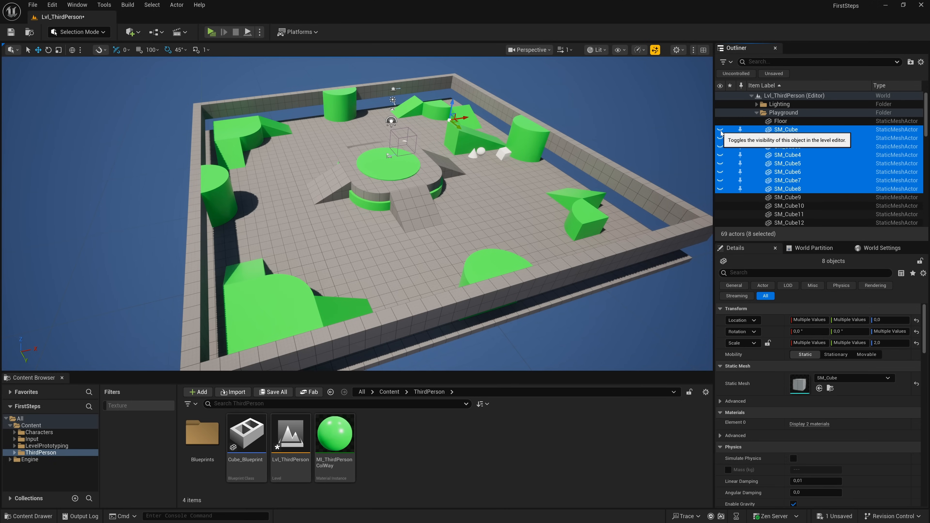
{"action": "left_click", "coordinate": [720, 132]}
{"action": "left_click", "coordinate": [721, 131]}
{"action": "left_click", "coordinate": [720, 132]}
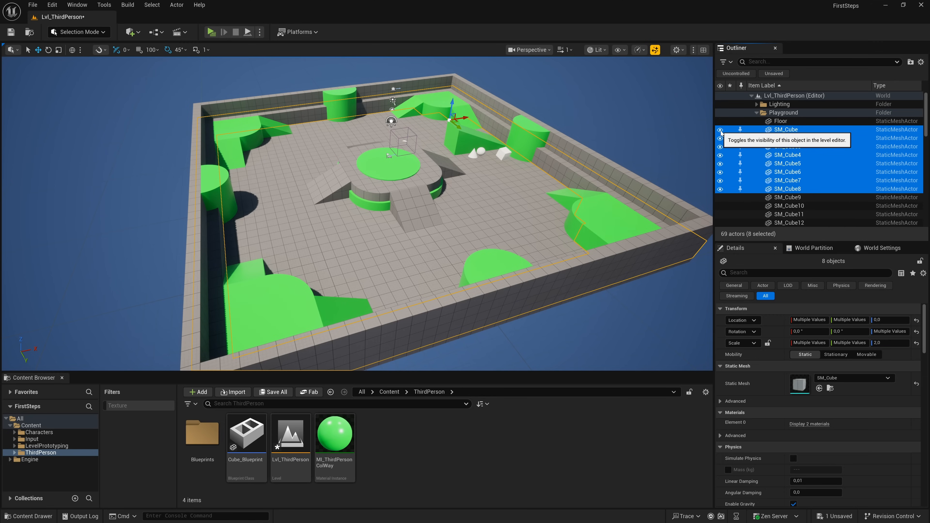
{"action": "left_click", "coordinate": [759, 159]}
- Search the Outliner for "cube", look through the matching actors, and clear the search
{"action": "left_click", "coordinate": [780, 63]}
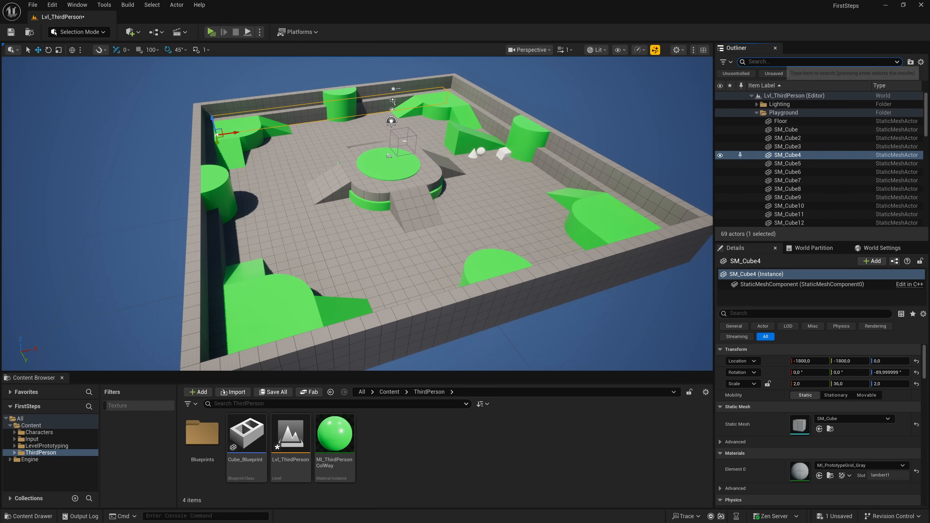
{"action": "type", "text": "cube"}
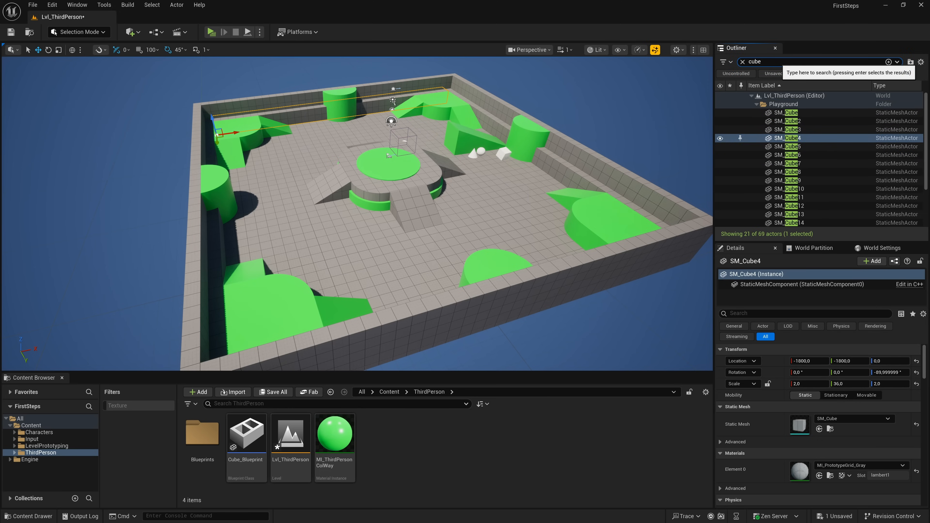
{"action": "scroll", "coordinate": [824, 158], "scroll_direction": "down", "scroll_amount": 3}
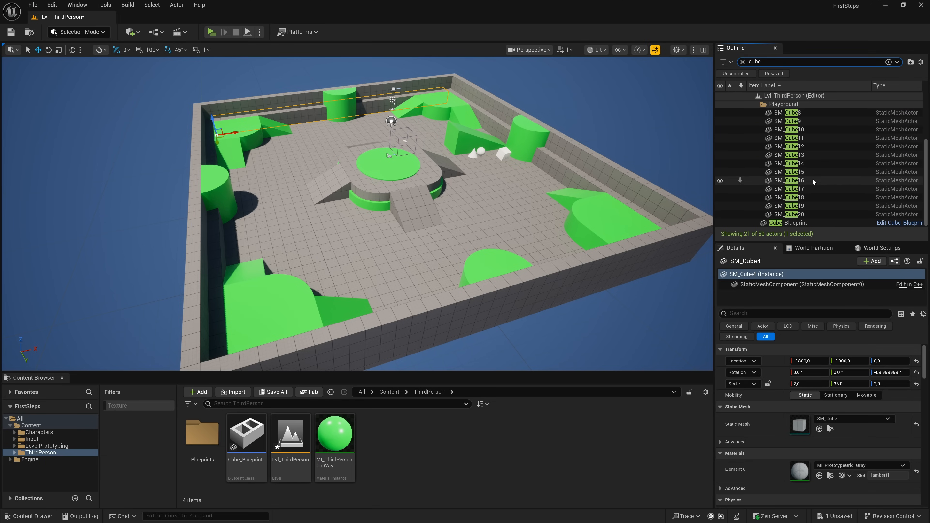
{"action": "scroll", "coordinate": [806, 216], "scroll_direction": "up", "scroll_amount": 3}
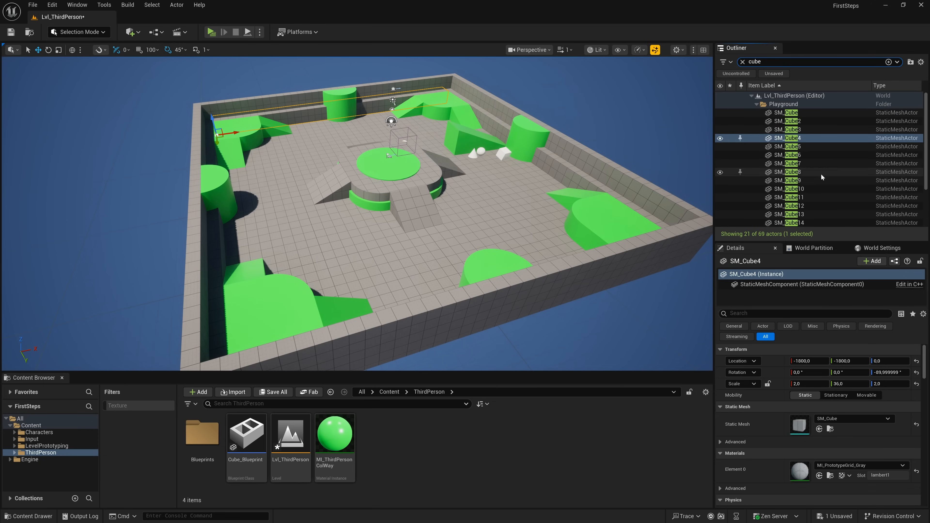
{"action": "left_click", "coordinate": [742, 62]}
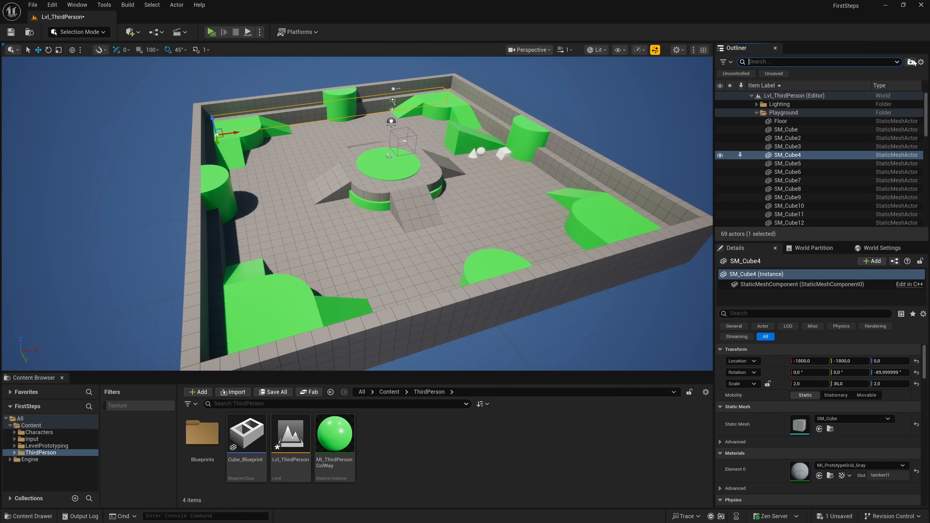
- Review the Outliner's hierarchy, show and world settings without changing any of them
{"action": "left_click", "coordinate": [921, 62]}
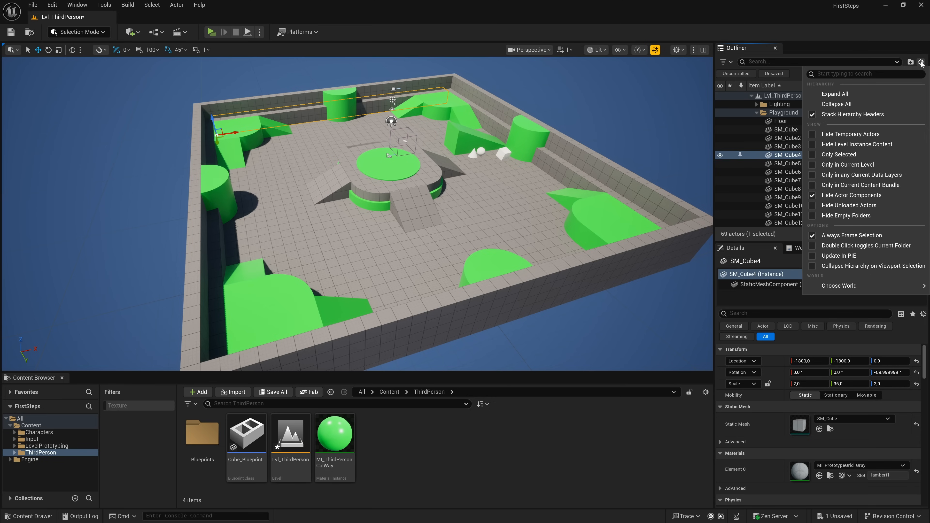
{"action": "left_click", "coordinate": [921, 62]}
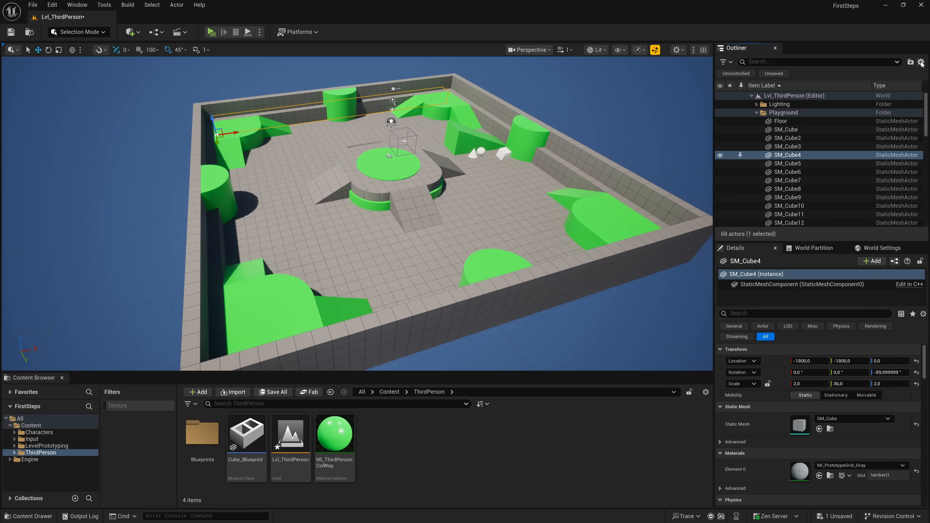
- Replace the actors SM_Cube through SM_Cube11 with the Sphere basic shape, and undo the replacement
{"action": "left_click", "coordinate": [789, 133]}
{"action": "left_click", "coordinate": [789, 215], "text": "shift"}
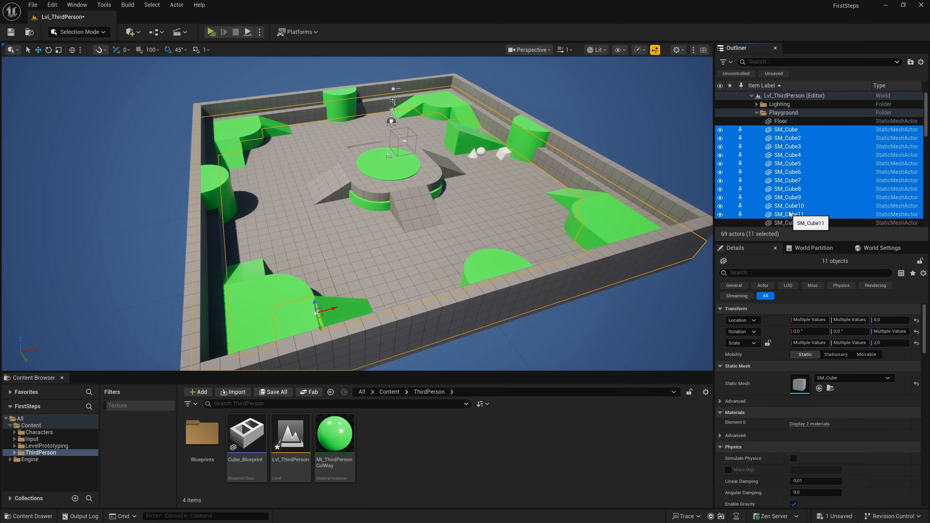
{"action": "right_click", "coordinate": [784, 170]}
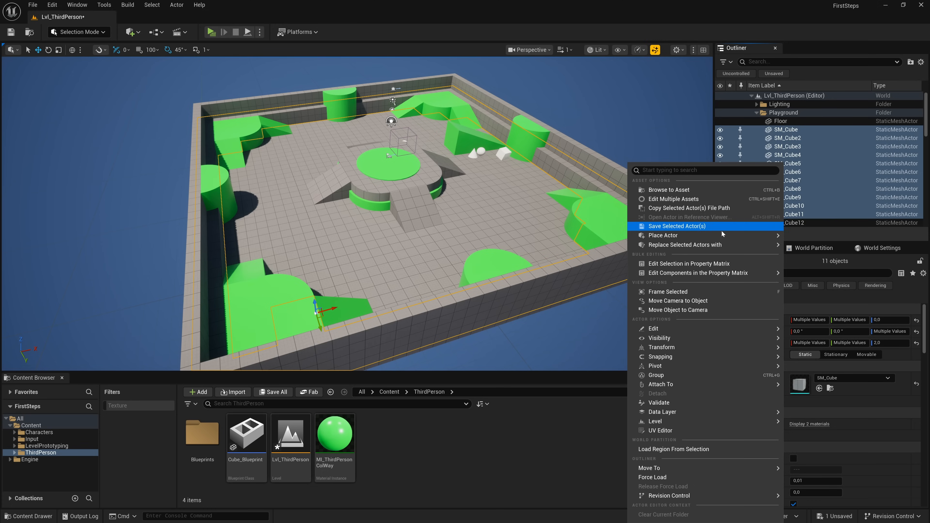
{"action": "mouse_move", "coordinate": [718, 247]}
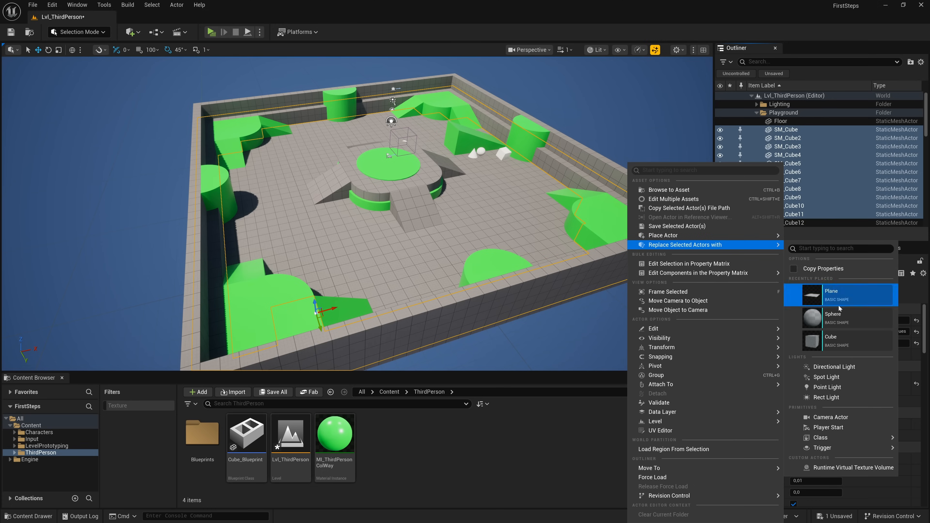
{"action": "left_click", "coordinate": [831, 321]}
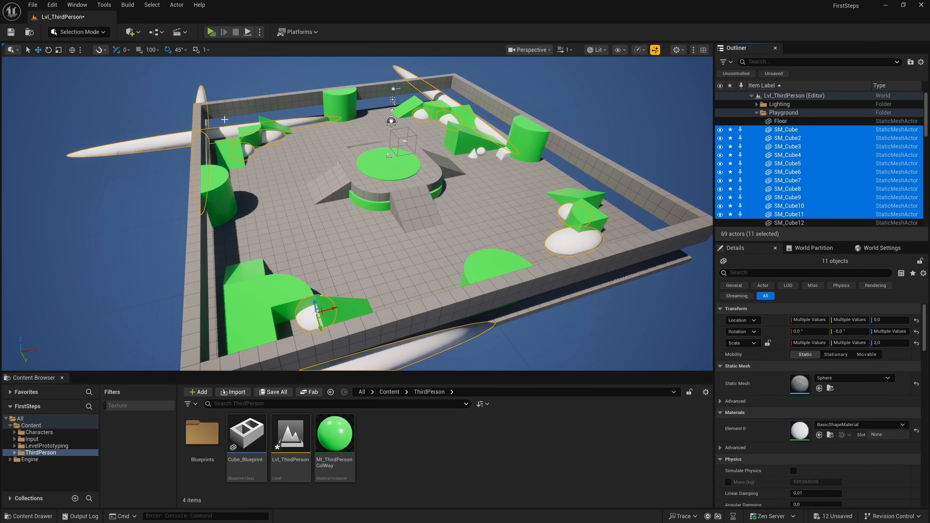
{"action": "left_click", "coordinate": [52, 5]}
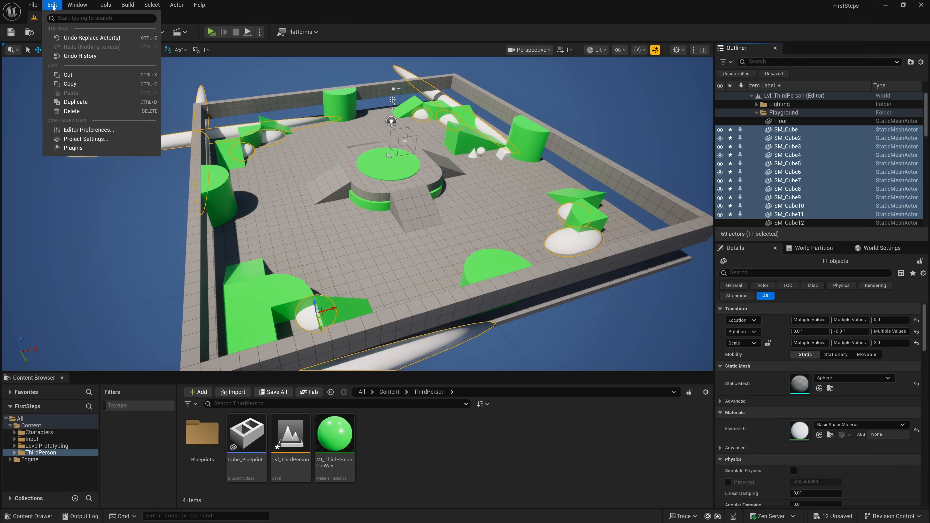
{"action": "left_click", "coordinate": [74, 37]}
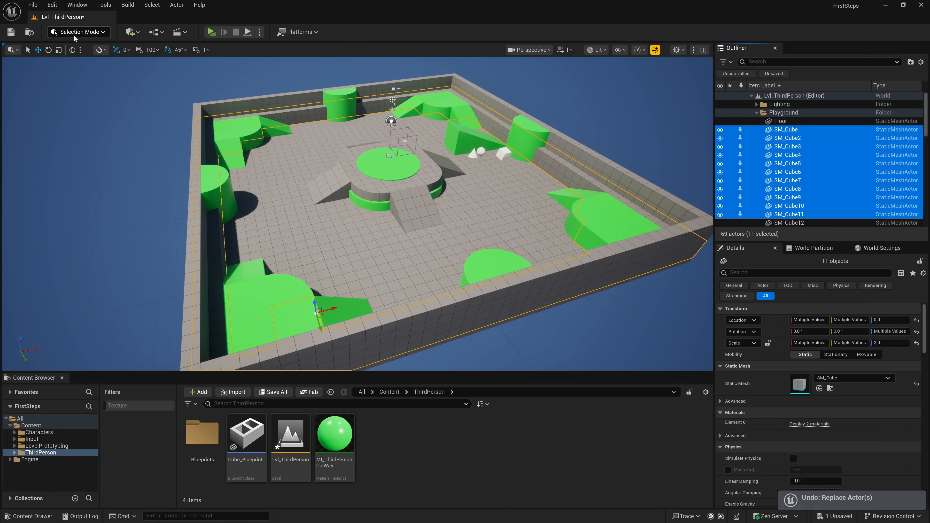
- Delete the surplus placed objects around the platform and green ramp, keeping the white sphere
{"action": "right_click_drag", "start_coordinate": [350, 107], "coordinate": [330, 111]}
{"action": "key", "text": "w"}
{"action": "key", "text": "d"}
{"action": "left_click", "coordinate": [300, 162]}
{"action": "left_click", "coordinate": [369, 230], "text": "ctrl"}
{"action": "left_click", "coordinate": [493, 247], "text": "ctrl"}
{"action": "key", "text": "Delete"}
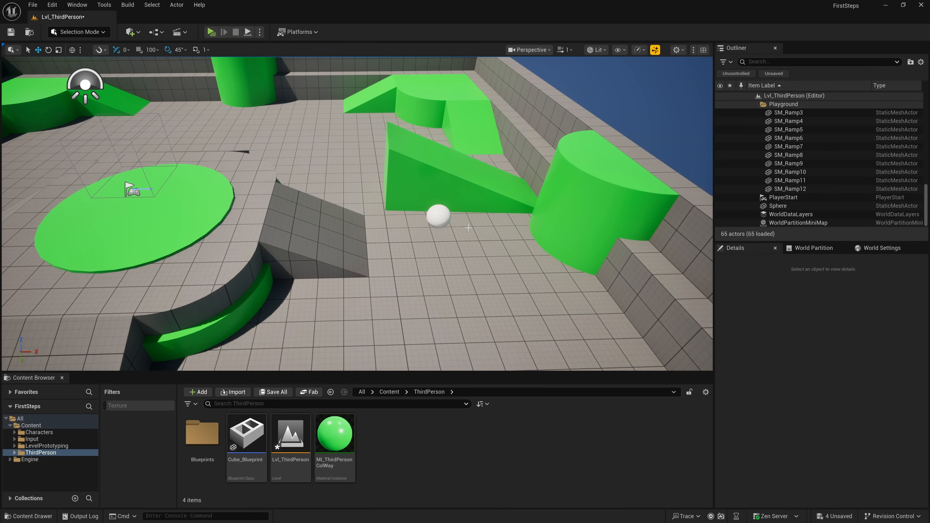
- Compare the details of the sphere, the large green cylinder and the floor, and select the sphere again
{"action": "left_click", "coordinate": [440, 215]}
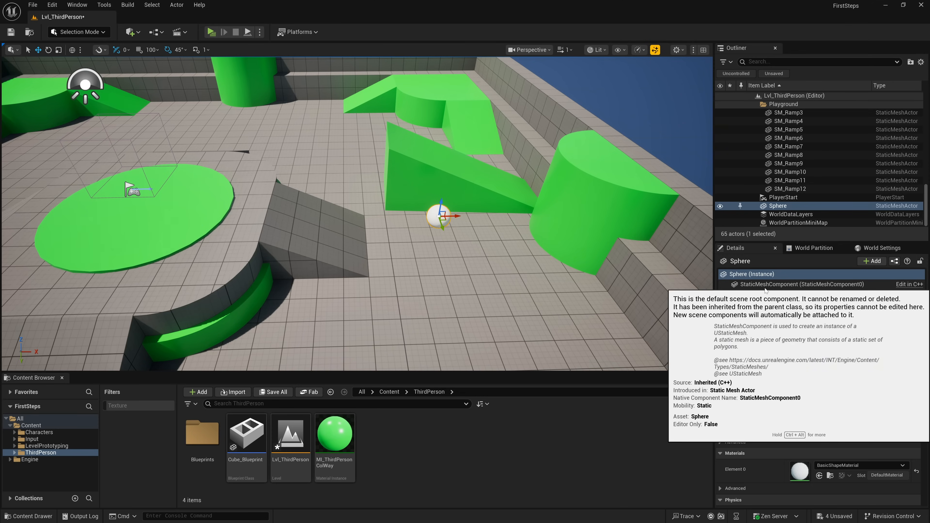
{"action": "left_click", "coordinate": [600, 218]}
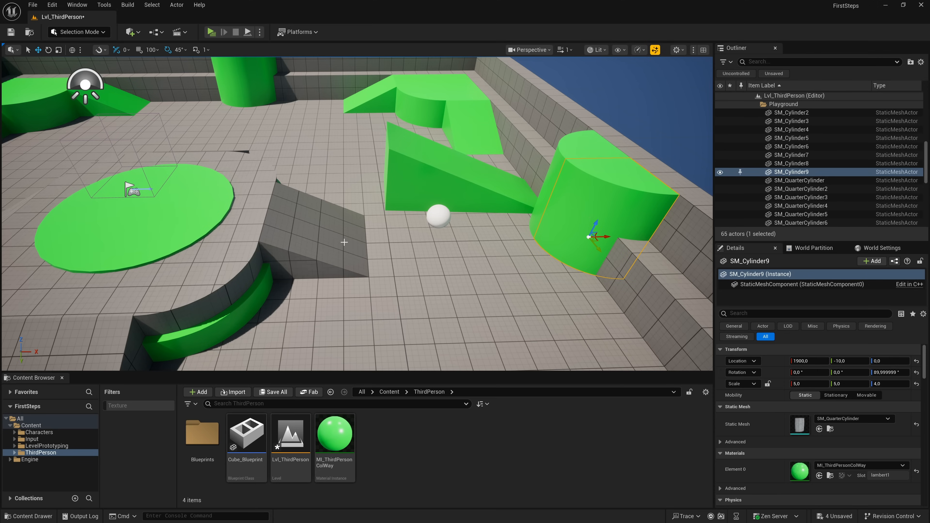
{"action": "left_click", "coordinate": [398, 278]}
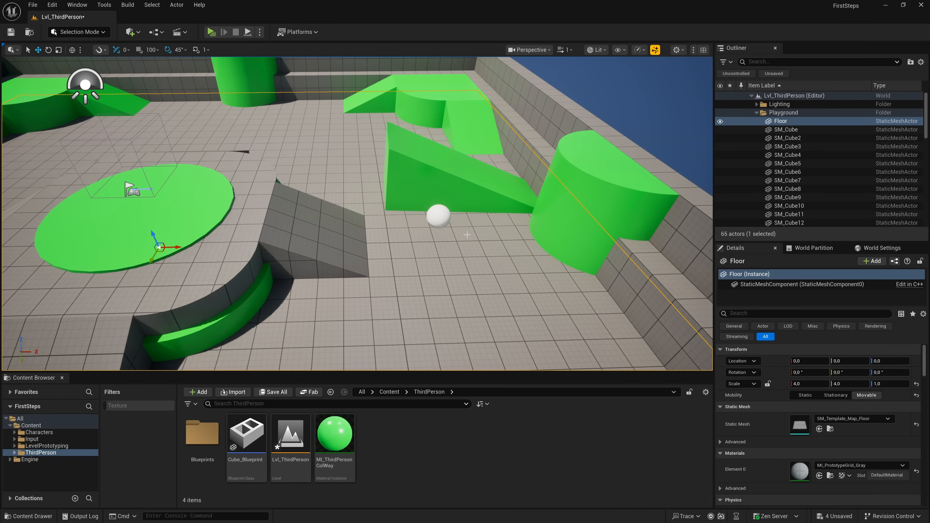
{"action": "left_click", "coordinate": [442, 215]}
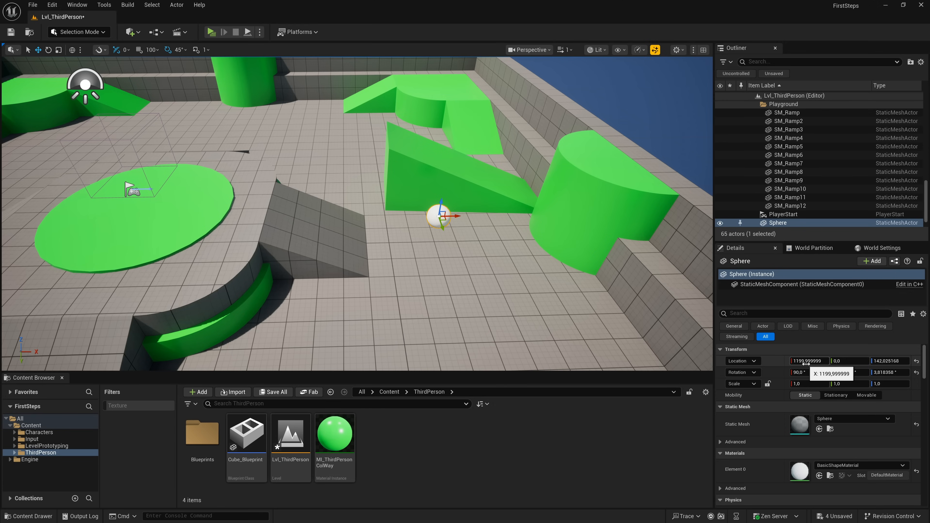
- Shift the sphere to X 1092, and reset its location and rotation to the default values
{"action": "mouse_move", "coordinate": [806, 363]}
{"action": "left_mouse_down"}
{"action": "mouse_move", "coordinate": [786, 363]}
{"action": "mouse_move", "coordinate": [832, 363]}
{"action": "mouse_move", "coordinate": [699, 363]}
{"action": "mouse_move", "coordinate": [802, 361]}
{"action": "left_mouse_up"}
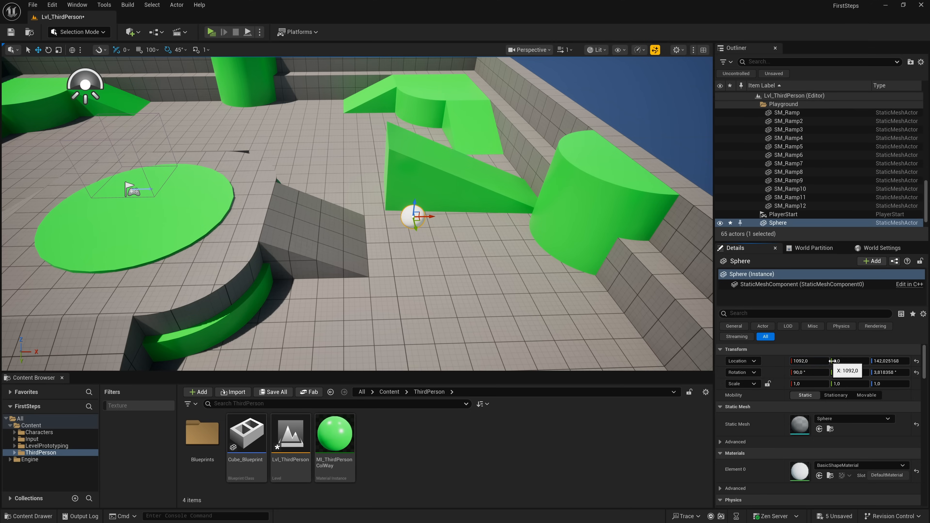
{"action": "left_click", "coordinate": [917, 362]}
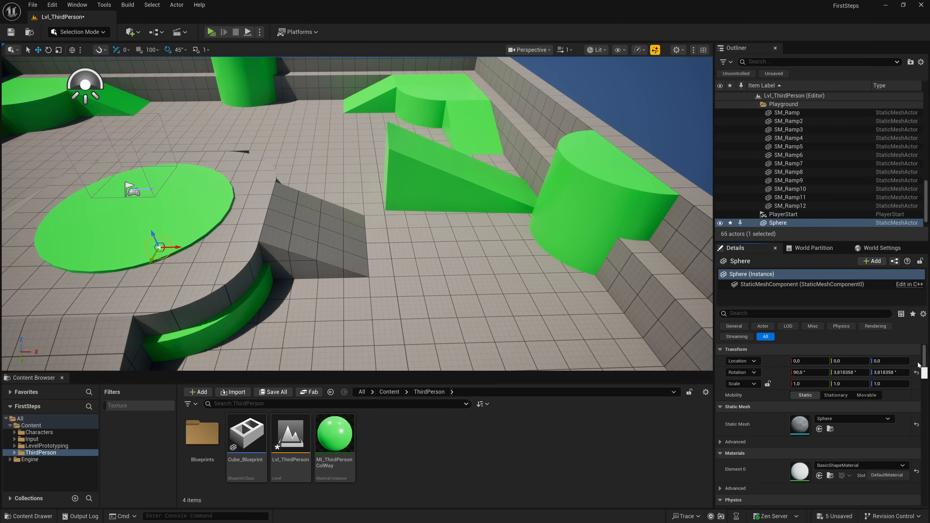
{"action": "left_click", "coordinate": [917, 373]}
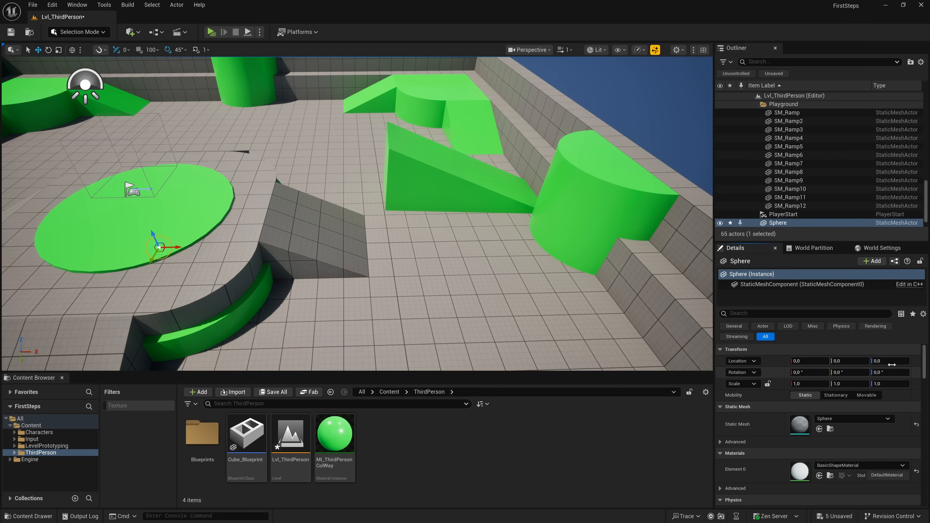
- Frame the sphere inside the central platform and raise it above the surface to about Z 334
{"action": "key", "text": "f"}
{"action": "right_click_drag", "start_coordinate": [515, 302], "coordinate": [395, 304]}
{"action": "key", "text": "d"}
{"action": "mouse_move", "coordinate": [502, 279]}
{"action": "right_mouse_down"}
{"action": "mouse_move", "coordinate": [516, 253]}
{"action": "mouse_move", "coordinate": [513, 216]}
{"action": "mouse_move", "coordinate": [502, 279]}
{"action": "right_mouse_up"}
{"action": "key", "text": "a"}
{"action": "key", "text": "w"}
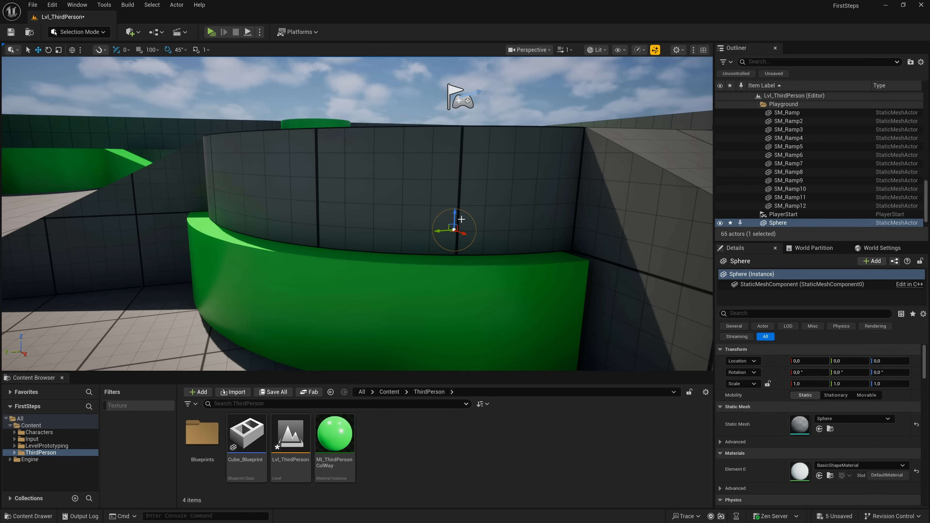
{"action": "left_click_drag", "start_coordinate": [455, 216], "coordinate": [460, 69]}
{"action": "right_click_drag", "start_coordinate": [461, 70], "coordinate": [435, 104]}
{"action": "key", "text": "w"}
{"action": "key", "text": "s"}
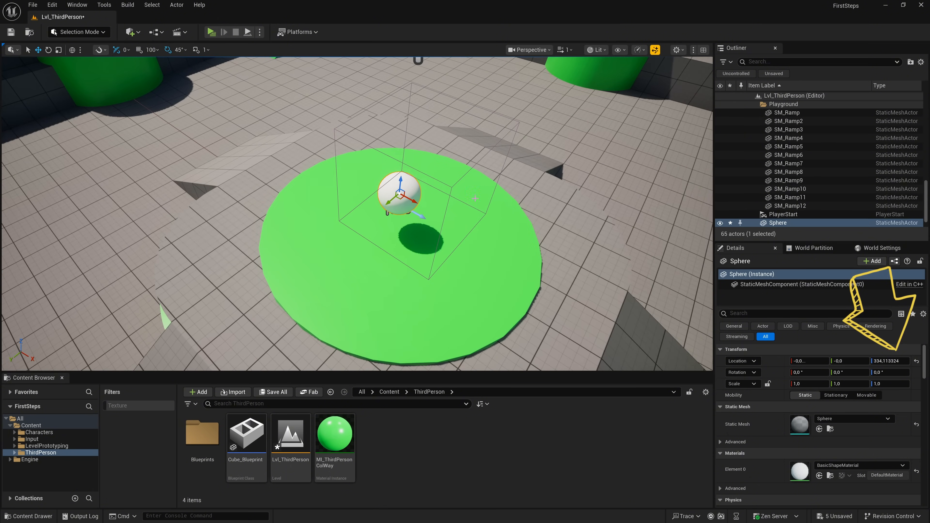
- Move the sphere along X and Z to about X 340 and Z 380, in front of the player start
{"action": "left_click_drag", "start_coordinate": [415, 204], "coordinate": [588, 261]}
{"action": "key", "text": "d"}
{"action": "right_click_drag", "start_coordinate": [587, 261], "coordinate": [546, 253]}
{"action": "key", "text": "d"}
{"action": "key", "text": "a"}
{"action": "left_click_drag", "start_coordinate": [415, 195], "coordinate": [406, 181]}
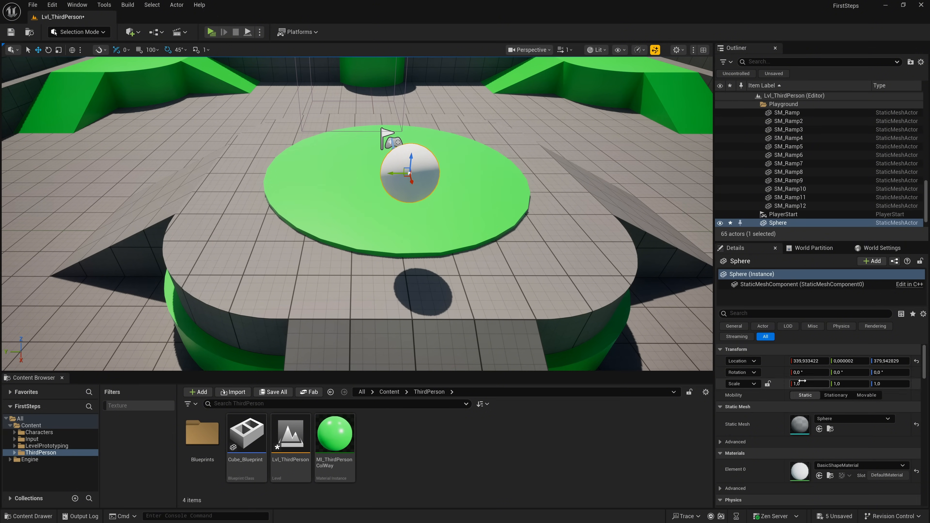
- Scale the sphere to X 2.805, Y 3.0825 and Z 222, and reset the scale to its default
{"action": "left_click_drag", "start_coordinate": [809, 384], "coordinate": [873, 383]}
{"action": "left_click", "coordinate": [890, 384]}
{"action": "type", "text": "222"}
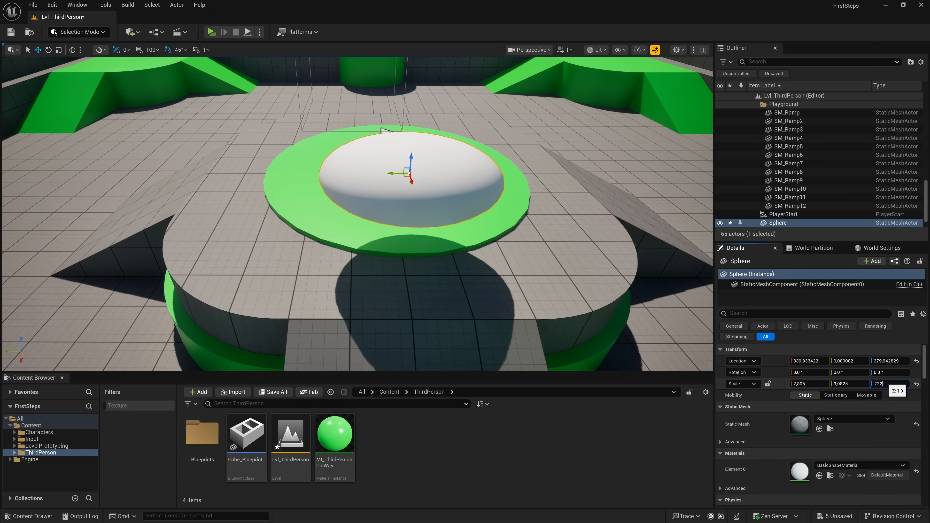
{"action": "key", "text": "Return"}
{"action": "mouse_move", "coordinate": [417, 301]}
{"action": "right_mouse_down"}
{"action": "mouse_move", "coordinate": [425, 121]}
{"action": "mouse_move", "coordinate": [417, 300]}
{"action": "right_mouse_up"}
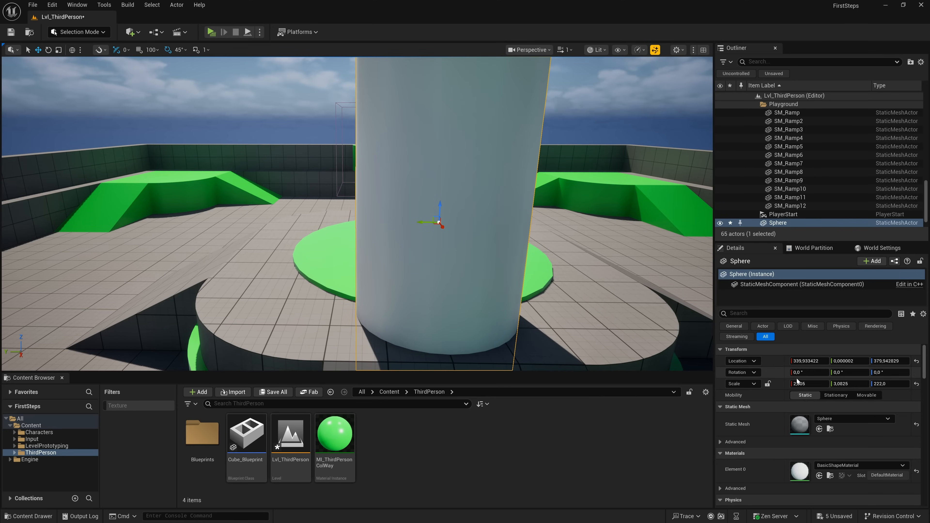
{"action": "left_click", "coordinate": [916, 384]}
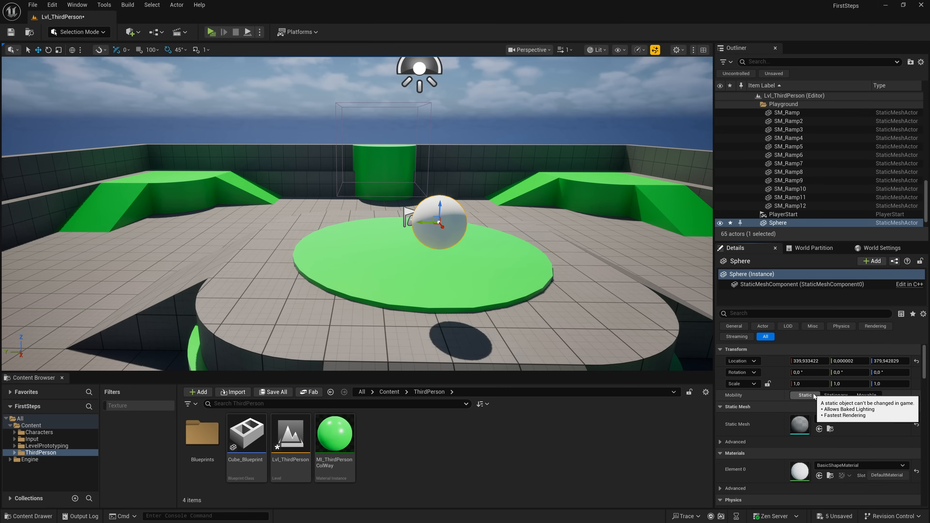
- Switch the sphere's mobility to Stationary and Movable, and return it to Static
{"action": "left_click", "coordinate": [831, 395]}
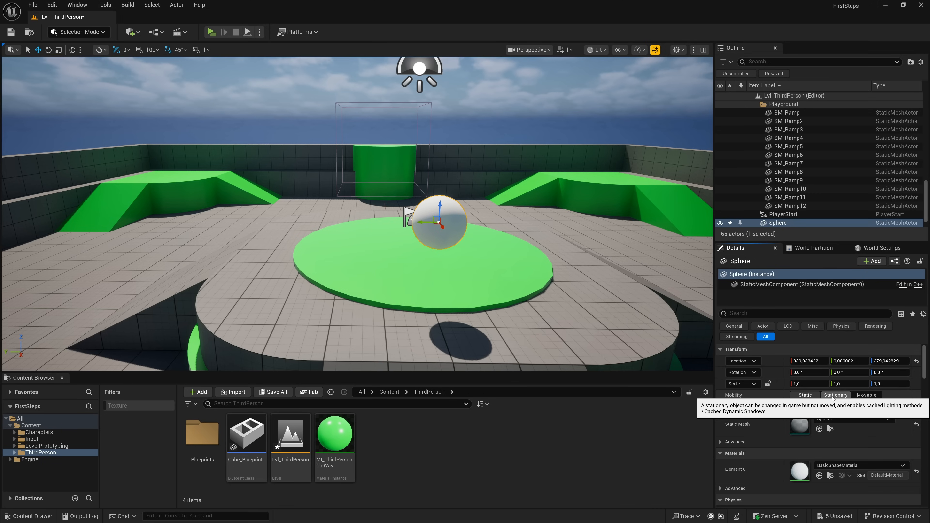
{"action": "left_click", "coordinate": [866, 395]}
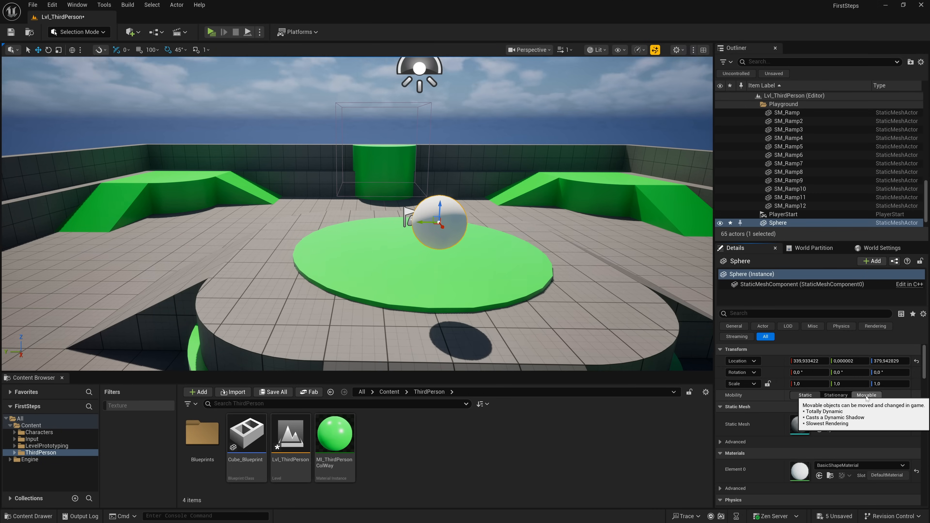
{"action": "left_click", "coordinate": [805, 395]}
- Duplicate the sphere along Y into a row of six, switching the mobility to Movable on a copy
{"action": "left_click_drag", "start_coordinate": [425, 222], "coordinate": [362, 225]}
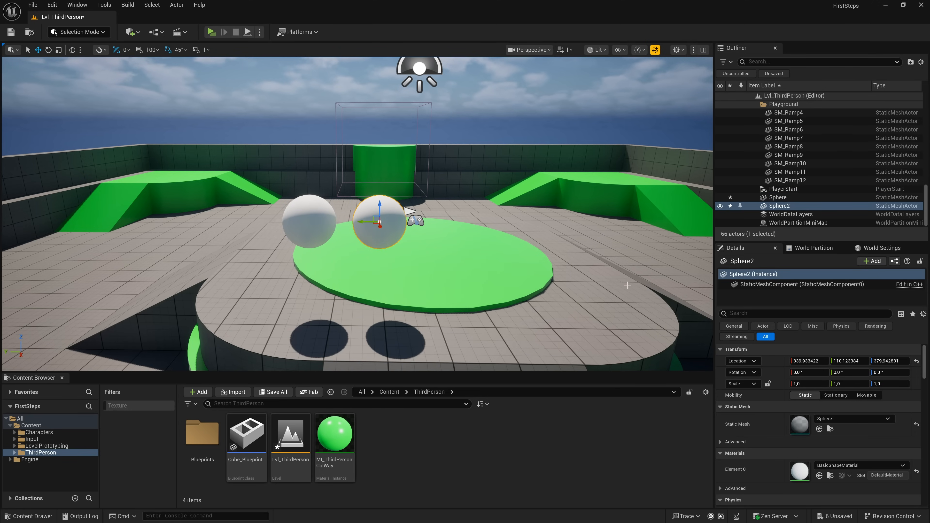
{"action": "left_click", "coordinate": [866, 395]}
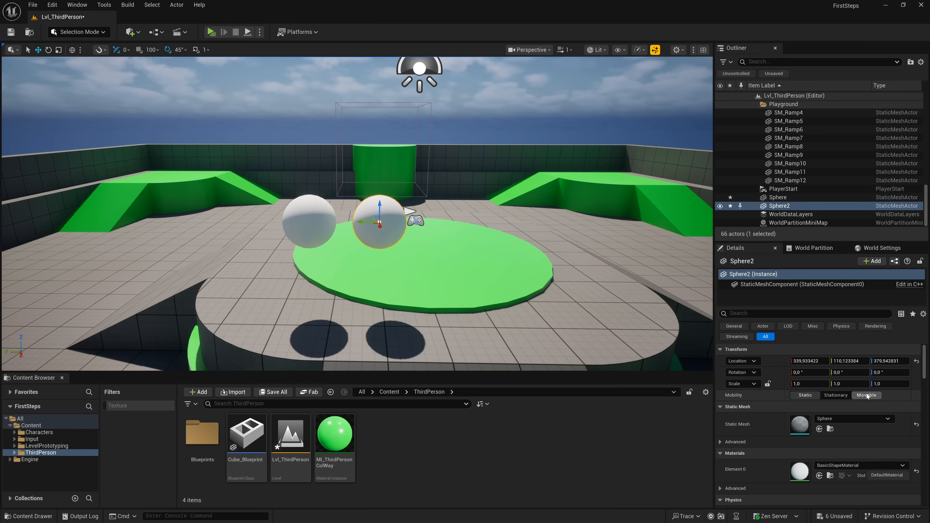
{"action": "left_click_drag", "start_coordinate": [360, 222], "coordinate": [618, 224], "text": "alt"}
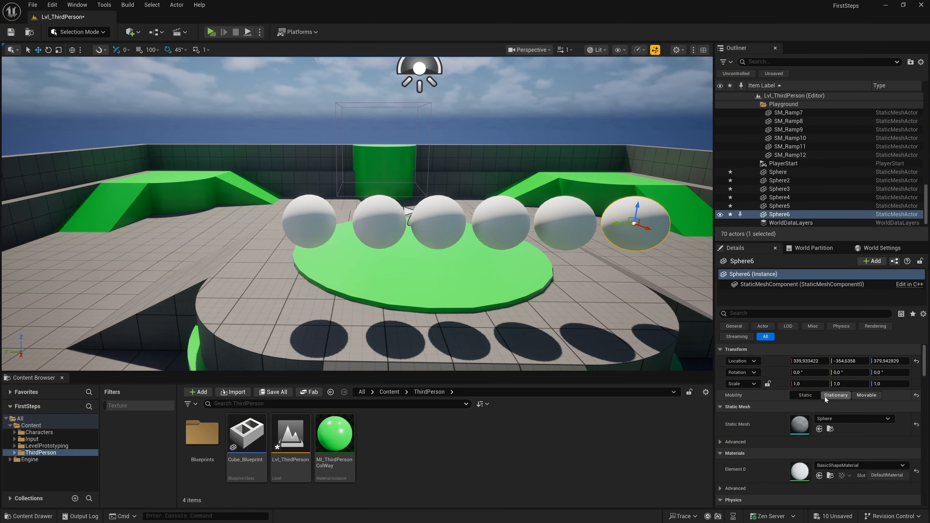
- Enable Simulate Physics on Sphere6 and override its mass at 100 kg
{"action": "scroll", "coordinate": [801, 392], "scroll_direction": "down", "scroll_amount": 4}
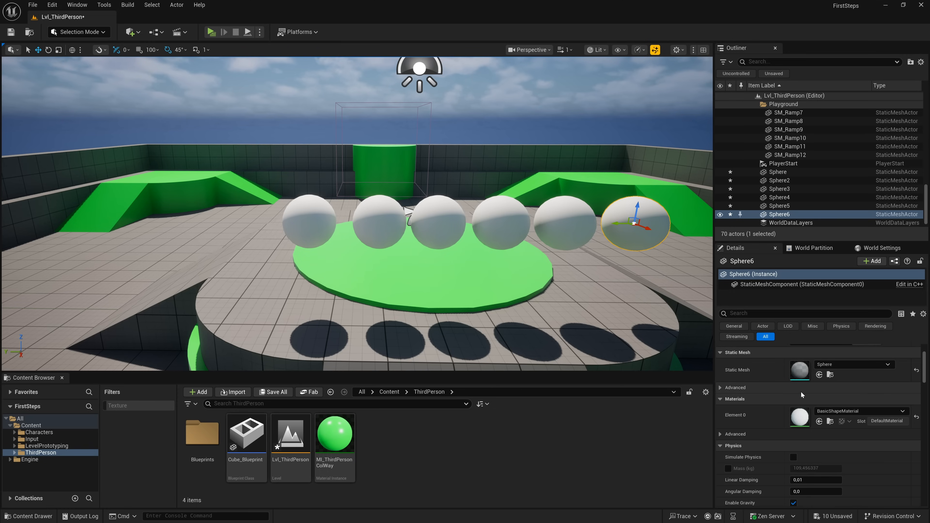
{"action": "scroll", "coordinate": [801, 391], "scroll_direction": "down", "scroll_amount": 1}
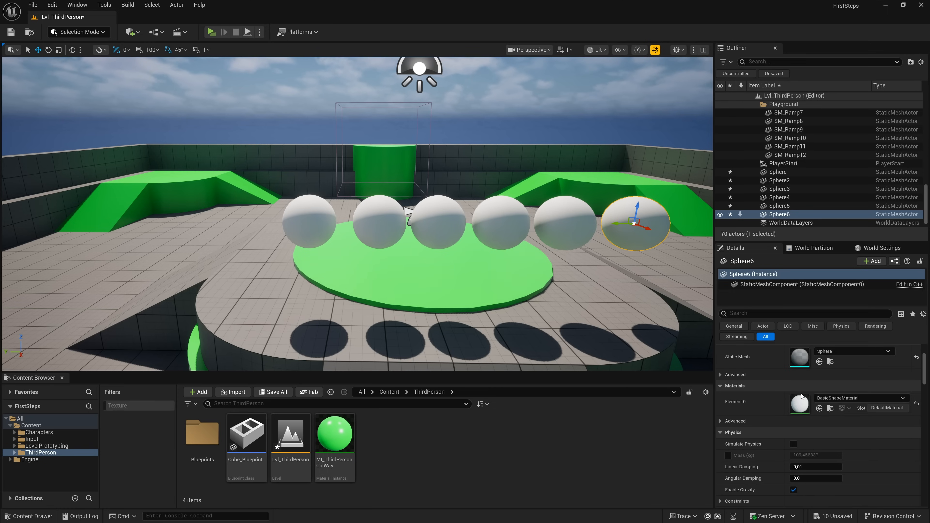
{"action": "left_click", "coordinate": [794, 444]}
{"action": "left_click", "coordinate": [727, 455]}
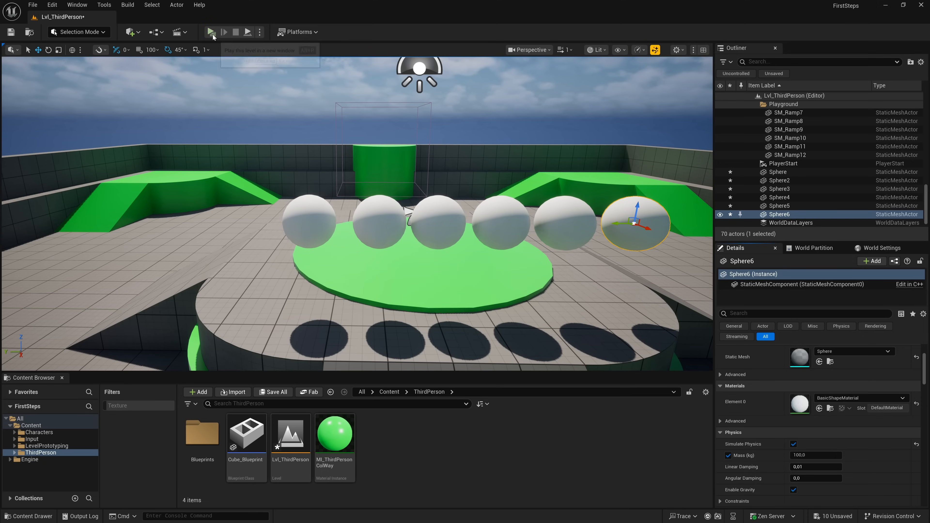
- Play the level in the Selected Viewport mode, and close the second player's preview window to end the session
{"action": "left_click", "coordinate": [259, 32]}
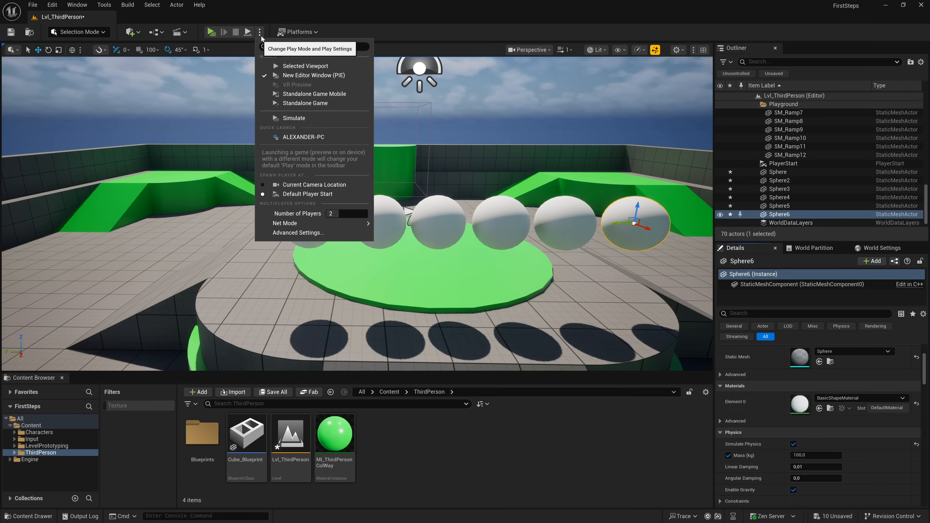
{"action": "left_click", "coordinate": [279, 66]}
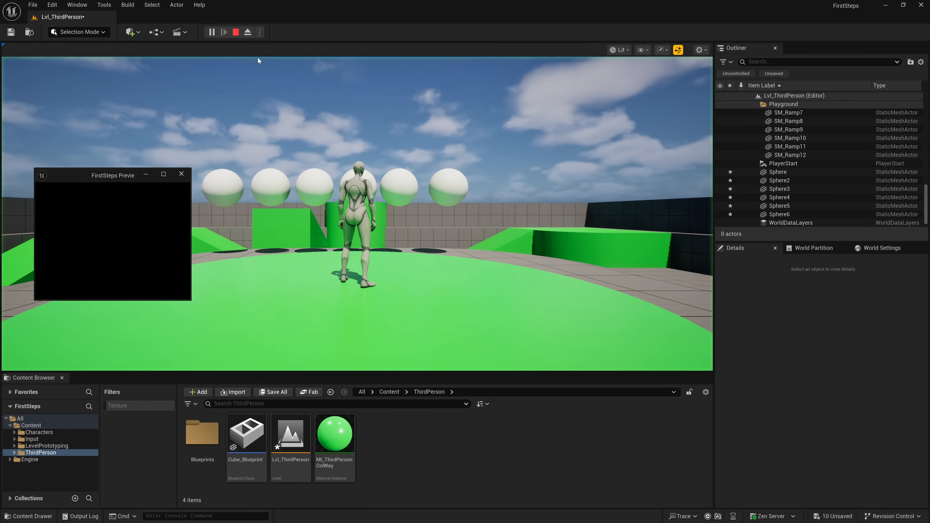
{"action": "left_click", "coordinate": [181, 174]}
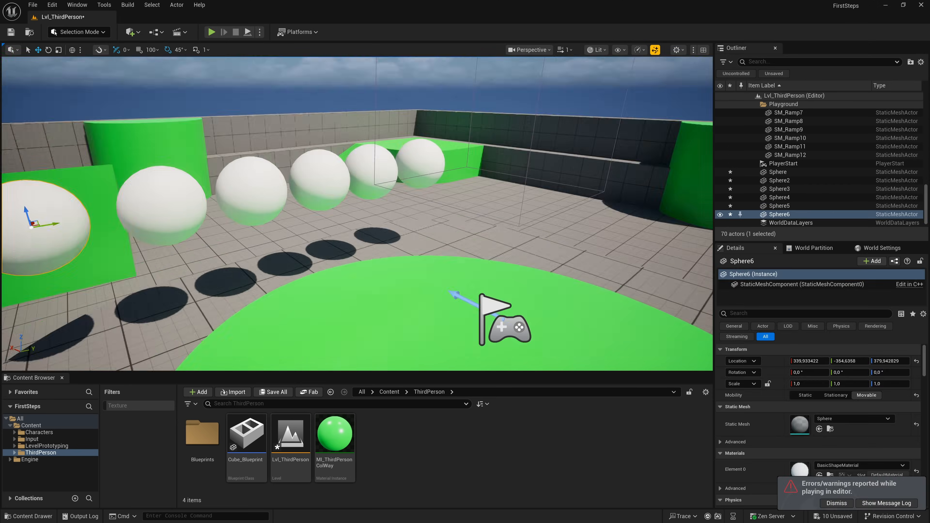
- Set the play settings to 1 player with the Play Standalone net mode
{"action": "right_click_drag", "start_coordinate": [357, 214], "coordinate": [487, 205]}
{"action": "right_click_drag", "start_coordinate": [309, 209], "coordinate": [310, 218]}
{"action": "left_click", "coordinate": [261, 32]}
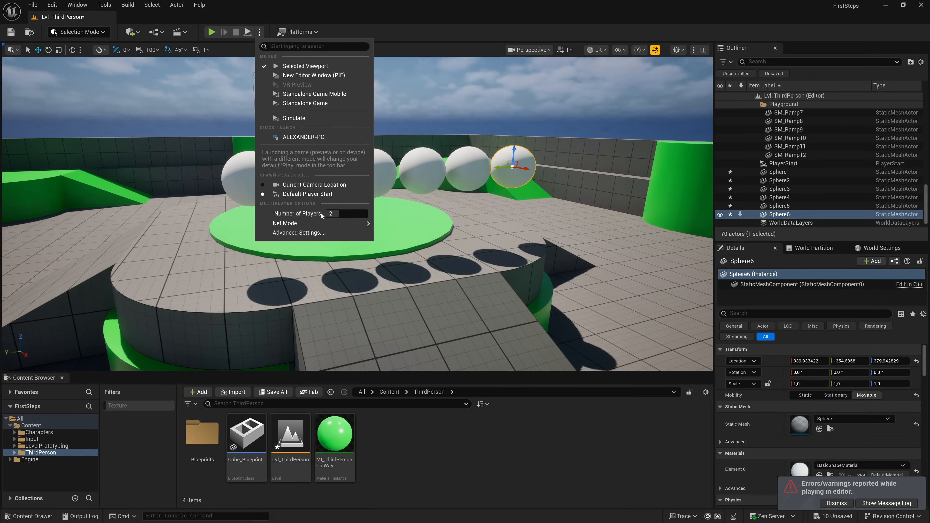
{"action": "left_click", "coordinate": [331, 214]}
{"action": "type", "text": "1"}
{"action": "mouse_move", "coordinate": [366, 223]}
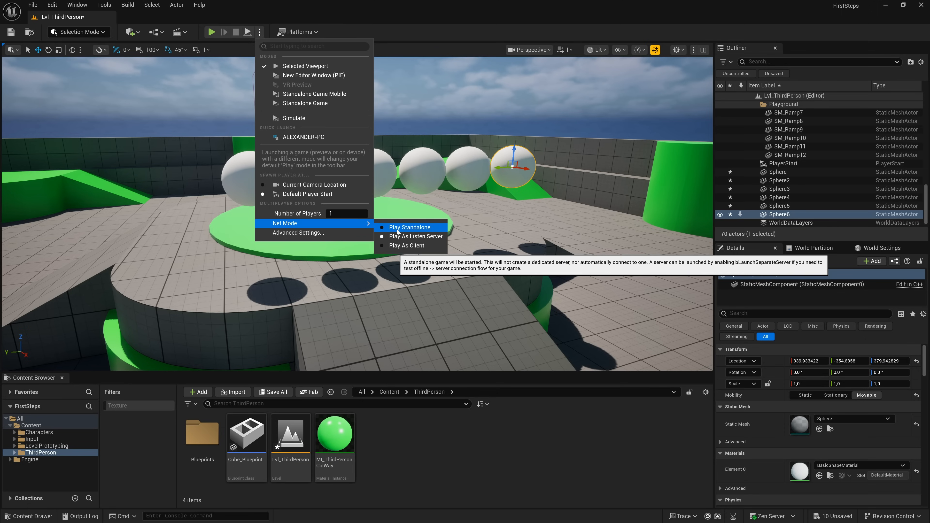
- Play the level, run the character into the physics-enabled sphere to push it around, and end the session
{"action": "left_click", "coordinate": [212, 32]}
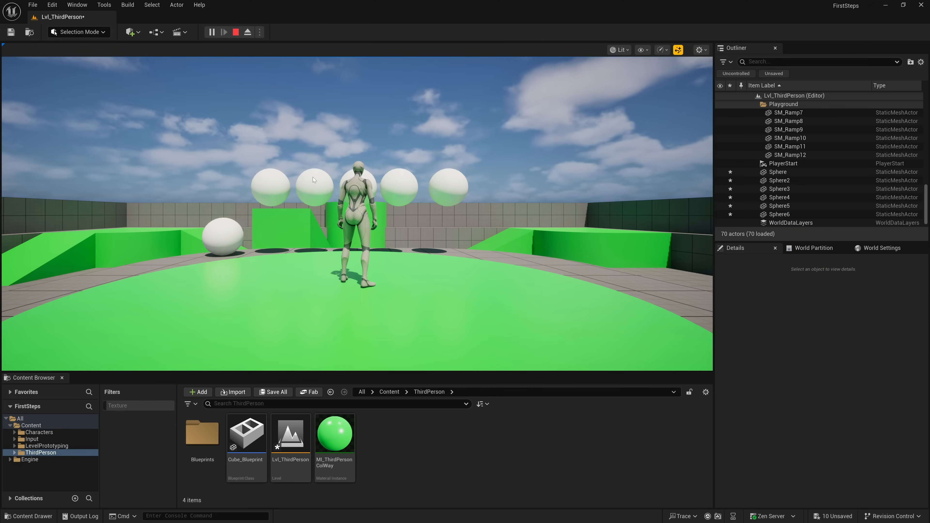
{"action": "left_click", "coordinate": [314, 179]}
{"action": "key", "text": "w"}
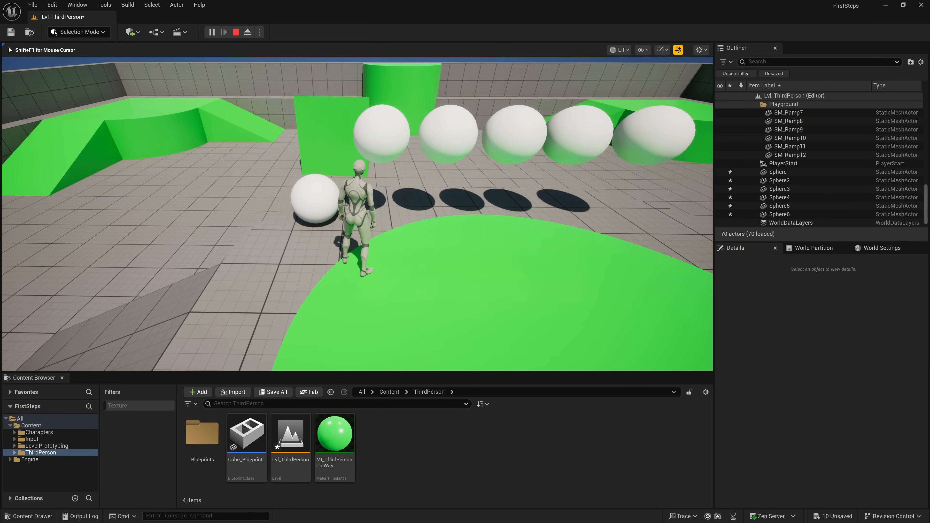
{"action": "key", "text": "s"}
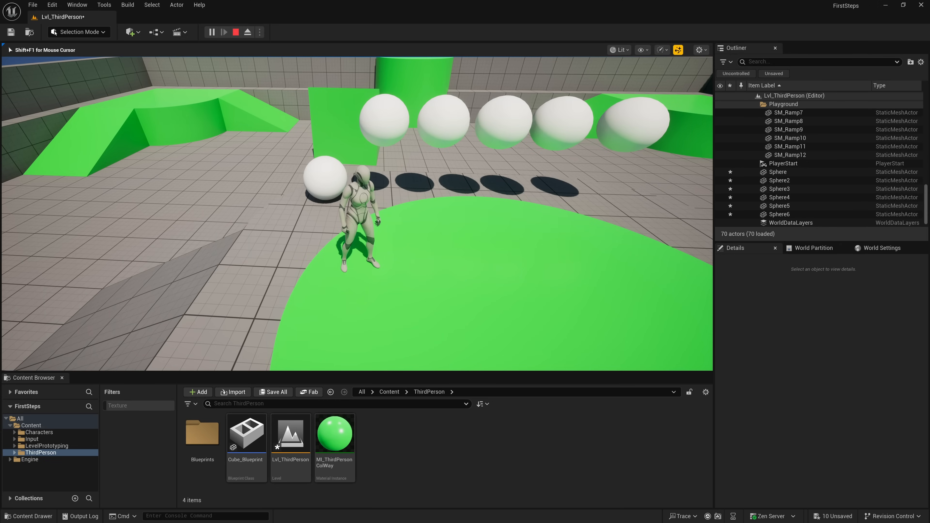
{"action": "key", "text": "w"}
{"action": "key", "text": "w"}
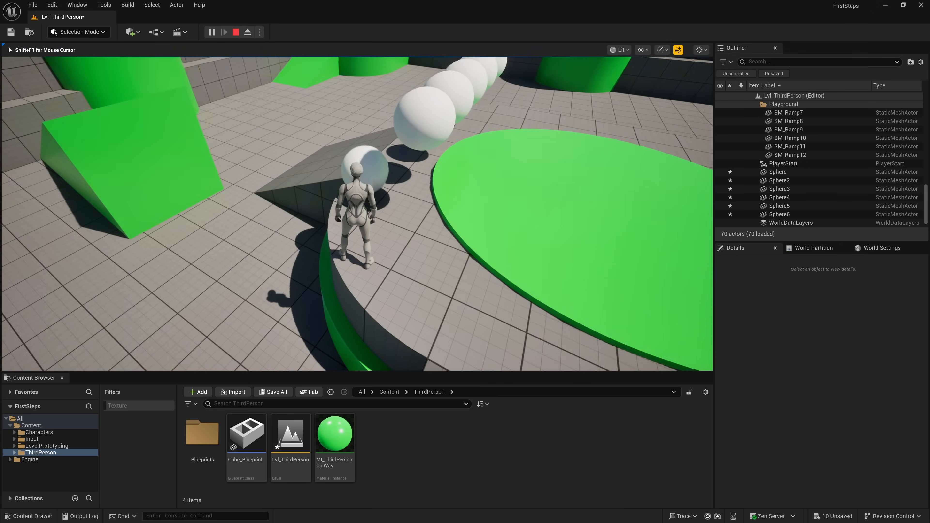
{"action": "key", "text": "d"}
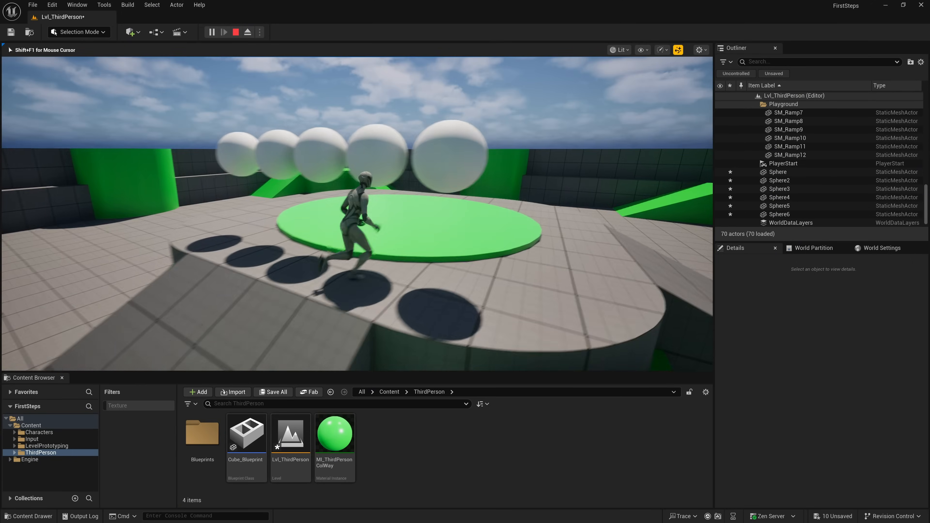
{"action": "key", "text": "s"}
{"action": "key", "text": "d"}
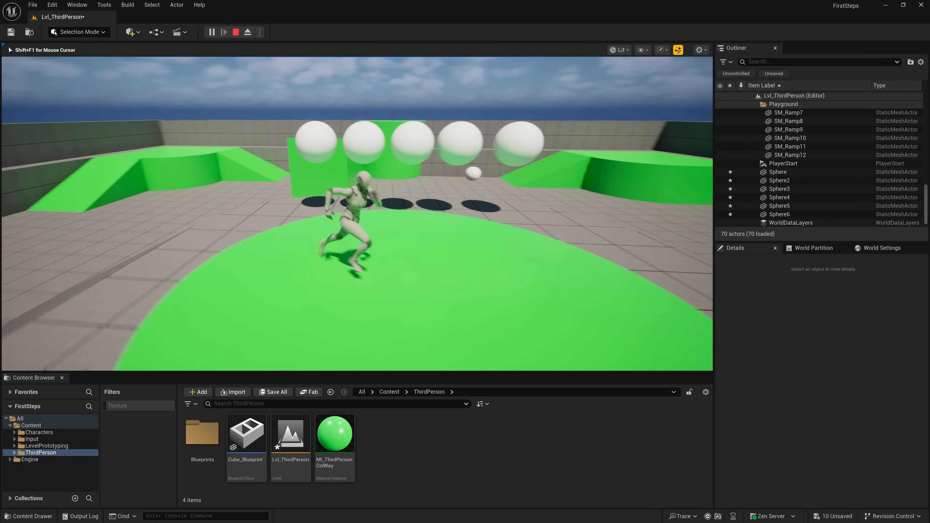
{"action": "key", "text": "Escape"}
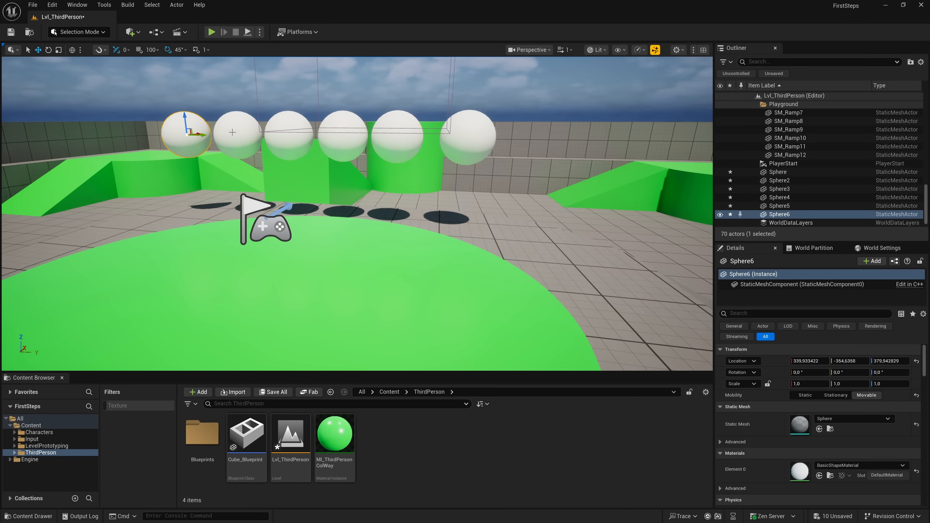
- Select Sphere through Sphere5 together, enable Simulate Physics on them, and override their mass at 100 kg
{"action": "left_click", "coordinate": [239, 140]}
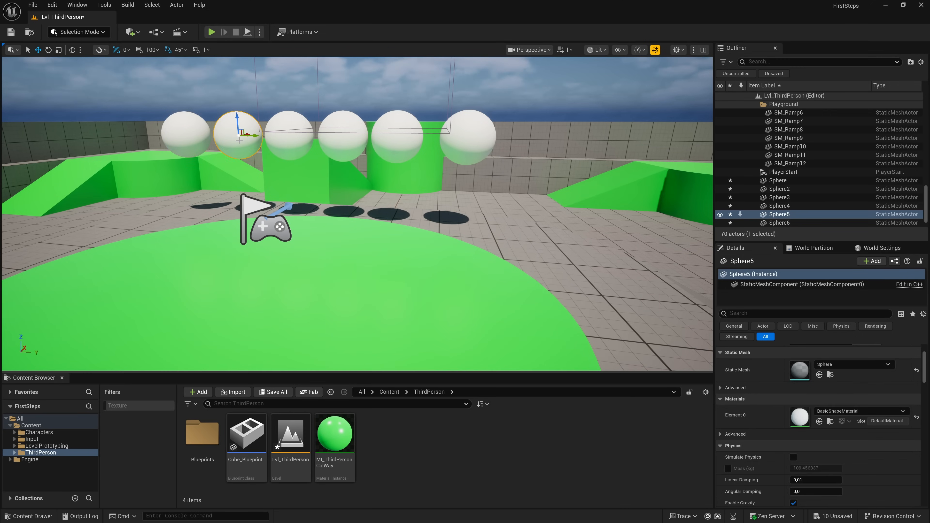
{"action": "left_click", "coordinate": [278, 144], "text": "ctrl"}
{"action": "left_click", "coordinate": [348, 143], "text": "ctrl"}
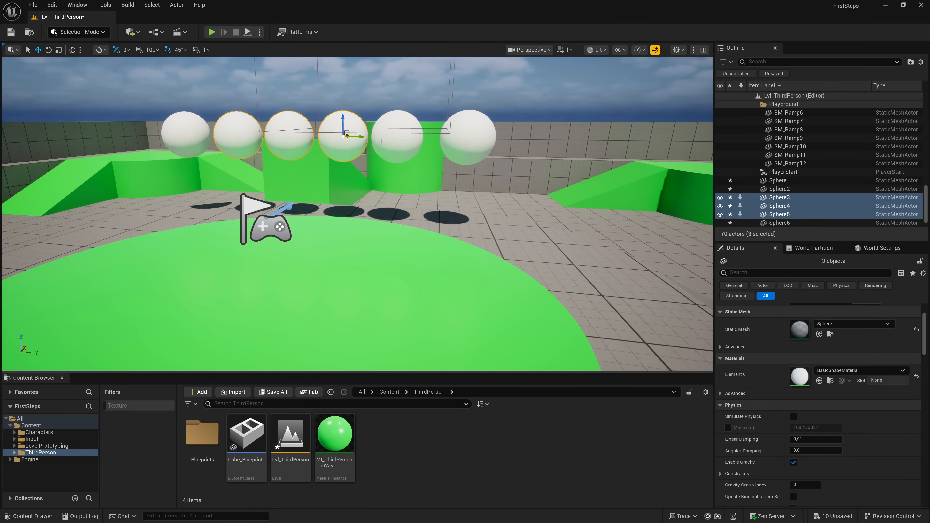
{"action": "left_click", "coordinate": [402, 140], "text": "ctrl"}
{"action": "left_click", "coordinate": [468, 139], "text": "ctrl"}
{"action": "left_click", "coordinate": [794, 417]}
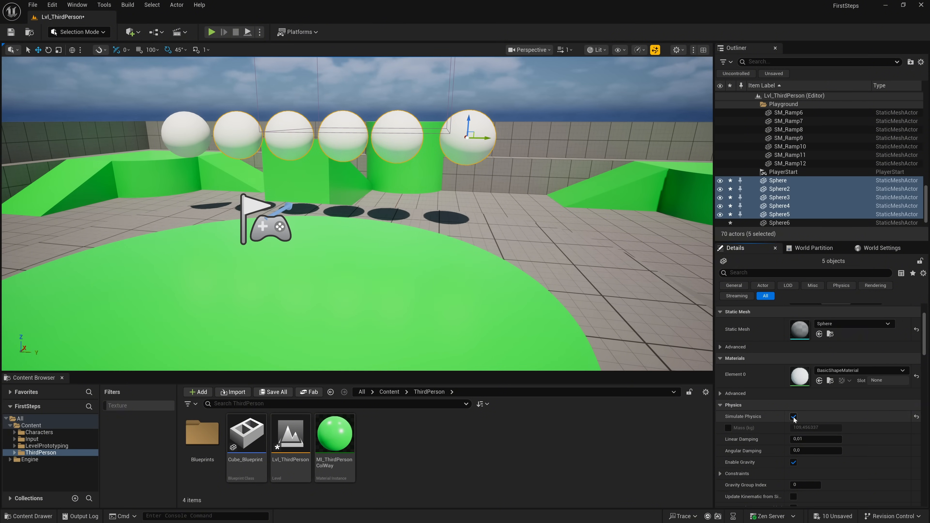
{"action": "left_click", "coordinate": [728, 428]}
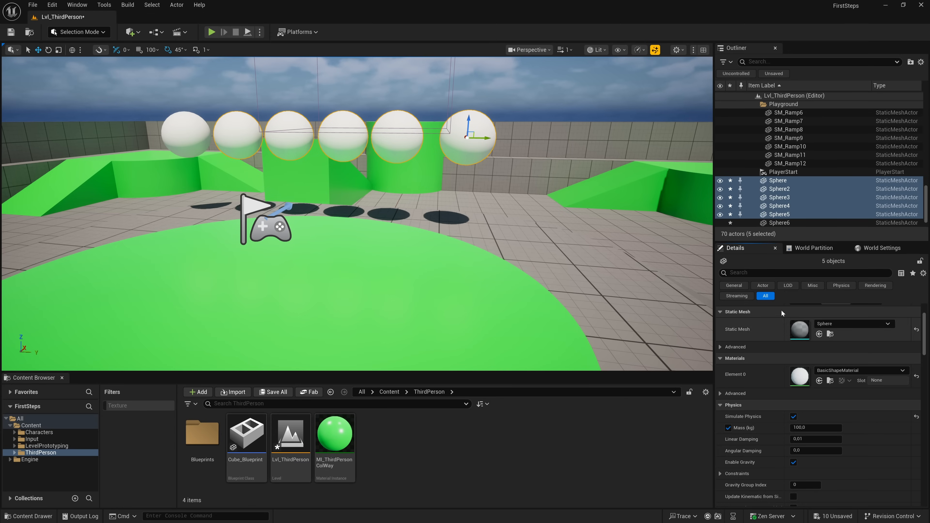
- Add Sphere6 to the selection and review the shared physics, mobility and transform properties of all six spheres
{"action": "left_click", "coordinate": [779, 222], "text": "ctrl"}
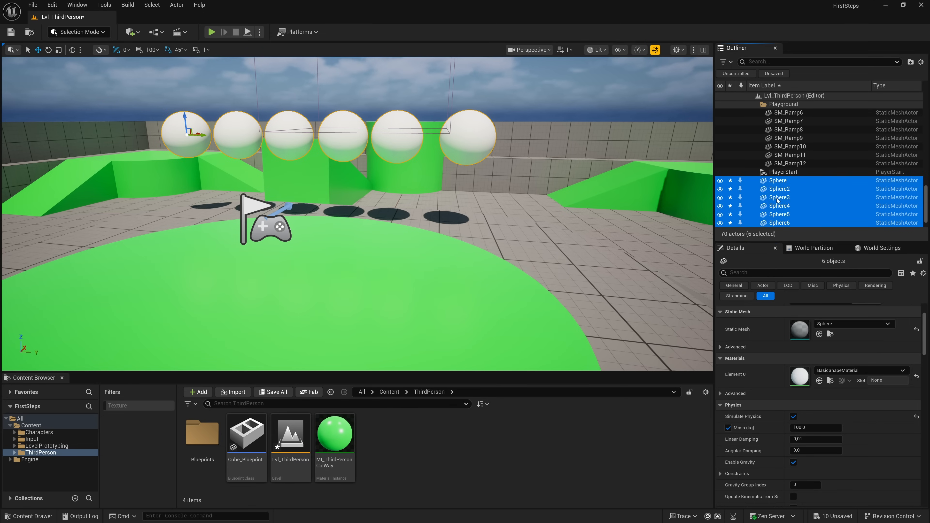
{"action": "scroll", "coordinate": [784, 220], "scroll_direction": "down", "scroll_amount": 1}
{"action": "scroll", "coordinate": [834, 451], "scroll_direction": "up", "scroll_amount": 2}
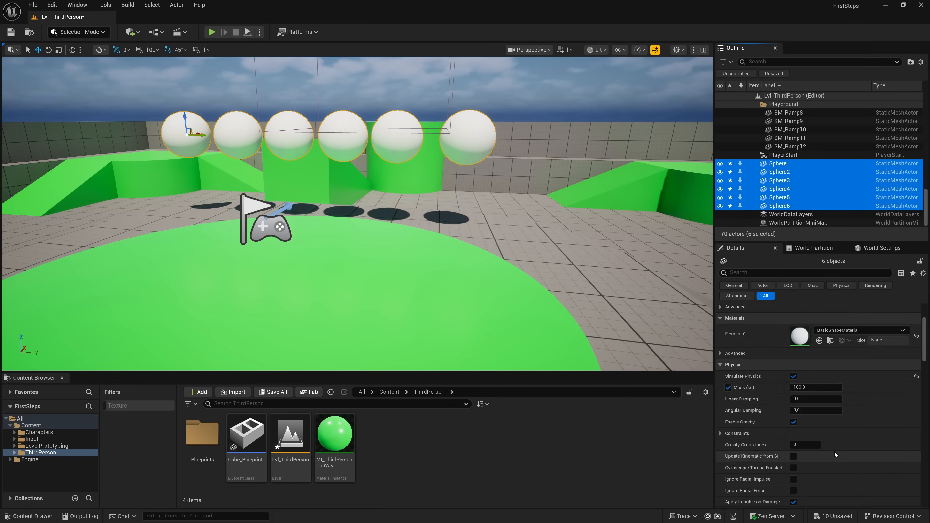
{"action": "scroll", "coordinate": [833, 450], "scroll_direction": "up", "scroll_amount": 1}
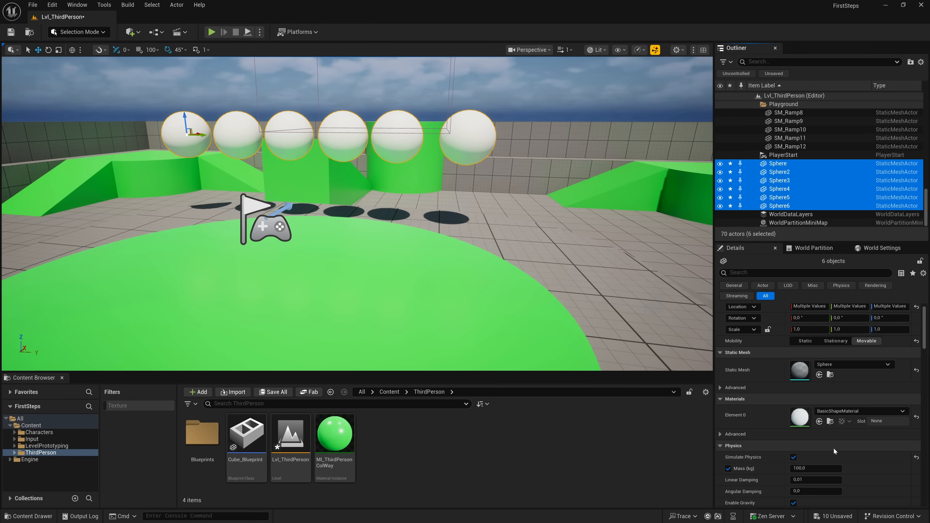
{"action": "scroll", "coordinate": [833, 448], "scroll_direction": "up", "scroll_amount": 1}
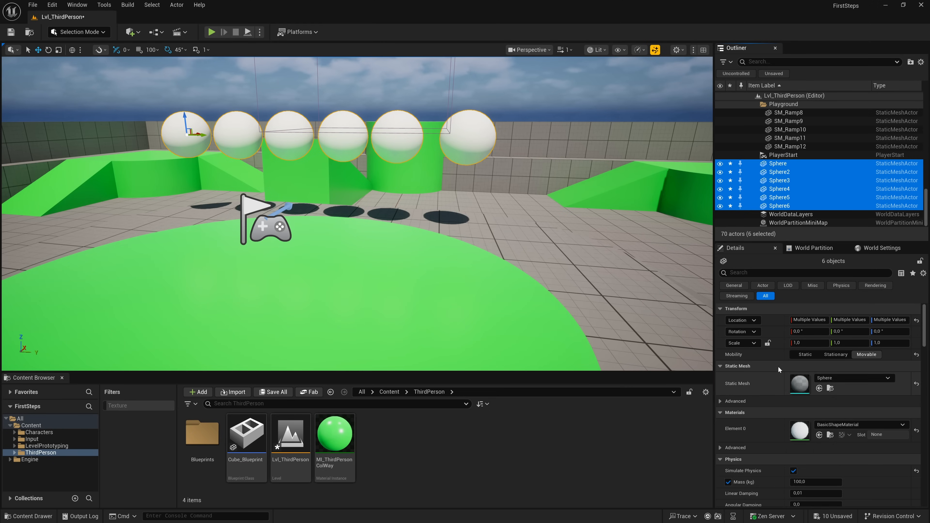
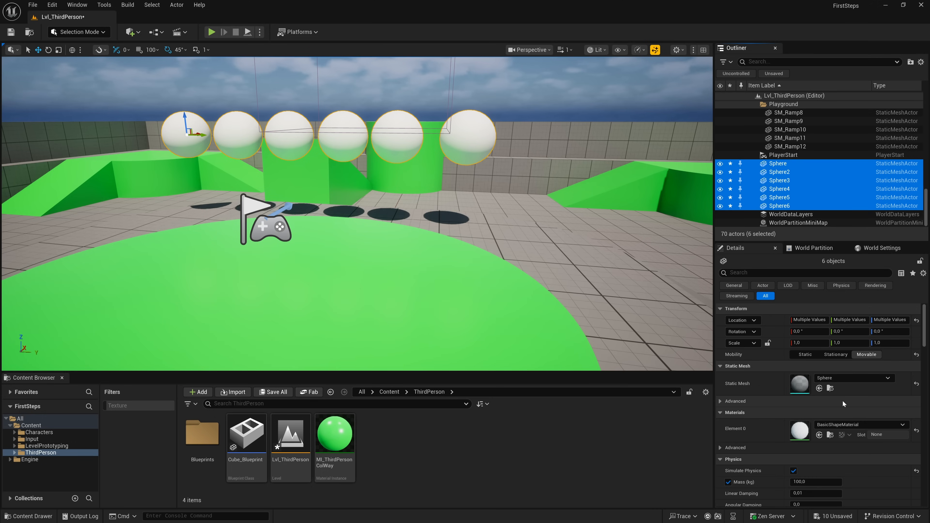
- Play the level, run the character into the six physics-enabled spheres to scatter them, and end the session
{"action": "left_click", "coordinate": [212, 32]}
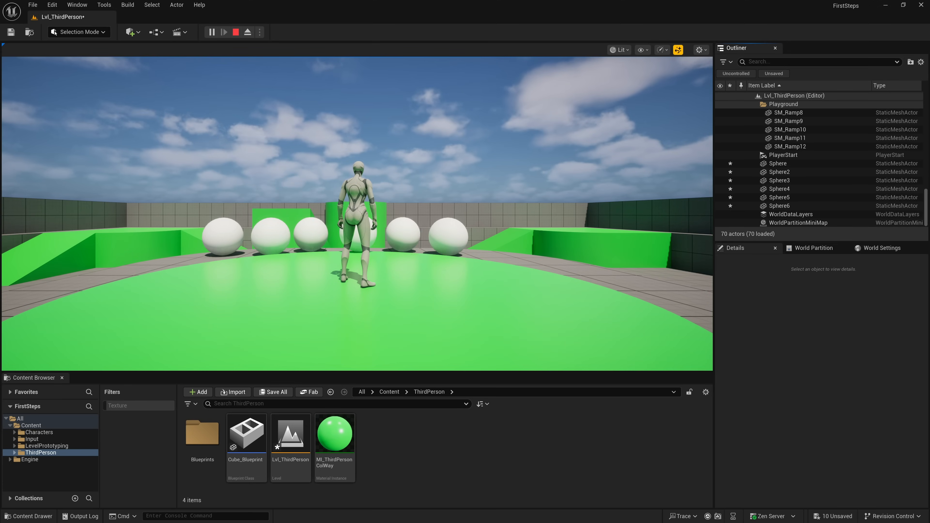
{"action": "left_click", "coordinate": [362, 251]}
{"action": "key", "text": "w"}
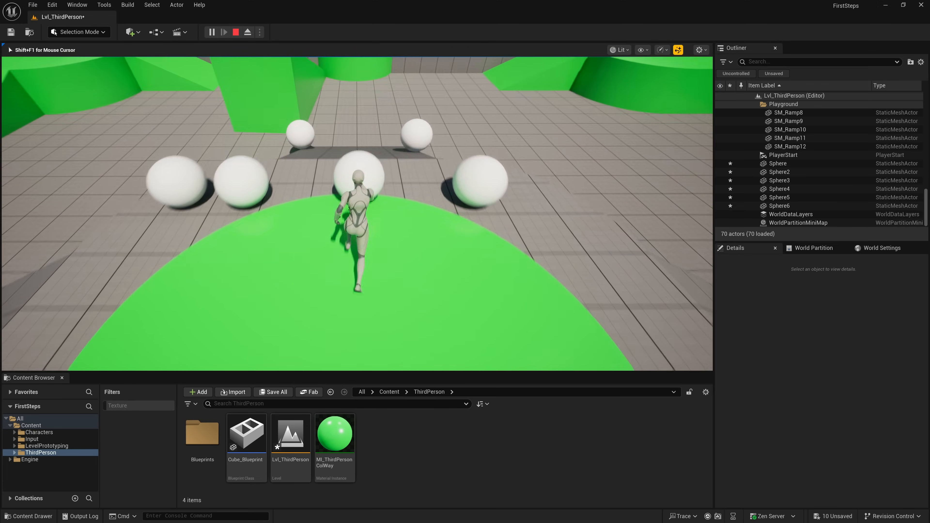
{"action": "key", "text": "w"}
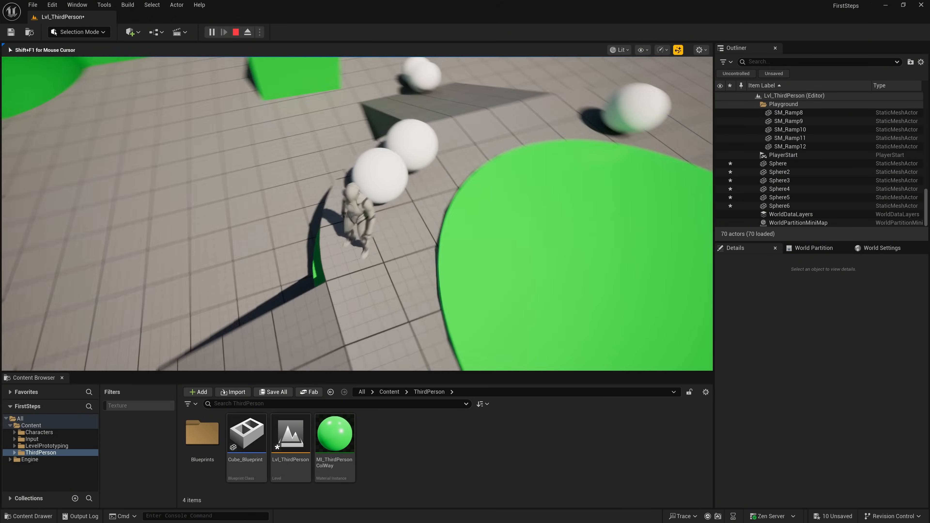
{"action": "key", "text": "w"}
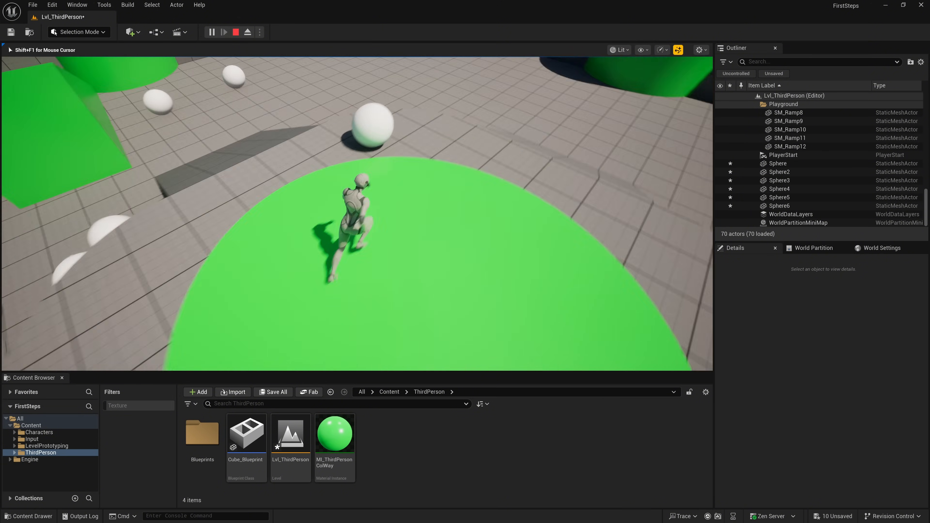
{"action": "key", "text": "w"}
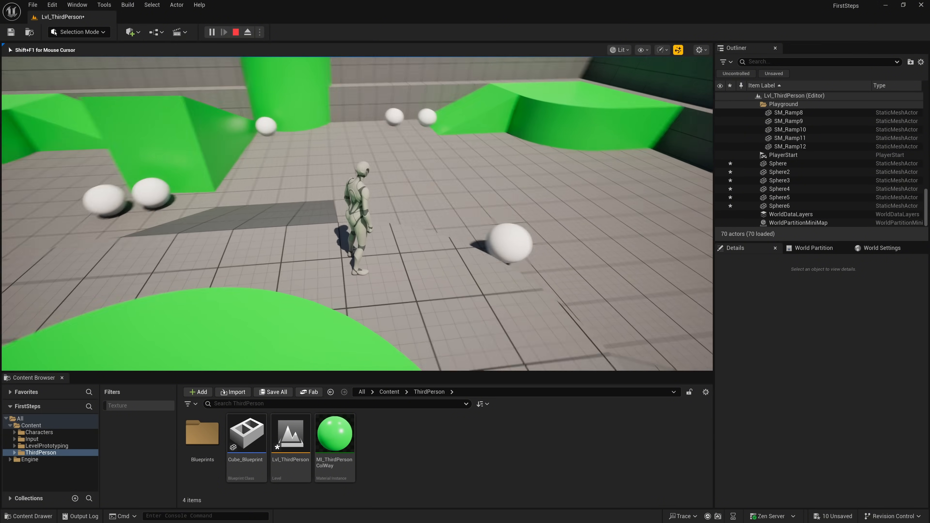
{"action": "key", "text": "Escape"}
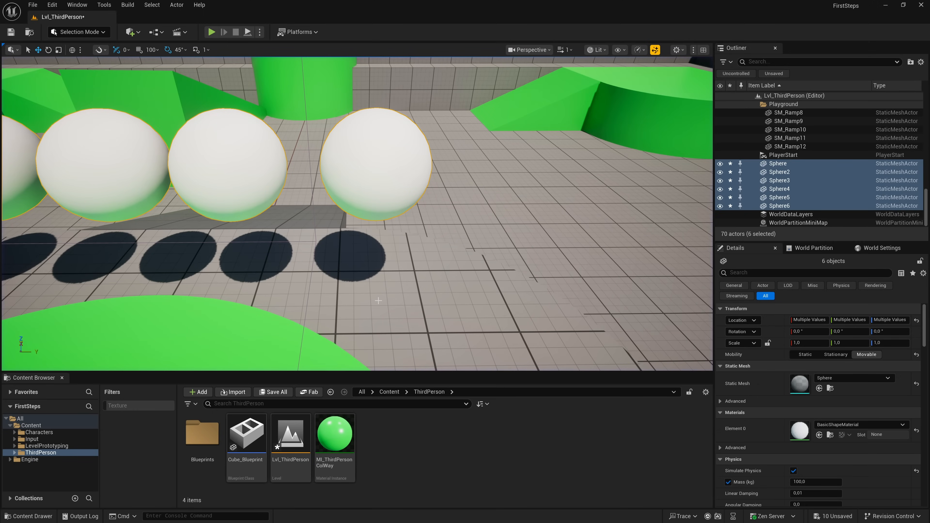
- Set the mobility of the actor Sphere, at the end of the row, to Static
{"action": "left_click", "coordinate": [364, 172]}
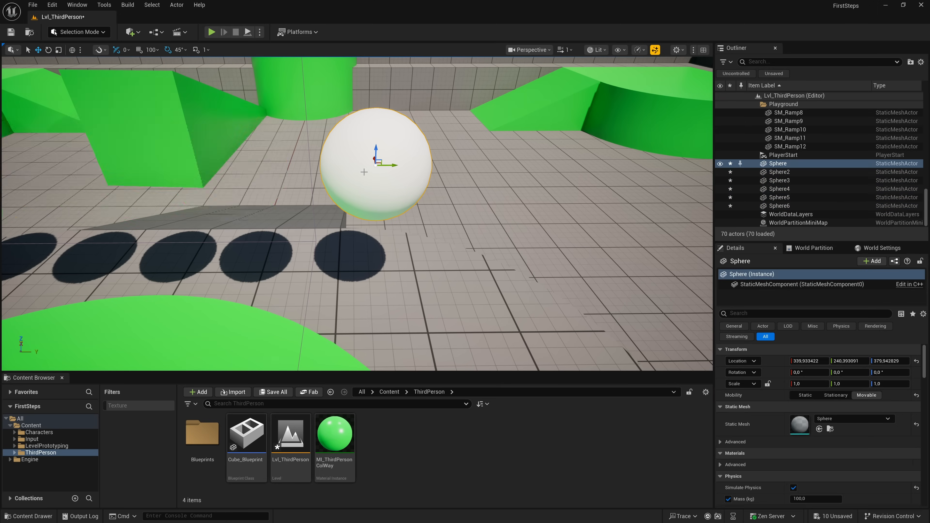
{"action": "left_click", "coordinate": [803, 395]}
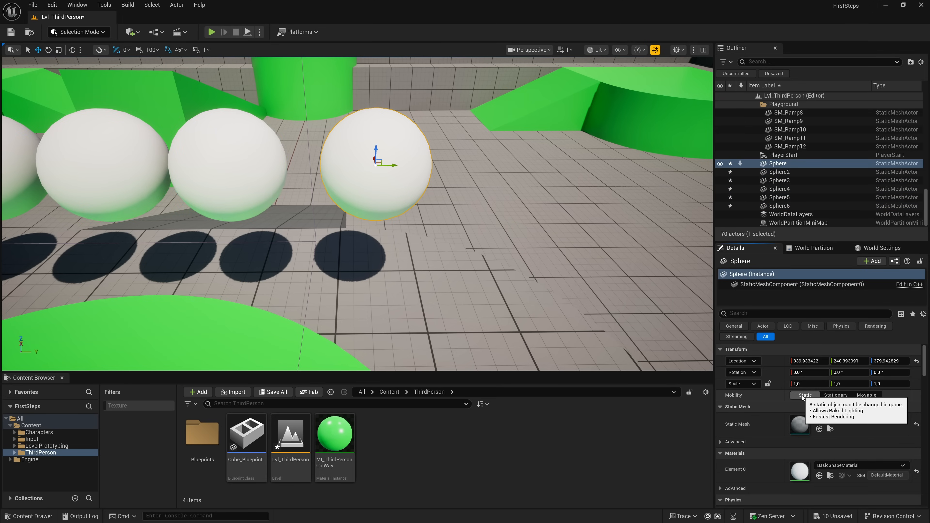
- Play the level, run the character among the spheres to compare the static one with the movable ones, and end the session
{"action": "left_click", "coordinate": [211, 32]}
{"action": "left_click", "coordinate": [265, 114]}
{"action": "key", "text": "w"}
{"action": "key", "text": "d"}
{"action": "key", "text": "a"}
{"action": "key", "text": "w"}
{"action": "key", "text": "d"}
{"action": "key", "text": "s"}
{"action": "key", "text": "a"}
{"action": "key", "text": "w"}
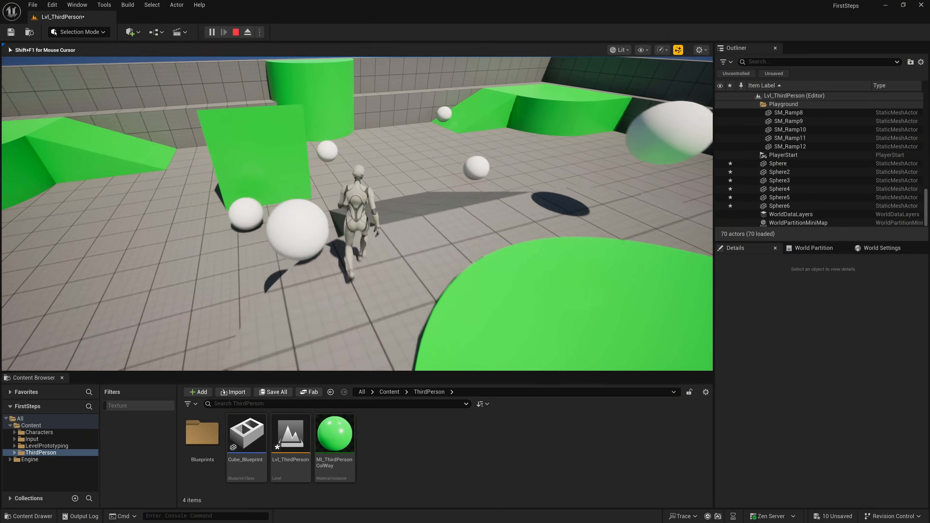
{"action": "key", "text": "d"}
{"action": "key", "text": "s"}
{"action": "key", "text": "w"}
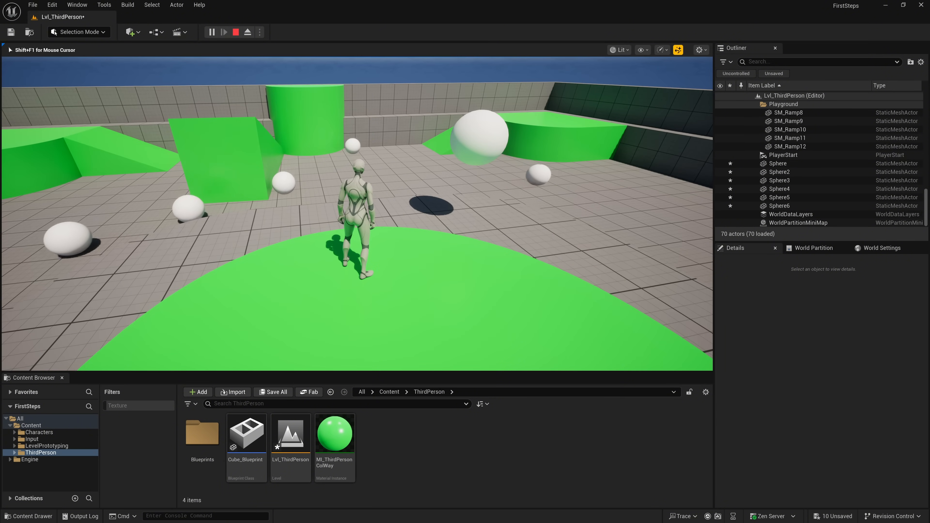
{"action": "key", "text": "Escape"}
- Replace the static mesh of Sphere4 with the Cube mesh, searching the assets for "cube"
{"action": "right_click_drag", "start_coordinate": [423, 263], "coordinate": [402, 251]}
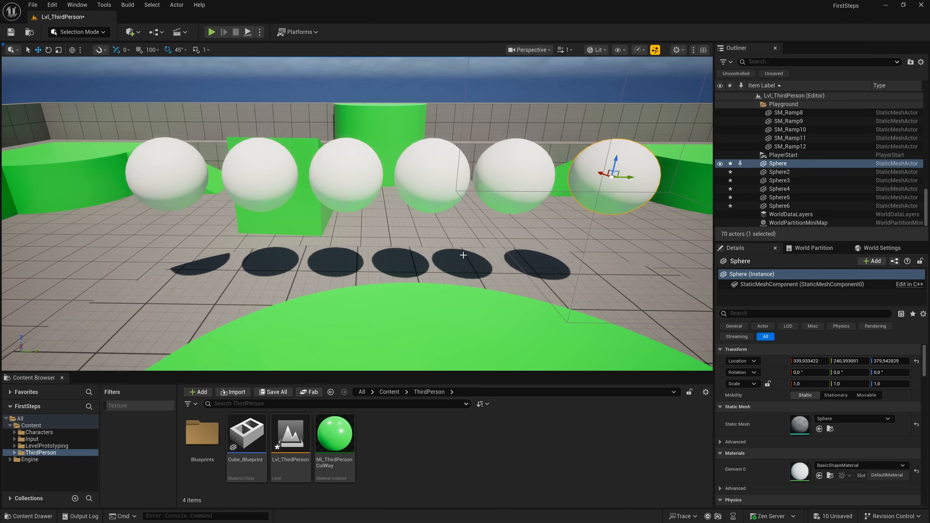
{"action": "left_click", "coordinate": [358, 182]}
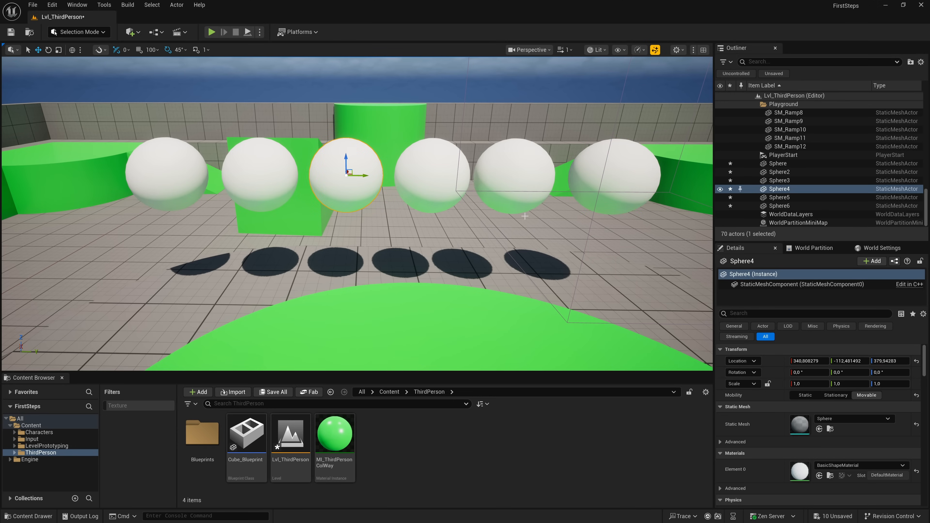
{"action": "scroll", "coordinate": [740, 398], "scroll_direction": "down", "scroll_amount": 2}
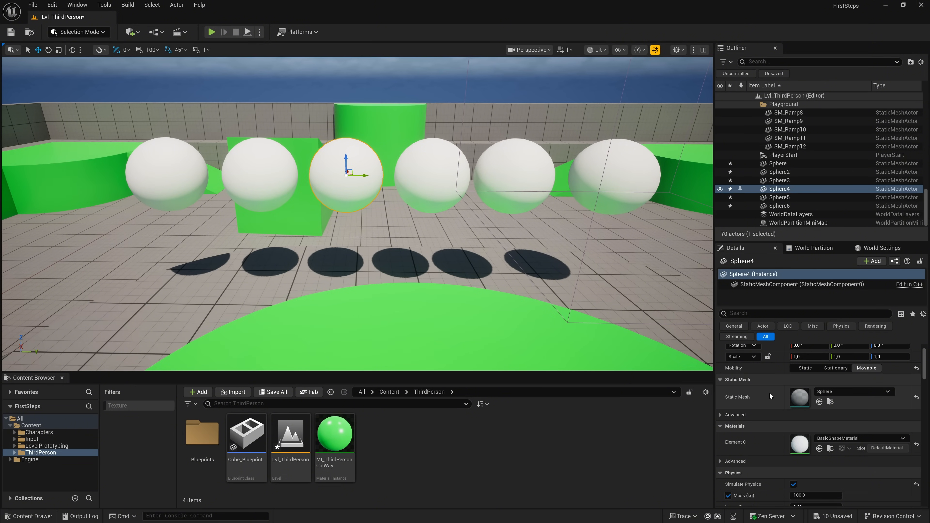
{"action": "left_click", "coordinate": [837, 391]}
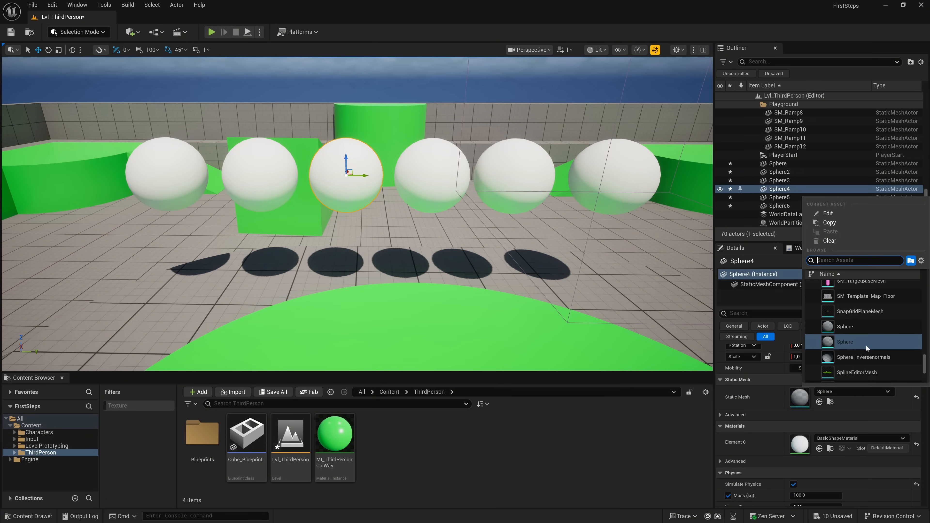
{"action": "type", "text": "cube"}
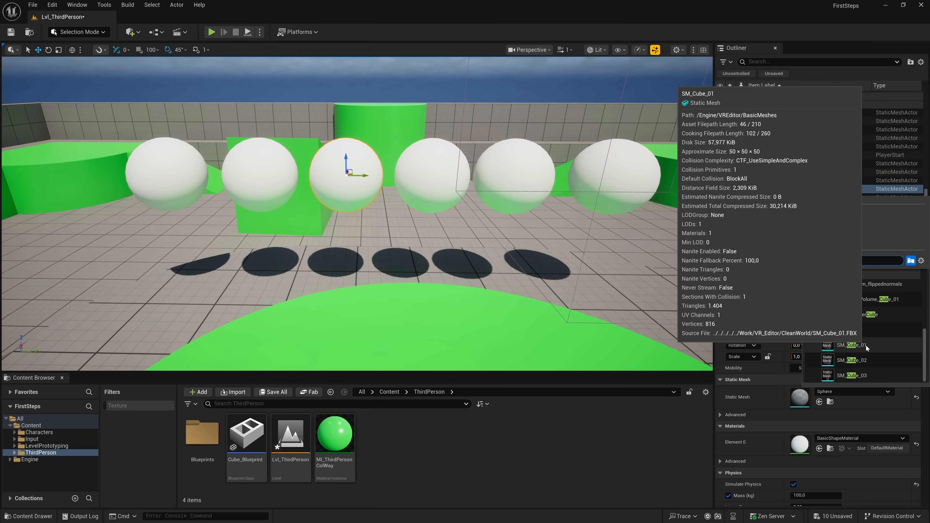
{"action": "scroll", "coordinate": [881, 337], "scroll_direction": "up", "scroll_amount": 5}
{"action": "scroll", "coordinate": [887, 336], "scroll_direction": "up", "scroll_amount": 1}
{"action": "scroll", "coordinate": [888, 335], "scroll_direction": "down", "scroll_amount": 4}
{"action": "scroll", "coordinate": [887, 335], "scroll_direction": "up", "scroll_amount": 4}
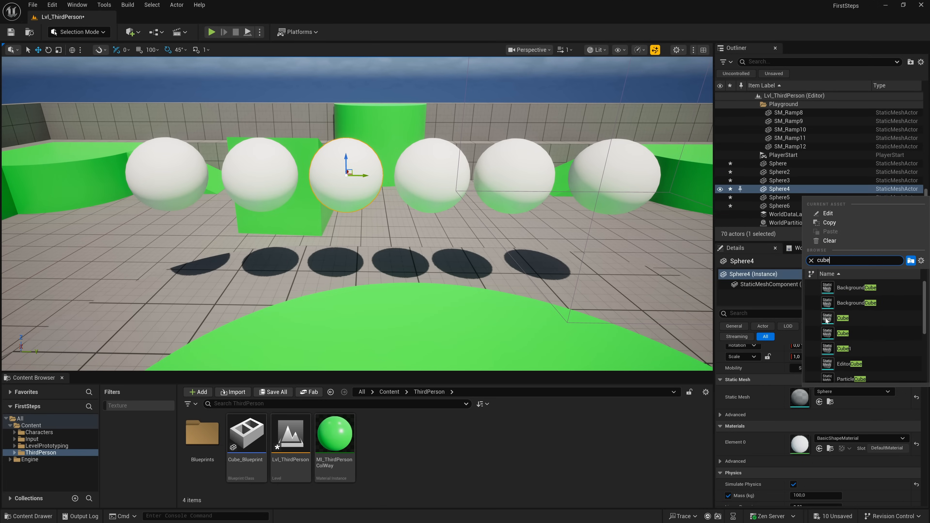
{"action": "left_click", "coordinate": [856, 318]}
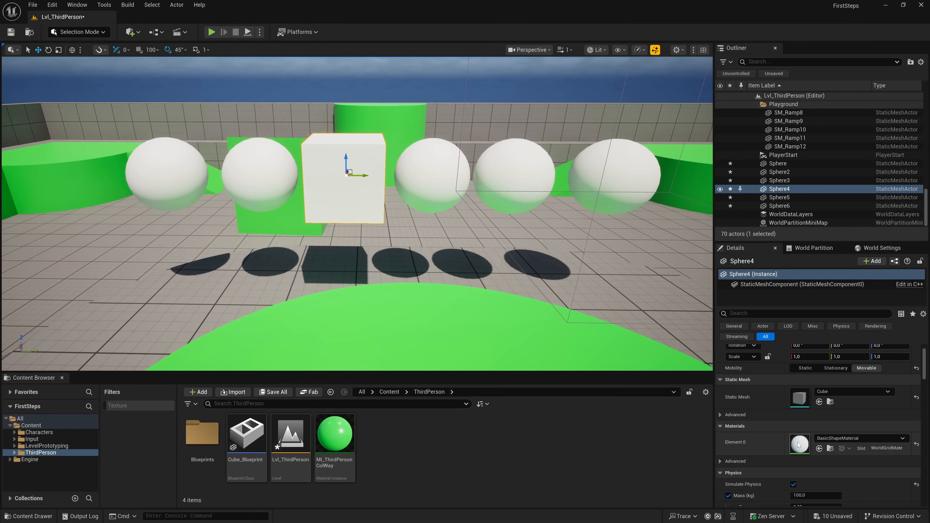
- Assign the orange BasicAsset01 material to Element 0 of the cube-shaped Sphere4
{"action": "left_click", "coordinate": [836, 439]}
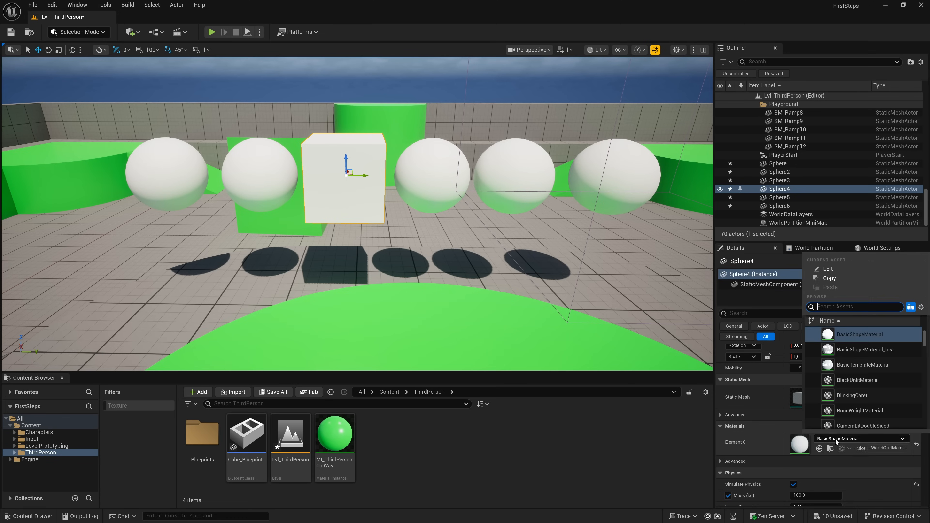
{"action": "scroll", "coordinate": [854, 382], "scroll_direction": "up", "scroll_amount": 2}
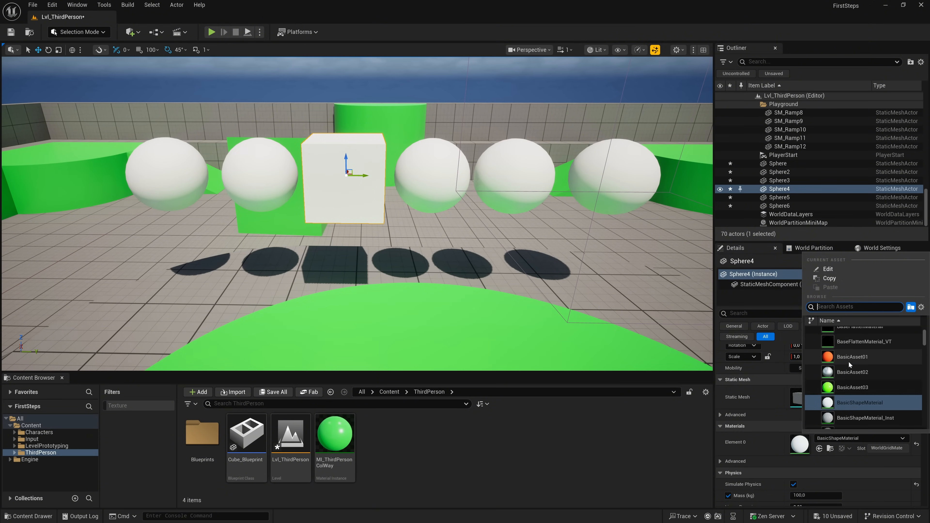
{"action": "left_click", "coordinate": [849, 357]}
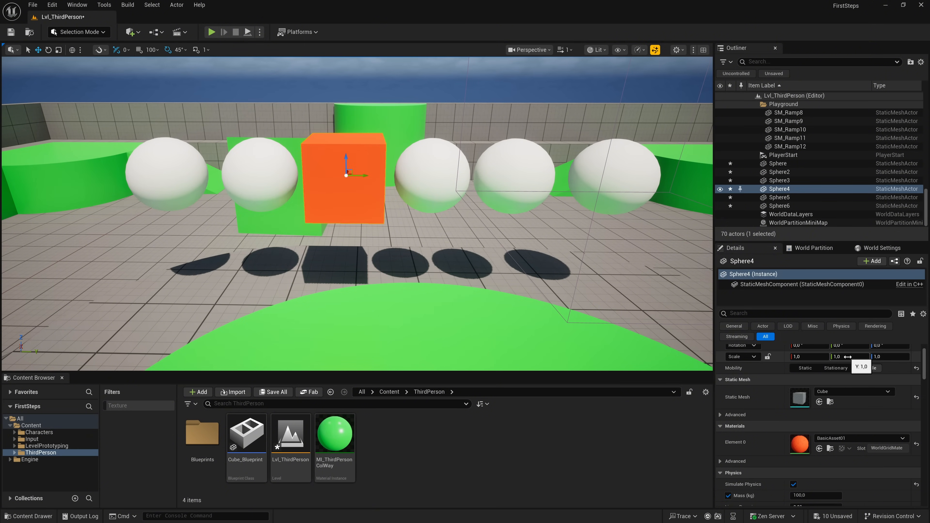
- Assign the BasicAsset02 material to Element 0 of Sphere3
{"action": "left_click", "coordinate": [441, 176]}
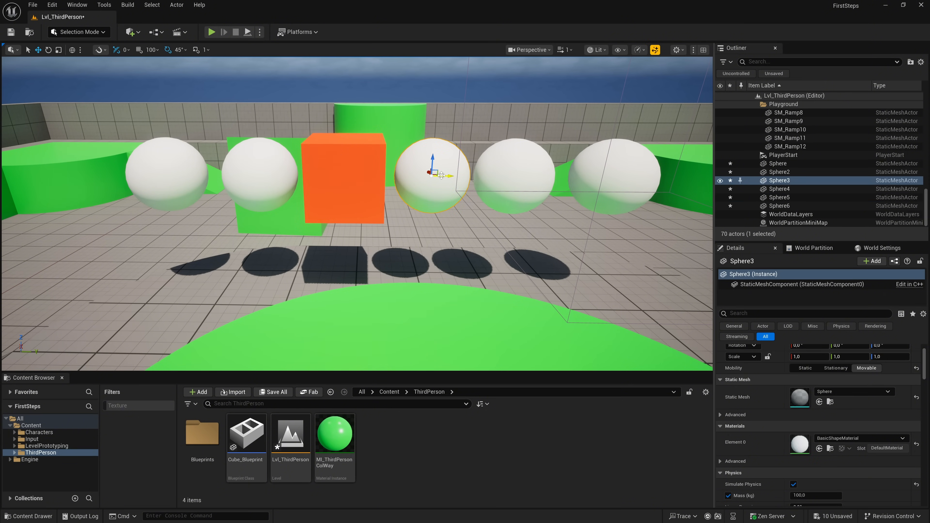
{"action": "left_click", "coordinate": [831, 439]}
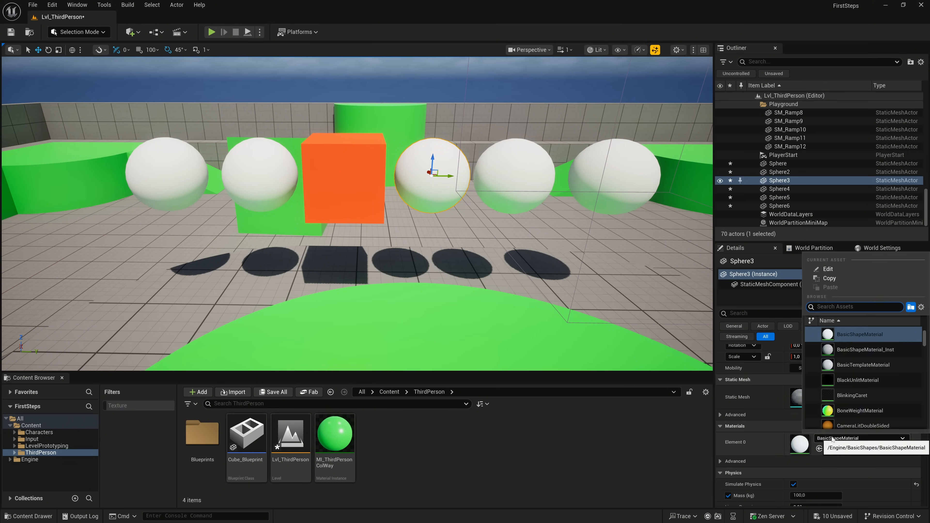
{"action": "scroll", "coordinate": [853, 401], "scroll_direction": "up", "scroll_amount": 3}
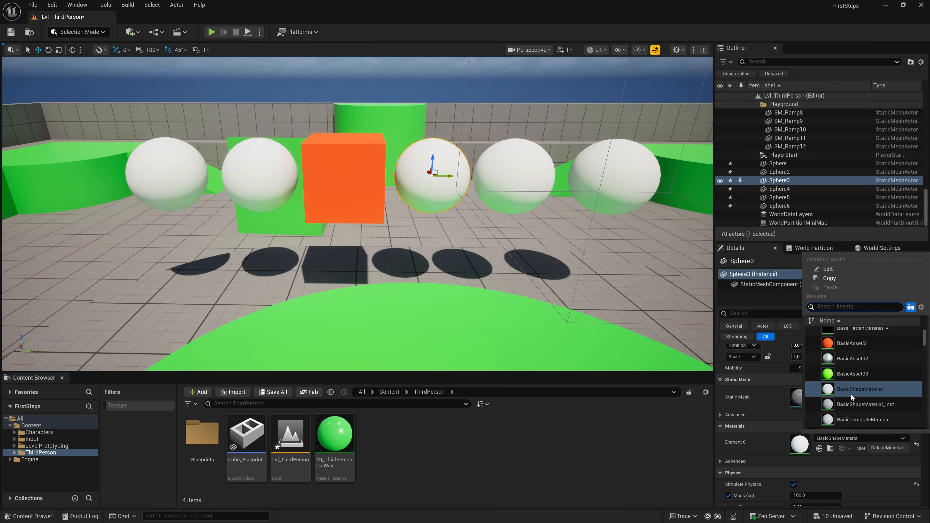
{"action": "left_click", "coordinate": [847, 358]}
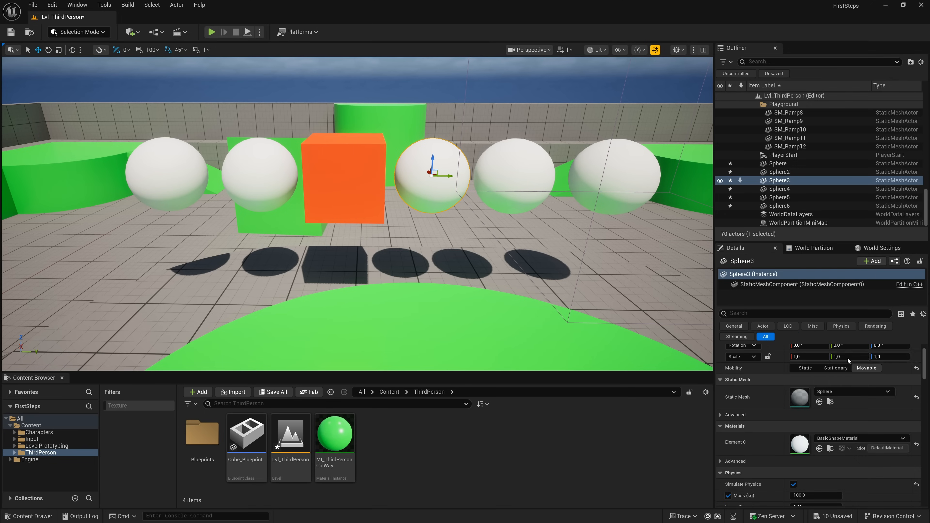
- Play the level, push the orange cube and the metallic and white spheres around with the character, and end the session
{"action": "left_click", "coordinate": [212, 32]}
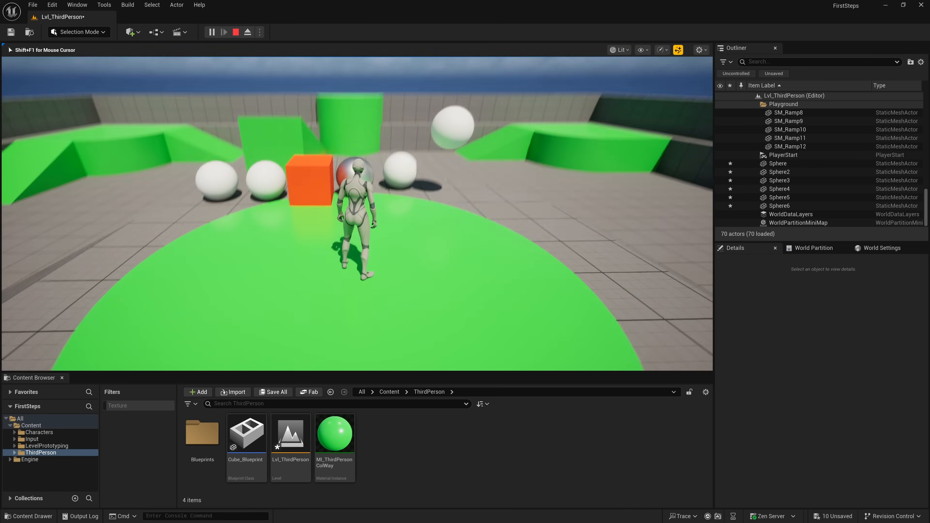
{"action": "key", "text": "w"}
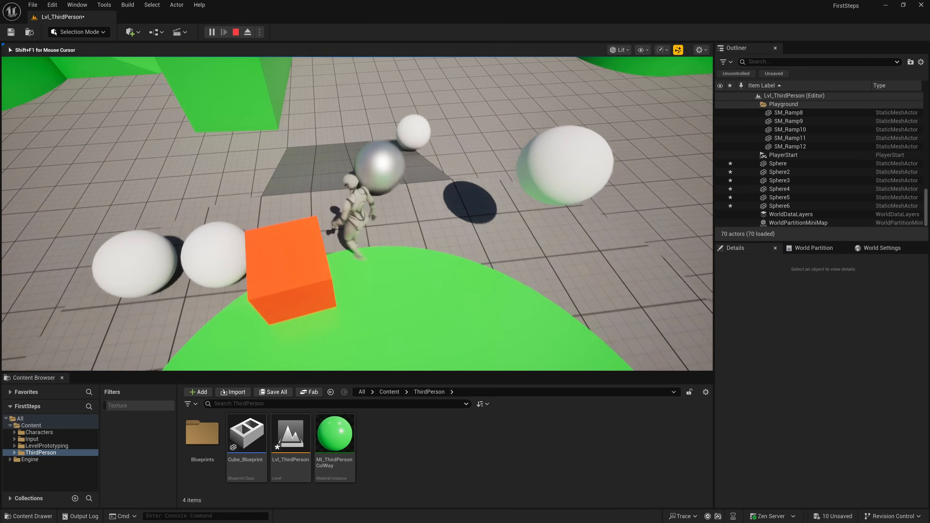
{"action": "key", "text": "s"}
{"action": "key", "text": "a"}
{"action": "key", "text": "w"}
{"action": "key", "text": "d"}
{"action": "key", "text": "s"}
{"action": "key", "text": "a"}
{"action": "key", "text": "w"}
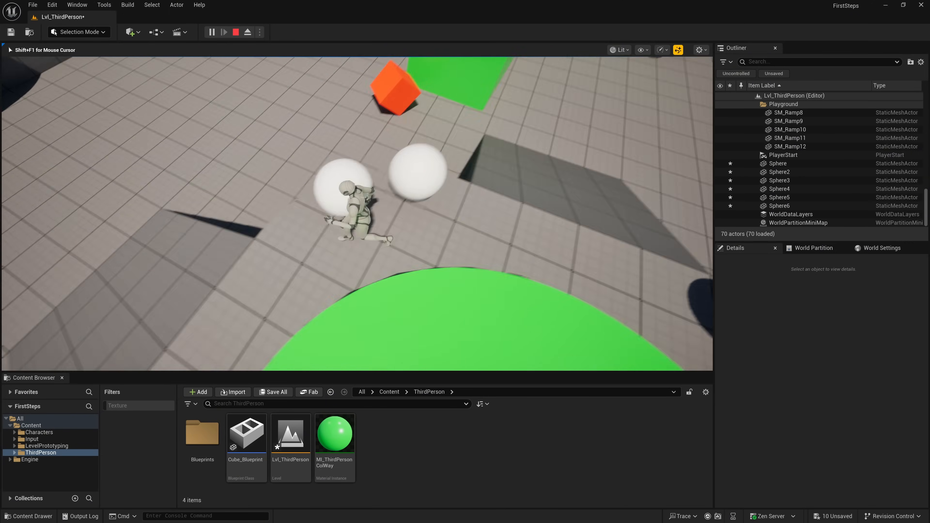
{"action": "key", "text": "s"}
{"action": "key", "text": "d"}
{"action": "key", "text": "w"}
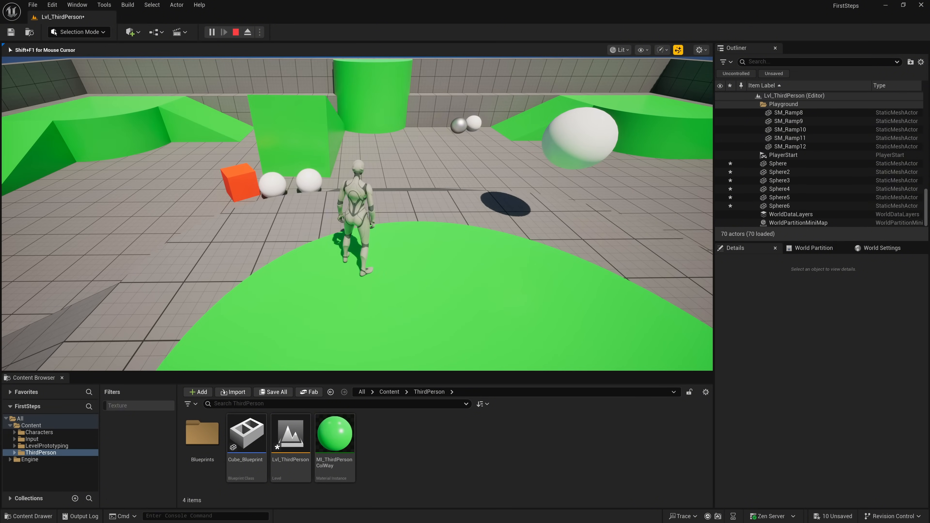
{"action": "key", "text": "Escape"}
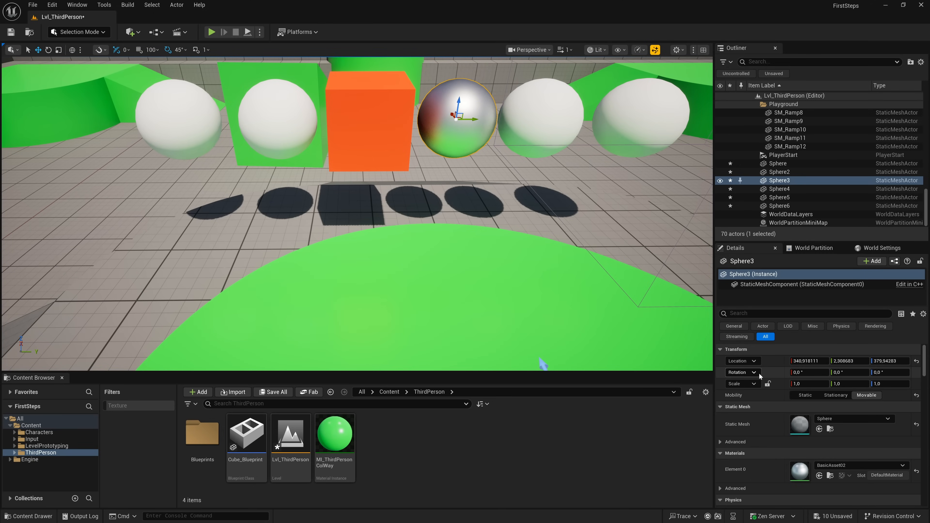
- Select SM_Cylinder4, locate its MI_ThirdPersonColWay material in the project content, and open that material instance for editing
{"action": "right_click_drag", "start_coordinate": [639, 298], "coordinate": [679, 260]}
{"action": "key", "text": "s"}
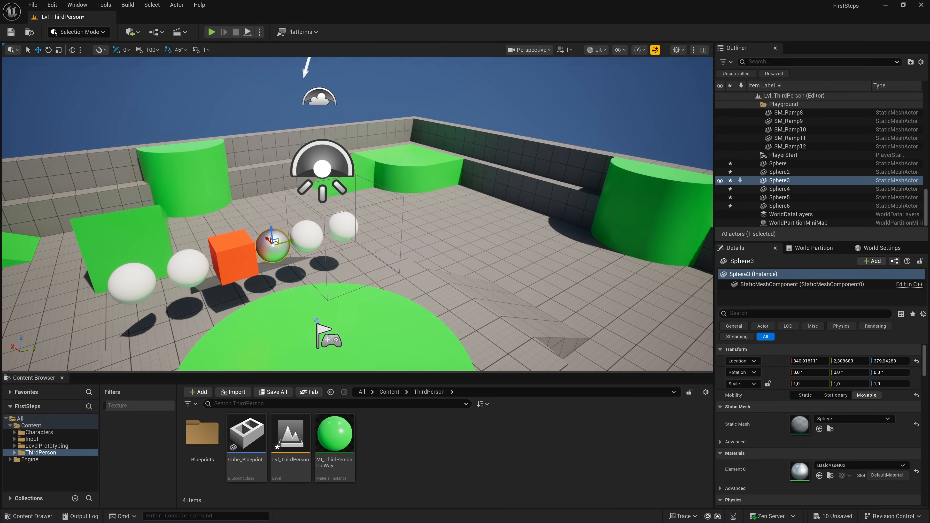
{"action": "left_click", "coordinate": [630, 211]}
{"action": "scroll", "coordinate": [842, 436], "scroll_direction": "down", "scroll_amount": 2}
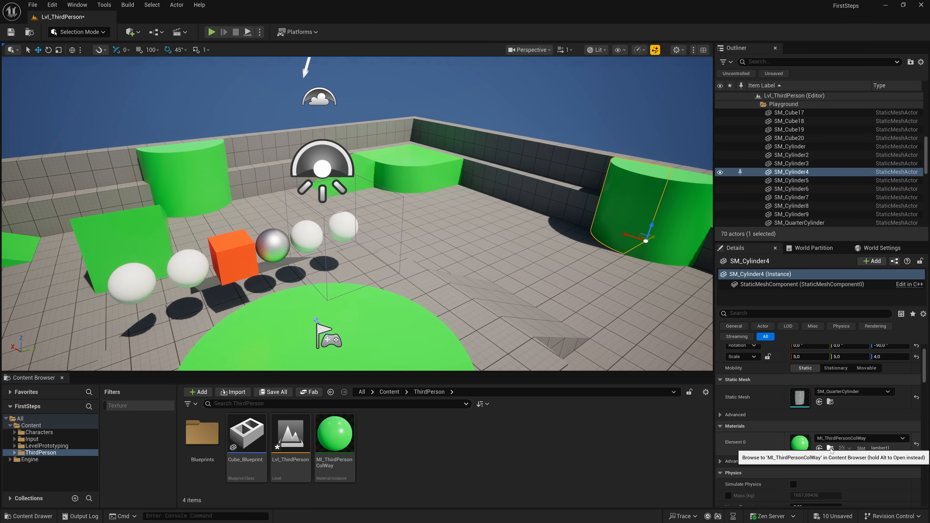
{"action": "left_click", "coordinate": [830, 448]}
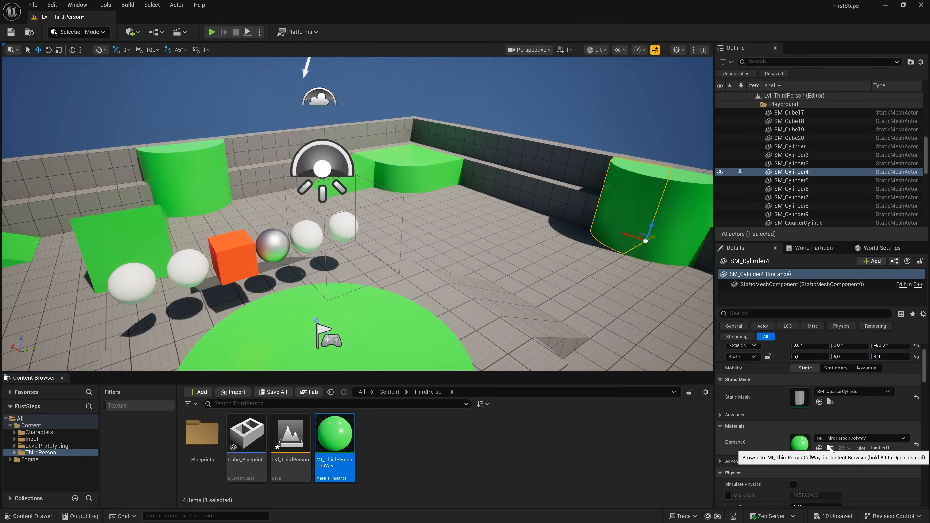
{"action": "double_click", "coordinate": [338, 446]}
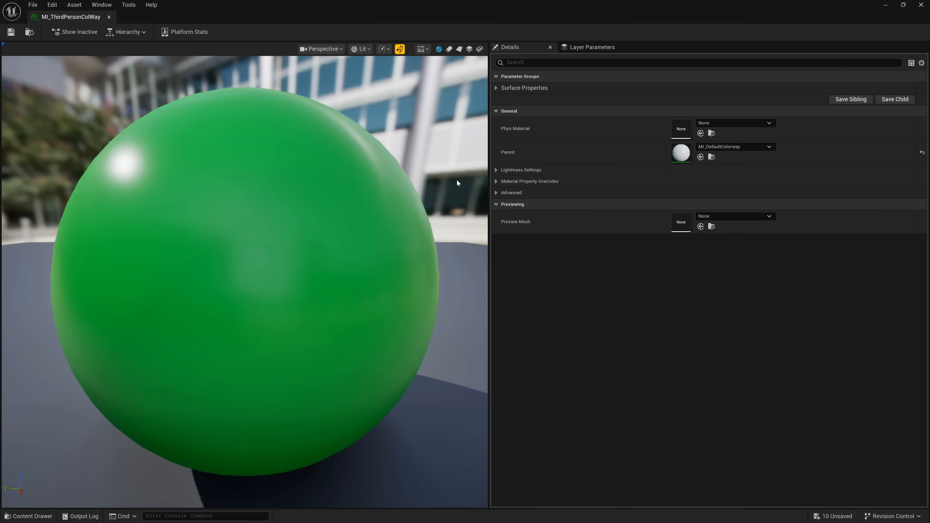
- Set the Base Color of MI_ThirdPersonColWay to dark grey (3E3F40FF), save the material instance and close it
{"action": "left_click", "coordinate": [496, 88]}
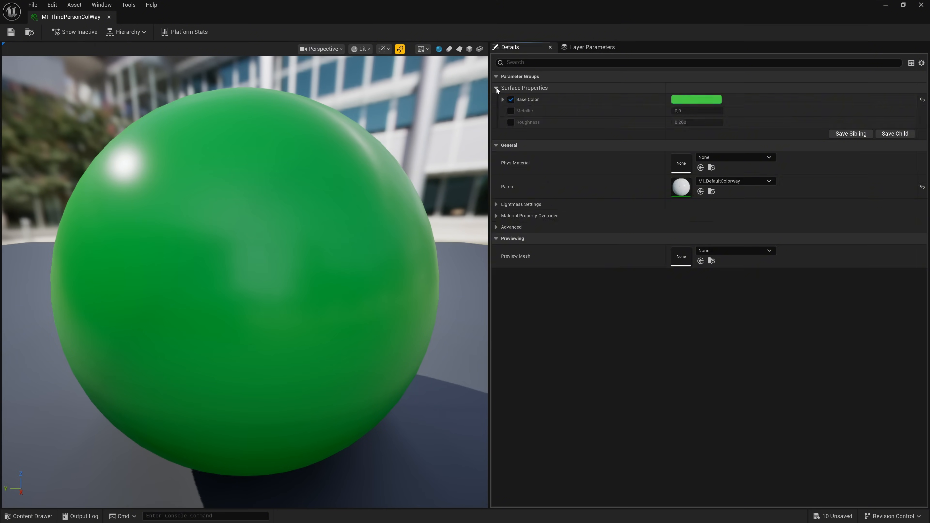
{"action": "left_click", "coordinate": [697, 100]}
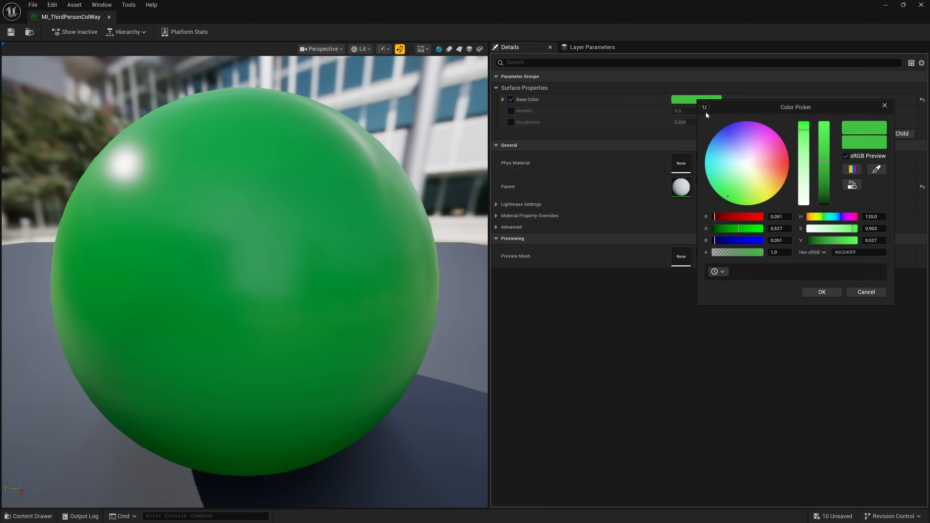
{"action": "left_click_drag", "start_coordinate": [749, 165], "coordinate": [745, 162]}
{"action": "left_click_drag", "start_coordinate": [826, 166], "coordinate": [826, 236]}
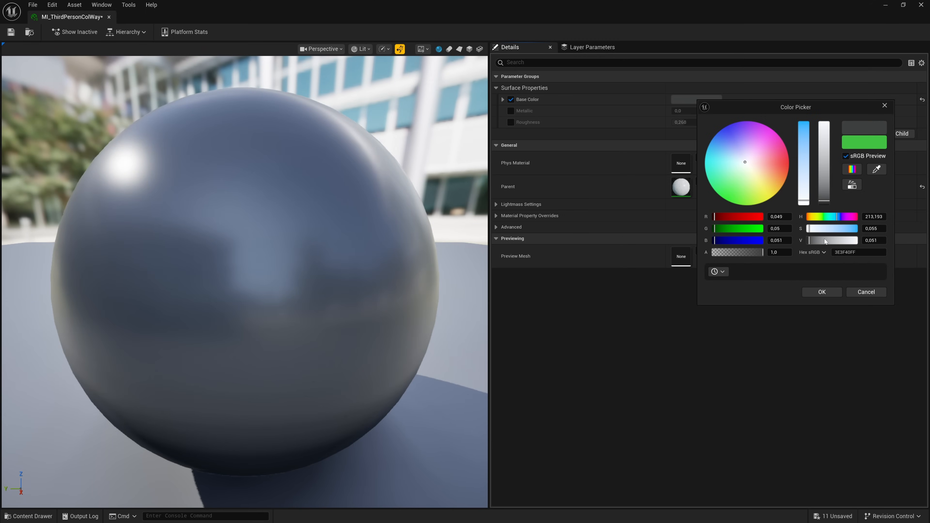
{"action": "left_click", "coordinate": [811, 292]}
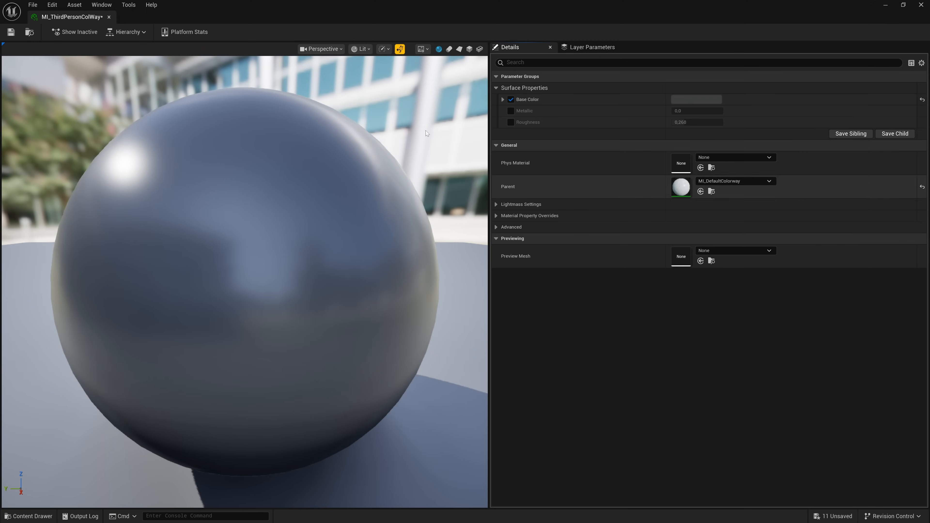
{"action": "left_click", "coordinate": [11, 32]}
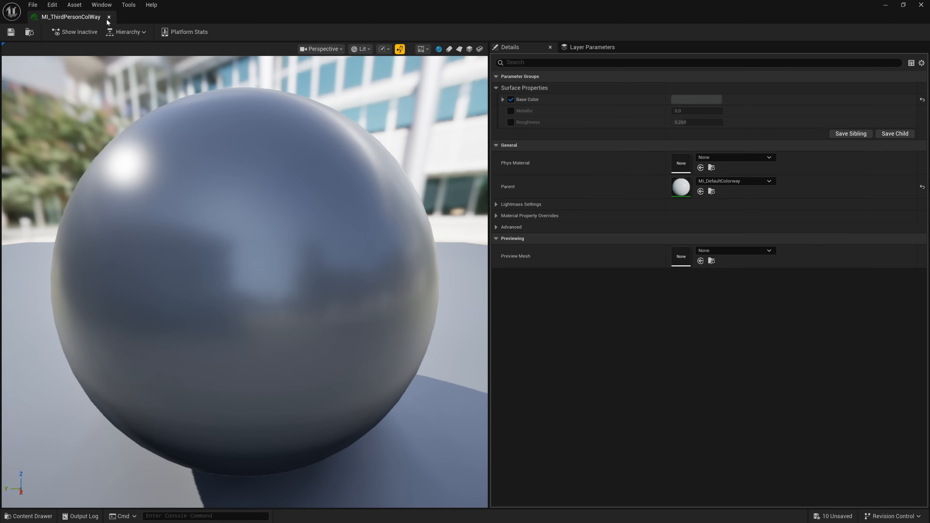
{"action": "left_click", "coordinate": [109, 17]}
- Inspect the recoloured level by selecting SM_Cylinder, SM_QuarterCylinder and the Floor to compare their assigned materials
{"action": "right_click_drag", "start_coordinate": [451, 292], "coordinate": [422, 314]}
{"action": "left_click", "coordinate": [451, 292]}
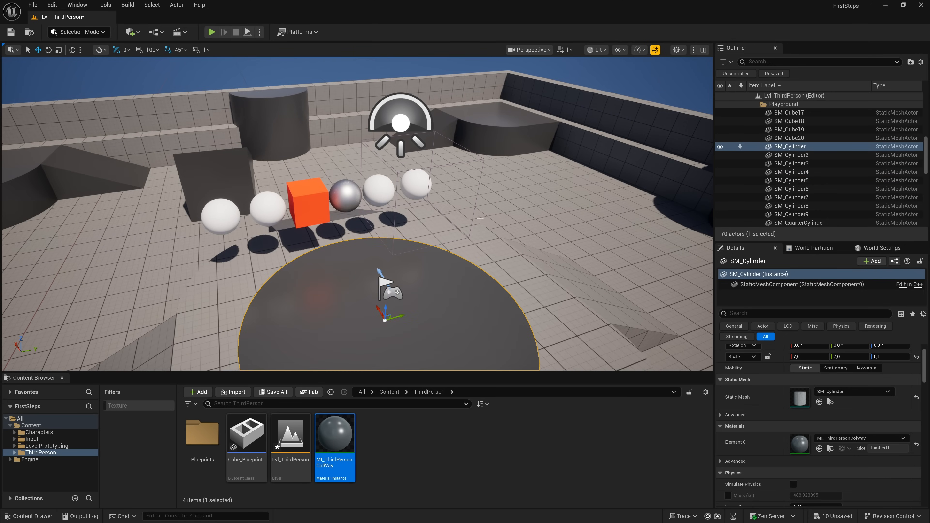
{"action": "left_click", "coordinate": [500, 143]}
{"action": "right_click_drag", "start_coordinate": [534, 207], "coordinate": [555, 202]}
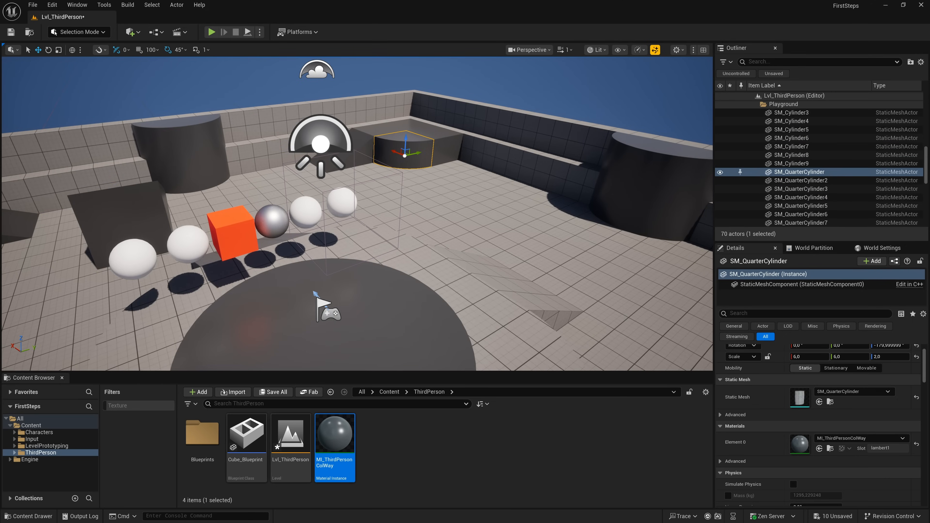
{"action": "left_click", "coordinate": [534, 207]}
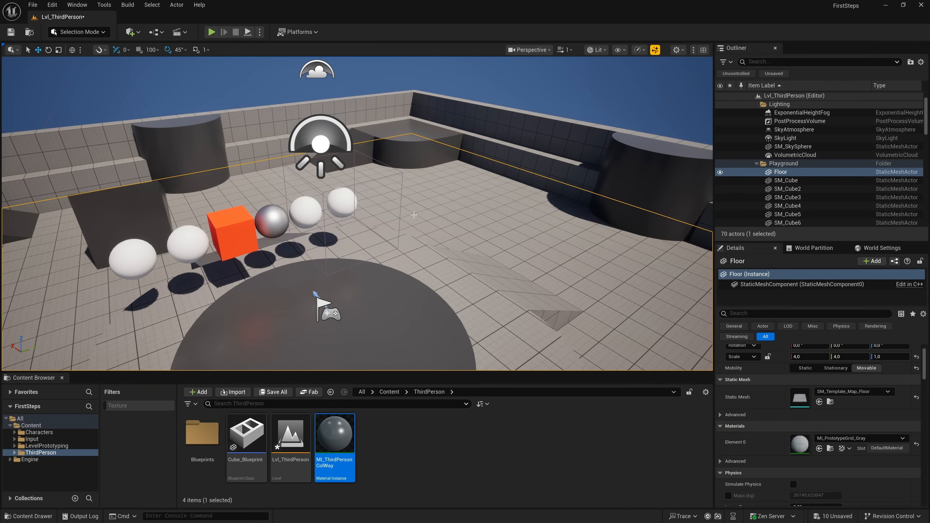
- Try resetting the static mesh and the Element 0 material of the orange cube Sphere4 to their defaults, undoing each reset
{"action": "left_click", "coordinate": [231, 227]}
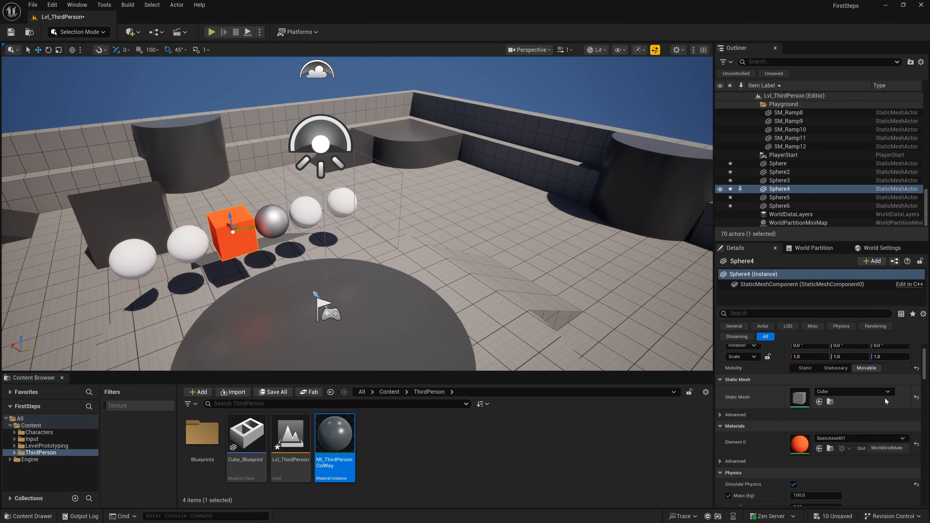
{"action": "left_click", "coordinate": [916, 398]}
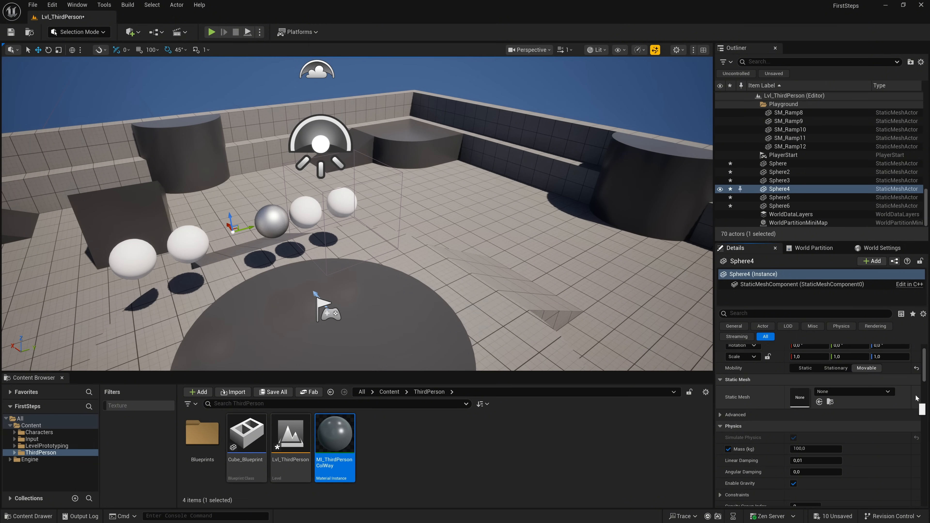
{"action": "key", "text": "ctrl+z"}
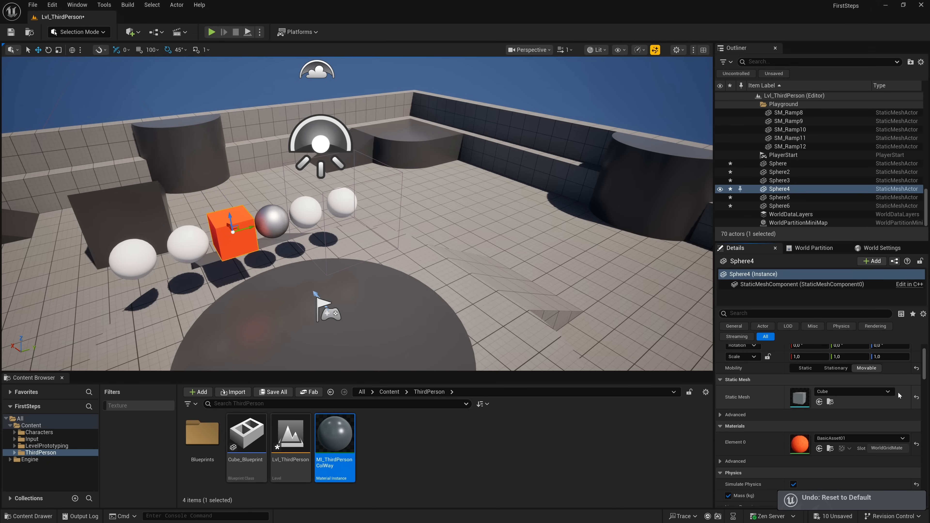
{"action": "left_click", "coordinate": [916, 443]}
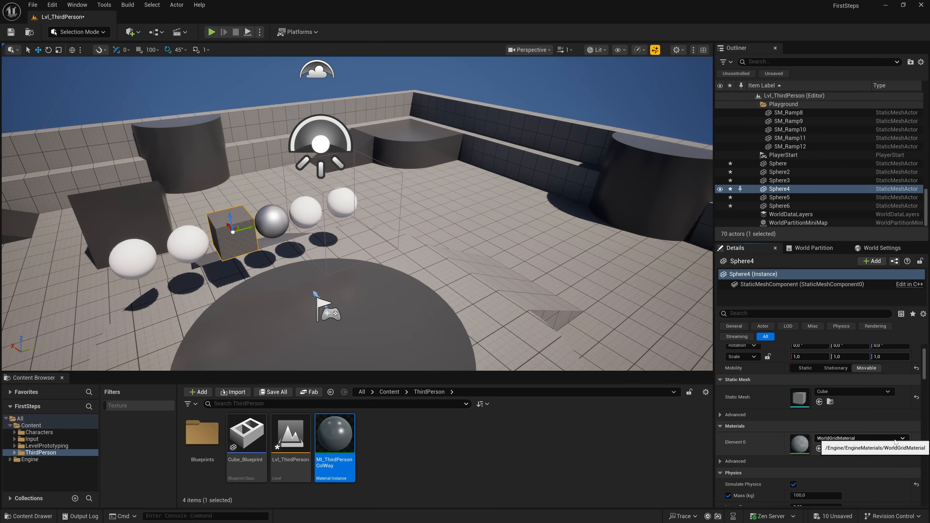
{"action": "key", "text": "ctrl+z"}
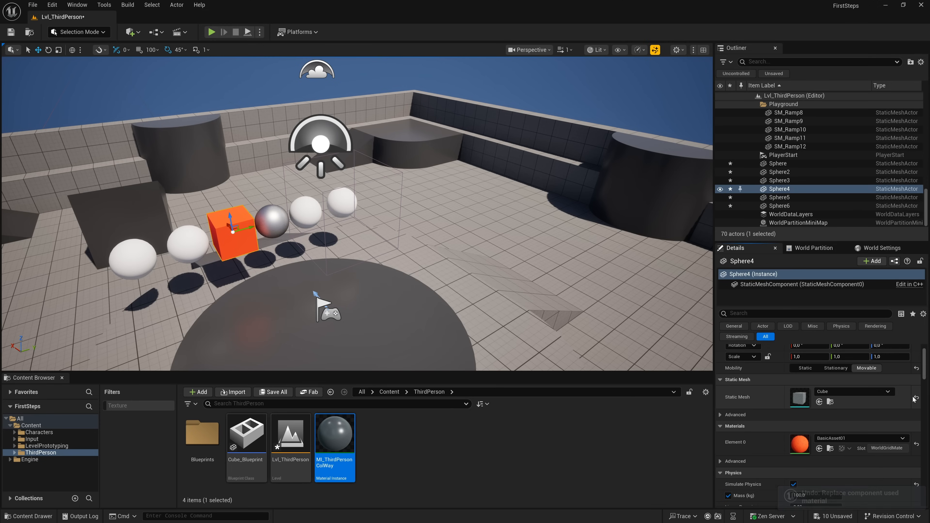
- Set the Collision Presets of the orange cube Sphere4 to NoCollision
{"action": "scroll", "coordinate": [916, 399], "scroll_direction": "down", "scroll_amount": 5}
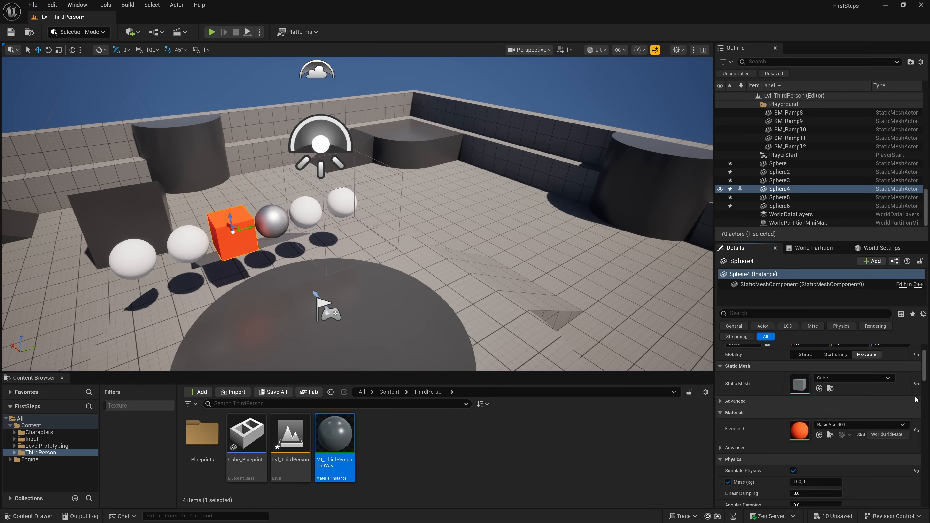
{"action": "scroll", "coordinate": [916, 398], "scroll_direction": "down", "scroll_amount": 5}
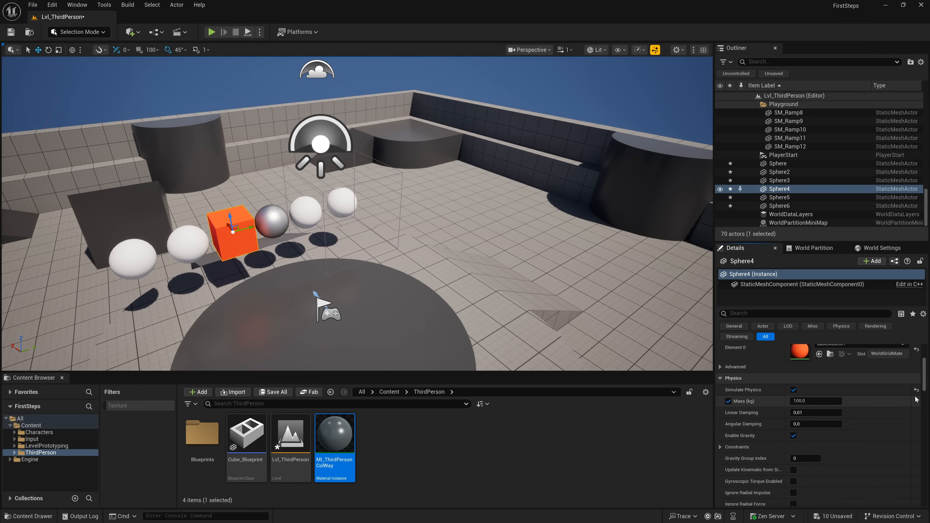
{"action": "scroll", "coordinate": [888, 403], "scroll_direction": "down", "scroll_amount": 5}
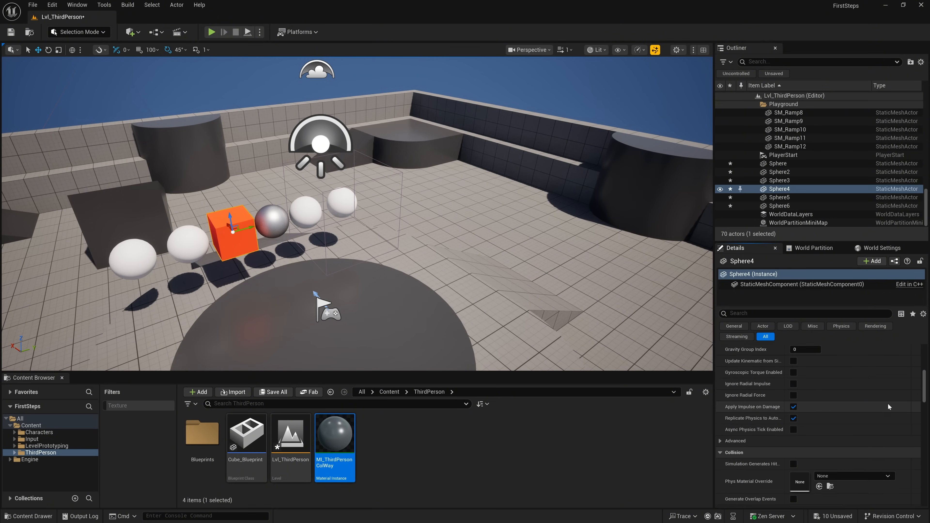
{"action": "scroll", "coordinate": [888, 403], "scroll_direction": "down", "scroll_amount": 1}
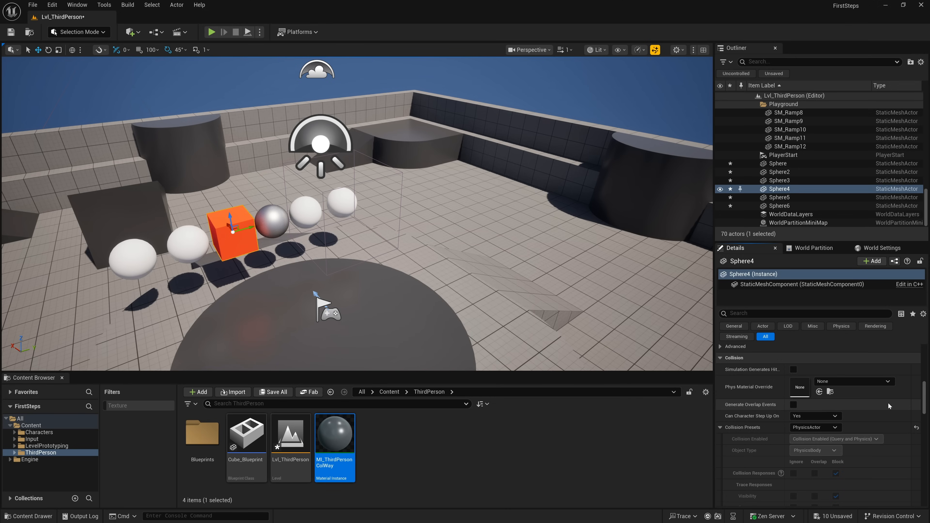
{"action": "scroll", "coordinate": [887, 402], "scroll_direction": "down", "scroll_amount": 2}
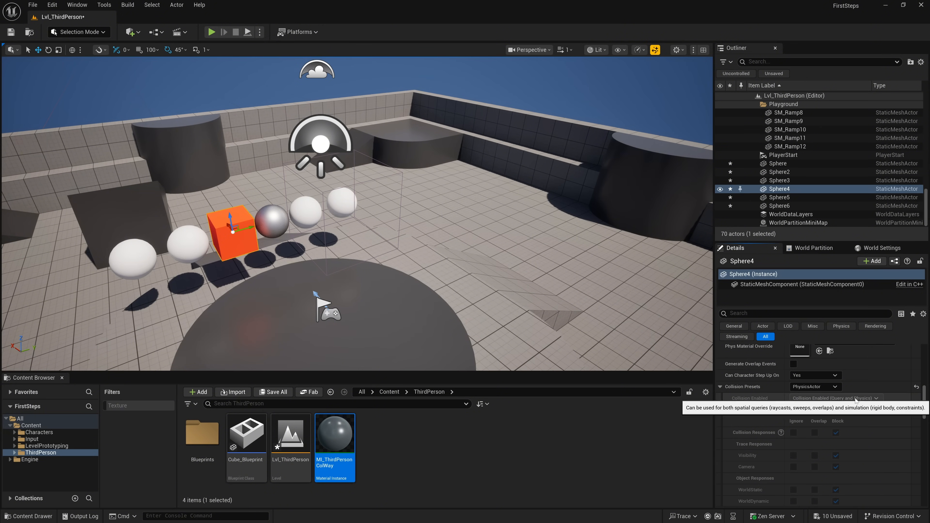
{"action": "left_click", "coordinate": [830, 387]}
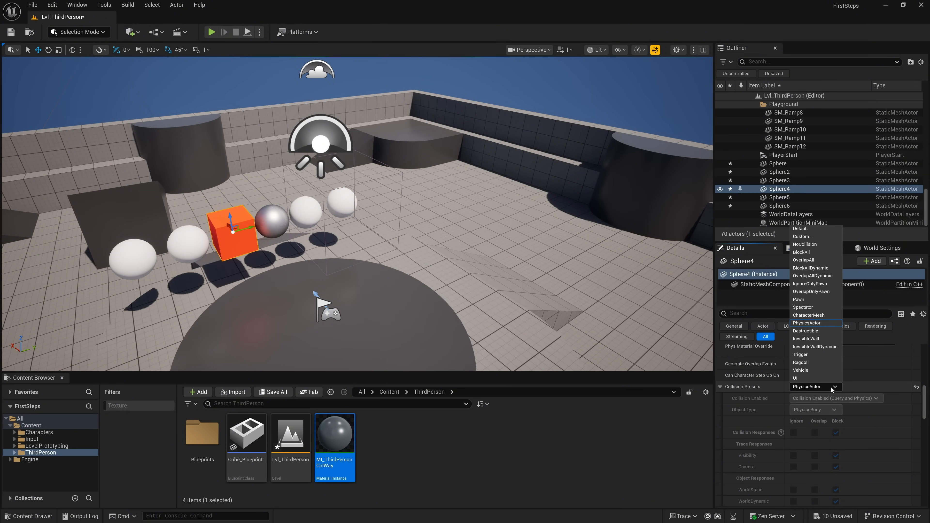
{"action": "left_click", "coordinate": [810, 244]}
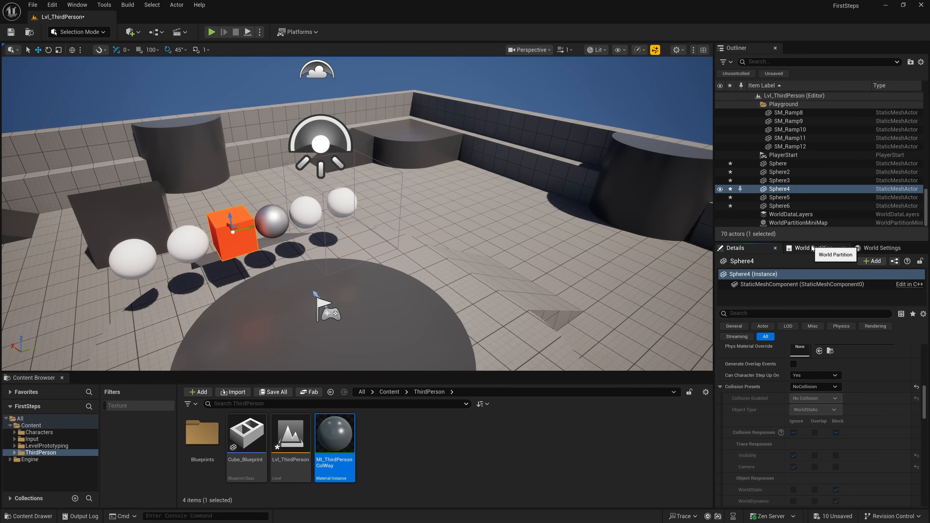
- Play the level, run and jump the character toward the orange cube to test its collision, end the session and dismiss the Message Log
{"action": "left_click", "coordinate": [211, 32]}
{"action": "key", "text": "w"}
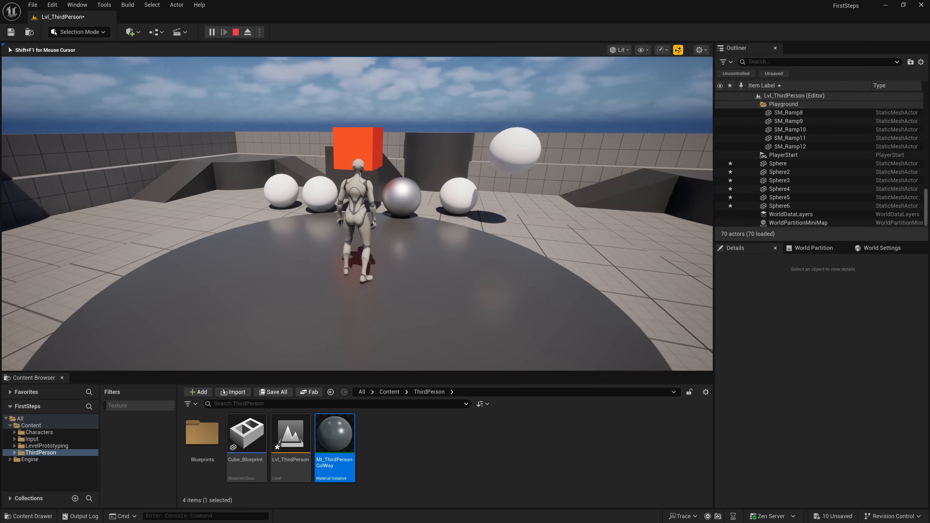
{"action": "key", "text": "s"}
{"action": "key", "text": "w"}
{"action": "key", "text": "w"}
{"action": "key", "text": "space"}
{"action": "key", "text": "s"}
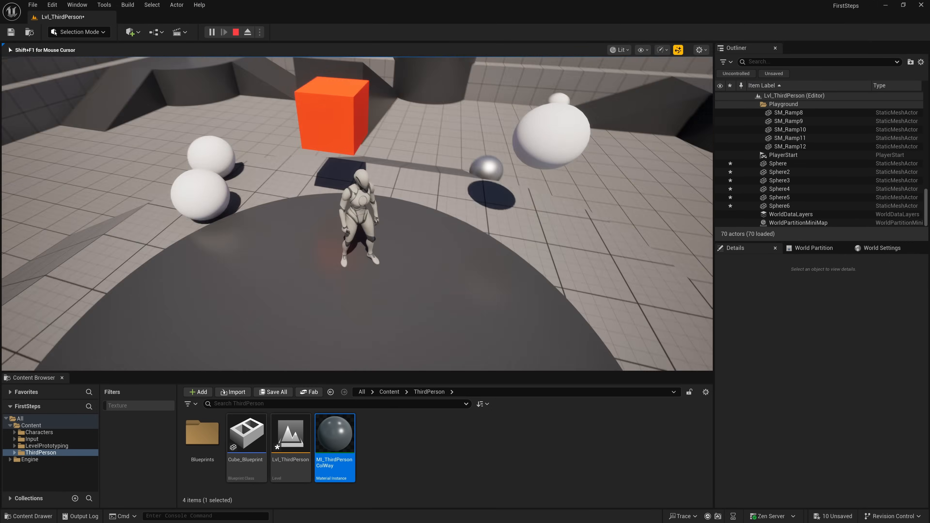
{"action": "key", "text": "w"}
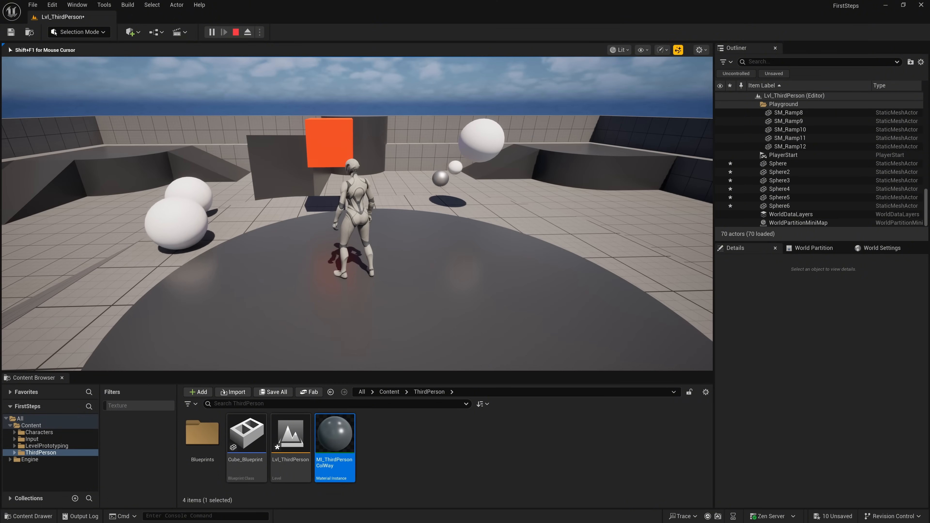
{"action": "key", "text": "Escape"}
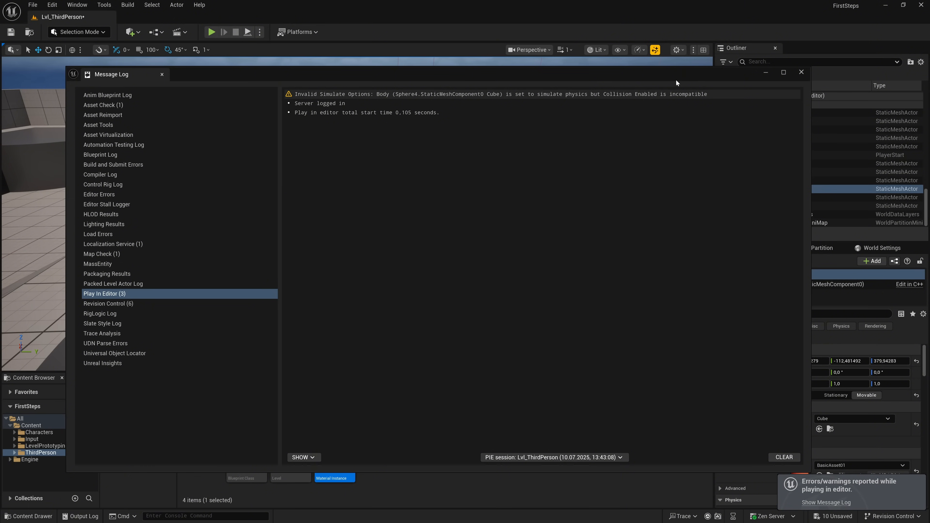
{"action": "left_click", "coordinate": [801, 72]}
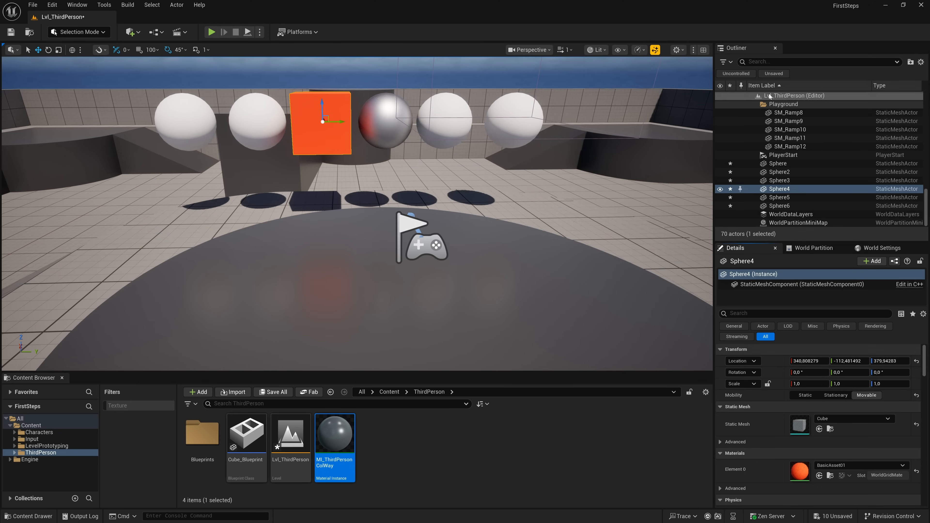
- Close the Outliner, Details, World Partition and World Settings panels
{"action": "left_click", "coordinate": [775, 49]}
{"action": "left_click", "coordinate": [775, 48]}
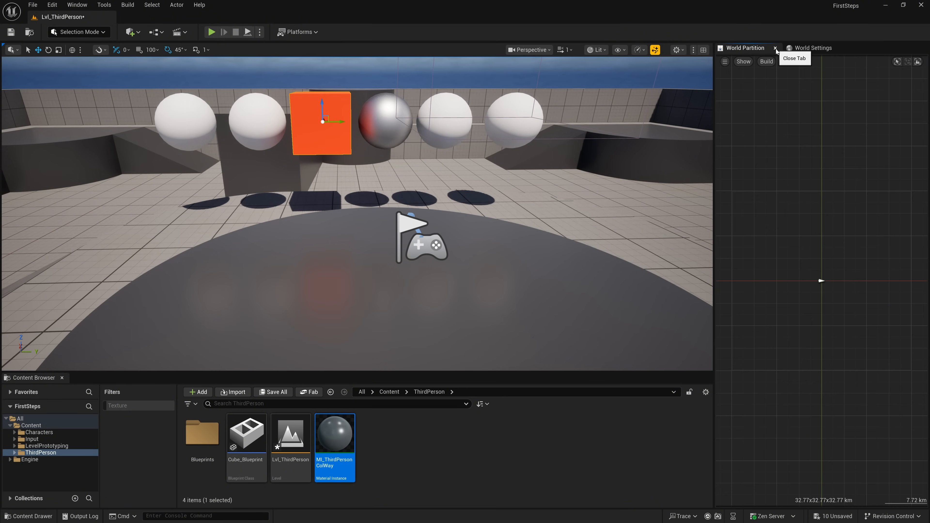
{"action": "left_click", "coordinate": [775, 48]}
{"action": "left_click", "coordinate": [775, 48]}
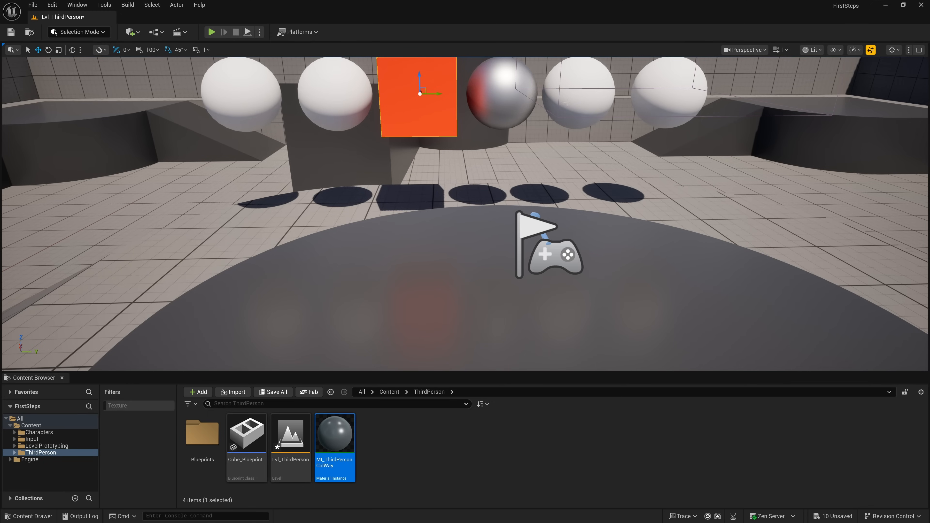
- Restore the Outliner 1 panel and a Details panel in the editor layout
{"action": "left_click", "coordinate": [76, 5]}
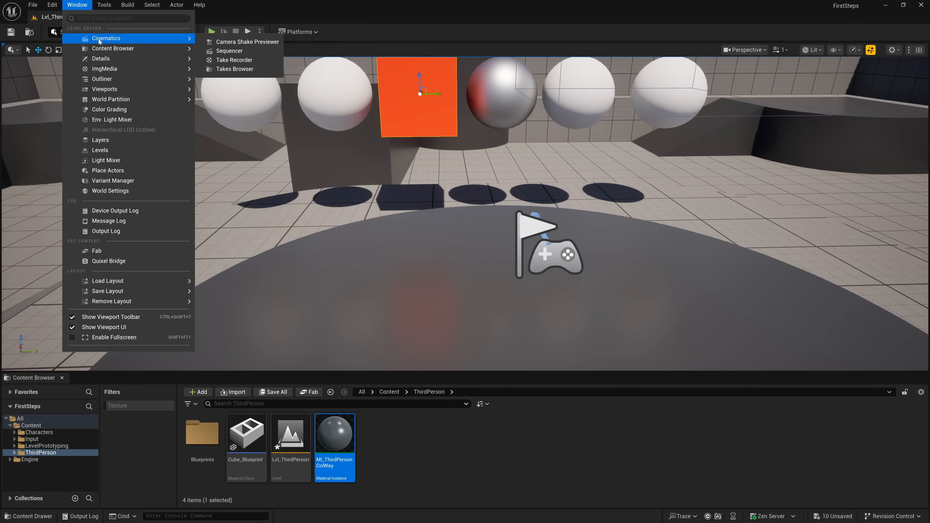
{"action": "mouse_move", "coordinate": [178, 84]}
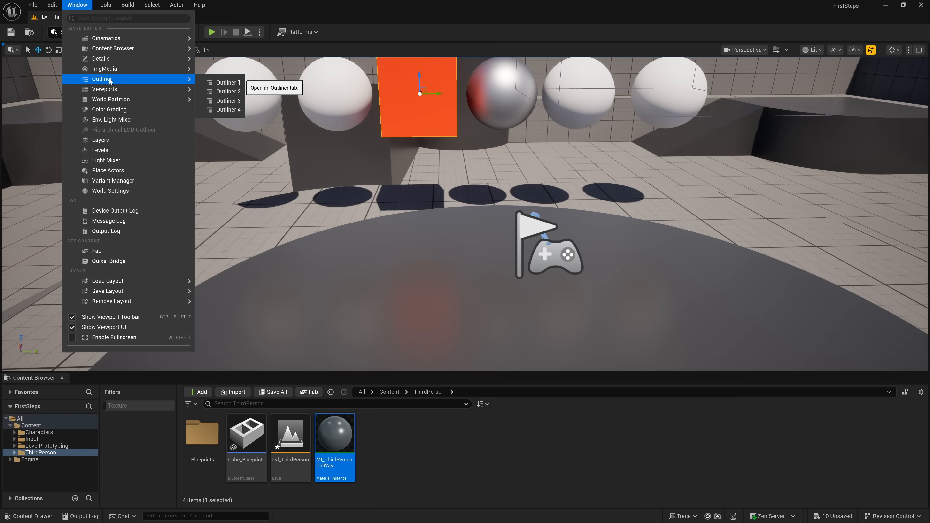
{"action": "left_click", "coordinate": [219, 83]}
{"action": "left_click", "coordinate": [77, 5]}
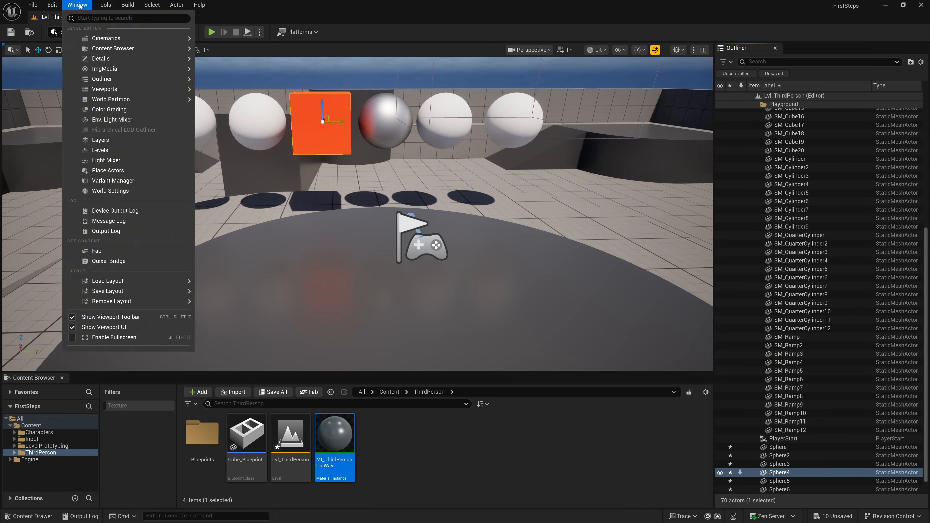
{"action": "mouse_move", "coordinate": [155, 59]}
{"action": "left_click", "coordinate": [224, 62]}
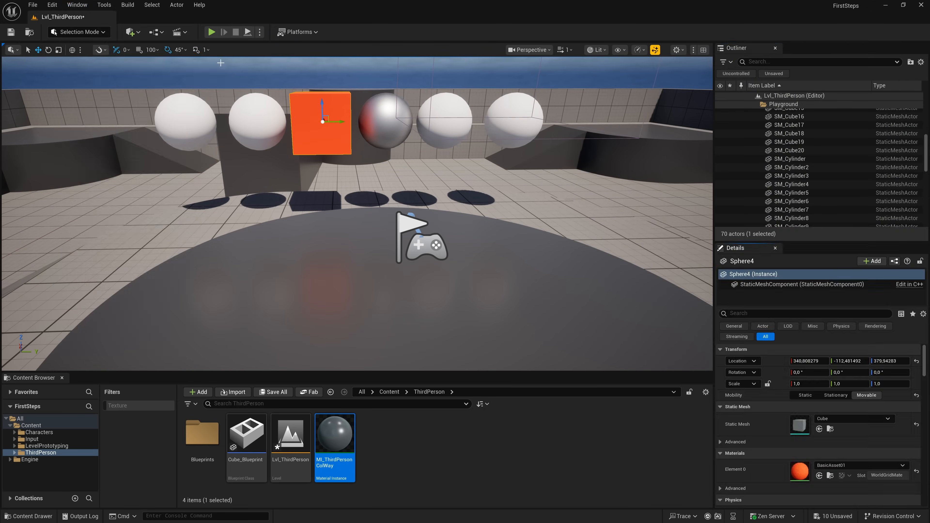
- Restore the World Settings panel and bring the Details of Sphere4 back to the front
{"action": "left_click", "coordinate": [77, 5]}
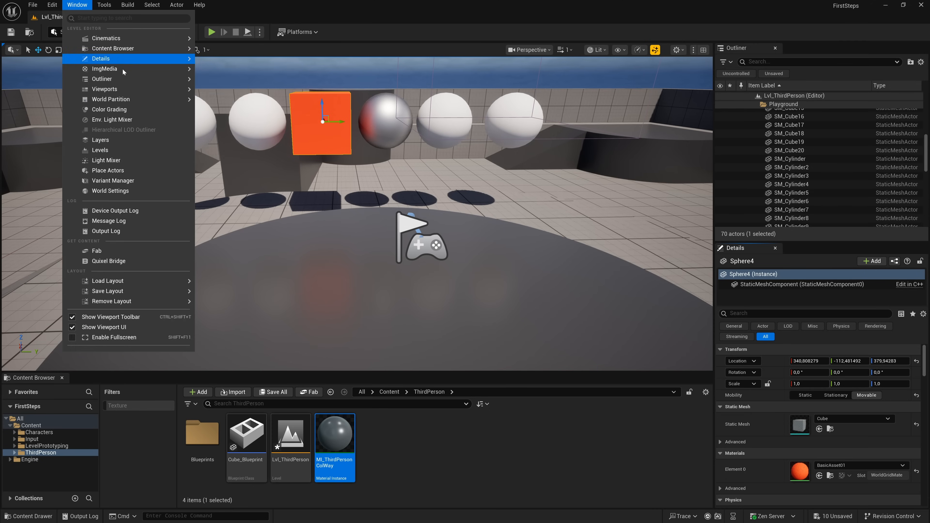
{"action": "left_click", "coordinate": [123, 190]}
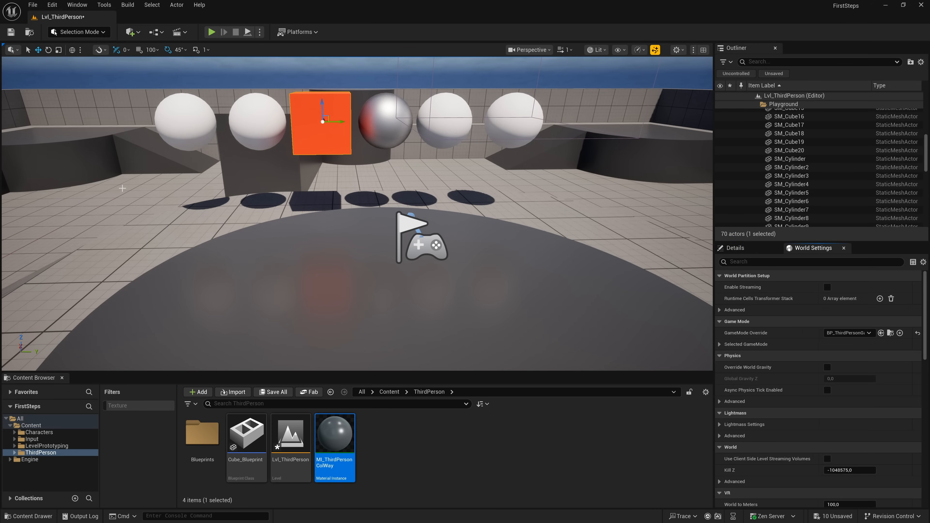
{"action": "left_click", "coordinate": [749, 248]}
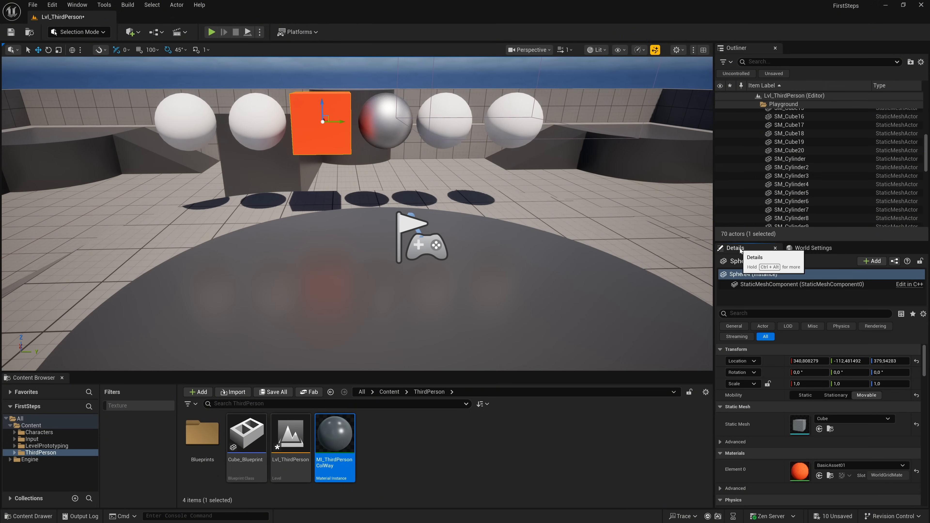
- Open the Message Log, clear its Play In Editor messages and close the log window
{"action": "left_click", "coordinate": [77, 5]}
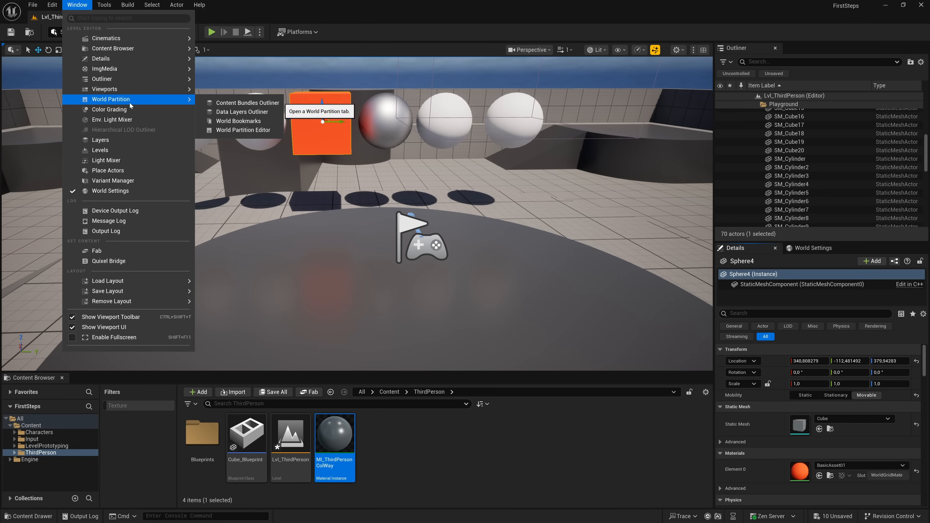
{"action": "left_click", "coordinate": [123, 221]}
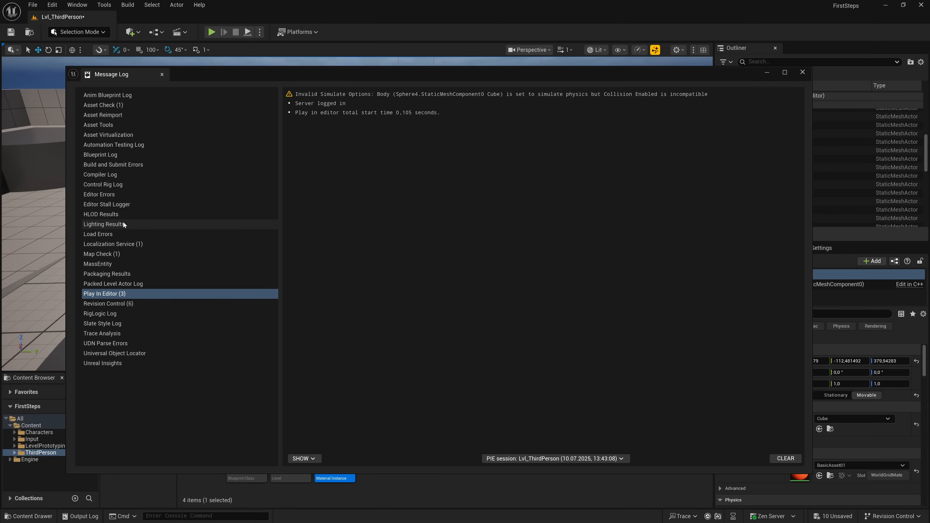
{"action": "left_click", "coordinate": [782, 457]}
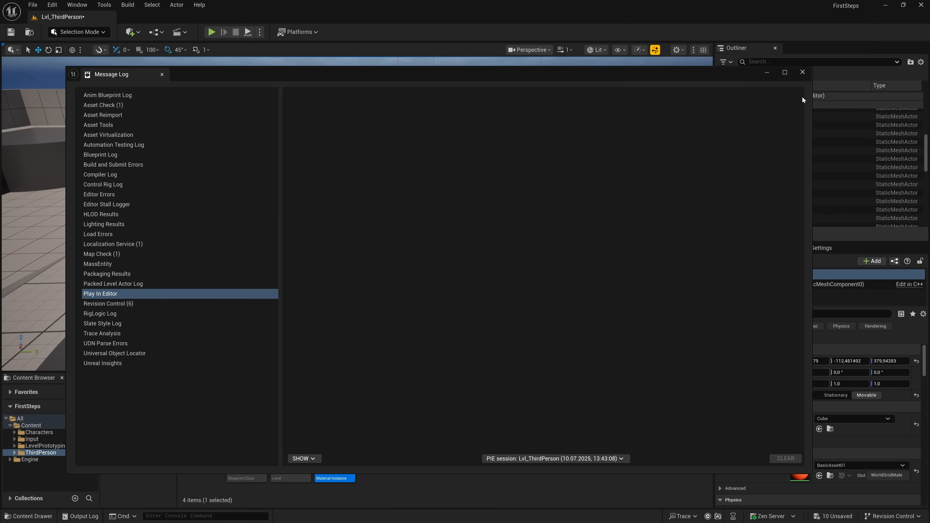
{"action": "left_click", "coordinate": [802, 73]}
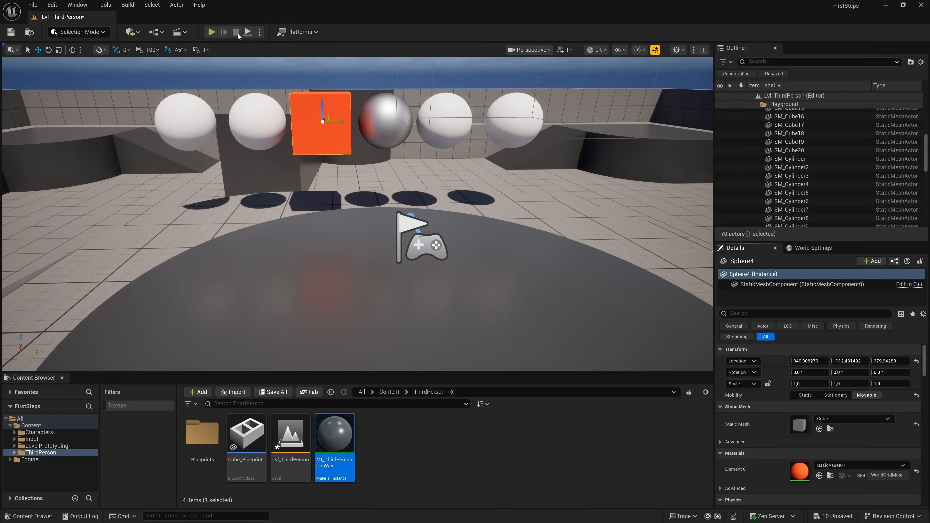
- Open the Output Log, review its latest entries and close it
{"action": "left_click", "coordinate": [69, 6]}
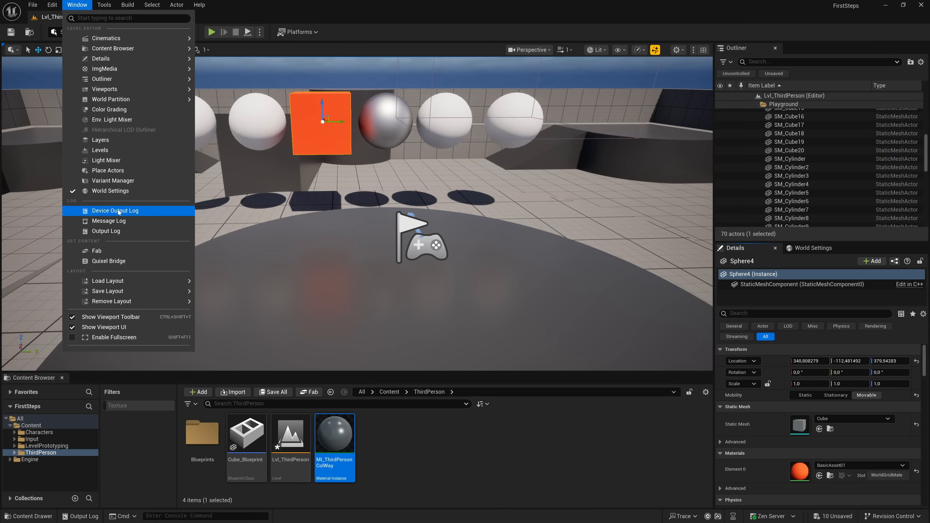
{"action": "left_click", "coordinate": [114, 231]}
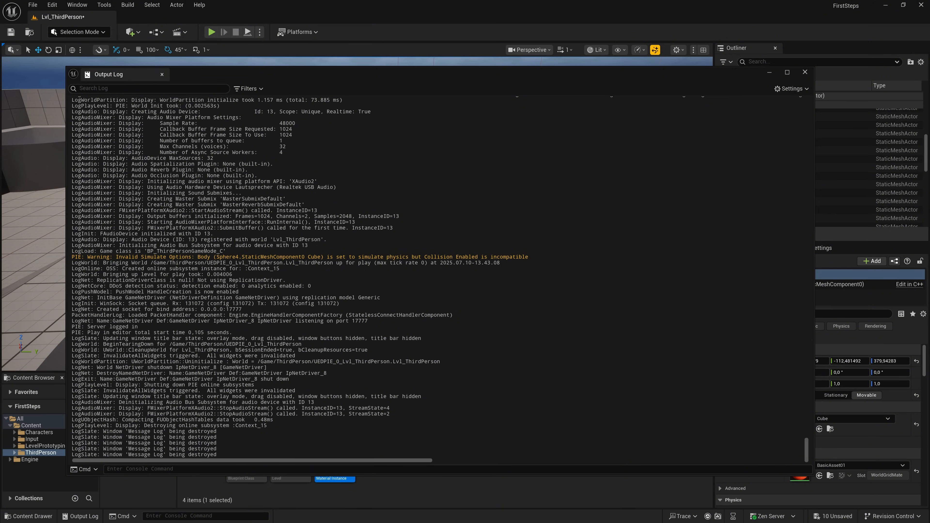
{"action": "left_click", "coordinate": [162, 75]}
- Load the UE4 Classic Layout and maximize the editor window
{"action": "left_click", "coordinate": [77, 5]}
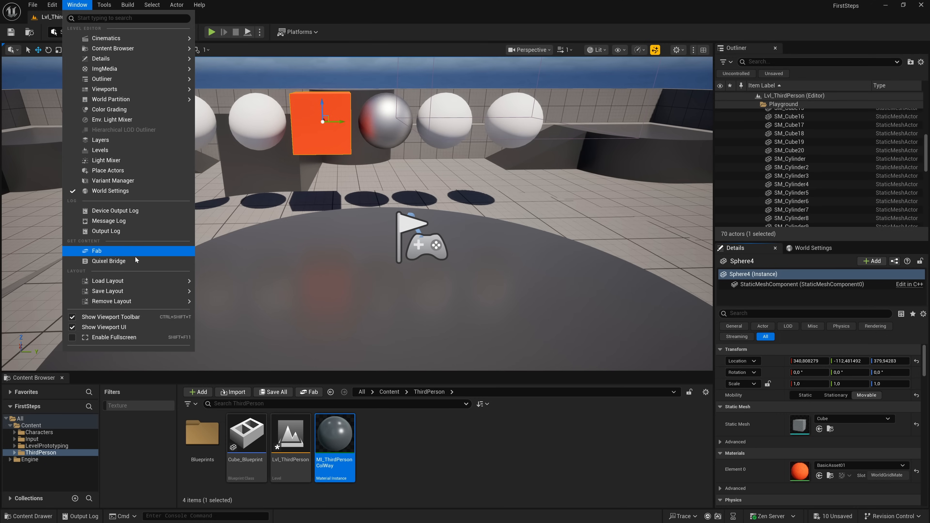
{"action": "mouse_move", "coordinate": [137, 282]}
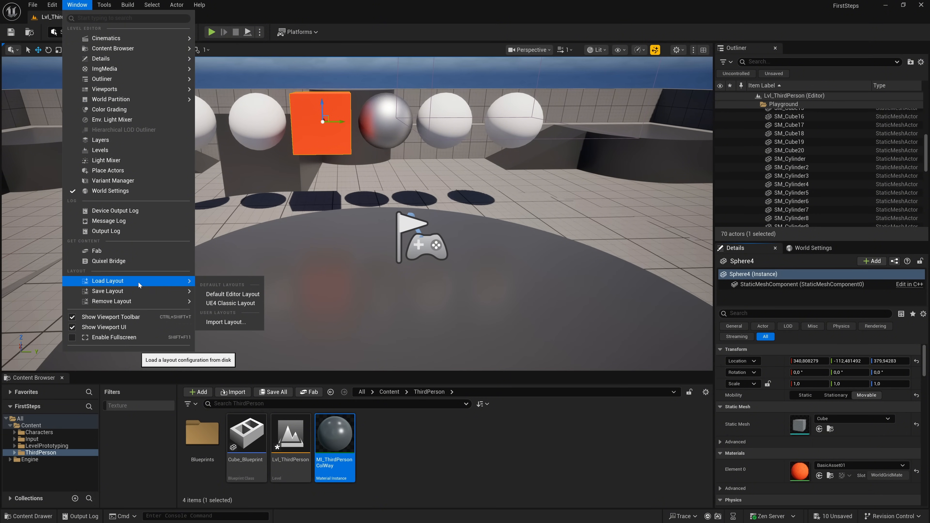
{"action": "left_click", "coordinate": [231, 303]}
{"action": "left_click_drag", "start_coordinate": [798, 312], "coordinate": [408, 3]}
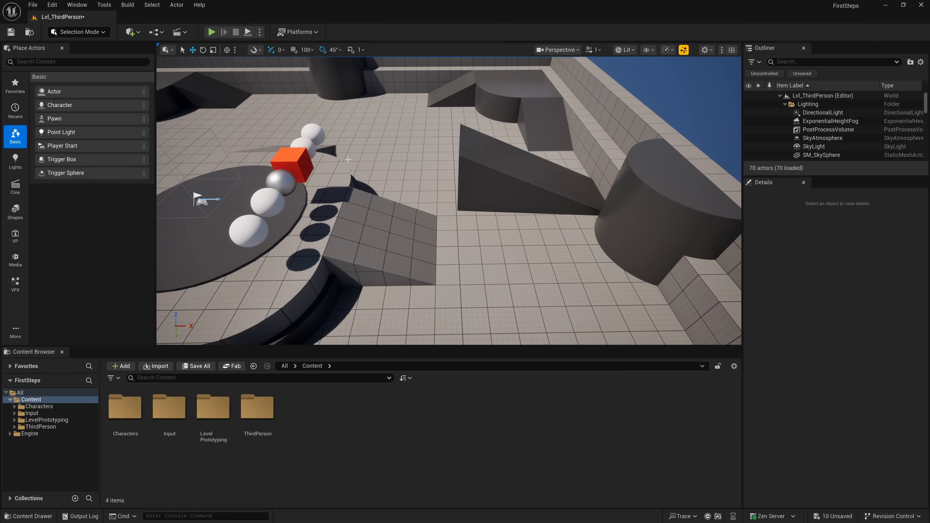
- Load the Default Editor Layout and maximize the editor window again
{"action": "left_click", "coordinate": [77, 4]}
{"action": "mouse_move", "coordinate": [110, 280]}
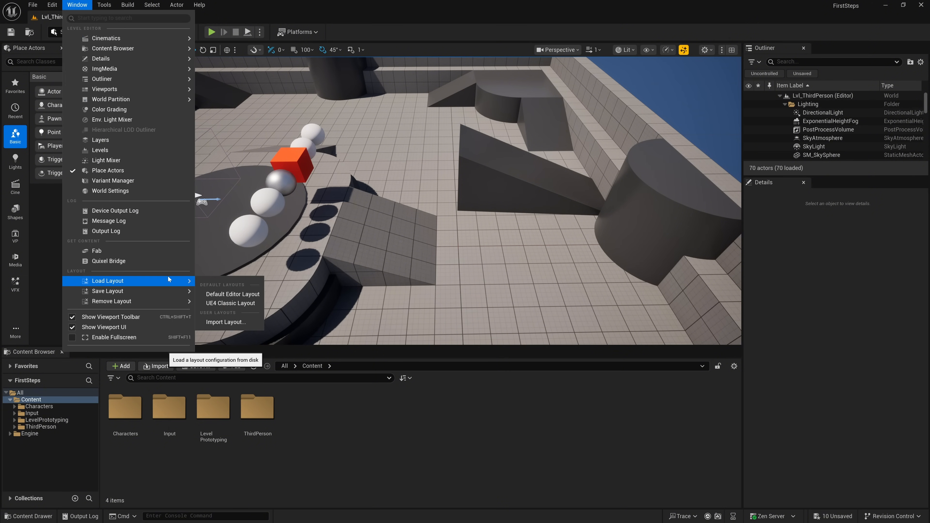
{"action": "left_click", "coordinate": [233, 294]}
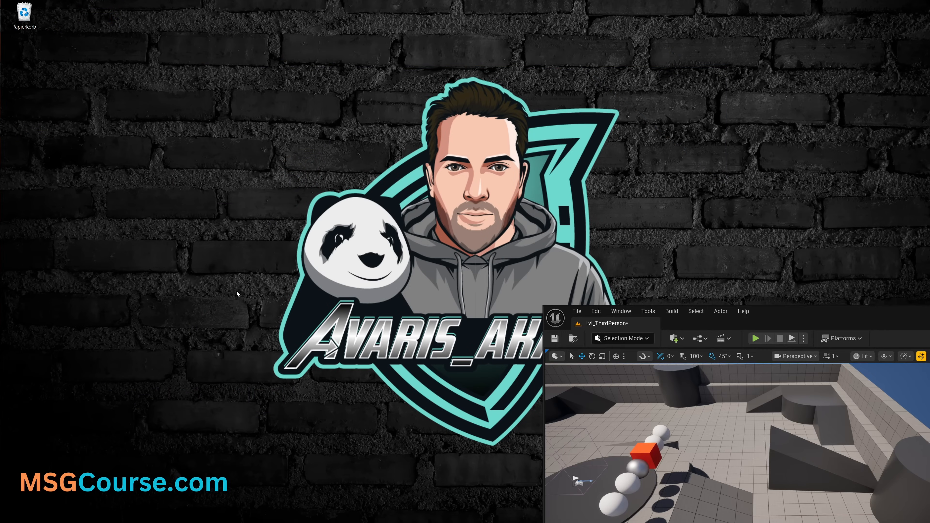
{"action": "left_click_drag", "start_coordinate": [601, 304], "coordinate": [395, 11]}
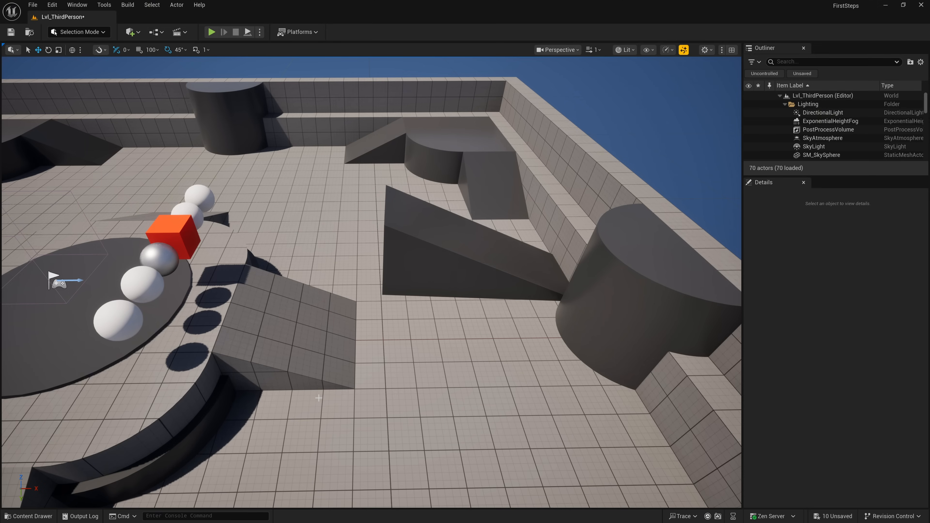
- Restore the Content Browser 1 panel below the viewport
{"action": "left_click", "coordinate": [76, 5]}
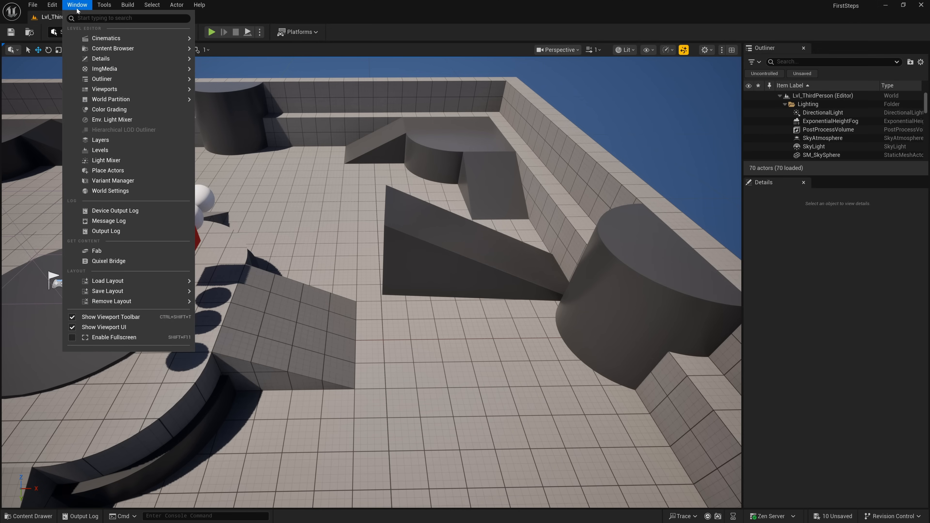
{"action": "mouse_move", "coordinate": [110, 48]}
{"action": "left_click", "coordinate": [226, 52]}
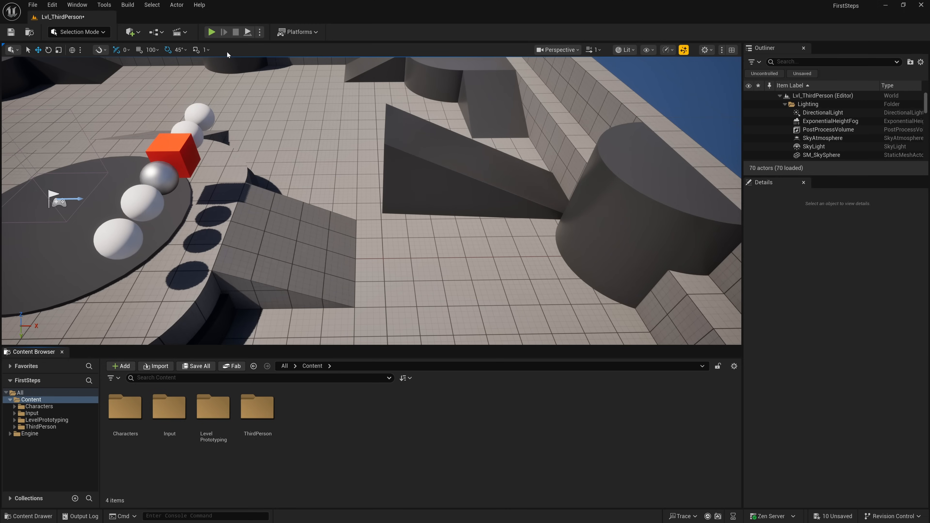
- Open Content Browser 2 and dock it as a tab beside the Outliner
{"action": "left_click", "coordinate": [77, 5]}
{"action": "mouse_move", "coordinate": [181, 49]}
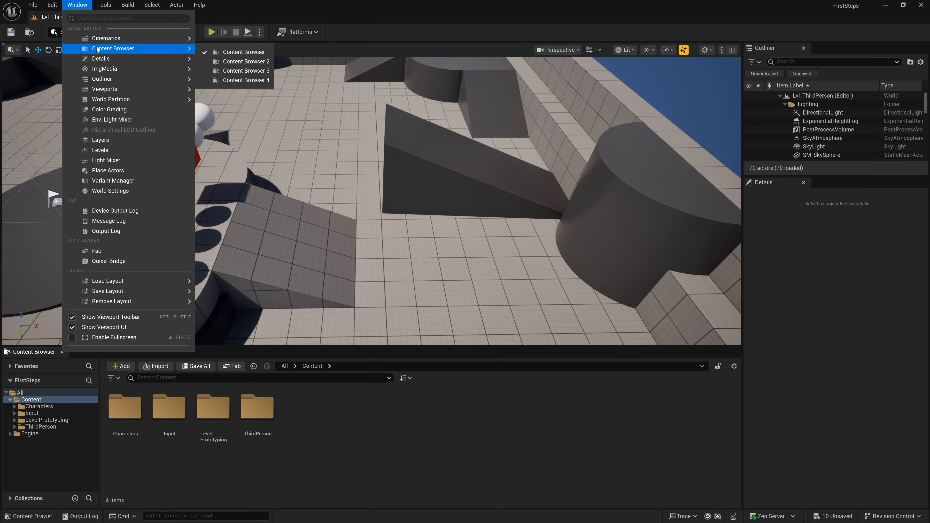
{"action": "left_click", "coordinate": [237, 62]}
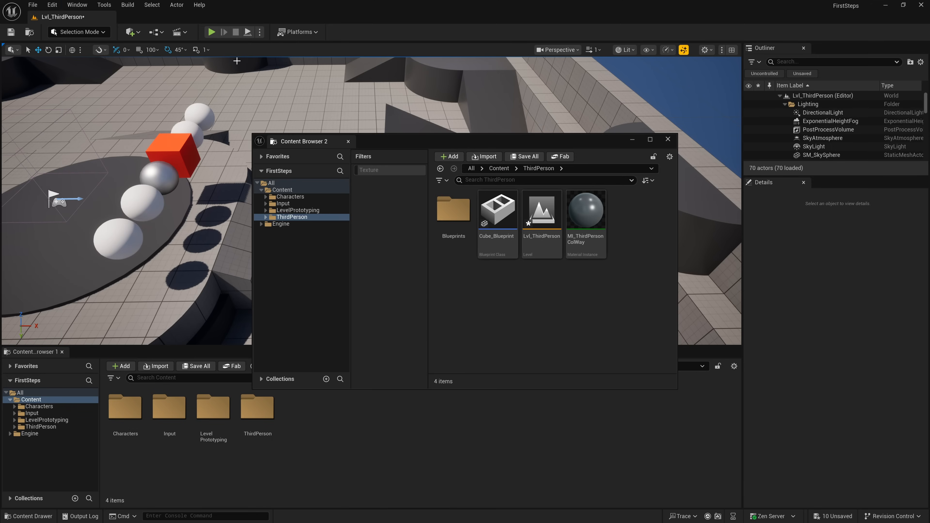
{"action": "left_click_drag", "start_coordinate": [383, 141], "coordinate": [431, 216]}
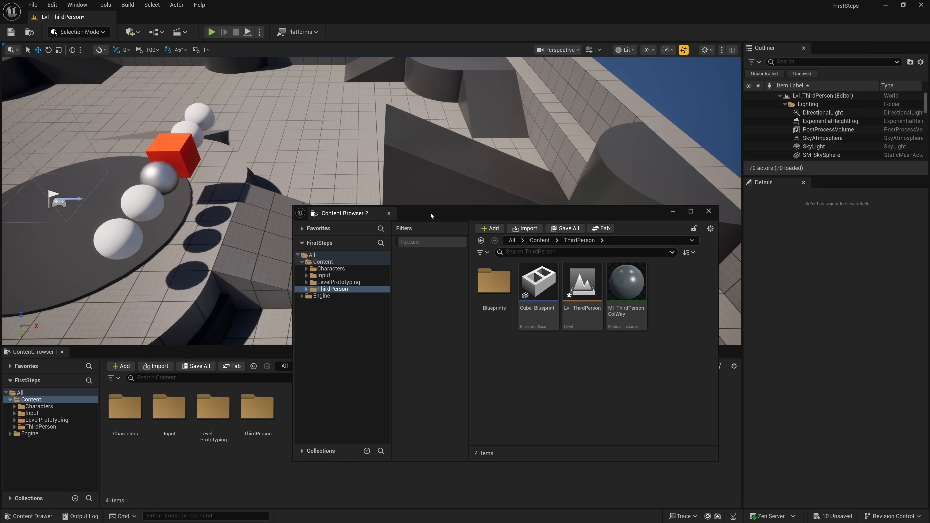
{"action": "left_click_drag", "start_coordinate": [362, 214], "coordinate": [838, 52]}
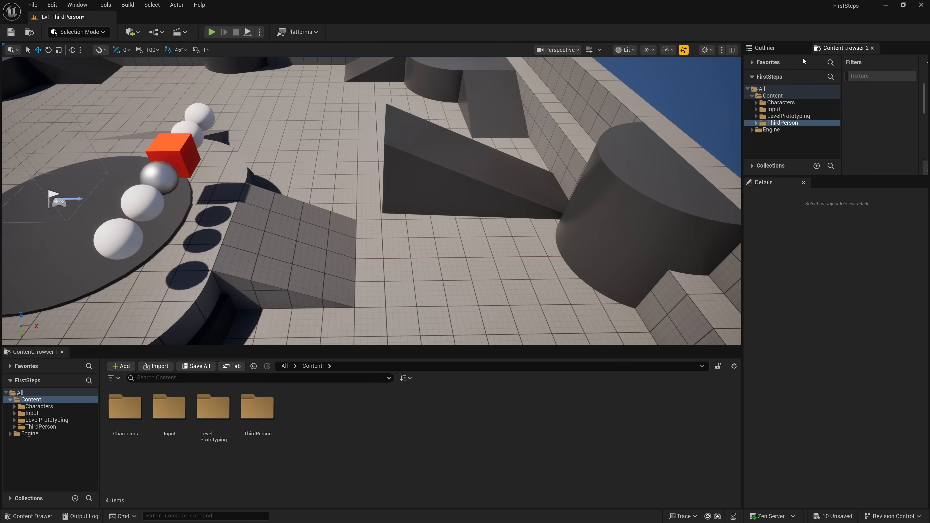
- Enlarge the Outliner area down over Details and switch between the Outliner and Content Browser 2
{"action": "left_click", "coordinate": [772, 51]}
{"action": "left_click_drag", "start_coordinate": [795, 175], "coordinate": [805, 386]}
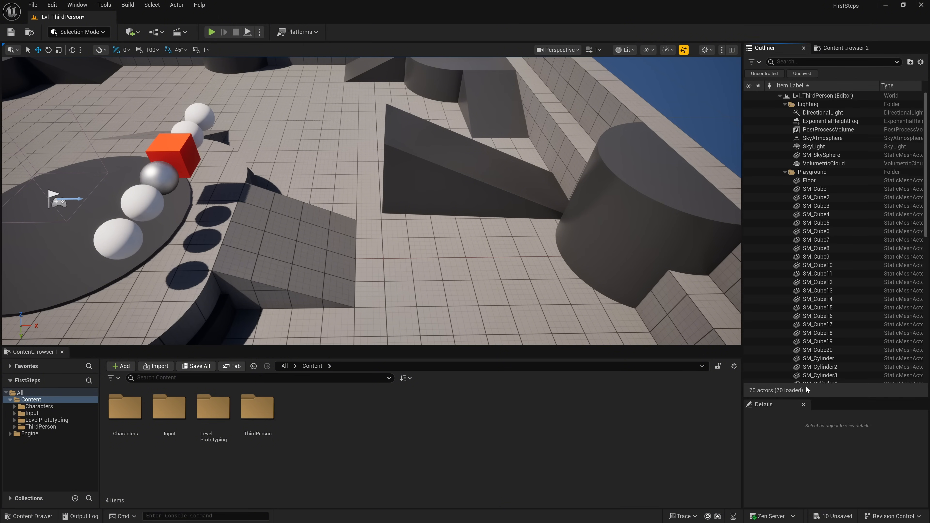
{"action": "left_click", "coordinate": [832, 48]}
{"action": "left_click", "coordinate": [775, 48]}
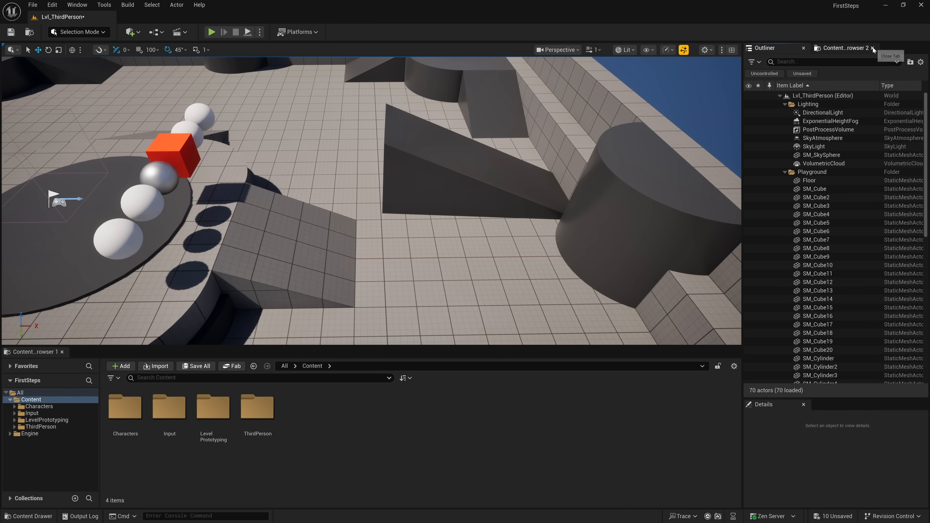
- Close Content Browser 2 and reduce the Outliner's height to give the Details panel more room
{"action": "left_click", "coordinate": [873, 49]}
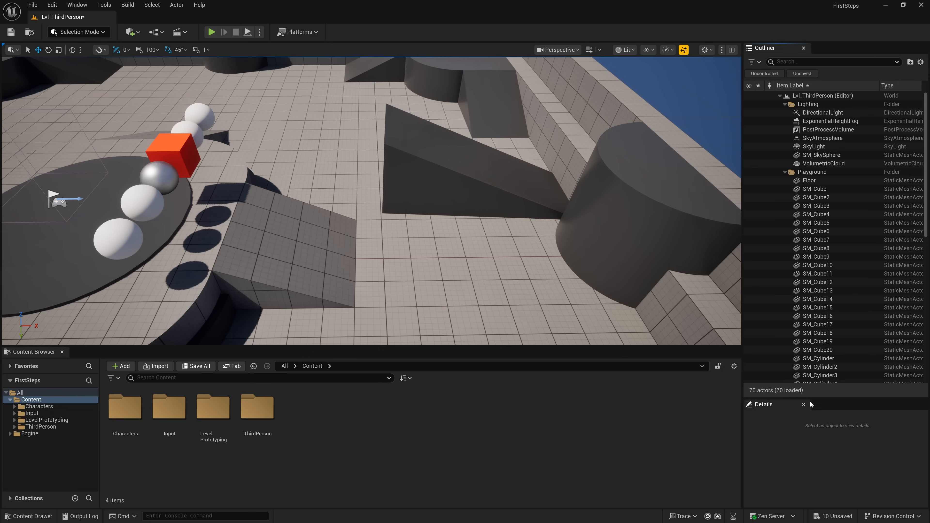
{"action": "left_click_drag", "start_coordinate": [807, 396], "coordinate": [807, 275]}
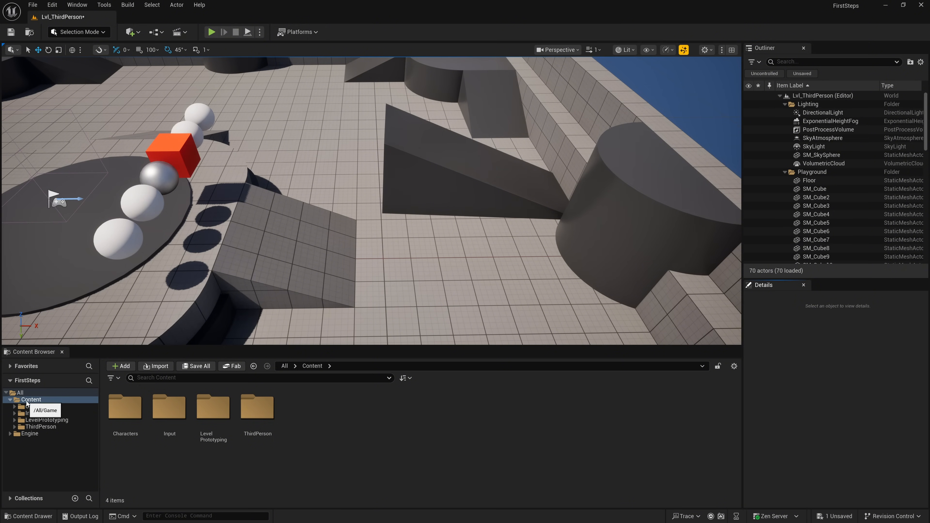
- Expand the Characters and Mannequins folders and view the contents of the Anims, Meshes and Input folders
{"action": "left_click", "coordinate": [15, 407]}
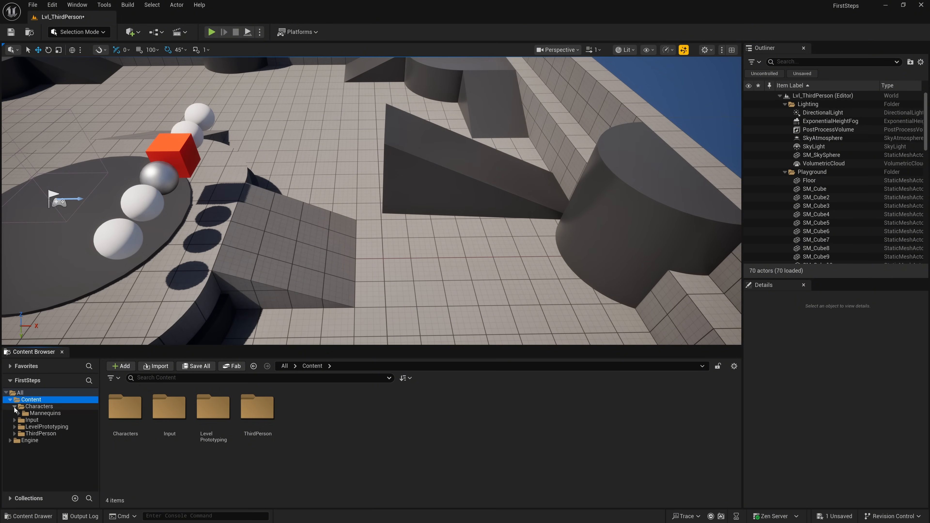
{"action": "left_click", "coordinate": [19, 413]}
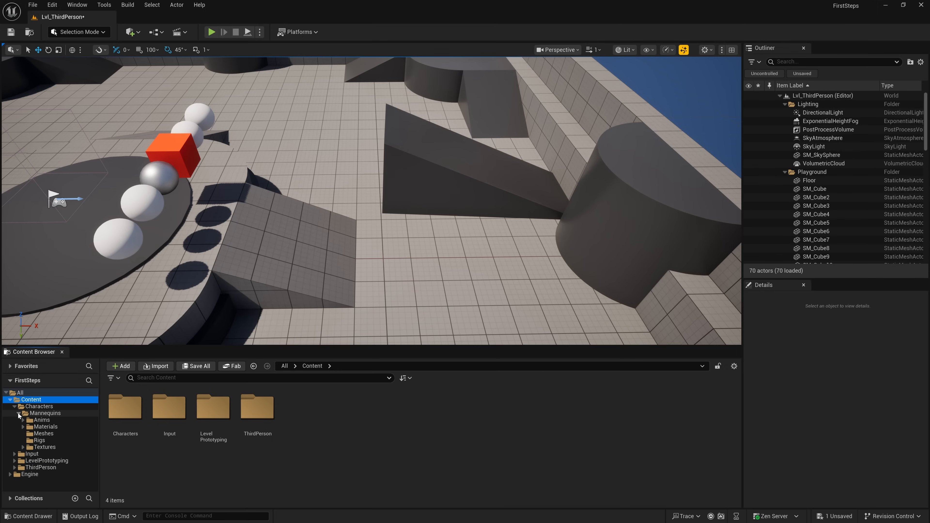
{"action": "left_click", "coordinate": [42, 420]}
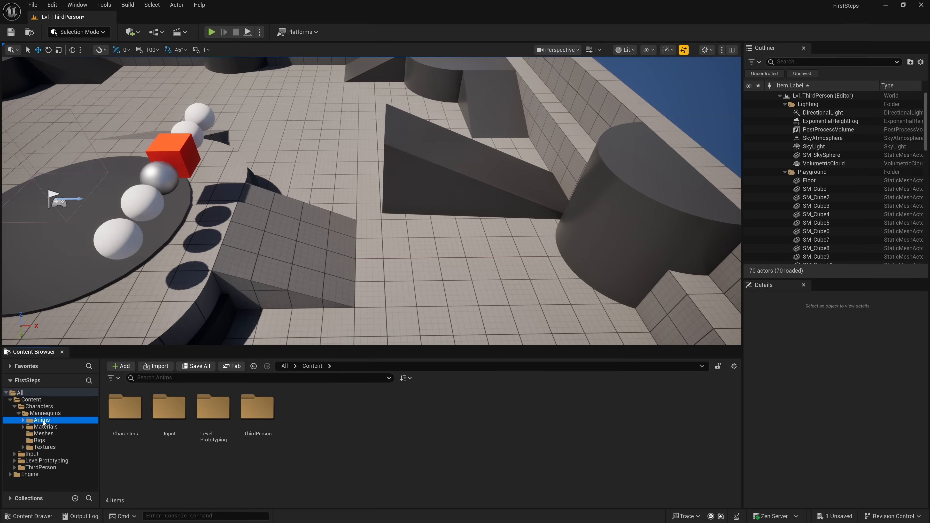
{"action": "left_click", "coordinate": [44, 435]}
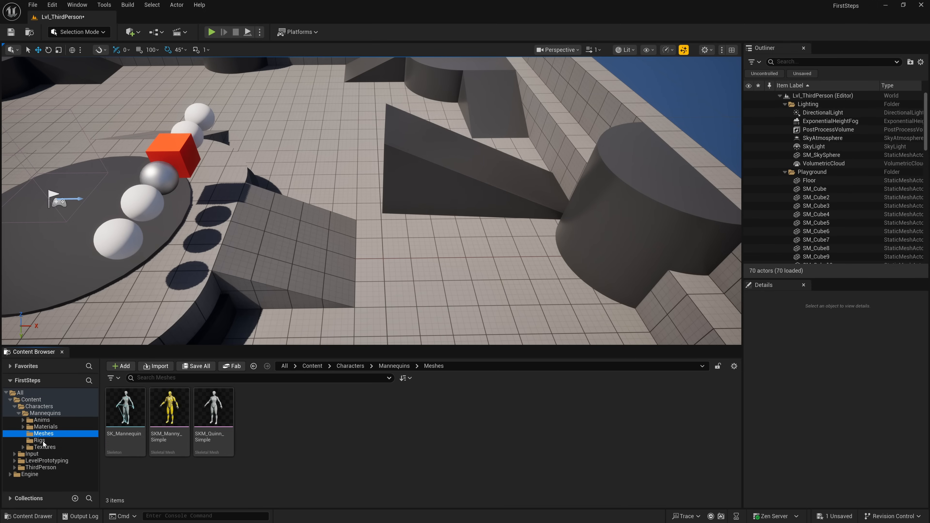
{"action": "left_click", "coordinate": [37, 454]}
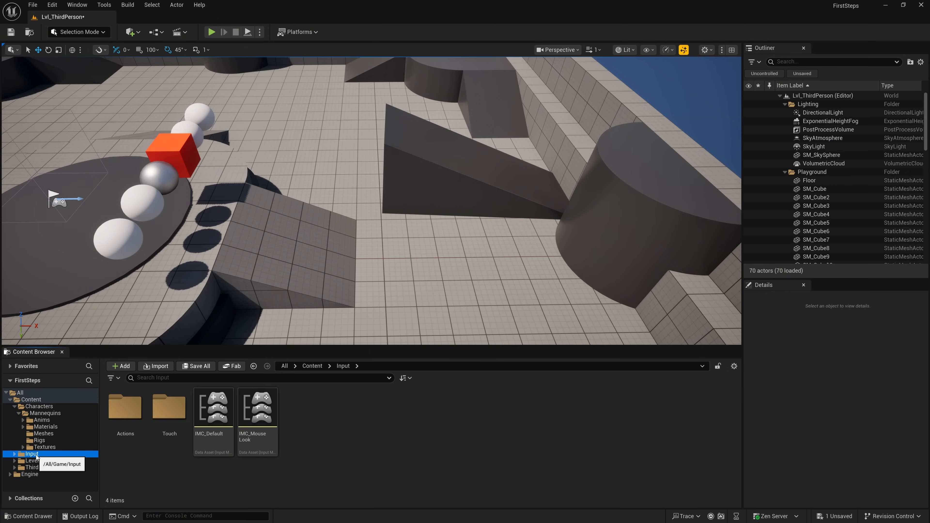
- Look through the ThirdPerson folder and its Blueprints subfolder, starting from and returning to Content
{"action": "left_click", "coordinate": [37, 401]}
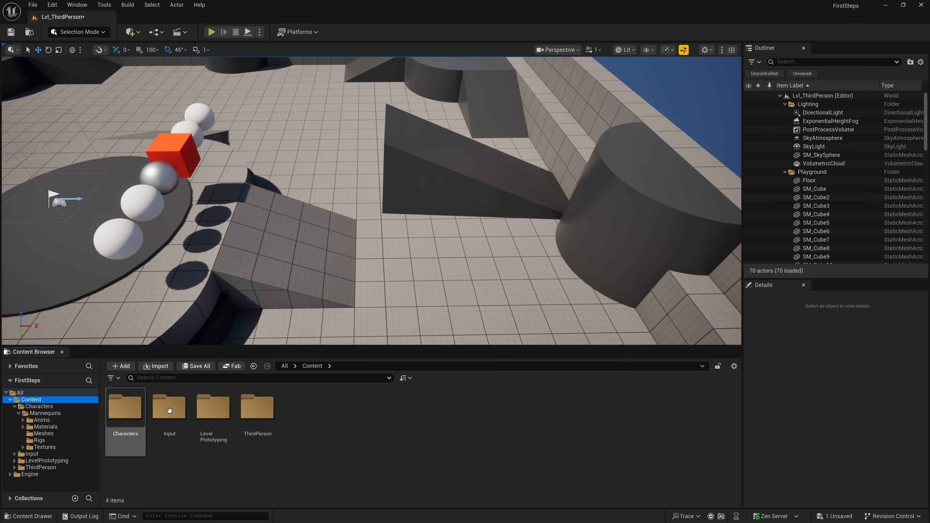
{"action": "left_click", "coordinate": [257, 413]}
{"action": "double_click", "coordinate": [257, 413]}
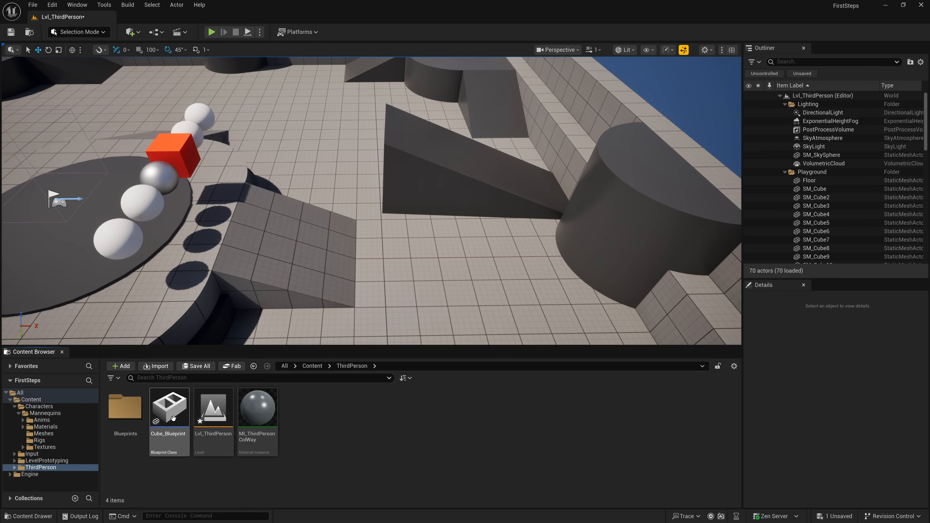
{"action": "double_click", "coordinate": [125, 409]}
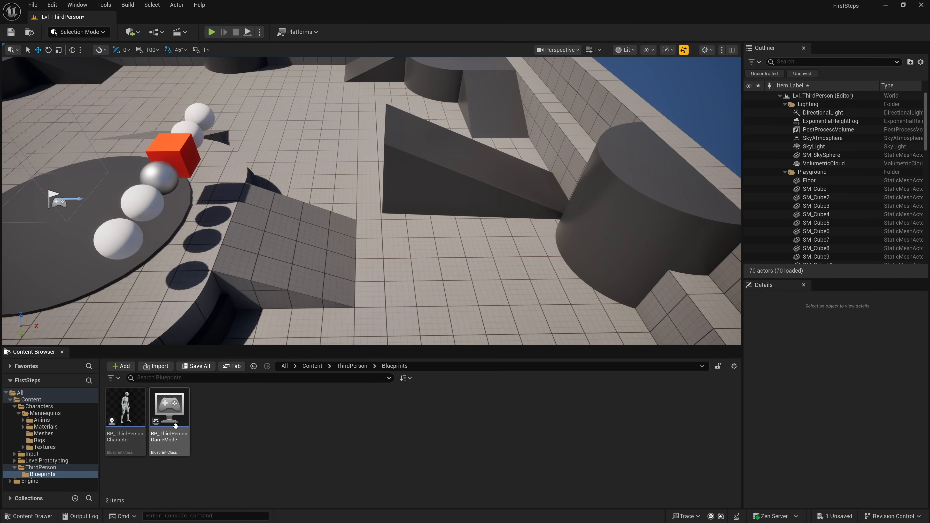
{"action": "left_click", "coordinate": [36, 400]}
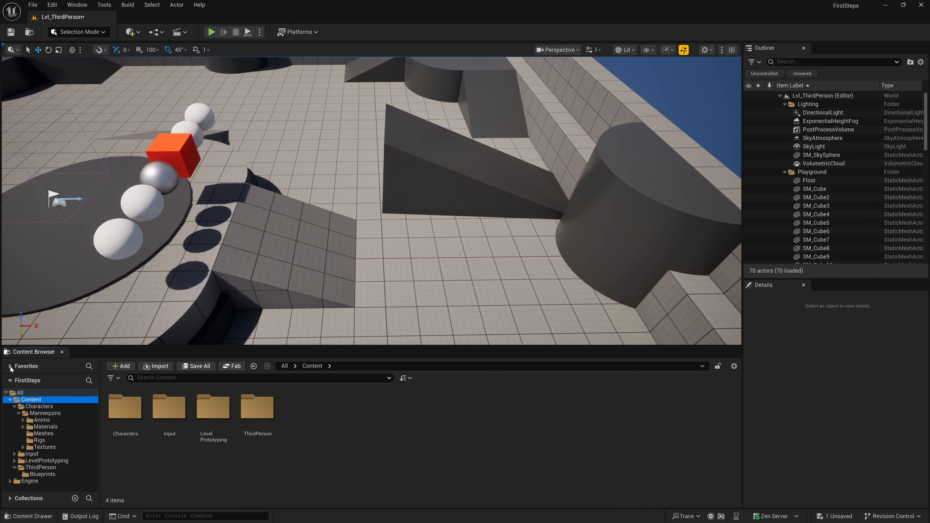
- Expand Favorites and add the ThirdPerson folder's Blueprints subfolder to it
{"action": "left_click", "coordinate": [10, 366]}
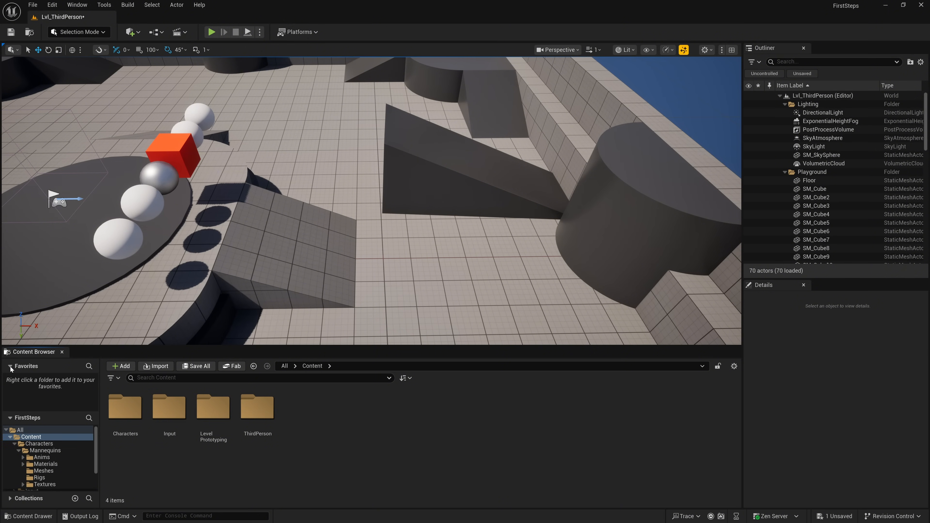
{"action": "double_click", "coordinate": [260, 418]}
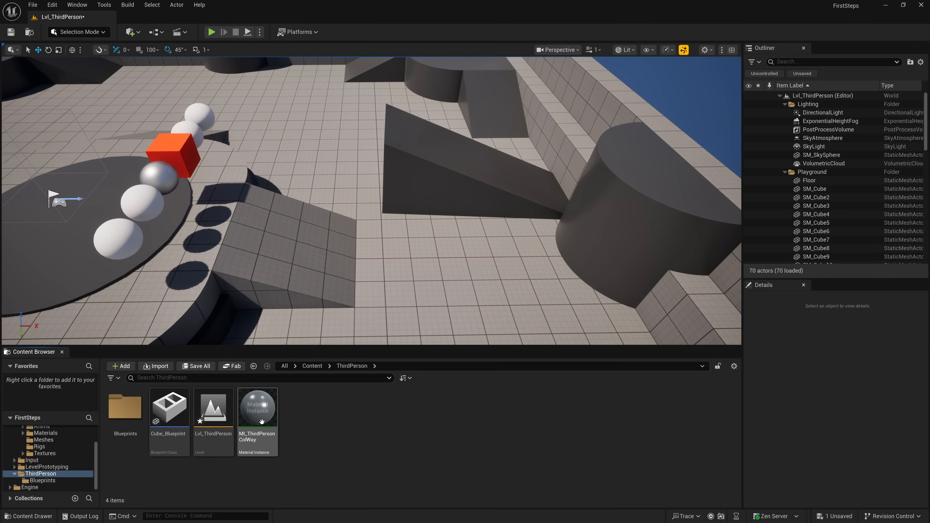
{"action": "right_click", "coordinate": [127, 414]}
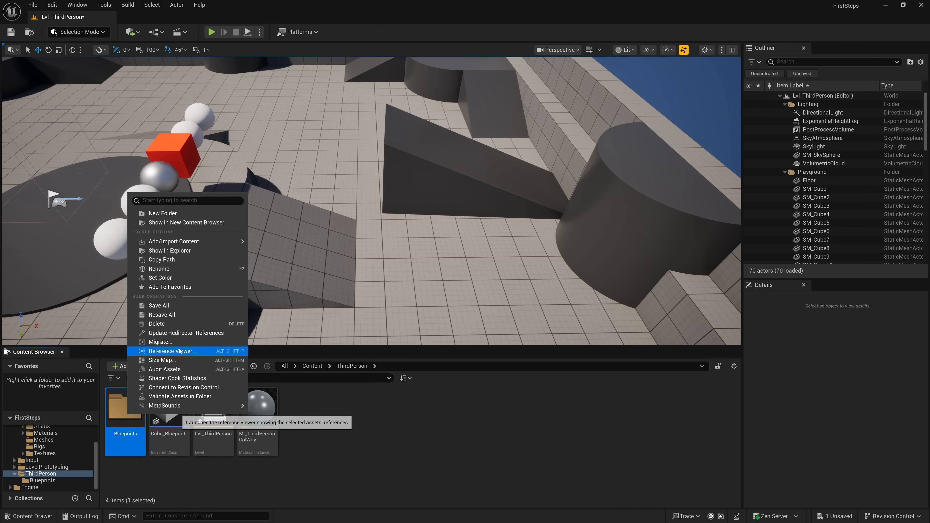
{"action": "left_click", "coordinate": [175, 287]}
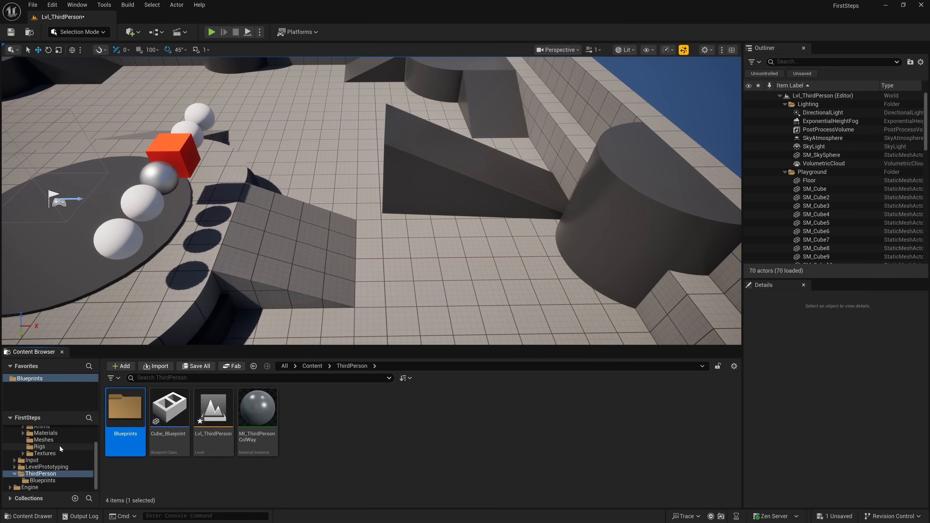
- Go to the Content folder, open the Blueprints folder from Favorites, and collapse the Favorites section
{"action": "scroll", "coordinate": [46, 455], "scroll_direction": "up", "scroll_amount": 1}
{"action": "scroll", "coordinate": [46, 455], "scroll_direction": "up", "scroll_amount": 2}
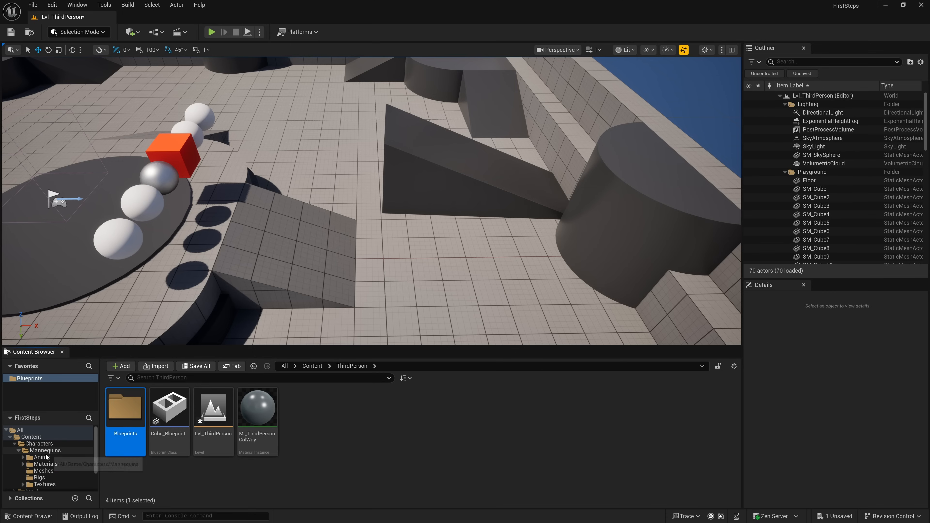
{"action": "left_click", "coordinate": [32, 436]}
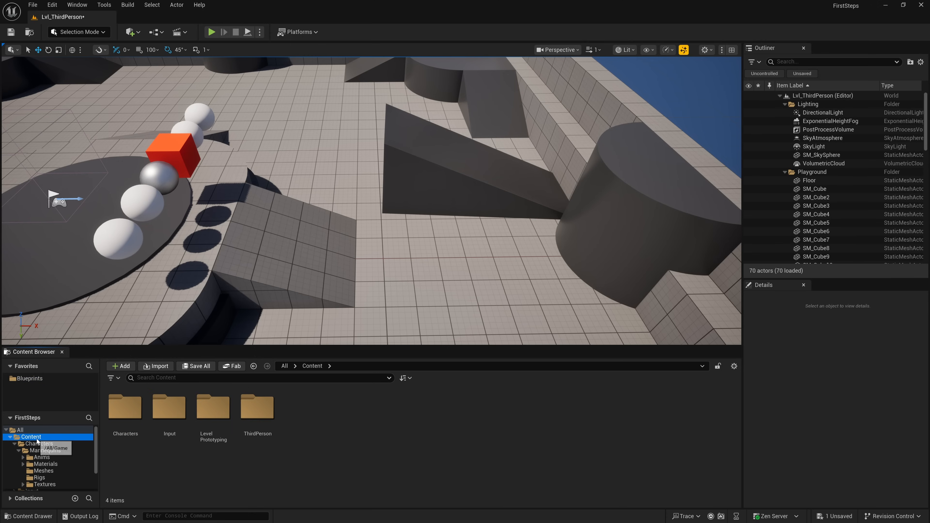
{"action": "left_click", "coordinate": [27, 378]}
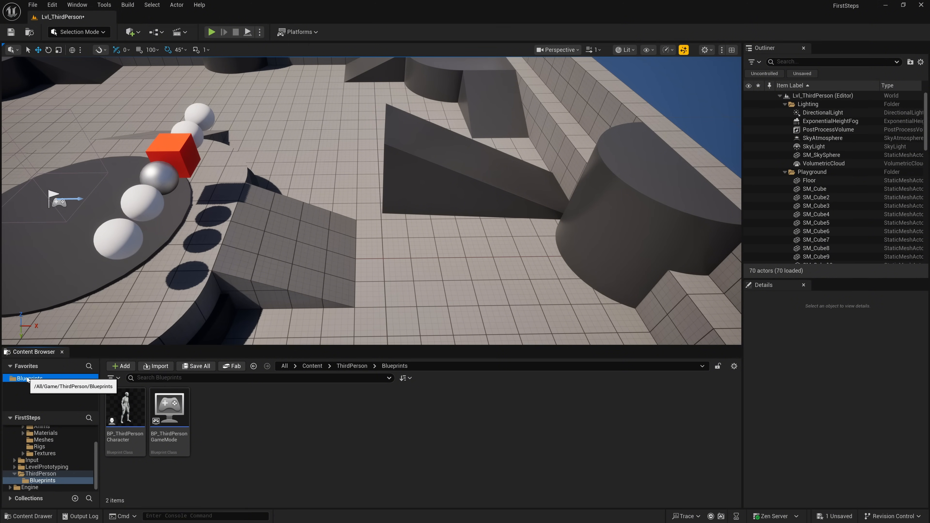
{"action": "left_click", "coordinate": [10, 366]}
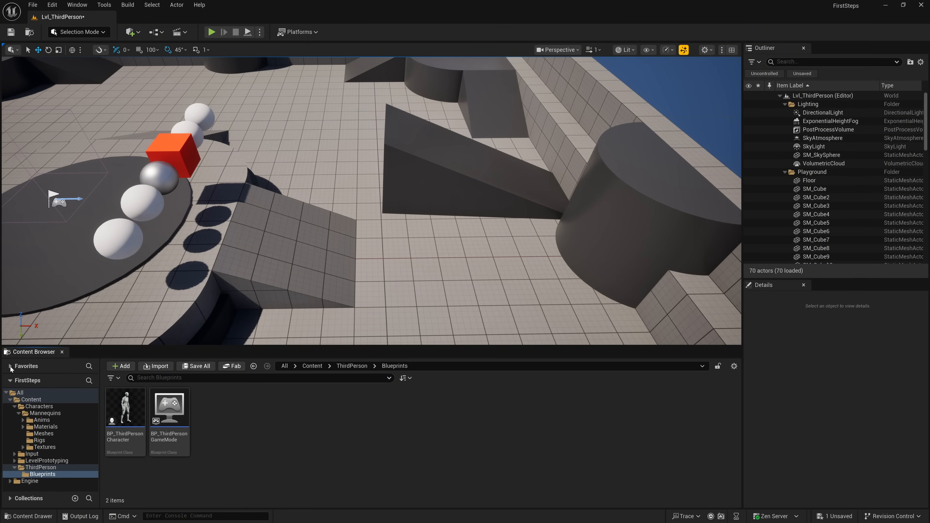
- Create a new folder named MyFiles in the Content folder
{"action": "left_click", "coordinate": [31, 400]}
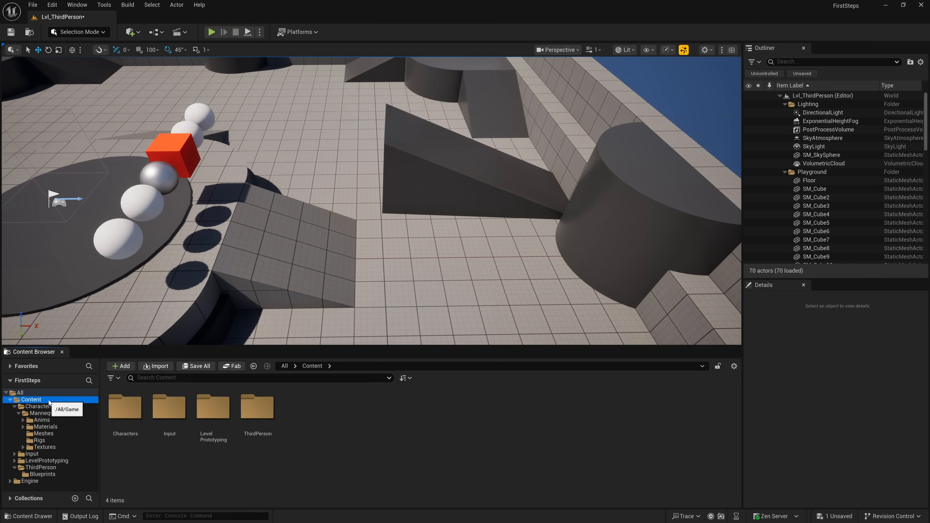
{"action": "left_click", "coordinate": [125, 367]}
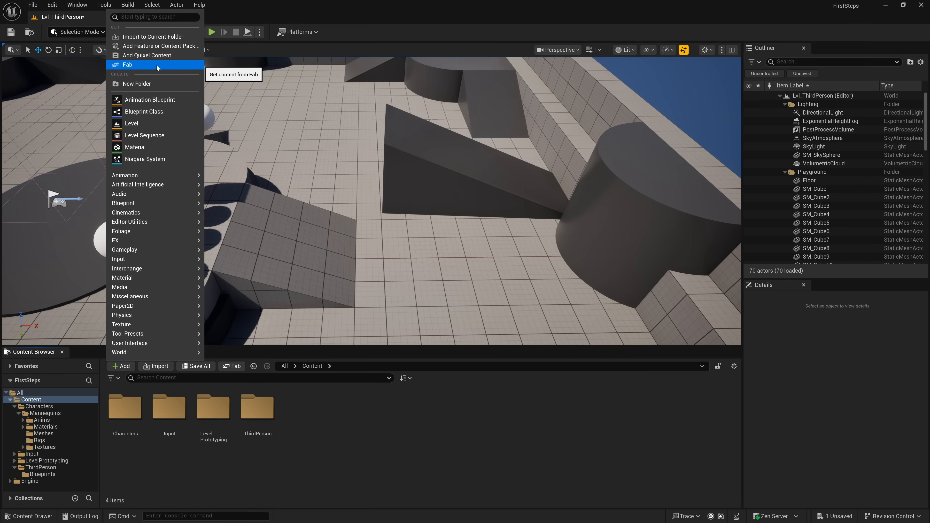
{"action": "left_click", "coordinate": [149, 84]}
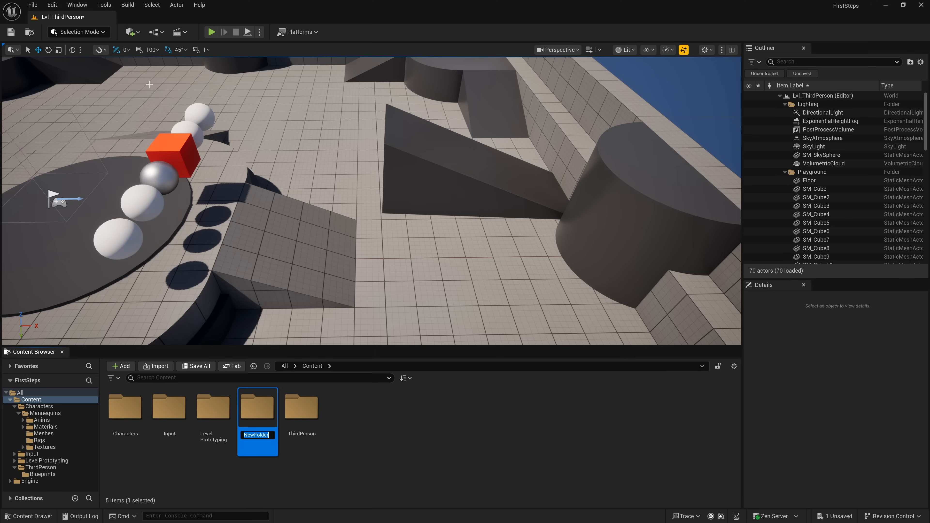
{"action": "type", "text": "MyFiles"}
{"action": "key", "text": "Return"}
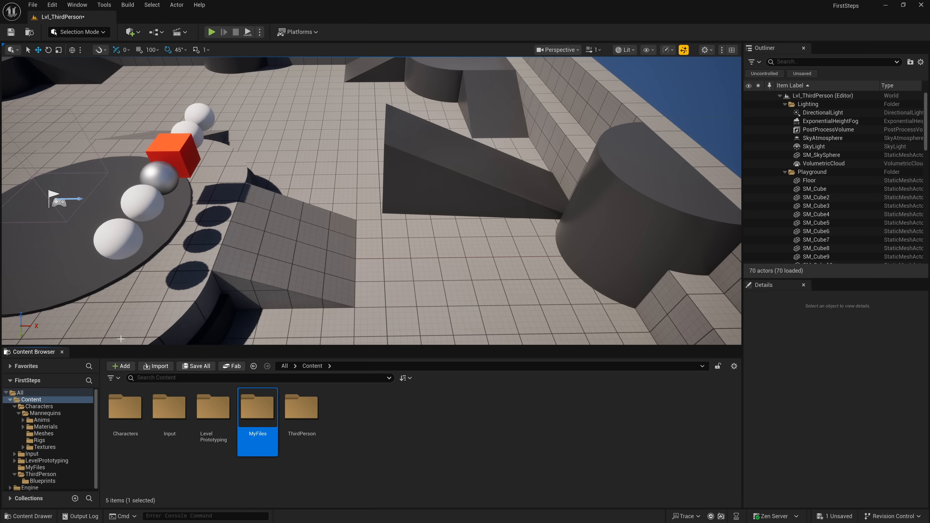
{"action": "left_click", "coordinate": [122, 365]}
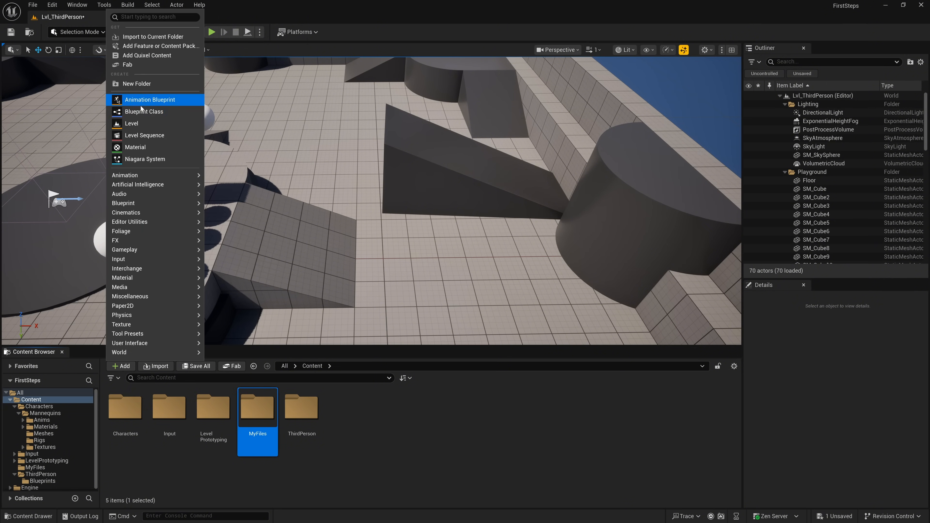
{"action": "mouse_move", "coordinate": [141, 355]}
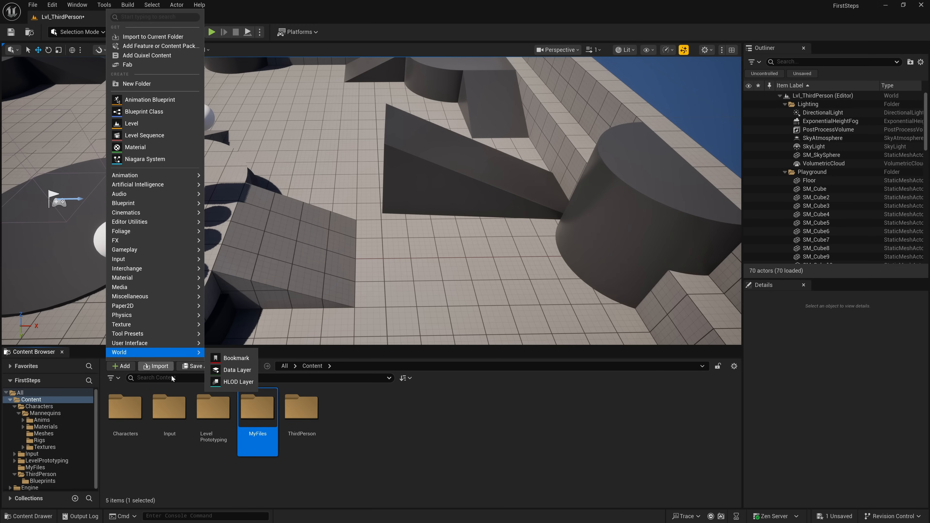
{"action": "left_click", "coordinate": [262, 473]}
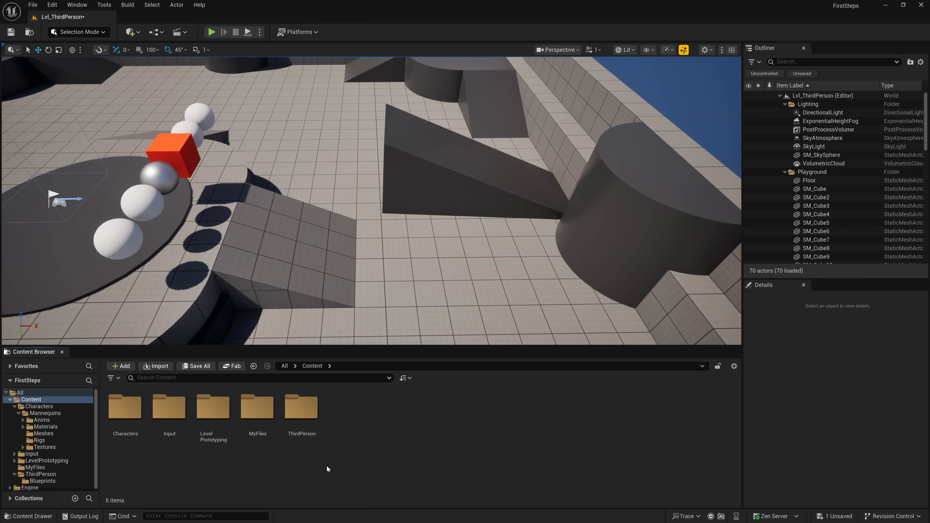
- Add the Starter Content pack to the project and close the Add Content to the Project window
{"action": "right_click", "coordinate": [338, 467]}
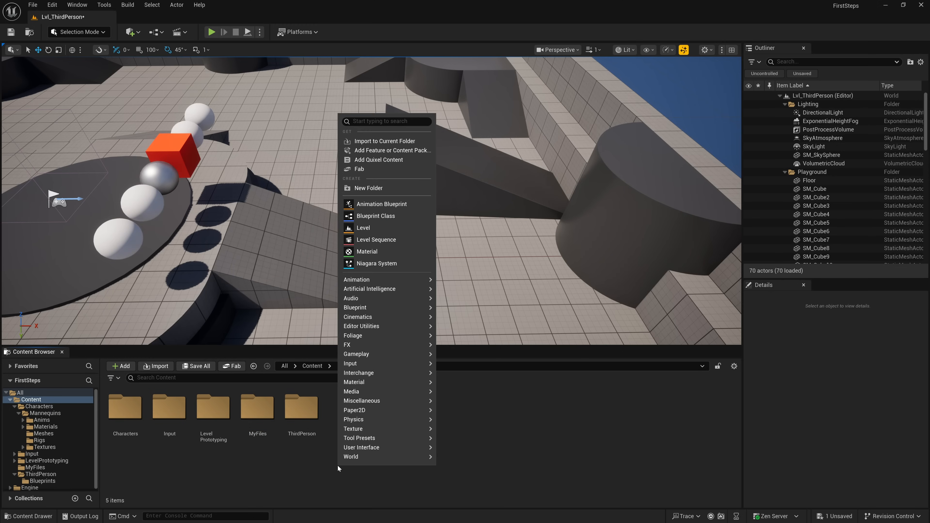
{"action": "mouse_move", "coordinate": [394, 374]}
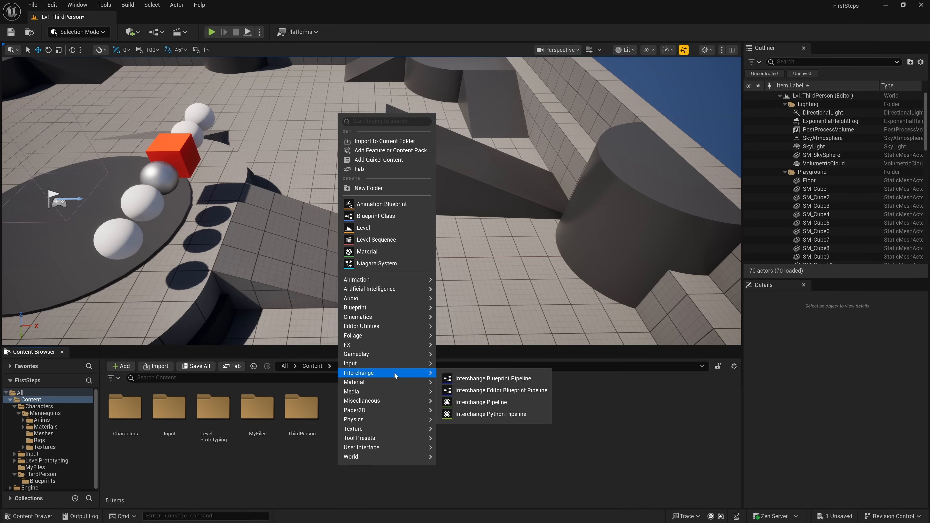
{"action": "mouse_move", "coordinate": [385, 294]}
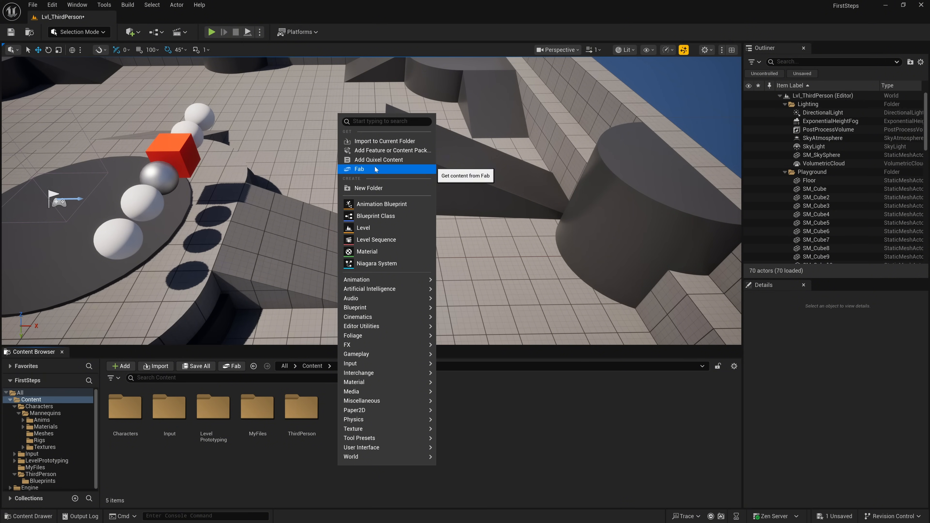
{"action": "left_click", "coordinate": [374, 150]}
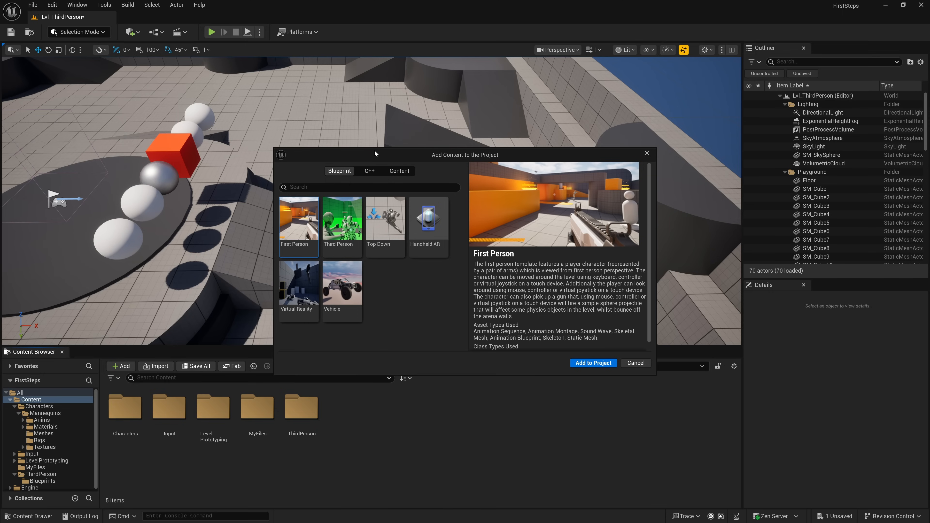
{"action": "left_click", "coordinate": [397, 171]}
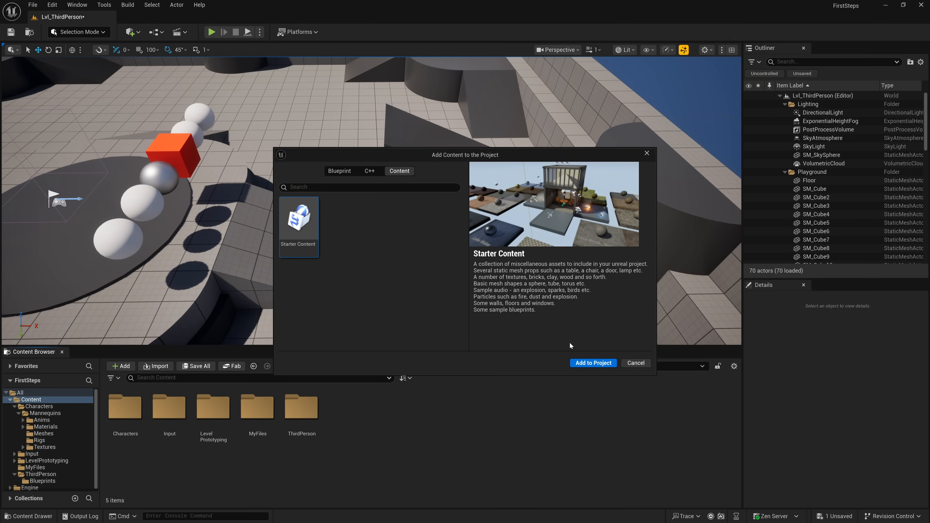
{"action": "left_click", "coordinate": [592, 363]}
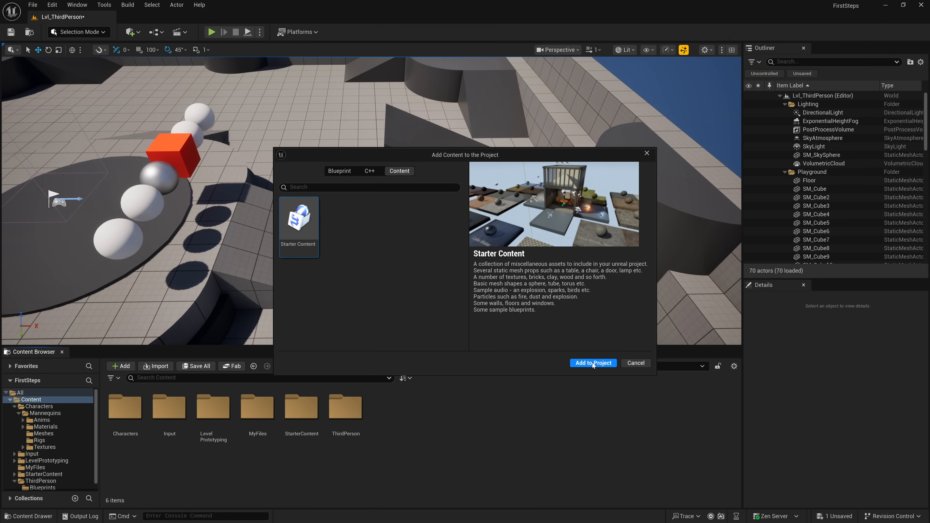
{"action": "left_click", "coordinate": [647, 154]}
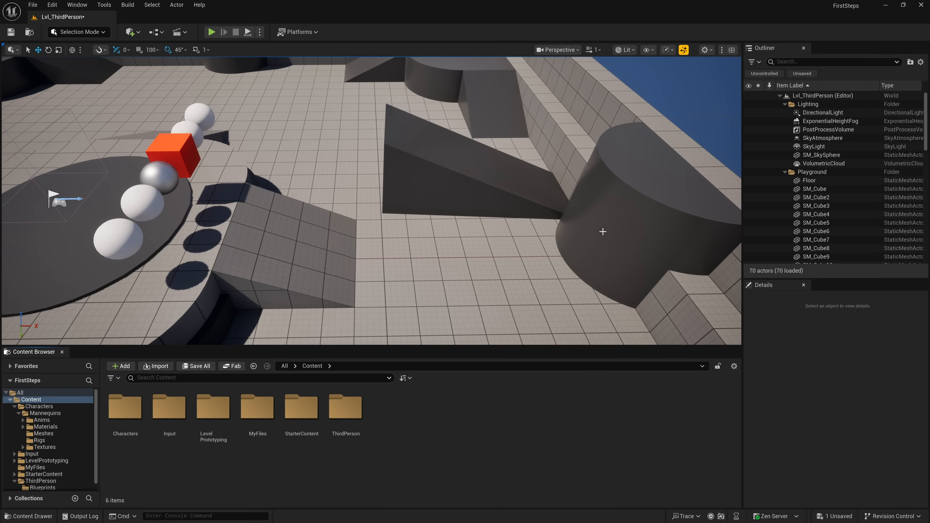
- Open the Props folder inside StarterContent and enlarge the Content Browser's height to show all its assets
{"action": "double_click", "coordinate": [309, 411]}
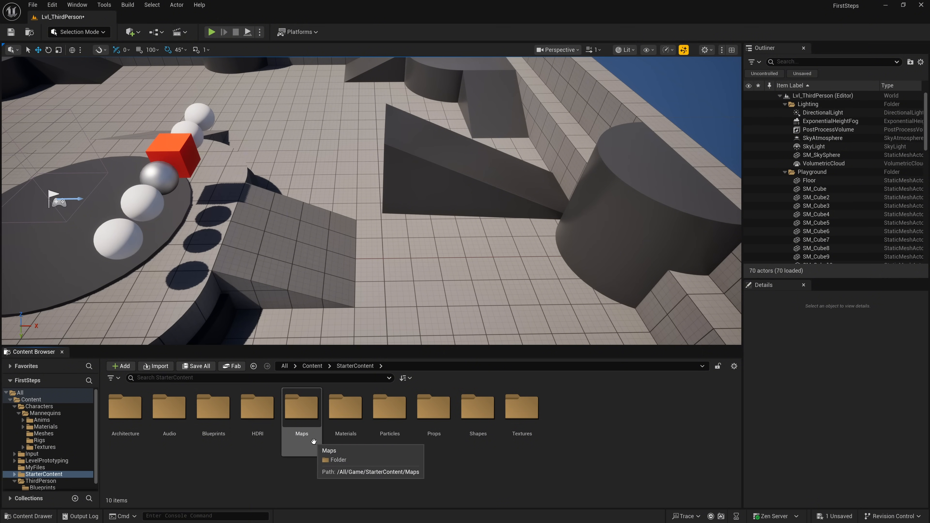
{"action": "double_click", "coordinate": [417, 434]}
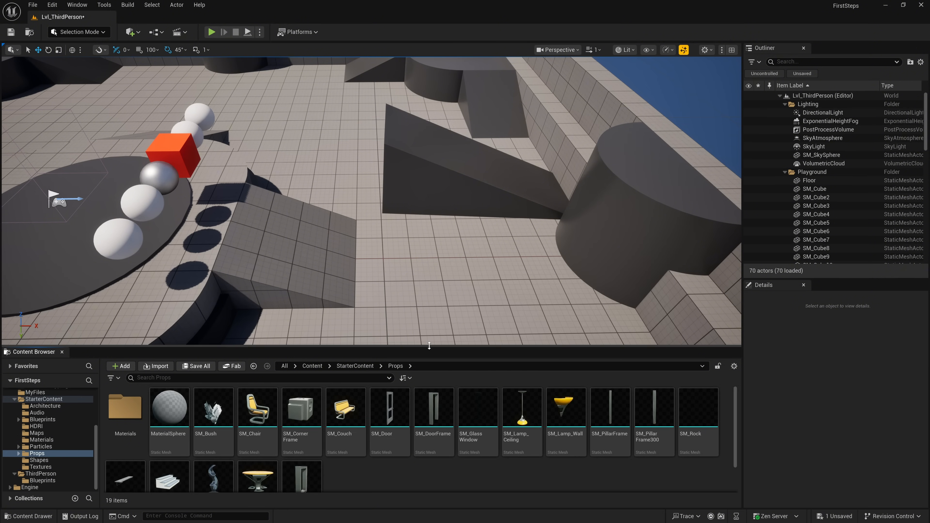
{"action": "left_click_drag", "start_coordinate": [429, 345], "coordinate": [430, 299]}
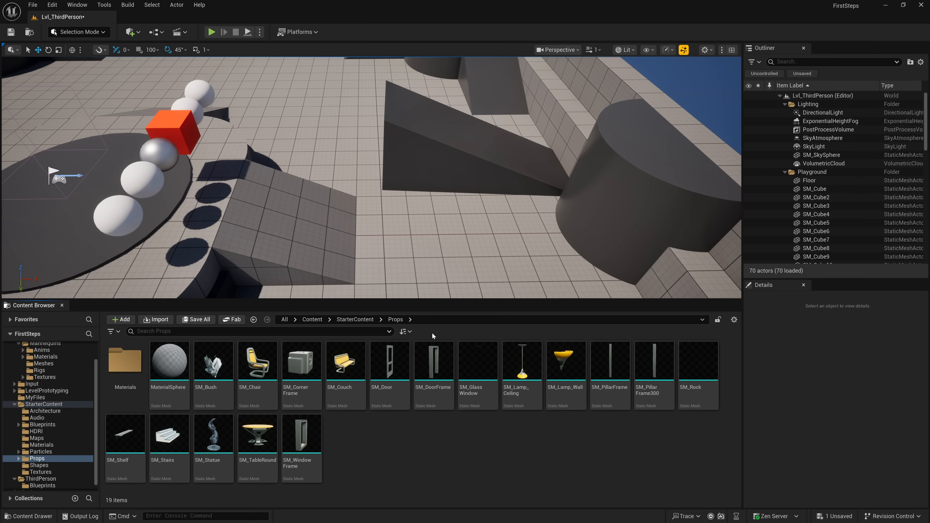
- Try the List and Column view types on the Props assets and switch back to Grid
{"action": "left_click", "coordinate": [734, 319]}
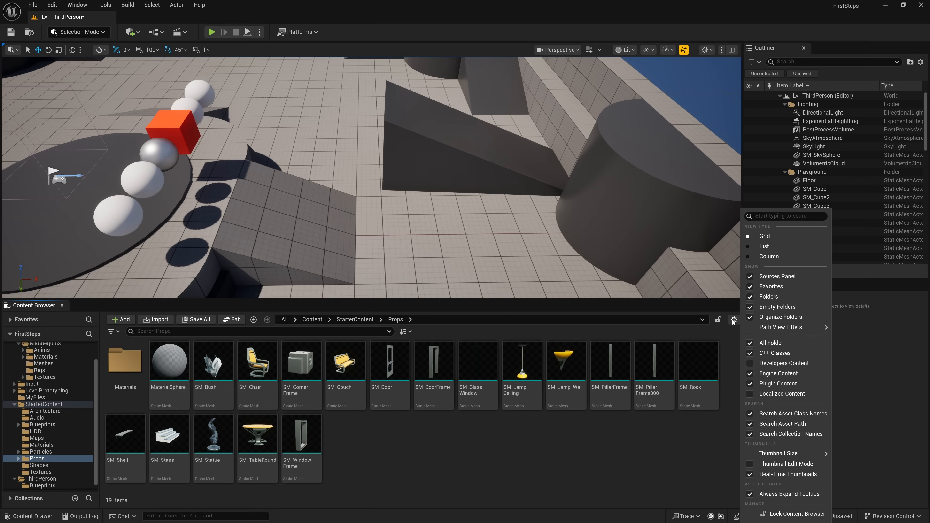
{"action": "left_click", "coordinate": [763, 247]}
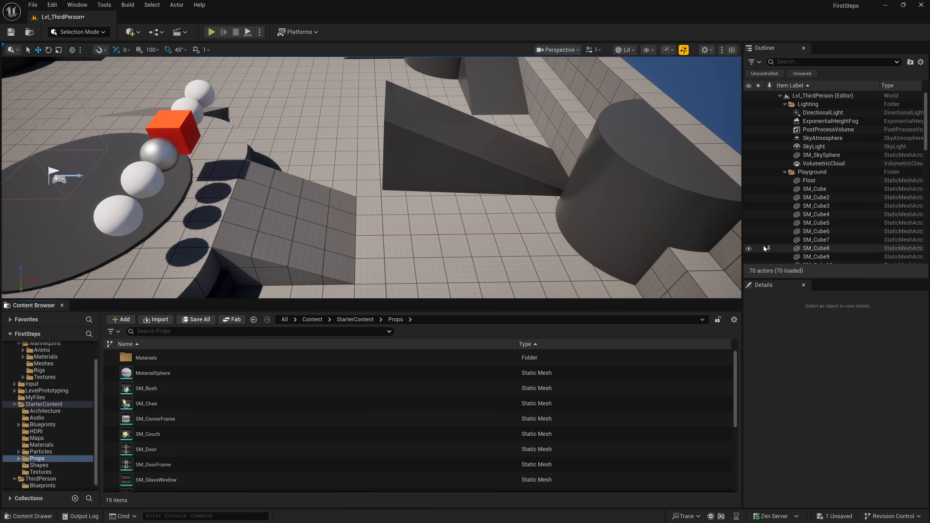
{"action": "left_click", "coordinate": [734, 323]}
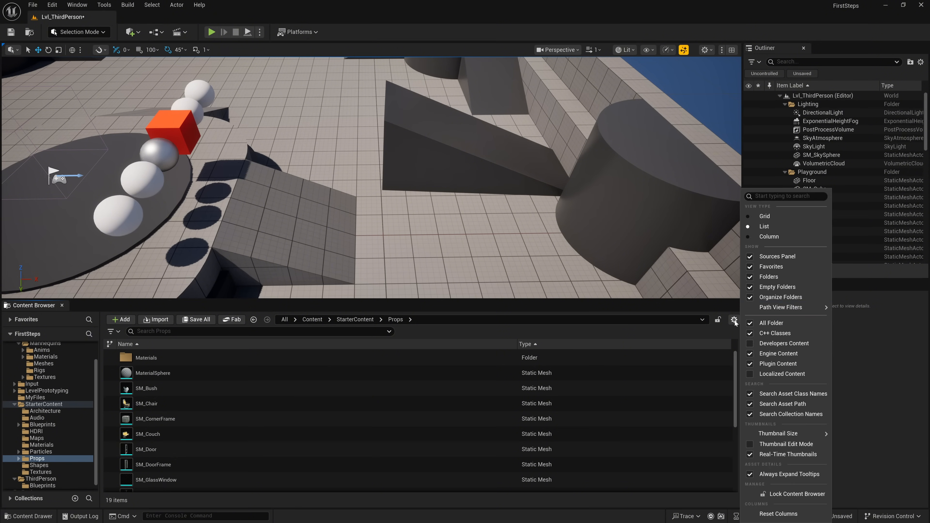
{"action": "left_click", "coordinate": [764, 237]}
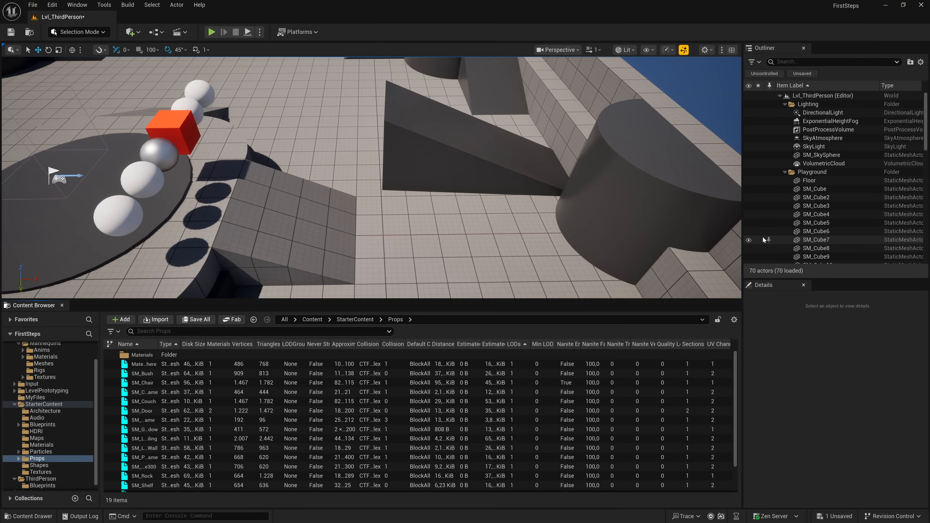
{"action": "left_click", "coordinate": [734, 320]}
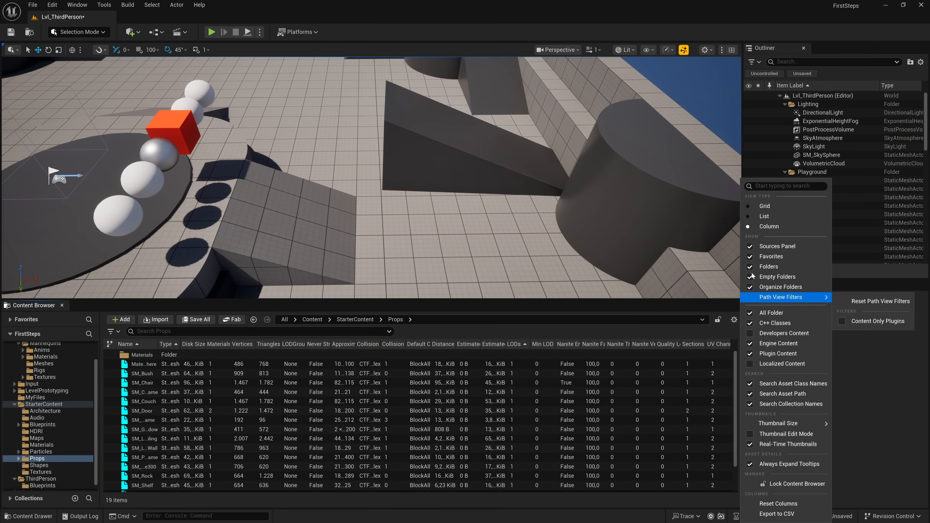
{"action": "left_click", "coordinate": [764, 208]}
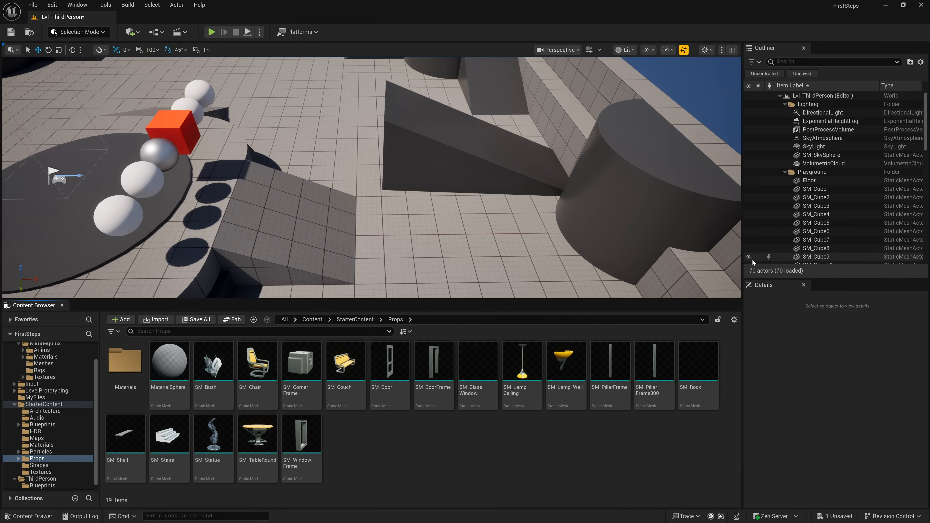
- Set the Props thumbnail size to X Large and rescale the thumbnails until all assets fit in two rows
{"action": "left_click", "coordinate": [734, 320]}
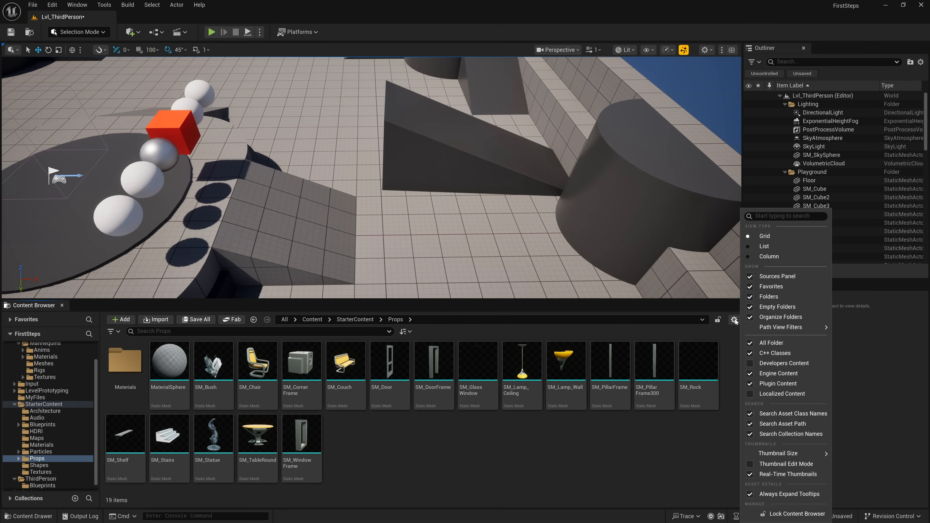
{"action": "mouse_move", "coordinate": [805, 453]}
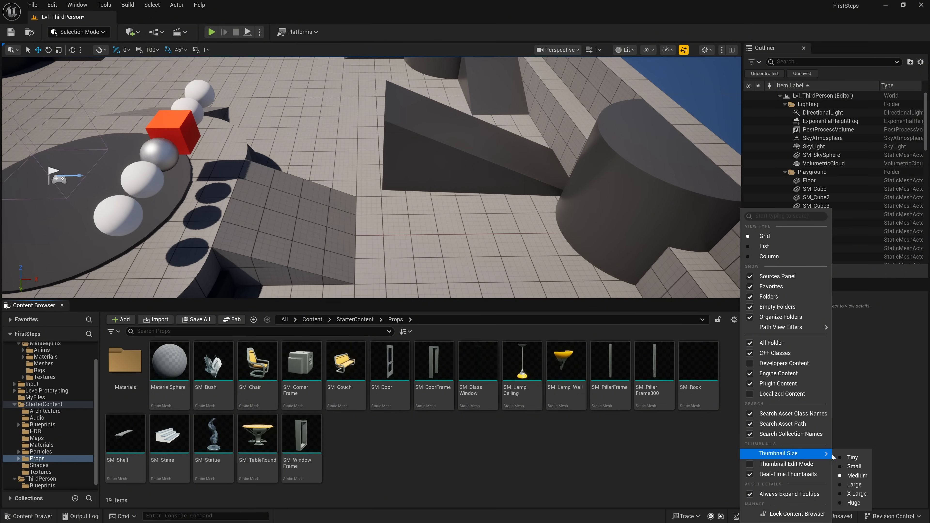
{"action": "left_click", "coordinate": [857, 494]}
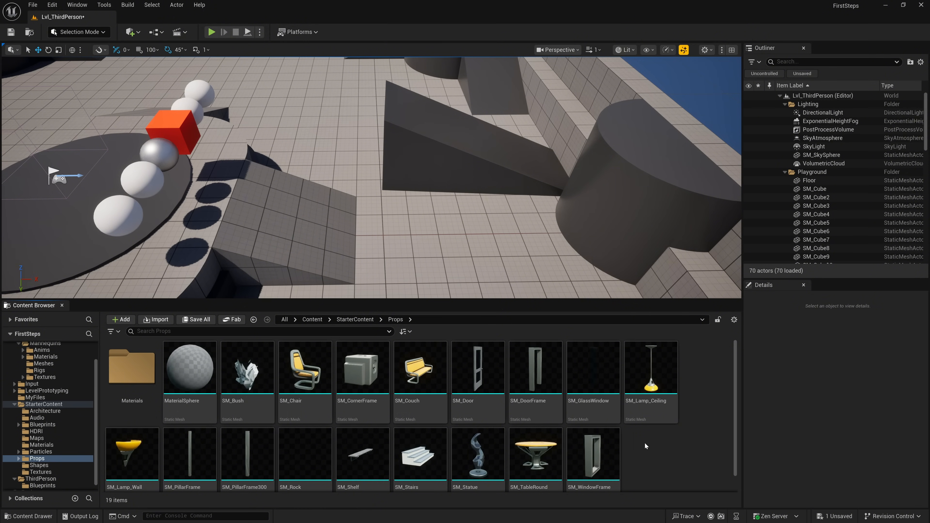
{"action": "scroll", "coordinate": [644, 436], "scroll_direction": "down", "scroll_amount": 3, "text": "ctrl"}
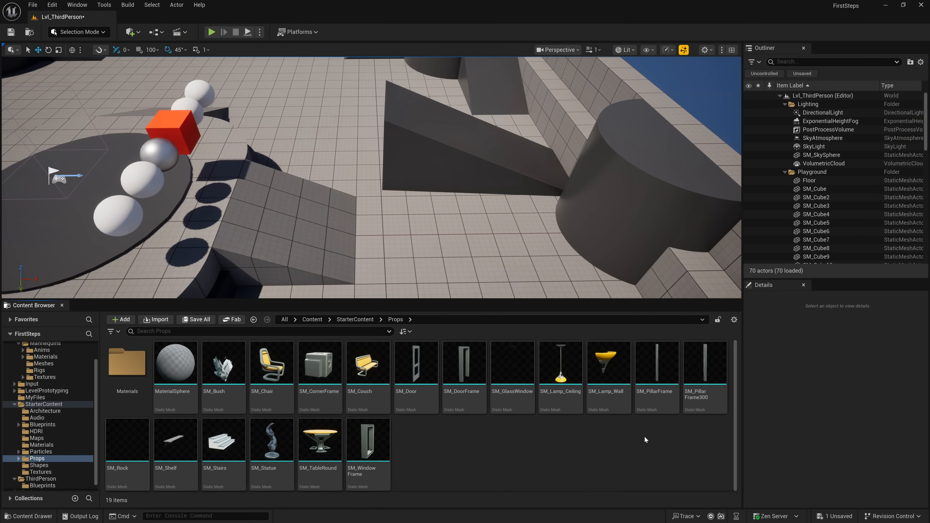
{"action": "scroll", "coordinate": [583, 433], "scroll_direction": "up", "scroll_amount": 3, "text": "ctrl"}
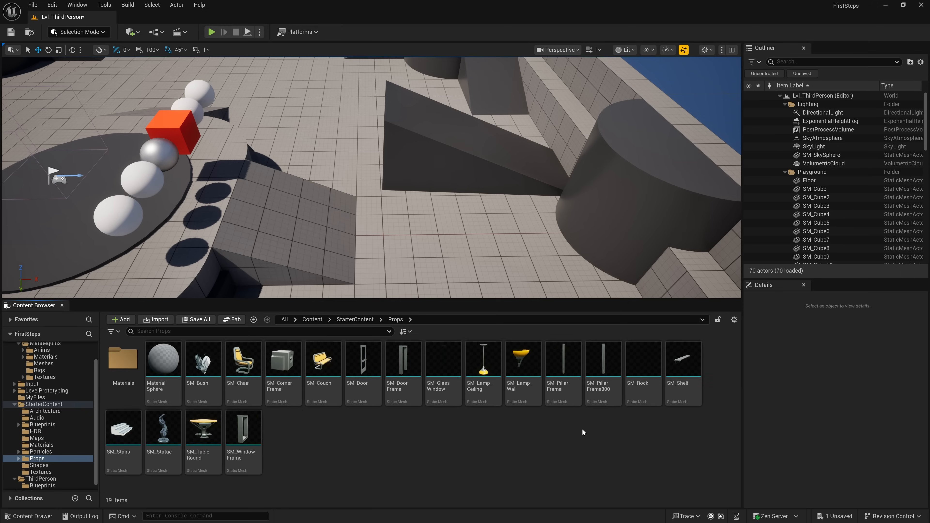
{"action": "scroll", "coordinate": [581, 428], "scroll_direction": "down", "scroll_amount": 1, "text": "ctrl"}
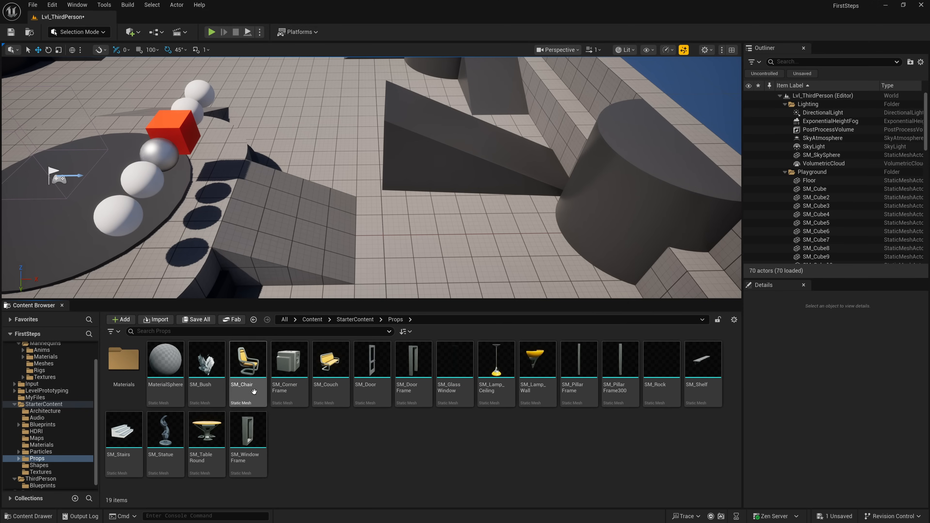
- Filter the Props folder to show only Static Mesh assets
{"action": "left_click", "coordinate": [118, 331]}
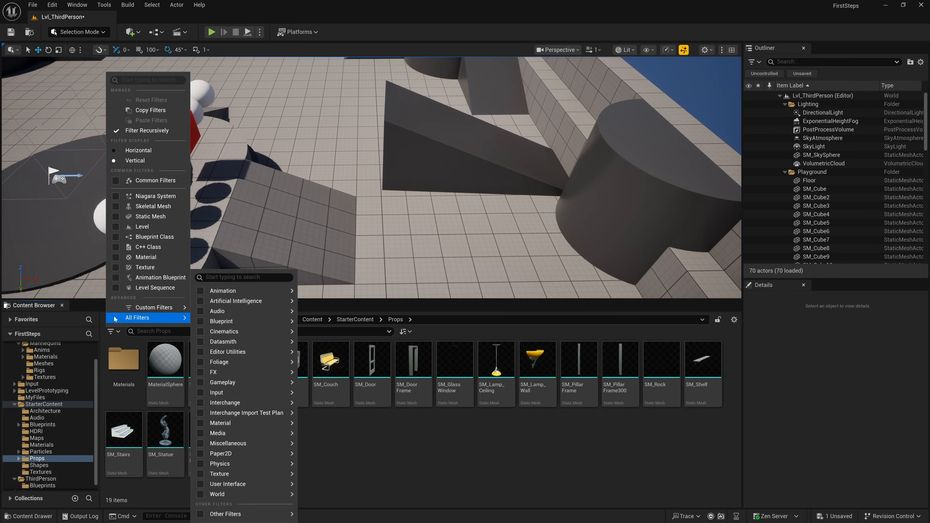
{"action": "left_click", "coordinate": [116, 216]}
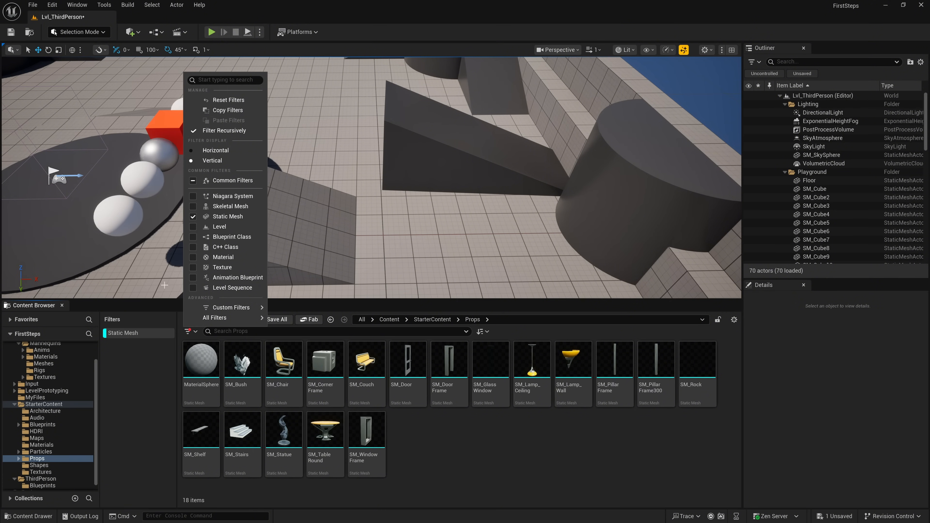
- Check the Static Mesh filter's recursive results in the Content and StarterContent folders, then return to the Props folder
{"action": "left_click", "coordinate": [504, 434]}
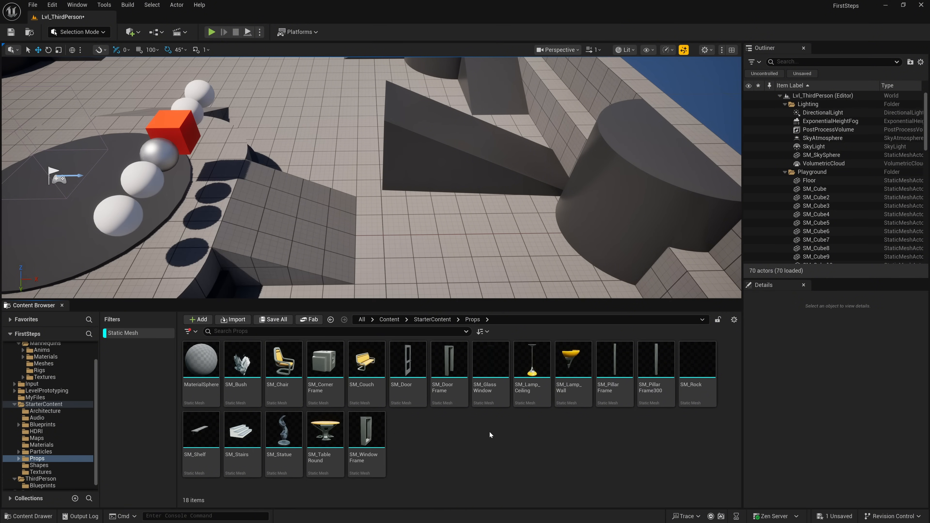
{"action": "scroll", "coordinate": [51, 418], "scroll_direction": "up", "scroll_amount": 2}
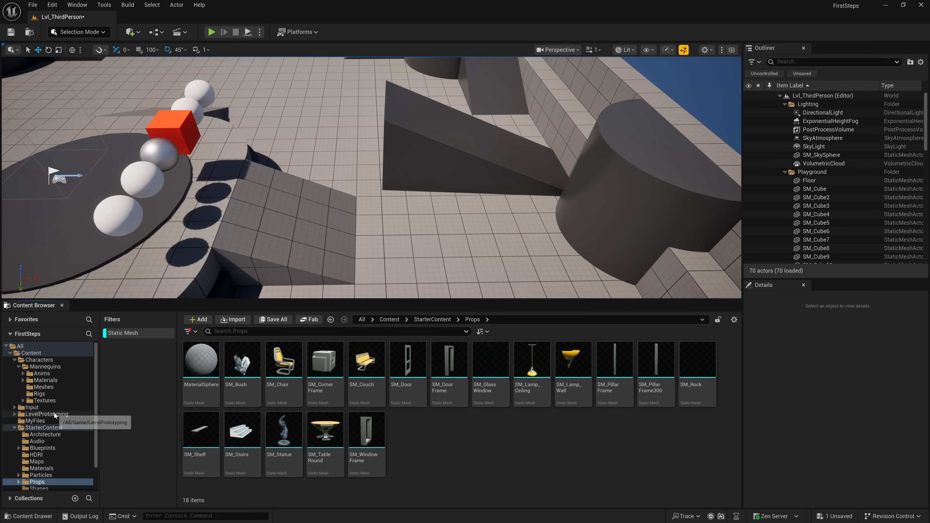
{"action": "left_click", "coordinate": [31, 354]}
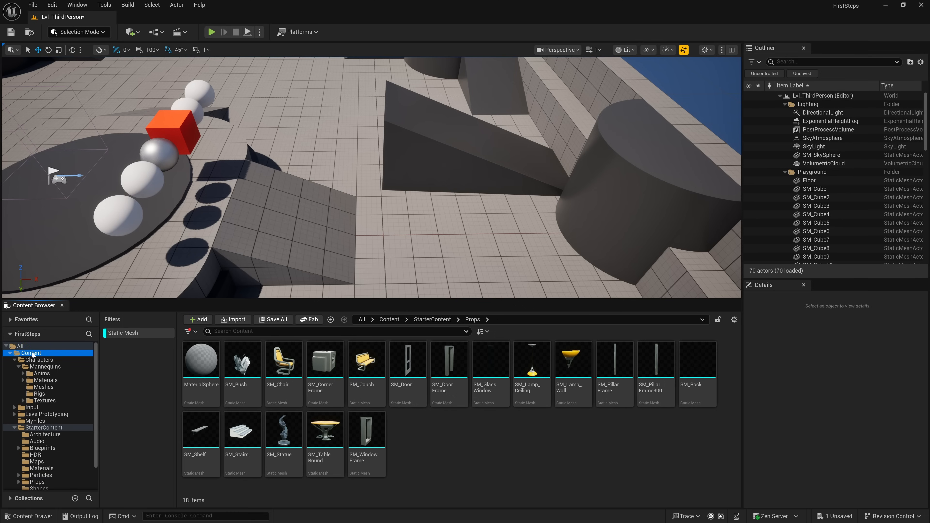
{"action": "scroll", "coordinate": [349, 420], "scroll_direction": "down", "scroll_amount": 3}
{"action": "scroll", "coordinate": [348, 421], "scroll_direction": "up", "scroll_amount": 3}
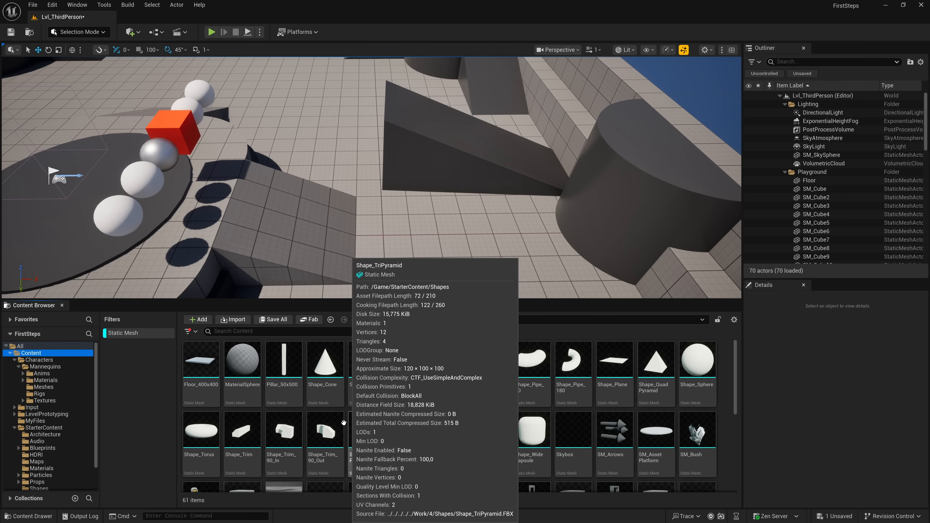
{"action": "left_click", "coordinate": [50, 428]}
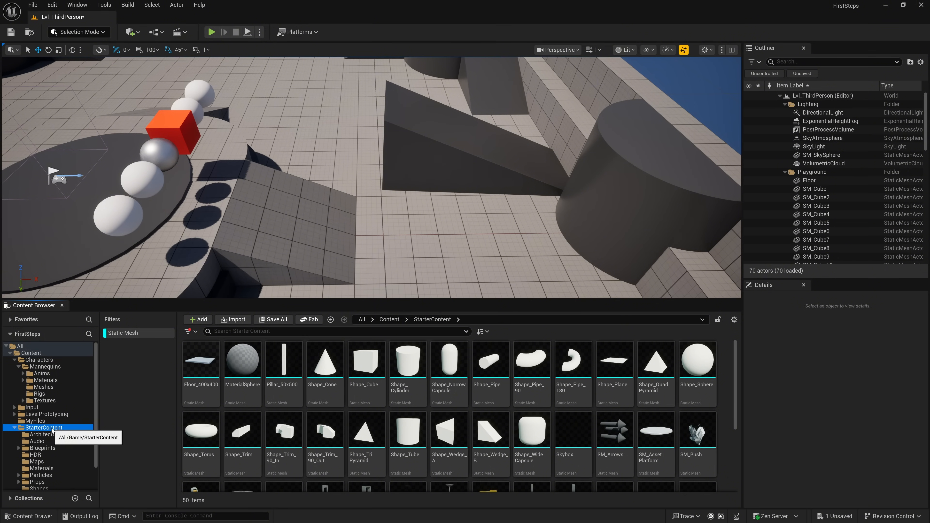
{"action": "scroll", "coordinate": [49, 443], "scroll_direction": "down", "scroll_amount": 2}
{"action": "left_click", "coordinate": [48, 455]}
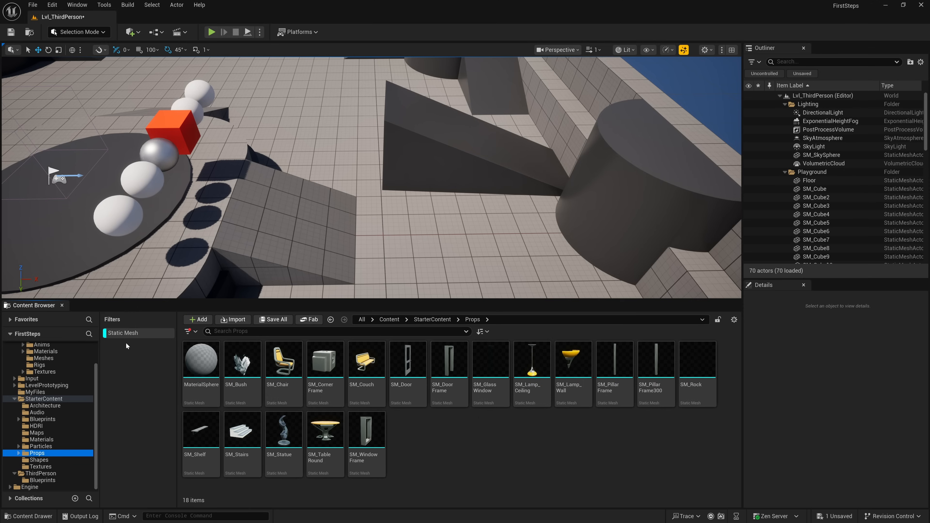
- Toggle the Static Mesh filter off and on, then remove it from the Content Browser's filter list
{"action": "left_click", "coordinate": [126, 333]}
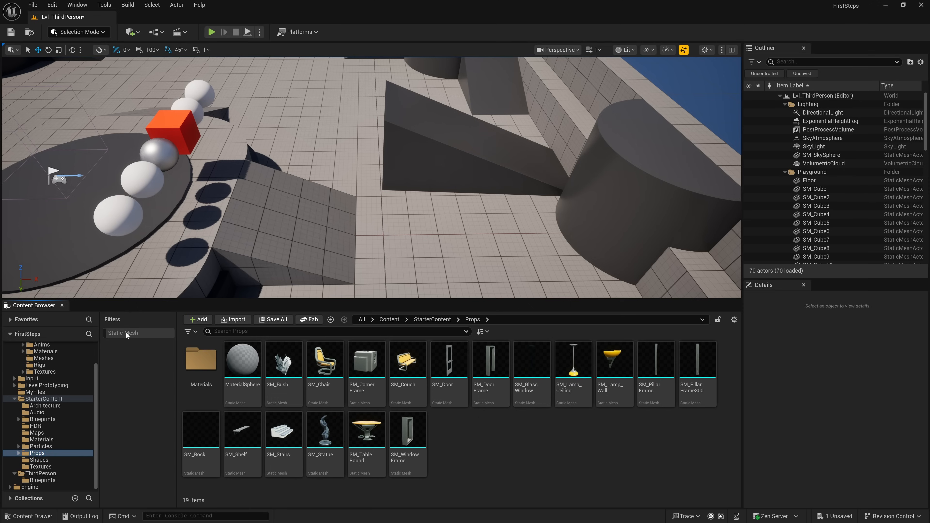
{"action": "left_click", "coordinate": [125, 333]}
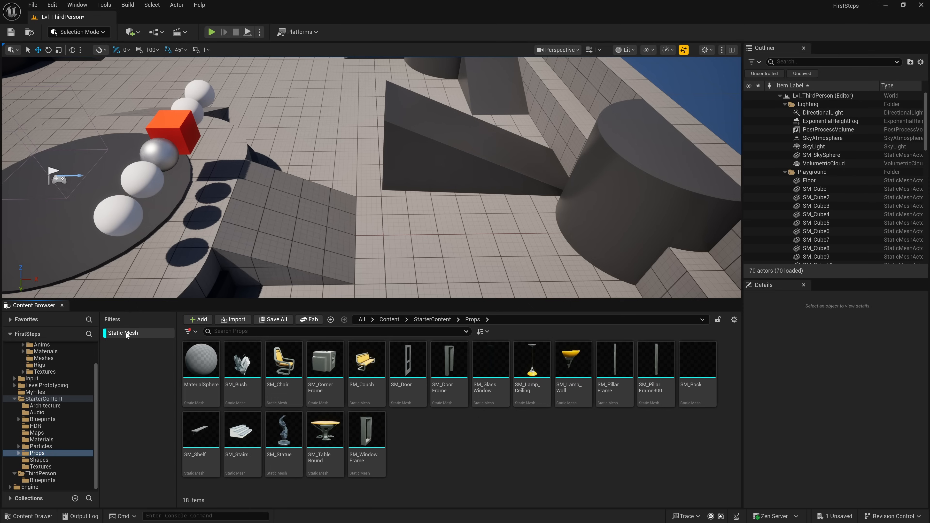
{"action": "left_click", "coordinate": [126, 333]}
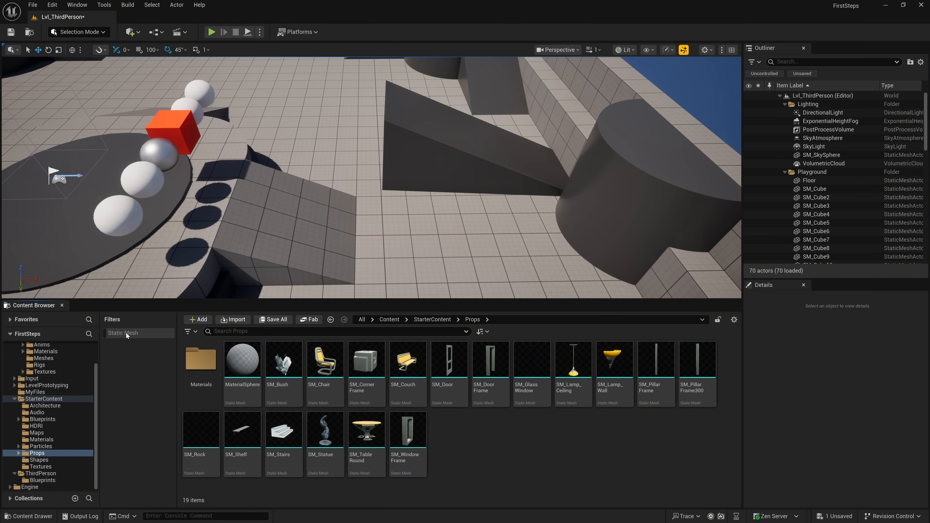
{"action": "left_click", "coordinate": [188, 333]}
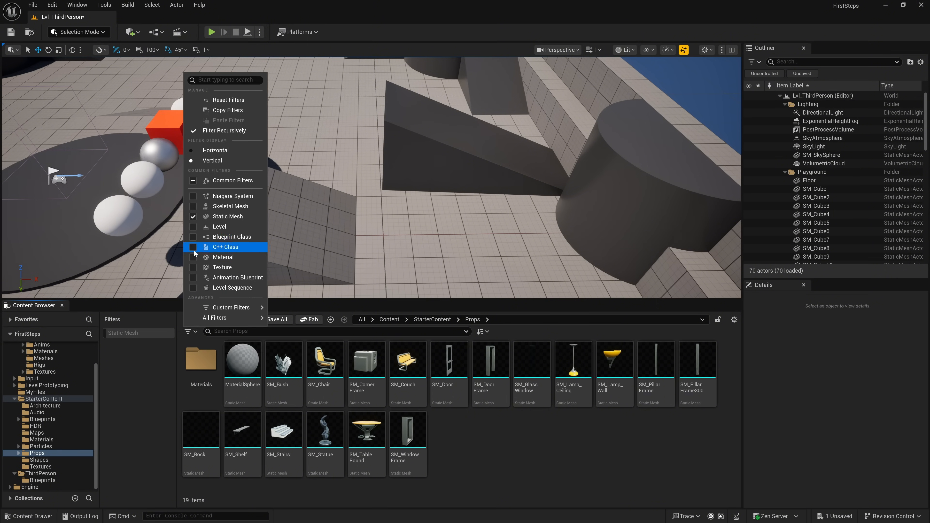
{"action": "left_click", "coordinate": [193, 217]}
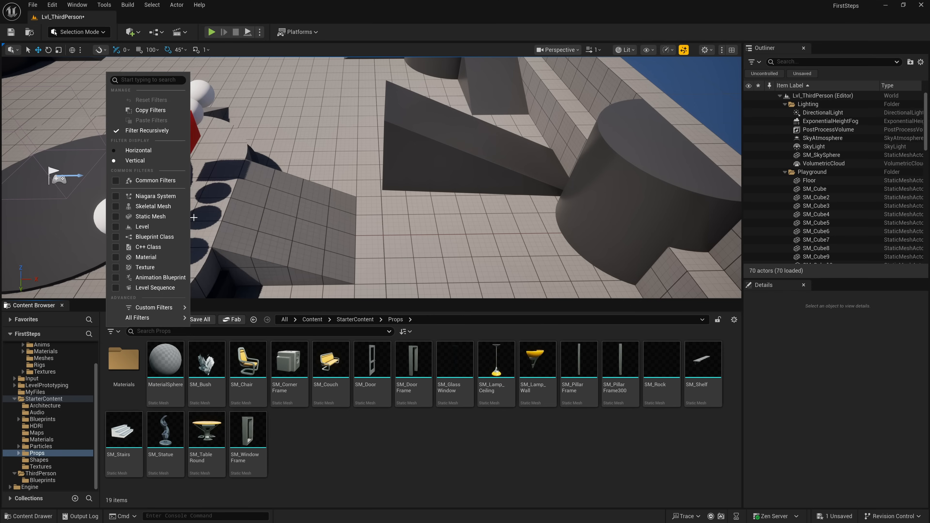
{"action": "left_click", "coordinate": [308, 453]}
- Place SM_Chair, SM_Couch and SM_Door from the Props folder close together on an open area of the level floor
{"action": "right_click_drag", "start_coordinate": [359, 227], "coordinate": [381, 280]}
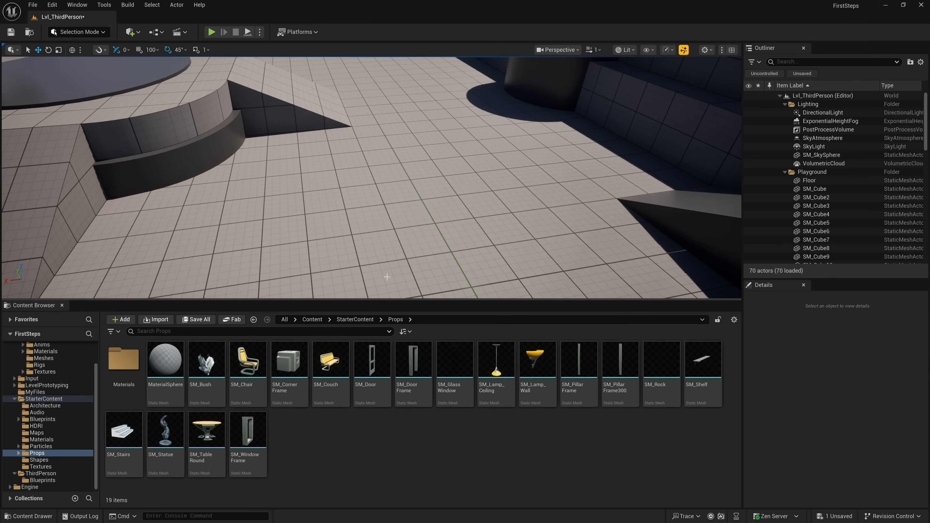
{"action": "left_click_drag", "start_coordinate": [248, 361], "coordinate": [394, 185]}
{"action": "right_click_drag", "start_coordinate": [393, 185], "coordinate": [366, 183]}
{"action": "left_click_drag", "start_coordinate": [330, 361], "coordinate": [440, 200]}
{"action": "left_click_drag", "start_coordinate": [372, 362], "coordinate": [300, 144]}
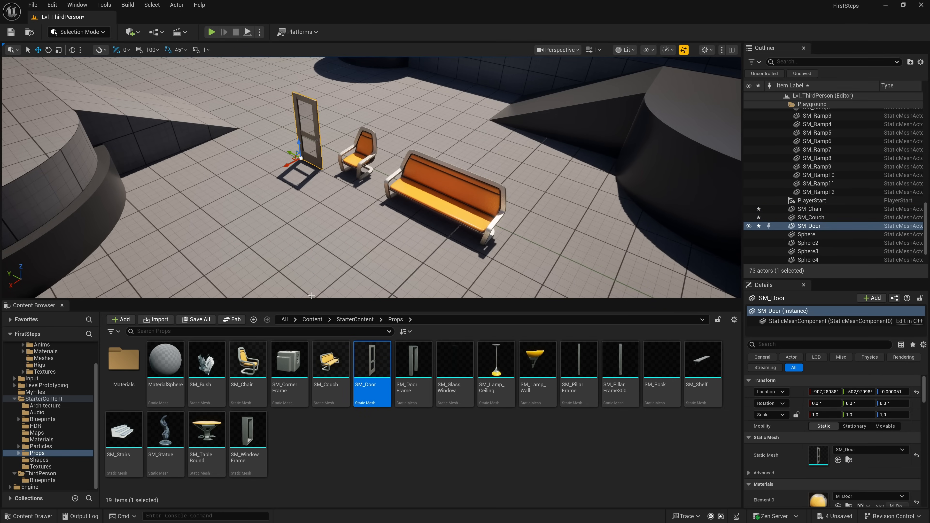
- Add SM_Bush and SM_TableRound near the placed furniture and set SM_Statue on top of the round table
{"action": "left_click_drag", "start_coordinate": [207, 361], "coordinate": [216, 184]}
{"action": "left_click_drag", "start_coordinate": [207, 434], "coordinate": [338, 240]}
{"action": "key", "text": "w"}
{"action": "right_click_drag", "start_coordinate": [325, 245], "coordinate": [393, 225]}
{"action": "left_click_drag", "start_coordinate": [167, 432], "coordinate": [413, 192]}
{"action": "right_click_drag", "start_coordinate": [413, 192], "coordinate": [363, 185]}
{"action": "key", "text": "s"}
{"action": "key", "text": "d"}
- Reduce the Content Browser's height slightly and save the level with all modified assets
{"action": "left_click_drag", "start_coordinate": [429, 300], "coordinate": [430, 314]}
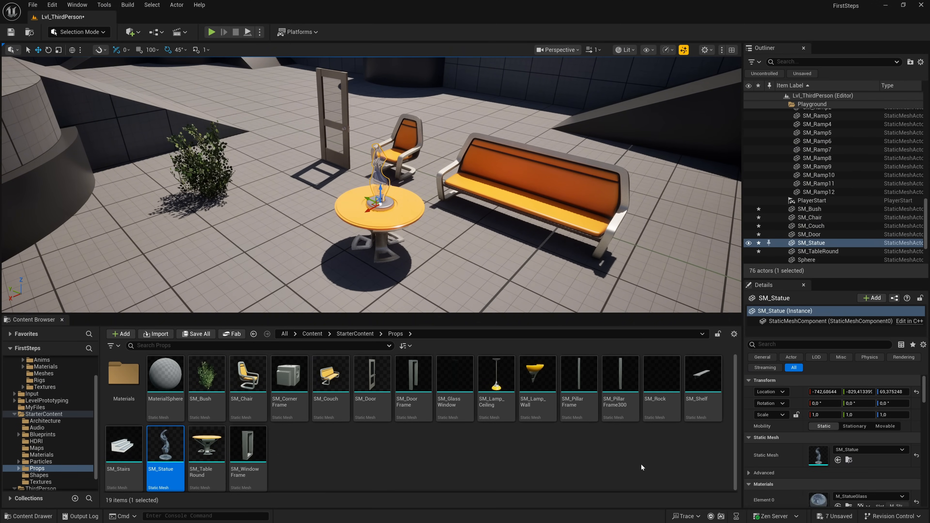
{"action": "left_click", "coordinate": [197, 334]}
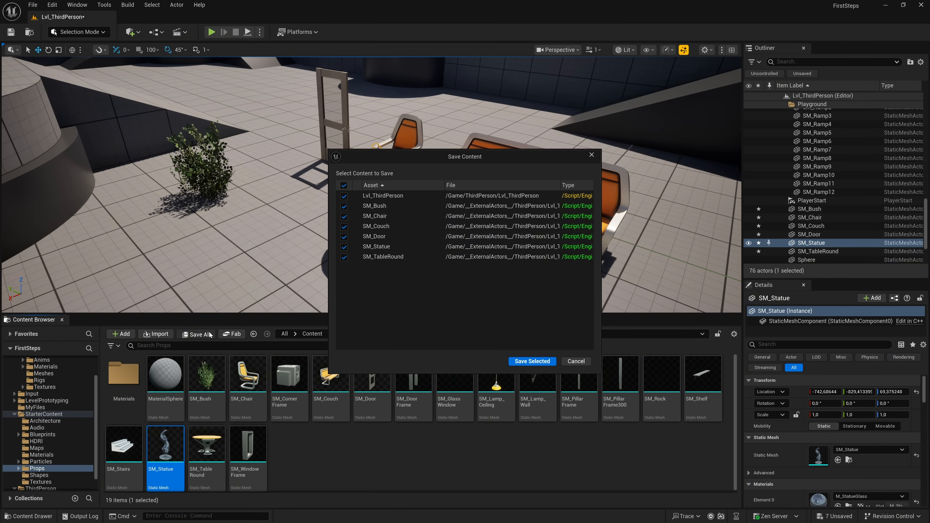
{"action": "left_click", "coordinate": [532, 362]}
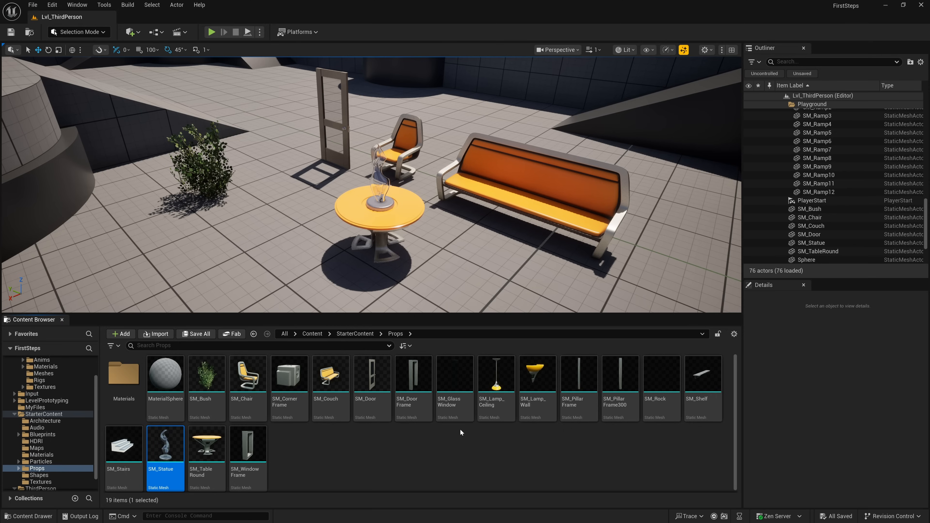
- Go up to the StarterContent folder through the path bar and reselect it from Content's subfolder list
{"action": "left_click", "coordinate": [359, 333]}
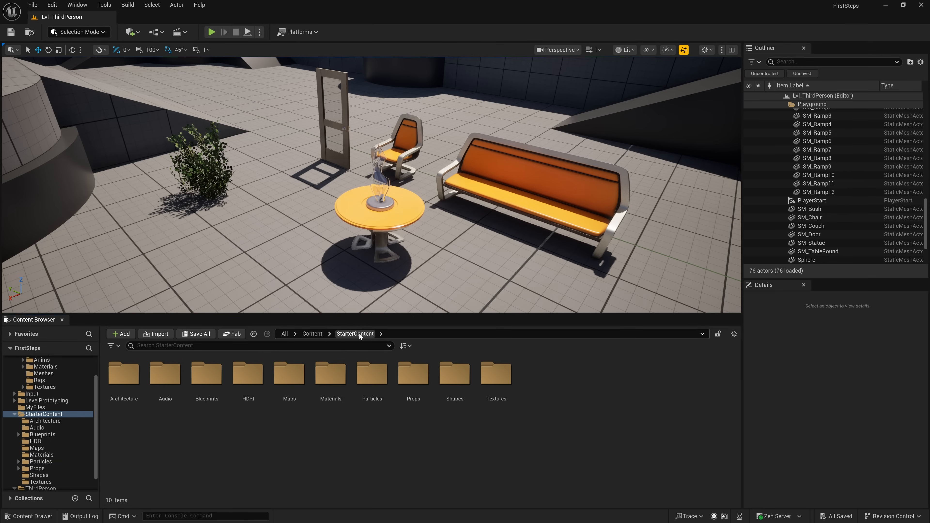
{"action": "left_click", "coordinate": [330, 333]}
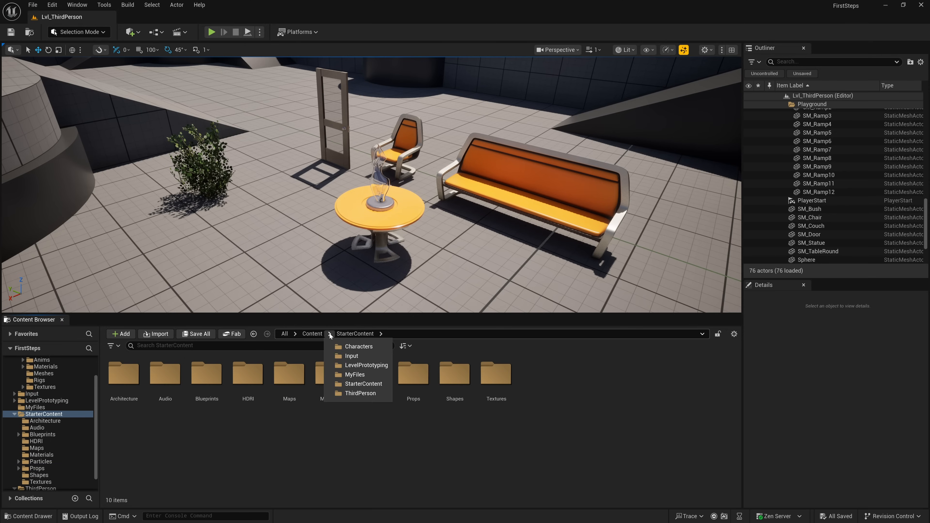
{"action": "left_click", "coordinate": [358, 385]}
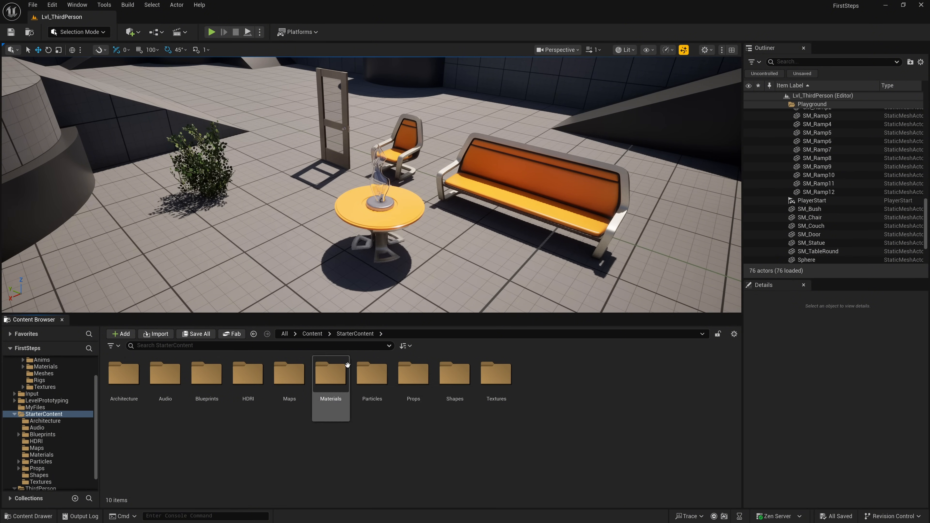
- Open the Characters/Mannequins/Meshes folder and place two SKM_Quinn_Simple characters, one by the round table and one near the bush
{"action": "left_click", "coordinate": [330, 334]}
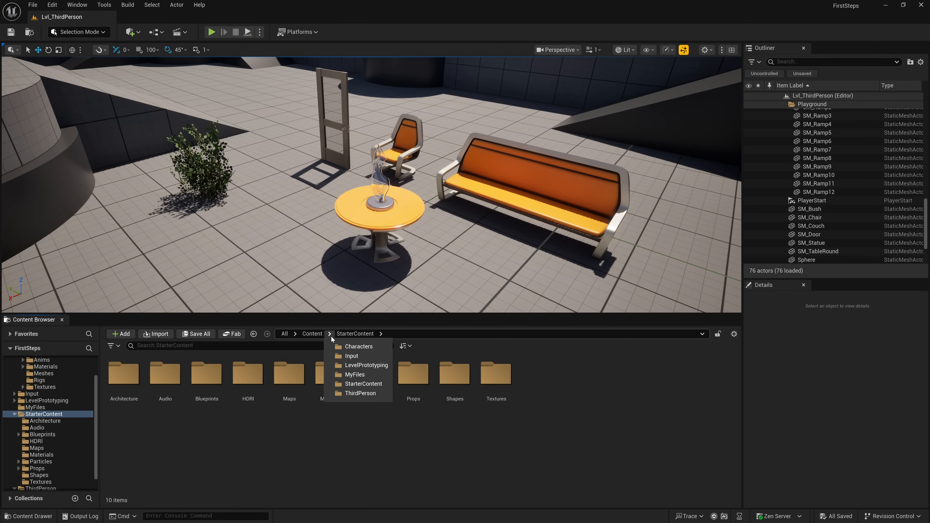
{"action": "left_click", "coordinate": [352, 348]}
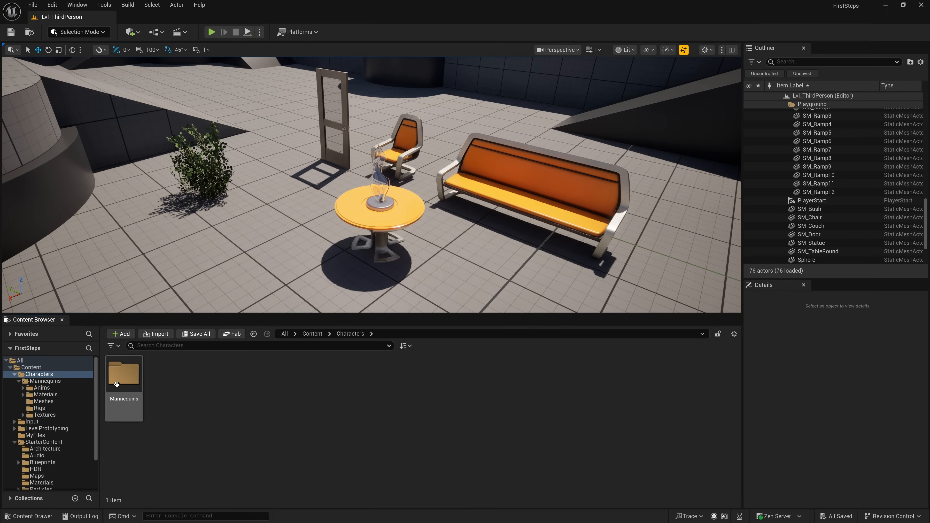
{"action": "double_click", "coordinate": [124, 377]}
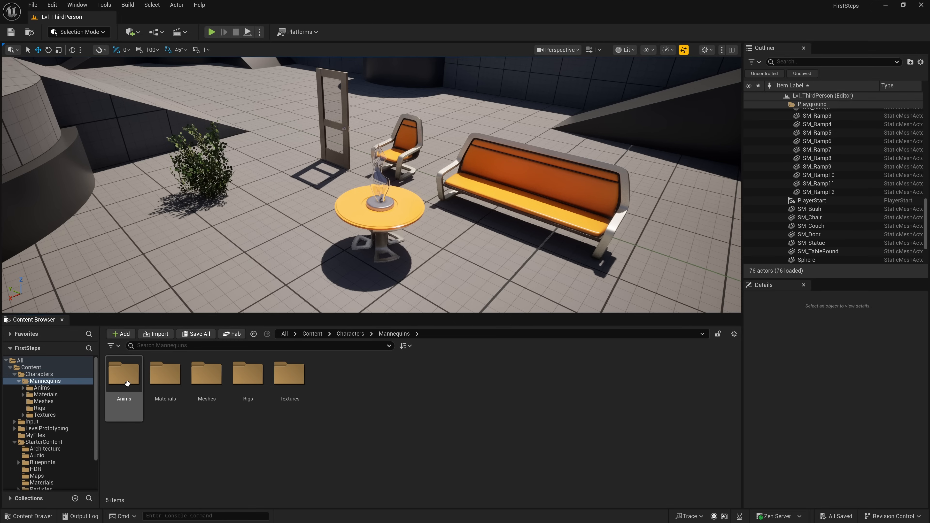
{"action": "double_click", "coordinate": [193, 408]}
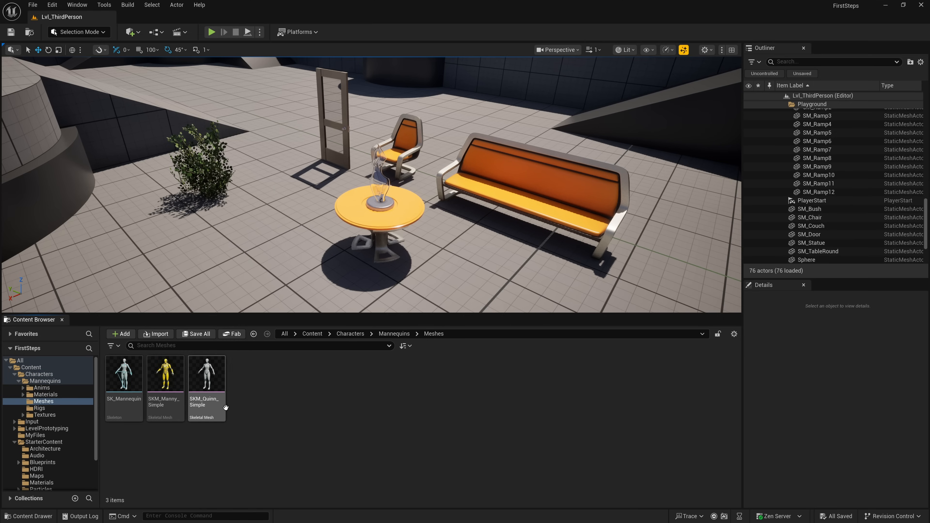
{"action": "left_click_drag", "start_coordinate": [207, 381], "coordinate": [468, 288]}
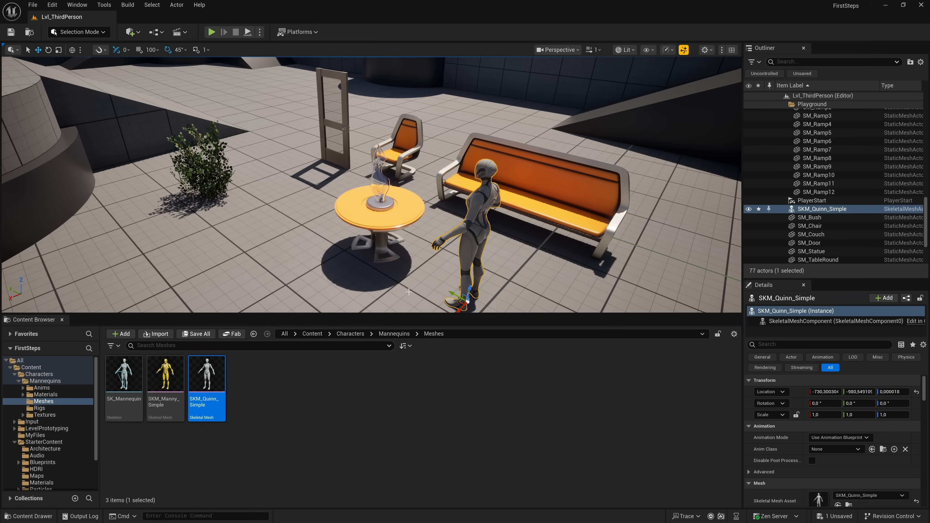
{"action": "left_click_drag", "start_coordinate": [218, 371], "coordinate": [160, 283]}
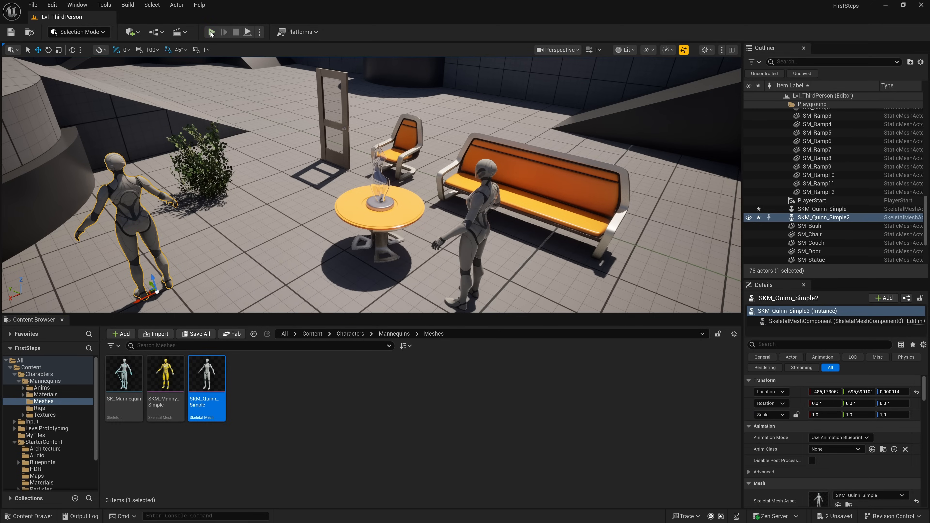
- Play the level, run the character around the placed props and mannequins, then stop playing and close the Message Log
{"action": "left_click", "coordinate": [212, 32]}
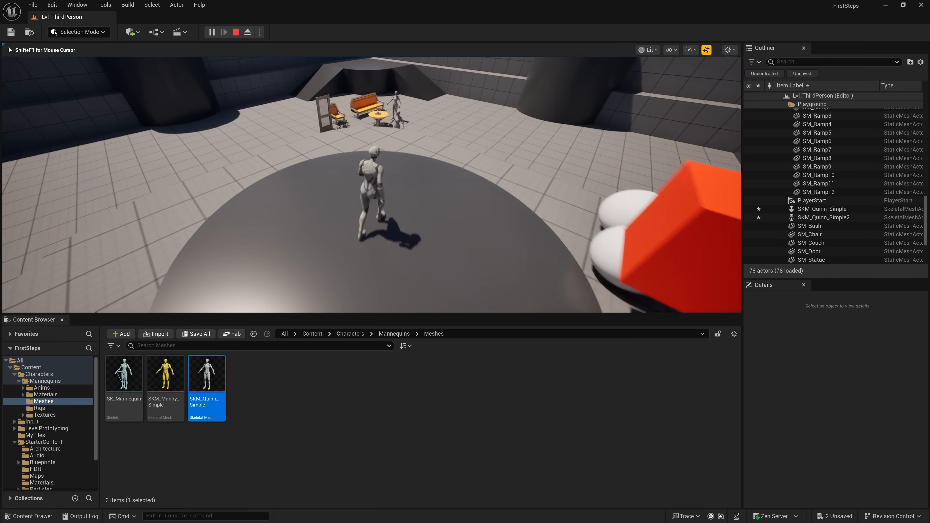
{"action": "key", "text": "w"}
{"action": "key", "text": "w"}
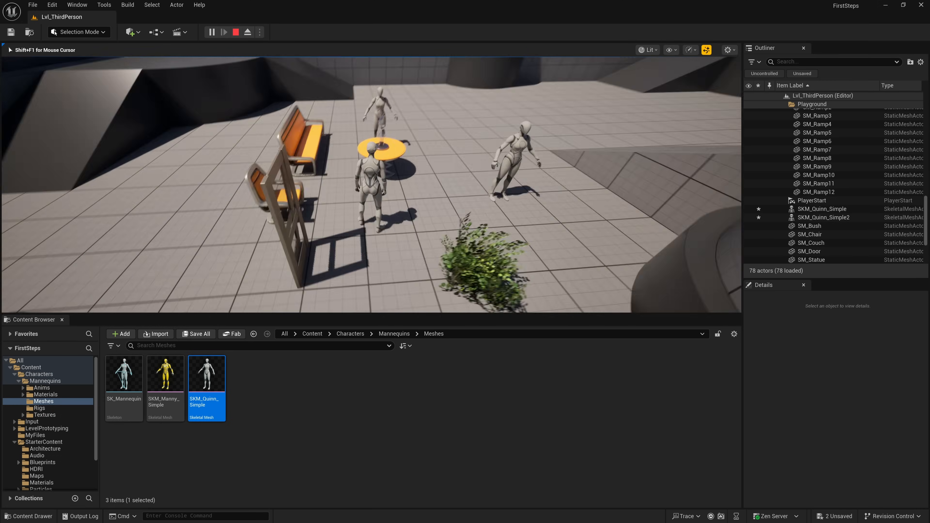
{"action": "key", "text": "s"}
{"action": "key", "text": "d"}
{"action": "key", "text": "w"}
{"action": "key", "text": "w"}
{"action": "key", "text": "d"}
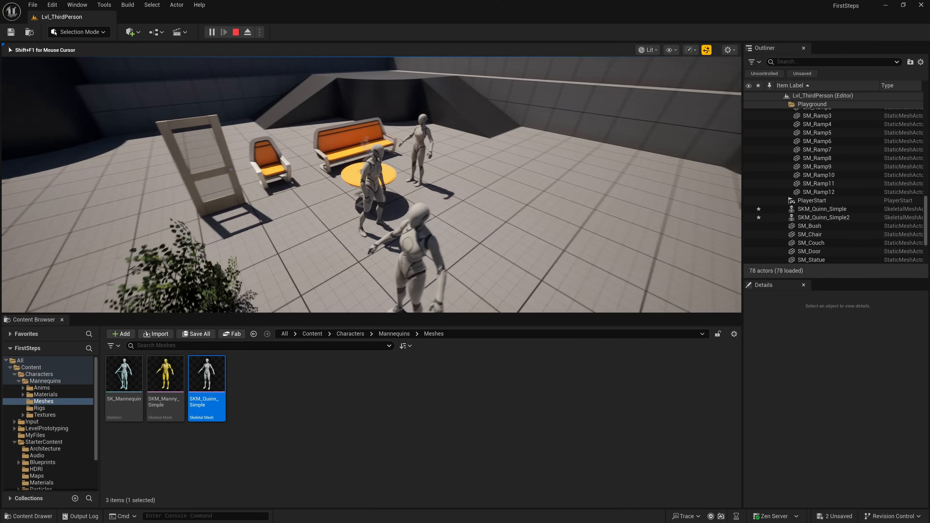
{"action": "key", "text": "w"}
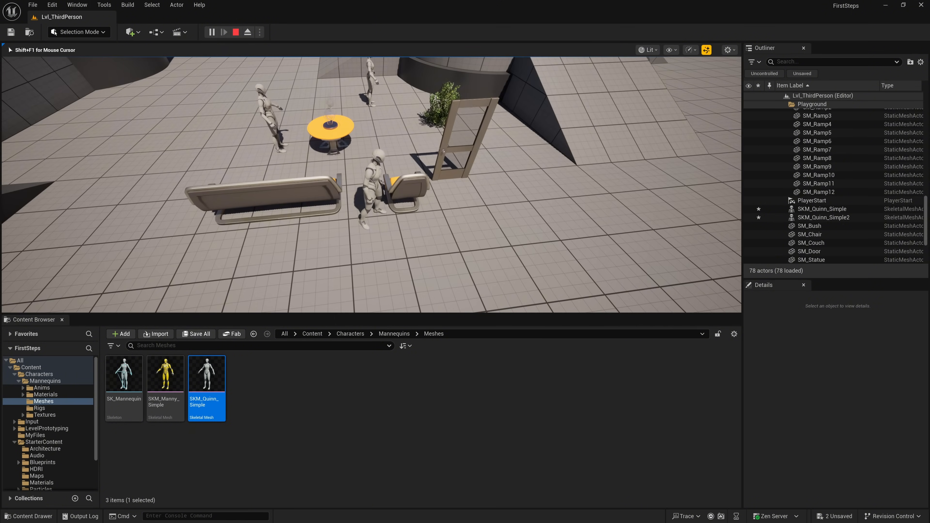
{"action": "key", "text": "w"}
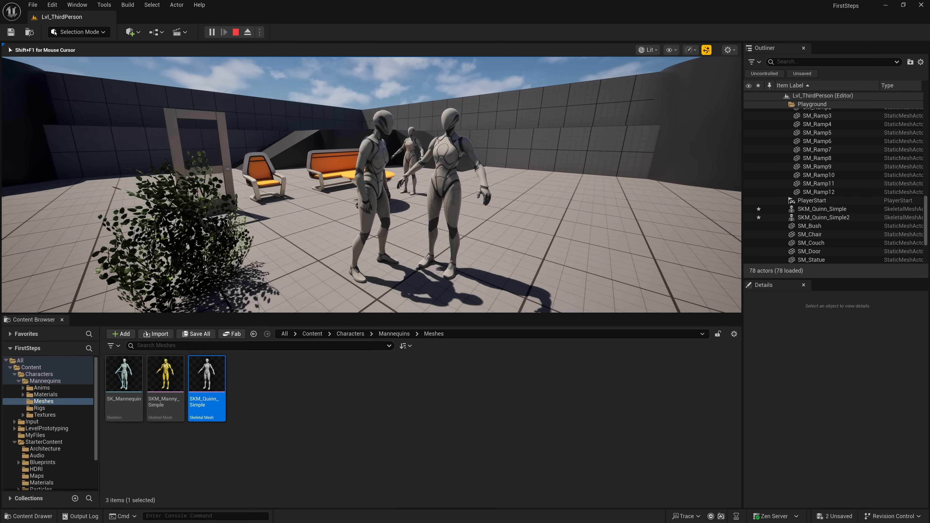
{"action": "key", "text": "Escape"}
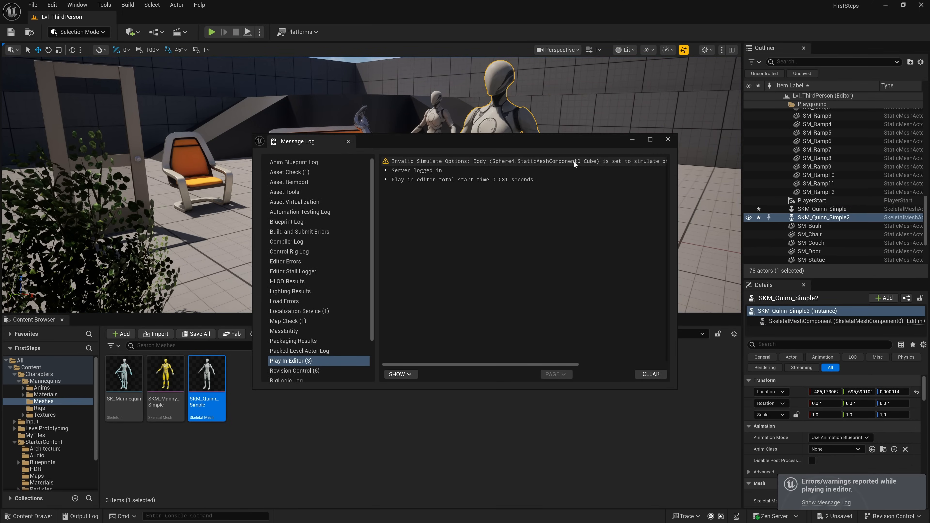
{"action": "left_click", "coordinate": [668, 139]}
- Select the red cube in the row of spheres and set its Collision Preset to PhysicsActor
{"action": "right_click_drag", "start_coordinate": [599, 157], "coordinate": [377, 195]}
{"action": "left_click", "coordinate": [393, 179]}
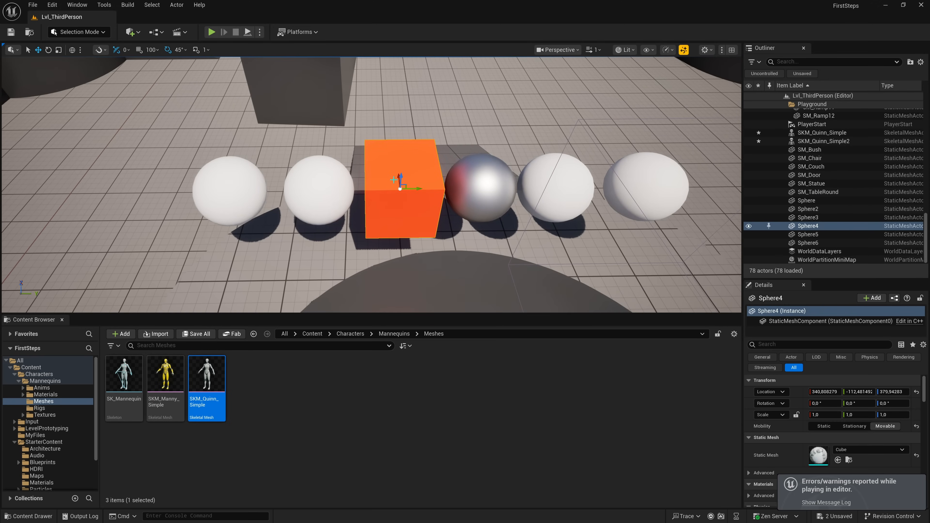
{"action": "scroll", "coordinate": [844, 443], "scroll_direction": "down", "scroll_amount": 5}
{"action": "scroll", "coordinate": [844, 443], "scroll_direction": "down", "scroll_amount": 5}
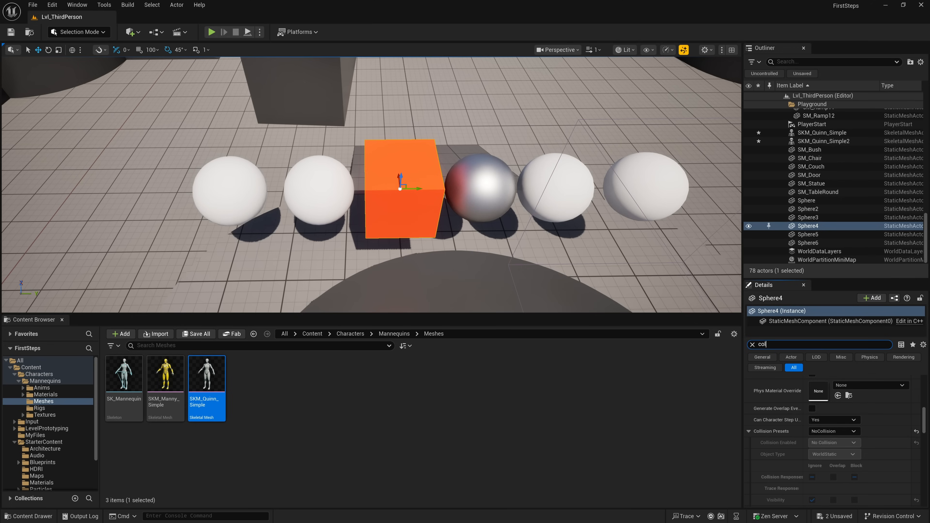
{"action": "scroll", "coordinate": [845, 443], "scroll_direction": "down", "scroll_amount": 5}
{"action": "type", "text": "isio"}
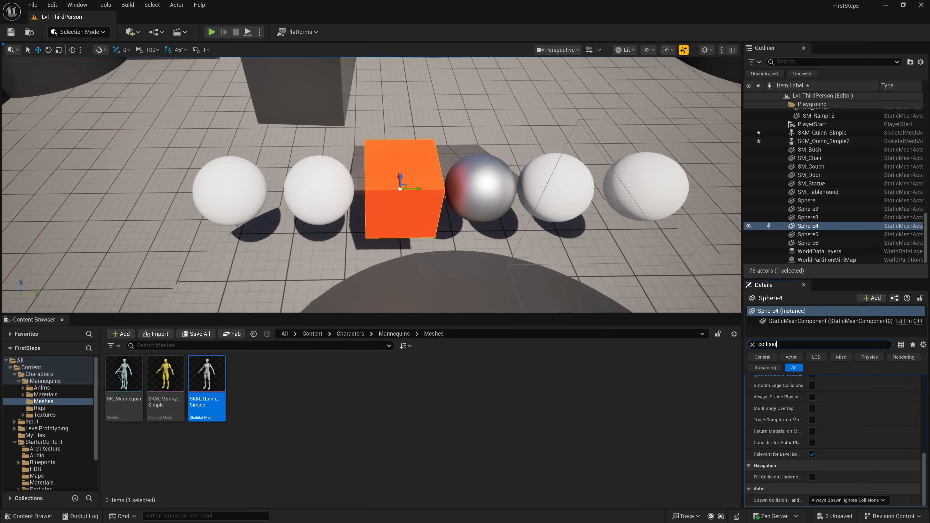
{"action": "type", "text": "n"}
{"action": "left_click", "coordinate": [832, 451]}
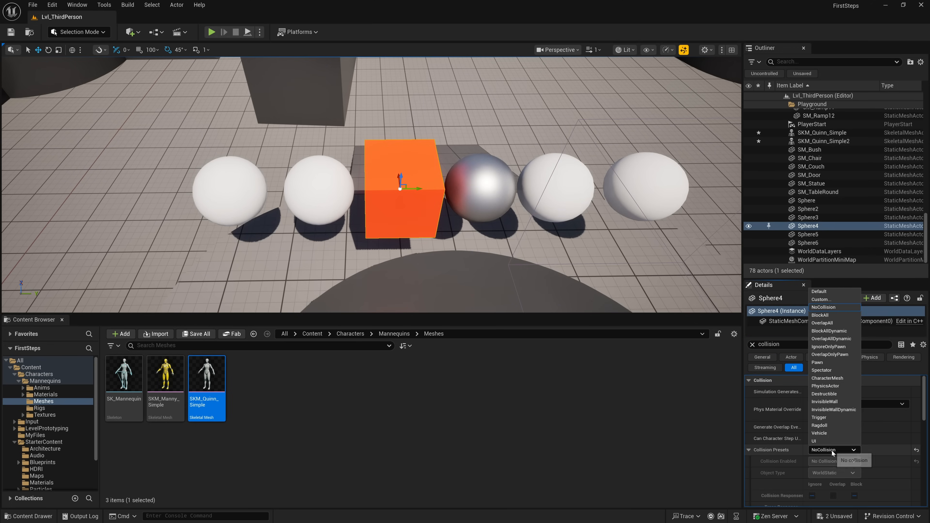
{"action": "left_click", "coordinate": [828, 386]}
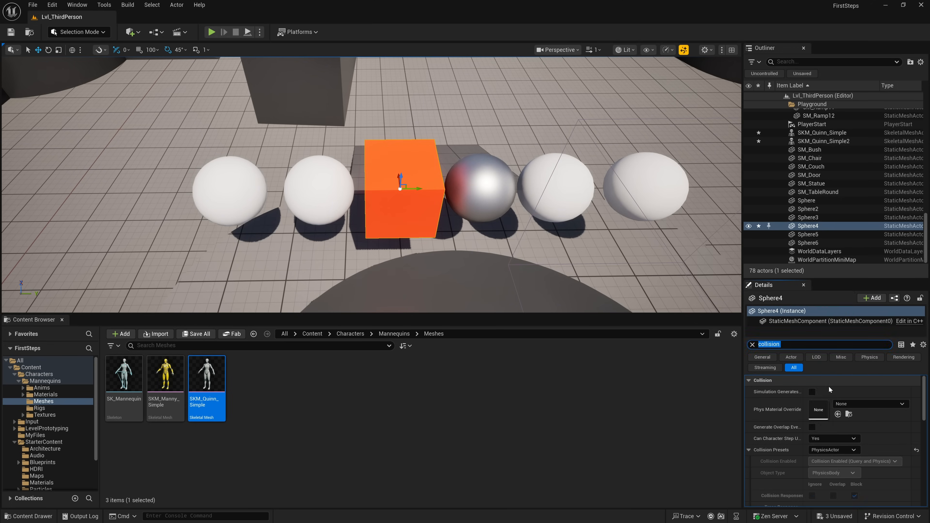
- Play the level to test the cube's collision setting, stop playing, and view the placed props and mannequins
{"action": "left_click", "coordinate": [212, 32]}
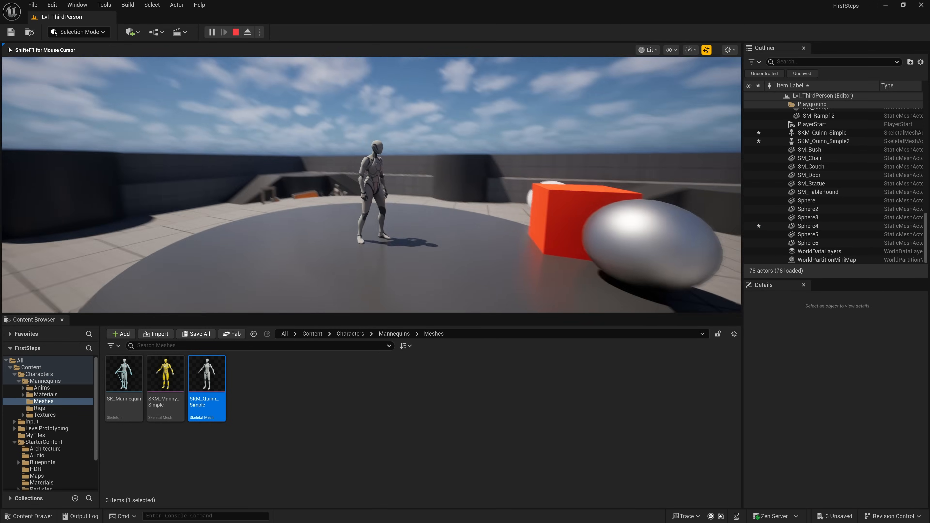
{"action": "key", "text": "Escape"}
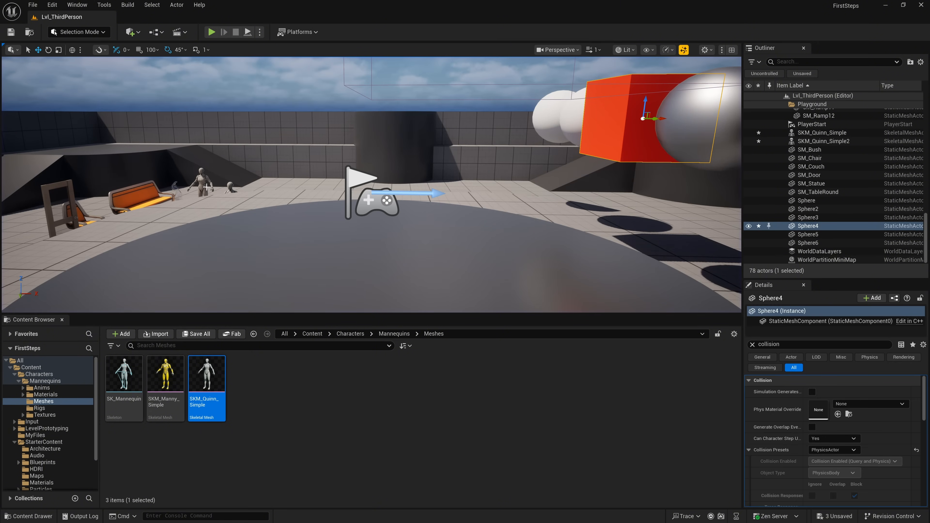
{"action": "right_click_drag", "start_coordinate": [308, 223], "coordinate": [309, 223]}
{"action": "key", "text": "w"}
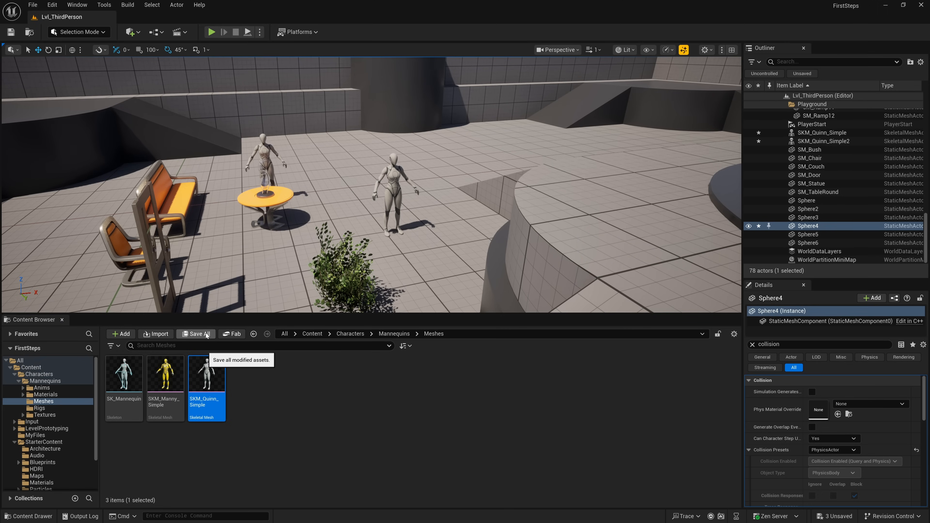
- Open the StarterMap level from StarterContent/Maps, saving the modified actors, and make the viewport slightly taller
{"action": "left_click", "coordinate": [53, 442]}
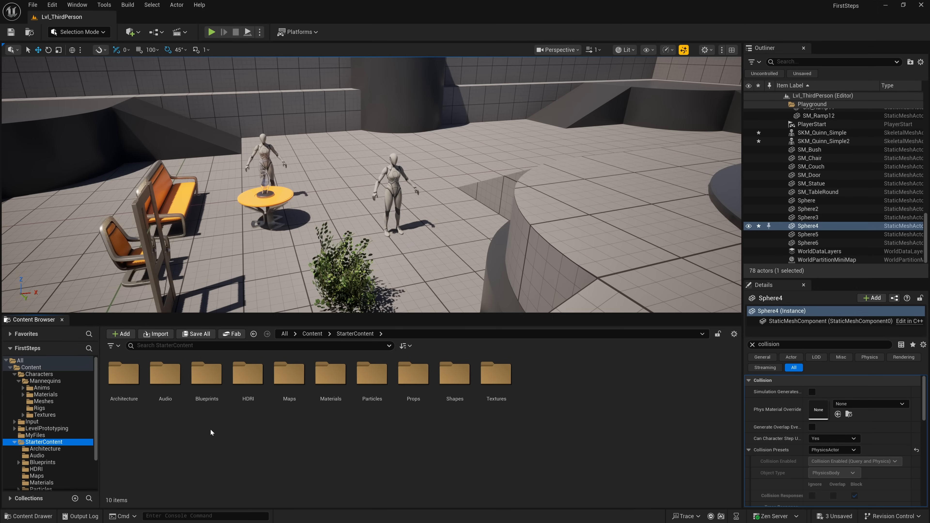
{"action": "double_click", "coordinate": [289, 373]}
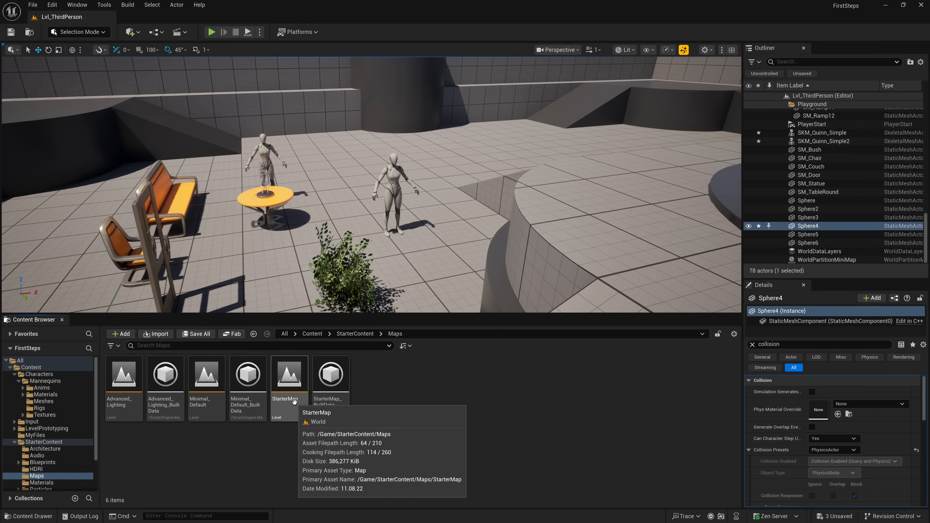
{"action": "double_click", "coordinate": [295, 402]}
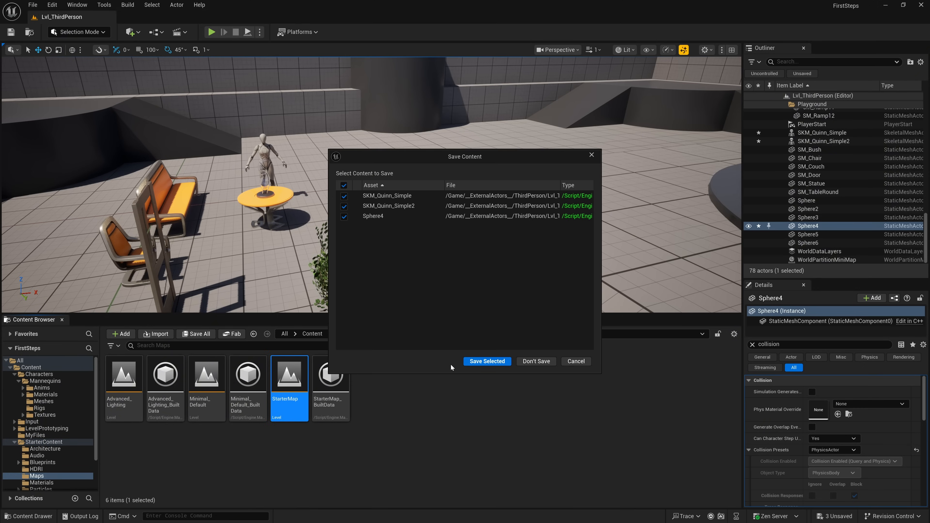
{"action": "left_click", "coordinate": [483, 362]}
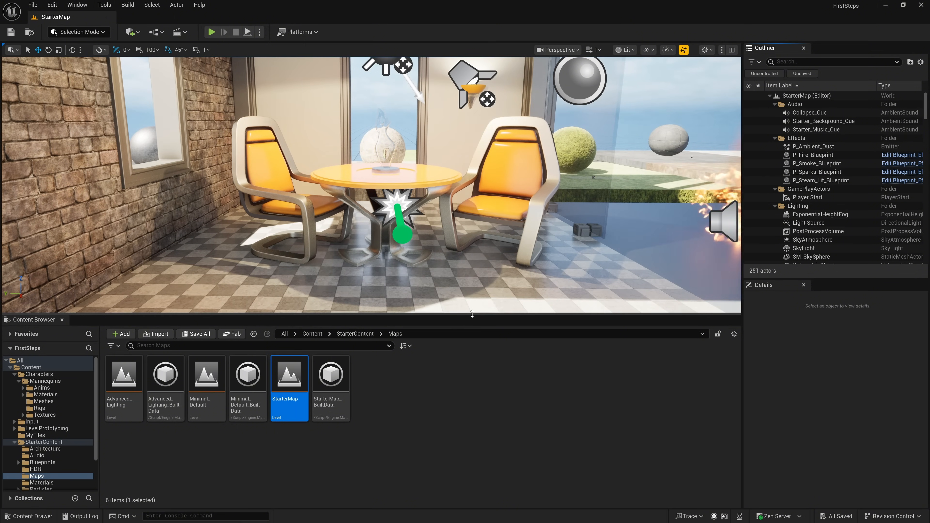
{"action": "left_click_drag", "start_coordinate": [472, 314], "coordinate": [473, 355]}
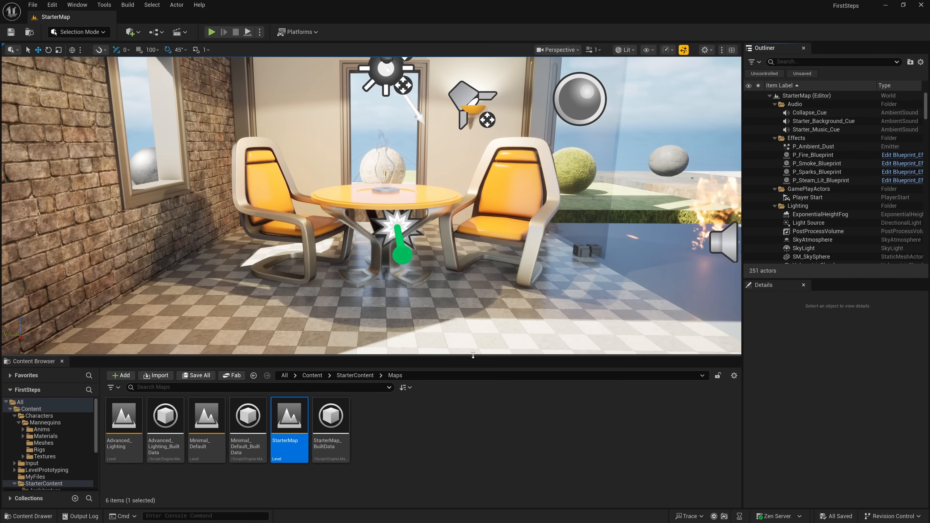
- Play StarterMap and run and jump the character across the material platforms to the Walnut area
{"action": "left_click", "coordinate": [212, 32]}
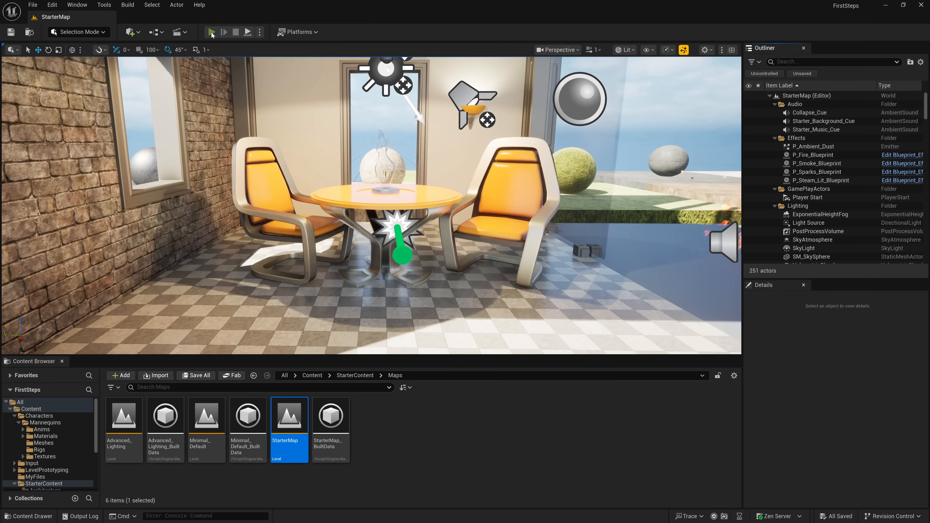
{"action": "key", "text": "w"}
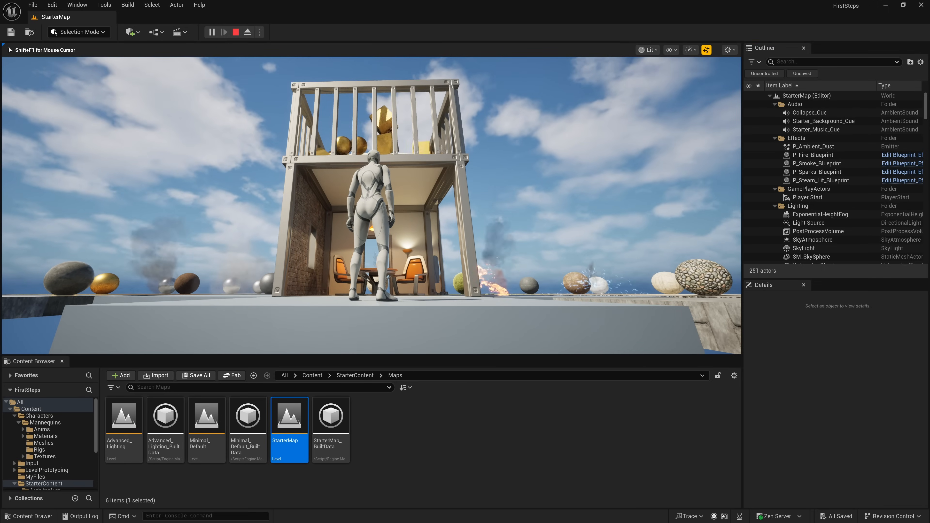
{"action": "key", "text": "w"}
{"action": "key", "text": "space"}
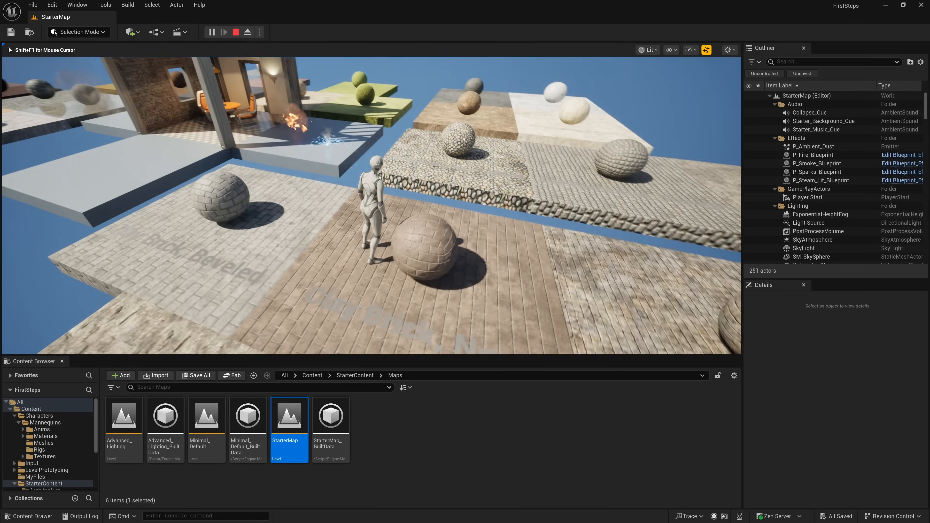
{"action": "key", "text": "w"}
{"action": "key", "text": "space"}
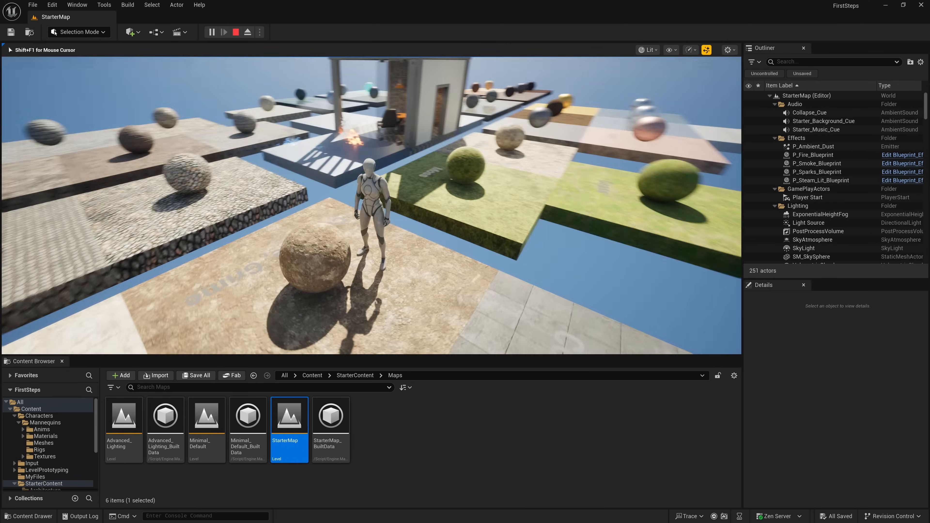
{"action": "key", "text": "w"}
{"action": "key", "text": "space"}
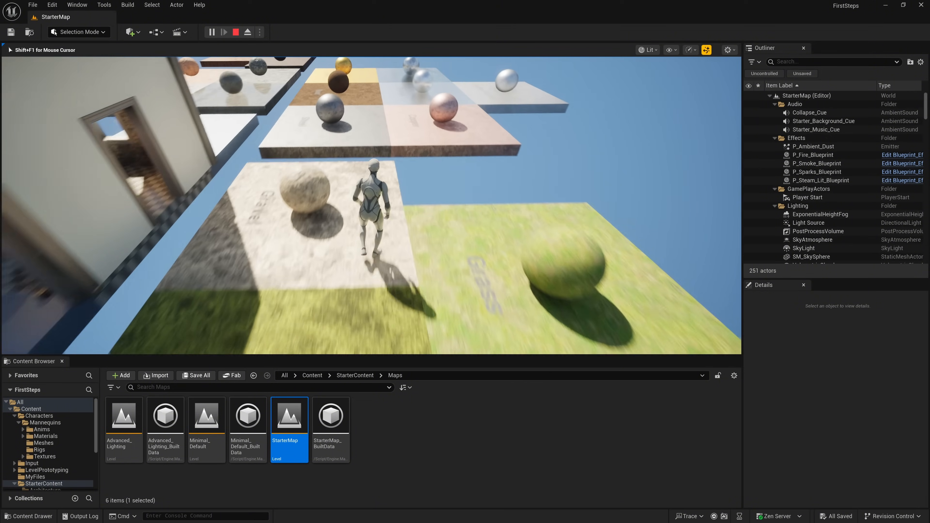
{"action": "key", "text": "w"}
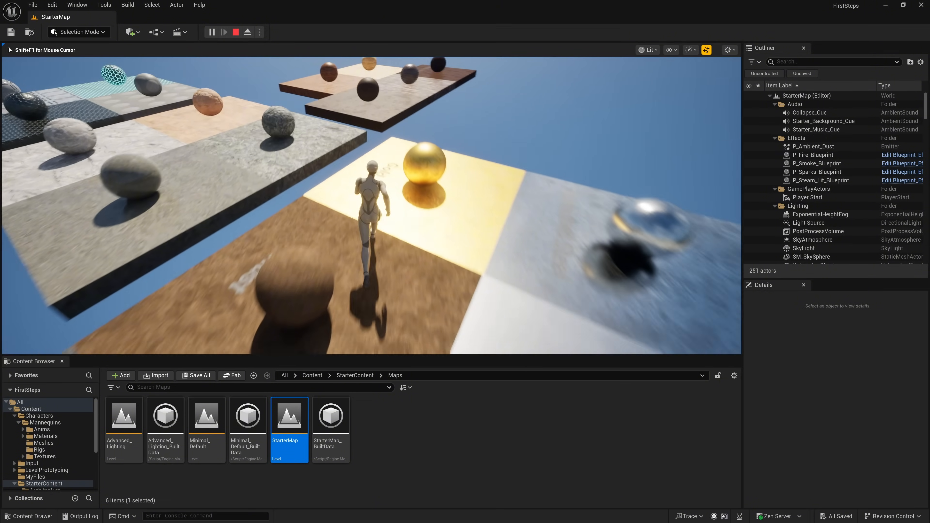
{"action": "key", "text": "w"}
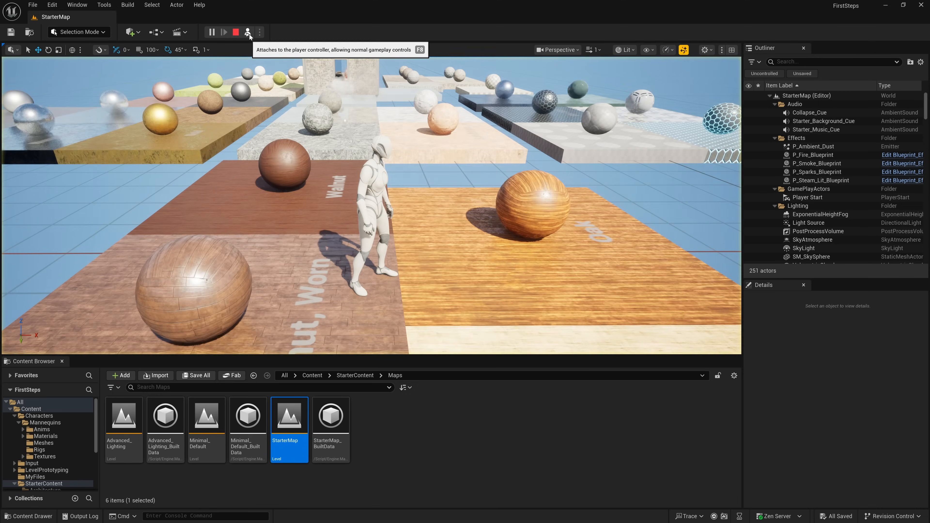
- Eject from the character during play, fly to the railed rooftop, and select one of the gold spheres
{"action": "left_click", "coordinate": [248, 33]}
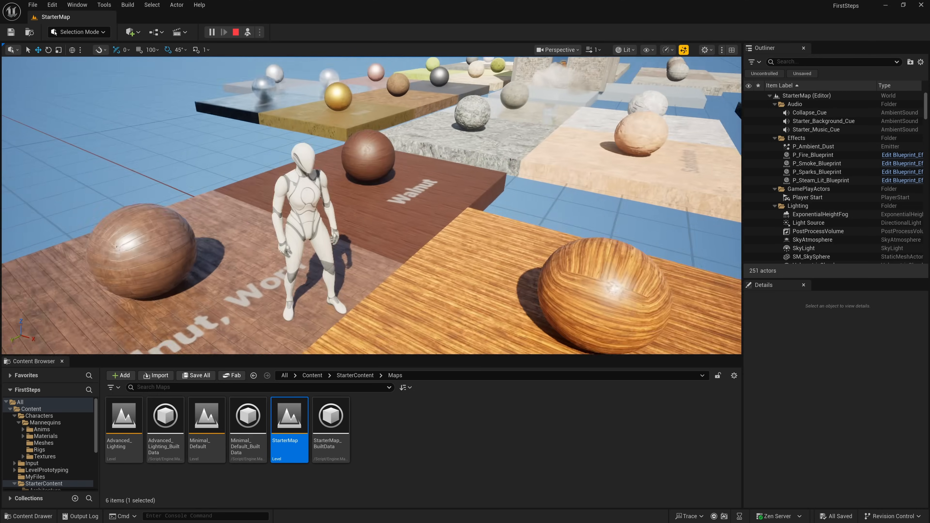
{"action": "right_click_drag", "start_coordinate": [372, 205], "coordinate": [205, 261]}
{"action": "key", "text": "w"}
{"action": "key", "text": "w"}
{"action": "key", "text": "s"}
{"action": "key", "text": "w"}
{"action": "right_click_drag", "start_coordinate": [473, 213], "coordinate": [431, 211]}
{"action": "key", "text": "d"}
{"action": "left_click", "coordinate": [367, 200]}
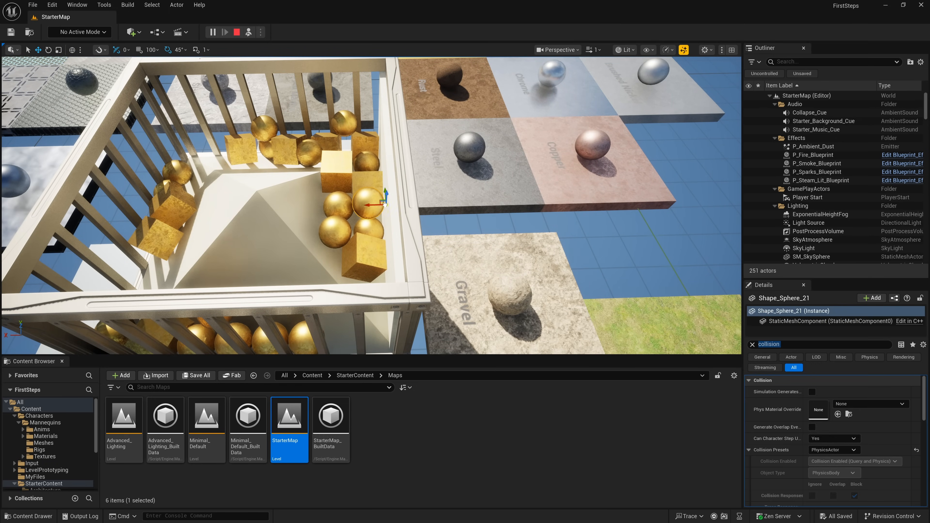
- Move the selected gold sphere out over the railing, look below the building, and move another gold sphere within the enclosure
{"action": "left_click_drag", "start_coordinate": [439, 79], "coordinate": [557, 184]}
{"action": "right_click_drag", "start_coordinate": [556, 185], "coordinate": [530, 219]}
{"action": "key", "text": "d"}
{"action": "key", "text": "a"}
{"action": "right_click_drag", "start_coordinate": [370, 228], "coordinate": [385, 238]}
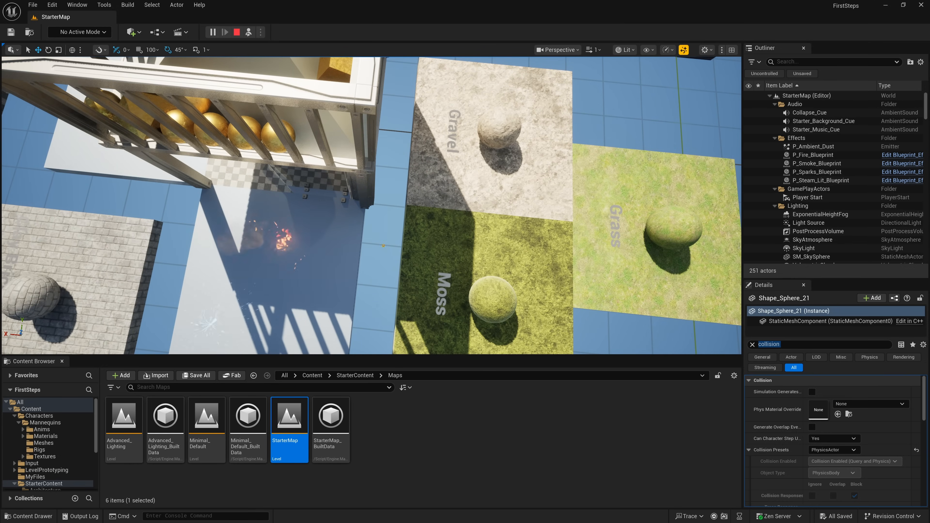
{"action": "right_click_drag", "start_coordinate": [546, 242], "coordinate": [509, 179]}
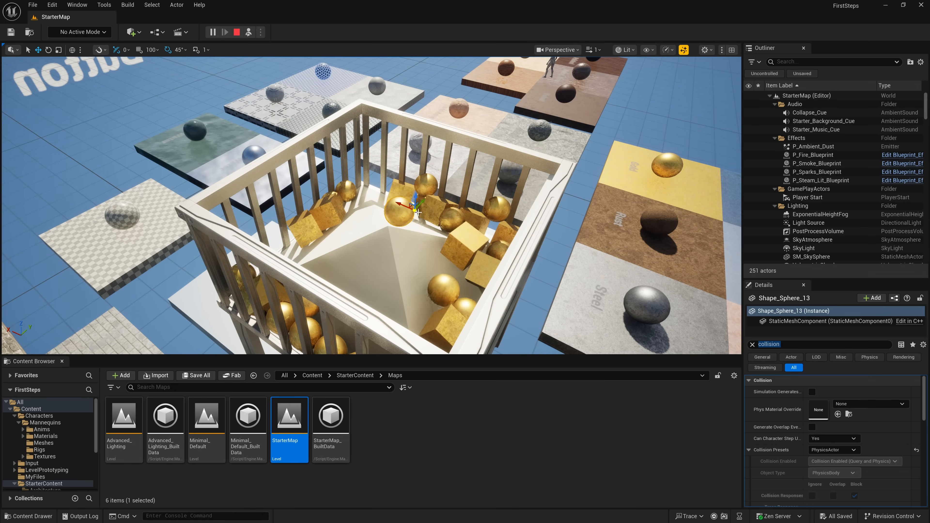
- Move a third gold sphere out of the rooftop enclosure and drop it at the edge of the Steel platform
{"action": "left_click", "coordinate": [447, 278]}
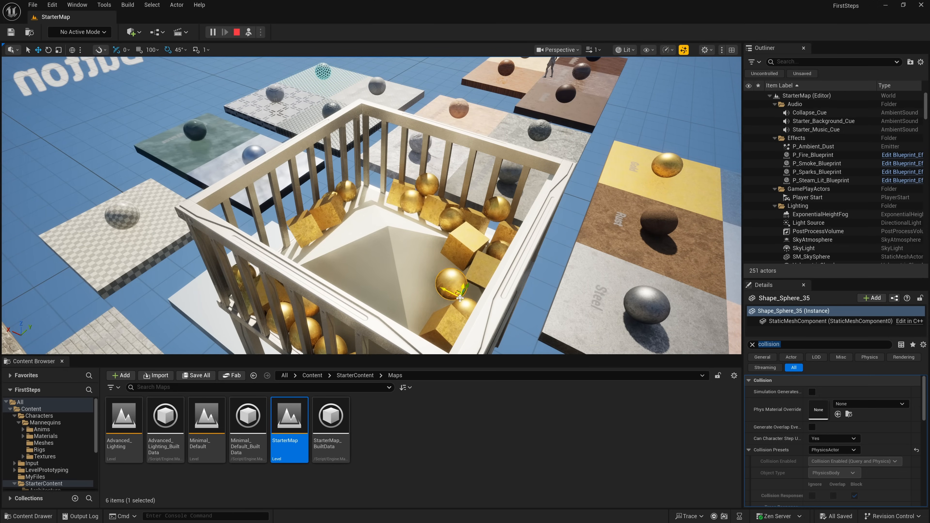
{"action": "left_click_drag", "start_coordinate": [460, 296], "coordinate": [728, 159]}
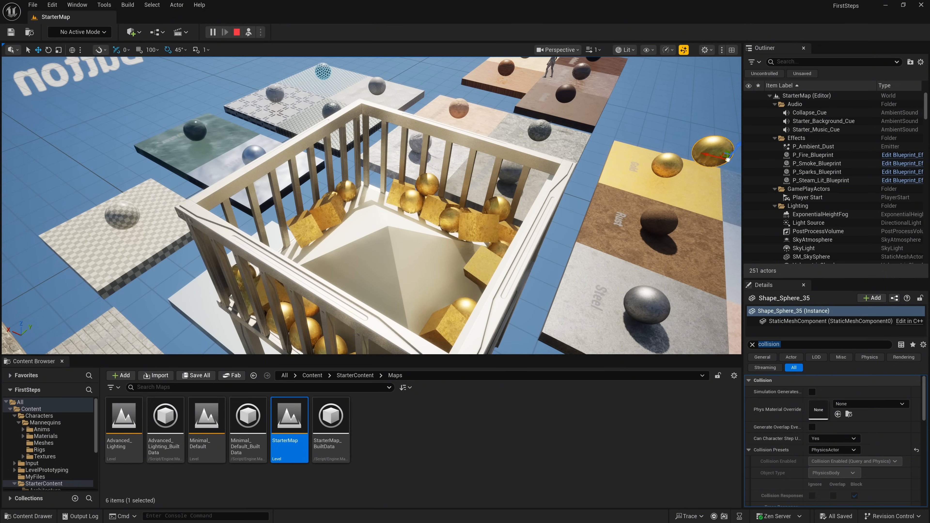
{"action": "right_click_drag", "start_coordinate": [727, 158], "coordinate": [754, 201]}
{"action": "key", "text": "w"}
{"action": "right_click_drag", "start_coordinate": [389, 205], "coordinate": [377, 157]}
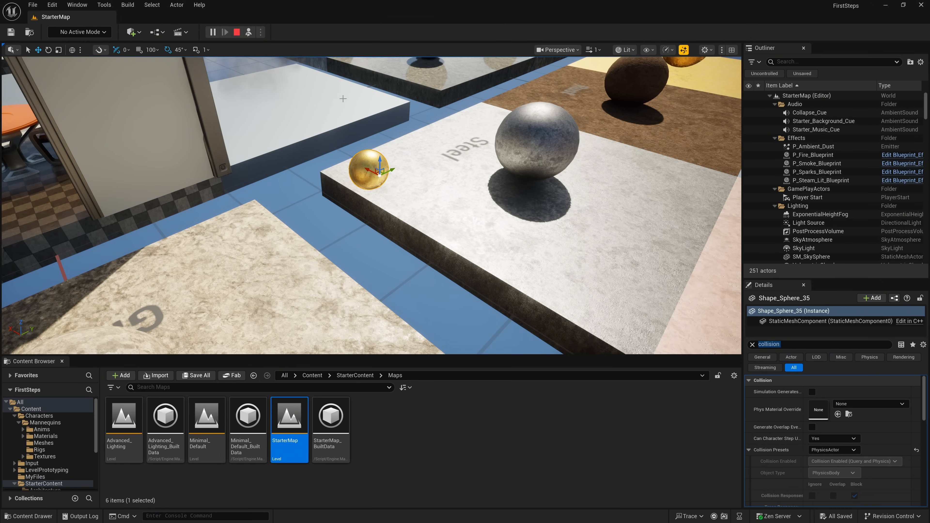
- Possess the character again, run it to the gold sphere on the Steel platform, and stop playing
{"action": "key", "text": "F8"}
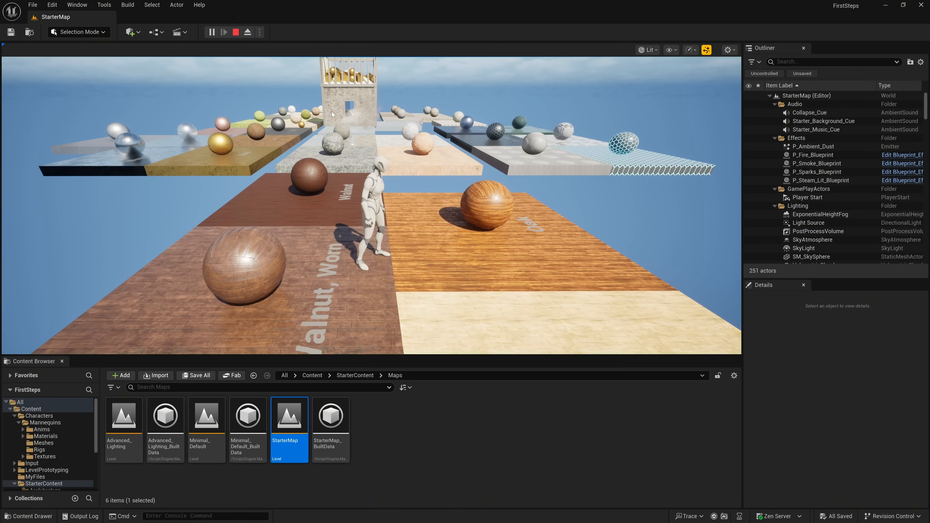
{"action": "key", "text": "w"}
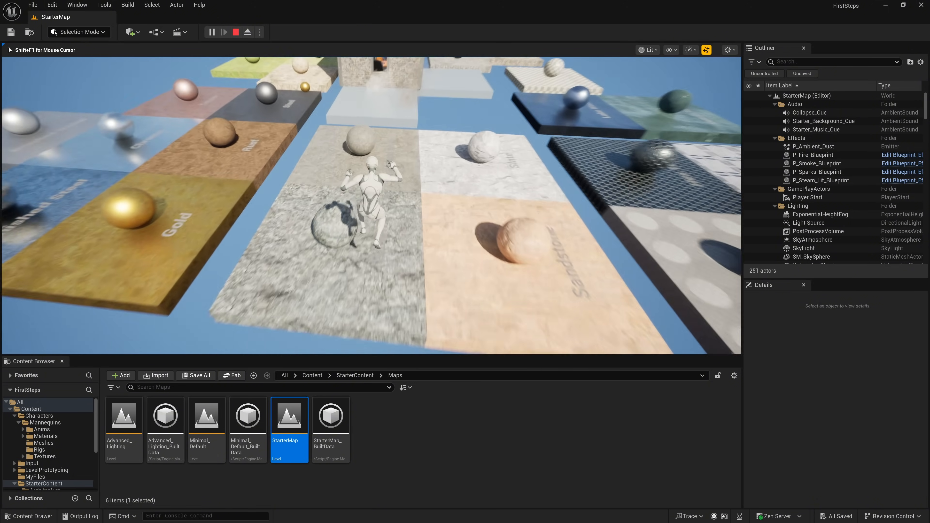
{"action": "key", "text": "space"}
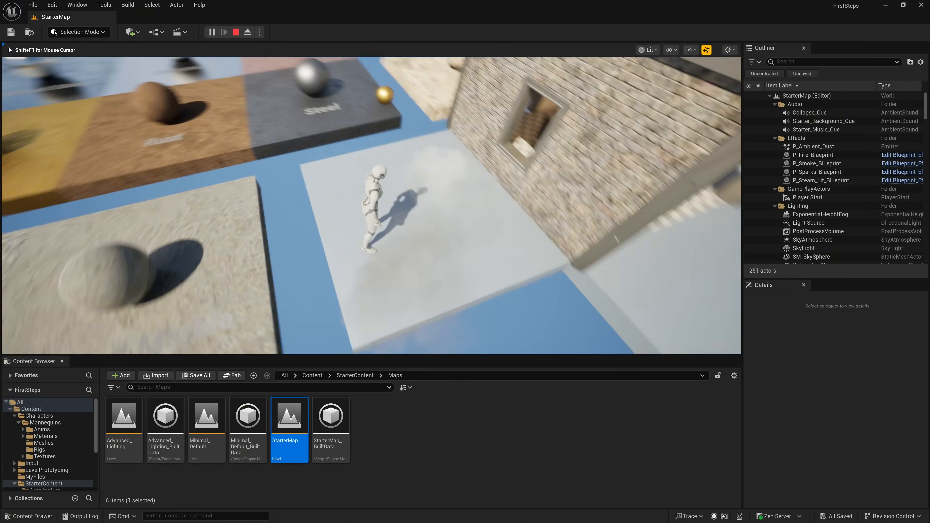
{"action": "key", "text": "w"}
{"action": "key", "text": "space"}
{"action": "key", "text": "w"}
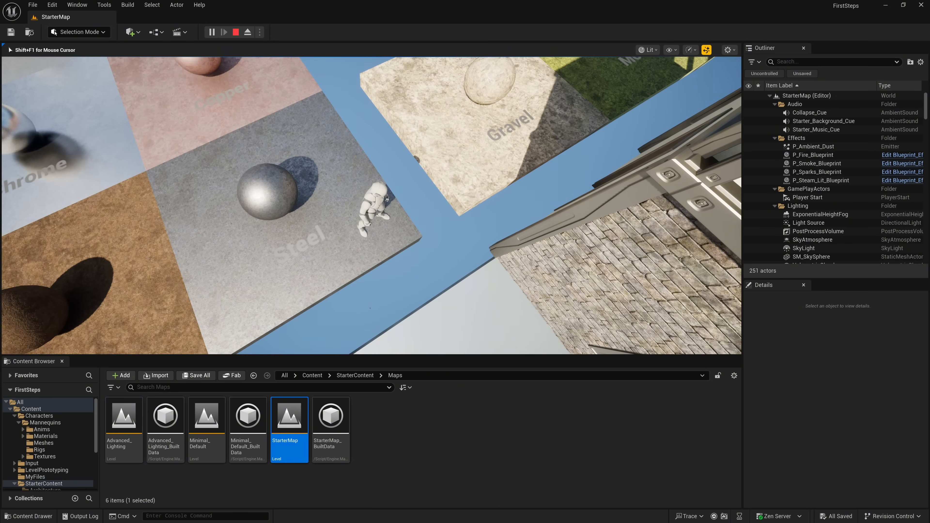
{"action": "key", "text": "Escape"}
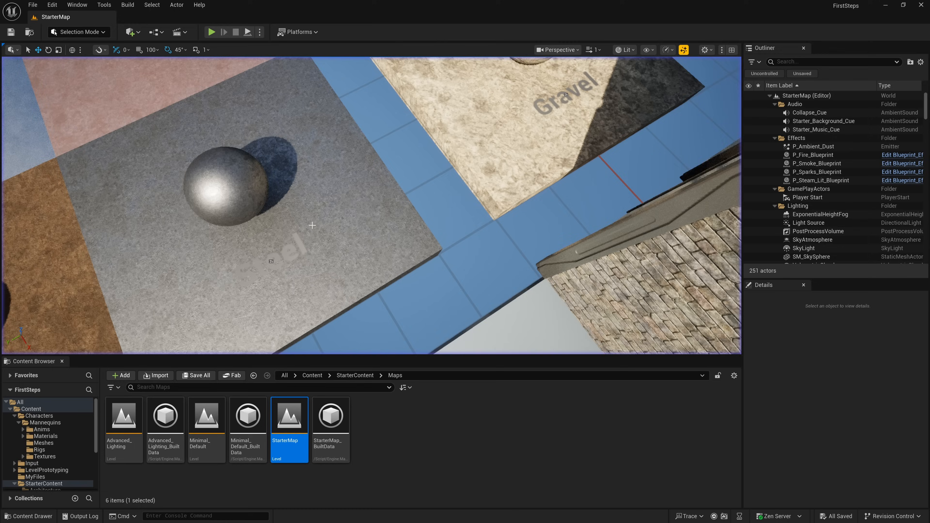
- View the building with its original gold shapes above it, and reopen the recent level Lvl_ThirdPerson
{"action": "right_click_drag", "start_coordinate": [371, 205], "coordinate": [513, 125]}
{"action": "key", "text": "a"}
{"action": "right_click_drag", "start_coordinate": [257, 205], "coordinate": [348, 206]}
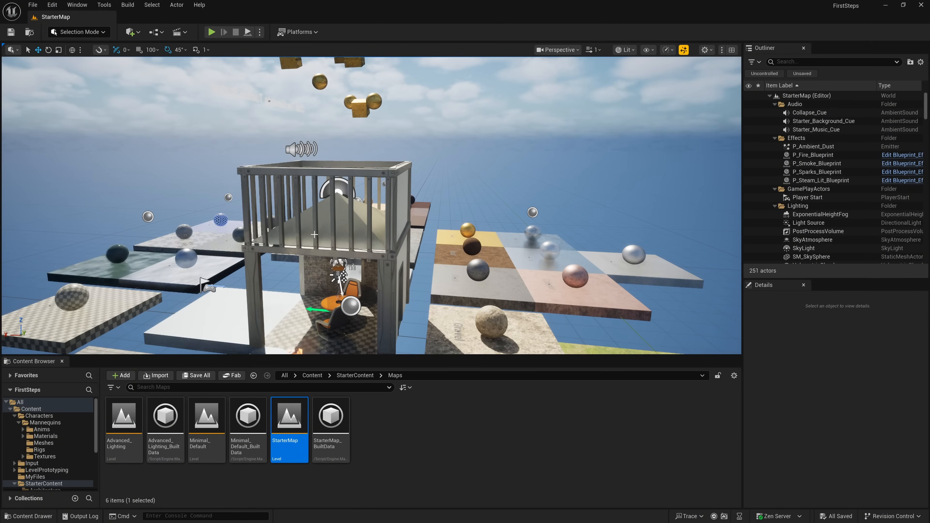
{"action": "left_click", "coordinate": [32, 5]}
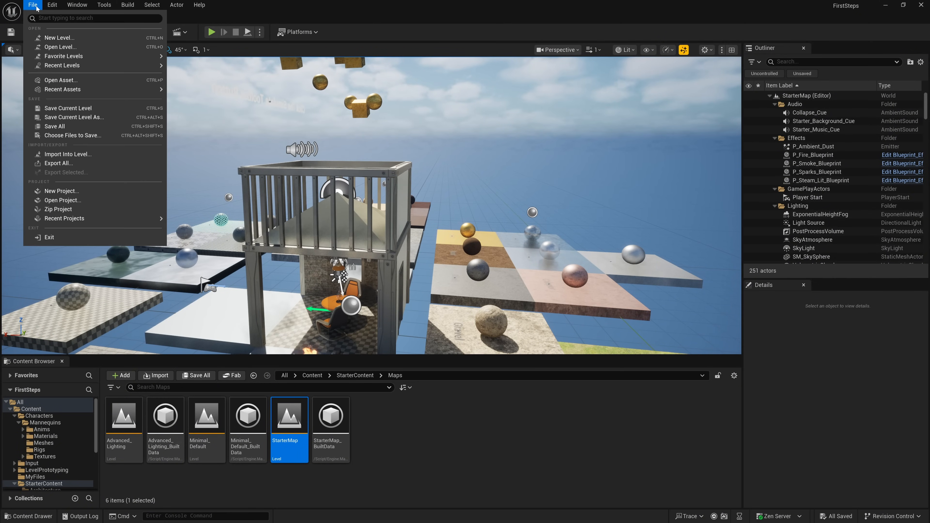
{"action": "mouse_move", "coordinate": [128, 65]}
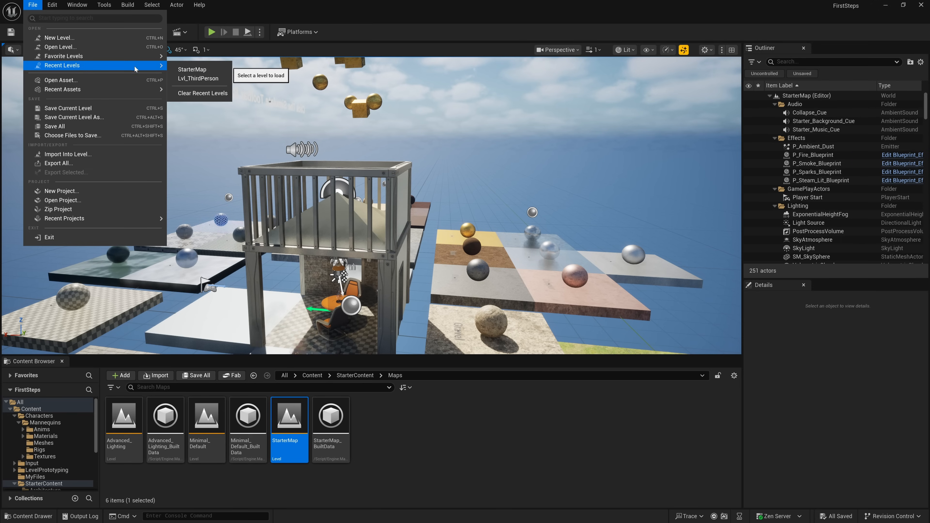
{"action": "left_click", "coordinate": [198, 79]}
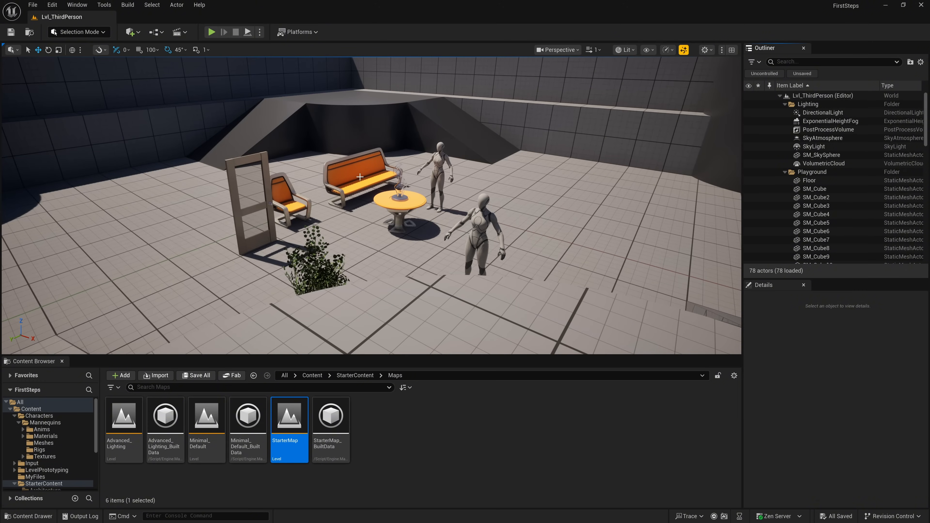
- Lock the docked Content Browser, browse to the current level's asset in the Content Drawer, and hide the drawer
{"action": "left_click", "coordinate": [718, 376]}
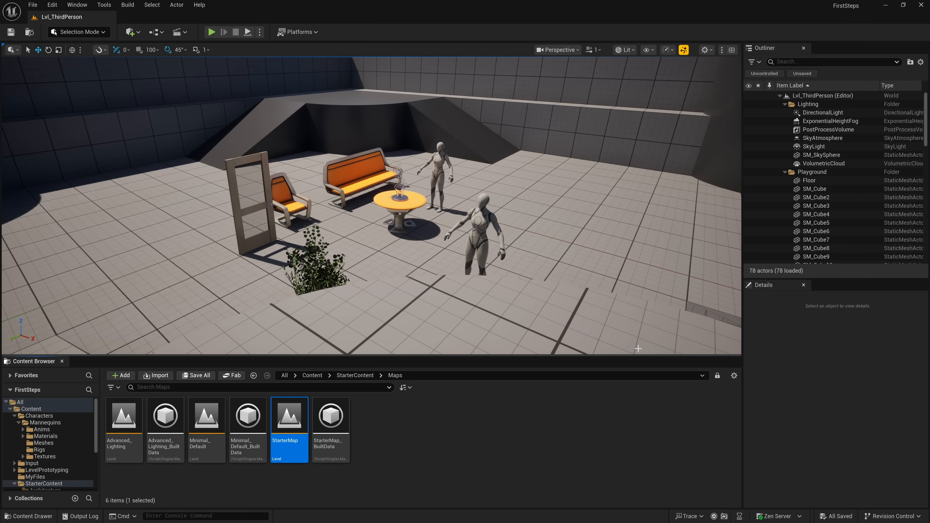
{"action": "left_click", "coordinate": [30, 33]}
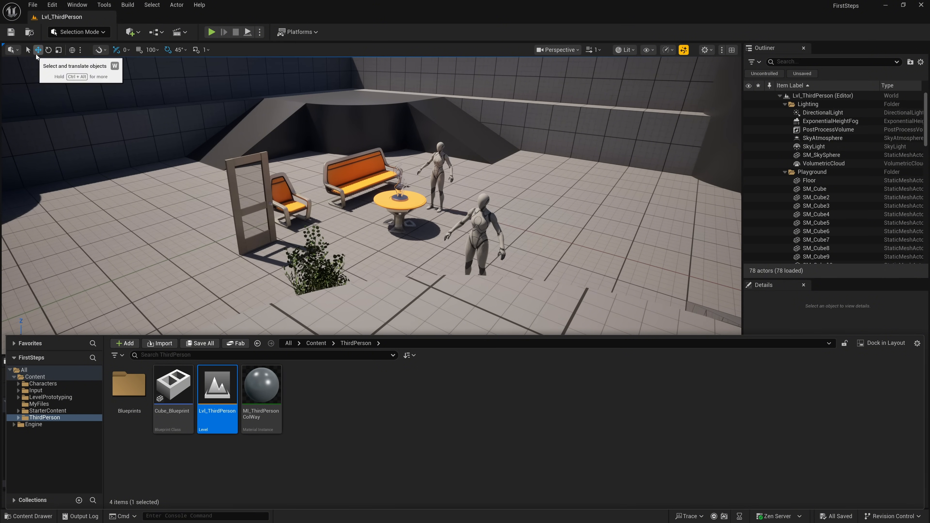
{"action": "left_click", "coordinate": [30, 34]}
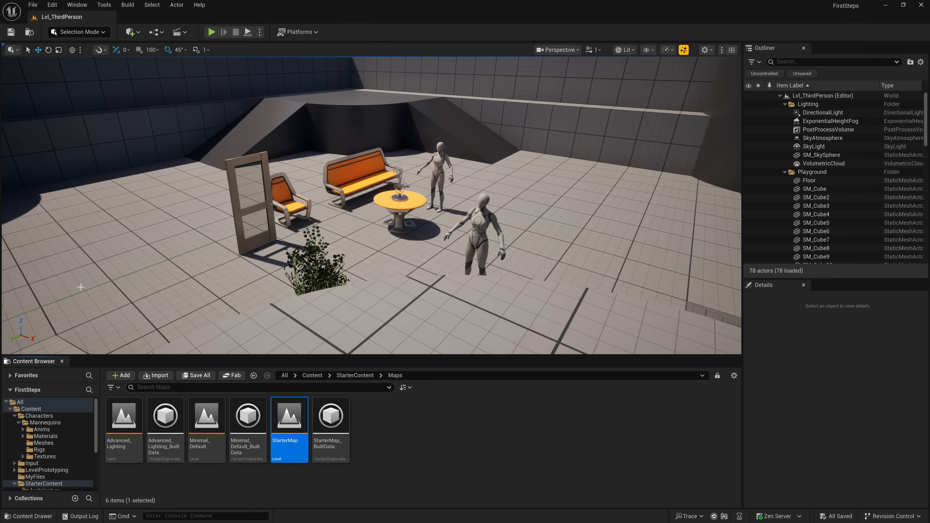
- Close the docked Content Browser and toggle the Content Drawer open and closed
{"action": "left_click", "coordinate": [61, 361]}
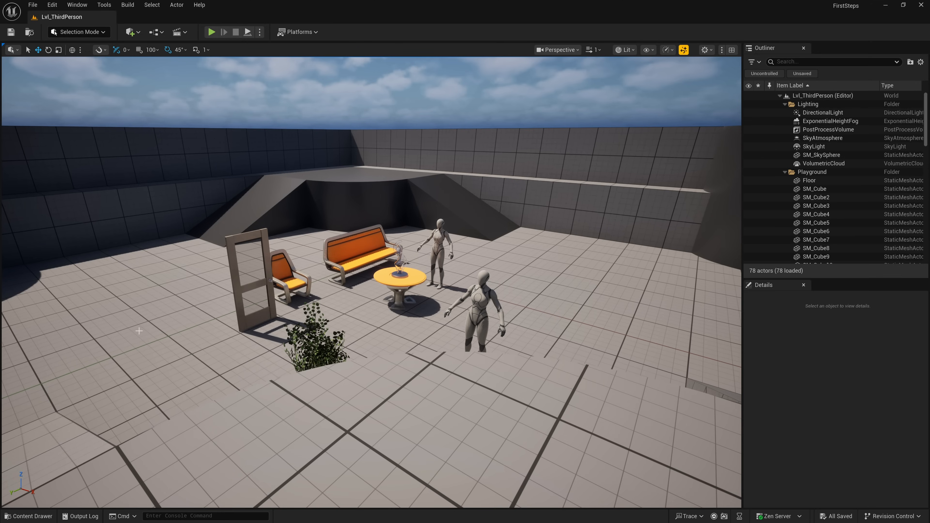
{"action": "key", "text": "ctrl+space"}
{"action": "key", "text": "ctrl+space"}
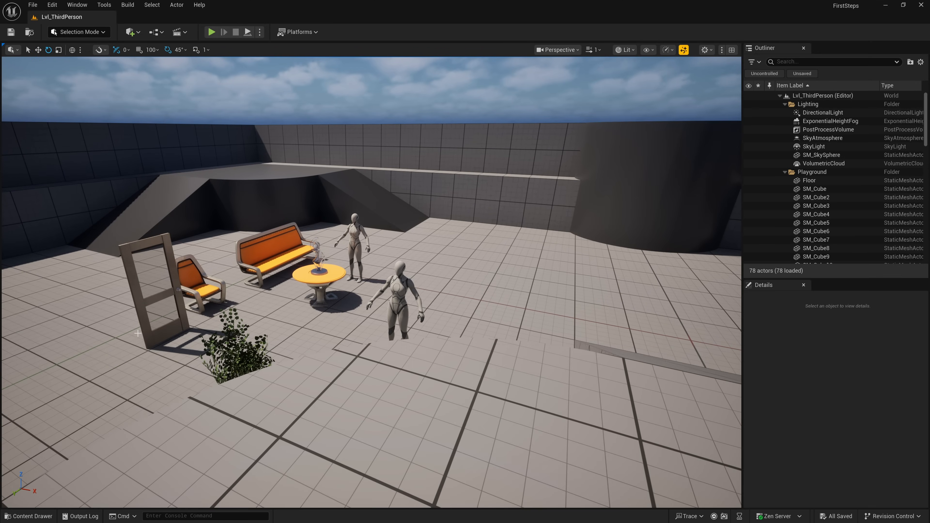
- Open the Content Drawer, go to the Characters folder, and dock the browser in the layout
{"action": "left_click", "coordinate": [30, 517]}
{"action": "left_click", "coordinate": [31, 516]}
{"action": "left_click", "coordinate": [32, 516]}
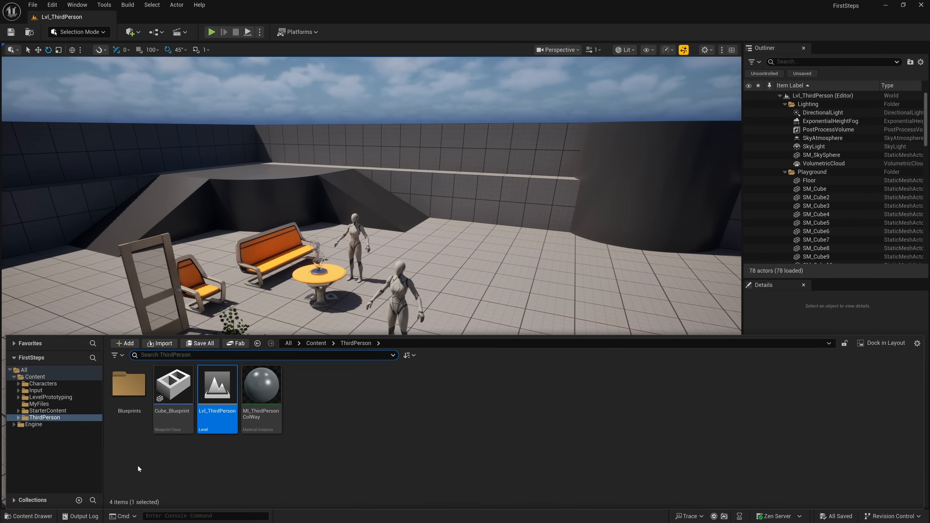
{"action": "double_click", "coordinate": [41, 384]}
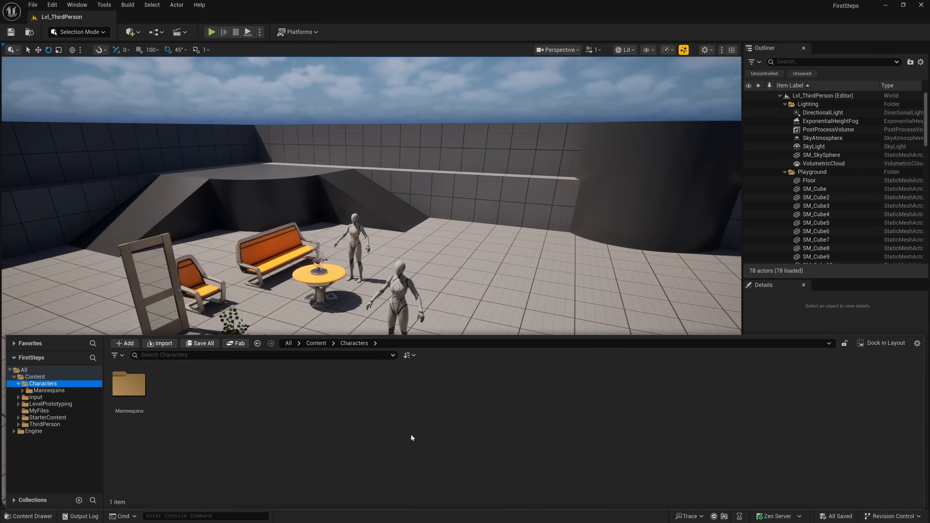
{"action": "left_click", "coordinate": [873, 343]}
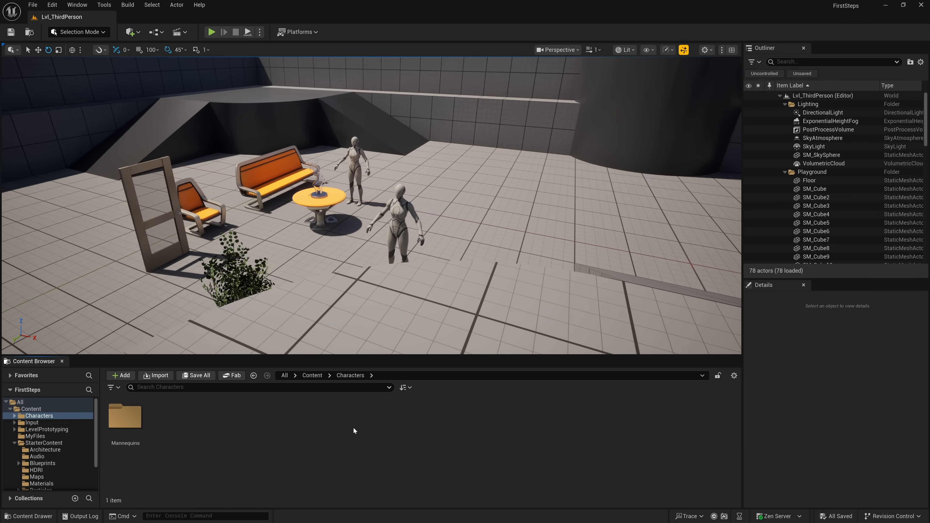
- Open the Content Drawer over the docked Content Browser and browse the MyFiles and StarterContent Audio folders
{"action": "key", "text": "ctrl+space"}
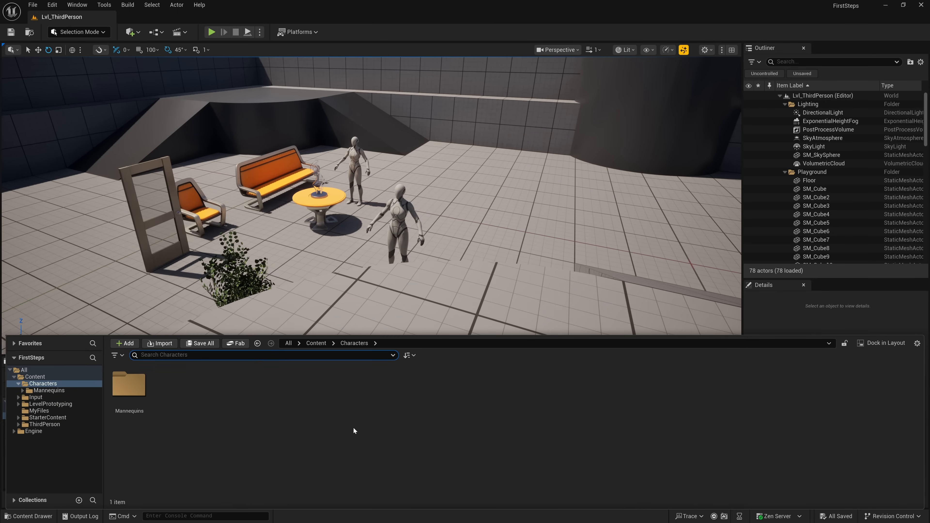
{"action": "left_click", "coordinate": [40, 404]}
{"action": "left_click", "coordinate": [36, 411]}
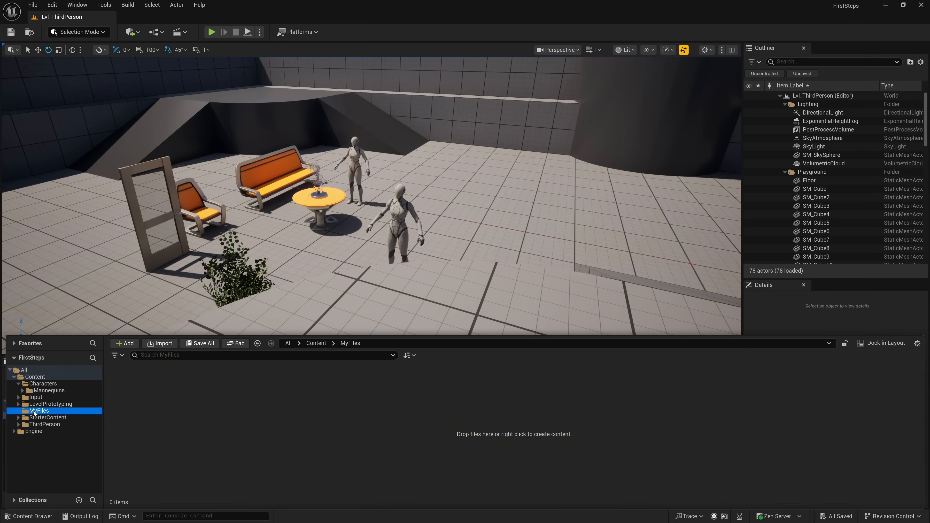
{"action": "left_click", "coordinate": [46, 418]}
{"action": "double_click", "coordinate": [173, 384]}
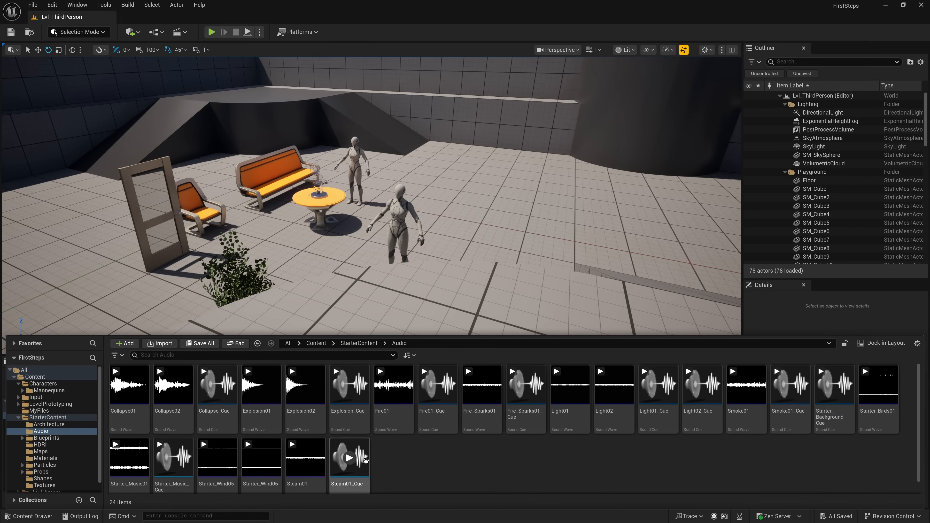
- Switch between the Content Drawer and the docked Content Browser, and show the StarterContent folder in the docked one
{"action": "key", "text": "ctrl+space"}
{"action": "key", "text": "ctrl+space"}
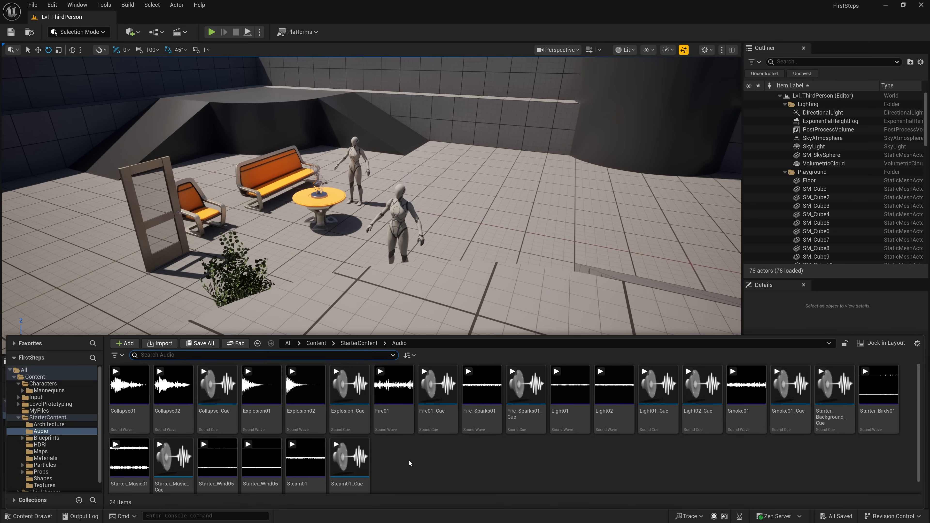
{"action": "key", "text": "ctrl+space"}
{"action": "left_click", "coordinate": [37, 436]}
{"action": "left_click", "coordinate": [41, 442]}
{"action": "key", "text": "ctrl+space"}
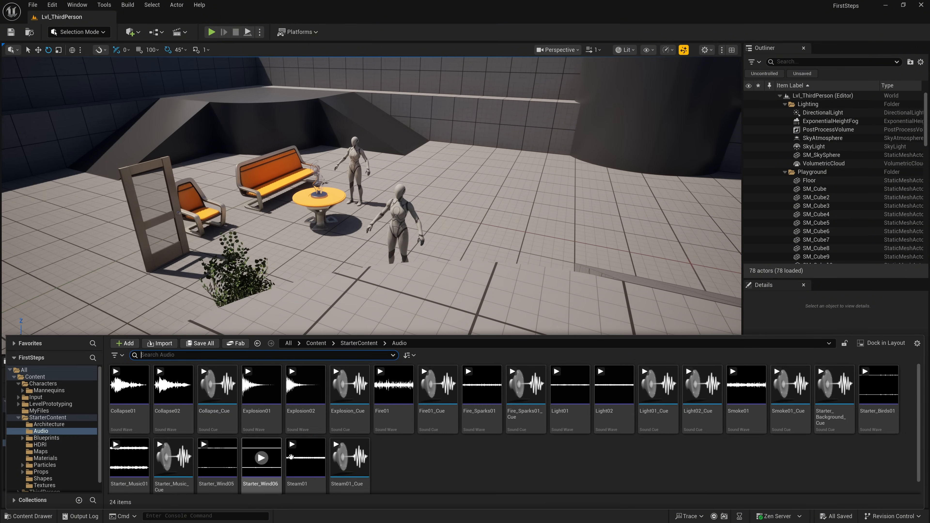
{"action": "key", "text": "ctrl+space"}
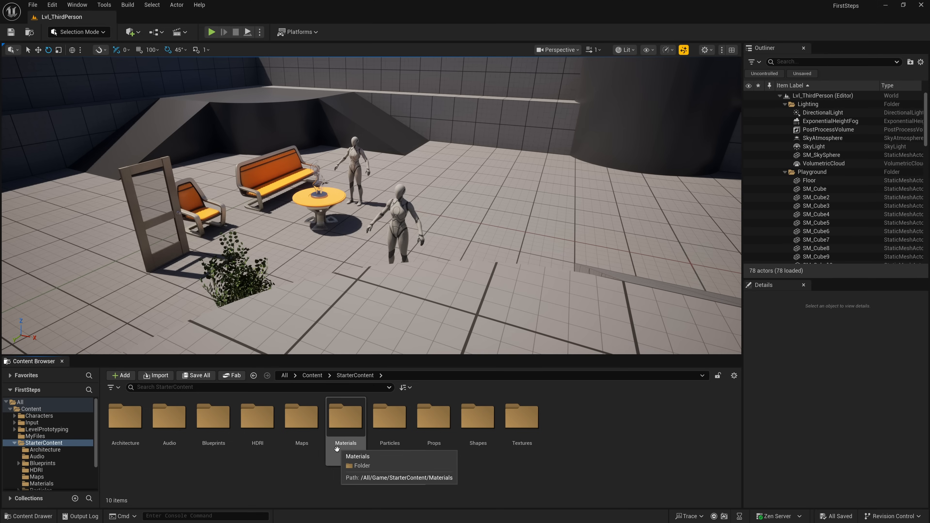
- Examine the import and asset creation options available in the StarterContent folder, including the Interchange types, and dismiss them
{"action": "right_click", "coordinate": [338, 473]}
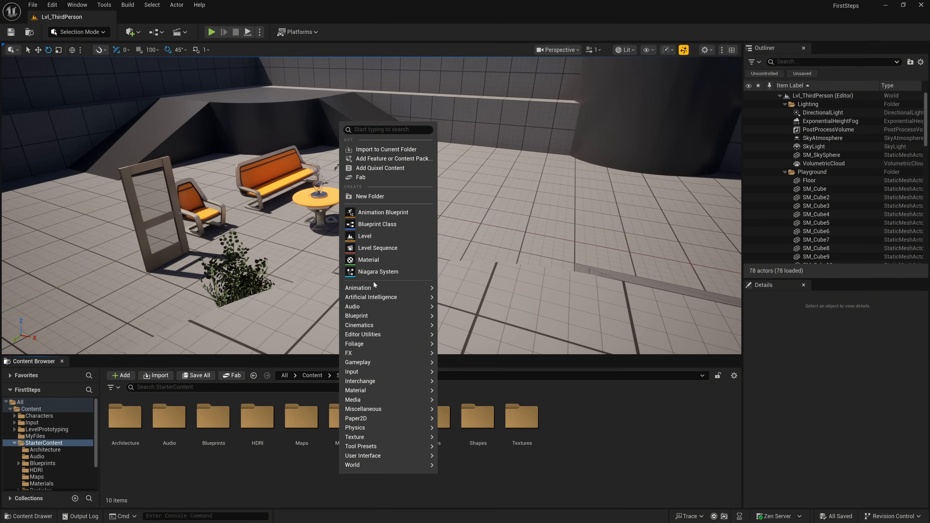
{"action": "mouse_move", "coordinate": [375, 288]}
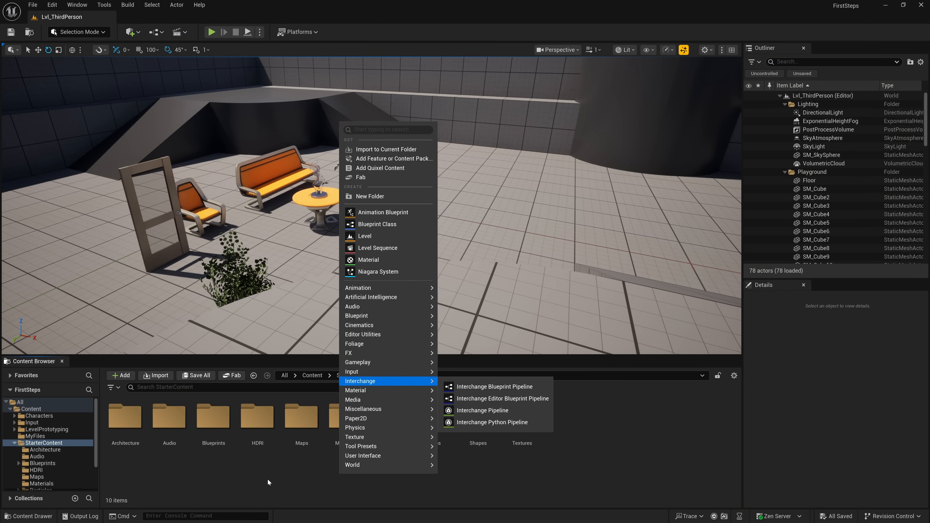
{"action": "left_click", "coordinate": [260, 478]}
- Open StarterContent's Architecture folder and enlarge both the Content Browser area and its asset thumbnails
{"action": "double_click", "coordinate": [126, 424]}
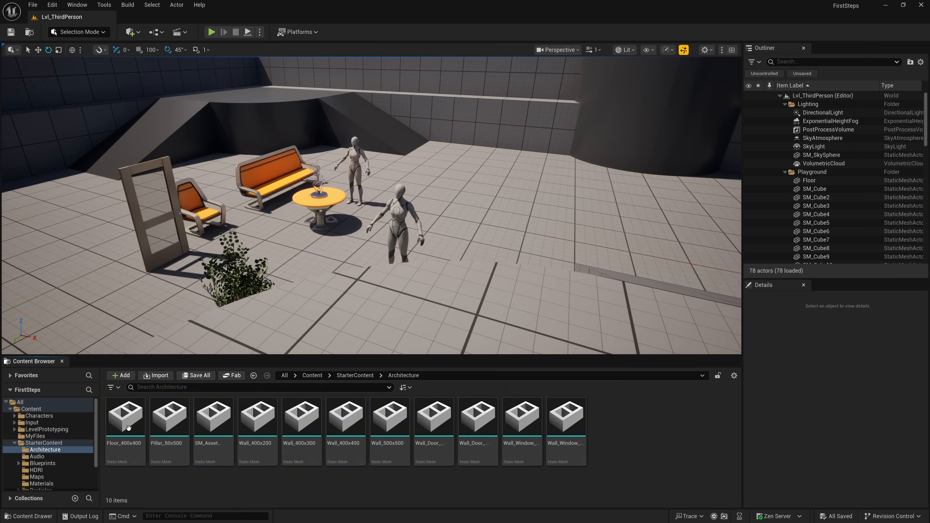
{"action": "left_click_drag", "start_coordinate": [172, 355], "coordinate": [178, 270]}
{"action": "scroll", "coordinate": [194, 408], "scroll_direction": "up", "scroll_amount": 3, "text": "ctrl"}
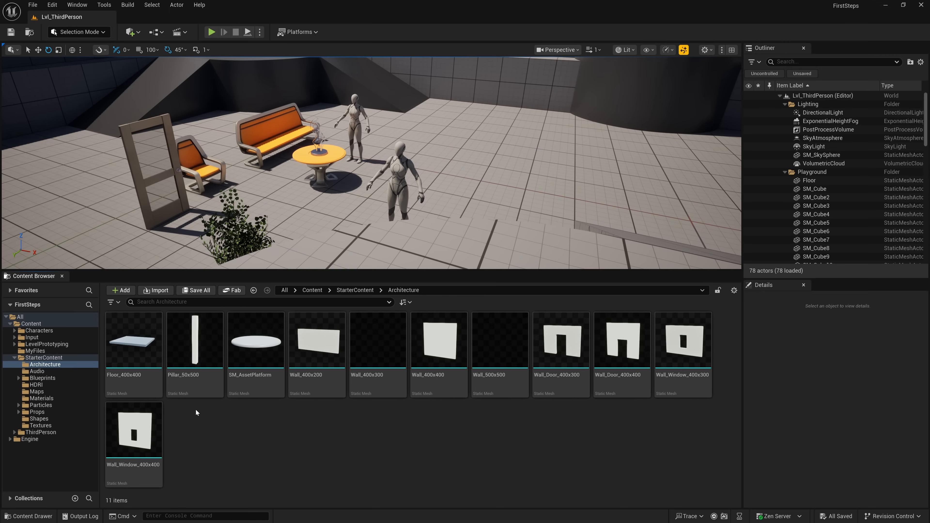
{"action": "scroll", "coordinate": [207, 414], "scroll_direction": "up", "scroll_amount": 1, "text": "ctrl"}
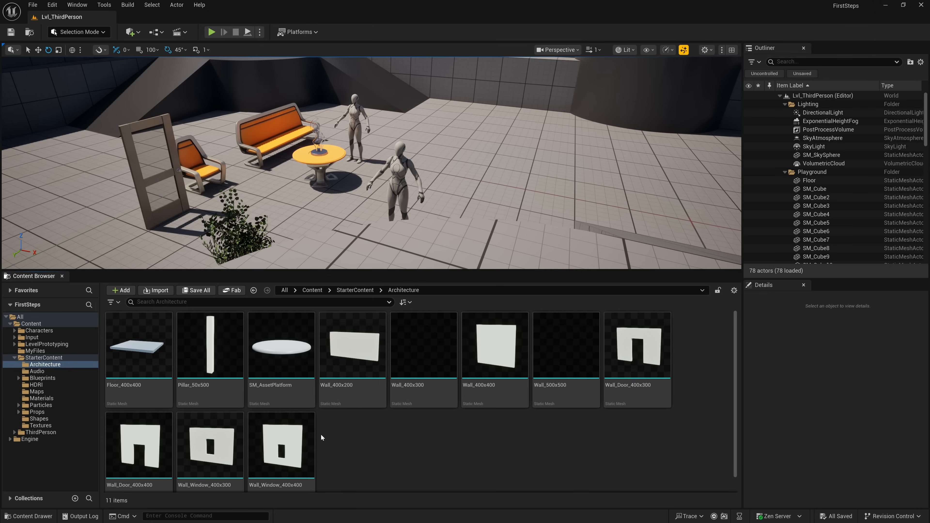
{"action": "scroll", "coordinate": [320, 434], "scroll_direction": "down", "scroll_amount": 1, "text": "ctrl"}
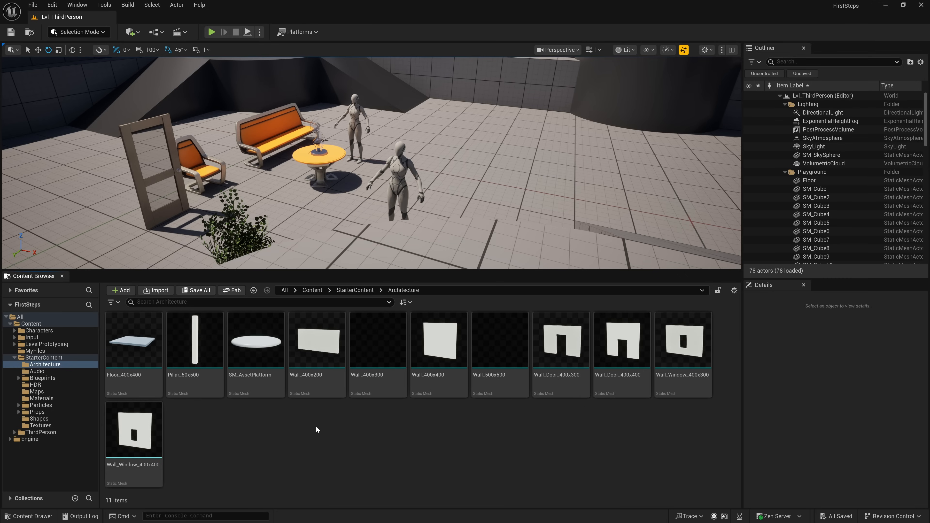
- Inspect the asset information of the SM_AssetPlatform static mesh and select it
{"action": "mouse_move", "coordinate": [244, 386]}
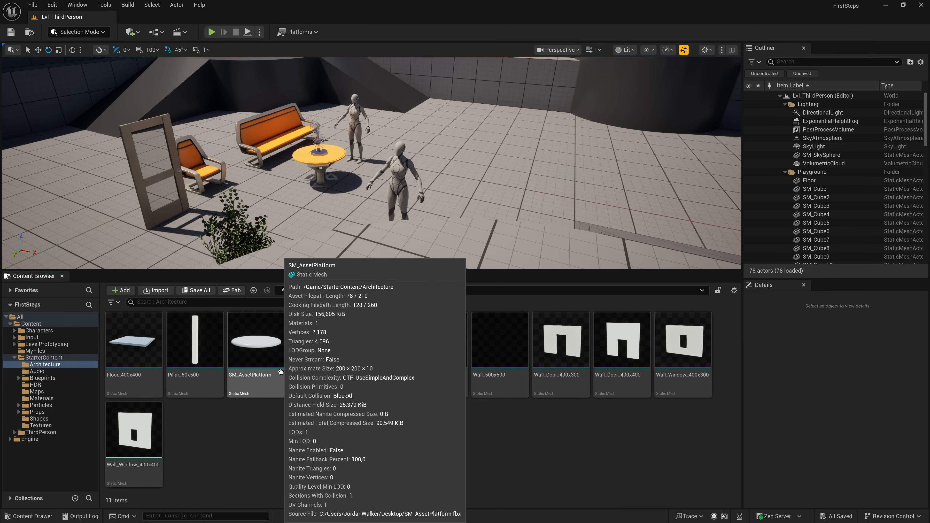
{"action": "left_click", "coordinate": [281, 372]}
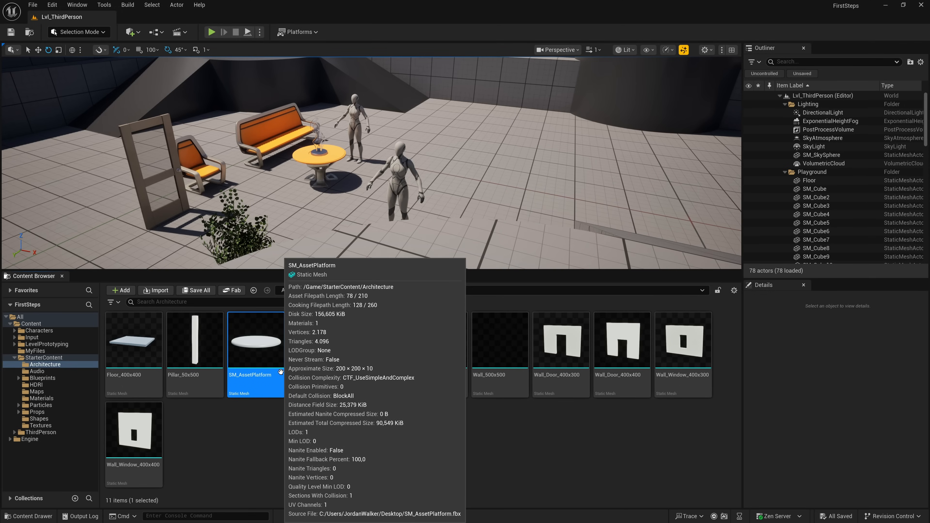
- Review the SM_AssetPlatform mesh's available actions and look through StarterContent's Audio, Blueprints, HDRI and Maps folders
{"action": "right_click", "coordinate": [281, 371]}
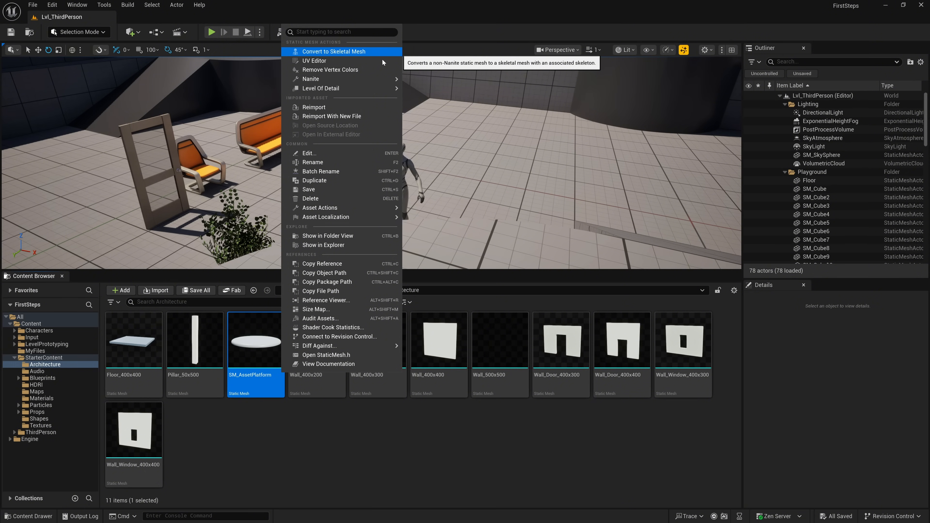
{"action": "left_click", "coordinate": [300, 435]}
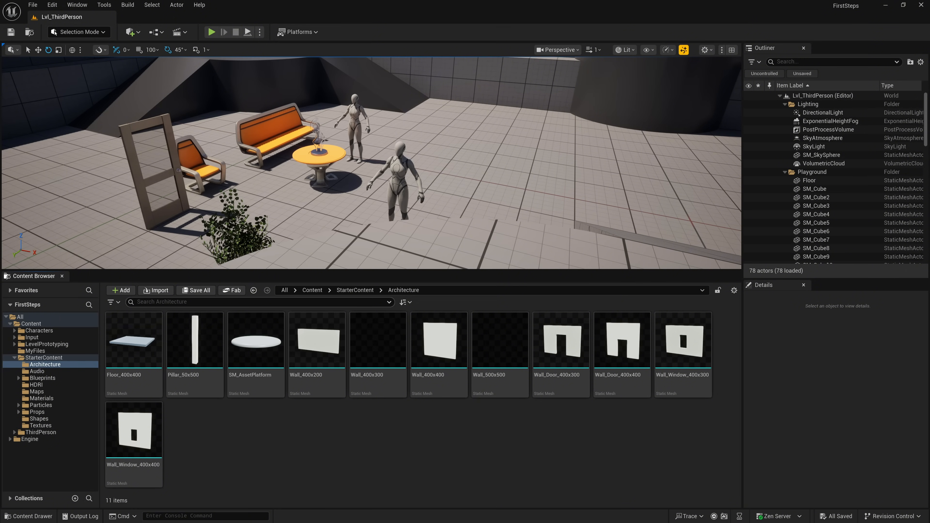
{"action": "left_click", "coordinate": [355, 290]}
{"action": "double_click", "coordinate": [194, 339]}
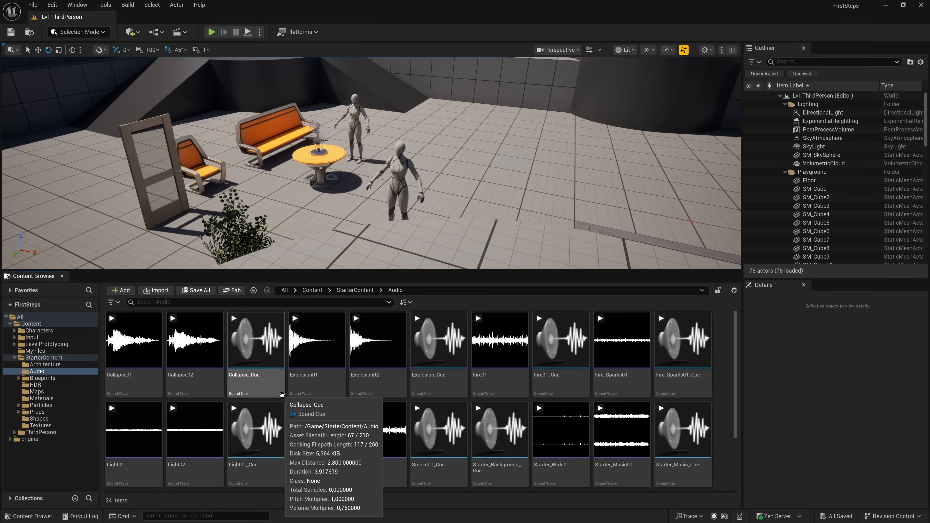
{"action": "left_click", "coordinate": [355, 291]}
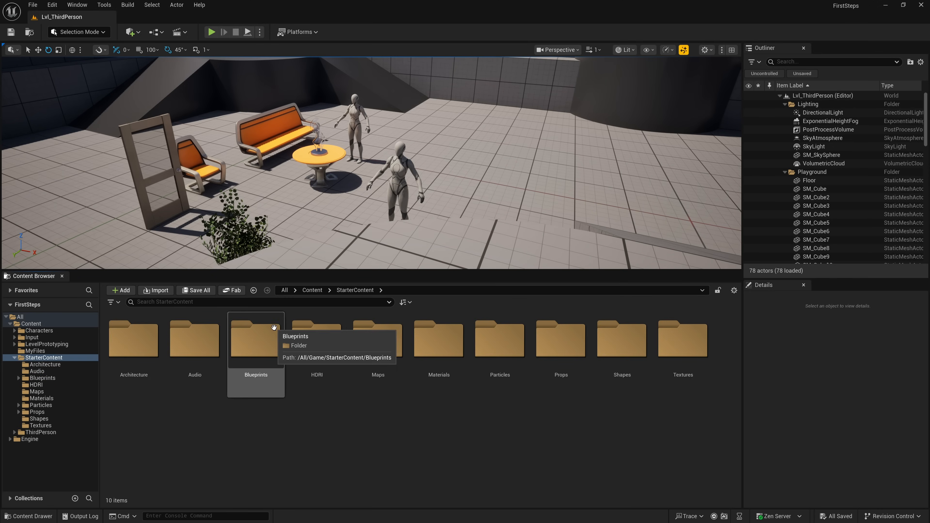
{"action": "double_click", "coordinate": [264, 335]}
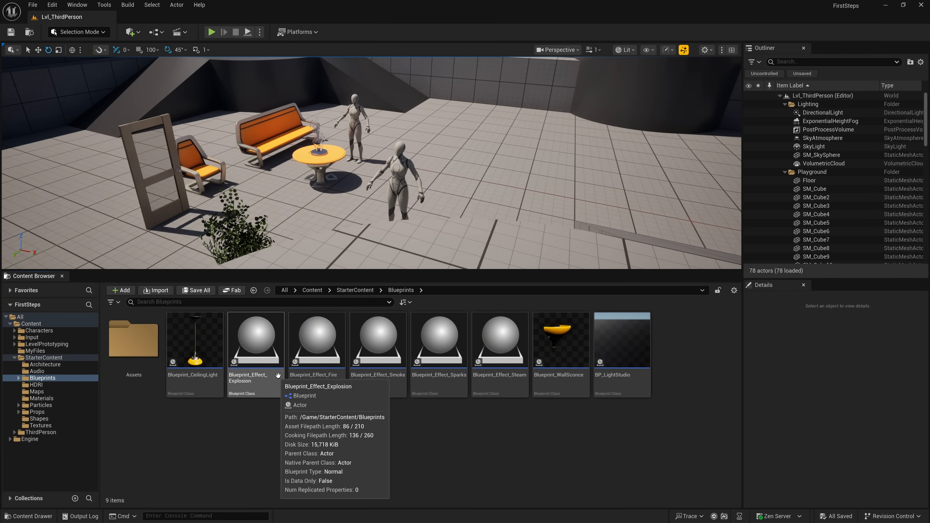
{"action": "left_click", "coordinate": [353, 290]}
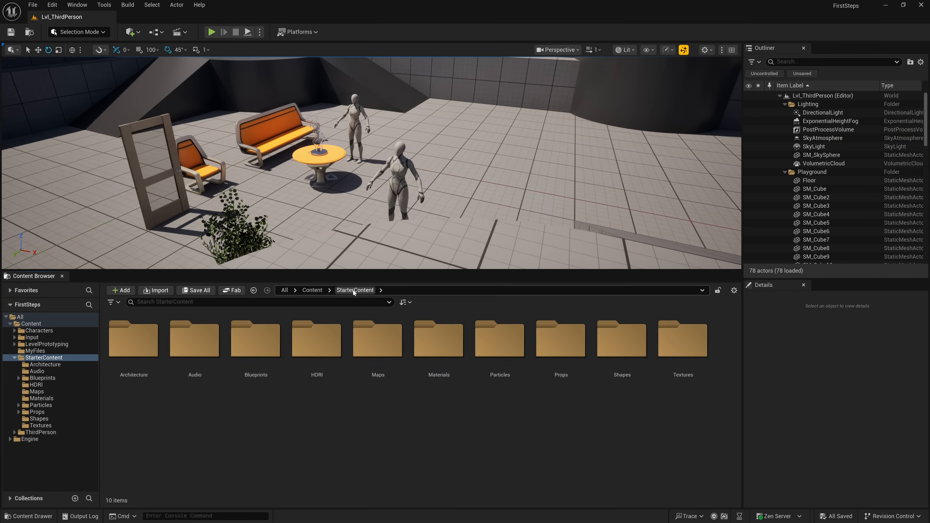
{"action": "double_click", "coordinate": [328, 331]}
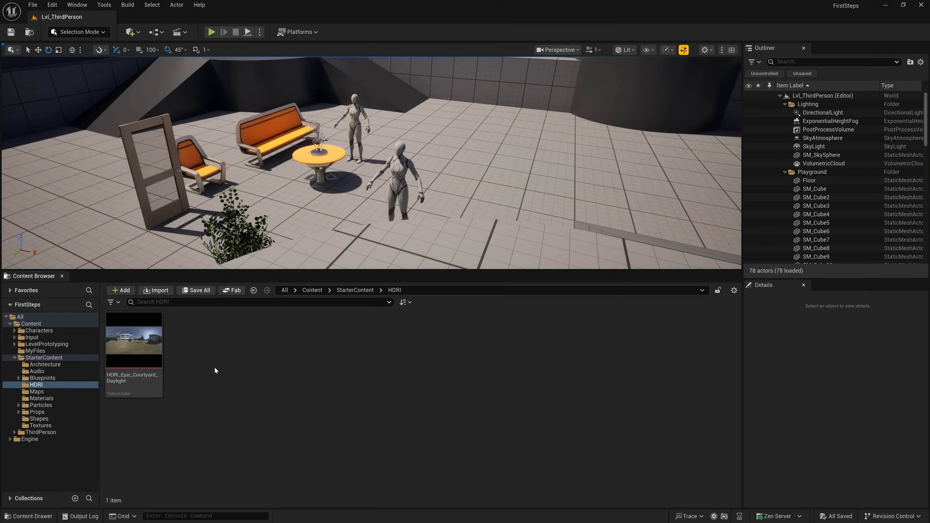
{"action": "mouse_move", "coordinate": [152, 383]}
{"action": "key", "text": "alt+Left"}
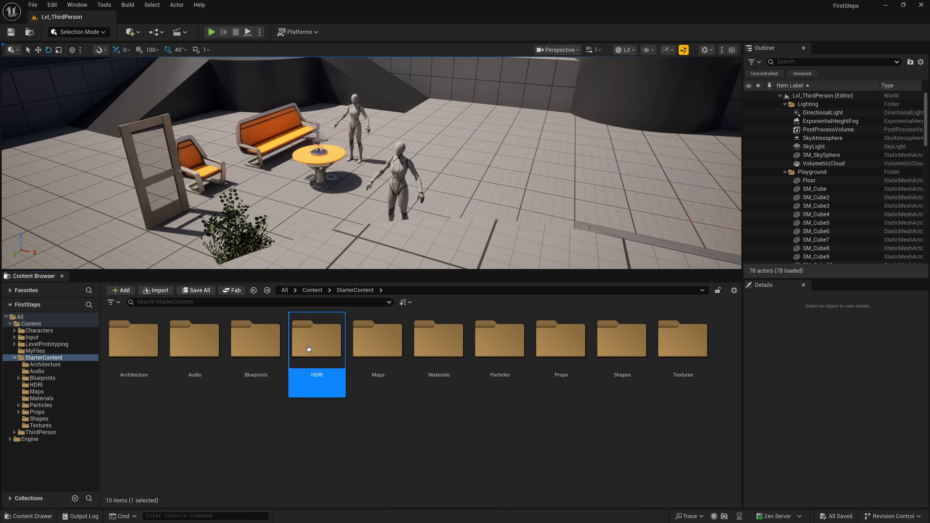
{"action": "left_click", "coordinate": [394, 378]}
{"action": "double_click", "coordinate": [394, 378]}
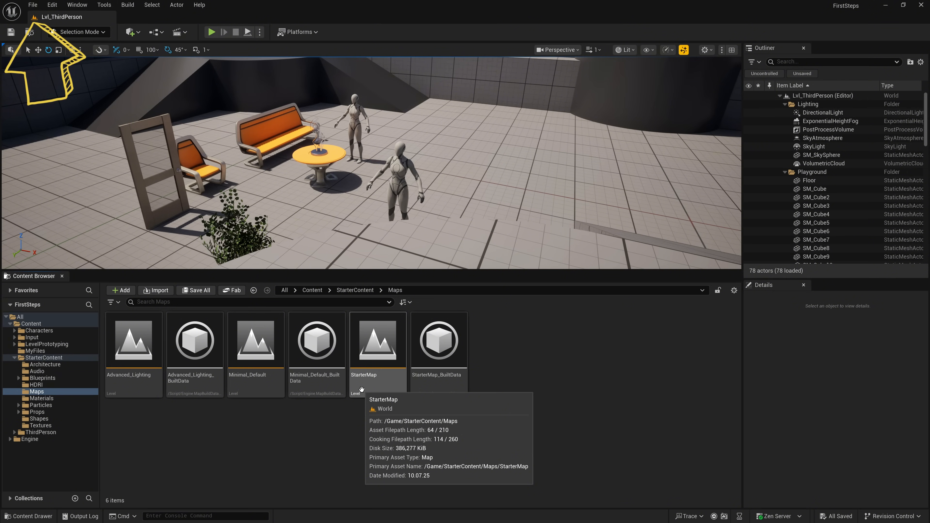
{"action": "key", "text": "alt+Left"}
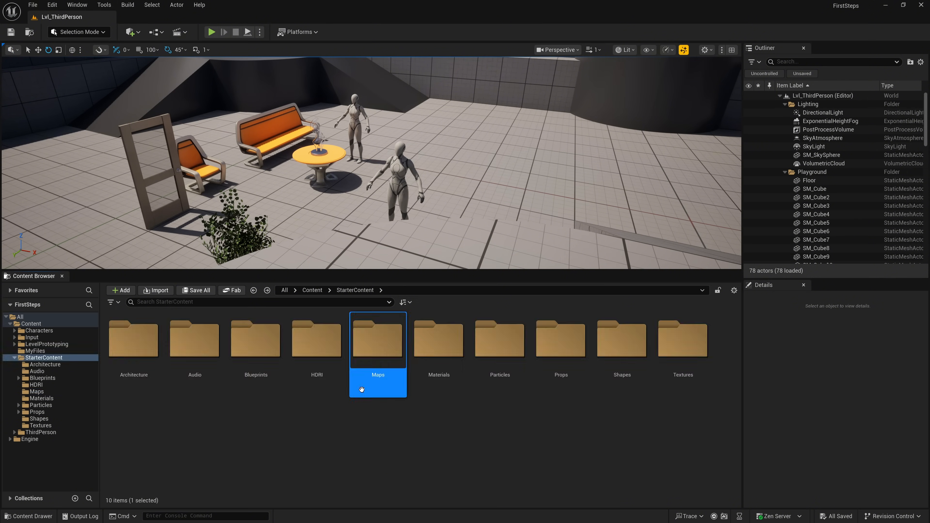
- Apply the M_Wood_Floor_Walnut_Polished material from StarterContent's Materials folder to the level floor
{"action": "double_click", "coordinate": [439, 377]}
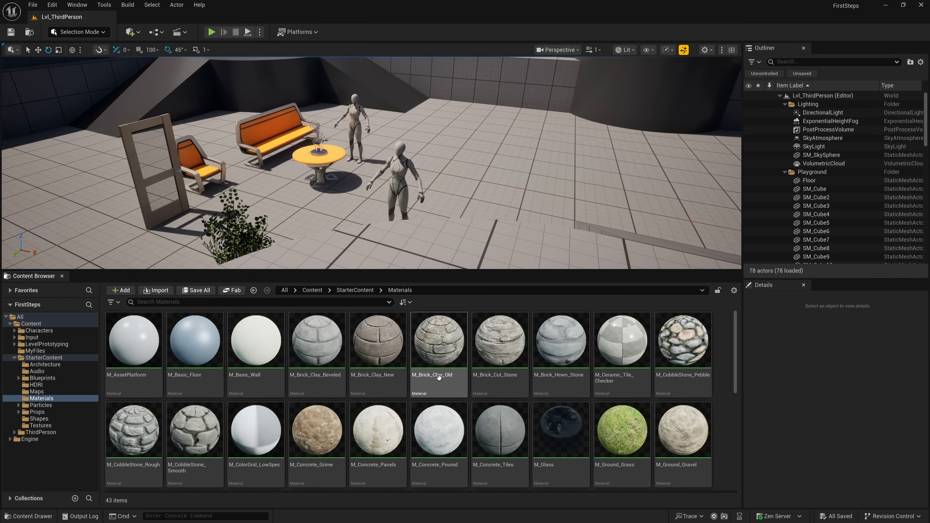
{"action": "left_click_drag", "start_coordinate": [737, 362], "coordinate": [730, 428]}
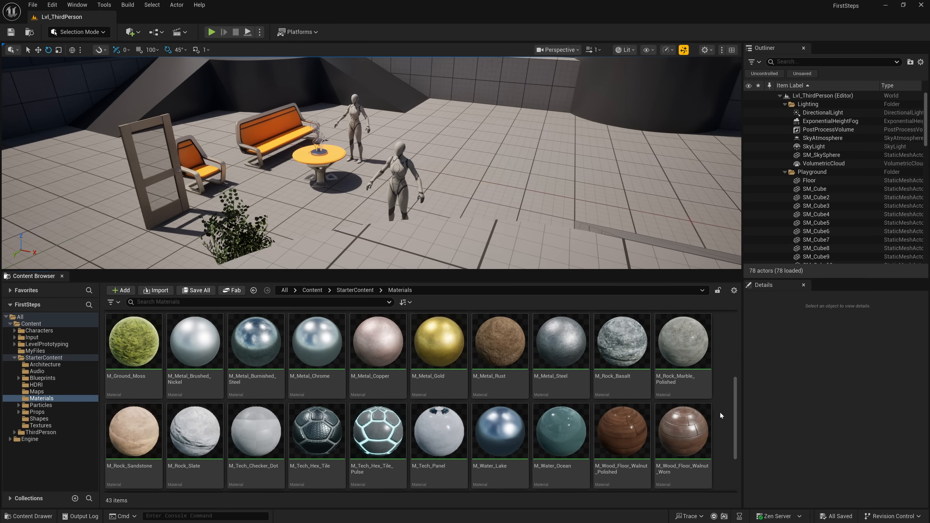
{"action": "right_click_drag", "start_coordinate": [628, 249], "coordinate": [546, 251]}
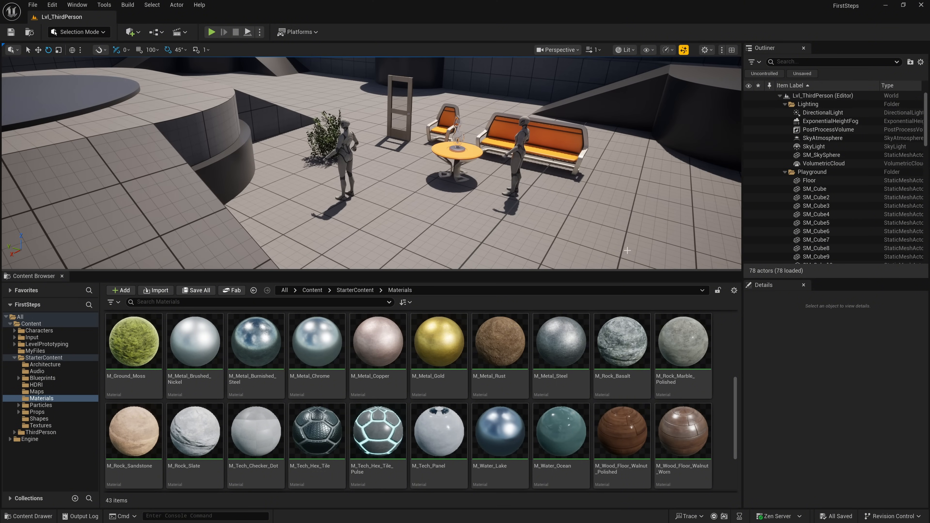
{"action": "left_click_drag", "start_coordinate": [614, 444], "coordinate": [408, 213]}
{"action": "right_click_drag", "start_coordinate": [421, 226], "coordinate": [531, 221]}
{"action": "key", "text": "w"}
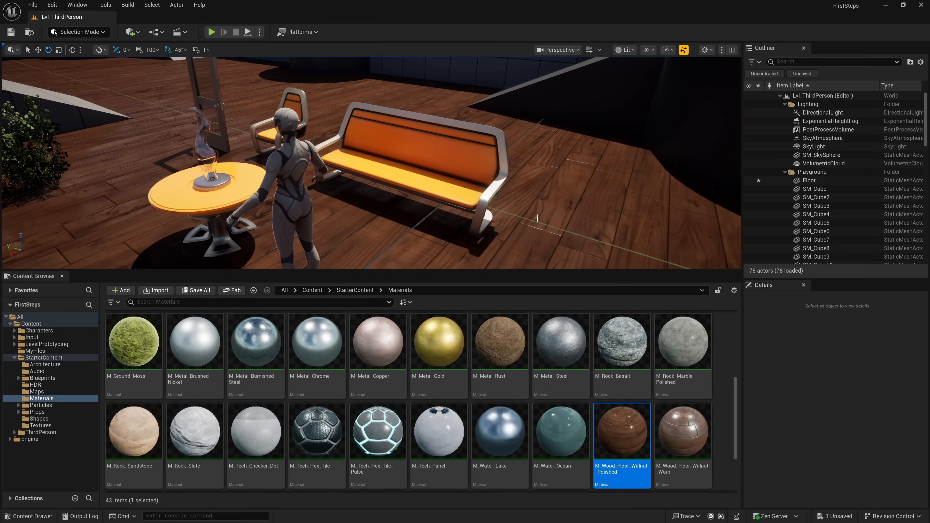
- Assign M_Wood_Floor_Walnut_Worn to the Floor actor's Element 0 material slot, then reset that slot to its default
{"action": "left_click", "coordinate": [541, 217]}
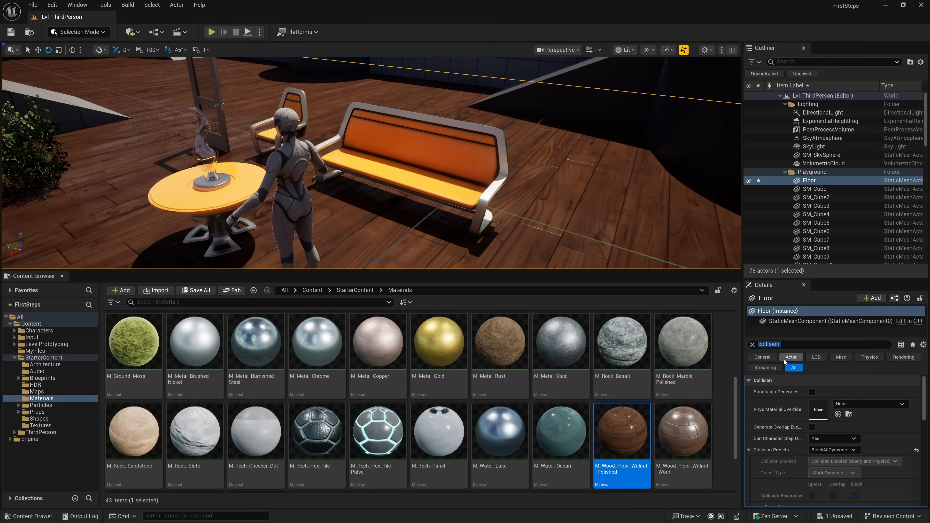
{"action": "left_click", "coordinate": [751, 345]}
{"action": "scroll", "coordinate": [866, 401], "scroll_direction": "down", "scroll_amount": 4}
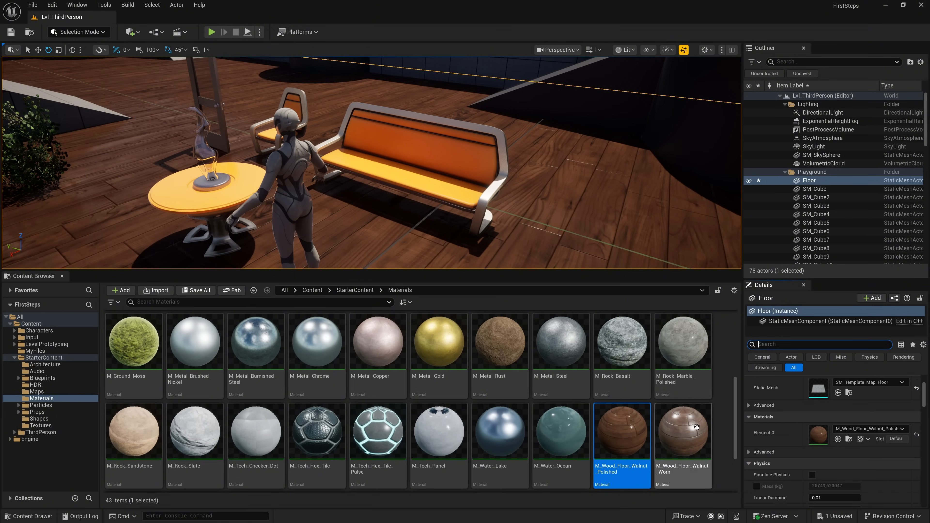
{"action": "left_click_drag", "start_coordinate": [678, 426], "coordinate": [853, 433]}
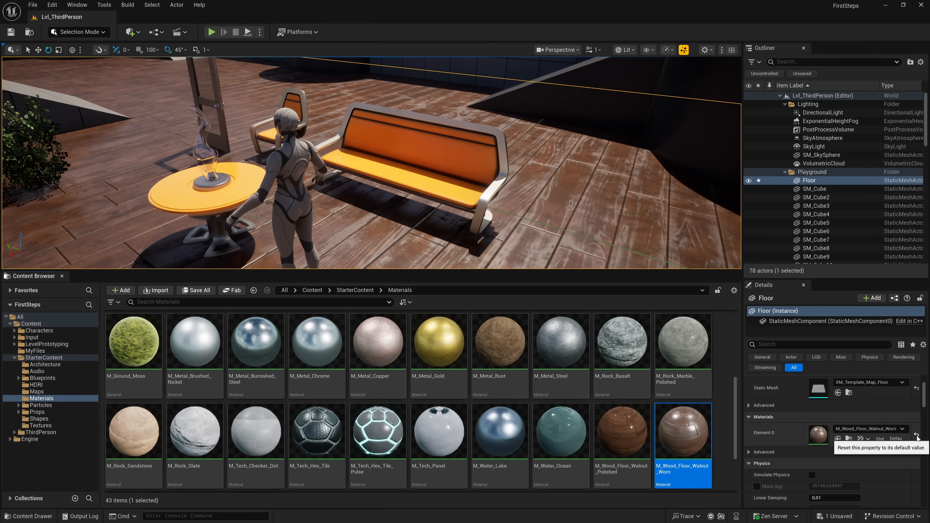
{"action": "left_click", "coordinate": [916, 436]}
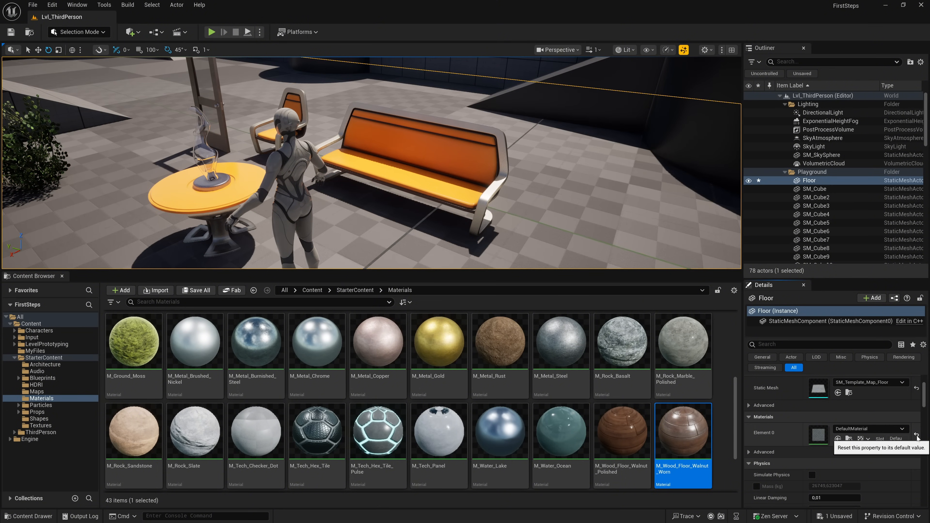
- Try M_Wood_Walnut in the Floor's Element 0 material slot, then replace it with M_Wood_Floor_Walnut_Polished
{"action": "scroll", "coordinate": [683, 436], "scroll_direction": "down", "scroll_amount": 2}
{"action": "left_click_drag", "start_coordinate": [256, 440], "coordinate": [850, 438]}
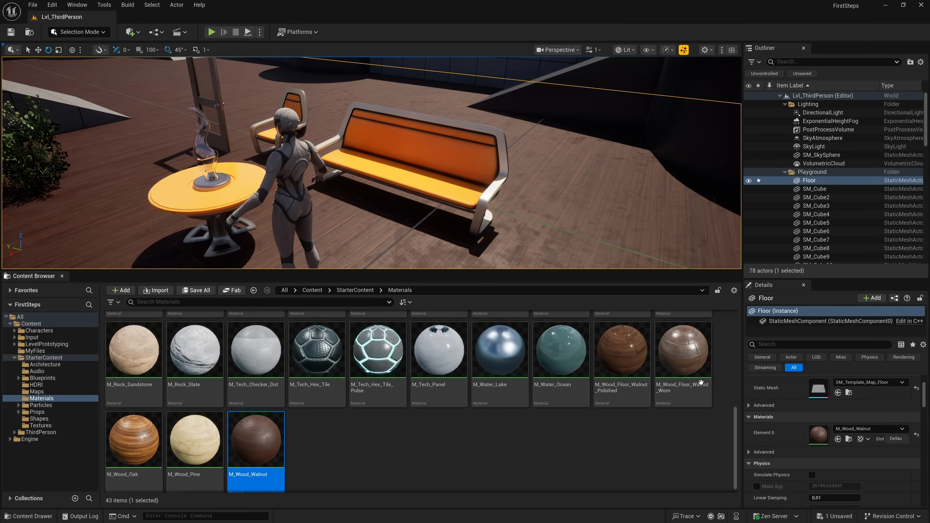
{"action": "left_click", "coordinate": [632, 363]}
{"action": "left_click_drag", "start_coordinate": [631, 363], "coordinate": [838, 431]}
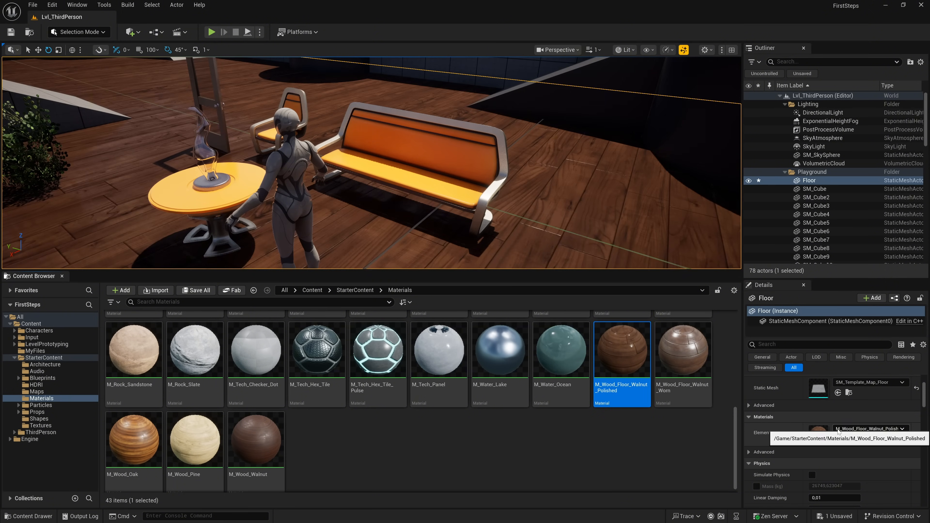
- Try the M_Metal_Rust, M_Ground_Grass and M_Metal_Copper materials on the couch
{"action": "scroll", "coordinate": [459, 392], "scroll_direction": "up", "scroll_amount": 2}
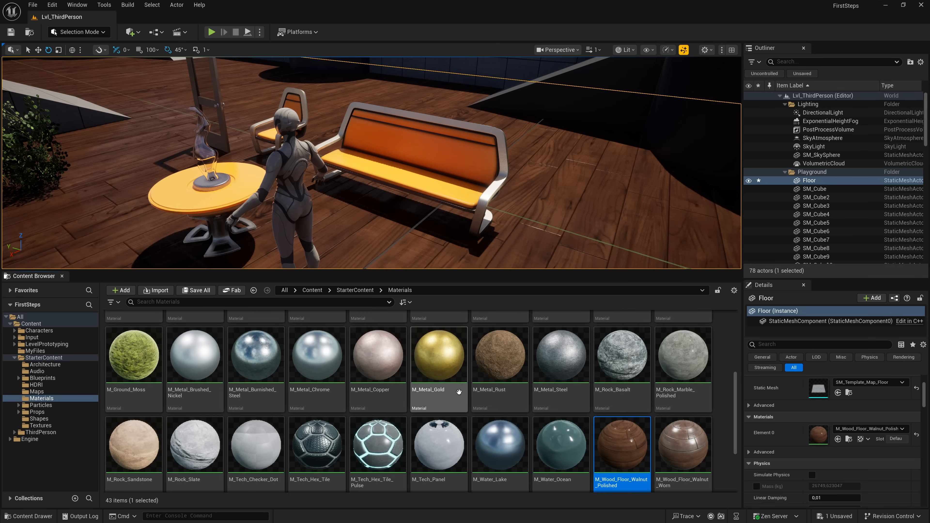
{"action": "scroll", "coordinate": [459, 392], "scroll_direction": "up", "scroll_amount": 2}
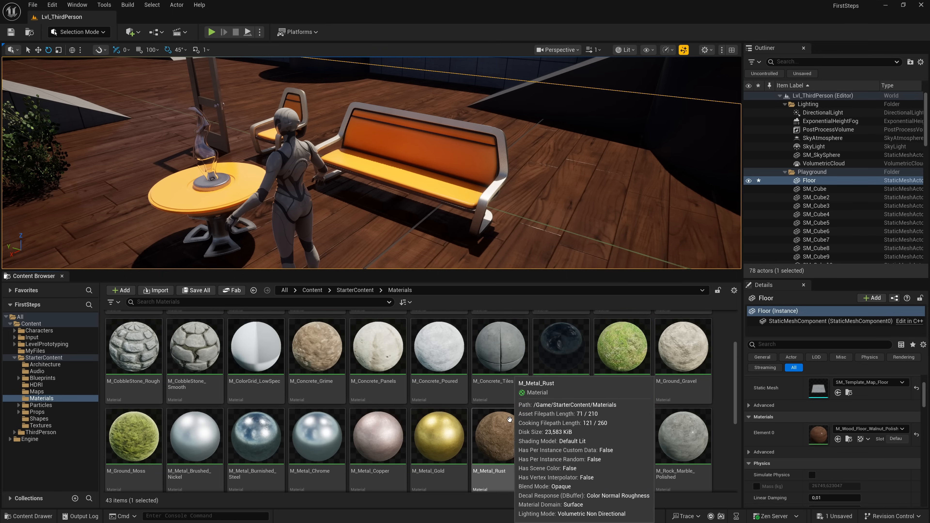
{"action": "left_click_drag", "start_coordinate": [511, 415], "coordinate": [431, 158]}
{"action": "left_click_drag", "start_coordinate": [621, 348], "coordinate": [439, 164]}
{"action": "left_click_drag", "start_coordinate": [377, 435], "coordinate": [426, 167]}
{"action": "mouse_move", "coordinate": [488, 234]}
{"action": "right_mouse_down"}
{"action": "mouse_move", "coordinate": [512, 234]}
{"action": "mouse_move", "coordinate": [483, 228]}
{"action": "mouse_move", "coordinate": [493, 237]}
{"action": "right_mouse_up"}
{"action": "key", "text": "w"}
{"action": "key", "text": "s"}
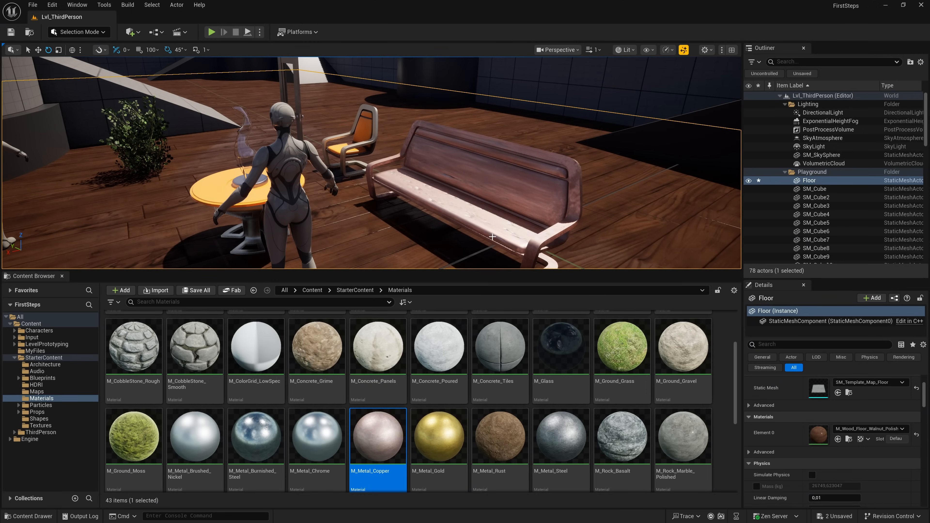
- Undo all material changes made to the couch and the floor
{"action": "key", "text": "ctrl+z"}
{"action": "key", "text": "ctrl+z"}
{"action": "key", "text": "ctrl+z"}
{"action": "key", "text": "ctrl+z"}
{"action": "key", "text": "ctrl+z"}
{"action": "key", "text": "ctrl+z"}
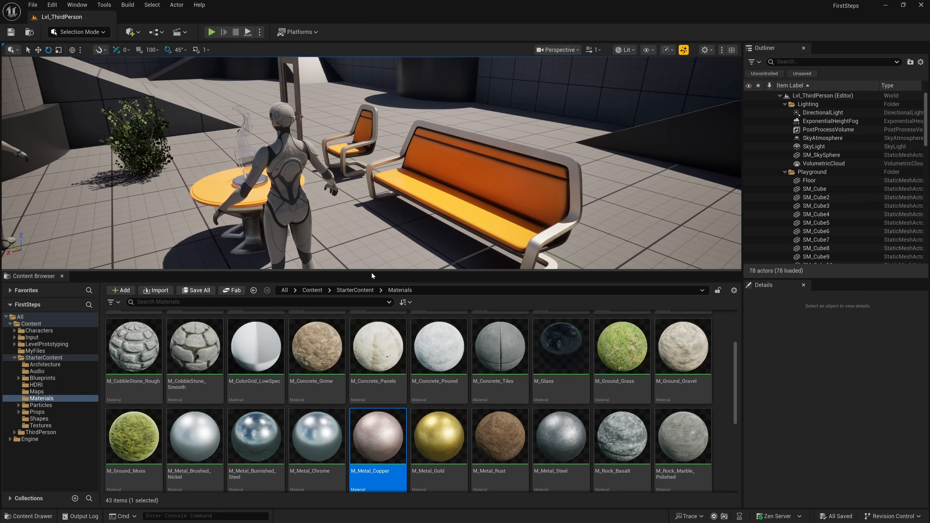
- Open the Particles folder inside StarterContent
{"action": "left_click", "coordinate": [364, 290]}
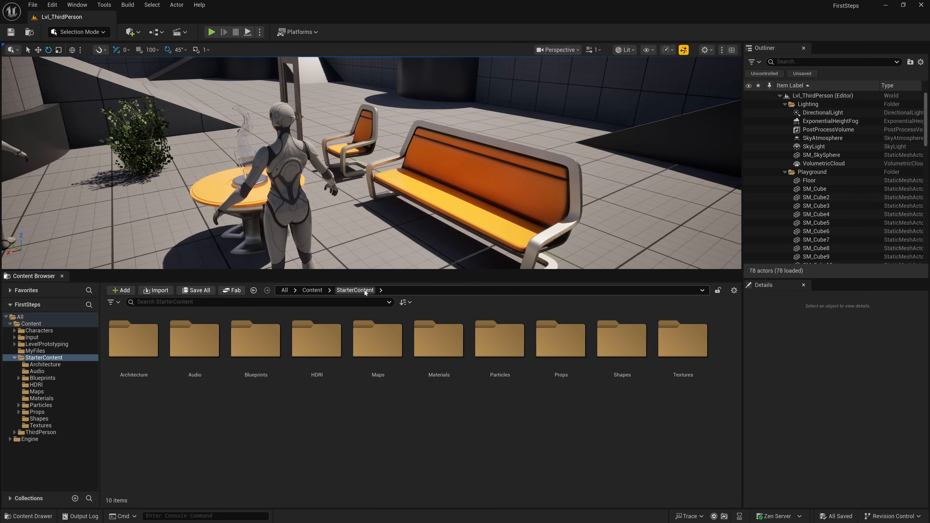
{"action": "left_click", "coordinate": [484, 343]}
{"action": "double_click", "coordinate": [483, 342]}
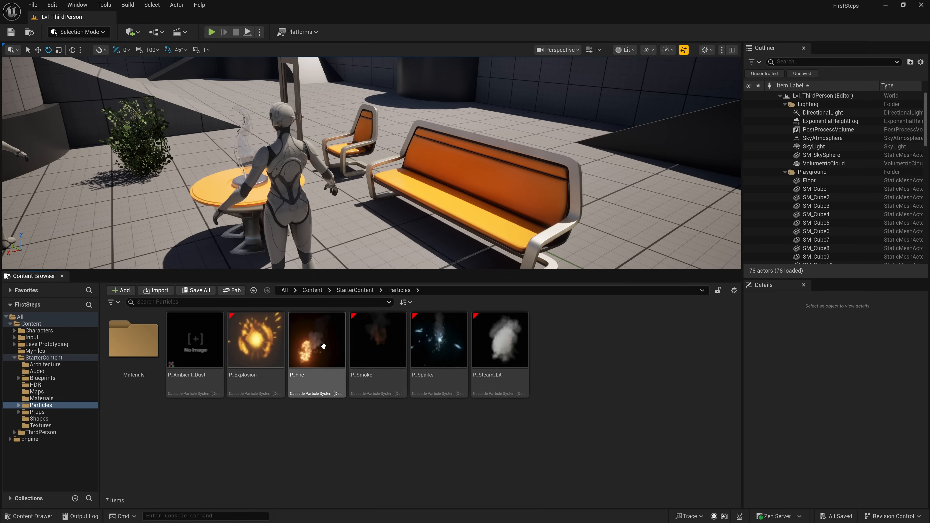
- Place the P_Explosion particle effect on the floor between the mannequin and the table, at about X -603, Y -753, Z 0
{"action": "right_click_drag", "start_coordinate": [351, 176], "coordinate": [267, 204]}
{"action": "key", "text": "s"}
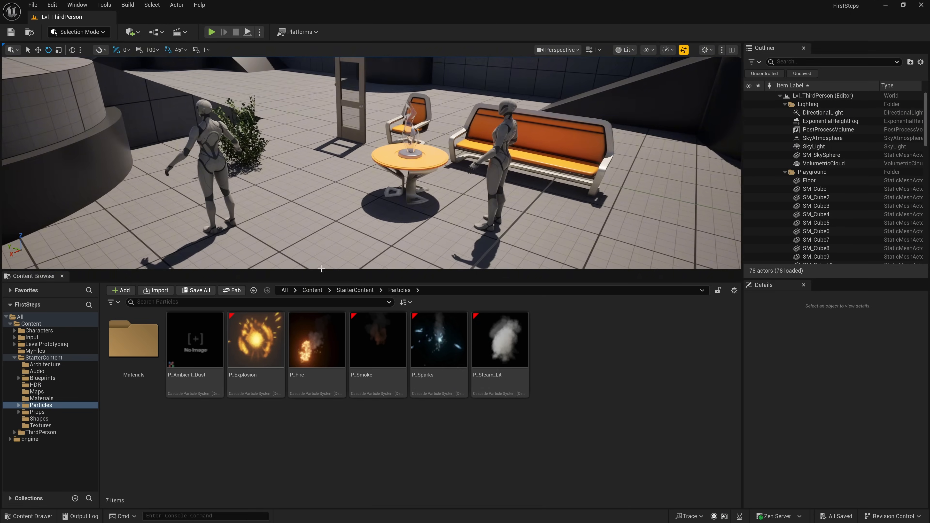
{"action": "left_click_drag", "start_coordinate": [251, 338], "coordinate": [314, 205]}
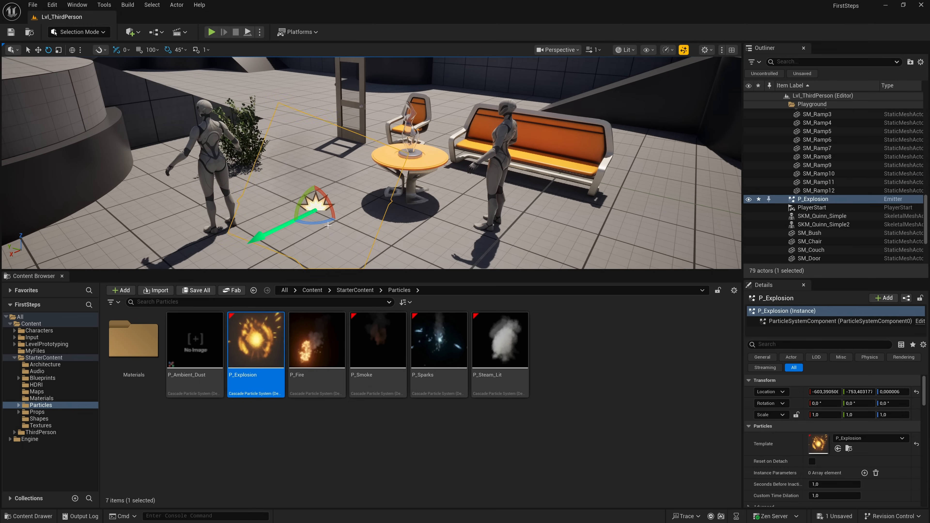
- Place the P_Fire particle effect near the explosion effect, at about X -546, Y -922, Z 55
{"action": "left_click_drag", "start_coordinate": [328, 360], "coordinate": [403, 249]}
{"action": "right_click_drag", "start_coordinate": [442, 257], "coordinate": [407, 251]}
{"action": "key", "text": "s"}
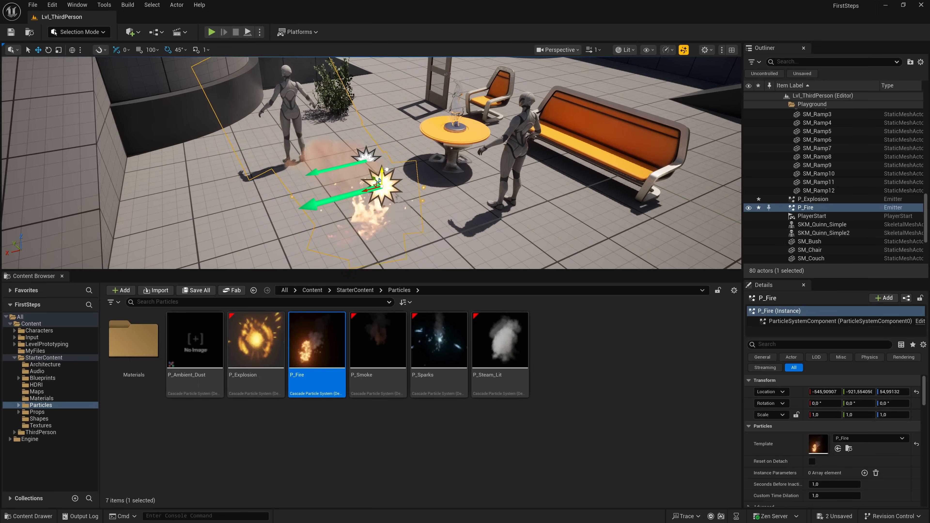
- Delete the P_Explosion emitter from the level
{"action": "key", "text": "w"}
{"action": "right_click_drag", "start_coordinate": [467, 195], "coordinate": [492, 201]}
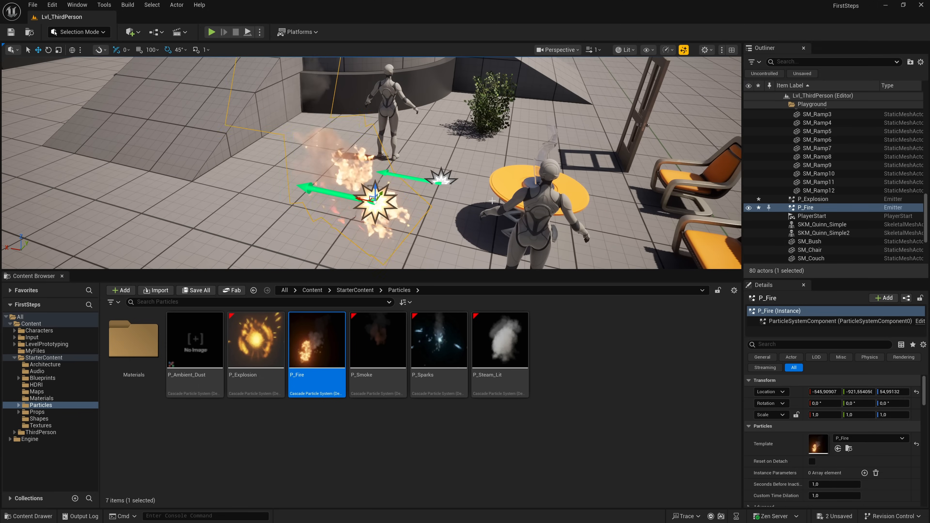
{"action": "left_click", "coordinate": [447, 180]}
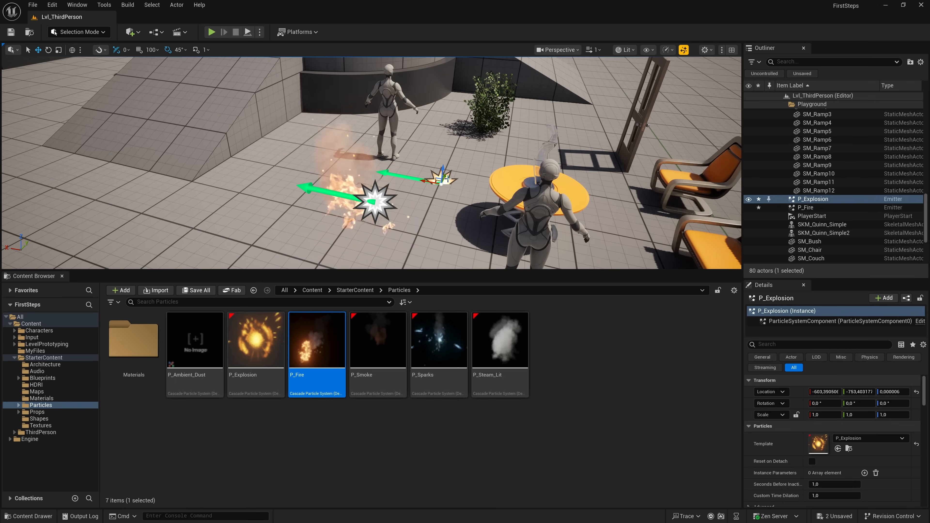
{"action": "key", "text": "Delete"}
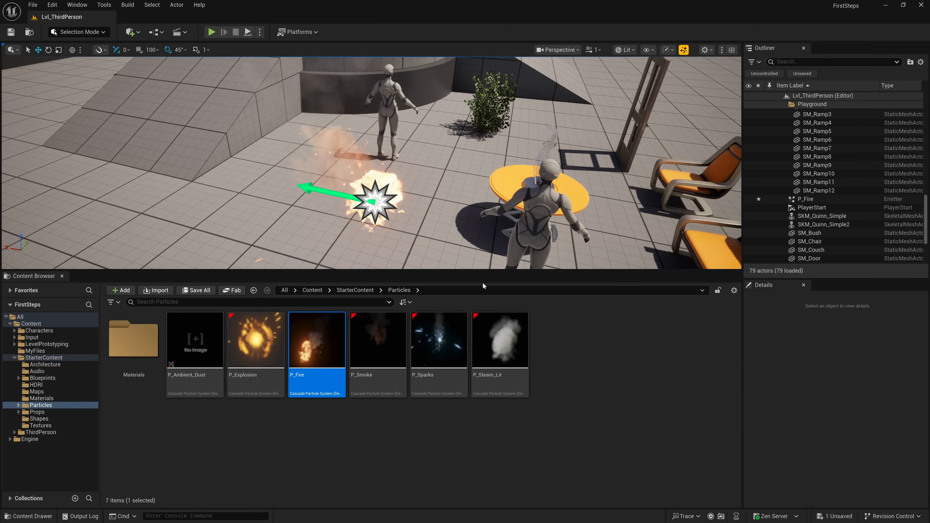
- Place the P_Steam_Lit effect beside the fire at about X -583, Y -981, Z 59, and return to the StarterContent folder
{"action": "left_click_drag", "start_coordinate": [500, 341], "coordinate": [388, 222]}
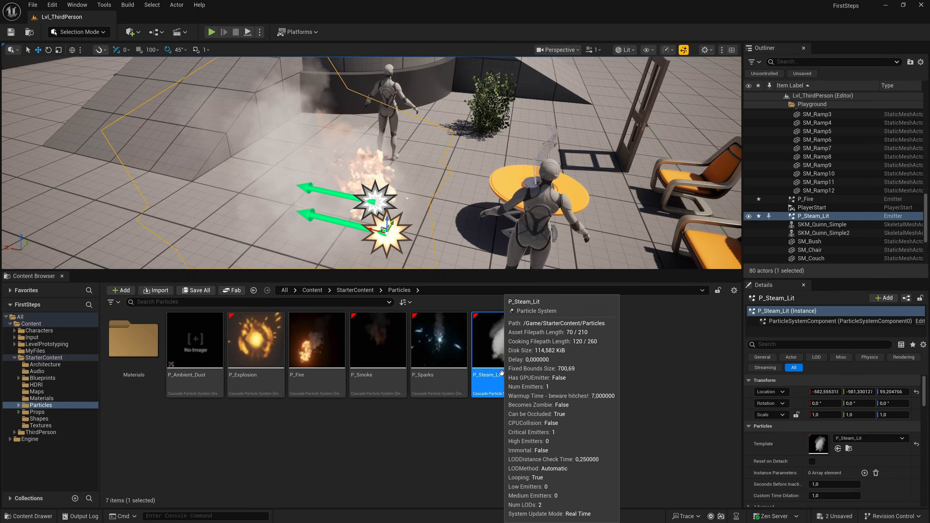
{"action": "left_click", "coordinate": [421, 418]}
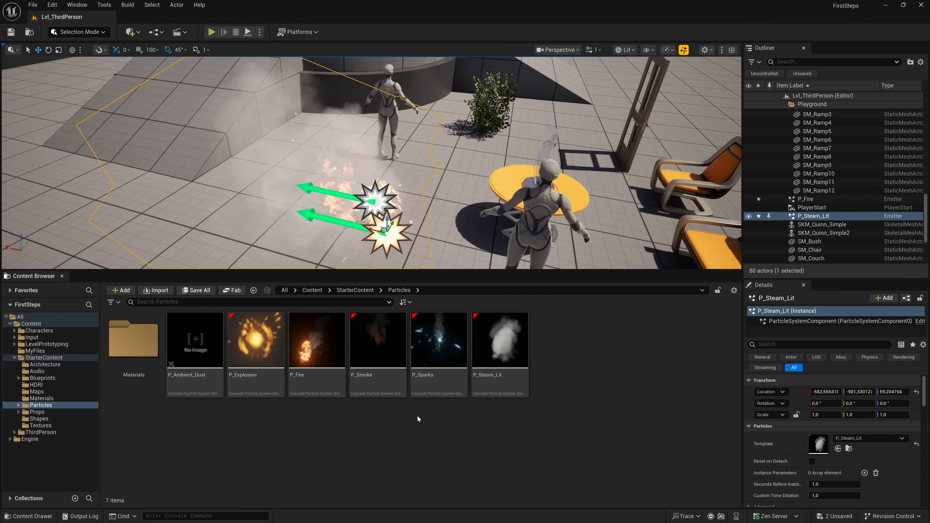
{"action": "left_click", "coordinate": [358, 292]}
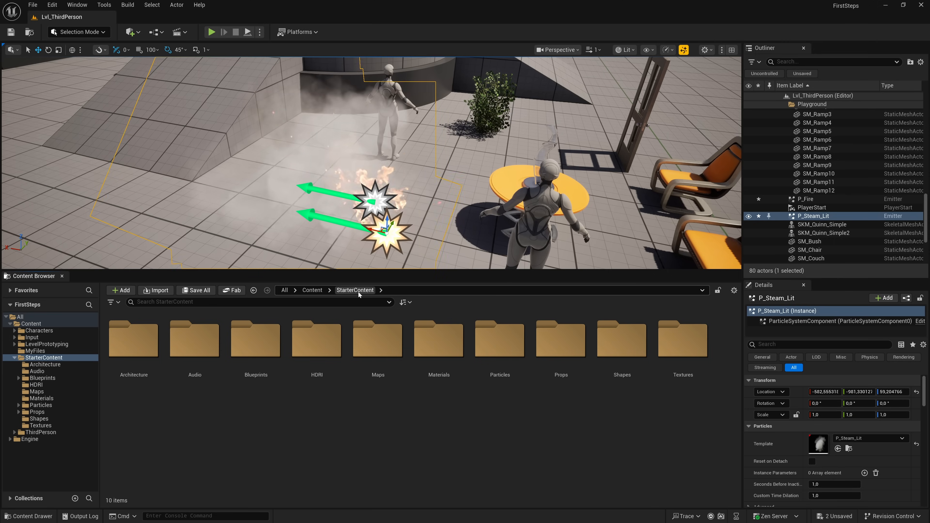
- Look through the contents of the Props and Shapes folders, returning to the StarterContent folder after each
{"action": "left_click", "coordinate": [559, 346]}
{"action": "double_click", "coordinate": [559, 346]}
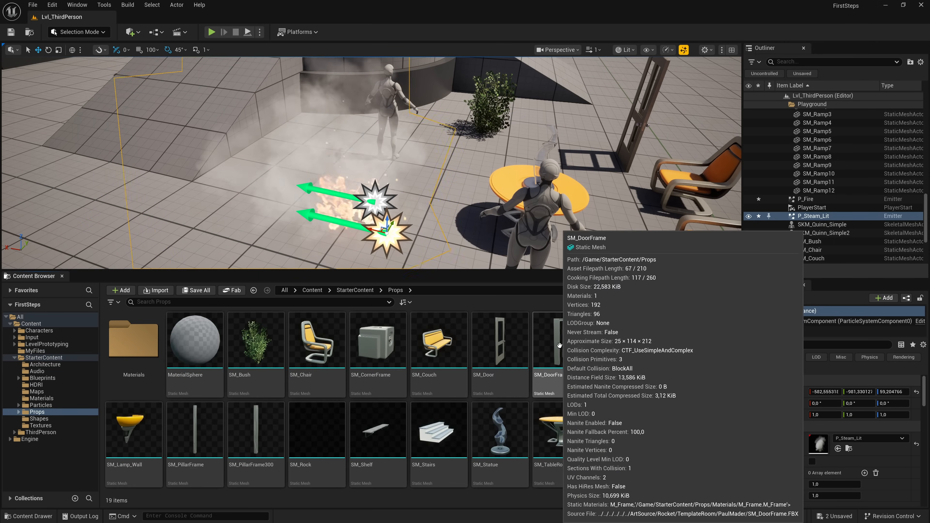
{"action": "mouse_move", "coordinate": [450, 391]}
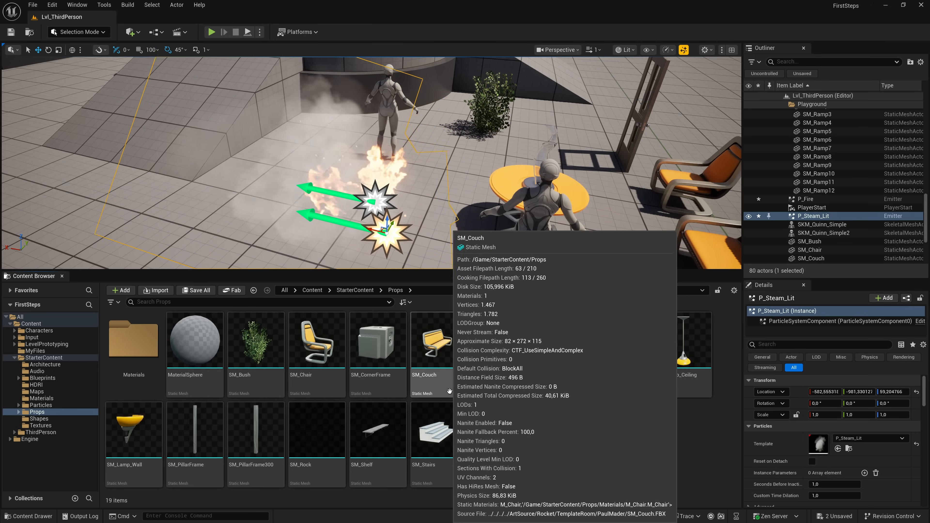
{"action": "left_click", "coordinate": [355, 289]}
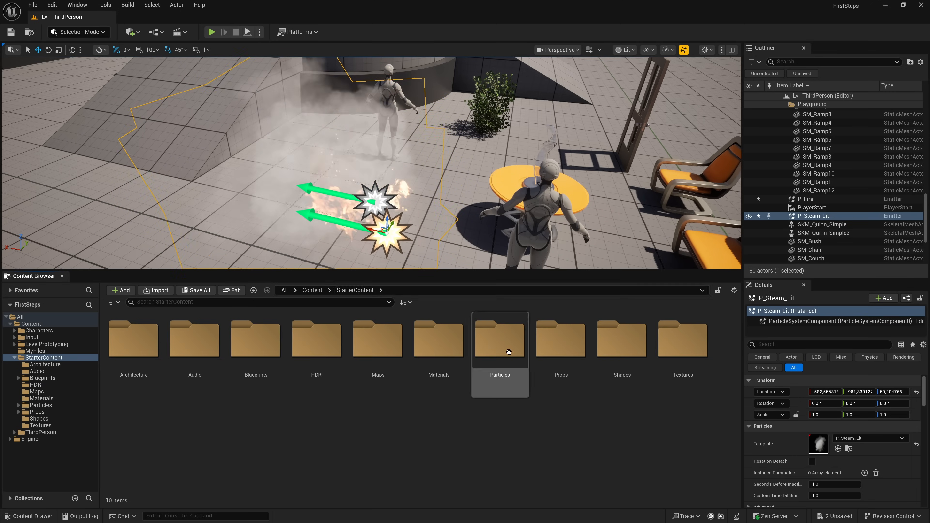
{"action": "double_click", "coordinate": [622, 340]}
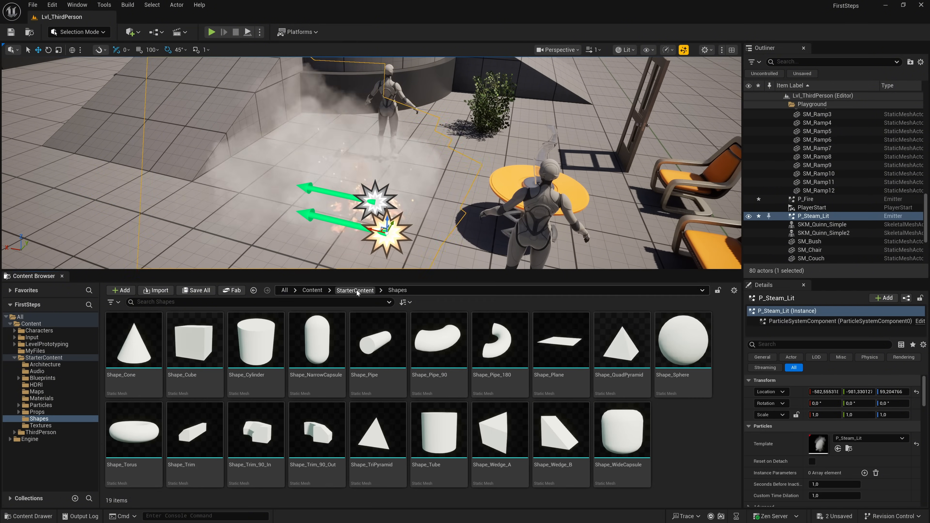
{"action": "left_click", "coordinate": [356, 290]}
- Look through the texture assets in the Textures folder and return to the StarterContent folder
{"action": "double_click", "coordinate": [678, 357]}
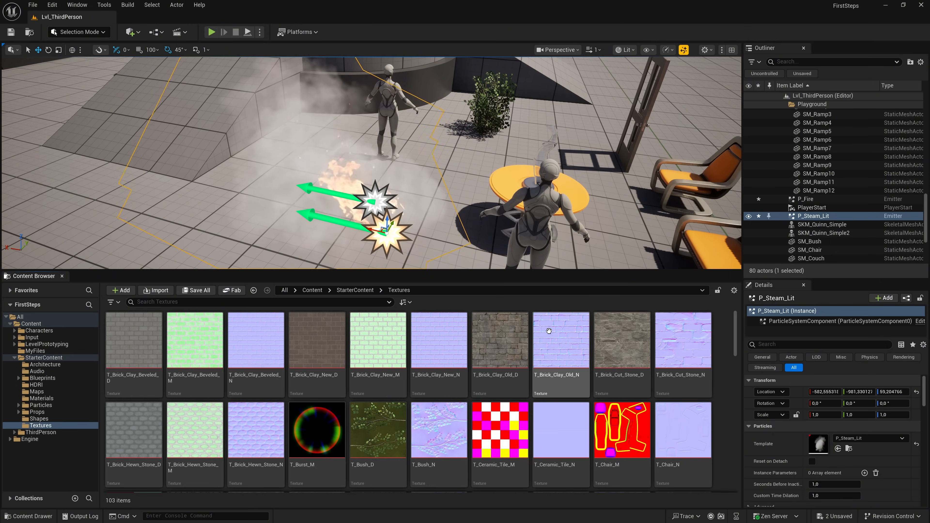
{"action": "scroll", "coordinate": [598, 369], "scroll_direction": "down", "scroll_amount": 3}
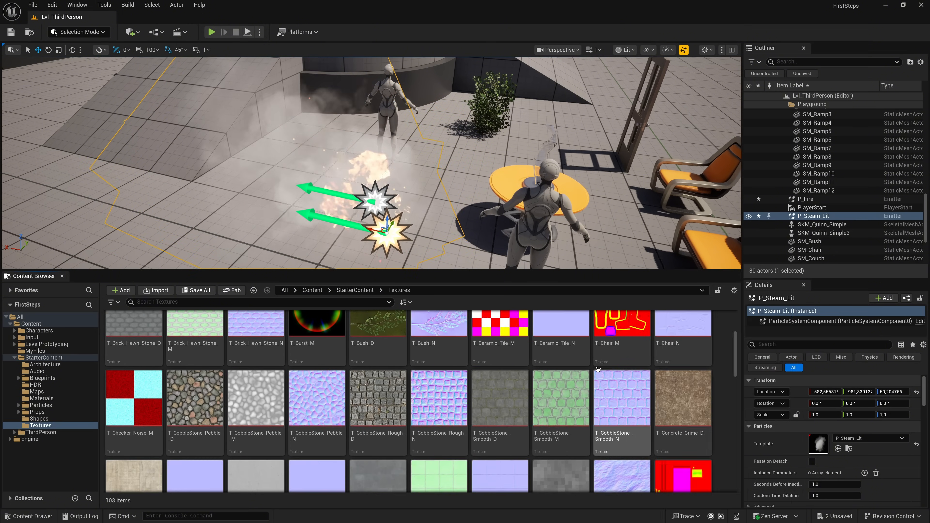
{"action": "scroll", "coordinate": [598, 369], "scroll_direction": "down", "scroll_amount": 5}
{"action": "scroll", "coordinate": [598, 369], "scroll_direction": "down", "scroll_amount": 10}
{"action": "scroll", "coordinate": [598, 369], "scroll_direction": "down", "scroll_amount": 10}
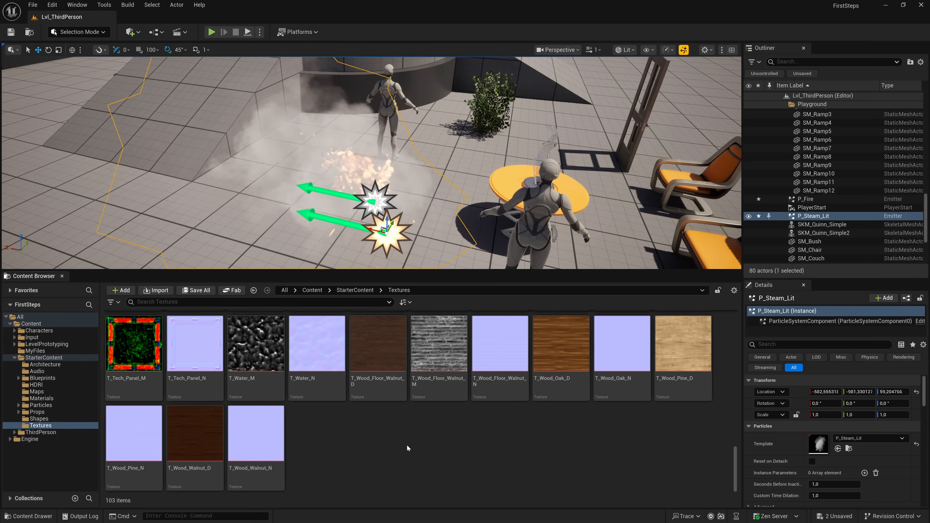
{"action": "scroll", "coordinate": [404, 439], "scroll_direction": "up", "scroll_amount": 2}
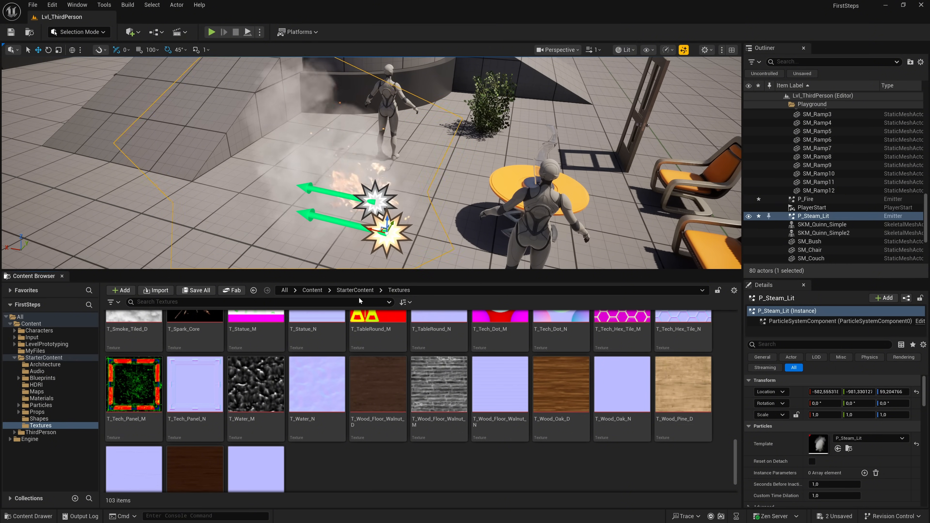
{"action": "left_click", "coordinate": [358, 290]}
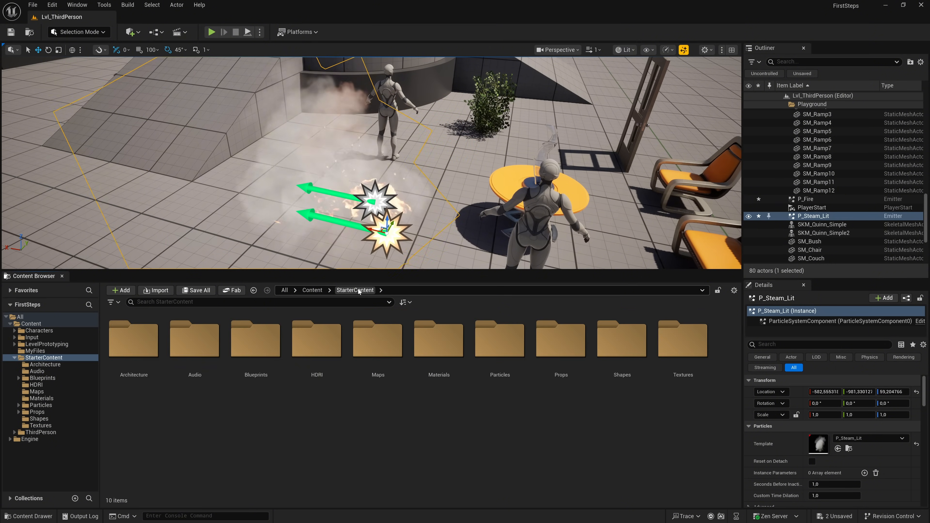
- Select the orange couch in the level and locate its SM_Couch static mesh among the project assets
{"action": "right_click_drag", "start_coordinate": [371, 163], "coordinate": [487, 172]}
{"action": "right_click_drag", "start_coordinate": [406, 255], "coordinate": [387, 257]}
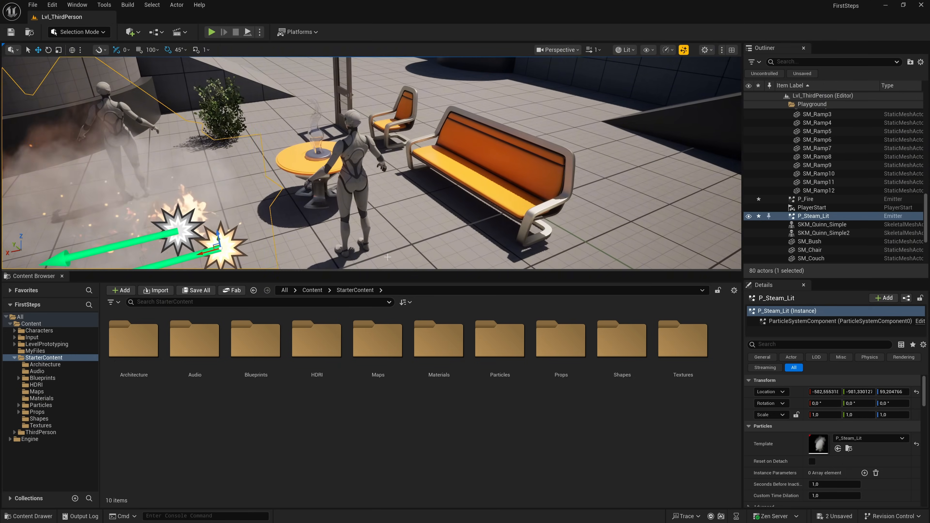
{"action": "left_click", "coordinate": [492, 160]}
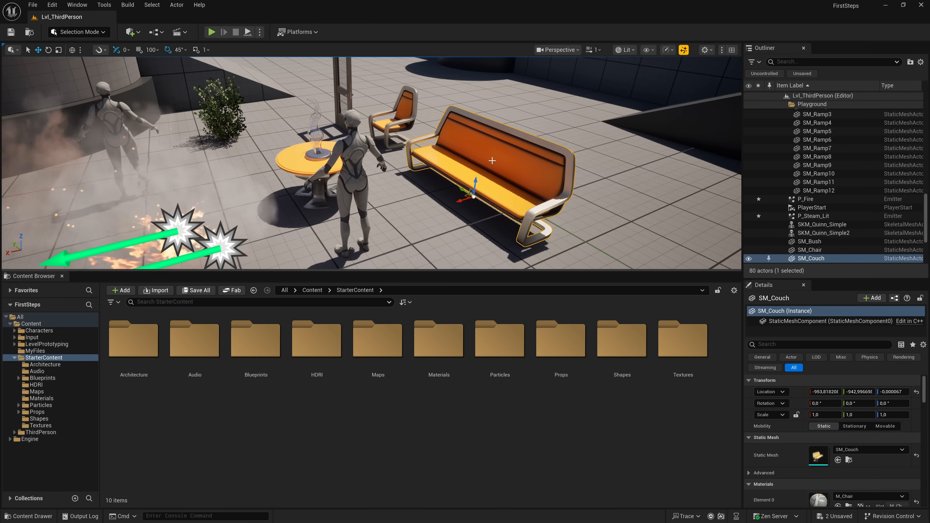
{"action": "scroll", "coordinate": [858, 413], "scroll_direction": "down", "scroll_amount": 3}
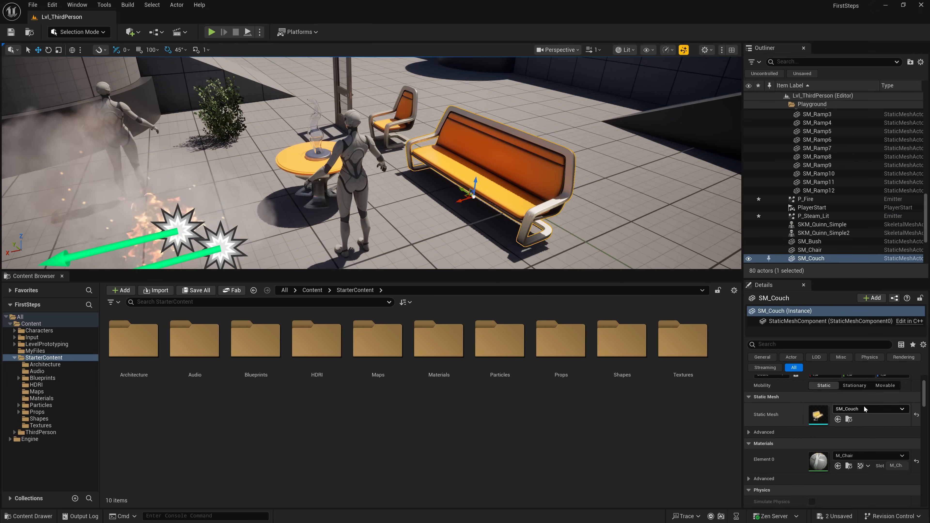
{"action": "left_click", "coordinate": [849, 406]}
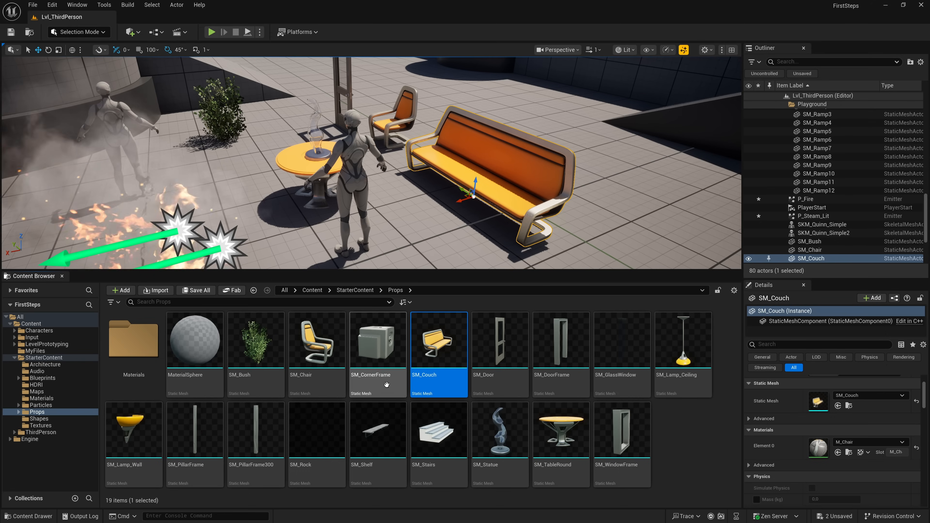
{"action": "mouse_move", "coordinate": [446, 381]}
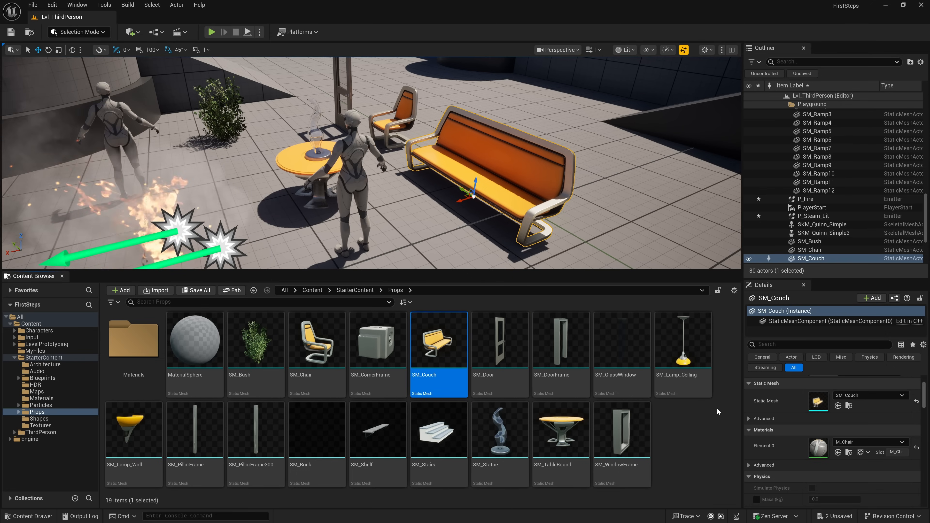
- Locate the couch's M_Chair material among the project assets, and go back to the folder of its static mesh
{"action": "left_click", "coordinate": [849, 453]}
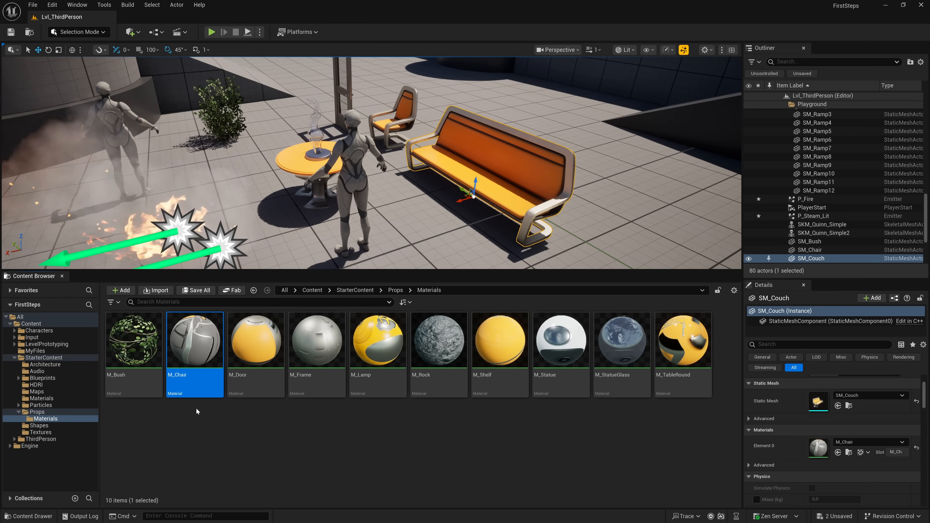
{"action": "left_click", "coordinate": [196, 410]}
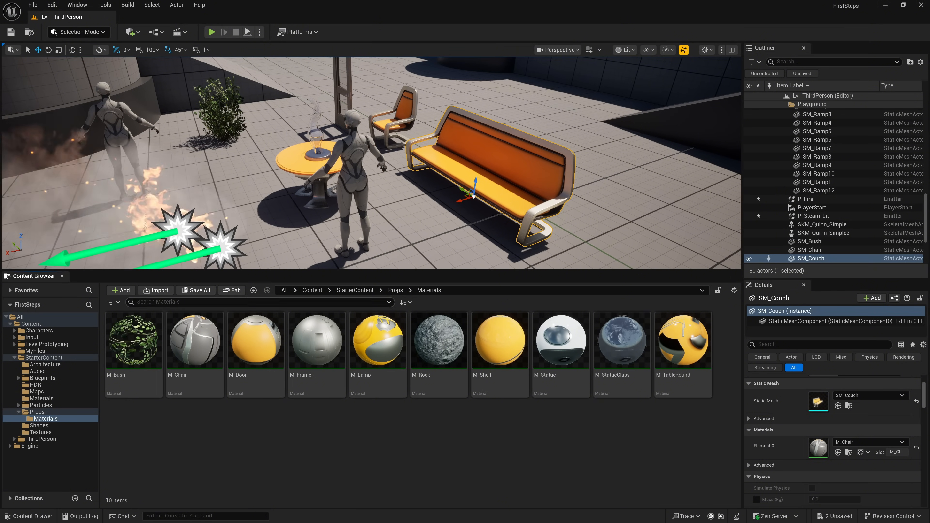
{"action": "left_click", "coordinate": [848, 406]}
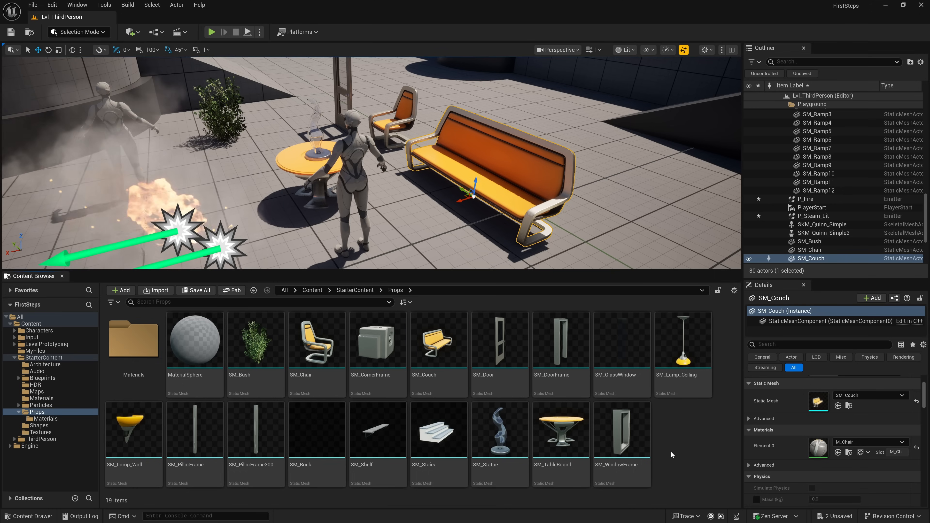
- Shrink the asset thumbnails and create a new folder named ForSit inside the Props folder
{"action": "scroll", "coordinate": [409, 395], "scroll_direction": "down", "scroll_amount": 3, "text": "ctrl"}
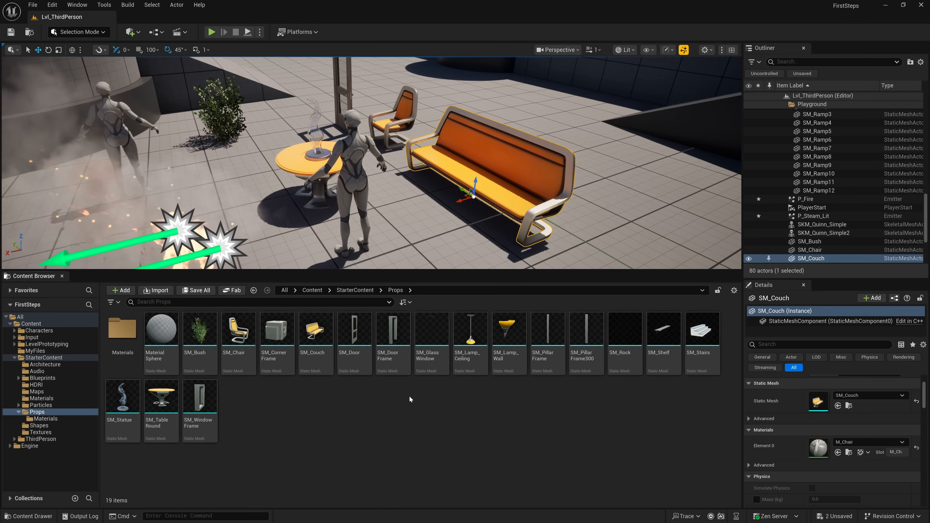
{"action": "scroll", "coordinate": [409, 396], "scroll_direction": "down", "scroll_amount": 2, "text": "ctrl"}
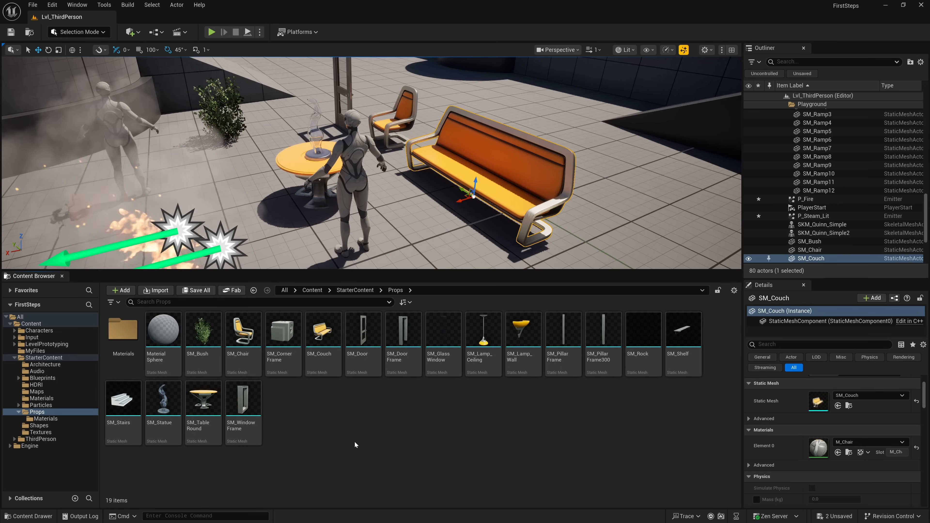
{"action": "right_click", "coordinate": [315, 440]}
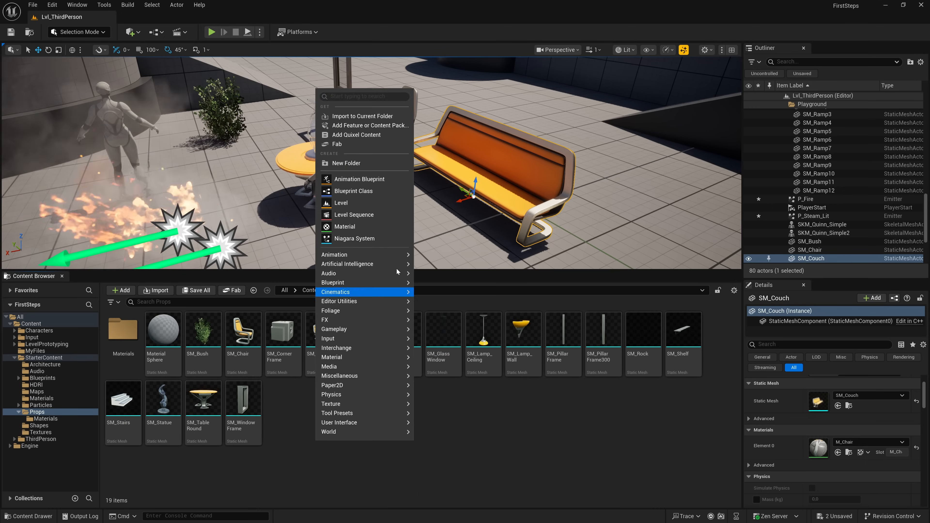
{"action": "left_click", "coordinate": [346, 163]}
{"action": "type", "text": "ForSit"}
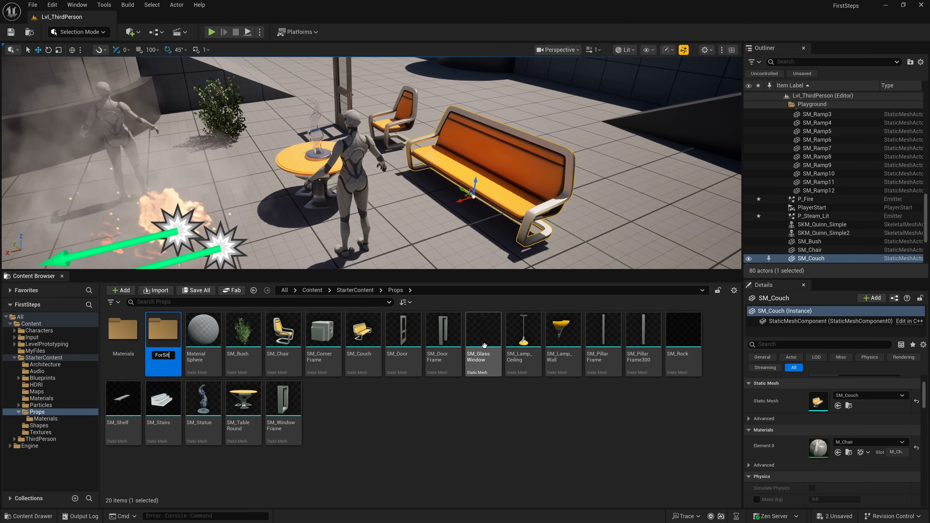
{"action": "key", "text": "Return"}
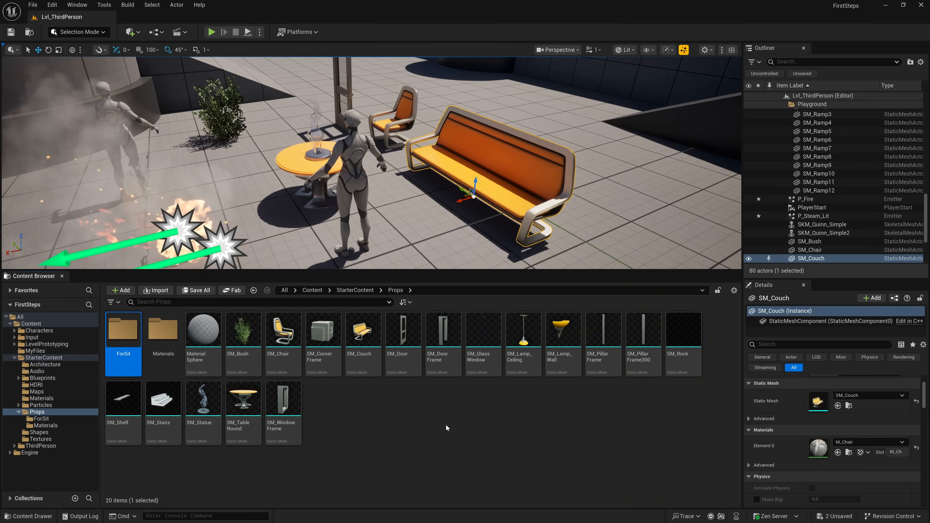
- Move the SM_Chair mesh into the ForSit folder and place a copy of SM_Couch there
{"action": "left_click_drag", "start_coordinate": [283, 335], "coordinate": [124, 341]}
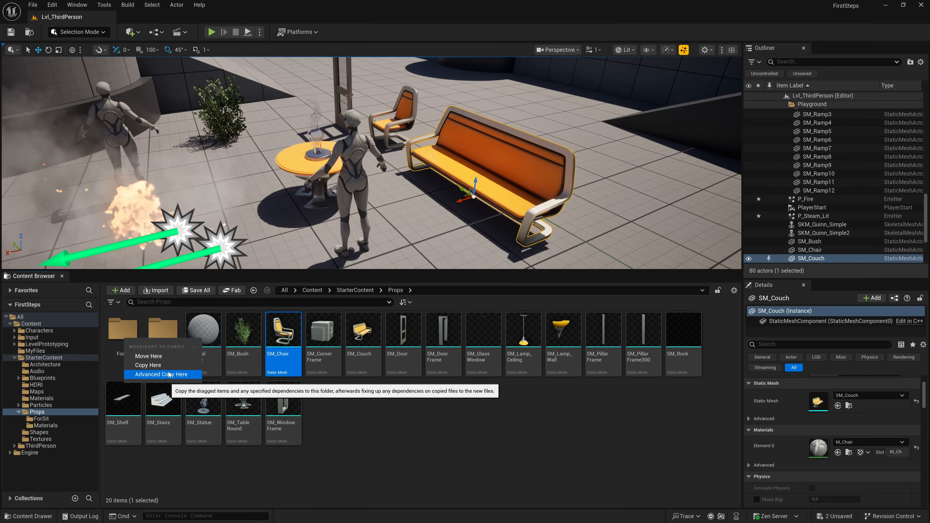
{"action": "left_click", "coordinate": [164, 356]}
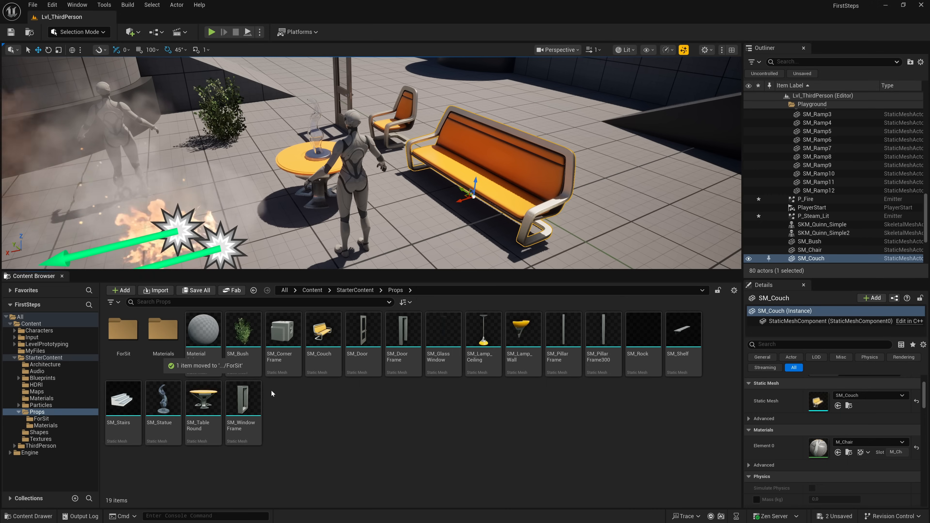
{"action": "left_click_drag", "start_coordinate": [327, 350], "coordinate": [128, 346]}
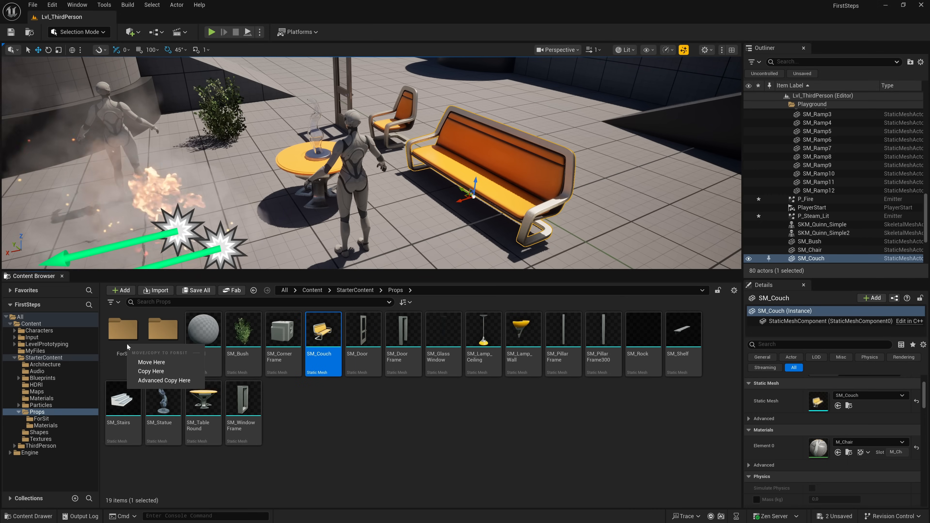
{"action": "left_click", "coordinate": [154, 372]}
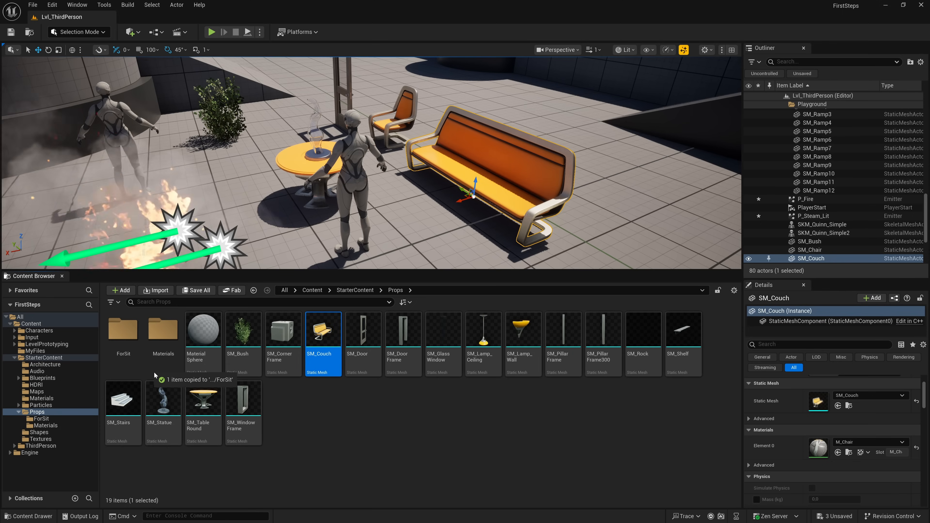
- Open the ForSit folder and save the copied SM_Couch asset
{"action": "double_click", "coordinate": [129, 348]}
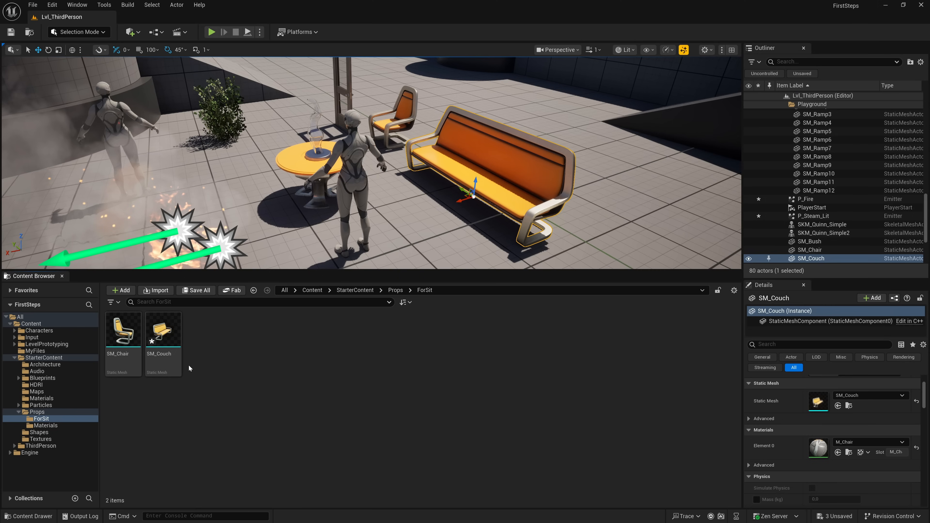
{"action": "left_click", "coordinate": [156, 346]}
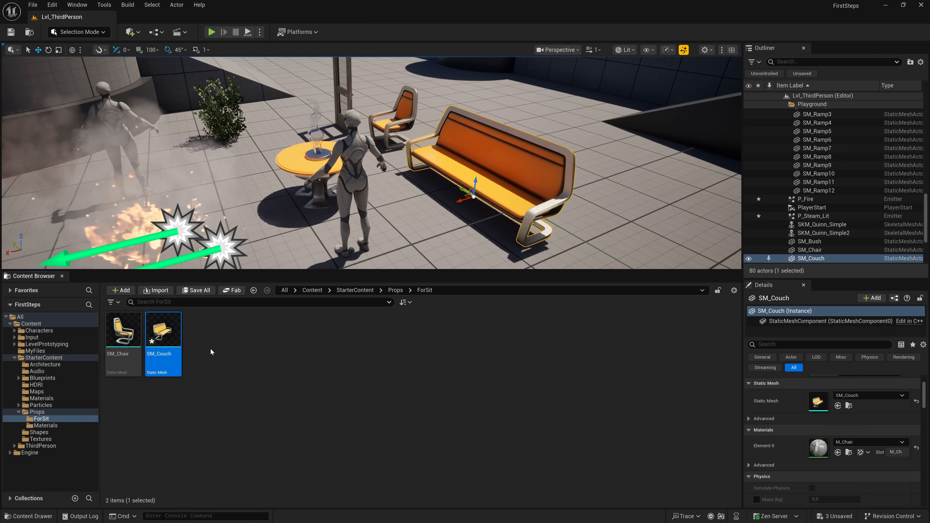
{"action": "key", "text": "ctrl+s"}
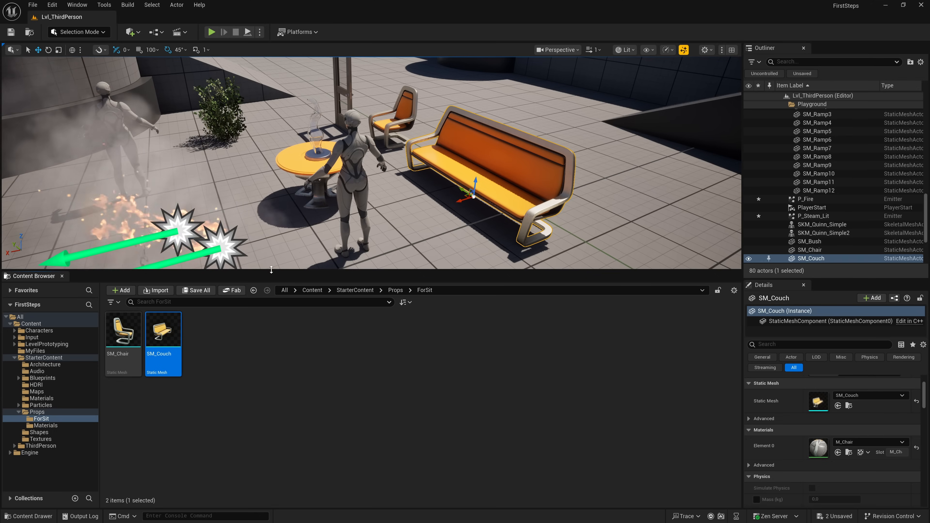
- Move SM_Chair from ForSit back to the Props folder and open Props to check its assets
{"action": "mouse_move", "coordinate": [311, 212]}
{"action": "right_mouse_down"}
{"action": "mouse_move", "coordinate": [366, 214]}
{"action": "mouse_move", "coordinate": [307, 214]}
{"action": "right_mouse_up"}
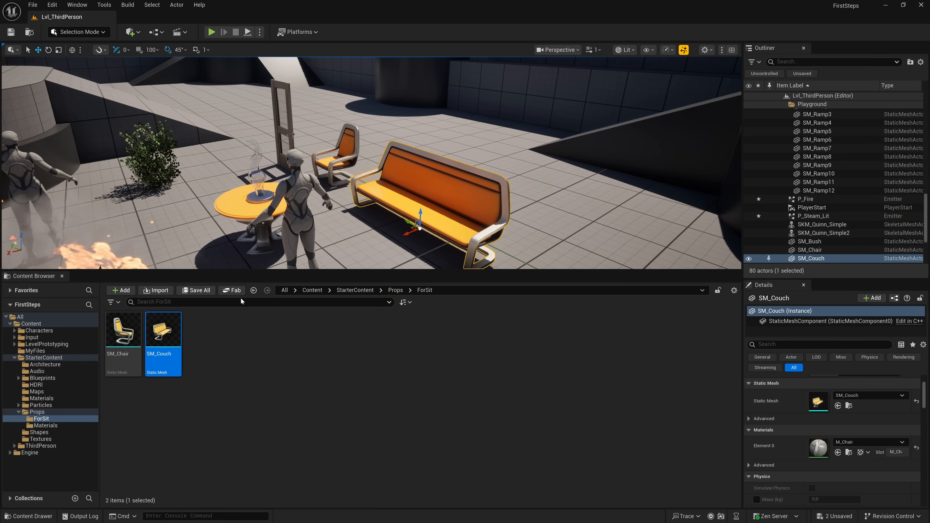
{"action": "mouse_move", "coordinate": [160, 337]}
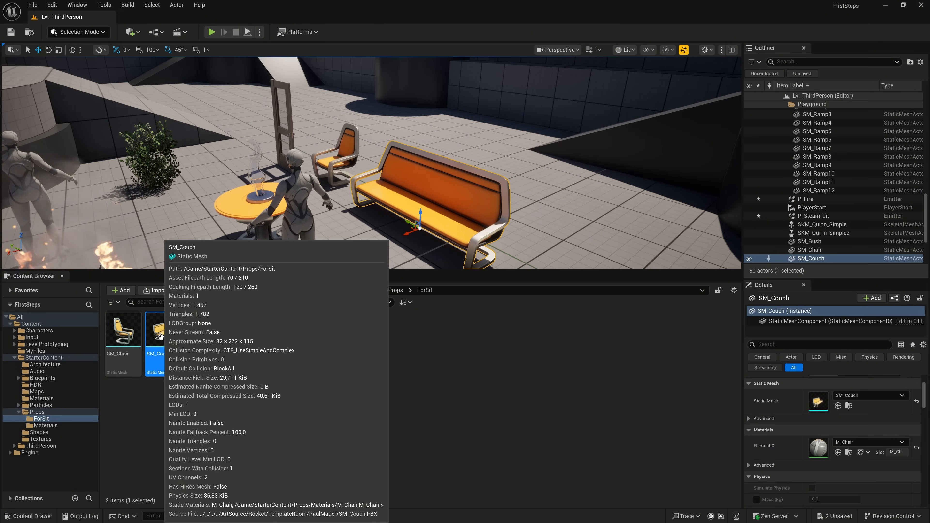
{"action": "mouse_move", "coordinate": [133, 341]}
{"action": "left_click_drag", "start_coordinate": [132, 340], "coordinate": [44, 413]}
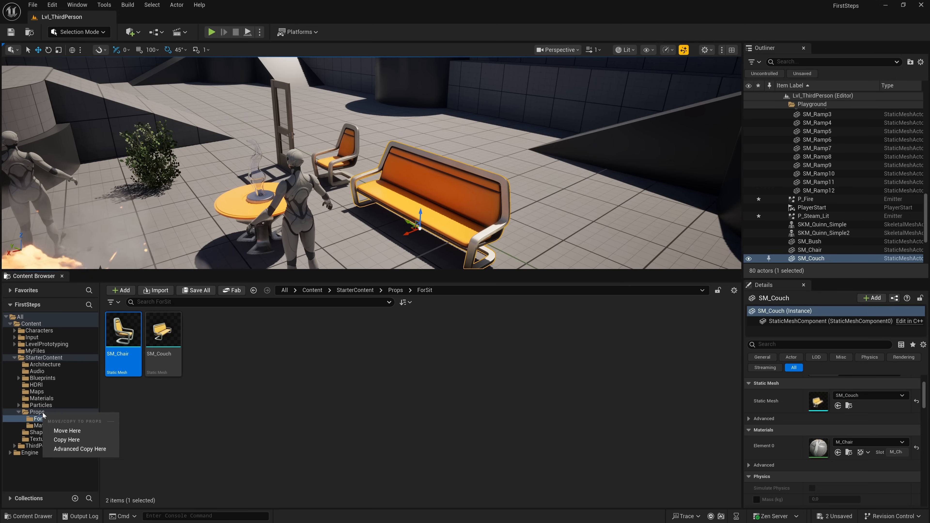
{"action": "left_click", "coordinate": [63, 432]}
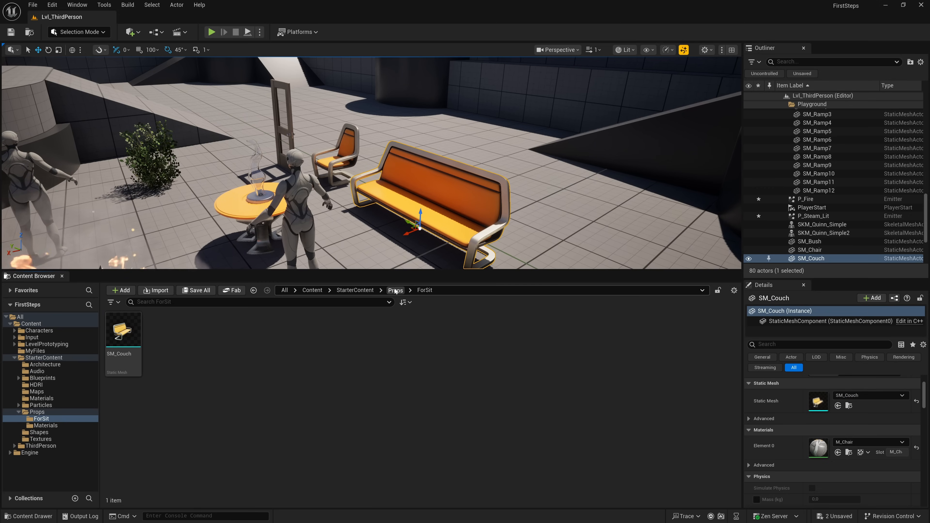
{"action": "left_click", "coordinate": [395, 290]}
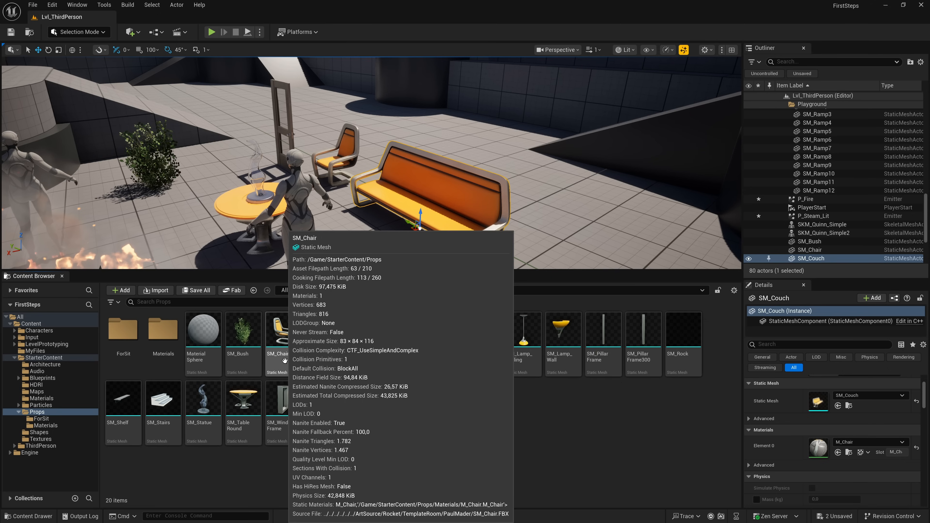
{"action": "mouse_move", "coordinate": [319, 367]}
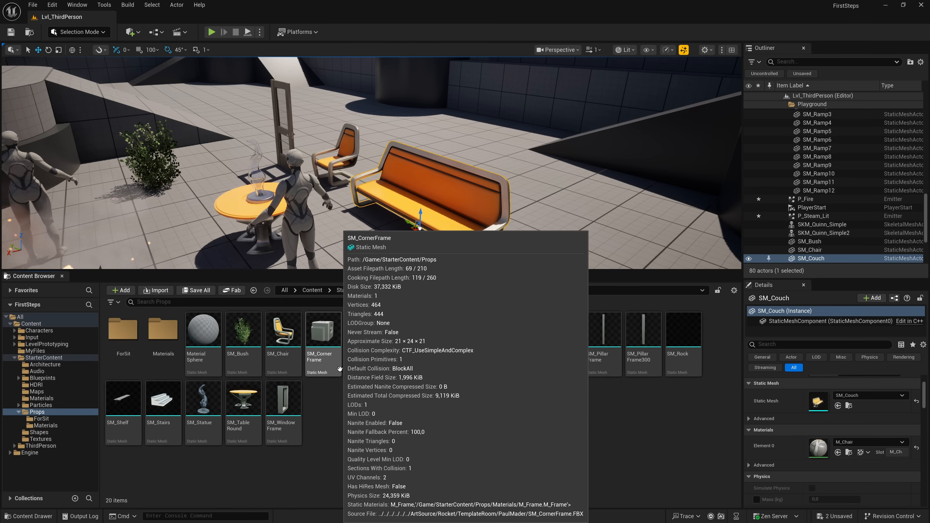
- Open the ForSit folder and place its SM_Couch mesh in the level beside the existing couch
{"action": "double_click", "coordinate": [123, 329]}
{"action": "left_click_drag", "start_coordinate": [123, 330], "coordinate": [566, 216]}
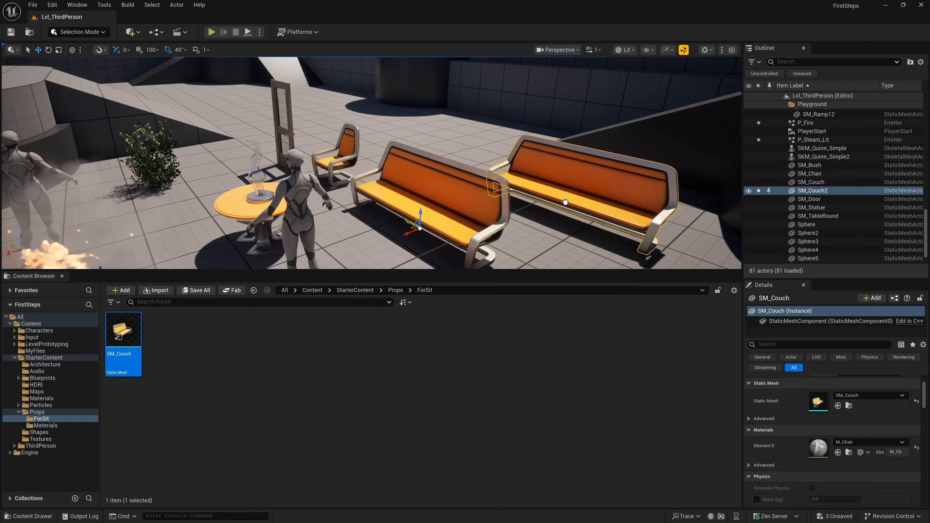
{"action": "key", "text": "d"}
{"action": "right_click_drag", "start_coordinate": [561, 232], "coordinate": [606, 234]}
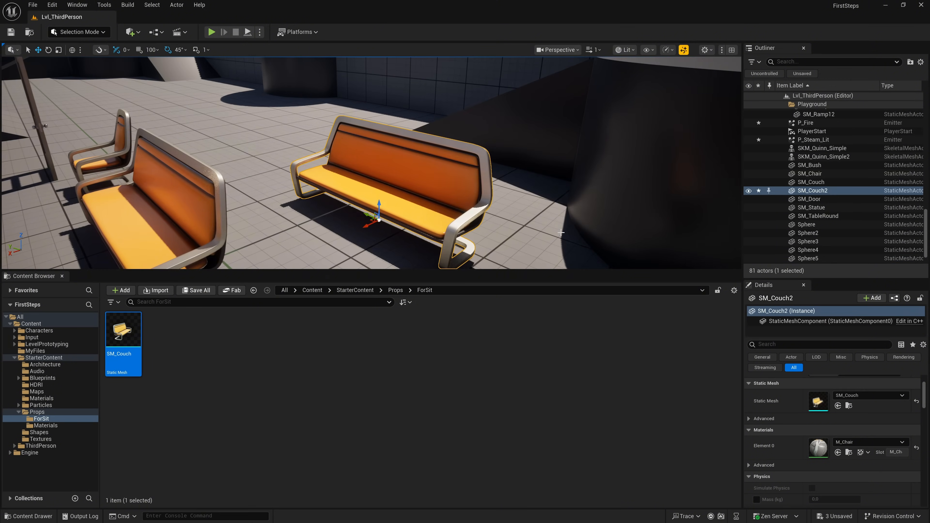
{"action": "right_click", "coordinate": [127, 337]}
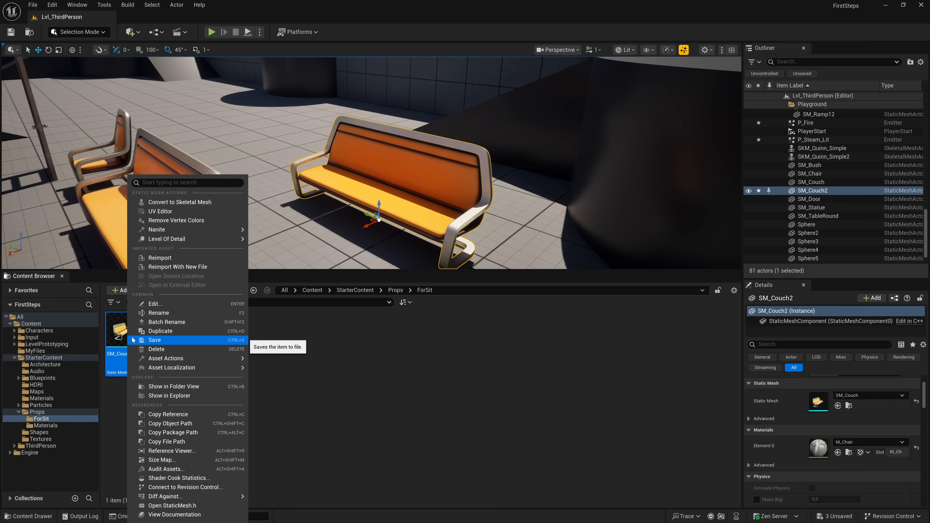
{"action": "left_click", "coordinate": [181, 349]}
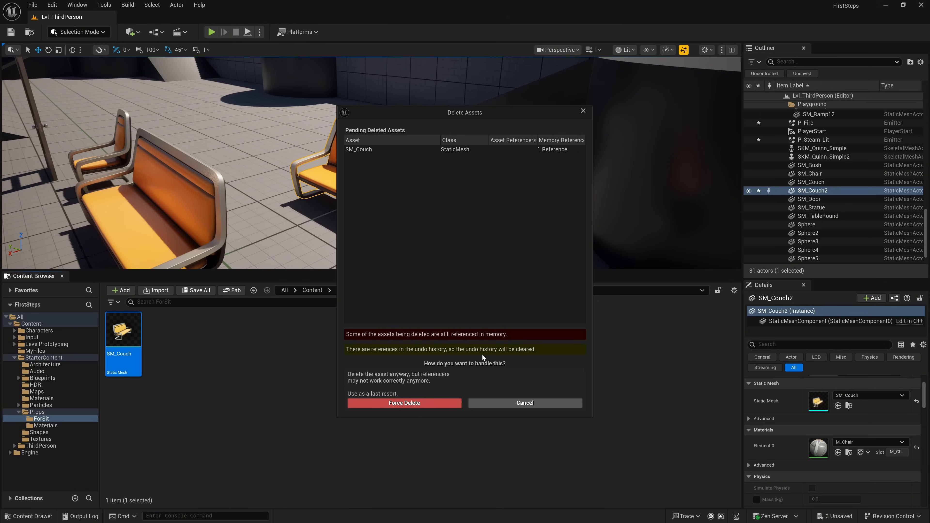
{"action": "left_click", "coordinate": [505, 403]}
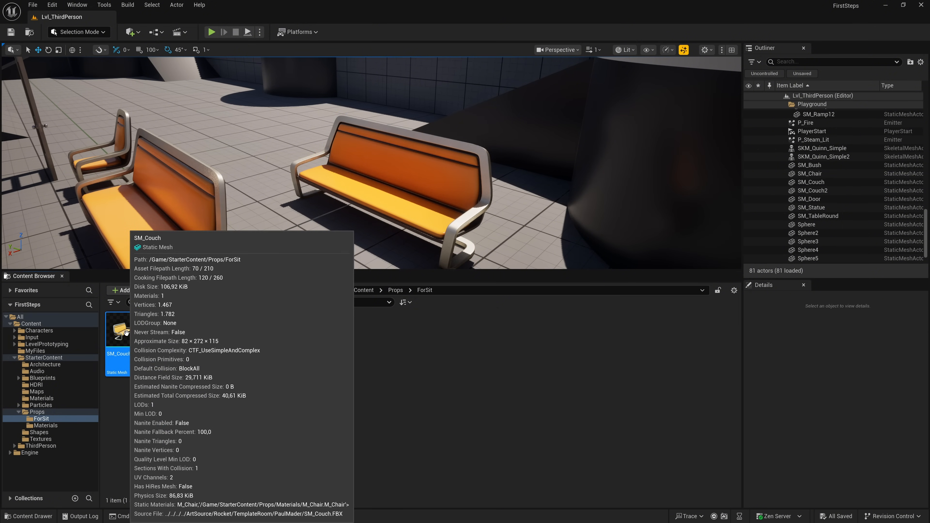
- Delete the SM_Couch asset from ForSit, replacing its references with SM_Chair, and save the affected content
{"action": "right_click", "coordinate": [127, 333]}
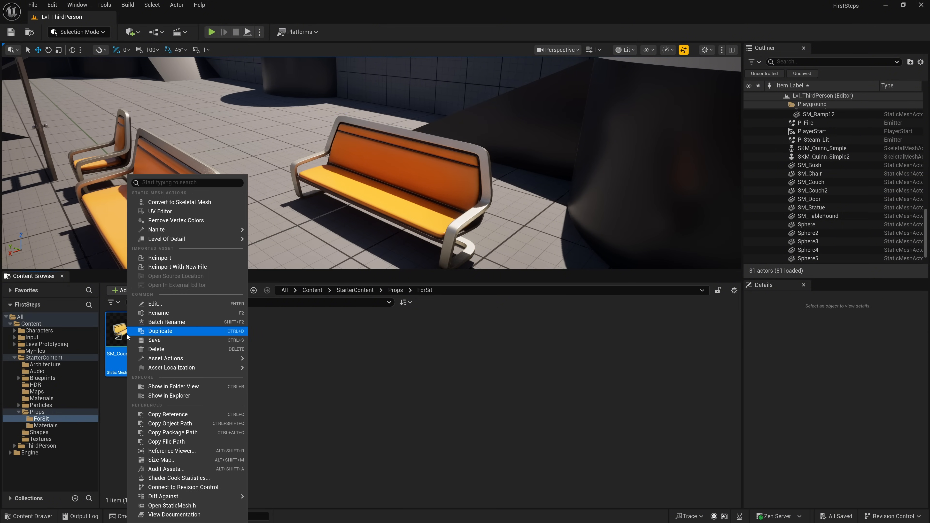
{"action": "left_click", "coordinate": [179, 349]}
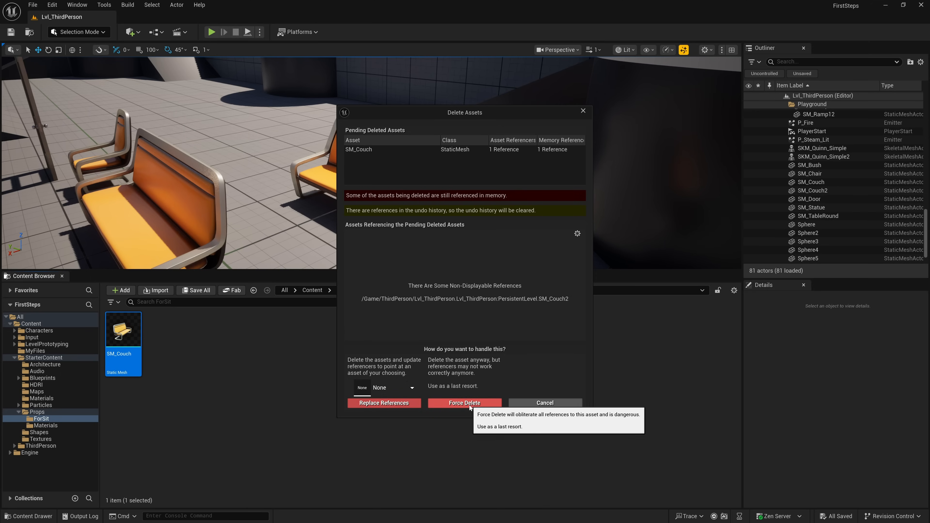
{"action": "left_click", "coordinate": [412, 388]}
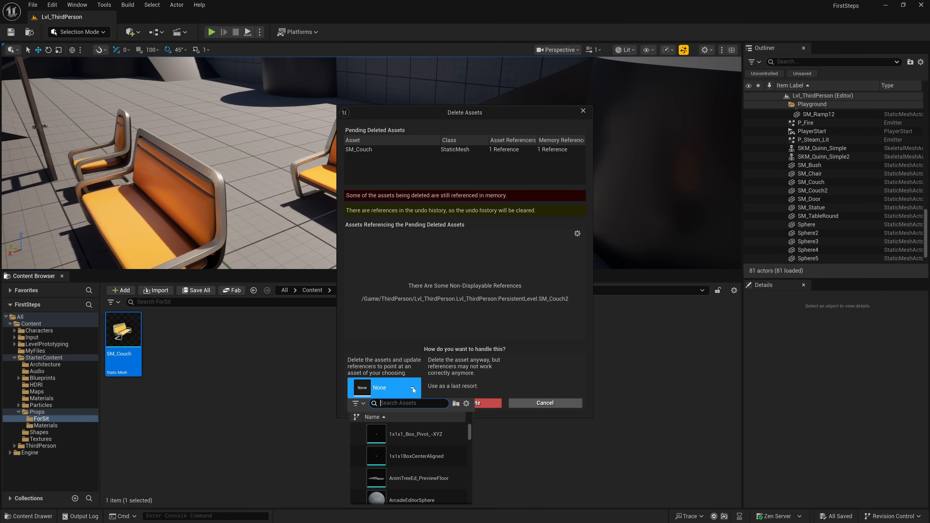
{"action": "type", "text": "cha"}
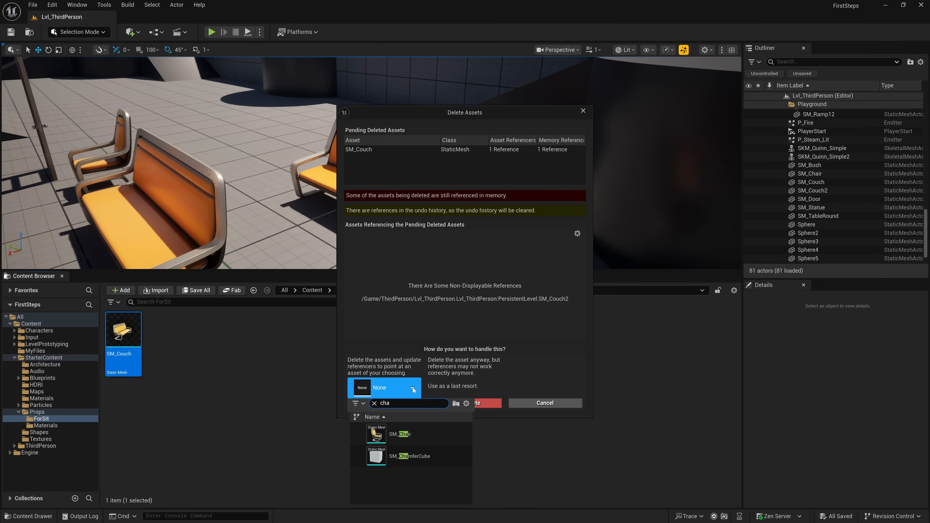
{"action": "left_click", "coordinate": [417, 432]}
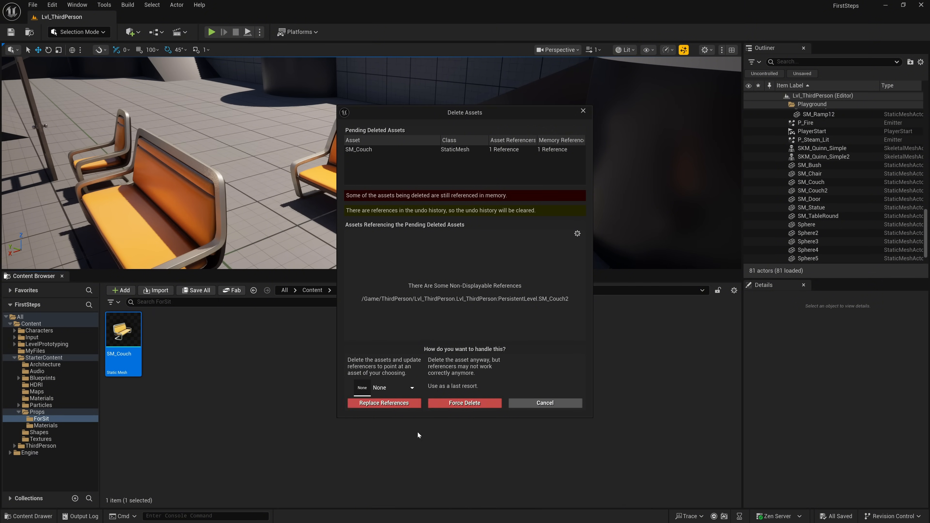
{"action": "left_click", "coordinate": [397, 404]}
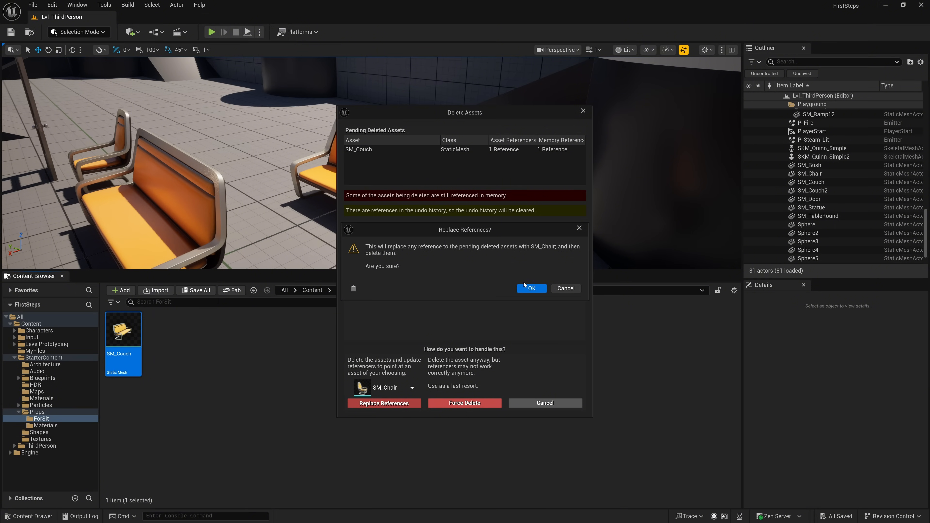
{"action": "left_click", "coordinate": [526, 288]}
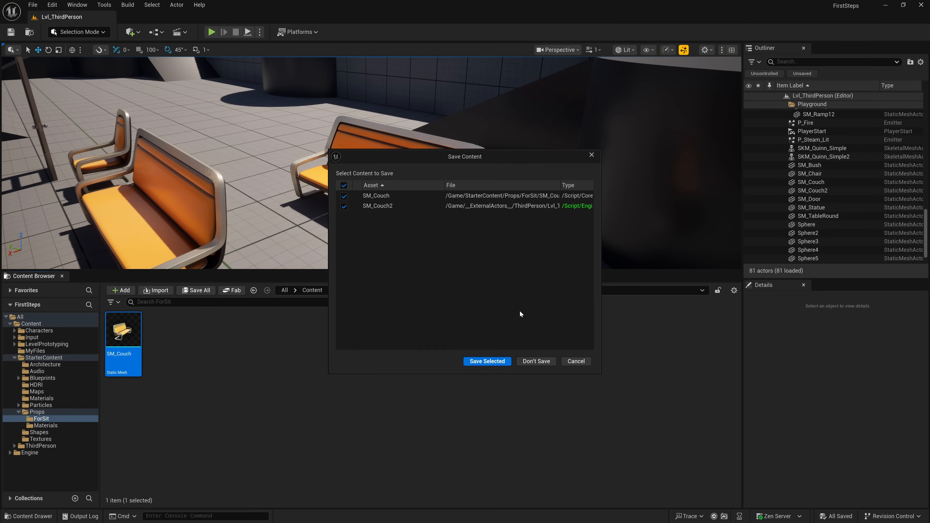
{"action": "left_click", "coordinate": [487, 361]}
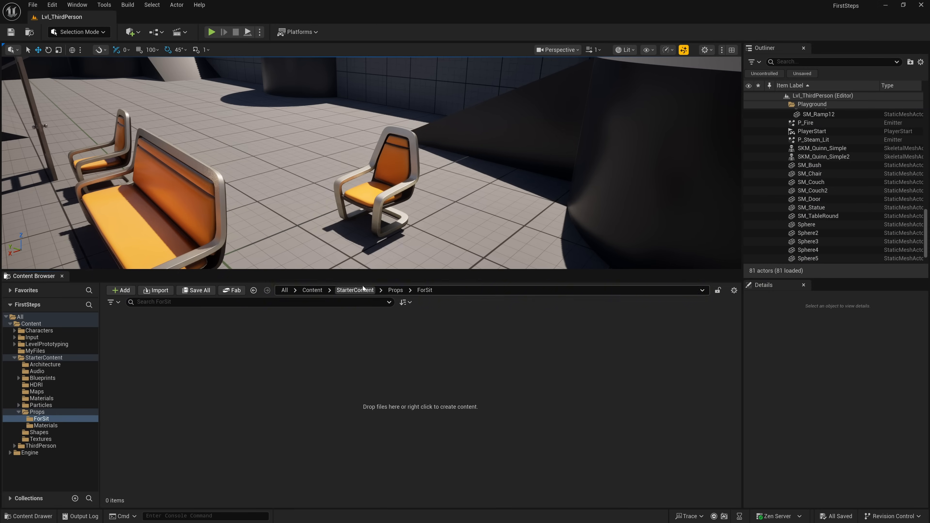
- Enlarge the viewport area, return to the Props folder and delete its ForSit subfolder
{"action": "left_click_drag", "start_coordinate": [365, 269], "coordinate": [367, 328]}
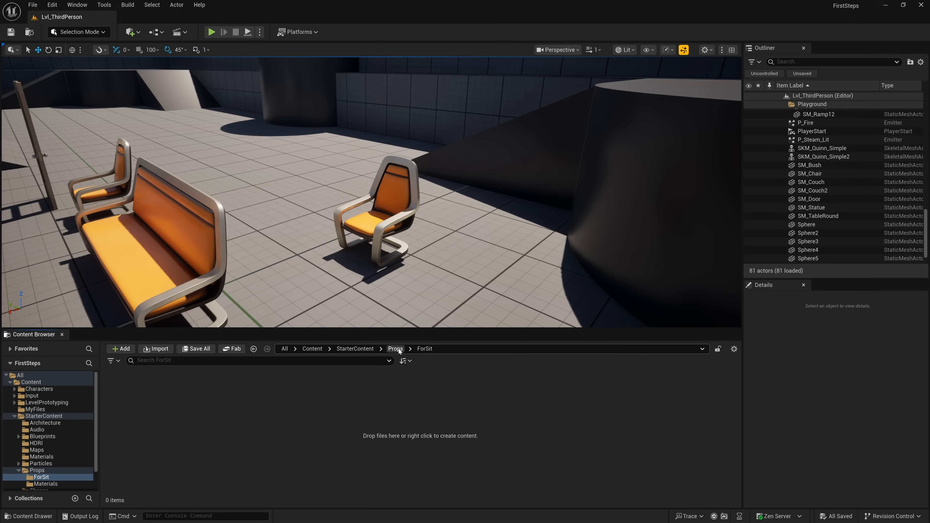
{"action": "left_click", "coordinate": [397, 348]}
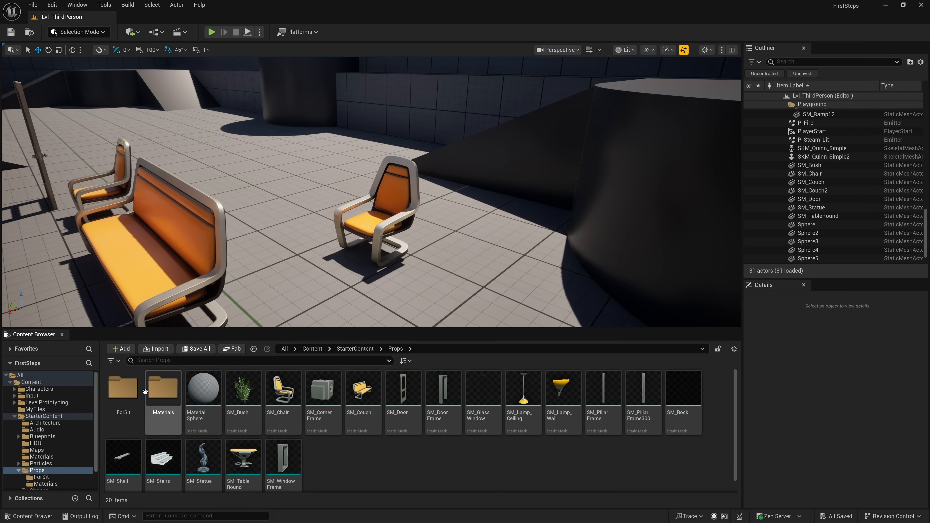
{"action": "right_click", "coordinate": [124, 390]}
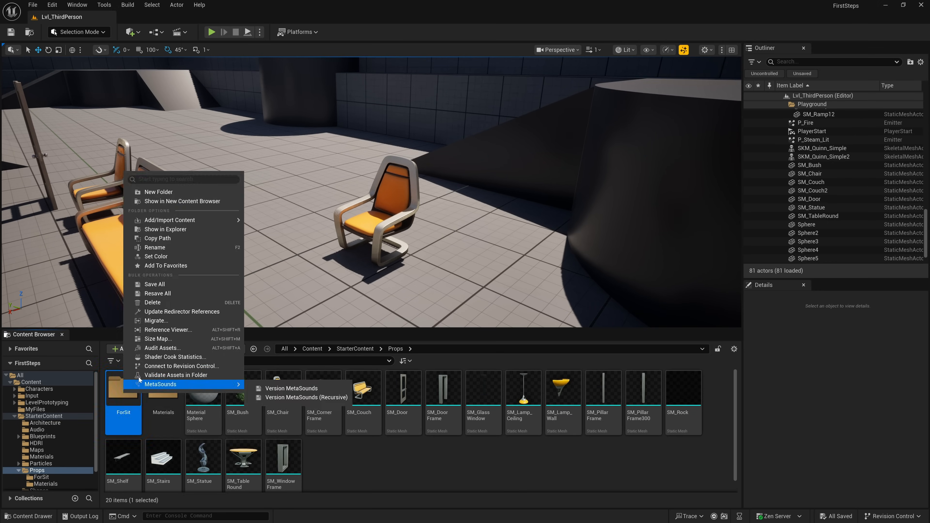
{"action": "left_click", "coordinate": [170, 303]}
{"action": "left_click", "coordinate": [192, 319]}
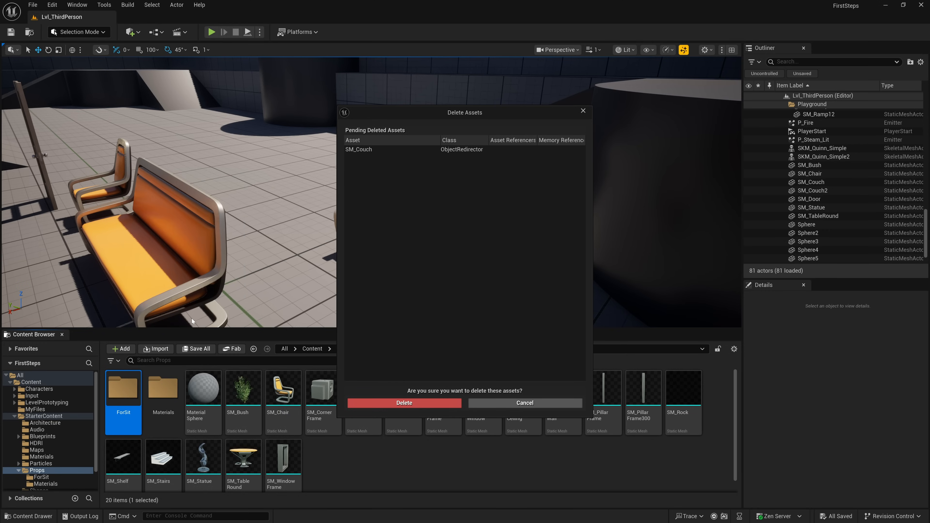
{"action": "left_click", "coordinate": [405, 403]}
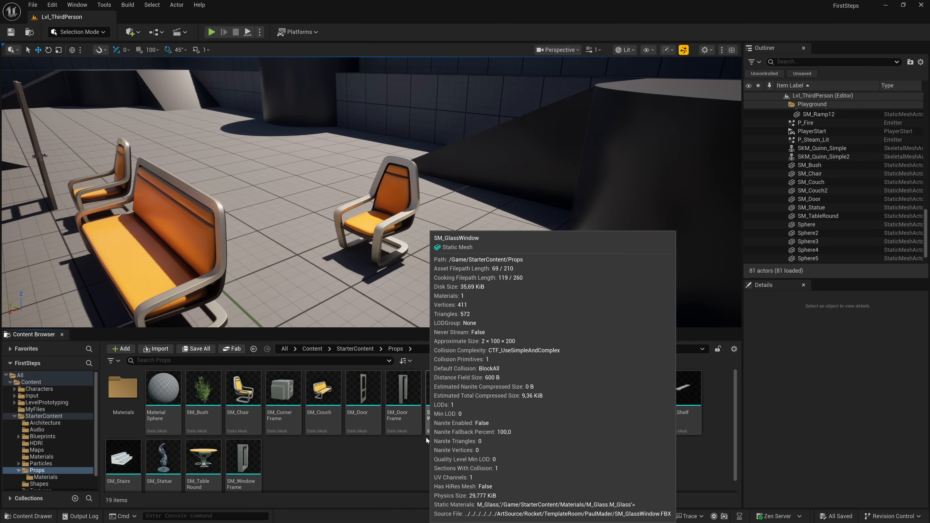
- Rename the SM_Chair mesh in the Props folder to SM_Chair_NEW
{"action": "left_click", "coordinate": [250, 423]}
{"action": "right_click", "coordinate": [250, 423]}
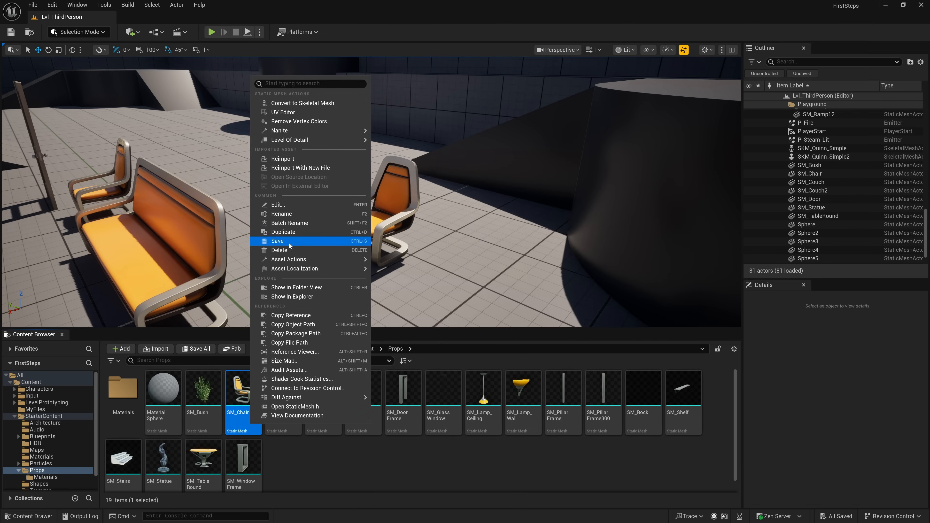
{"action": "left_click", "coordinate": [296, 217]}
{"action": "key", "text": "Escape"}
{"action": "type", "text": "_NEW"}
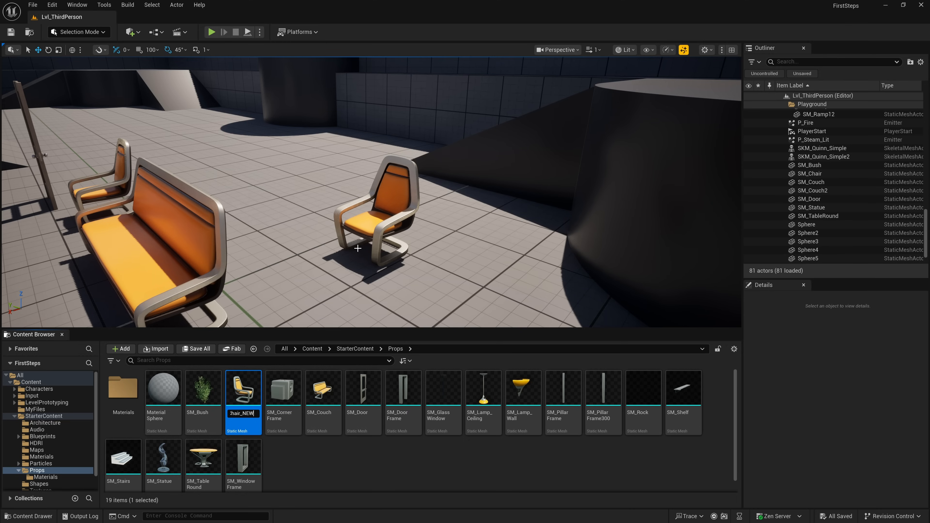
{"action": "key", "text": "Return"}
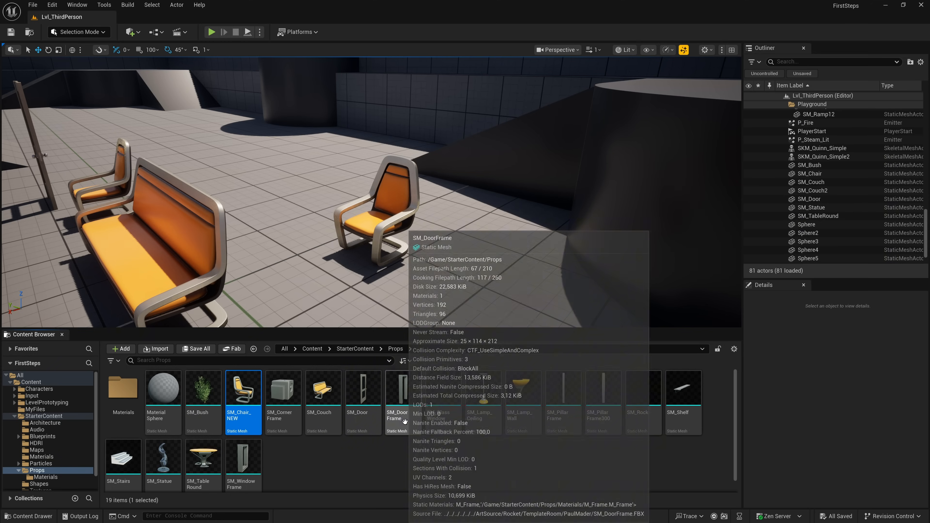
- Try to rename the SM_Door mesh in Props to SM_Chair
{"action": "left_click", "coordinate": [362, 396]}
{"action": "key", "text": "F2"}
{"action": "type", "text": "SM_Chair"}
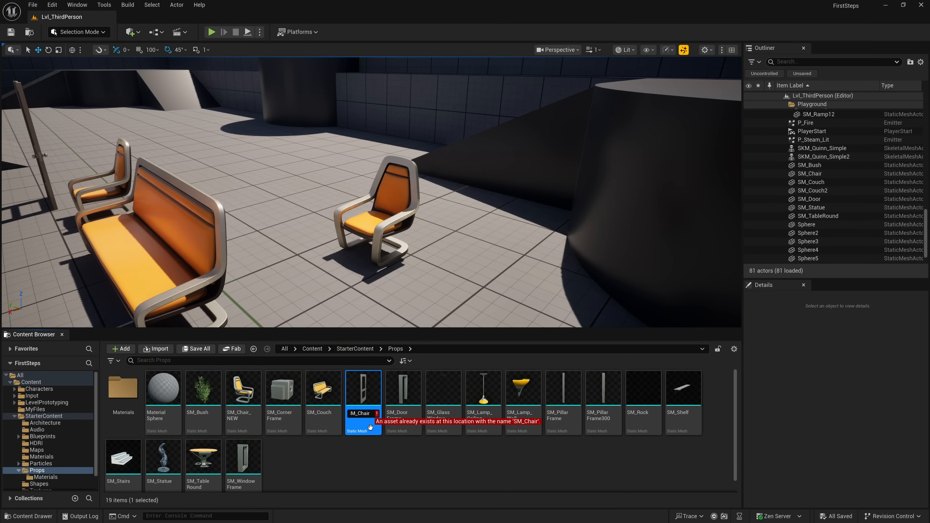
{"action": "left_click", "coordinate": [364, 446]}
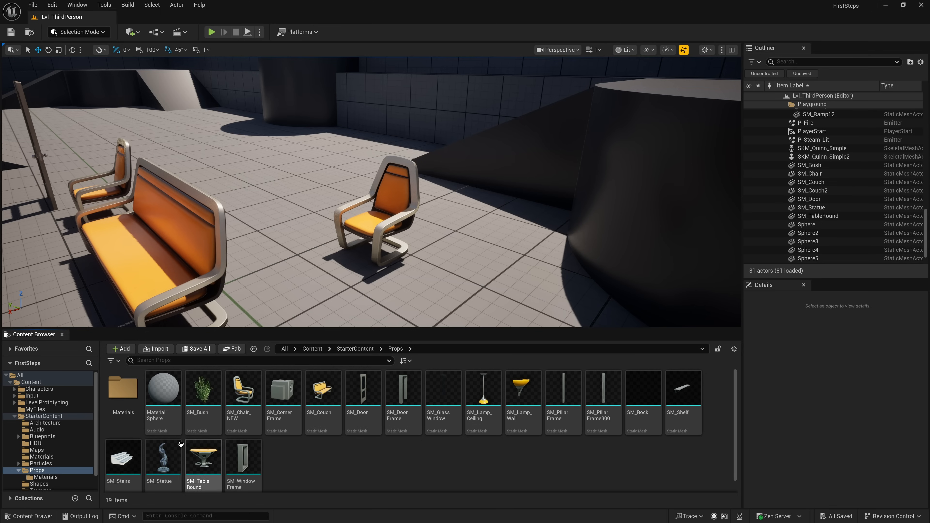
- Update the redirector references of the Props folder and delete the unreferenced redirectors
{"action": "right_click", "coordinate": [36, 472]}
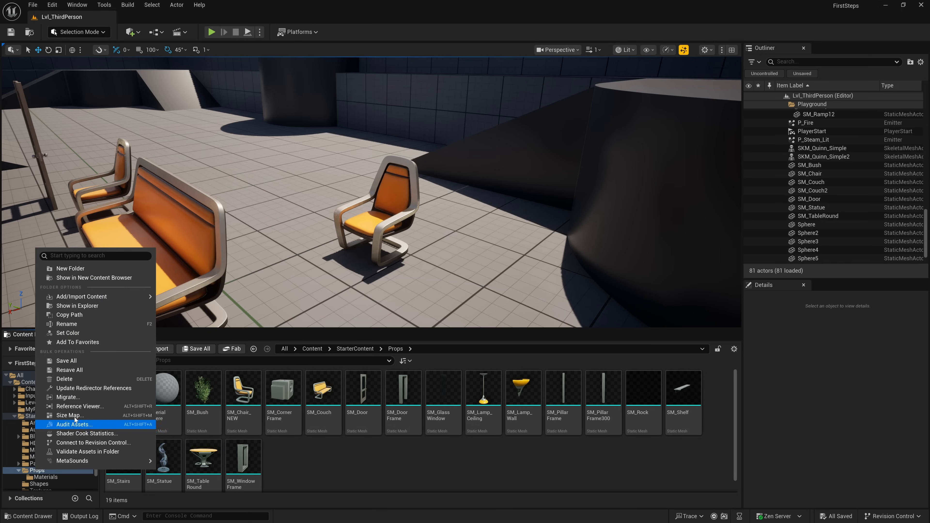
{"action": "left_click", "coordinate": [84, 388]}
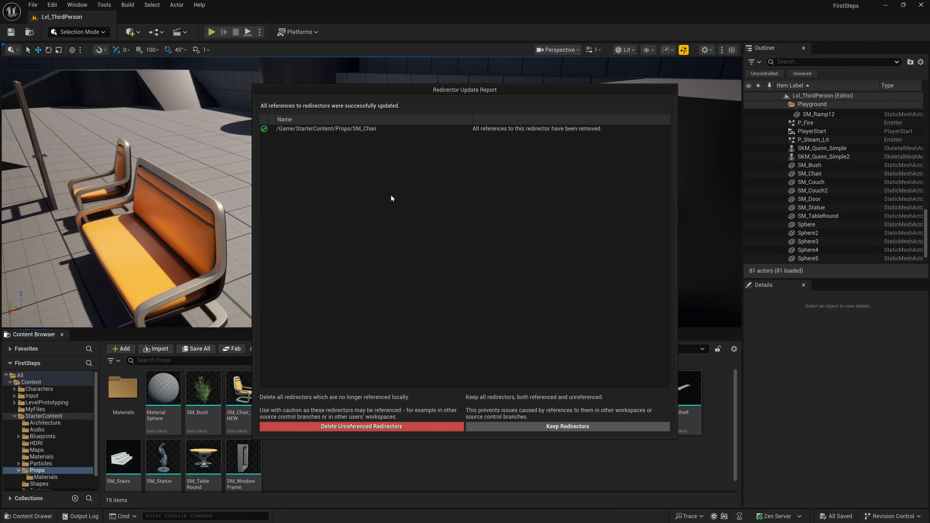
{"action": "left_click", "coordinate": [426, 426]}
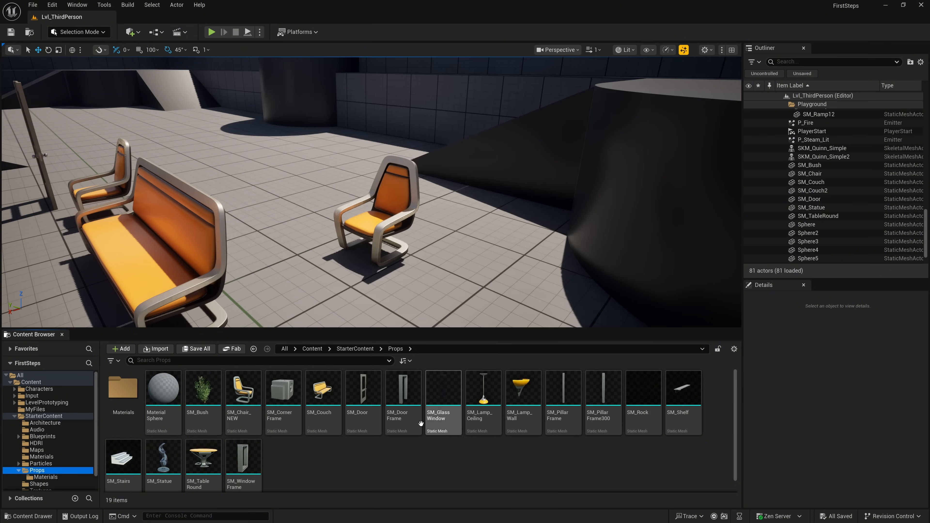
- Rename the SM_Door mesh in the Props folder to SM_Chair and deselect it
{"action": "right_click", "coordinate": [367, 419]}
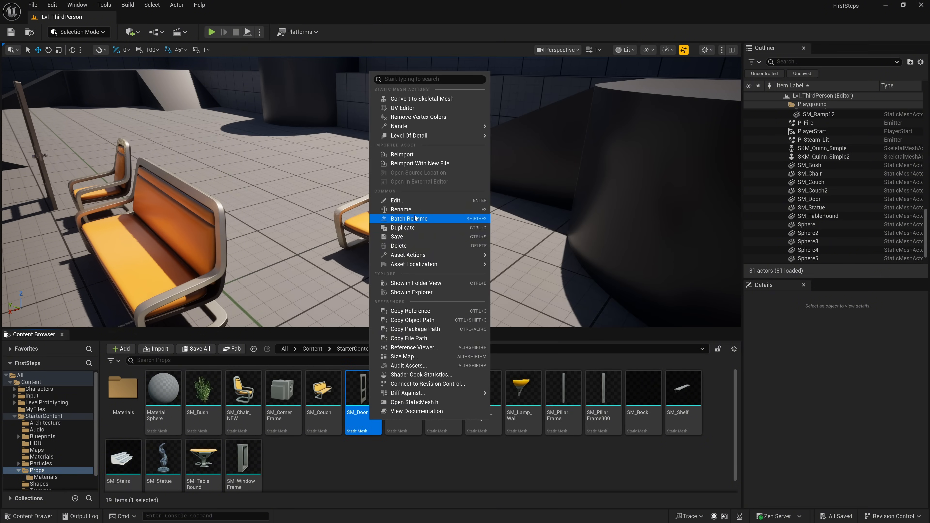
{"action": "left_click", "coordinate": [462, 209]}
{"action": "type", "text": "SM_Chair"}
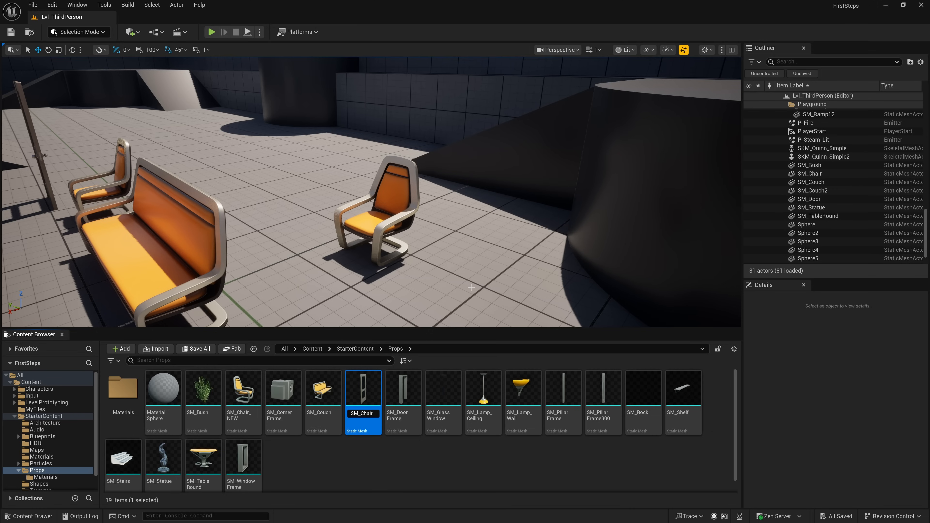
{"action": "key", "text": "Return"}
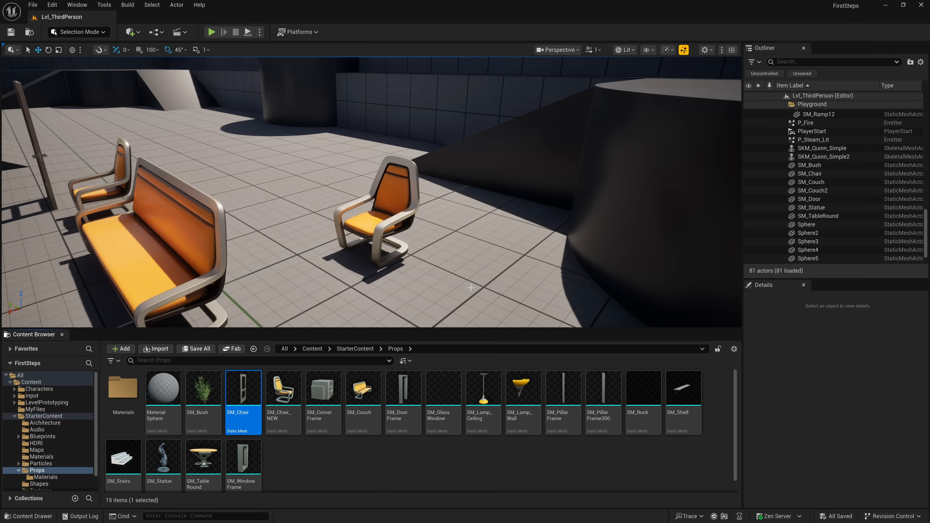
{"action": "left_click", "coordinate": [374, 457]}
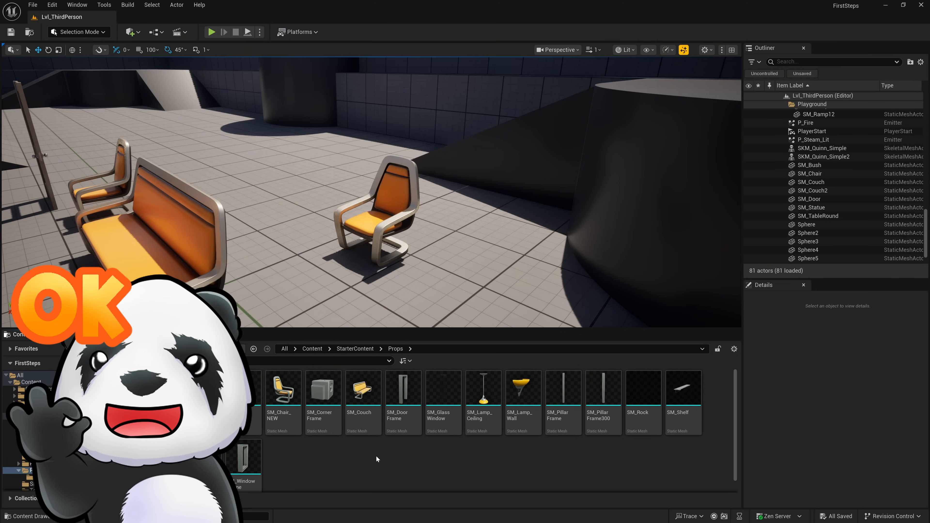
- Try to rename the door mesh, now called SM_Chair, back to SM_Door
{"action": "right_click", "coordinate": [253, 403]}
{"action": "mouse_move", "coordinate": [285, 265]}
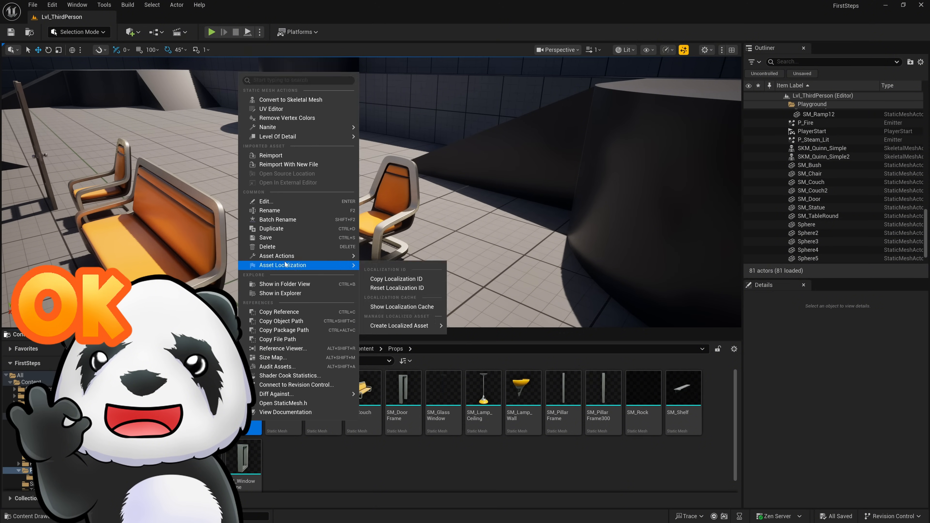
{"action": "left_click", "coordinate": [289, 212]}
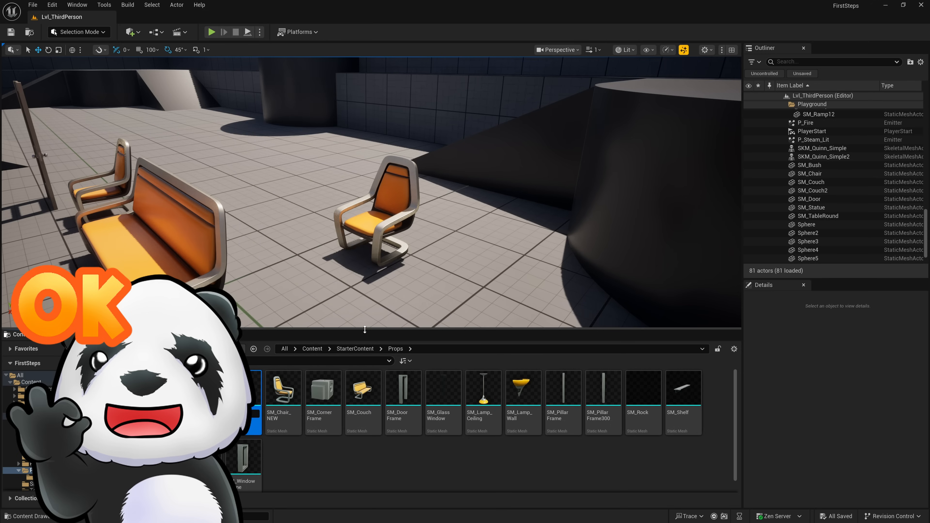
{"action": "type", "text": "r"}
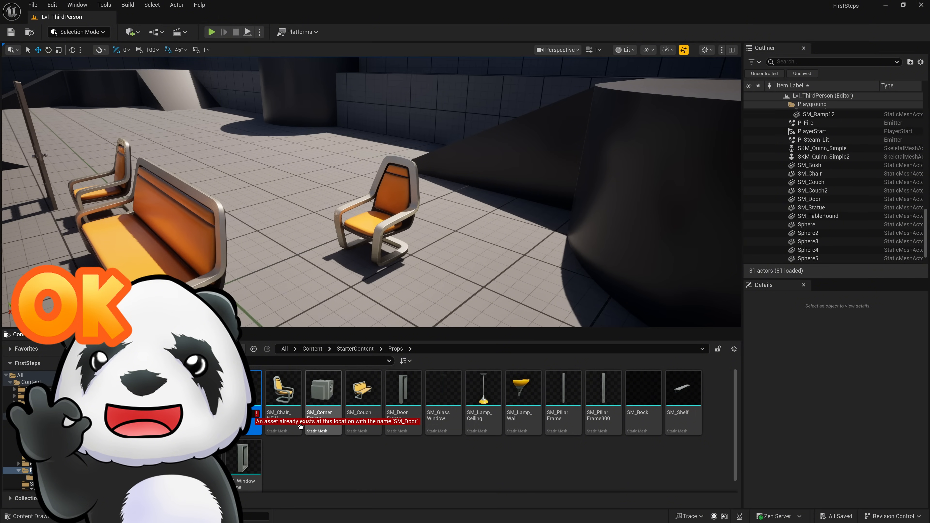
{"action": "left_click", "coordinate": [282, 456]}
- Update the redirector references of the Props folder and delete the unreferenced redirectors
{"action": "right_click", "coordinate": [19, 471]}
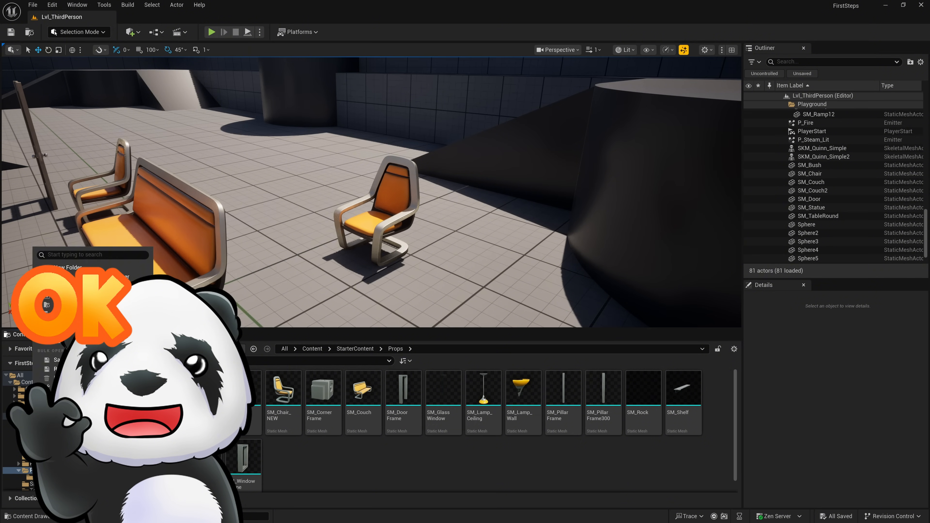
{"action": "left_click", "coordinate": [78, 387]}
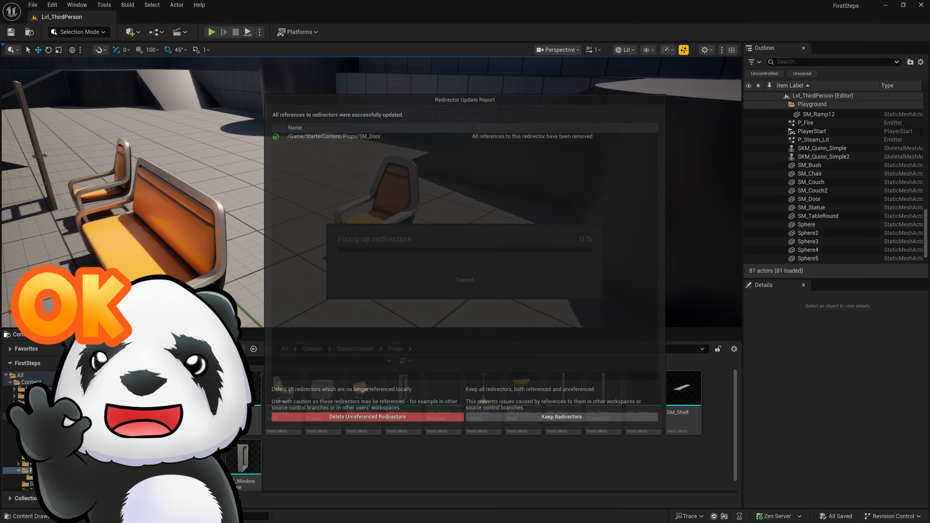
{"action": "left_click", "coordinate": [418, 425]}
- Rename the door mesh in the Props folder, currently called SM_Chair, back to SM_Door
{"action": "left_click", "coordinate": [250, 420]}
{"action": "key", "text": "F2"}
{"action": "type", "text": "SM_"}
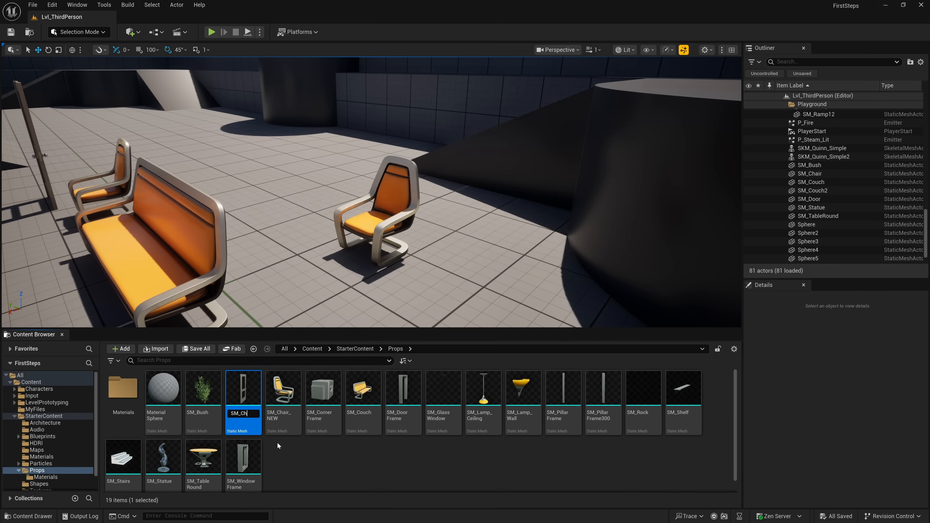
{"action": "type", "text": "Door"}
{"action": "key", "text": "Return"}
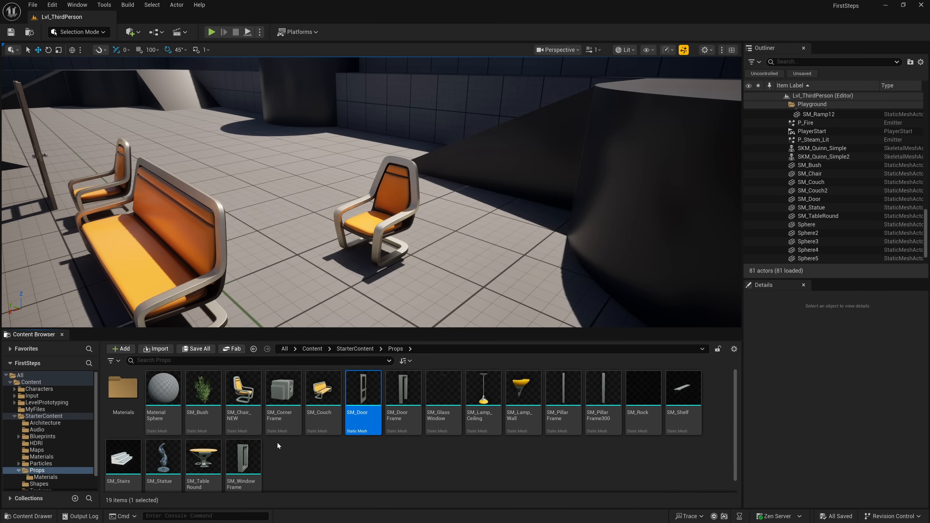
- Try to rename the SM_Chair_NEW mesh in the Props folder to SM_Chair
{"action": "left_click", "coordinate": [246, 421]}
{"action": "key", "text": "F2"}
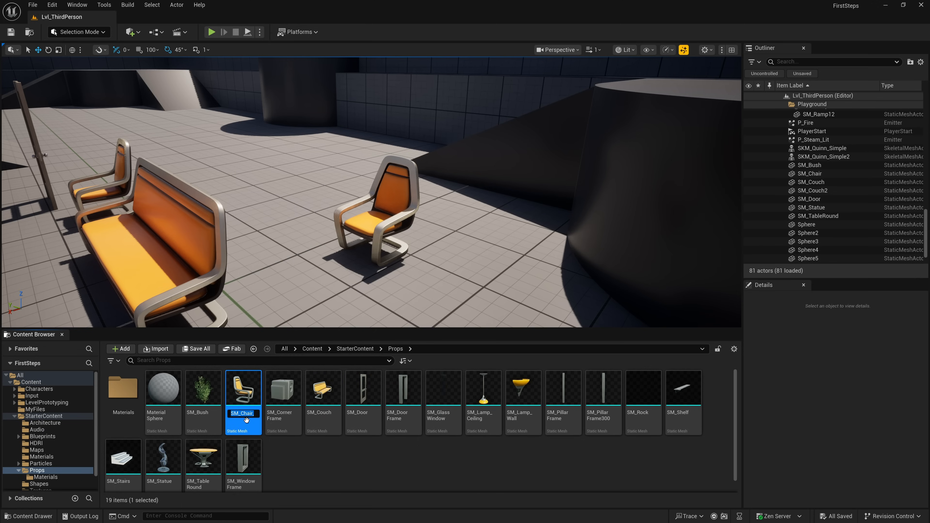
{"action": "key", "text": "End"}
{"action": "key", "text": "BackSpace"}
{"action": "key", "text": "BackSpace"}
{"action": "key", "text": "BackSpace"}
{"action": "key", "text": "BackSpace"}
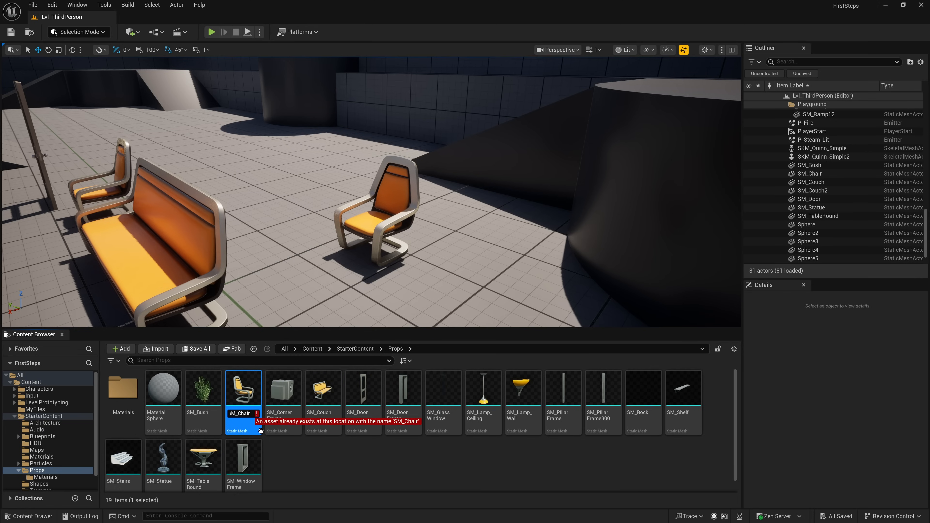
{"action": "left_click", "coordinate": [283, 447]}
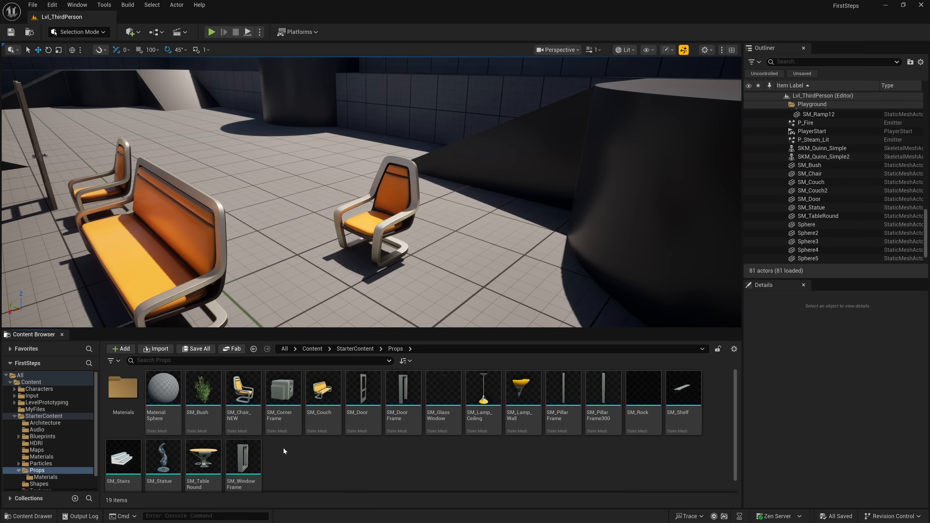
- Fix up the redirectors of the Props folder again and delete the unreferenced ones
{"action": "right_click", "coordinate": [39, 470]}
{"action": "mouse_move", "coordinate": [49, 456]}
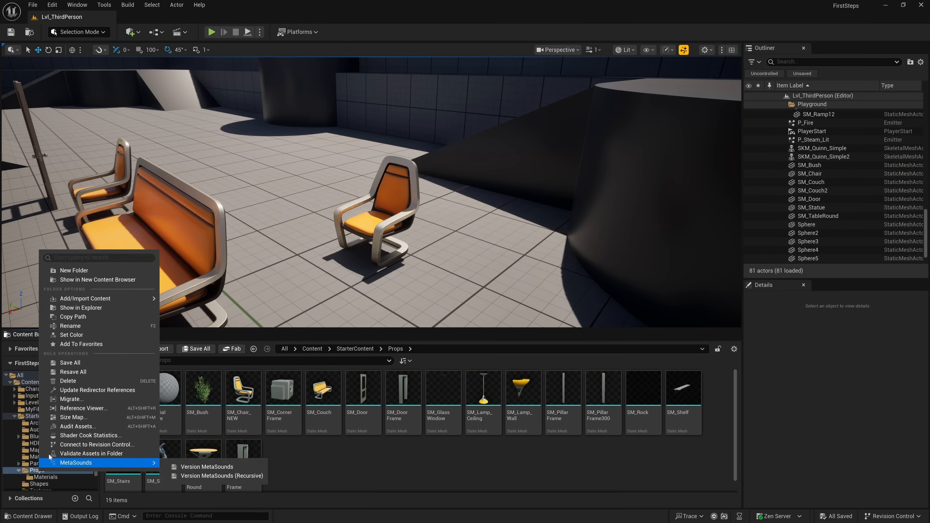
{"action": "left_click", "coordinate": [83, 390]}
{"action": "left_click", "coordinate": [420, 423]}
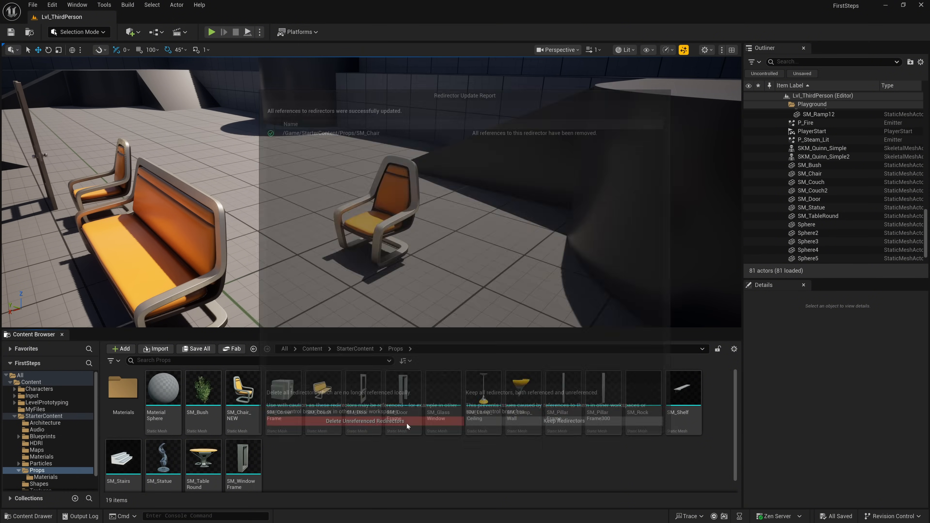
- Rename the SM_Chair_NEW mesh in the Props folder to SM_Chair and deselect it
{"action": "left_click", "coordinate": [251, 421]}
{"action": "key", "text": "F2"}
{"action": "type", "text": "SM_Chair"}
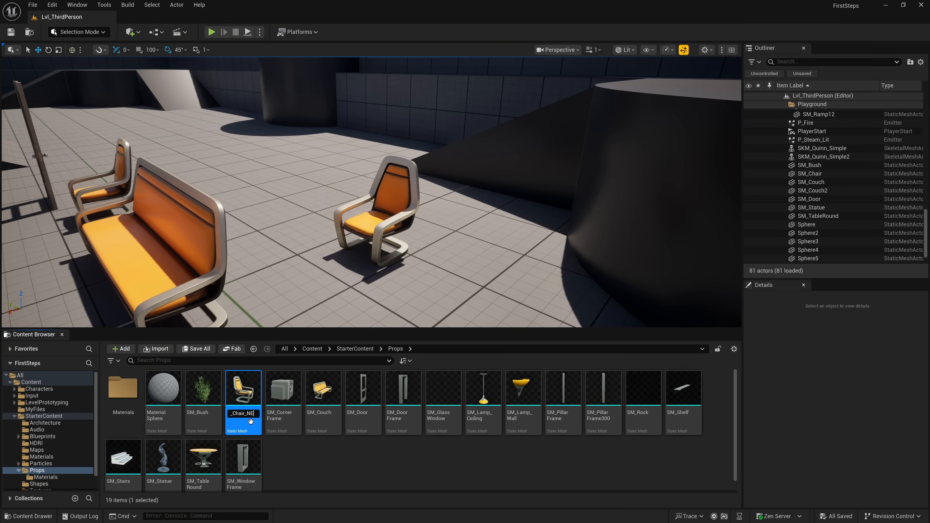
{"action": "key", "text": "Return"}
{"action": "left_click", "coordinate": [365, 463]}
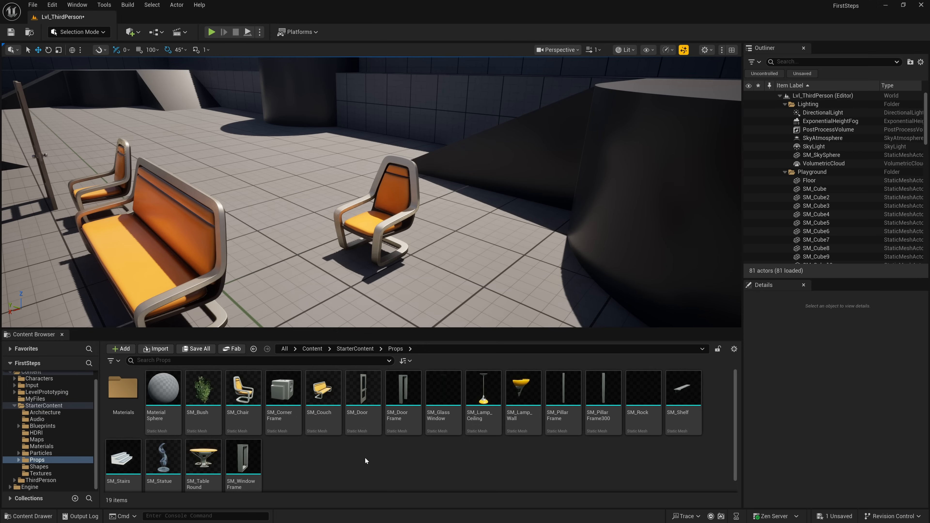
- Place the SM_Lamp_Ceiling mesh from the Props folder in the level, in the air near the dark cylinder and wall
{"action": "left_click_drag", "start_coordinate": [492, 397], "coordinate": [334, 150]}
{"action": "left_click_drag", "start_coordinate": [331, 108], "coordinate": [331, 78]}
{"action": "key", "text": "w"}
{"action": "mouse_move", "coordinate": [331, 79]}
{"action": "right_mouse_down"}
{"action": "mouse_move", "coordinate": [319, 47]}
{"action": "mouse_move", "coordinate": [322, 92]}
{"action": "right_mouse_up"}
{"action": "left_click_drag", "start_coordinate": [429, 139], "coordinate": [427, 75]}
{"action": "key", "text": "d"}
{"action": "right_click_drag", "start_coordinate": [428, 75], "coordinate": [366, 55]}
{"action": "key", "text": "s"}
{"action": "left_click_drag", "start_coordinate": [315, 152], "coordinate": [389, 152]}
{"action": "left_click_drag", "start_coordinate": [405, 131], "coordinate": [407, 67]}
{"action": "key", "text": "w"}
{"action": "right_click_drag", "start_coordinate": [406, 68], "coordinate": [413, 41]}
{"action": "key", "text": "s"}
{"action": "right_click_drag", "start_coordinate": [391, 180], "coordinate": [382, 167]}
- Add a Point Light to the level close to the ceiling lamp
{"action": "left_click", "coordinate": [131, 32]}
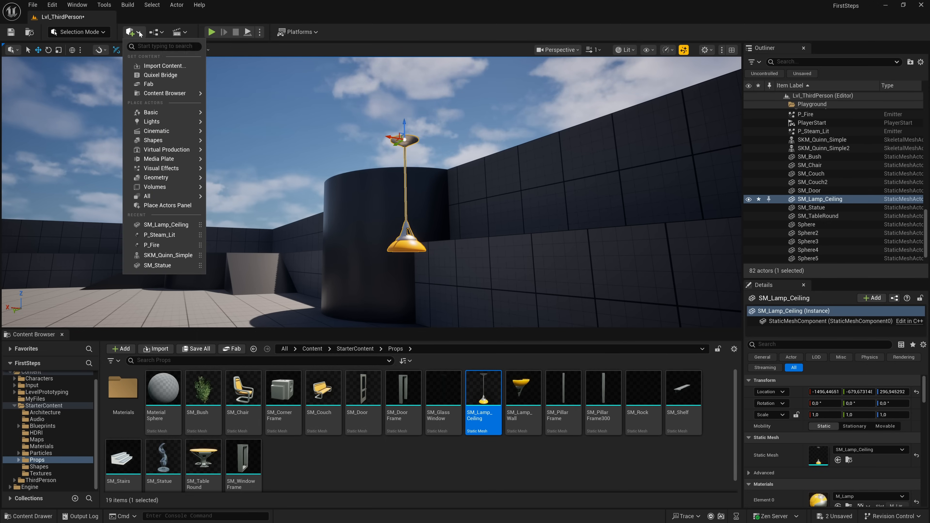
{"action": "mouse_move", "coordinate": [159, 121]}
{"action": "left_click_drag", "start_coordinate": [241, 136], "coordinate": [361, 188]}
{"action": "key", "text": "s"}
{"action": "mouse_move", "coordinate": [363, 174]}
{"action": "right_mouse_down"}
{"action": "mouse_move", "coordinate": [369, 186]}
{"action": "mouse_move", "coordinate": [371, 161]}
{"action": "mouse_move", "coordinate": [373, 198]}
{"action": "mouse_move", "coordinate": [374, 183]}
{"action": "right_mouse_up"}
{"action": "key", "text": "w"}
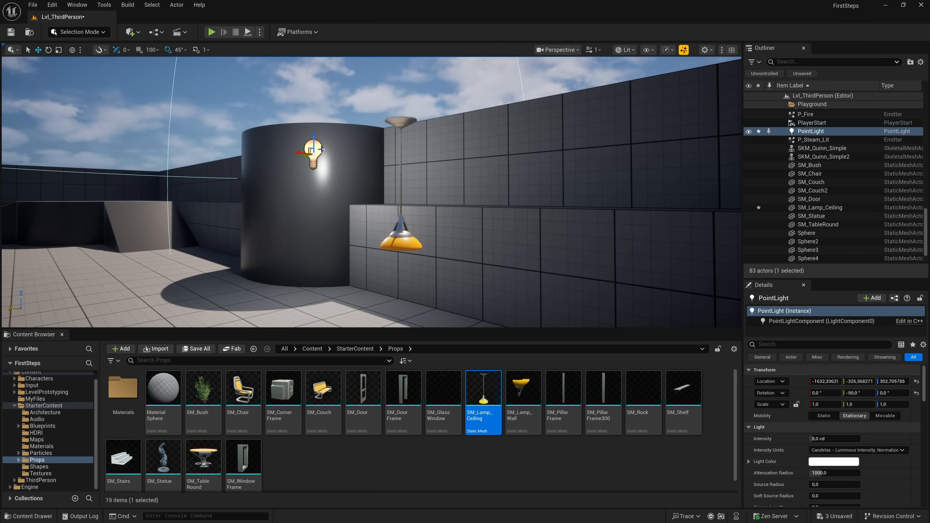
- Move the point light into the ceiling lamp's shade, to about X -1494, Y -687, Z 168
{"action": "left_click_drag", "start_coordinate": [321, 139], "coordinate": [323, 224]}
{"action": "key", "text": "a"}
{"action": "right_click_drag", "start_coordinate": [322, 224], "coordinate": [396, 223]}
{"action": "left_click_drag", "start_coordinate": [72, 234], "coordinate": [348, 236]}
{"action": "key", "text": "w"}
{"action": "right_click_drag", "start_coordinate": [348, 236], "coordinate": [209, 229]}
{"action": "scroll", "coordinate": [330, 231], "scroll_direction": "down", "scroll_amount": 4}
{"action": "key", "text": "d"}
{"action": "left_click_drag", "start_coordinate": [503, 215], "coordinate": [271, 219]}
{"action": "key", "text": "w"}
{"action": "right_click_drag", "start_coordinate": [271, 218], "coordinate": [391, 219]}
{"action": "key", "text": "a"}
{"action": "left_click_drag", "start_coordinate": [351, 219], "coordinate": [349, 148]}
{"action": "right_click_drag", "start_coordinate": [441, 155], "coordinate": [311, 165]}
{"action": "key", "text": "d"}
{"action": "left_click_drag", "start_coordinate": [435, 141], "coordinate": [421, 141]}
{"action": "key", "text": "s"}
{"action": "right_click_drag", "start_coordinate": [422, 146], "coordinate": [420, 103]}
{"action": "key", "text": "w"}
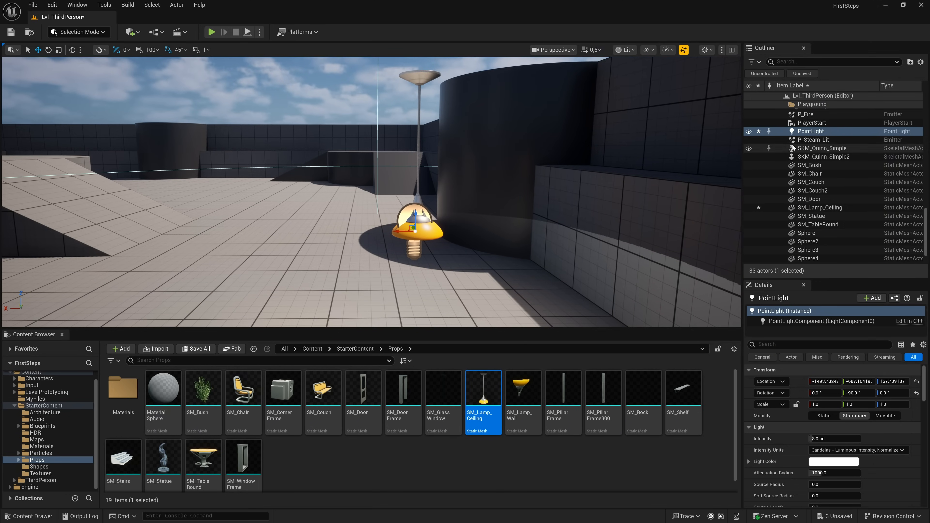
- Attach PointLight to SM_Lamp_Ceiling as its child in the Outliner
{"action": "left_click", "coordinate": [813, 139]}
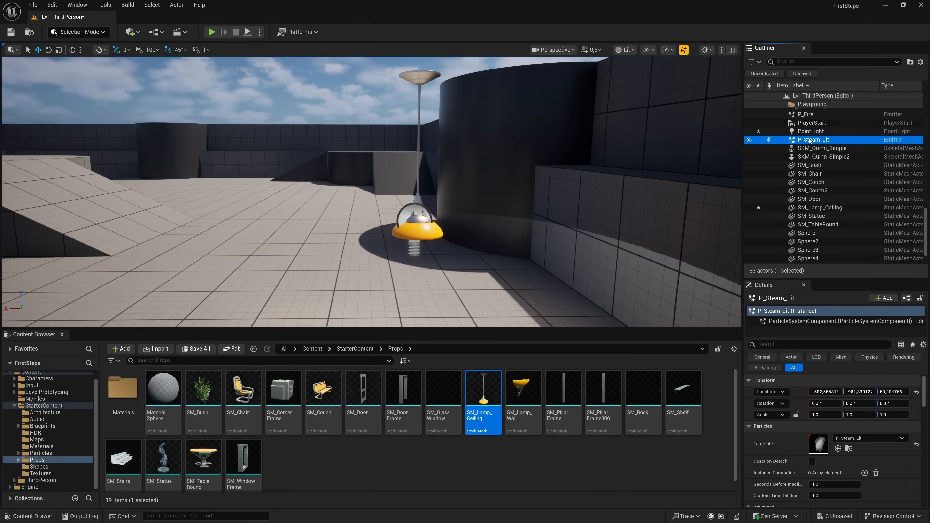
{"action": "left_click", "coordinate": [419, 110]}
{"action": "left_click_drag", "start_coordinate": [812, 136], "coordinate": [816, 210]}
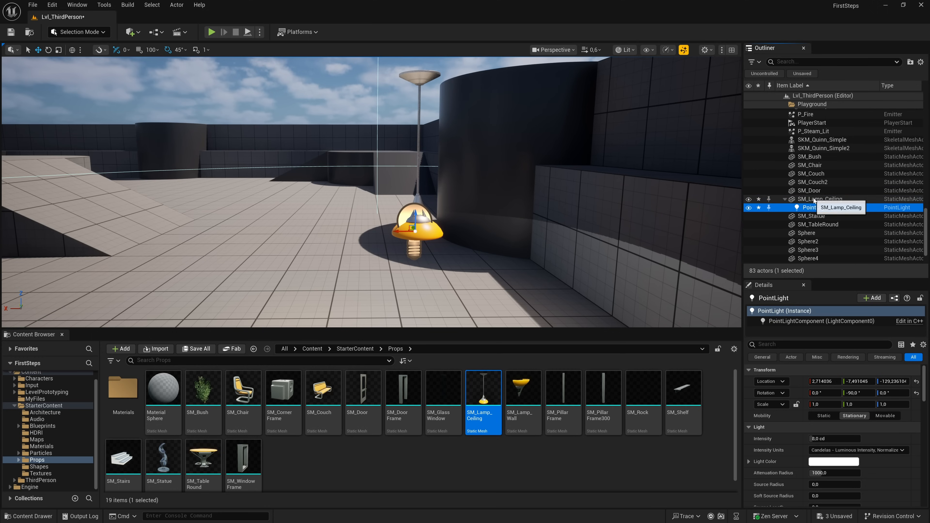
- Move SM_Lamp_Ceiling together with its attached light to about X -1719 and raise it to about Z 303
{"action": "left_click", "coordinate": [819, 199]}
{"action": "left_click_drag", "start_coordinate": [406, 75], "coordinate": [672, 90]}
{"action": "right_click_drag", "start_coordinate": [672, 91], "coordinate": [734, 89]}
{"action": "right_click_drag", "start_coordinate": [574, 127], "coordinate": [546, 165]}
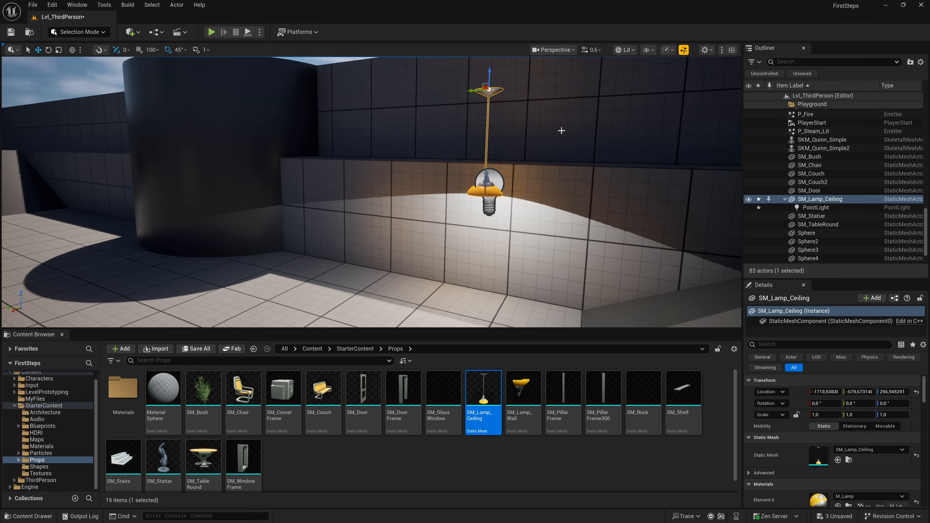
{"action": "mouse_move", "coordinate": [490, 84]}
{"action": "left_mouse_down"}
{"action": "mouse_move", "coordinate": [490, 57]}
{"action": "mouse_move", "coordinate": [490, 78]}
{"action": "left_mouse_up"}
{"action": "mouse_move", "coordinate": [585, 169]}
{"action": "right_mouse_down"}
{"action": "mouse_move", "coordinate": [546, 163]}
{"action": "mouse_move", "coordinate": [586, 174]}
{"action": "mouse_move", "coordinate": [583, 183]}
{"action": "right_mouse_up"}
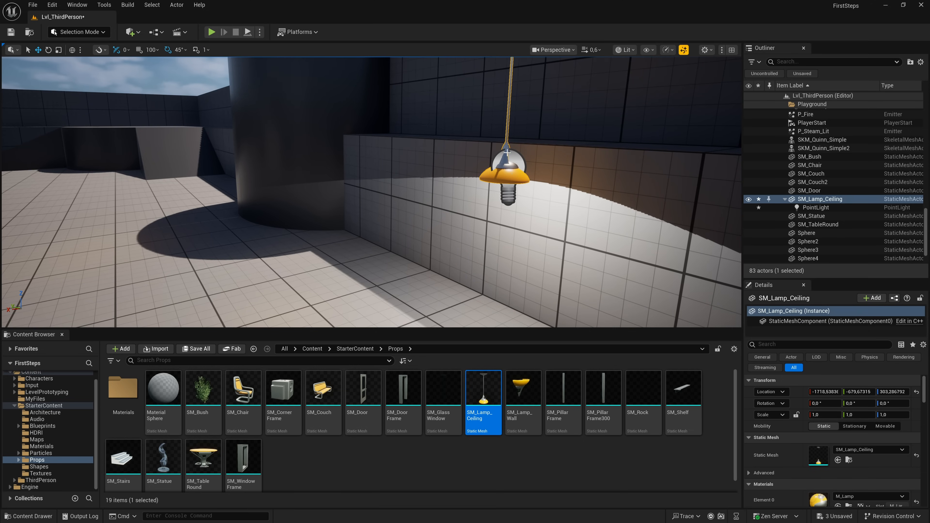
- Set the attached point light's intensity to about 47.6 cd and its source radius to about 4.57
{"action": "left_click", "coordinate": [511, 193]}
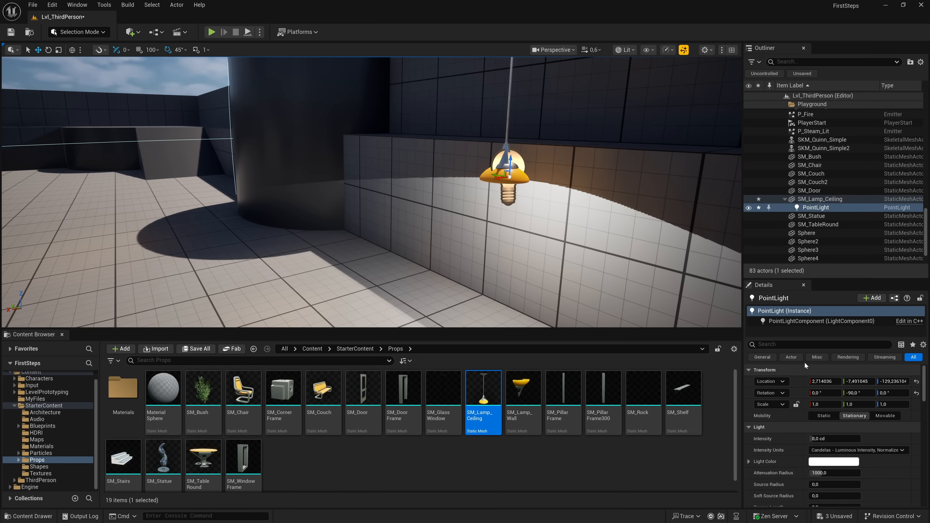
{"action": "left_click_drag", "start_coordinate": [819, 439], "coordinate": [827, 417]}
{"action": "scroll", "coordinate": [829, 451], "scroll_direction": "down", "scroll_amount": 3}
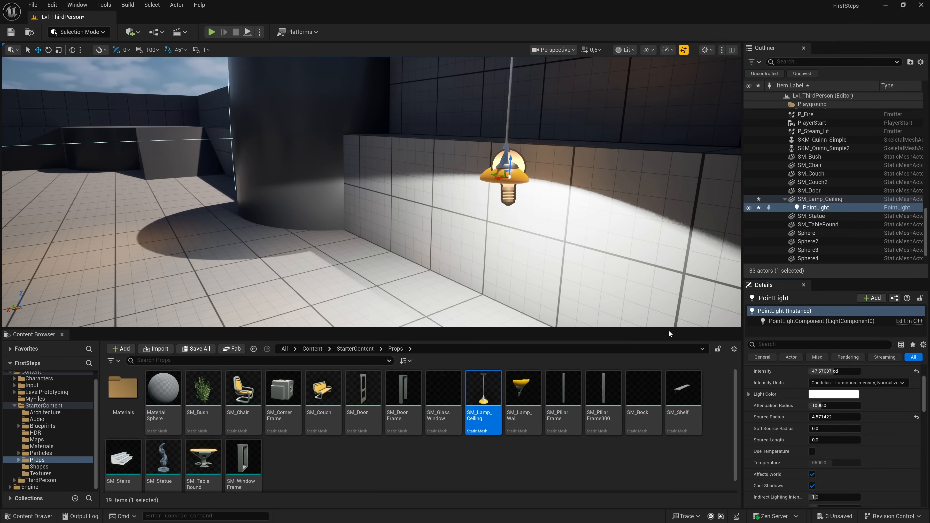
- Duplicate only the SM_Lamp_Ceiling actor and move the copy sideways to about Y -565
{"action": "right_click_drag", "start_coordinate": [637, 289], "coordinate": [666, 271]}
{"action": "key", "text": "s"}
{"action": "key", "text": "w"}
{"action": "left_click", "coordinate": [814, 199]}
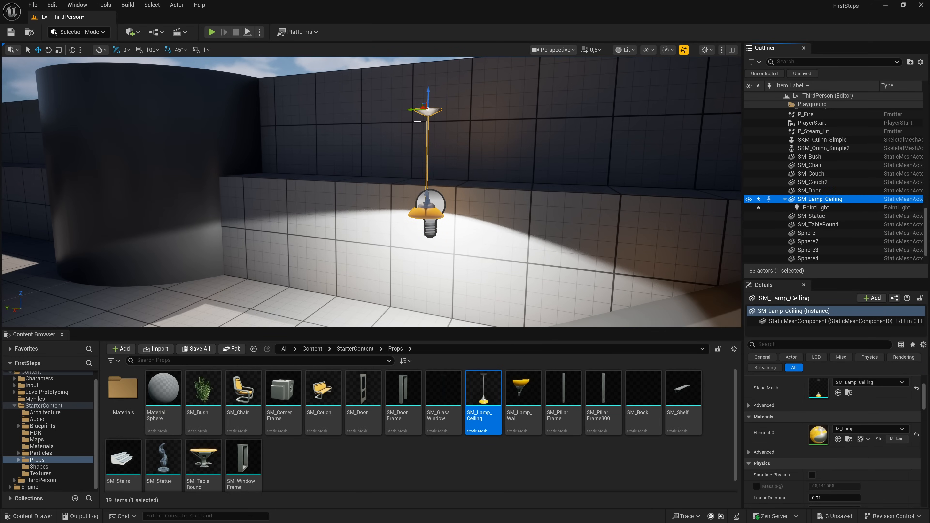
{"action": "key", "text": "ctrl+d"}
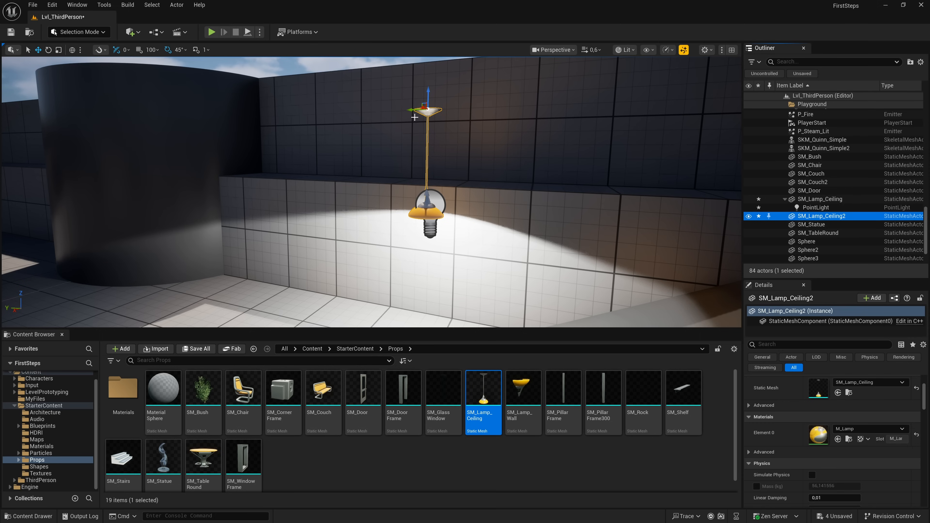
{"action": "left_click_drag", "start_coordinate": [412, 109], "coordinate": [333, 113]}
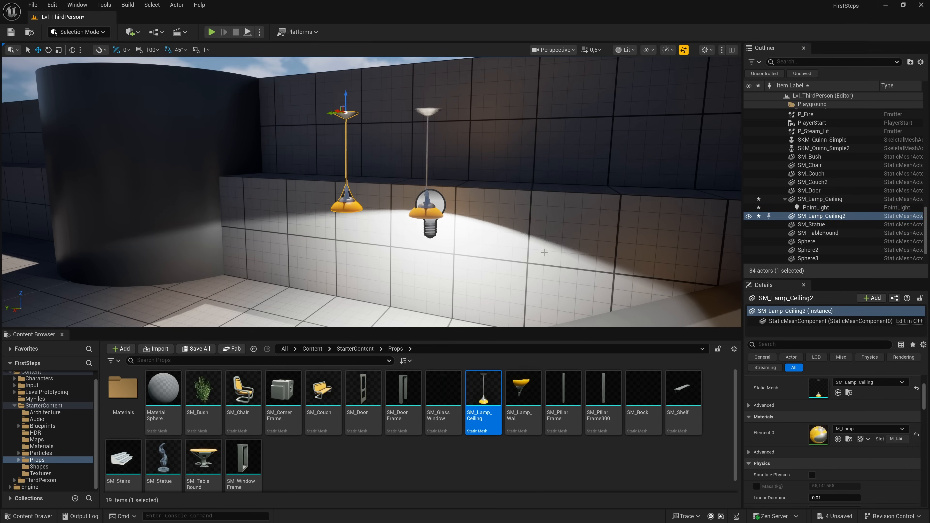
{"action": "scroll", "coordinate": [820, 385], "scroll_direction": "down", "scroll_amount": 4}
{"action": "scroll", "coordinate": [836, 390], "scroll_direction": "up", "scroll_amount": 5}
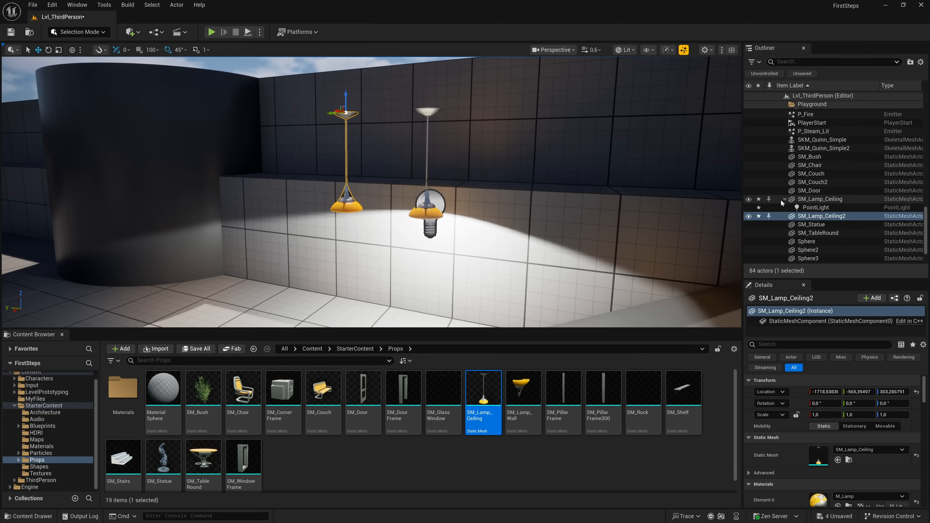
- Delete both ceiling lamps and the attached point light from the level
{"action": "left_click", "coordinate": [816, 201]}
{"action": "left_click", "coordinate": [816, 216], "text": "shift"}
{"action": "key", "text": "Delete"}
{"action": "right_click_drag", "start_coordinate": [497, 214], "coordinate": [460, 227]}
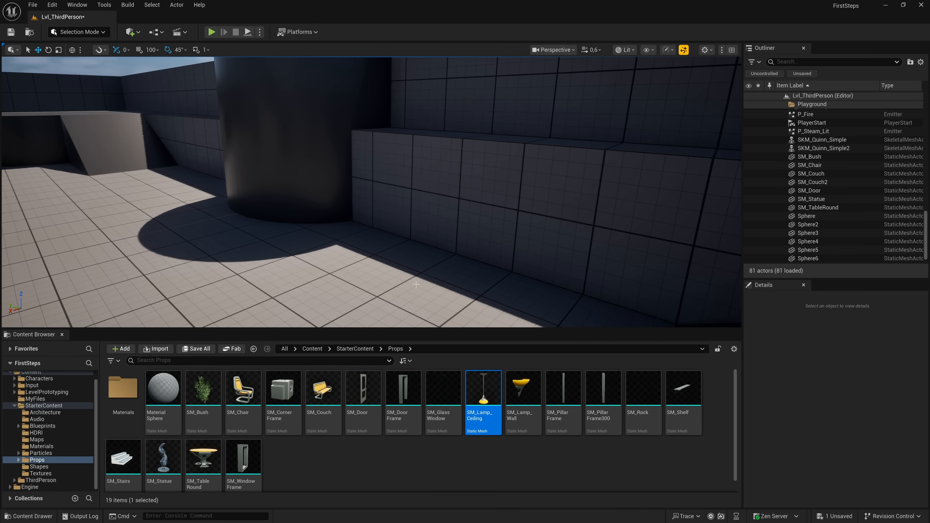
- Place Blueprint_CeilingLight from StarterContent's Blueprints folder near the cylinder and wall, and raise it to about Z 335
{"action": "left_click", "coordinate": [364, 348]}
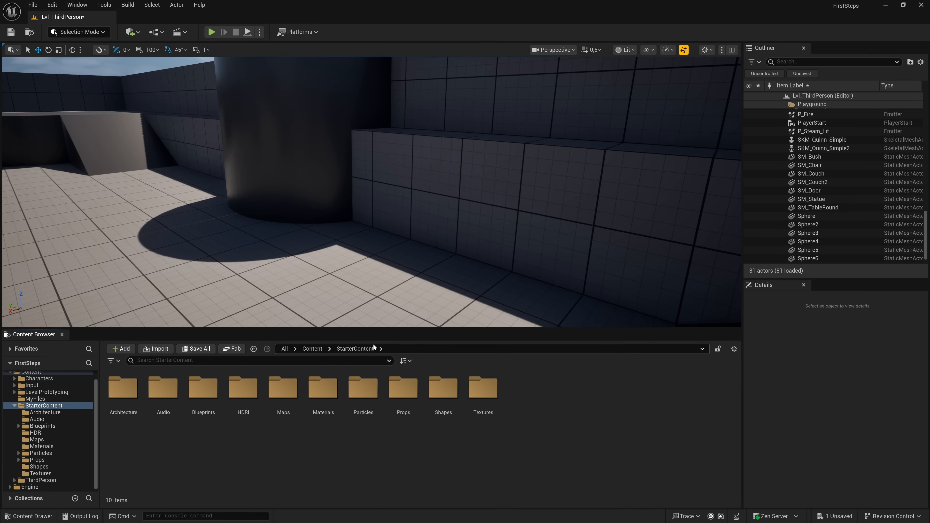
{"action": "double_click", "coordinate": [209, 396]}
{"action": "left_click_drag", "start_coordinate": [157, 399], "coordinate": [398, 117]}
{"action": "right_click_drag", "start_coordinate": [398, 117], "coordinate": [433, 215]}
{"action": "key", "text": "w"}
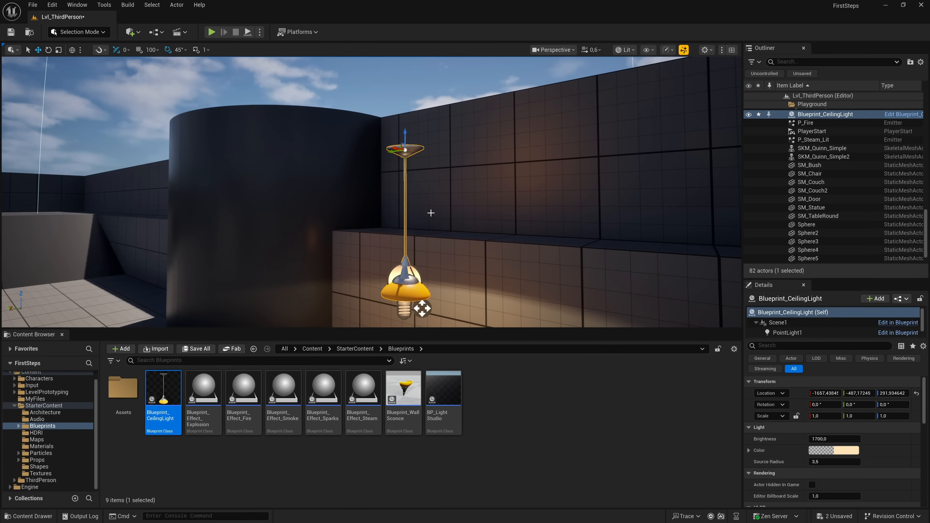
{"action": "left_click_drag", "start_coordinate": [406, 145], "coordinate": [405, 103]}
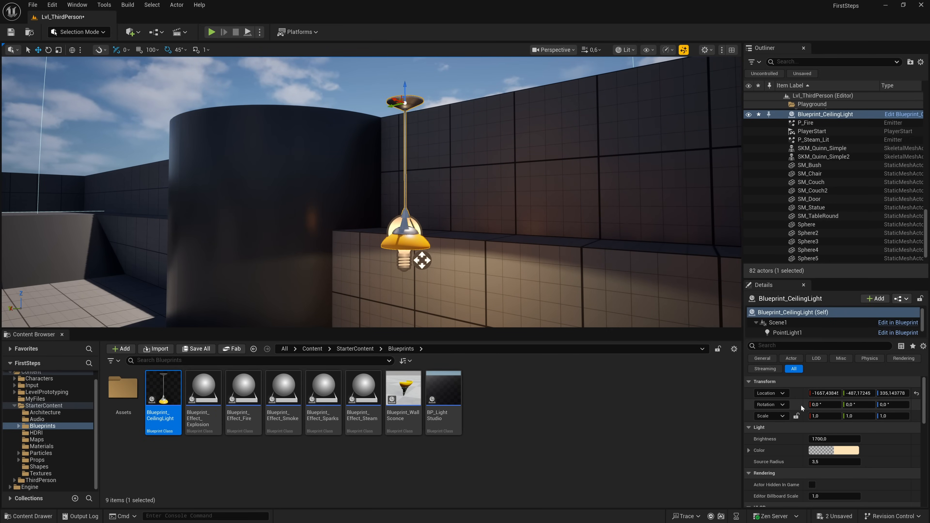
- Try a brightness of about 15266 on the placed ceiling light, and reset the brightness to its default
{"action": "scroll", "coordinate": [837, 425], "scroll_direction": "down", "scroll_amount": 2}
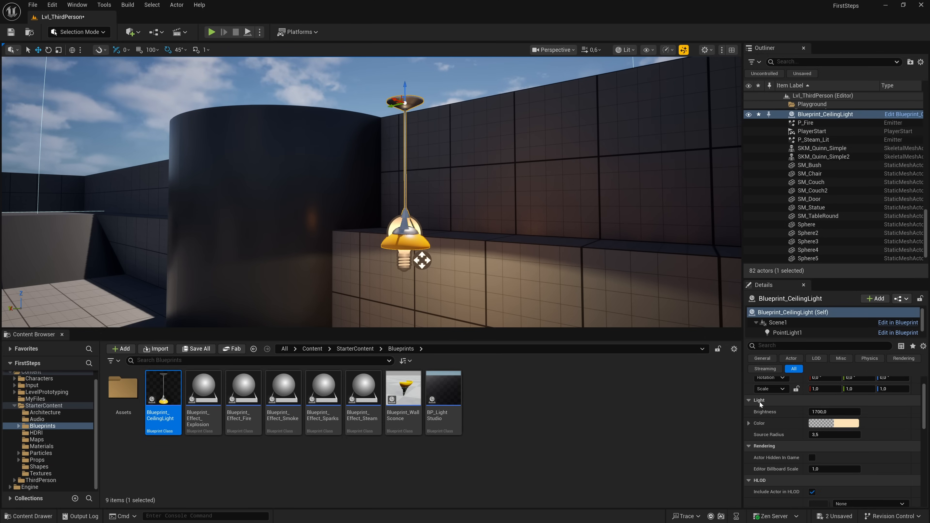
{"action": "mouse_move", "coordinate": [814, 412]}
{"action": "left_mouse_down"}
{"action": "mouse_move", "coordinate": [897, 411]}
{"action": "mouse_move", "coordinate": [823, 412]}
{"action": "left_mouse_up"}
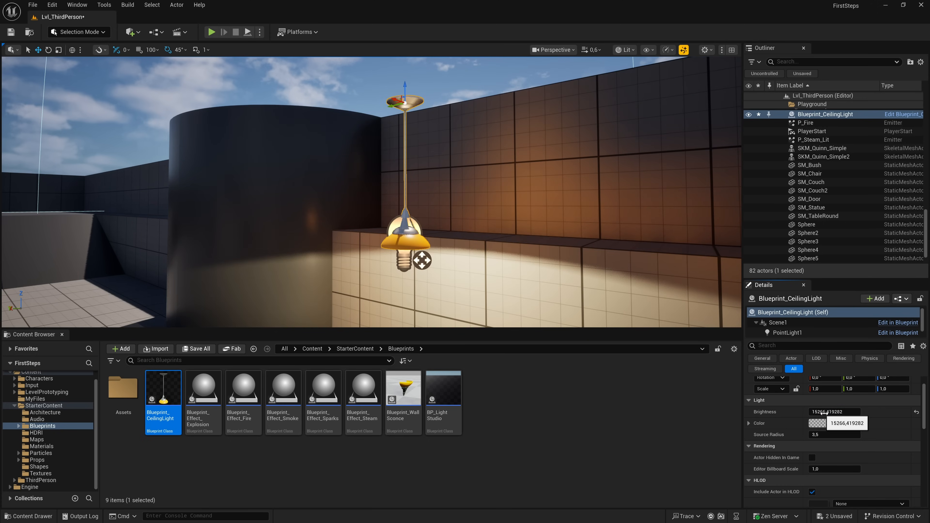
{"action": "left_click", "coordinate": [916, 412]}
- Set the placed ceiling light's color to blue, hex sRGB 0F78FFFF
{"action": "left_click", "coordinate": [845, 424]}
{"action": "mouse_move", "coordinate": [695, 351]}
{"action": "left_mouse_down"}
{"action": "mouse_move", "coordinate": [677, 318]}
{"action": "mouse_move", "coordinate": [701, 309]}
{"action": "mouse_move", "coordinate": [724, 333]}
{"action": "mouse_move", "coordinate": [724, 368]}
{"action": "mouse_move", "coordinate": [700, 383]}
{"action": "mouse_move", "coordinate": [729, 340]}
{"action": "mouse_move", "coordinate": [726, 329]}
{"action": "mouse_move", "coordinate": [671, 311]}
{"action": "left_mouse_up"}
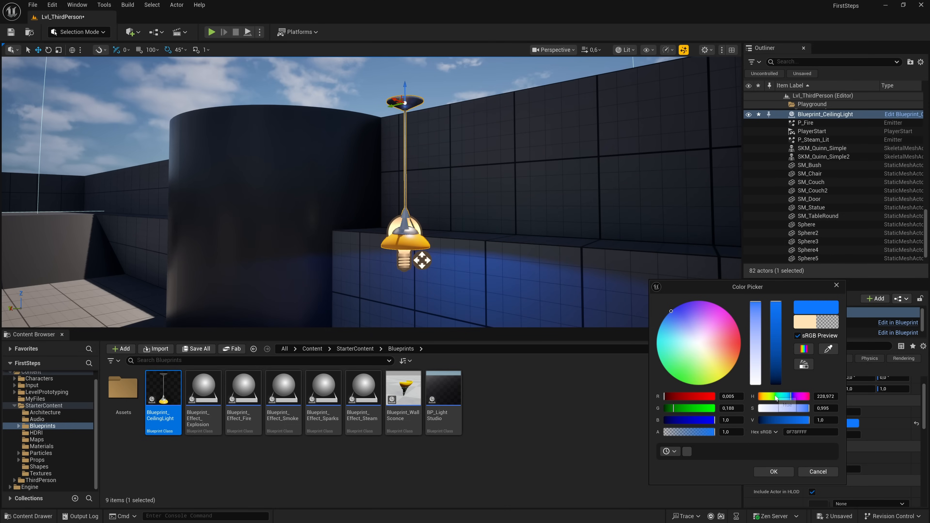
{"action": "left_click", "coordinate": [773, 471]}
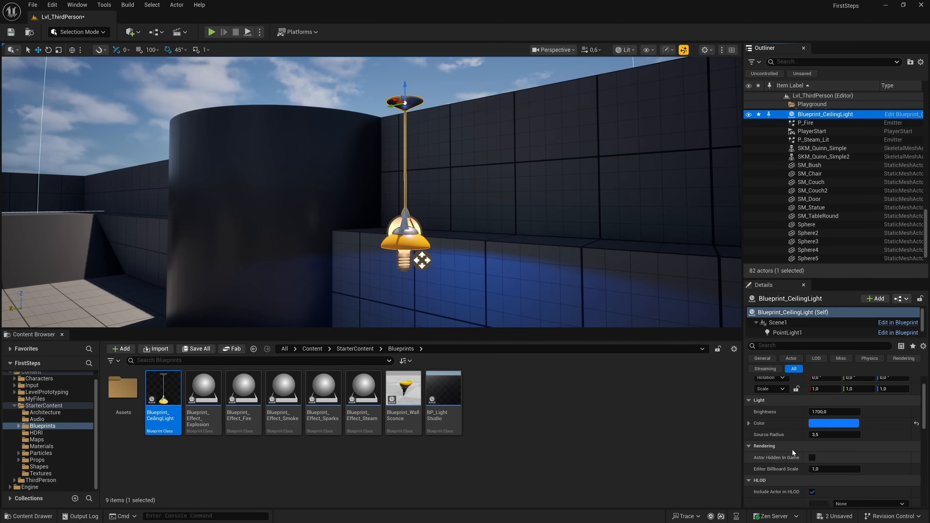
- Set the blue ceiling light's source radius to about 11.4 and its brightness to about 3209
{"action": "left_click_drag", "start_coordinate": [814, 434], "coordinate": [839, 411]}
{"action": "mouse_move", "coordinate": [576, 287]}
{"action": "right_mouse_down"}
{"action": "mouse_move", "coordinate": [600, 312]}
{"action": "mouse_move", "coordinate": [575, 287]}
{"action": "right_mouse_up"}
{"action": "key", "text": "s"}
{"action": "key", "text": "w"}
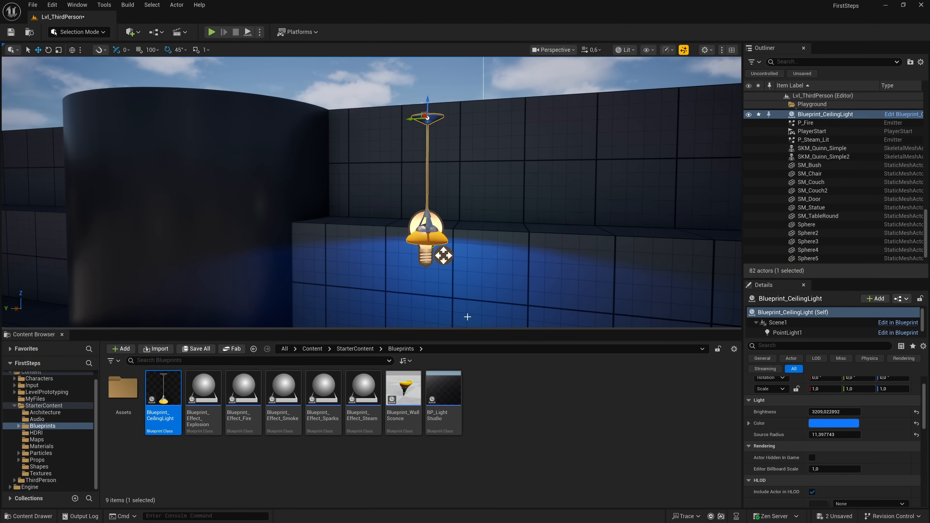
- Place three more Blueprint_CeilingLight instances in a row beside the blue ceiling light
{"action": "left_click_drag", "start_coordinate": [163, 399], "coordinate": [297, 140]}
{"action": "right_click_drag", "start_coordinate": [299, 169], "coordinate": [335, 169]}
{"action": "key", "text": "a"}
{"action": "left_click_drag", "start_coordinate": [301, 131], "coordinate": [189, 125], "text": "alt"}
{"action": "key", "text": "d"}
{"action": "right_click_drag", "start_coordinate": [190, 126], "coordinate": [151, 138]}
{"action": "key", "text": "w"}
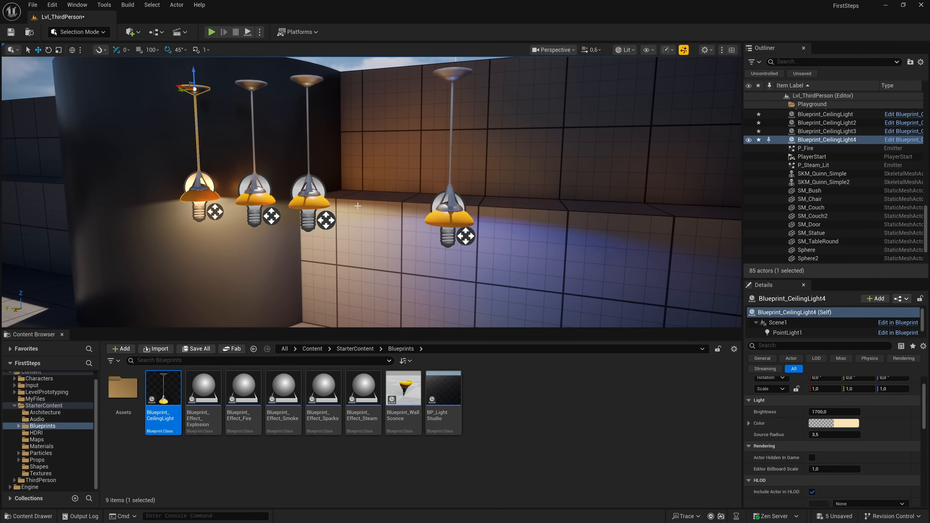
- Select the blue ceiling light in the level and open the Blueprint_CeilingLight asset in the Blueprint editor
{"action": "left_click", "coordinate": [441, 220]}
{"action": "right_click_drag", "start_coordinate": [387, 227], "coordinate": [387, 227]}
{"action": "double_click", "coordinate": [174, 373]}
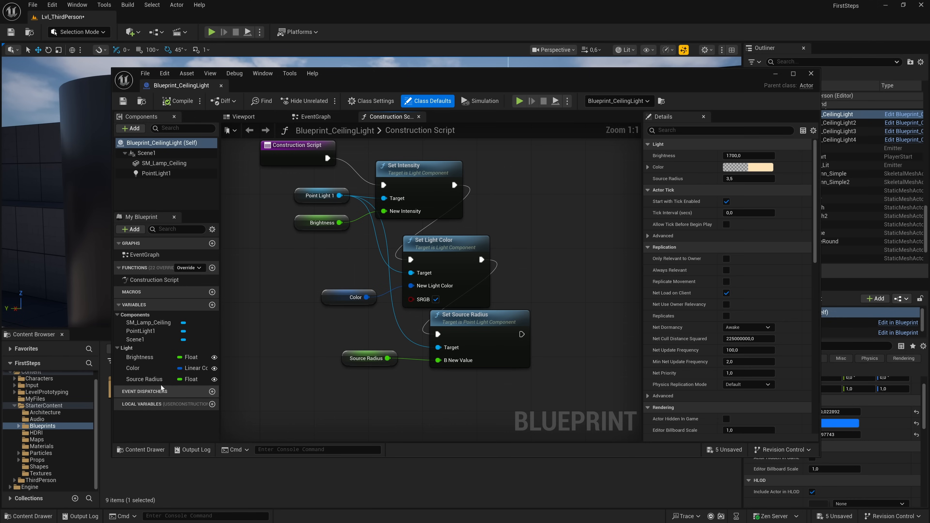
- Dock the Blueprint_CeilingLight editor beside the Lvl_ThirdPerson level and compare the Blueprint's light defaults with the placed light's values
{"action": "mouse_move", "coordinate": [360, 75]}
{"action": "left_mouse_down"}
{"action": "mouse_move", "coordinate": [375, 76]}
{"action": "mouse_move", "coordinate": [367, 78]}
{"action": "left_mouse_up"}
{"action": "left_click_drag", "start_coordinate": [206, 90], "coordinate": [166, 20]}
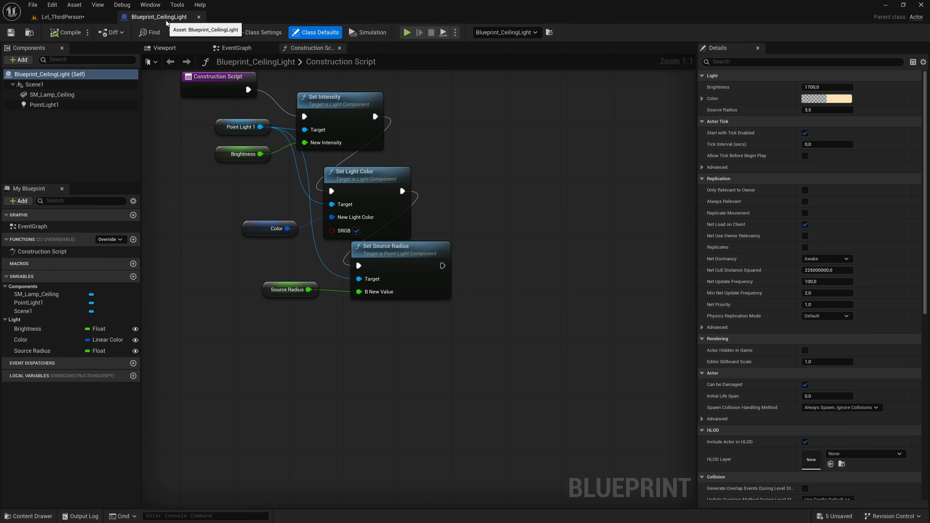
{"action": "left_click", "coordinate": [73, 16]}
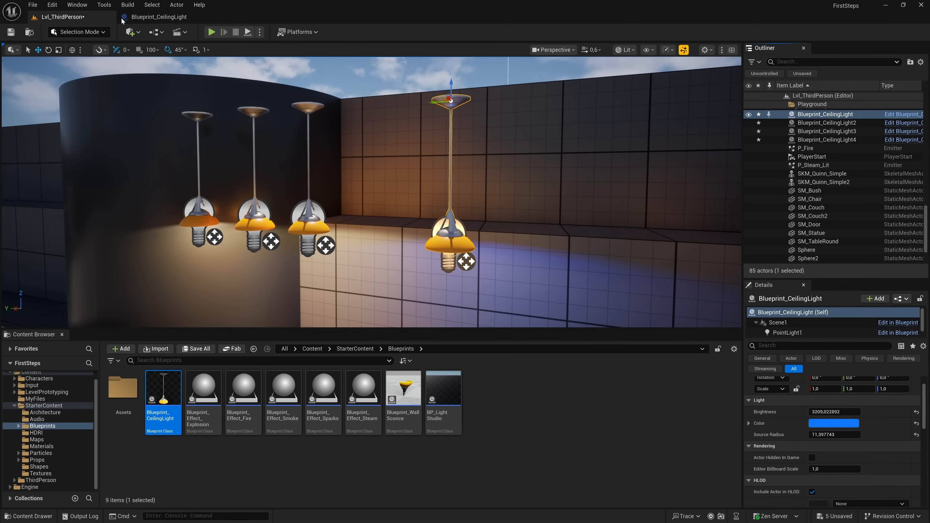
{"action": "left_click", "coordinate": [156, 18]}
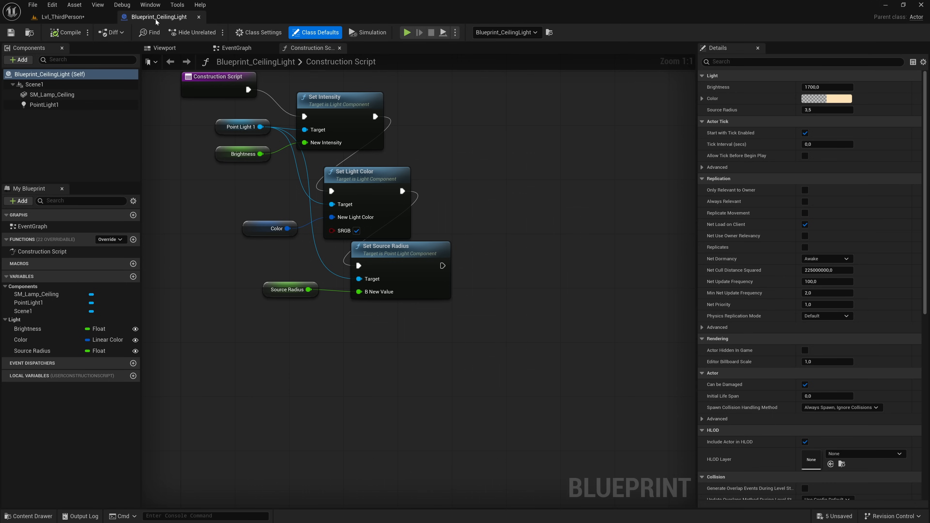
{"action": "left_click", "coordinate": [111, 18]}
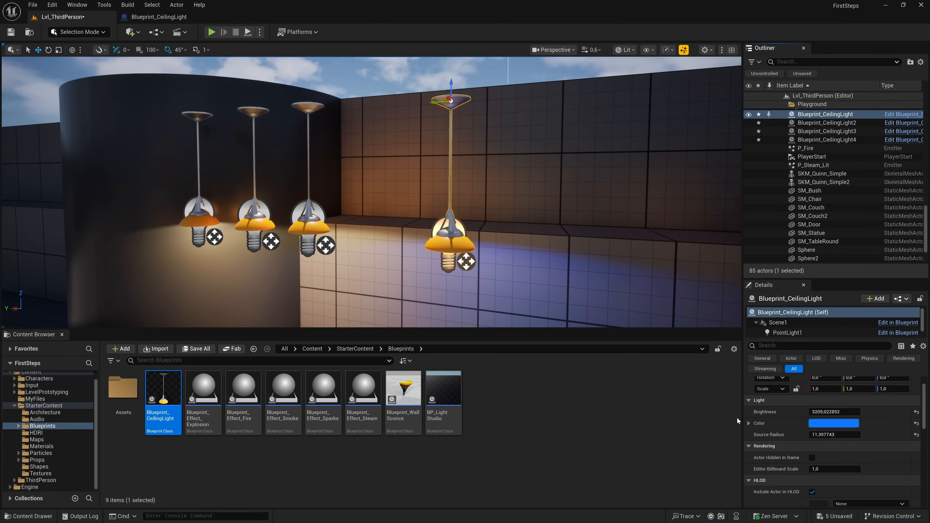
{"action": "left_click", "coordinate": [176, 18]}
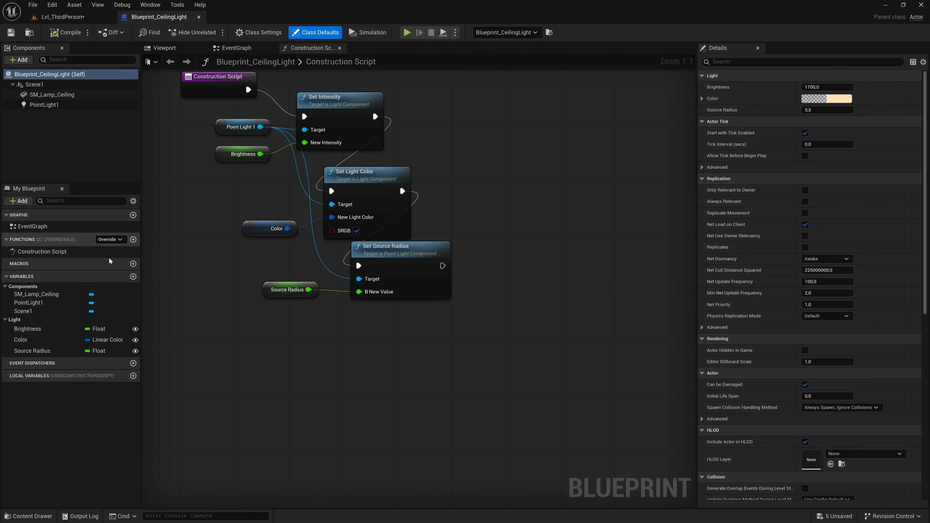
- Examine the Brightness, Color and Source Radius variables, the Blueprint's class defaults and the Construction Script nodes
{"action": "left_click", "coordinate": [20, 320]}
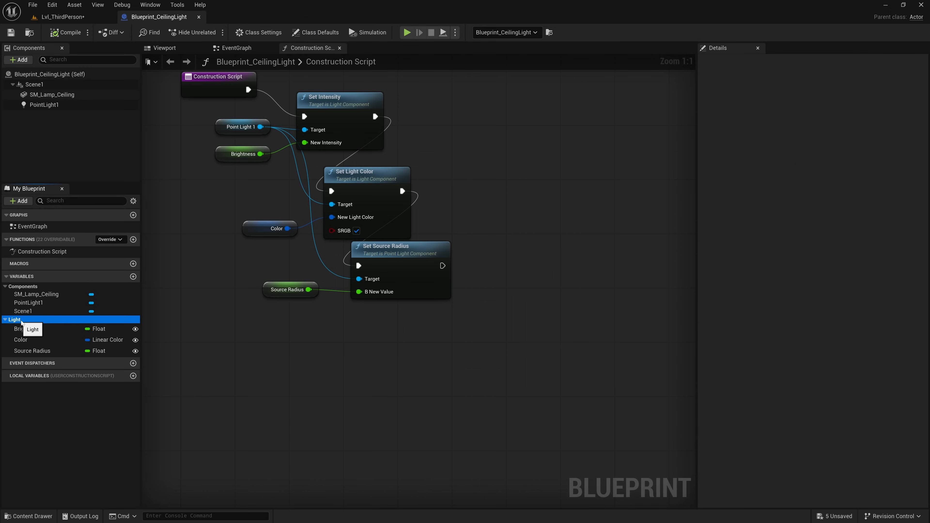
{"action": "left_click", "coordinate": [25, 328]}
{"action": "left_click", "coordinate": [30, 341]}
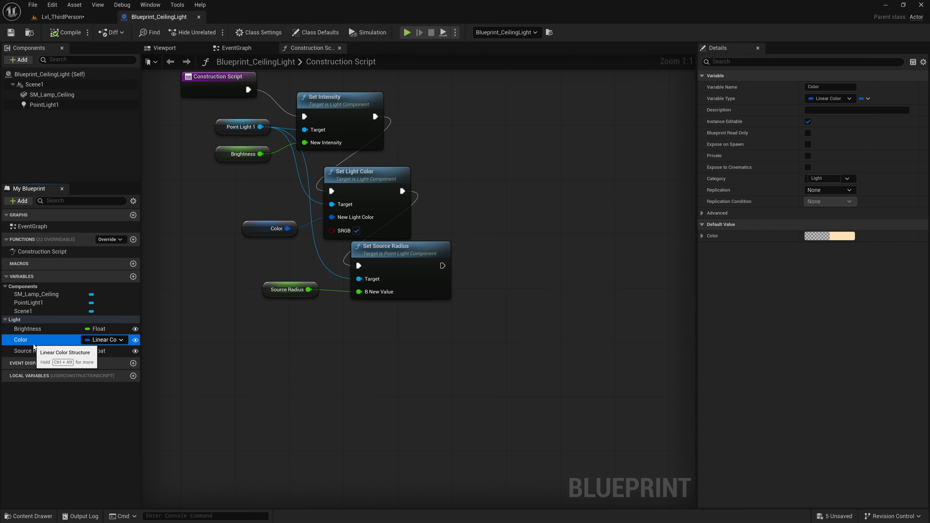
{"action": "left_click", "coordinate": [34, 351]}
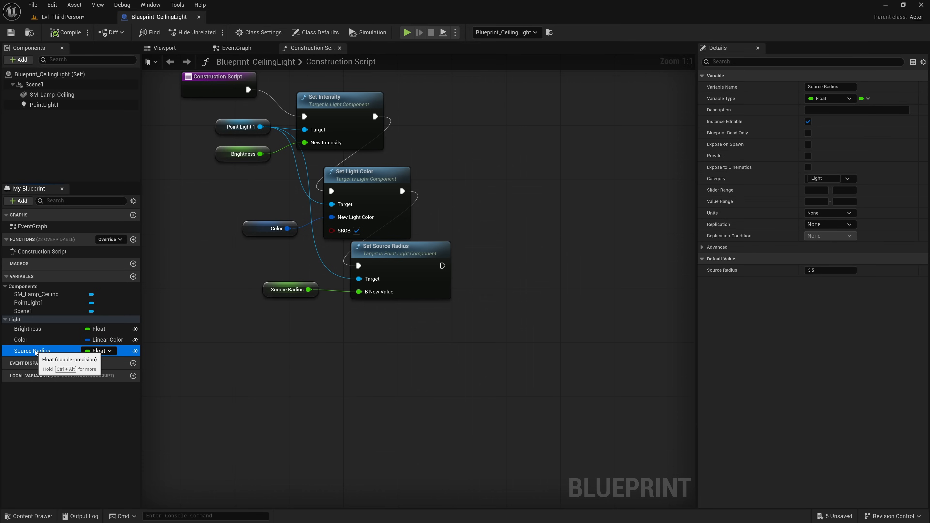
{"action": "left_click", "coordinate": [31, 321]}
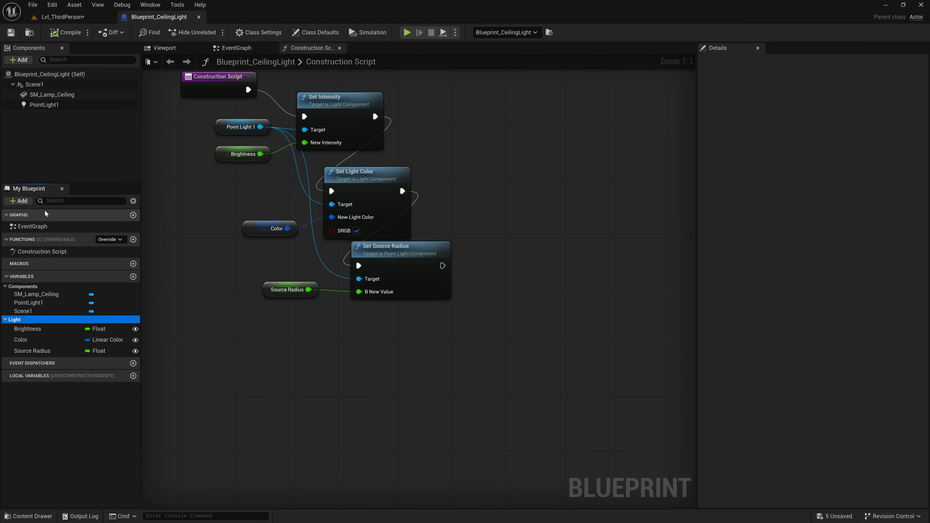
{"action": "left_click", "coordinate": [60, 74]}
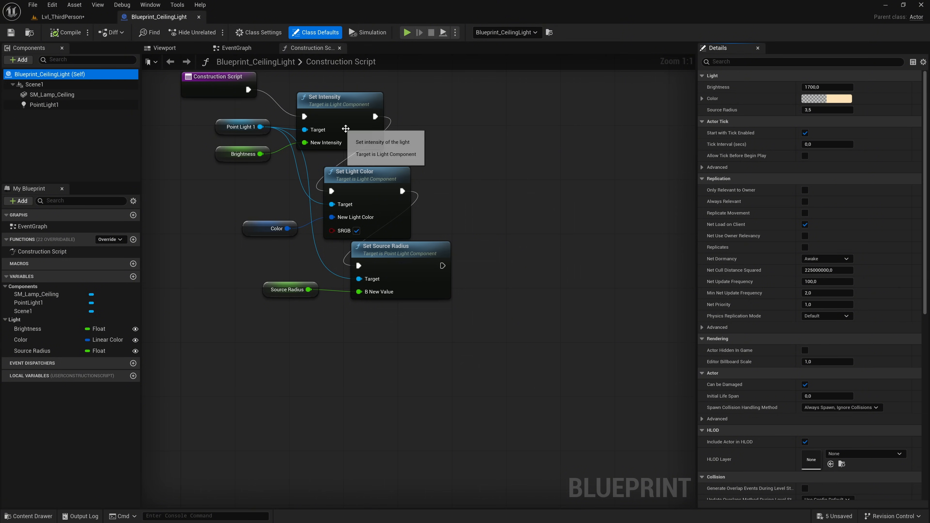
{"action": "right_click_drag", "start_coordinate": [414, 127], "coordinate": [467, 228]}
{"action": "scroll", "coordinate": [470, 232], "scroll_direction": "down", "scroll_amount": 7}
{"action": "scroll", "coordinate": [470, 233], "scroll_direction": "up", "scroll_amount": 7}
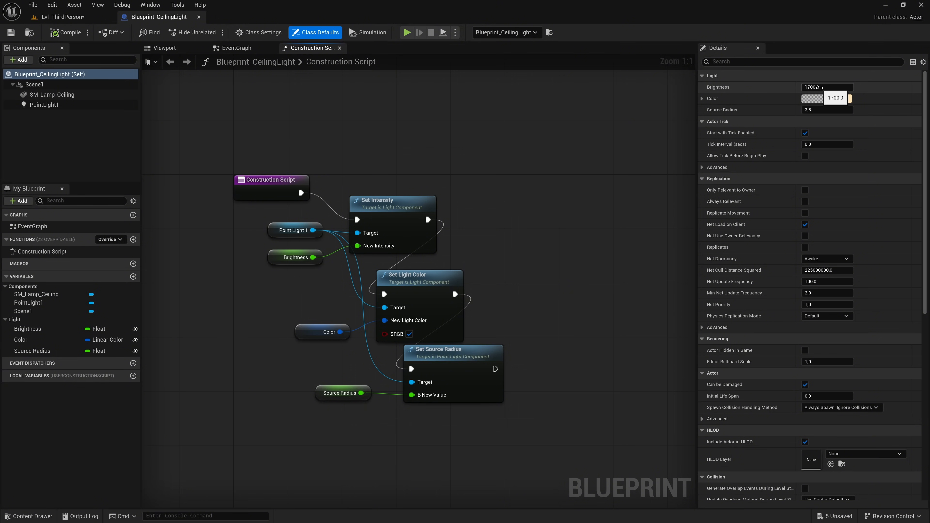
- Set the Blueprint's default Brightness to 2500 and compile it
{"action": "left_click", "coordinate": [816, 87]}
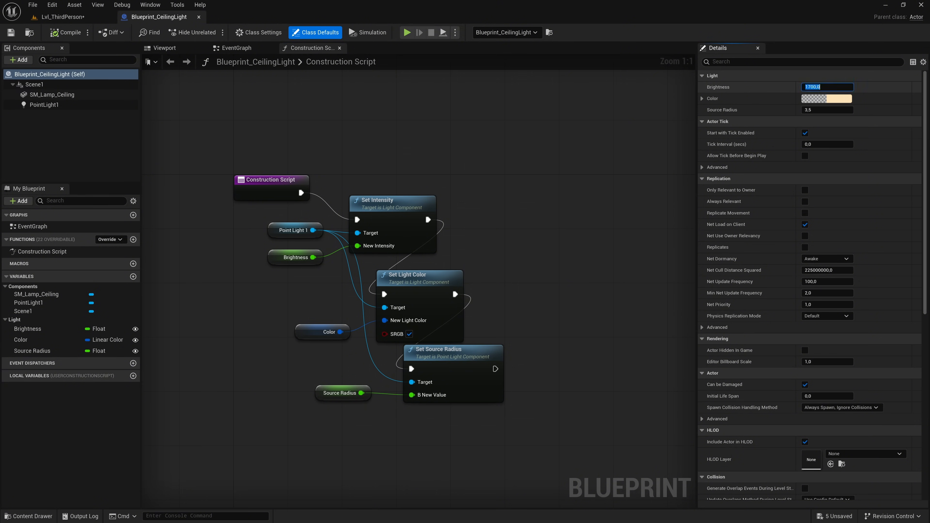
{"action": "type", "text": "0"}
{"action": "key", "text": "Return"}
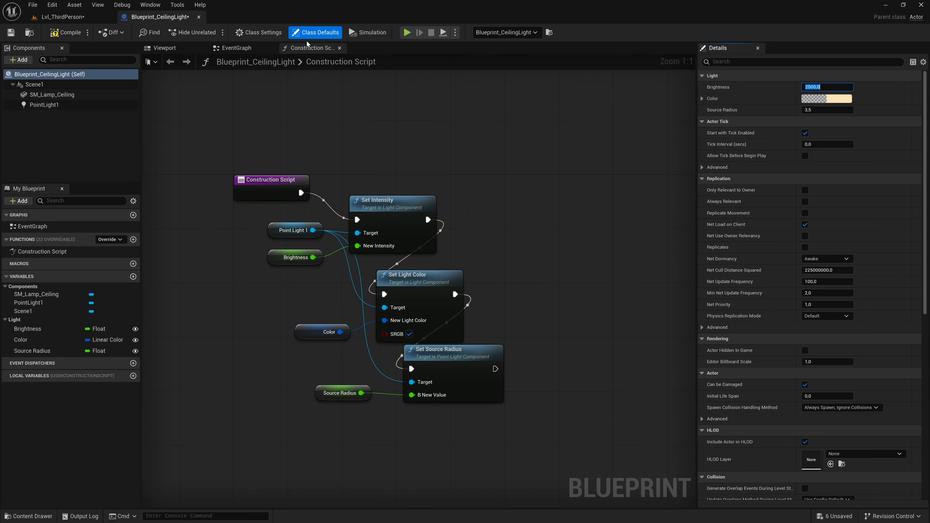
{"action": "left_click", "coordinate": [64, 34]}
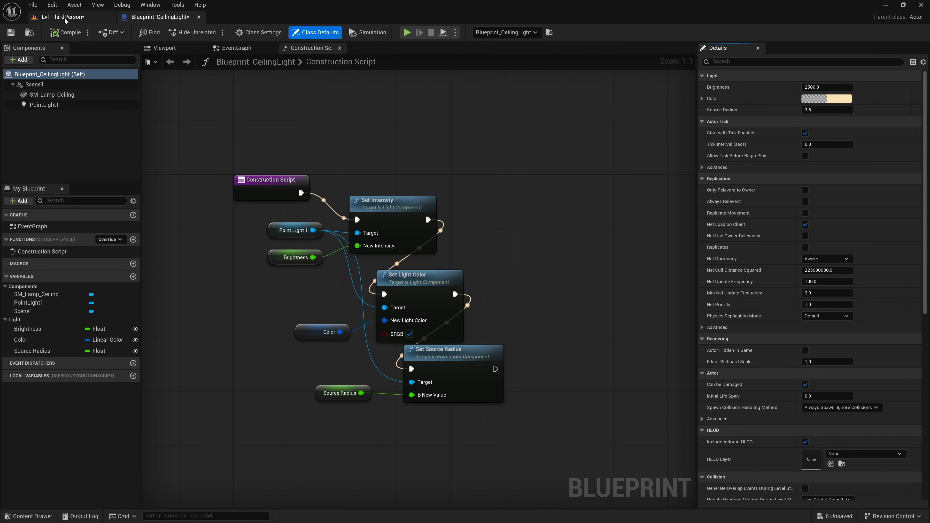
- Check the brightness of the three unmodified ceiling lights placed in the level
{"action": "left_click", "coordinate": [65, 18]}
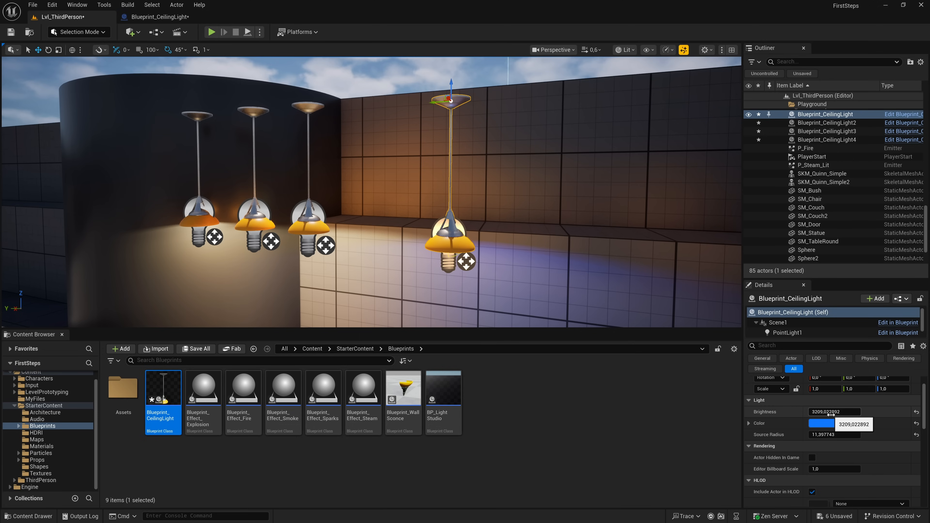
{"action": "left_click", "coordinate": [310, 227]}
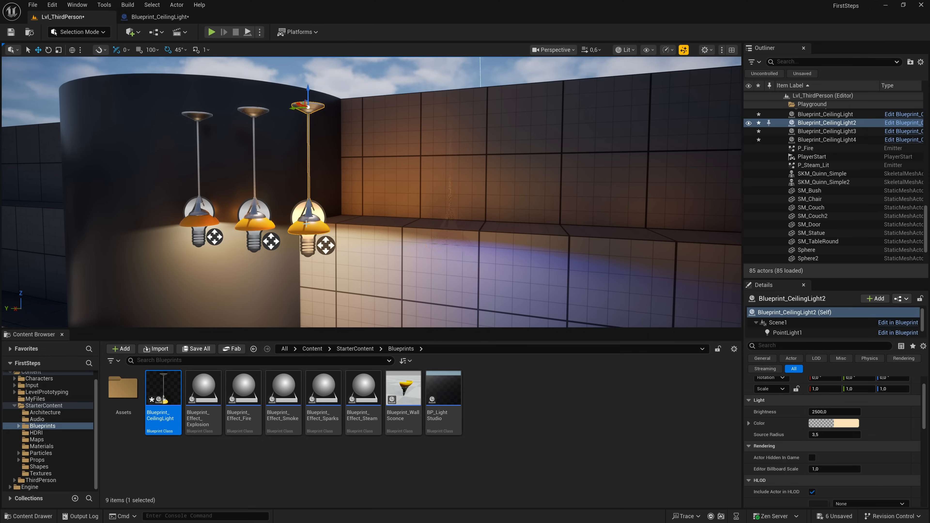
{"action": "left_click", "coordinate": [255, 221]}
{"action": "left_click", "coordinate": [213, 220]}
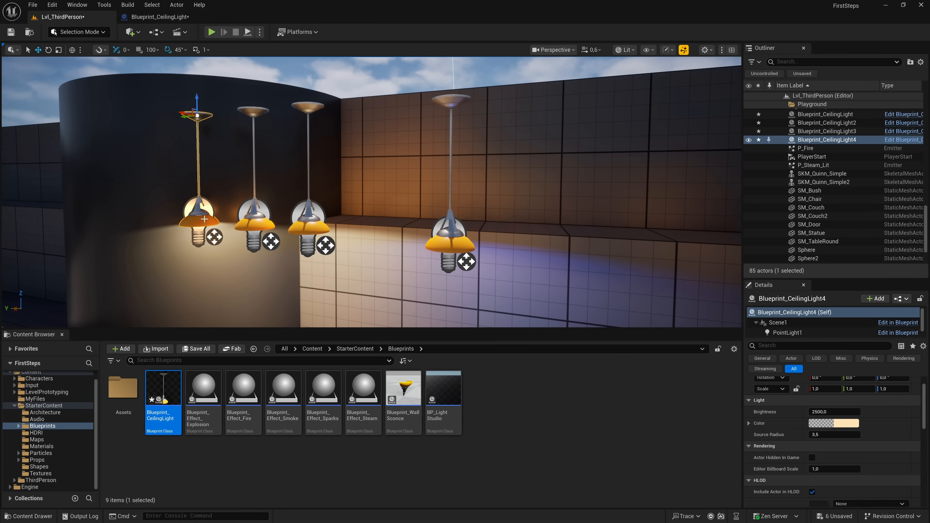
- Reset the blue ceiling light's Brightness to the Blueprint default and save the level
{"action": "left_click", "coordinate": [454, 247]}
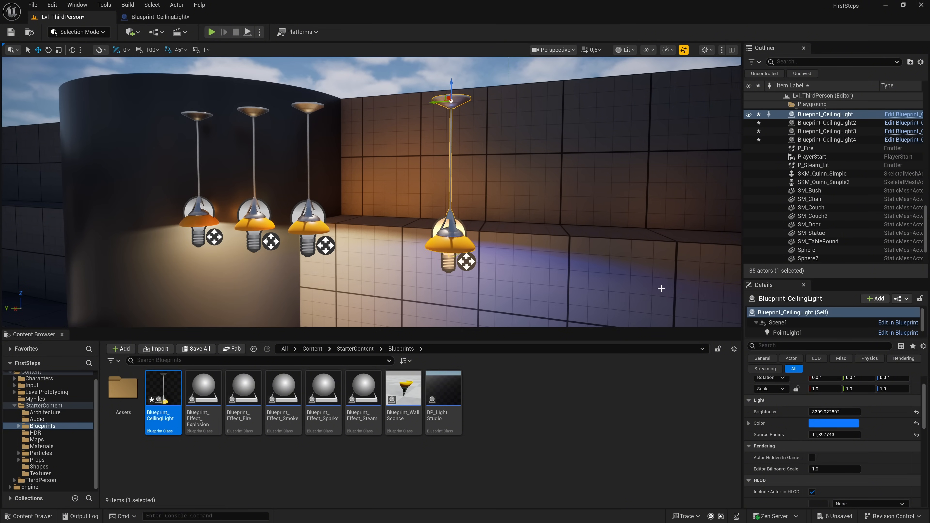
{"action": "left_click", "coordinate": [916, 412]}
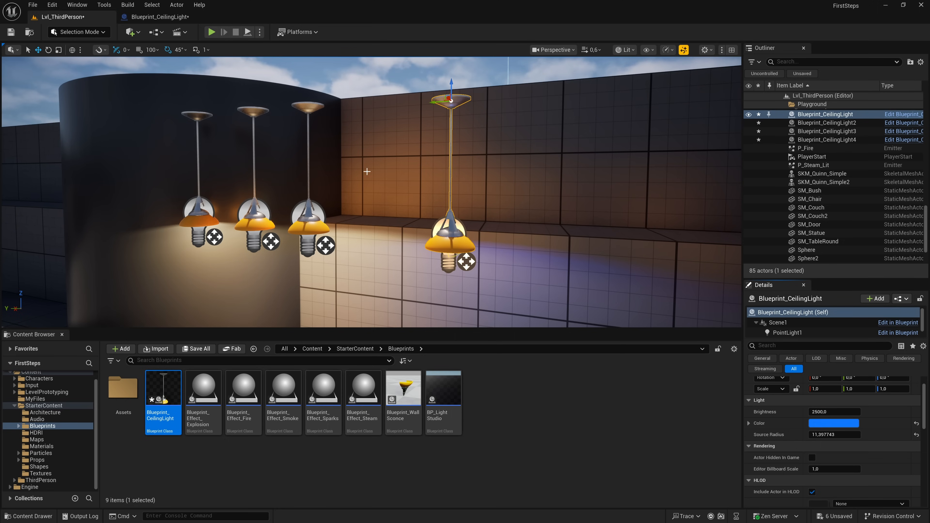
{"action": "key", "text": "ctrl+s"}
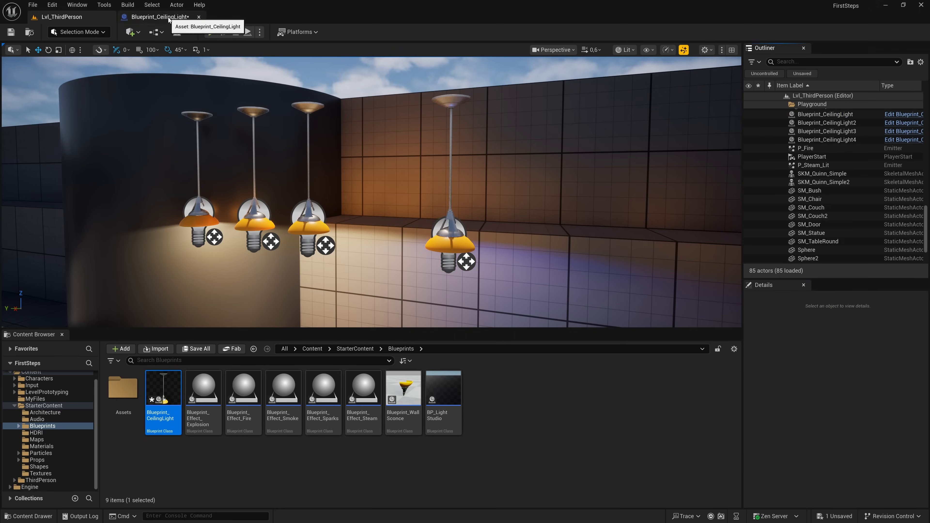
- Change Blueprint_CeilingLight's default light Color to bright green, compile the Blueprint and save it
{"action": "left_click", "coordinate": [160, 16]}
{"action": "left_click", "coordinate": [811, 102]}
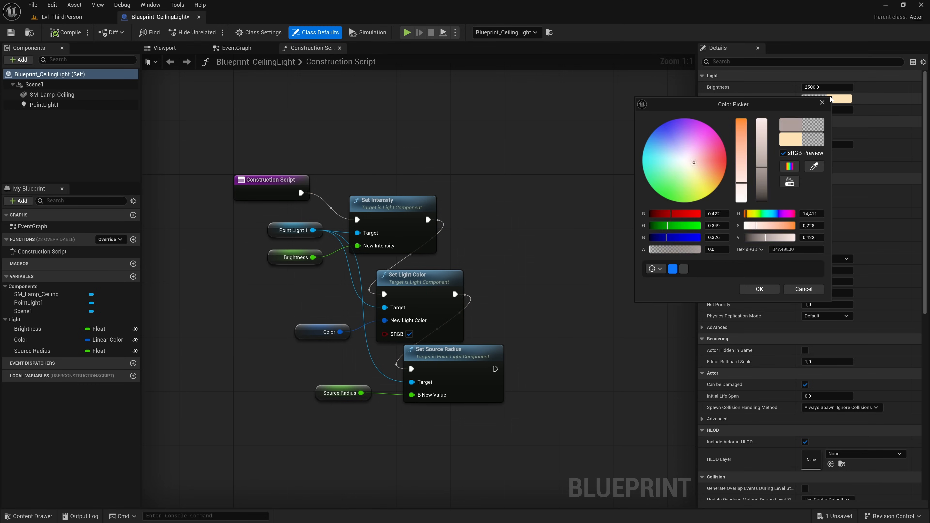
{"action": "left_click_drag", "start_coordinate": [698, 175], "coordinate": [660, 195]}
{"action": "left_click", "coordinate": [759, 288]}
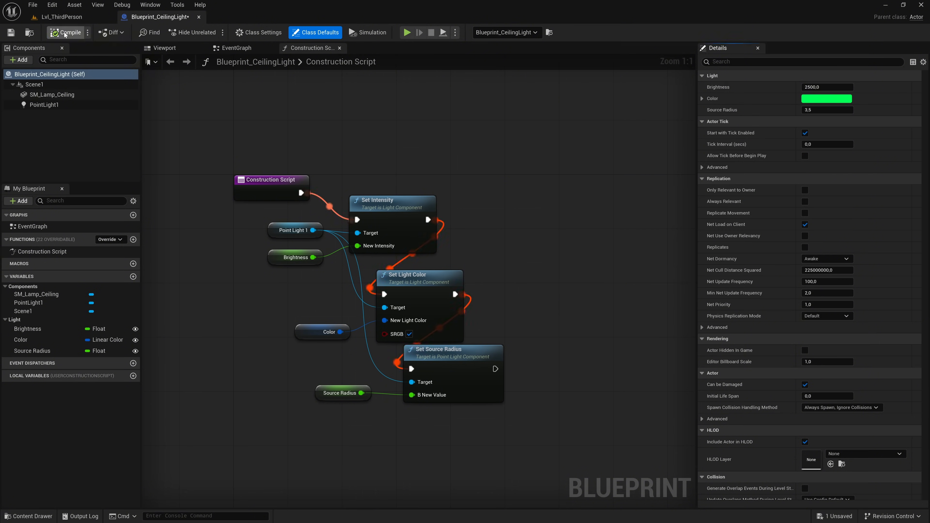
{"action": "left_click", "coordinate": [11, 32]}
- Reset the blue ceiling light's Color in the level to the Blueprint default and save the level
{"action": "left_click", "coordinate": [62, 17]}
{"action": "right_click_drag", "start_coordinate": [298, 188], "coordinate": [234, 223]}
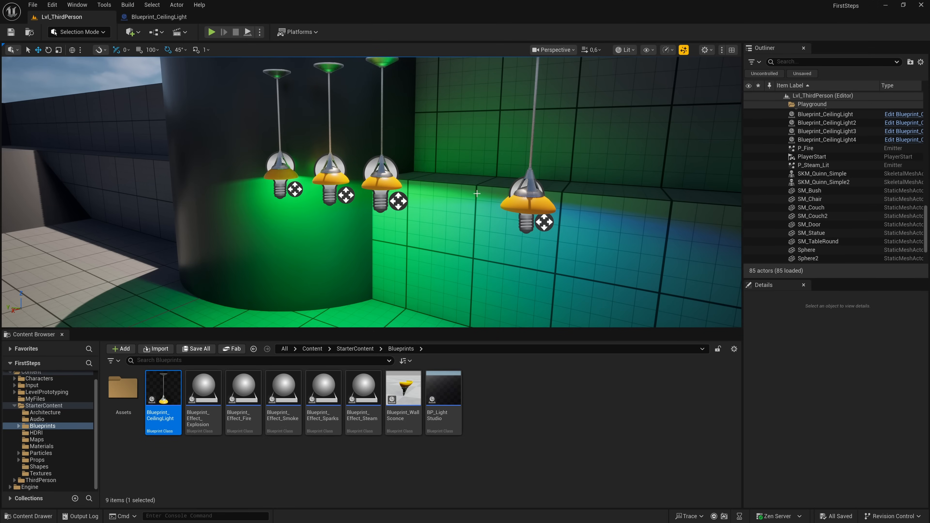
{"action": "left_click", "coordinate": [523, 203]}
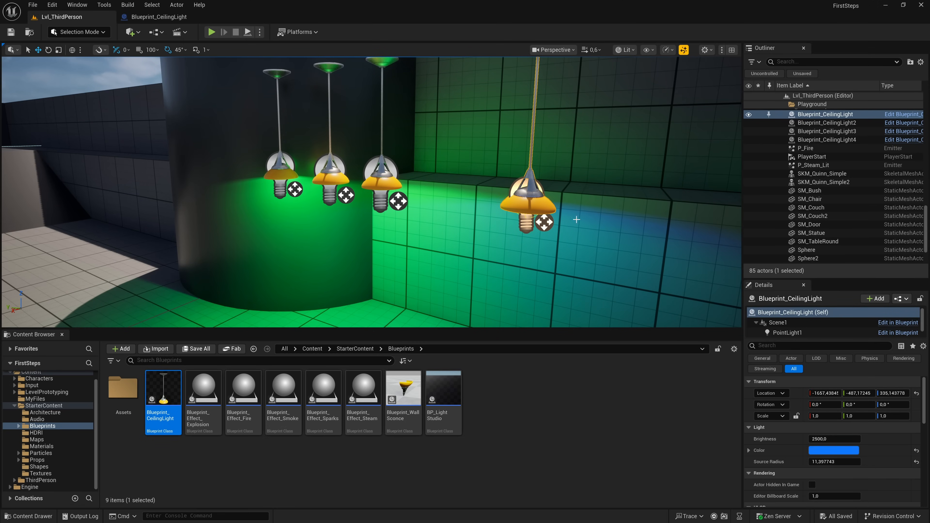
{"action": "left_click", "coordinate": [916, 450]}
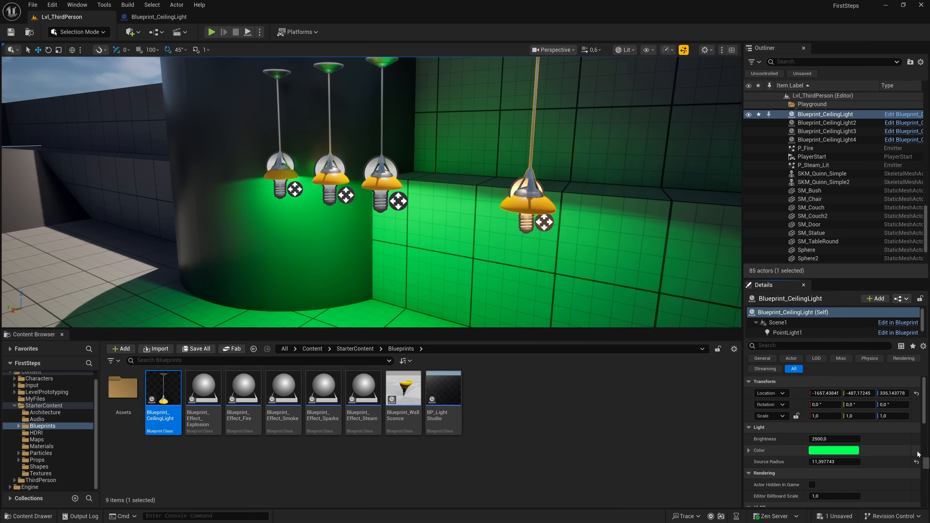
{"action": "right_click_drag", "start_coordinate": [546, 257], "coordinate": [577, 231]}
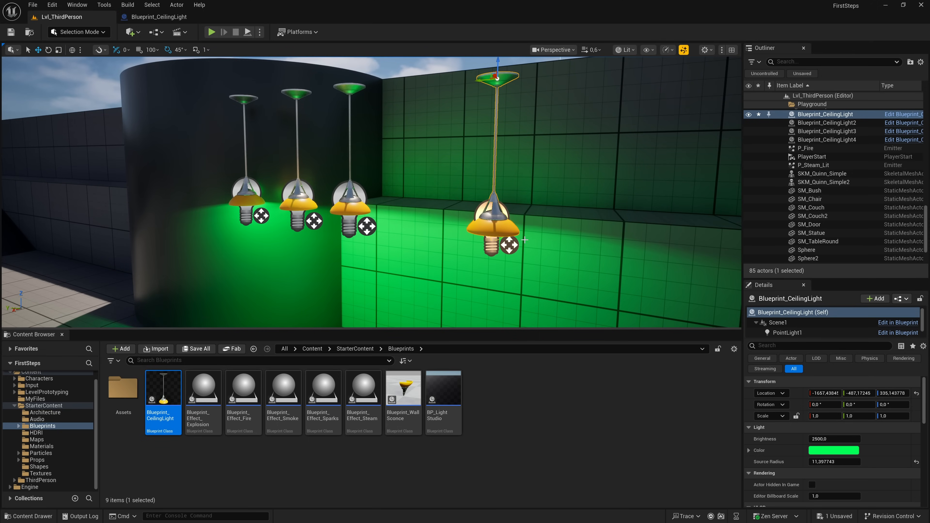
{"action": "key", "text": "ctrl+s"}
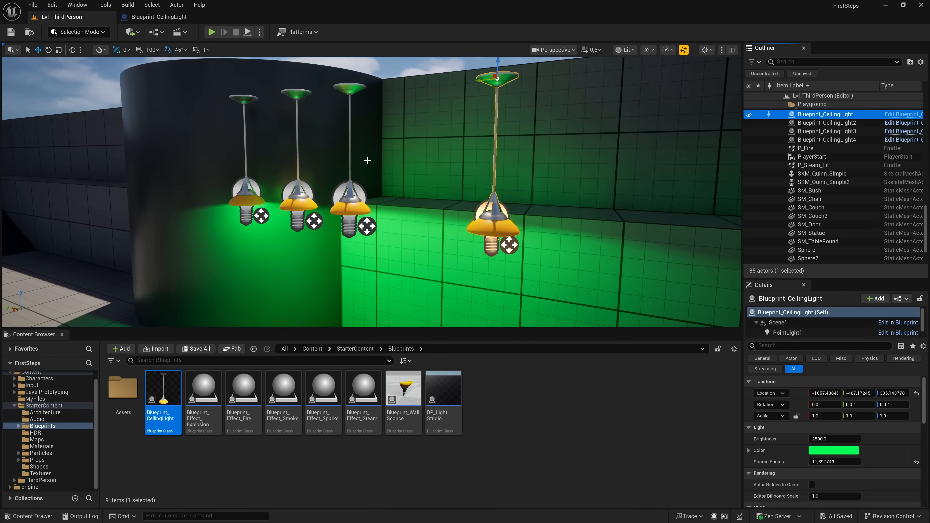
- Look at the event graph of Blueprint_CeilingLight
{"action": "left_click", "coordinate": [173, 19]}
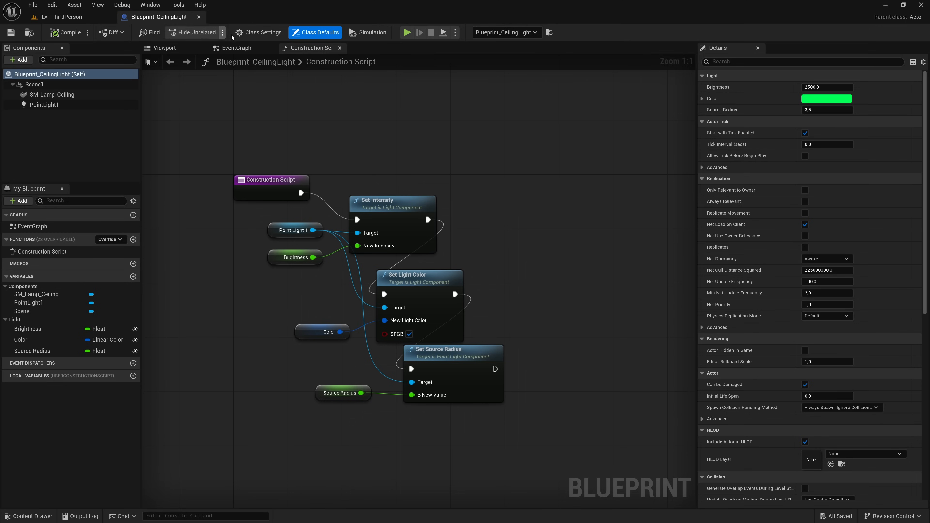
{"action": "left_click", "coordinate": [240, 49]}
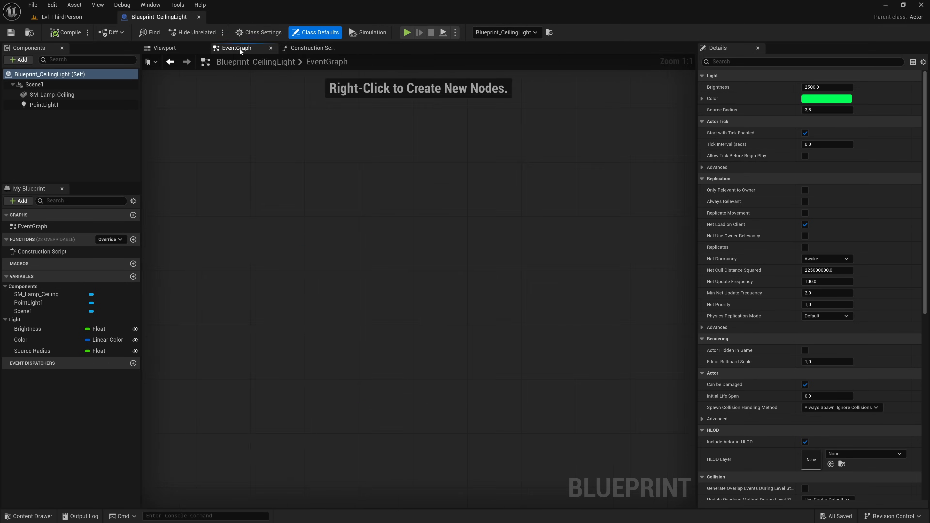
{"action": "right_click_drag", "start_coordinate": [340, 170], "coordinate": [357, 199]}
- Inspect the whole ceiling lamp from below in the Blueprint's 3D viewport
{"action": "left_click", "coordinate": [180, 49]}
{"action": "right_click_drag", "start_coordinate": [392, 280], "coordinate": [398, 318]}
{"action": "scroll", "coordinate": [397, 299], "scroll_direction": "down", "scroll_amount": 3}
{"action": "key", "text": "w"}
{"action": "key", "text": "w"}
{"action": "right_click_drag", "start_coordinate": [418, 239], "coordinate": [415, 373]}
{"action": "key", "text": "s"}
{"action": "key", "text": "w"}
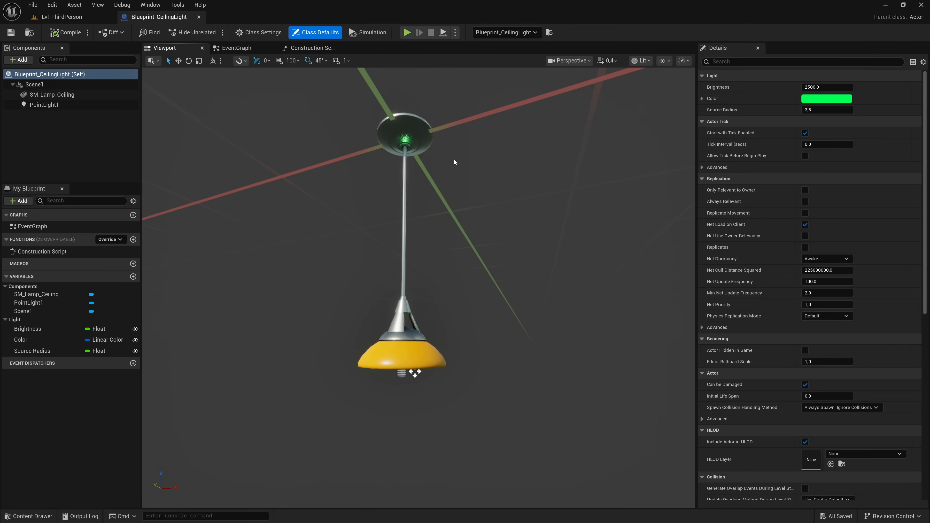
- Inspect the Scene1 and SM_Lamp_Ceiling components, locate the lamp's static mesh asset in the project content, and return to the Blueprint
{"action": "left_click", "coordinate": [53, 85]}
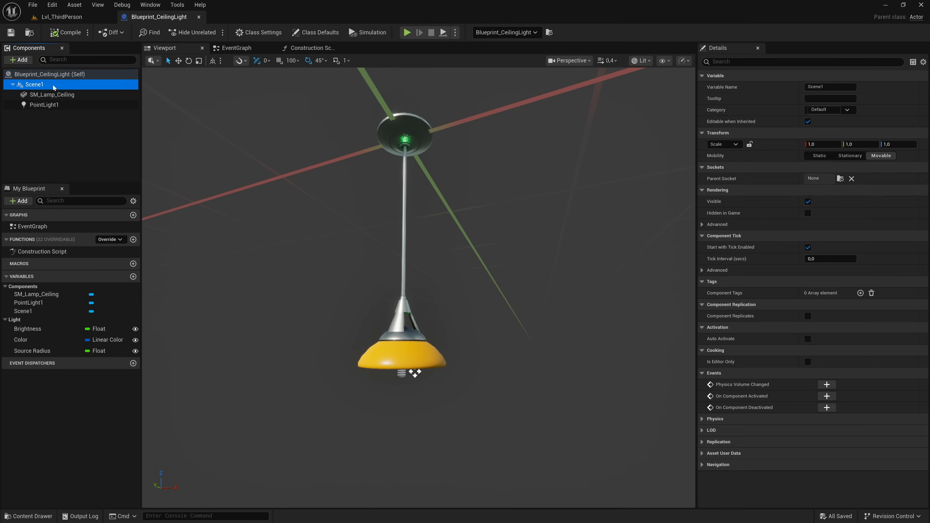
{"action": "left_click", "coordinate": [51, 95]}
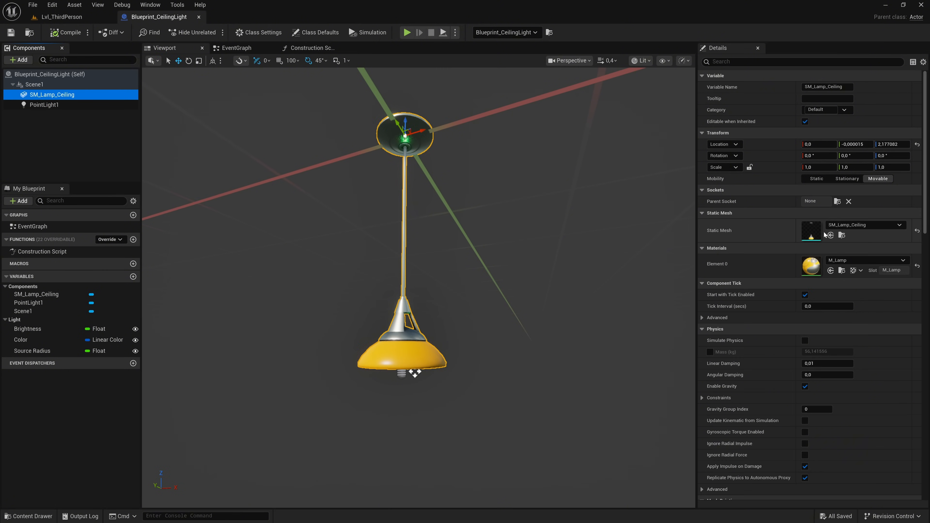
{"action": "left_click", "coordinate": [841, 235]}
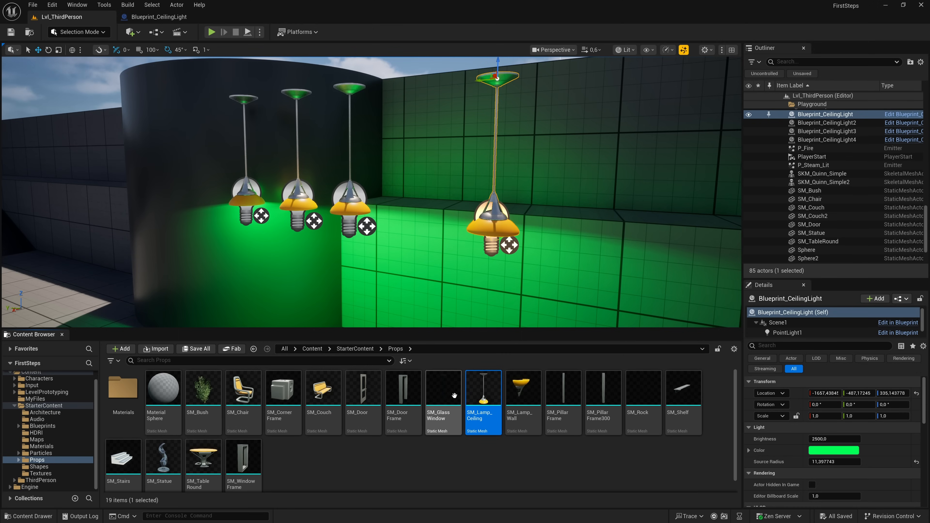
{"action": "mouse_move", "coordinate": [484, 398]}
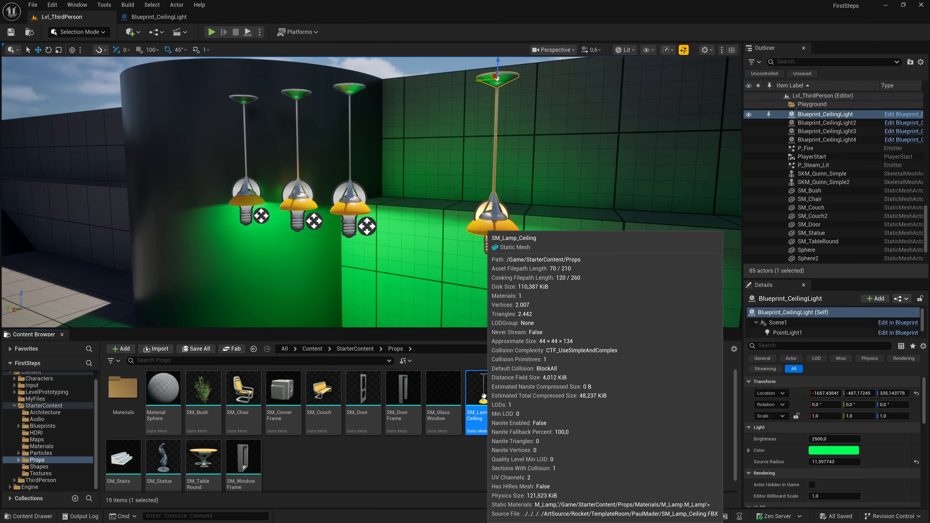
{"action": "left_click", "coordinate": [167, 19]}
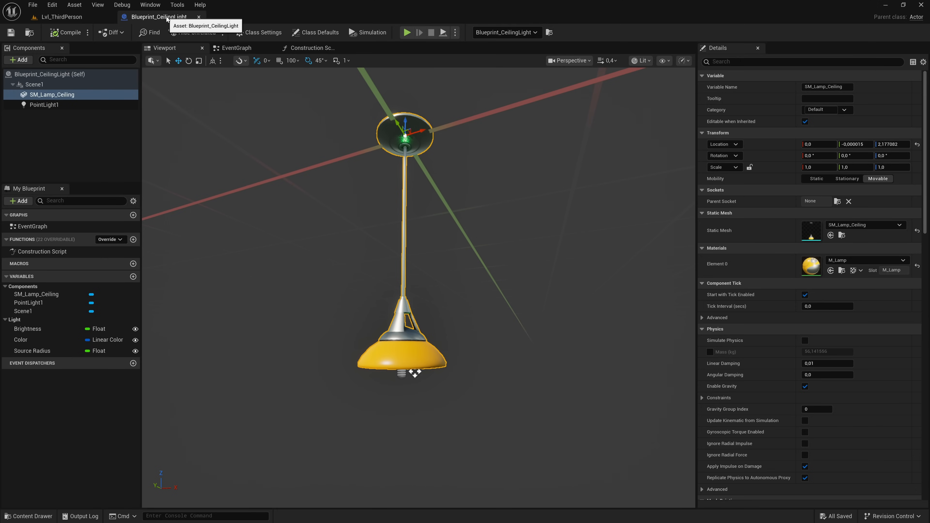
- Move the PointLight1 component sideways out of the lampshade to a Y location of about 33,7 and compile the Blueprint
{"action": "left_click", "coordinate": [50, 106]}
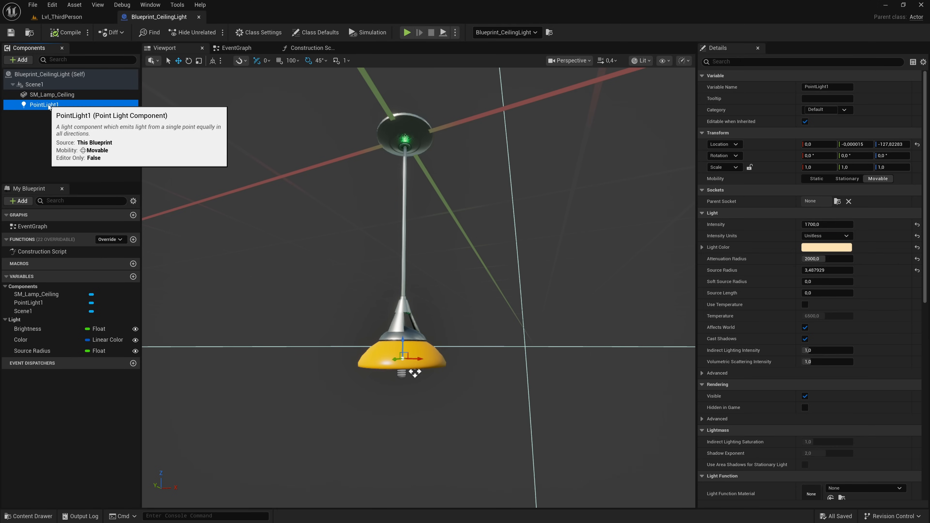
{"action": "right_click_drag", "start_coordinate": [315, 363], "coordinate": [303, 389]}
{"action": "key", "text": "w"}
{"action": "key", "text": "f"}
{"action": "right_click_drag", "start_coordinate": [419, 275], "coordinate": [431, 307]}
{"action": "key", "text": "s"}
{"action": "left_click_drag", "start_coordinate": [476, 253], "coordinate": [412, 253]}
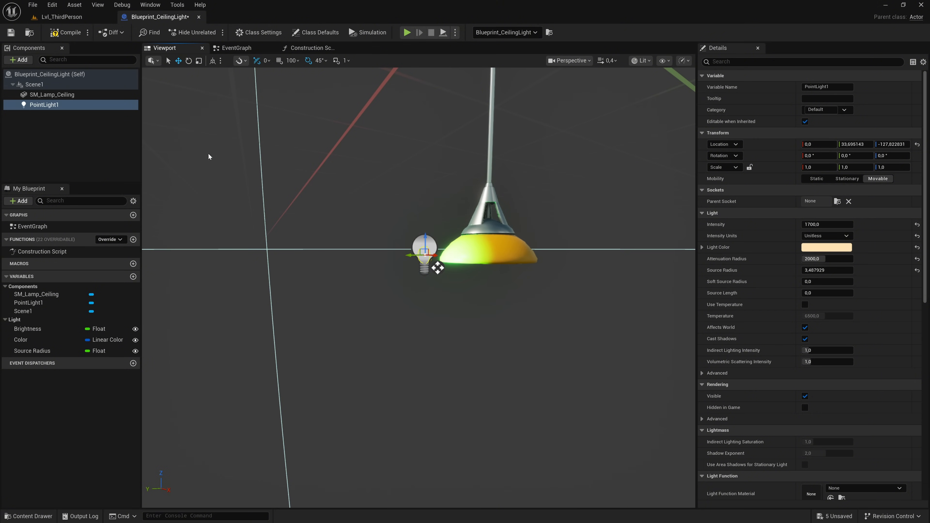
{"action": "left_click", "coordinate": [64, 31]}
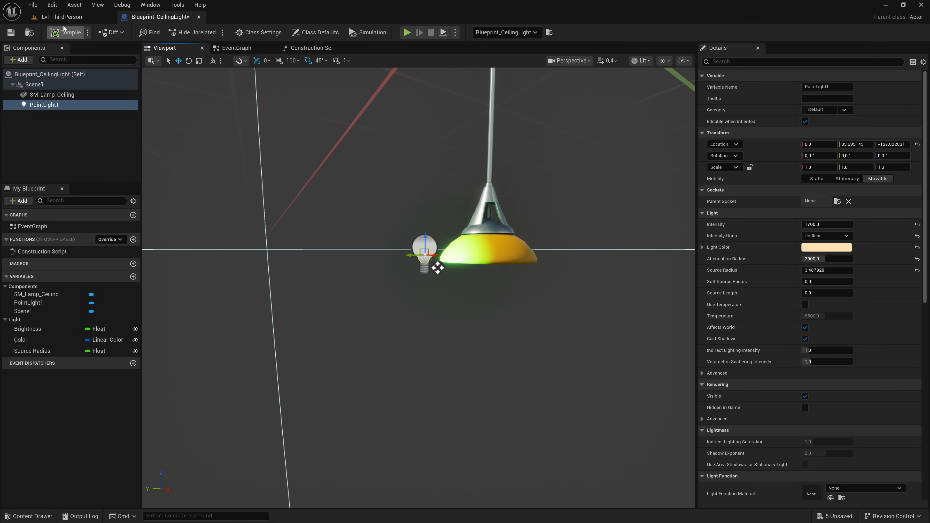
- Examine where the light source sits on the placed ceiling lamps in the Lvl_ThirdPerson level
{"action": "left_click", "coordinate": [64, 19]}
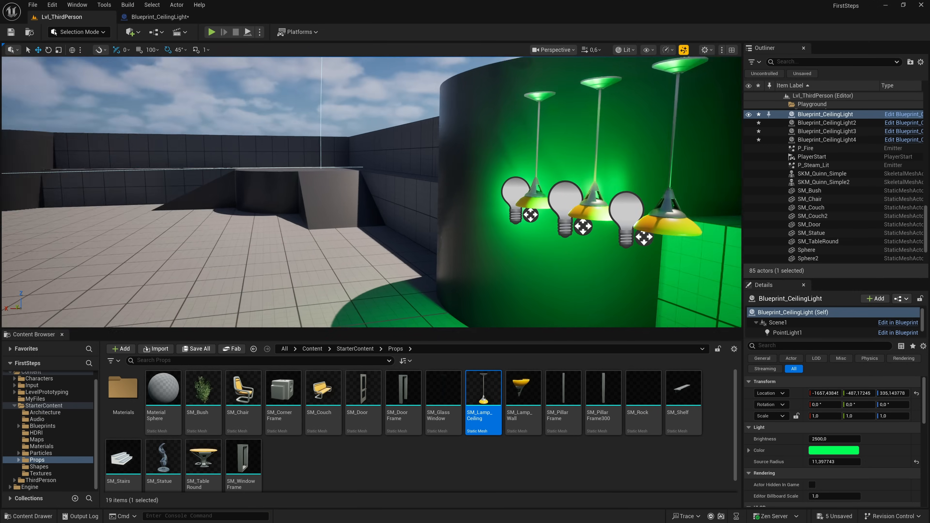
{"action": "key", "text": "d"}
{"action": "right_click_drag", "start_coordinate": [476, 205], "coordinate": [520, 244]}
{"action": "key", "text": "a"}
{"action": "right_click_drag", "start_coordinate": [438, 203], "coordinate": [517, 200]}
{"action": "key", "text": "s"}
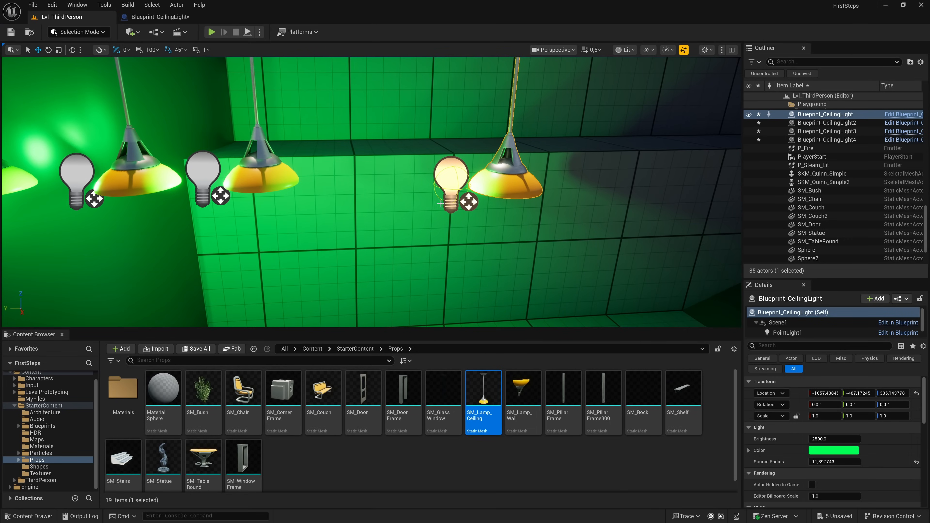
{"action": "left_click", "coordinate": [249, 185]}
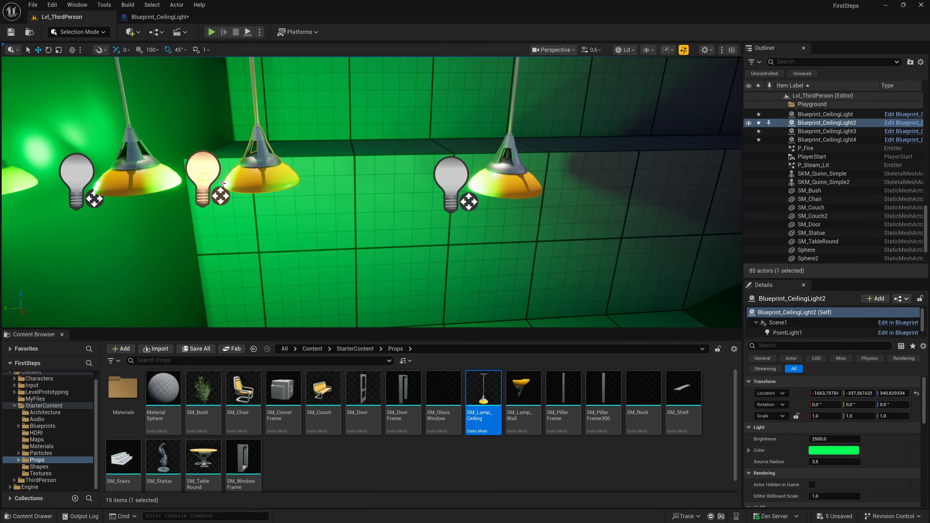
- Move PointLight1 back inside the lampshade at a Y location of about 0,57 and check the placed lamps in the level
{"action": "left_click", "coordinate": [167, 19]}
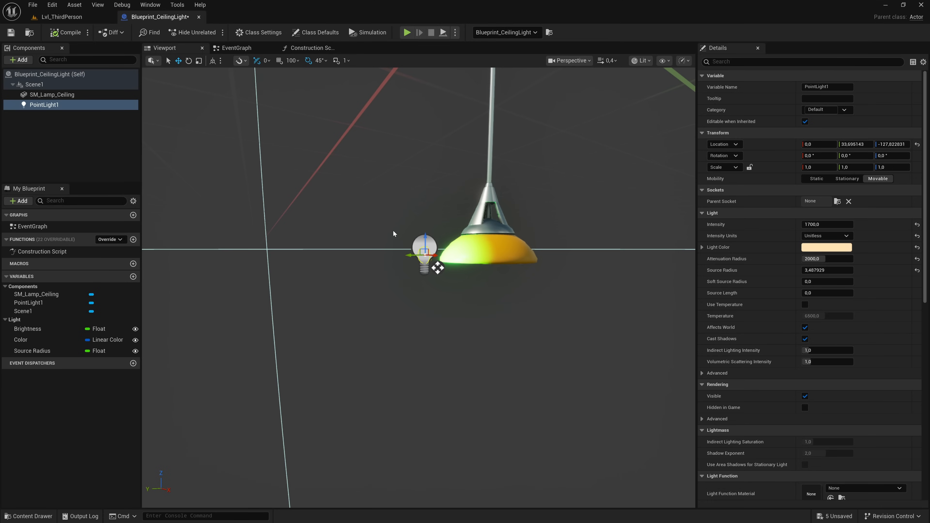
{"action": "left_click_drag", "start_coordinate": [411, 254], "coordinate": [472, 252]}
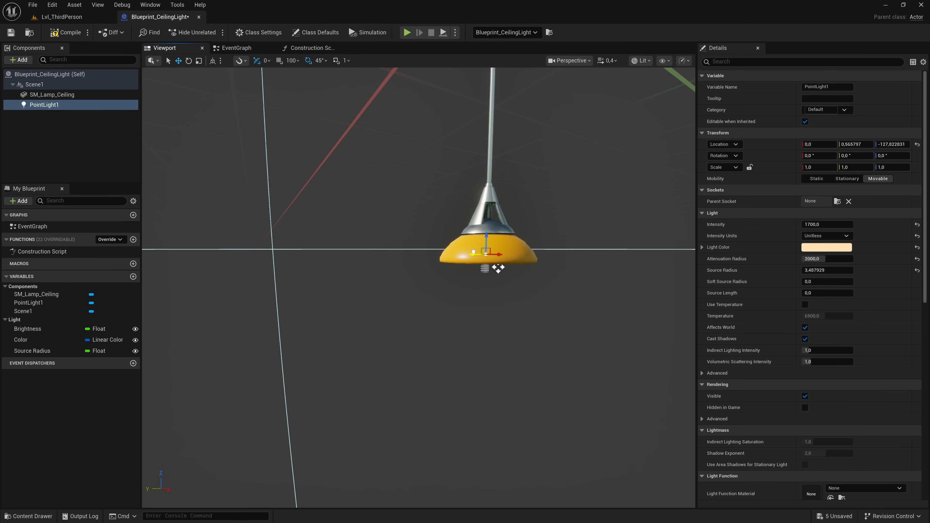
{"action": "left_click", "coordinate": [69, 18]}
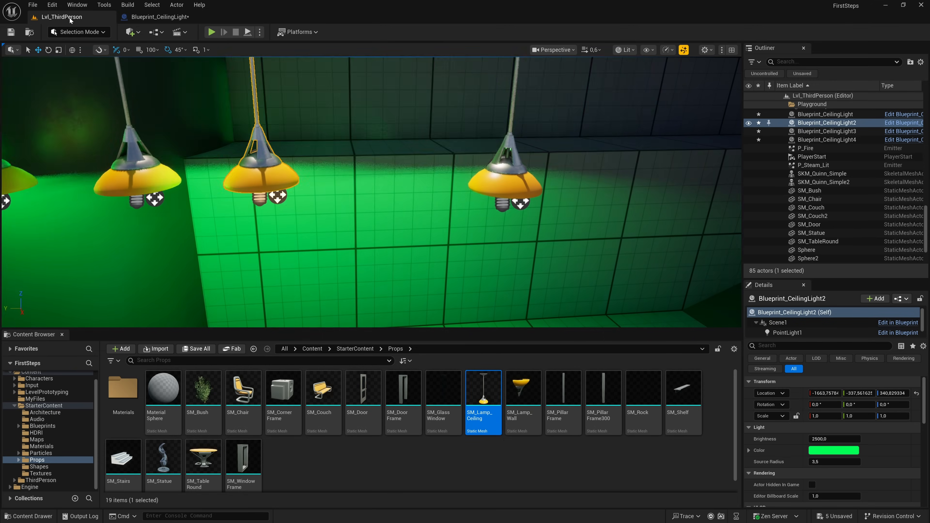
{"action": "mouse_move", "coordinate": [313, 209]}
{"action": "right_mouse_down"}
{"action": "mouse_move", "coordinate": [281, 194]}
{"action": "mouse_move", "coordinate": [313, 209]}
{"action": "right_mouse_up"}
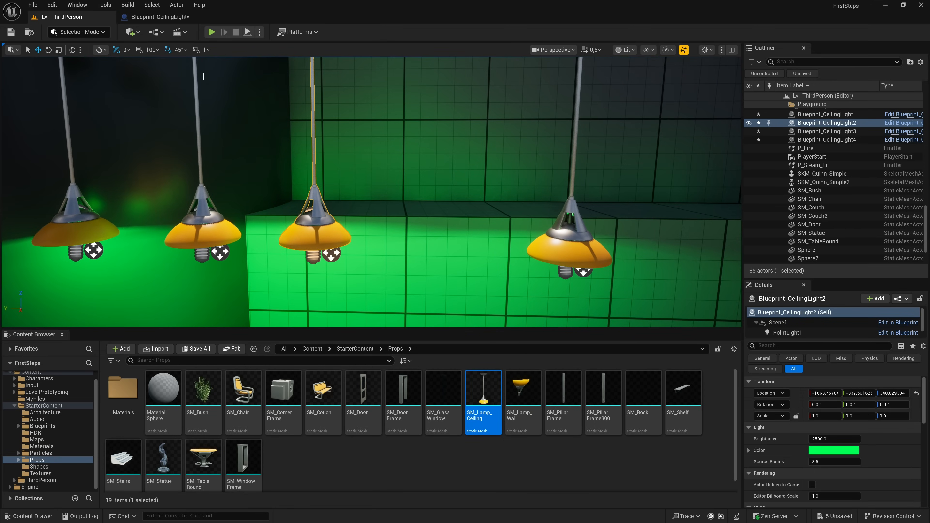
- Close the Blueprint_CeilingLight editor and save that asset from StarterContent's Blueprints folder
{"action": "left_click", "coordinate": [172, 19]}
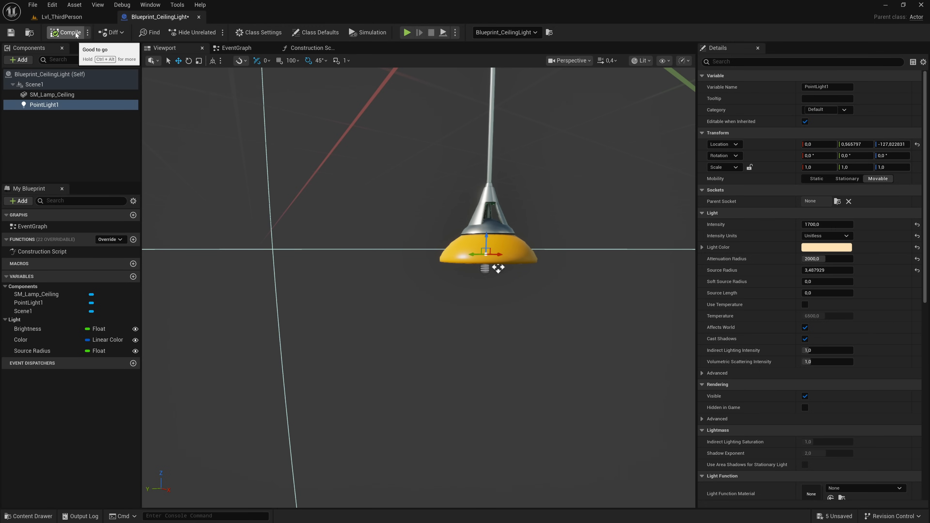
{"action": "left_click", "coordinate": [199, 18]}
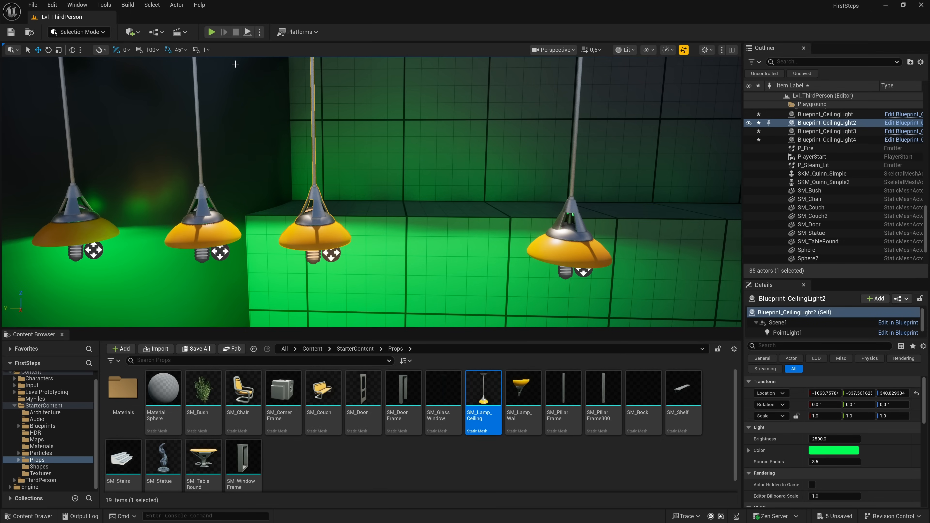
{"action": "right_click_drag", "start_coordinate": [287, 182], "coordinate": [261, 154]}
{"action": "left_click", "coordinate": [60, 426]}
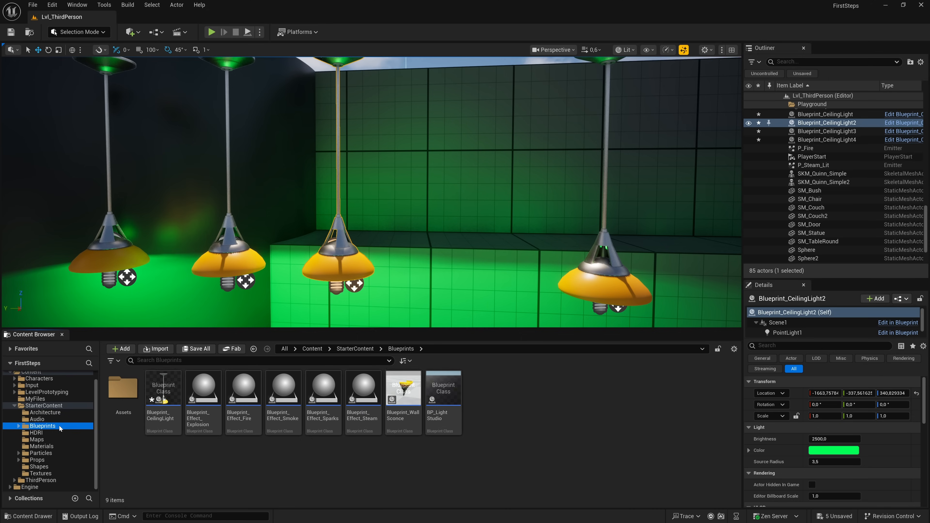
{"action": "left_click", "coordinate": [160, 420]}
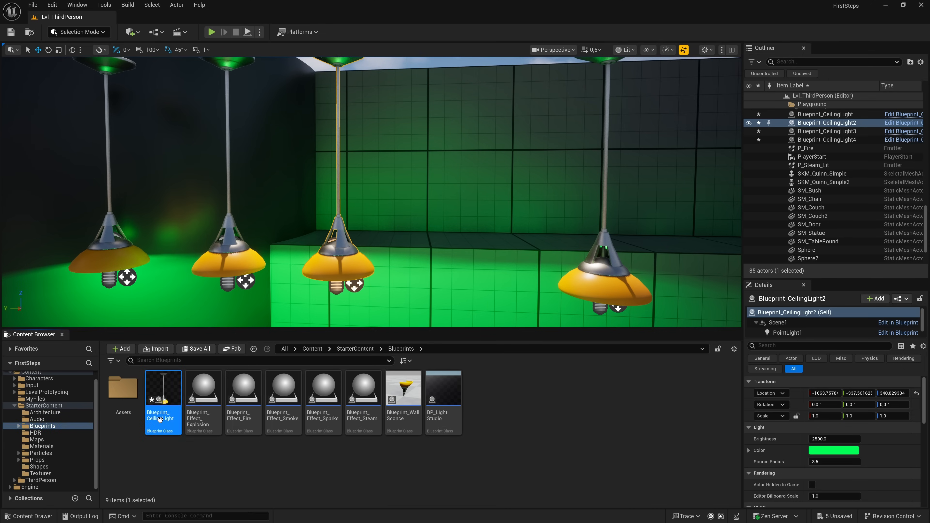
{"action": "left_click", "coordinate": [252, 467]}
- Create a new Blueprint Class in the Blueprints folder with Actor as its parent class
{"action": "right_click", "coordinate": [251, 466]}
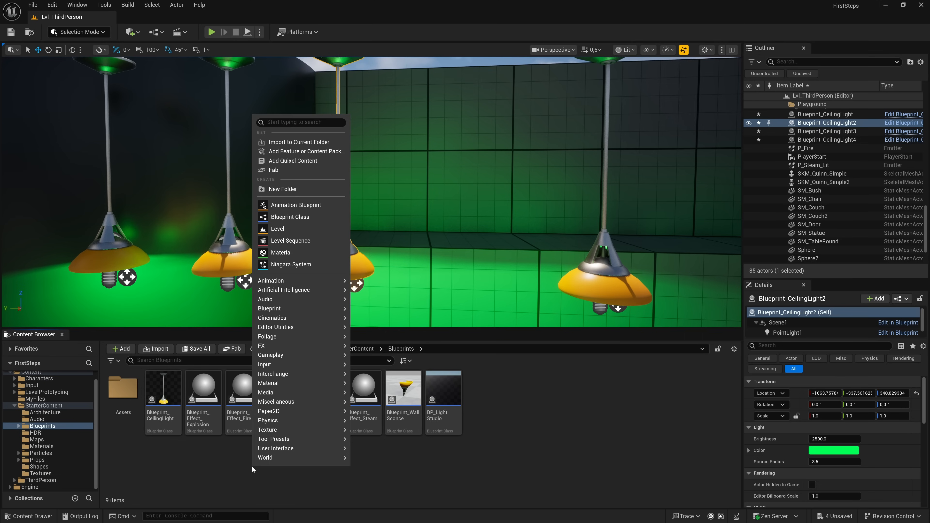
{"action": "mouse_move", "coordinate": [316, 281]}
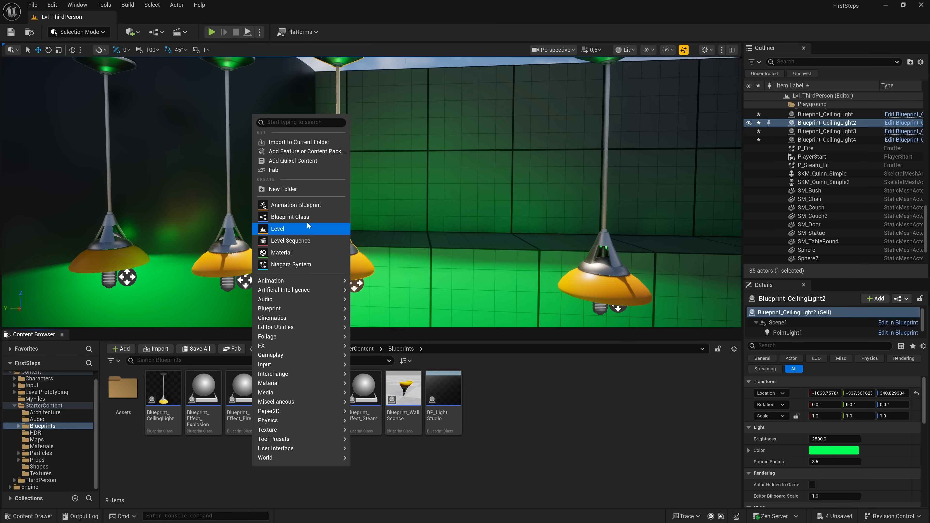
{"action": "left_click", "coordinate": [298, 216]}
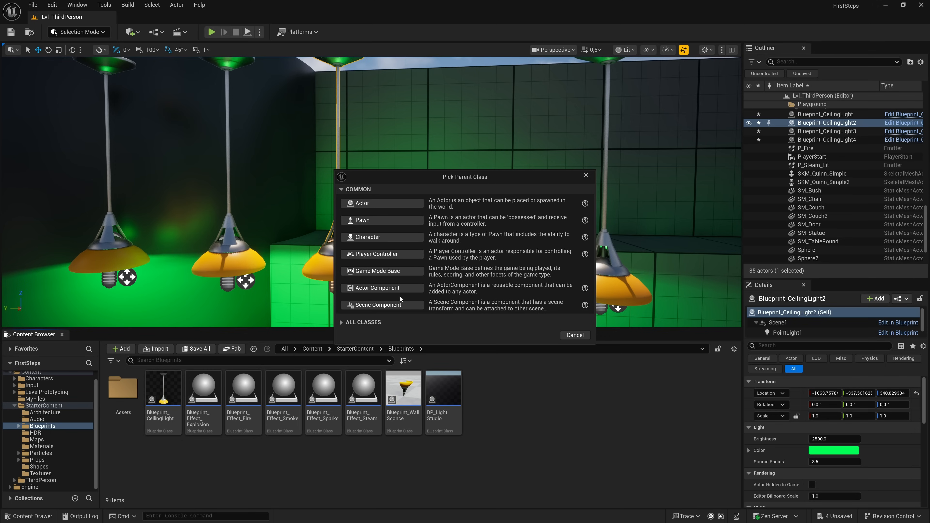
{"action": "left_click", "coordinate": [341, 323]}
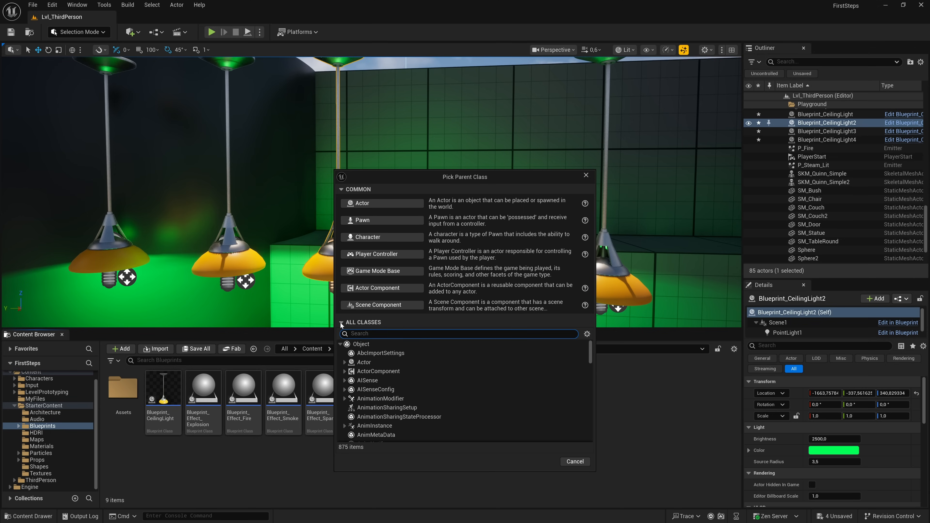
{"action": "mouse_move", "coordinate": [590, 346]}
{"action": "left_mouse_down"}
{"action": "mouse_move", "coordinate": [590, 419]}
{"action": "mouse_move", "coordinate": [591, 343]}
{"action": "left_mouse_up"}
{"action": "left_click", "coordinate": [342, 322]}
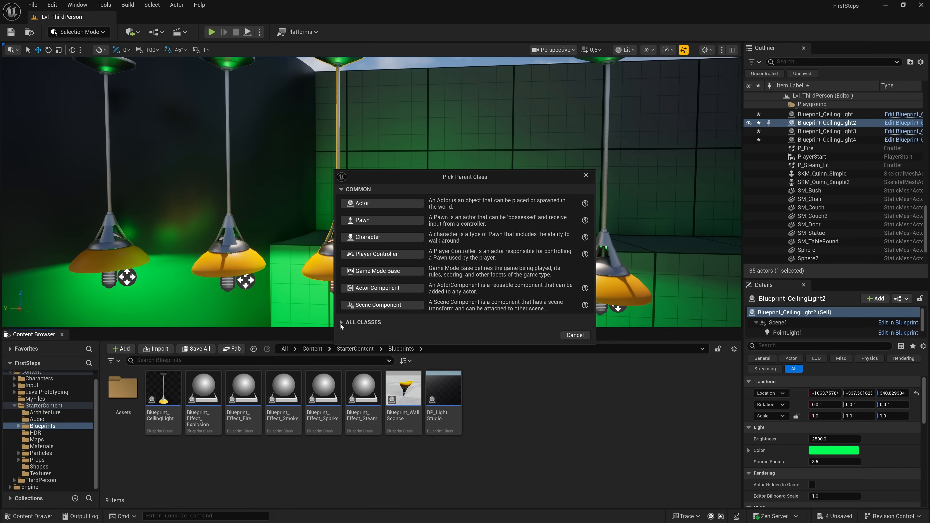
{"action": "left_click", "coordinate": [361, 203]}
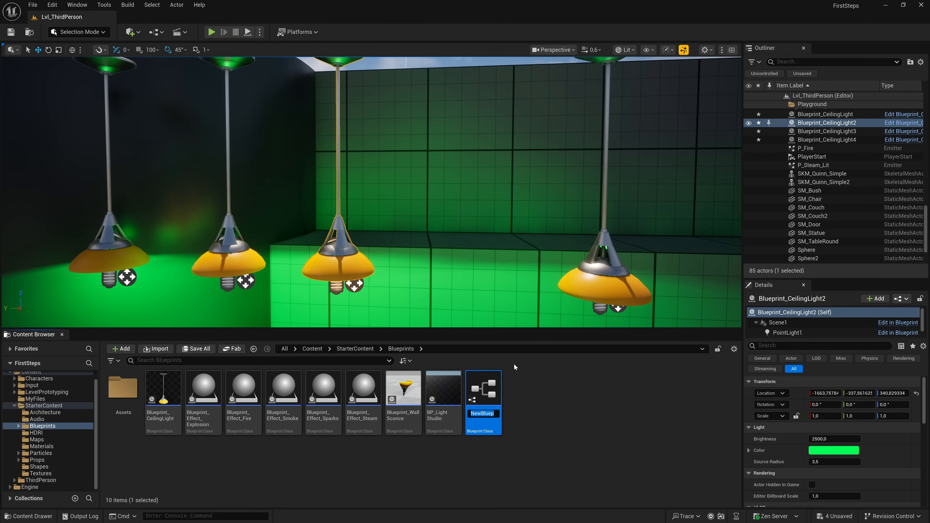
- Name the new Blueprint BP_MyBp and open it docked next to the level editor
{"action": "type", "text": "BP_My"}
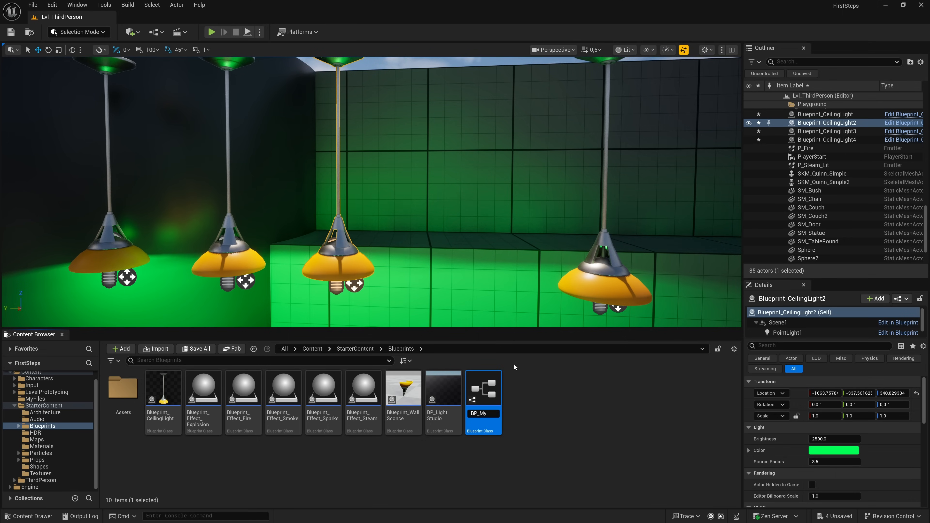
{"action": "type", "text": "Bp"}
{"action": "key", "text": "Return"}
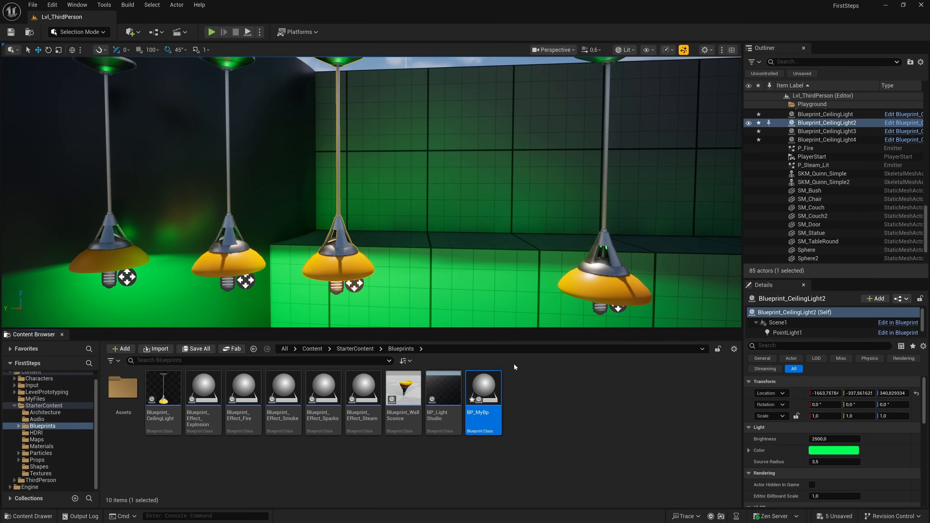
{"action": "double_click", "coordinate": [491, 387]}
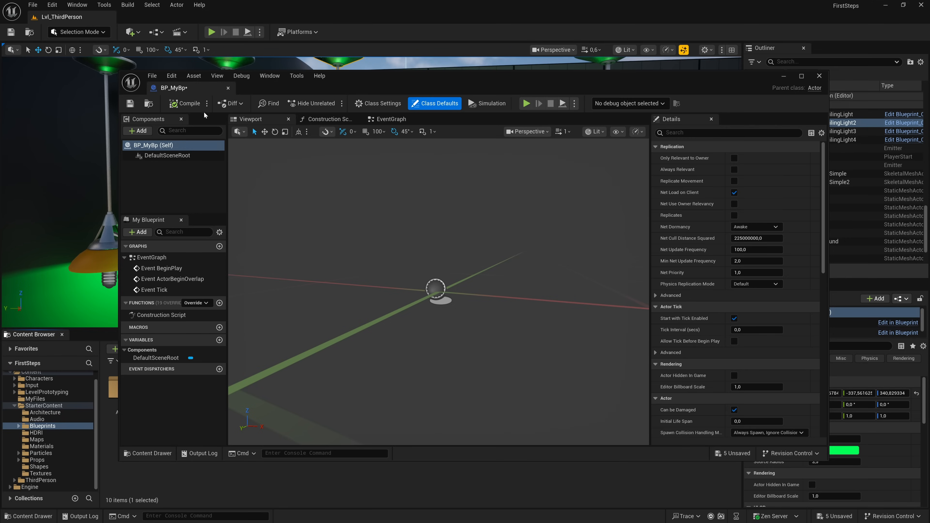
{"action": "left_click_drag", "start_coordinate": [187, 87], "coordinate": [171, 18]}
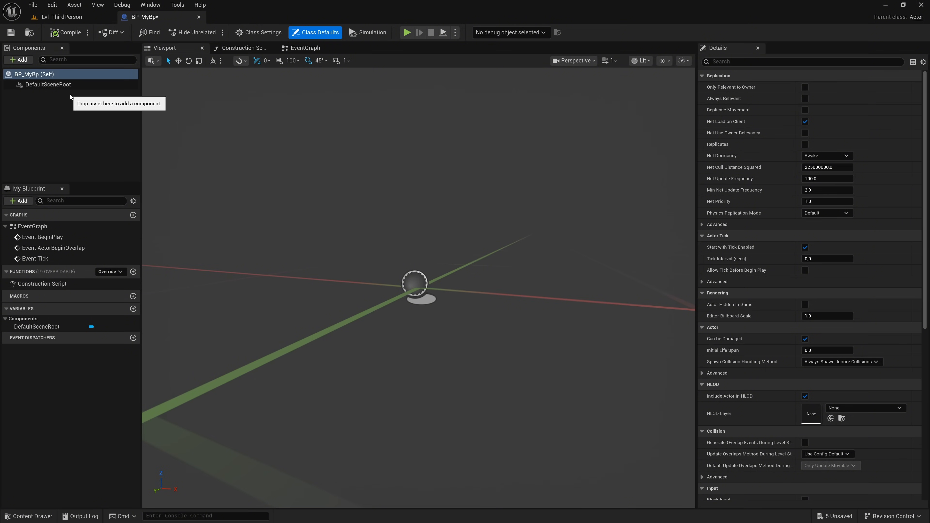
- Add a Static Mesh component under the Blueprint's DefaultSceneRoot
{"action": "left_click", "coordinate": [26, 61]}
{"action": "type", "text": "stat"}
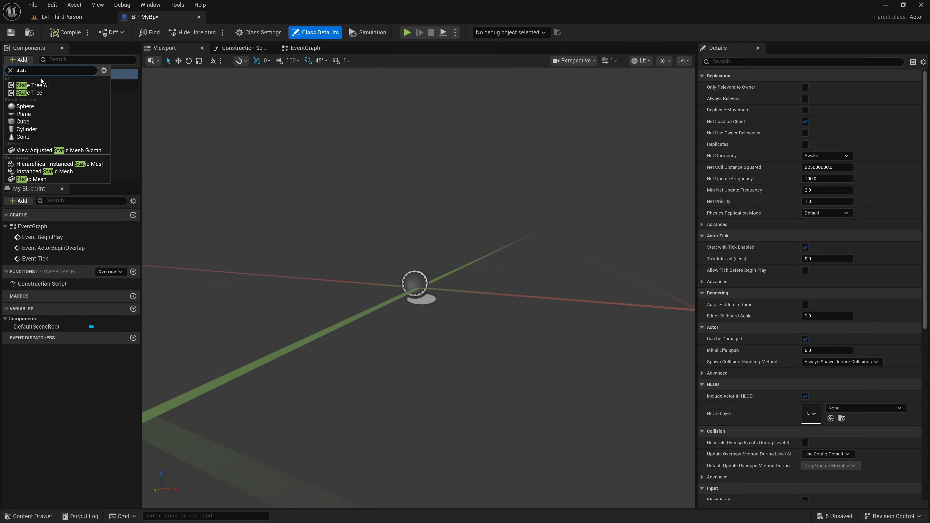
{"action": "left_click", "coordinate": [47, 178]}
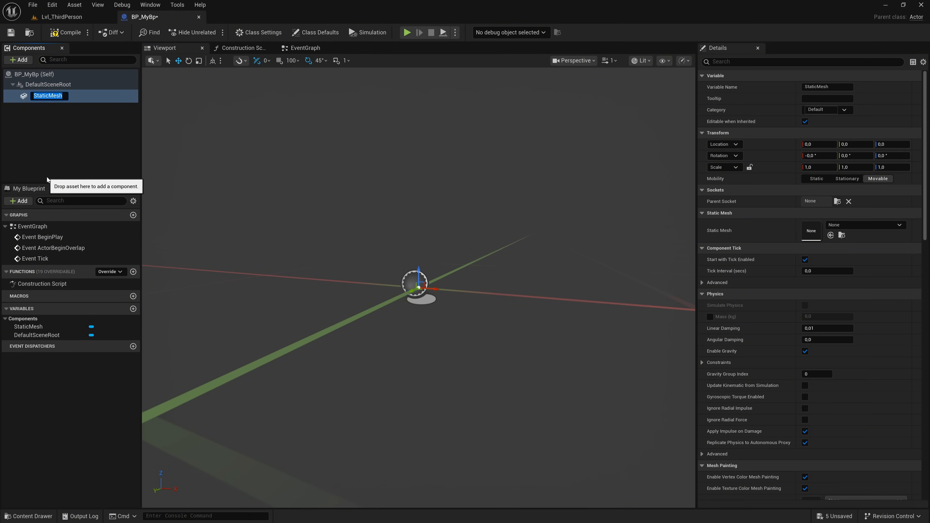
- Assign the SM_Chair mesh to the StaticMesh component and view the chair from the front
{"action": "left_click", "coordinate": [855, 223]}
{"action": "type", "text": "char"}
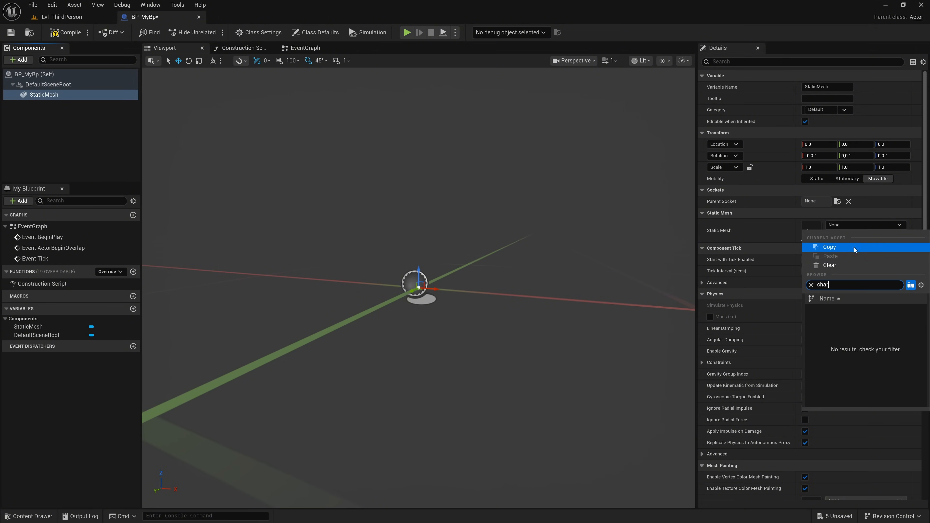
{"action": "key", "text": "BackSpace"}
{"action": "type", "text": "i"}
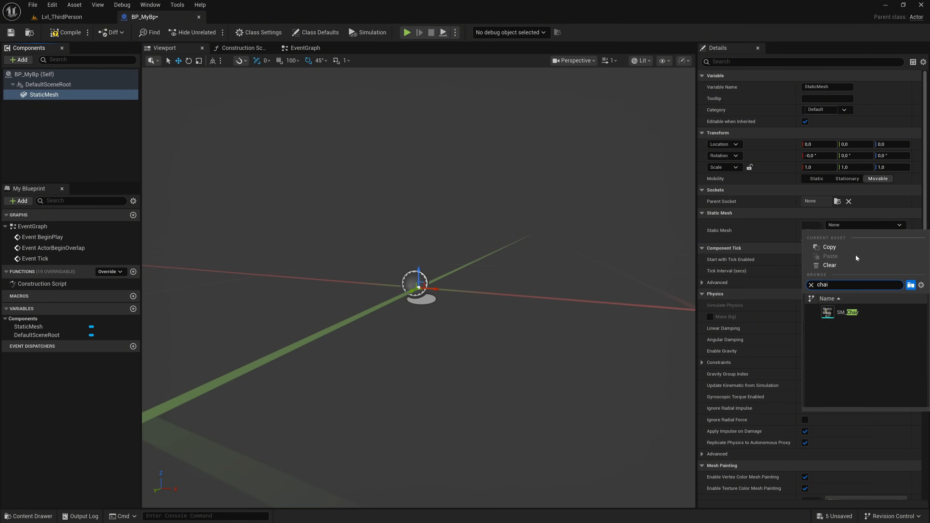
{"action": "left_click", "coordinate": [864, 309]}
{"action": "mouse_move", "coordinate": [572, 285]}
{"action": "right_mouse_down"}
{"action": "mouse_move", "coordinate": [456, 286]}
{"action": "mouse_move", "coordinate": [568, 284]}
{"action": "right_mouse_up"}
{"action": "key", "text": "d"}
{"action": "key", "text": "w"}
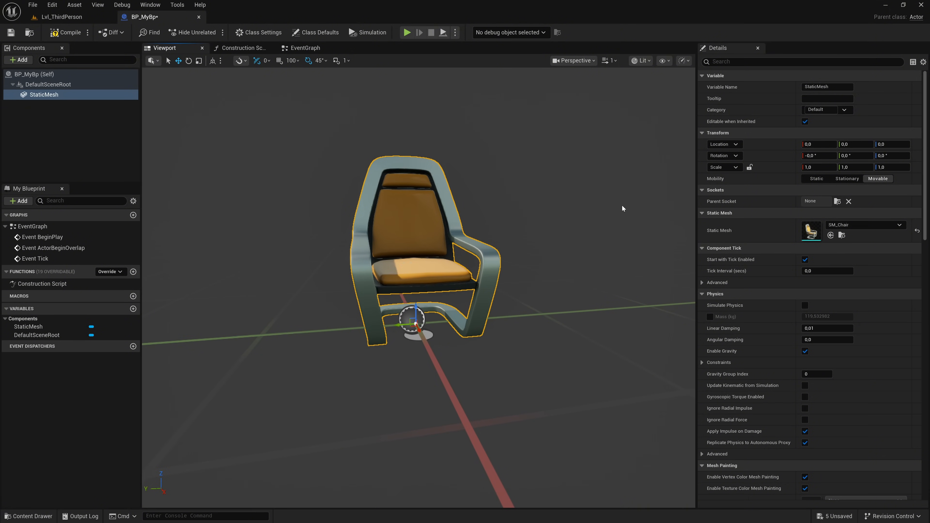
- Scale the chair mesh component to 0,5 on X, Y and Z and compile BP_MyBp
{"action": "left_click", "coordinate": [811, 167]}
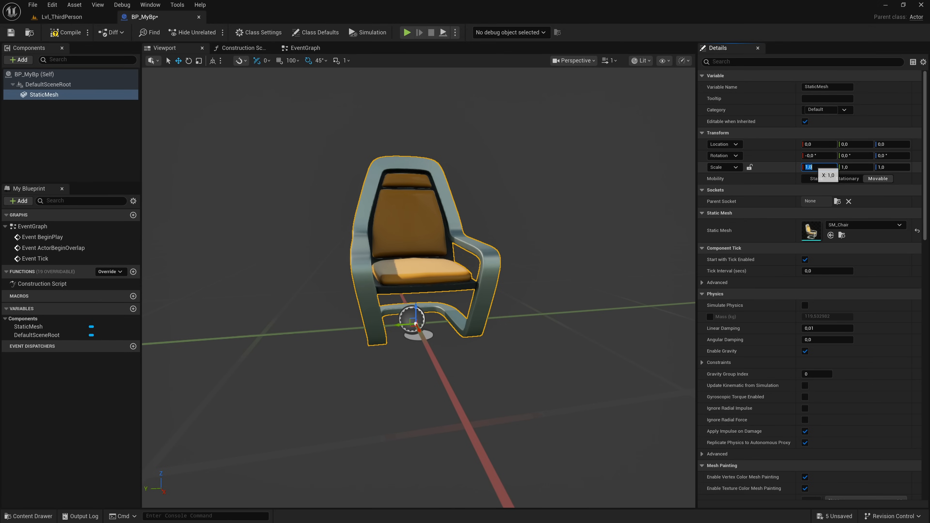
{"action": "type", "text": "0,5"}
{"action": "key", "text": "Return"}
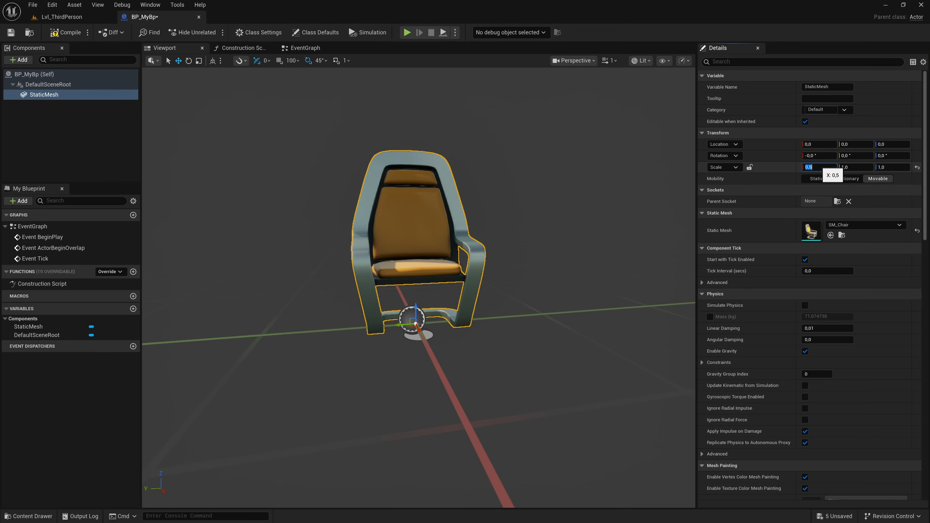
{"action": "left_click", "coordinate": [872, 167]}
{"action": "type", "text": "0,5"}
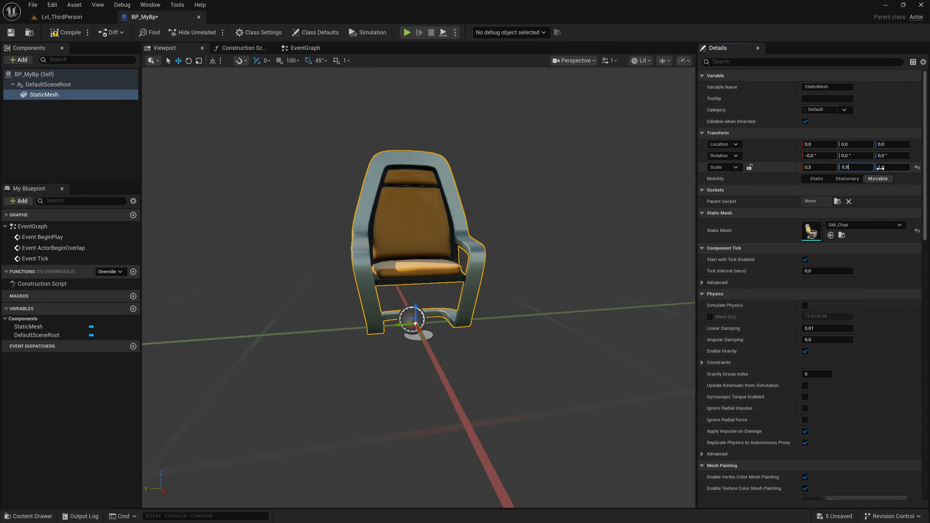
{"action": "left_click", "coordinate": [886, 168]}
{"action": "type", "text": "0,5"}
{"action": "key", "text": "Return"}
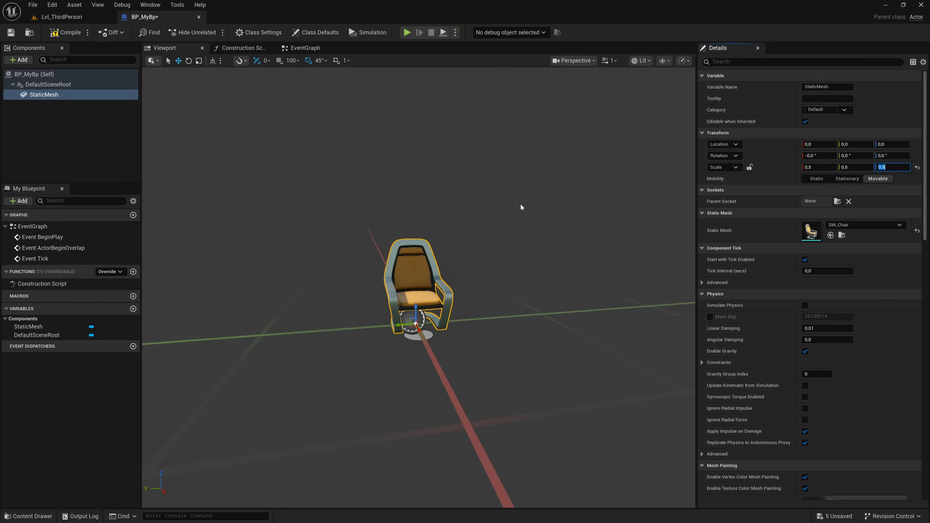
{"action": "left_click", "coordinate": [65, 32]}
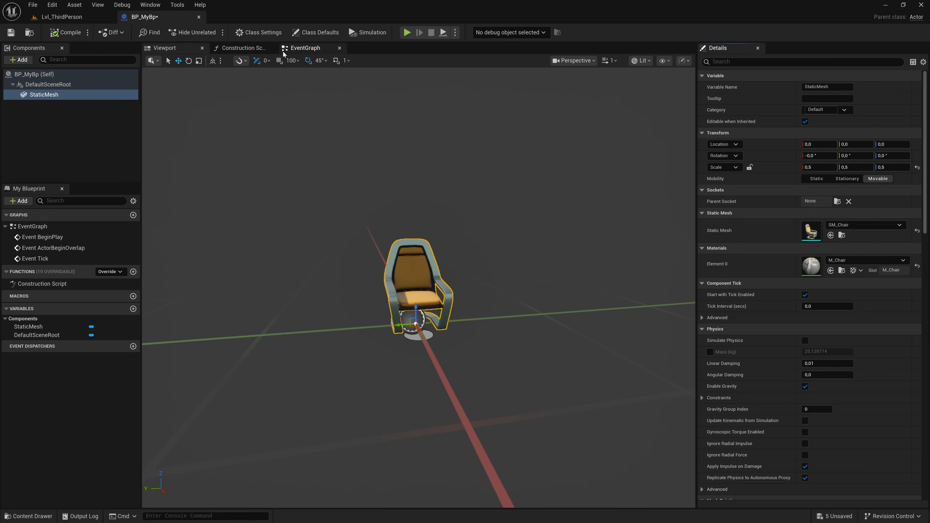
- Add a Print String node to the Event Graph and connect Event BeginPlay's execution output to it
{"action": "left_click", "coordinate": [302, 50]}
{"action": "right_click_drag", "start_coordinate": [551, 229], "coordinate": [434, 210]}
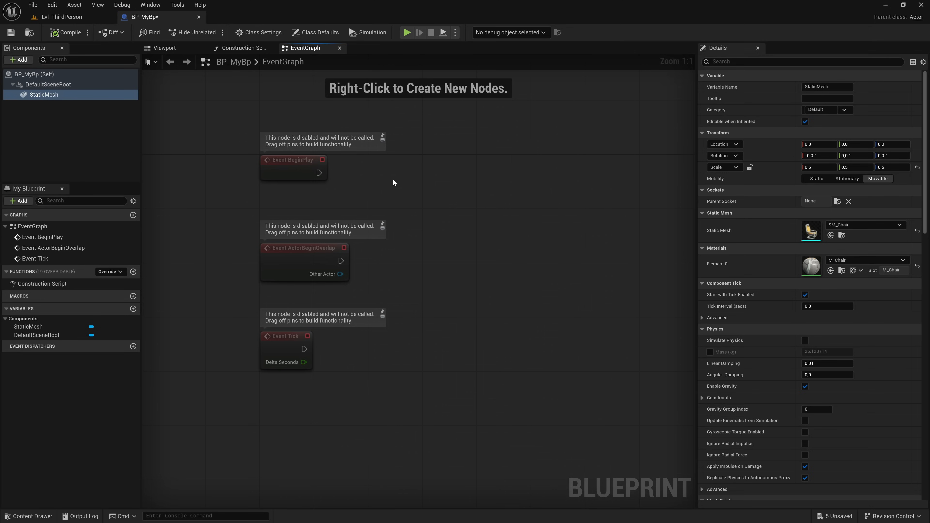
{"action": "right_click", "coordinate": [412, 160]}
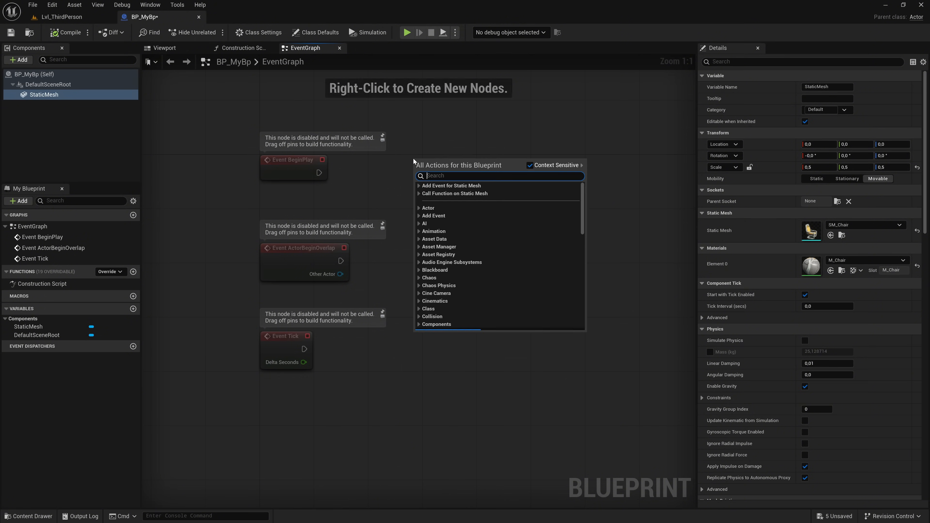
{"action": "scroll", "coordinate": [488, 215], "scroll_direction": "down", "scroll_amount": 3}
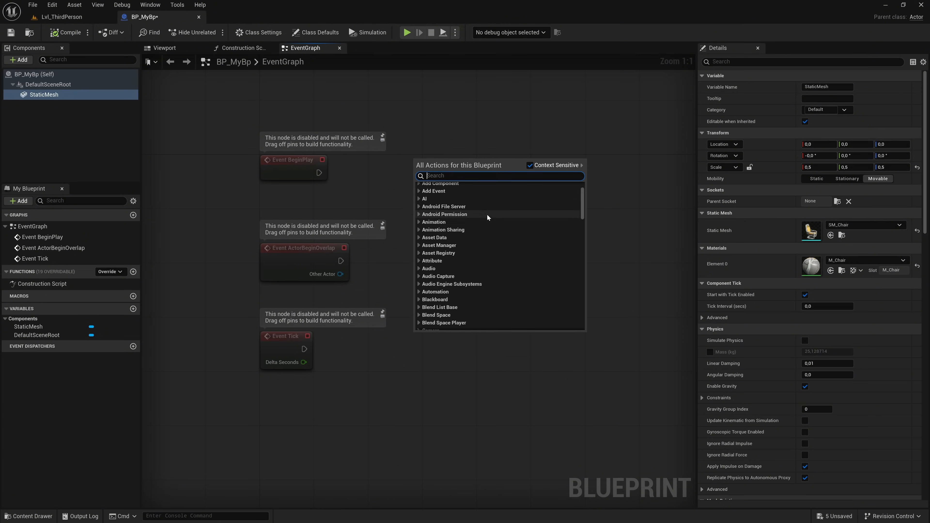
{"action": "left_click", "coordinate": [418, 208]}
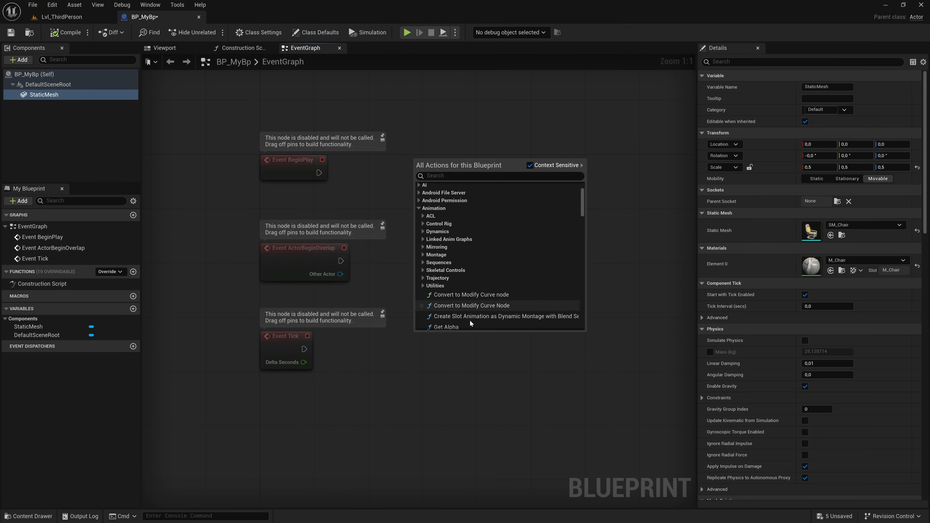
{"action": "scroll", "coordinate": [458, 300], "scroll_direction": "up", "scroll_amount": 3}
{"action": "left_click", "coordinate": [445, 176]}
{"action": "type", "text": "print strin"}
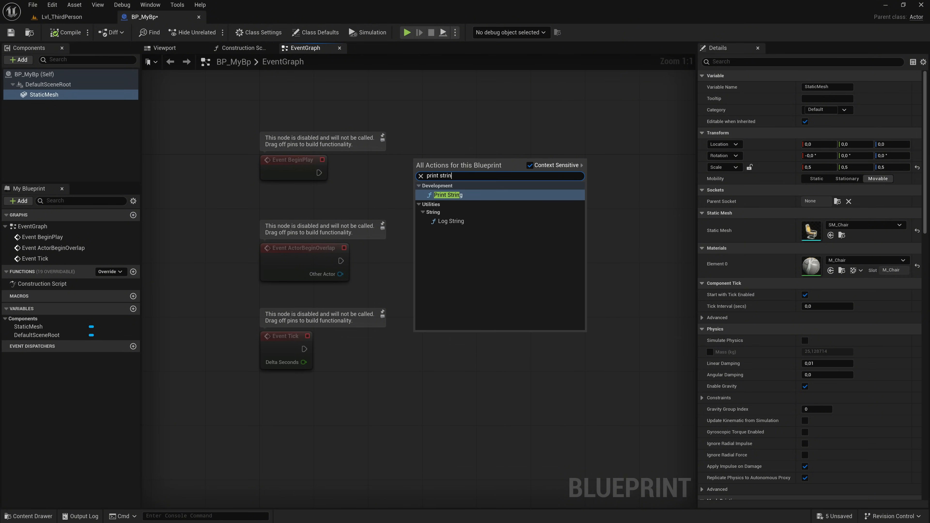
{"action": "left_click", "coordinate": [452, 194]}
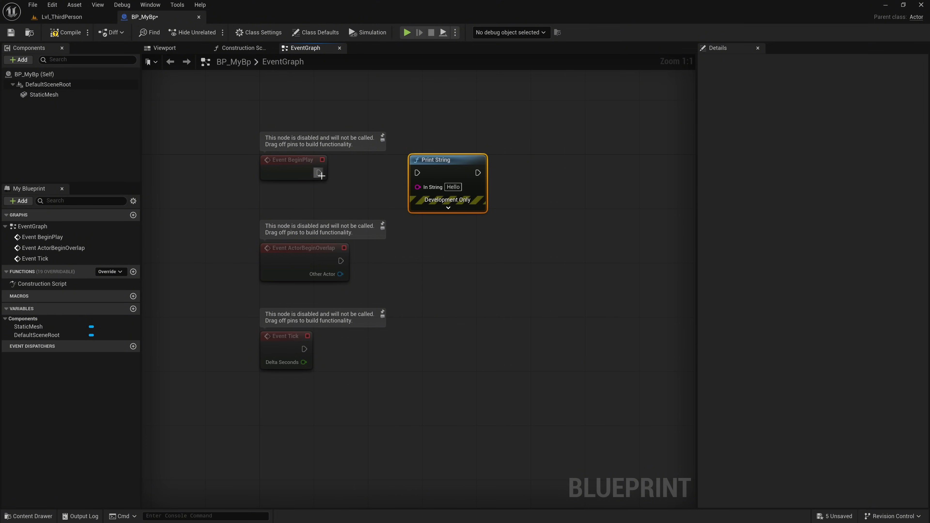
{"action": "left_click_drag", "start_coordinate": [321, 176], "coordinate": [415, 173]}
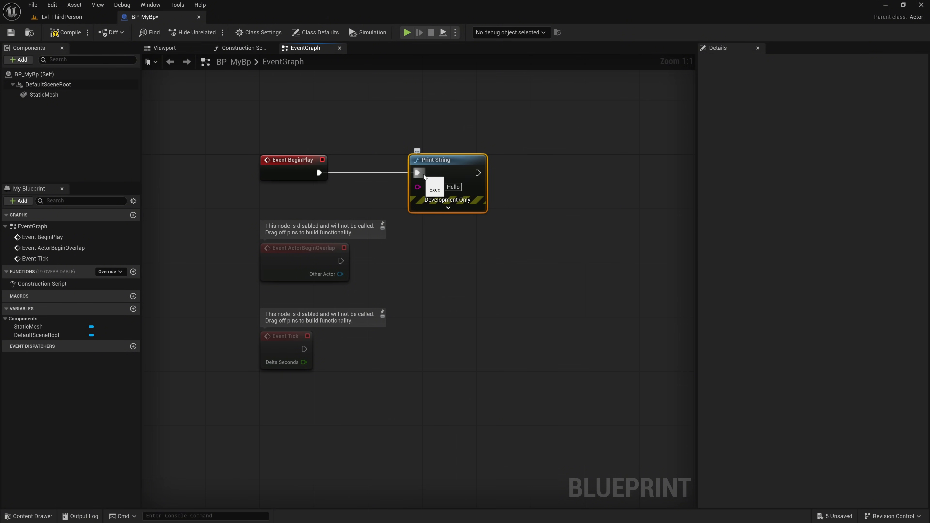
- Set the Print String text to "Hi, the chair BP start to play" and its duration to 10 seconds
{"action": "left_click", "coordinate": [453, 186]}
{"action": "type", "text": "Hi"}
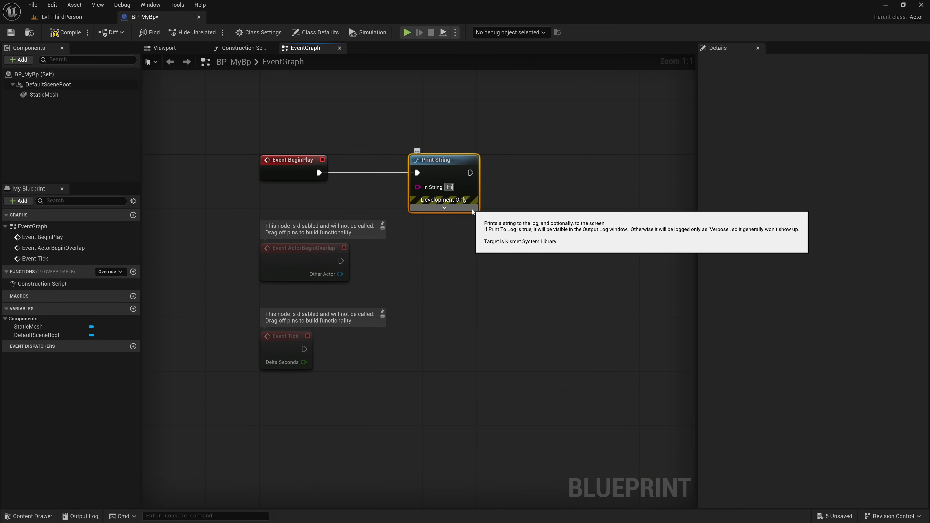
{"action": "type", "text": ", the chair"}
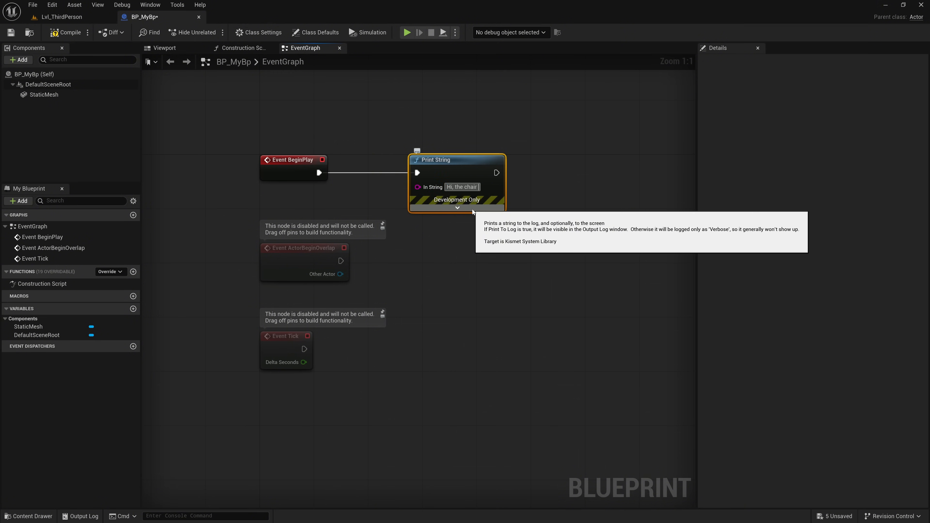
{"action": "type", "text": " BP start to play"}
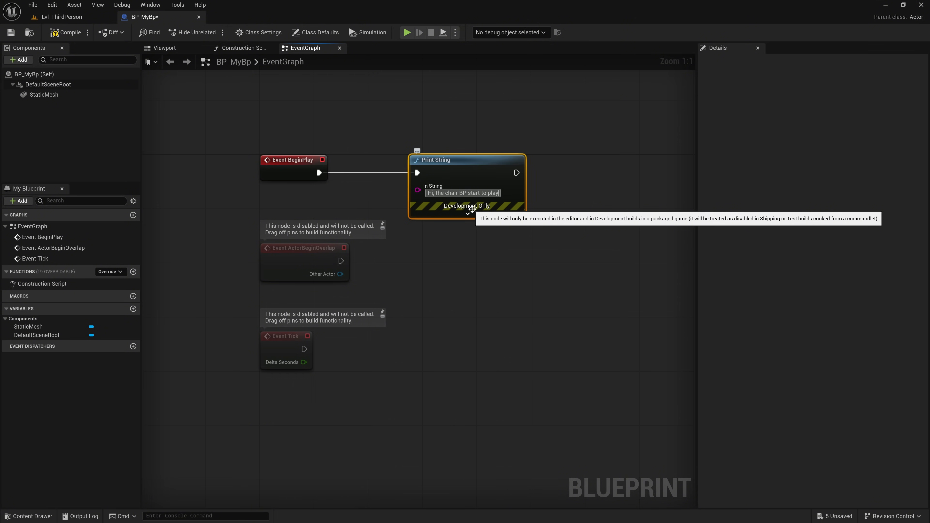
{"action": "left_click", "coordinate": [471, 211]}
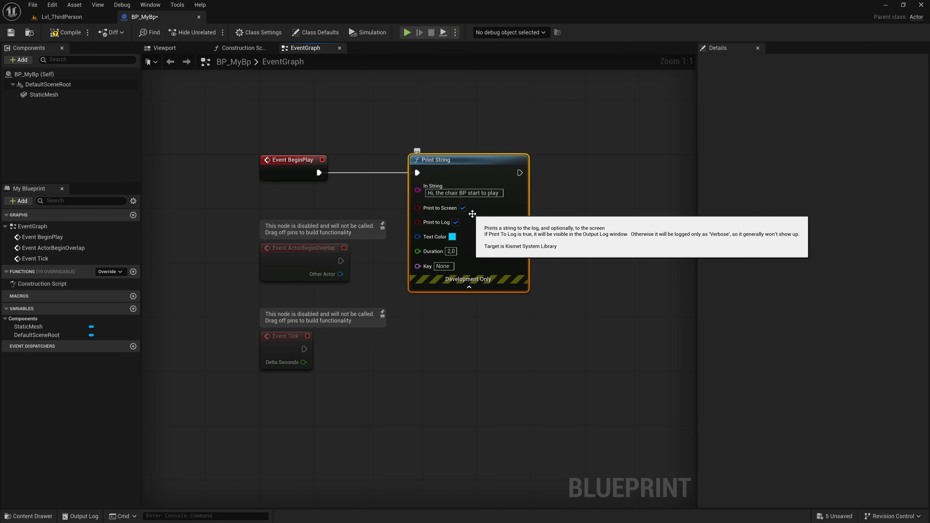
{"action": "left_click", "coordinate": [451, 251]}
{"action": "type", "text": "10"}
{"action": "key", "text": "Return"}
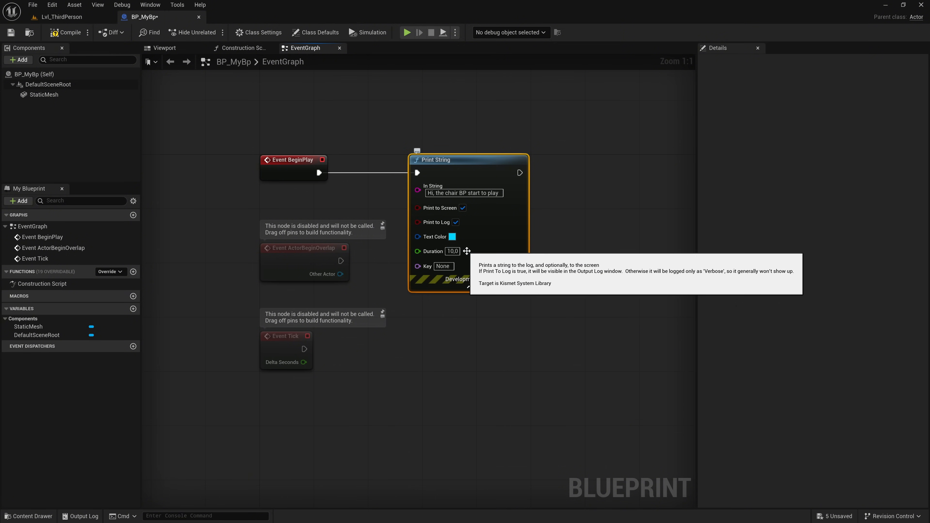
- Add a Delay node after Print String, set its duration to 3 seconds and align it with the execution line
{"action": "right_click_drag", "start_coordinate": [556, 234], "coordinate": [464, 235]}
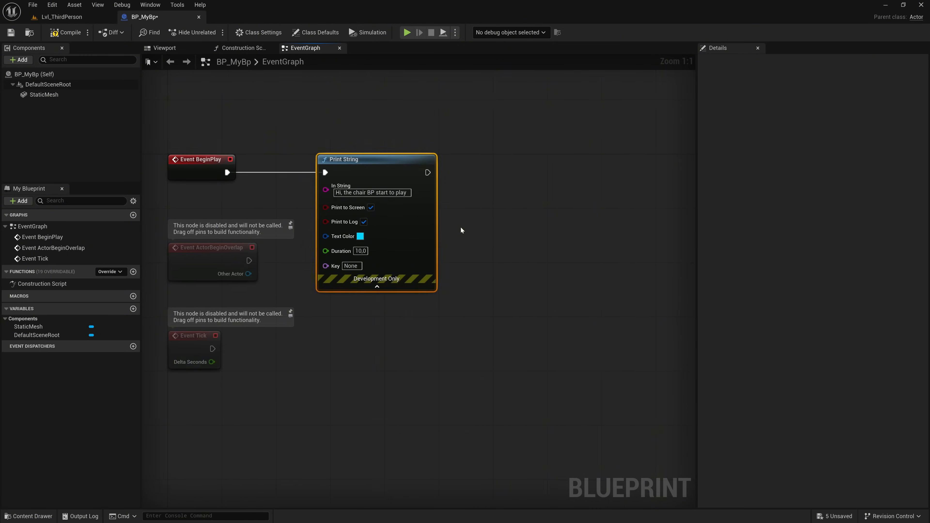
{"action": "left_click_drag", "start_coordinate": [427, 172], "coordinate": [469, 172]}
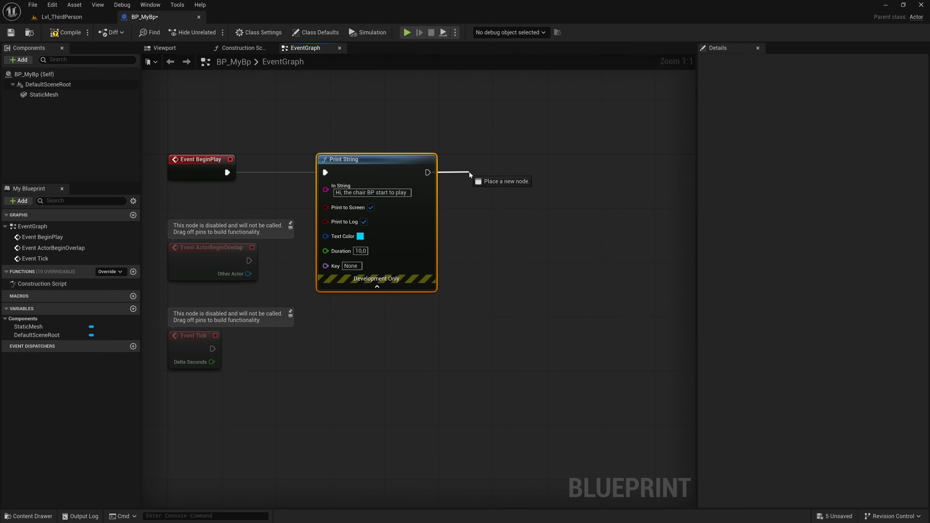
{"action": "left_click_drag", "start_coordinate": [469, 172], "coordinate": [469, 172]}
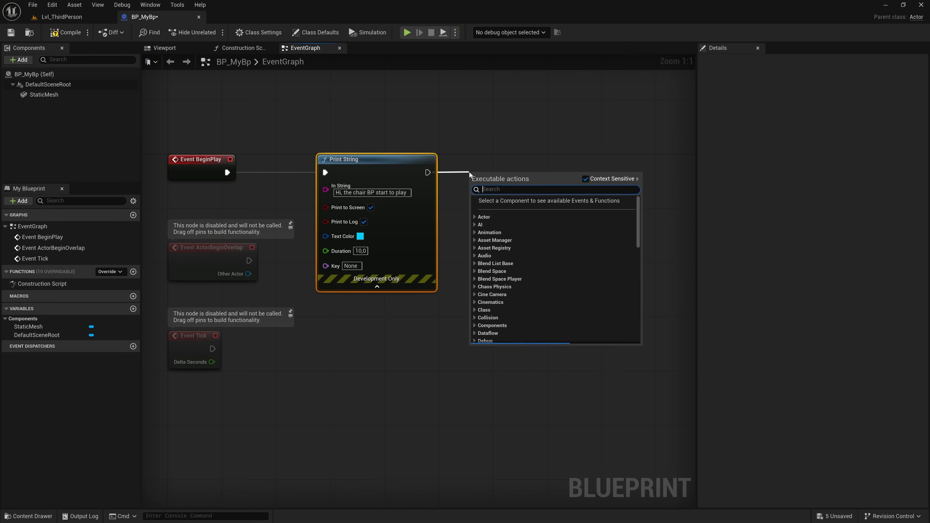
{"action": "type", "text": "delay"}
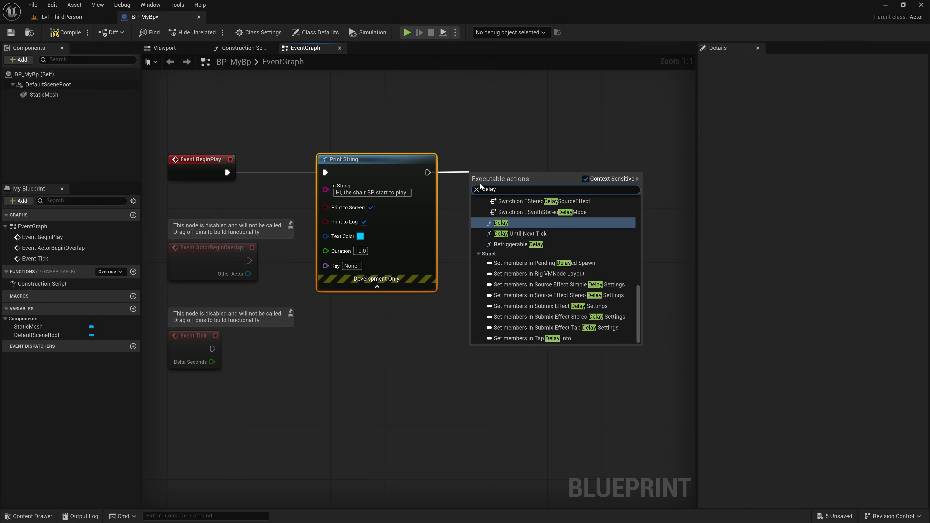
{"action": "left_click", "coordinate": [498, 221]}
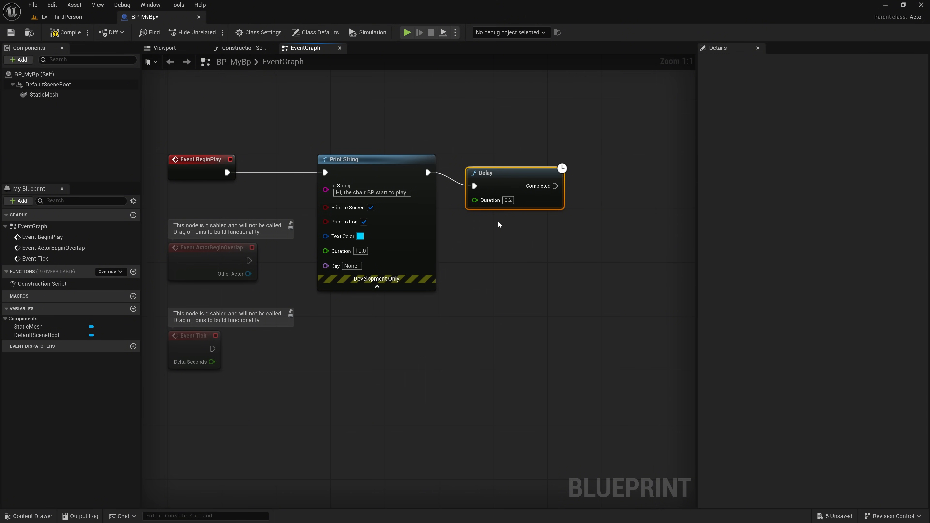
{"action": "left_click", "coordinate": [508, 200]}
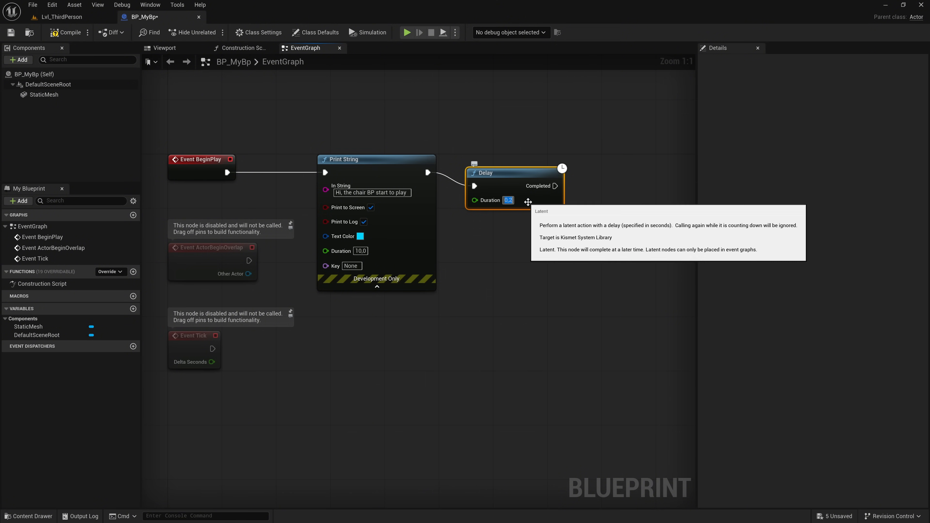
{"action": "type", "text": "3"}
{"action": "left_click_drag", "start_coordinate": [523, 182], "coordinate": [517, 169]}
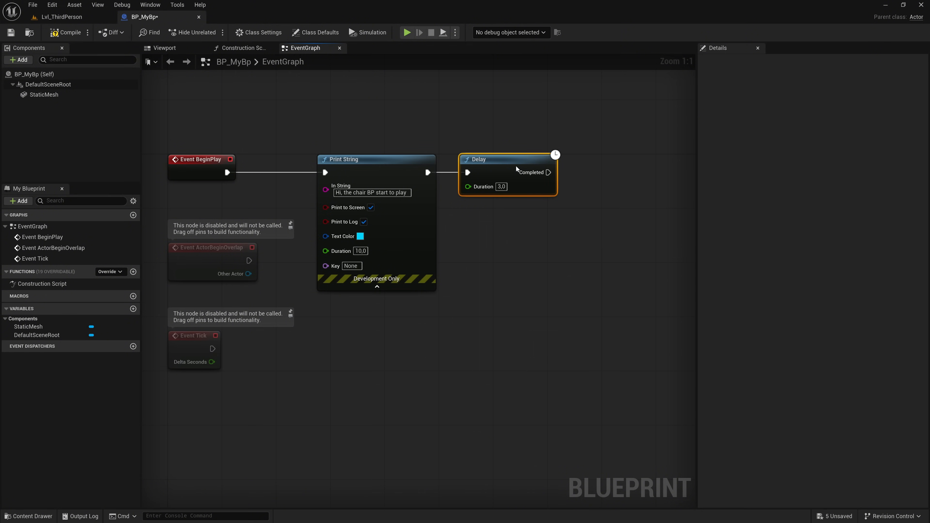
- Add a second Print String node connected to the Delay's Completed output
{"action": "right_click_drag", "start_coordinate": [570, 178], "coordinate": [513, 177]}
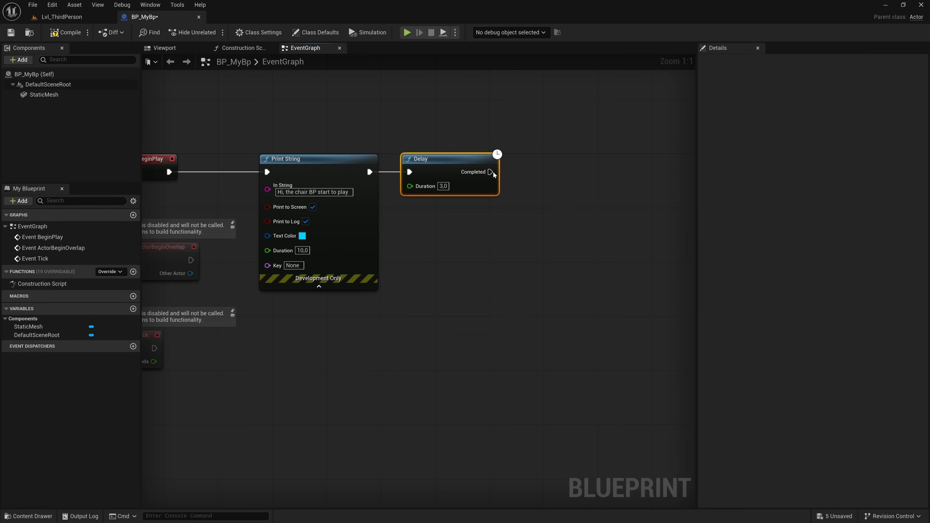
{"action": "left_click_drag", "start_coordinate": [491, 172], "coordinate": [531, 175]}
{"action": "type", "text": "print str"}
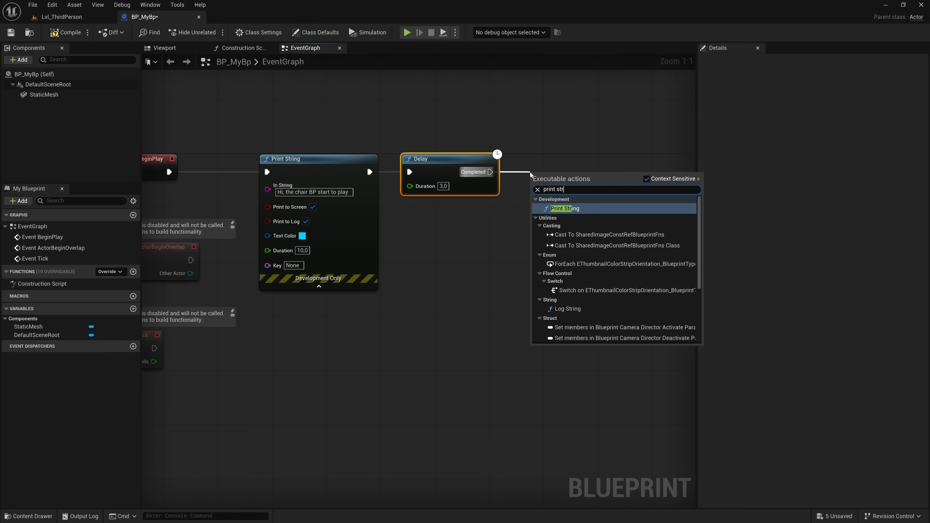
{"action": "left_click", "coordinate": [566, 208]}
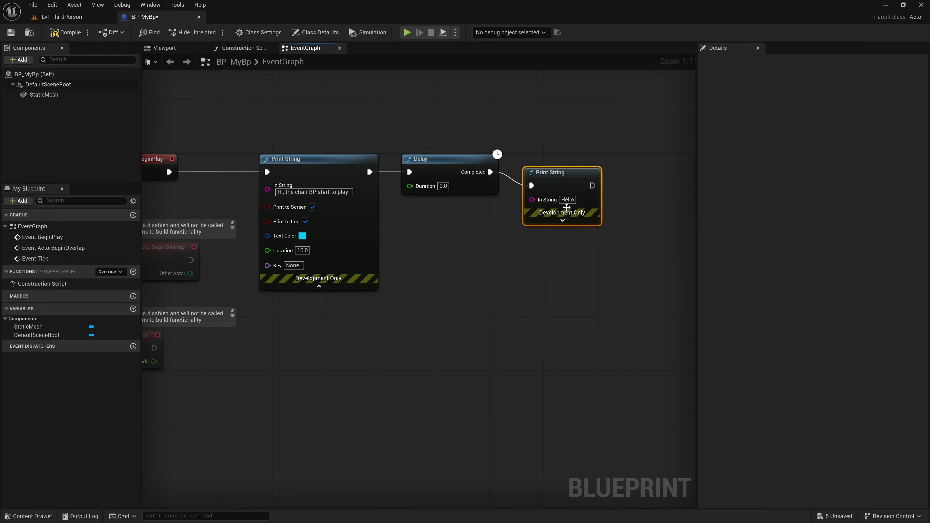
- Align the second Print String with the Delay and set its text to "3 seconds fininished"
{"action": "left_click", "coordinate": [574, 185]}
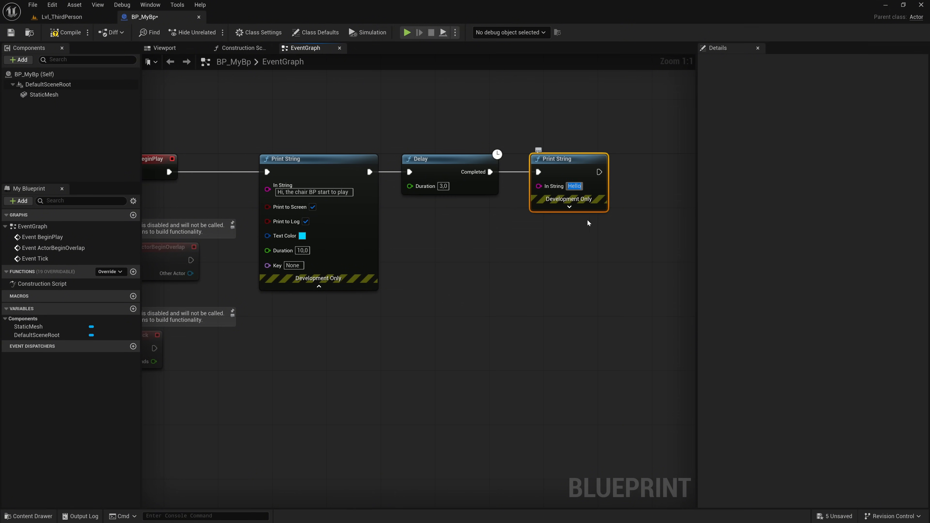
{"action": "type", "text": "3 se"}
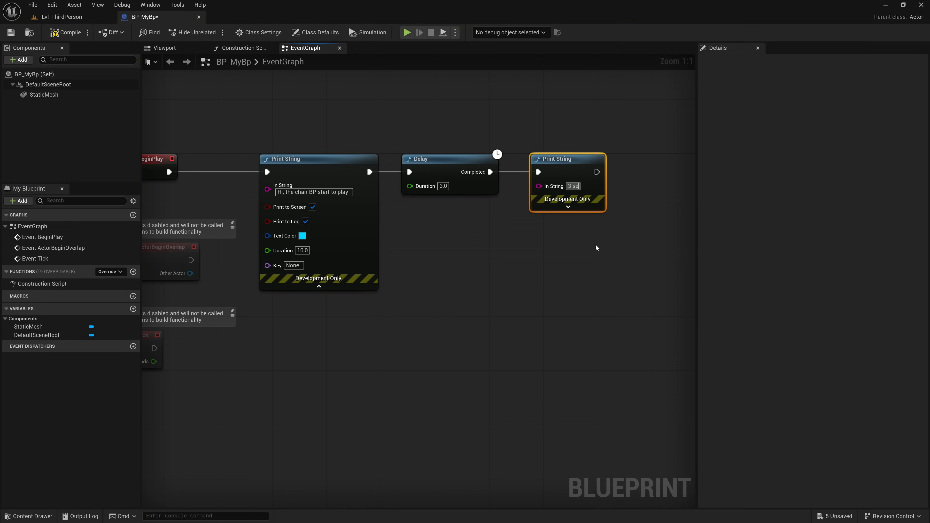
{"action": "type", "text": "conds finsihed"}
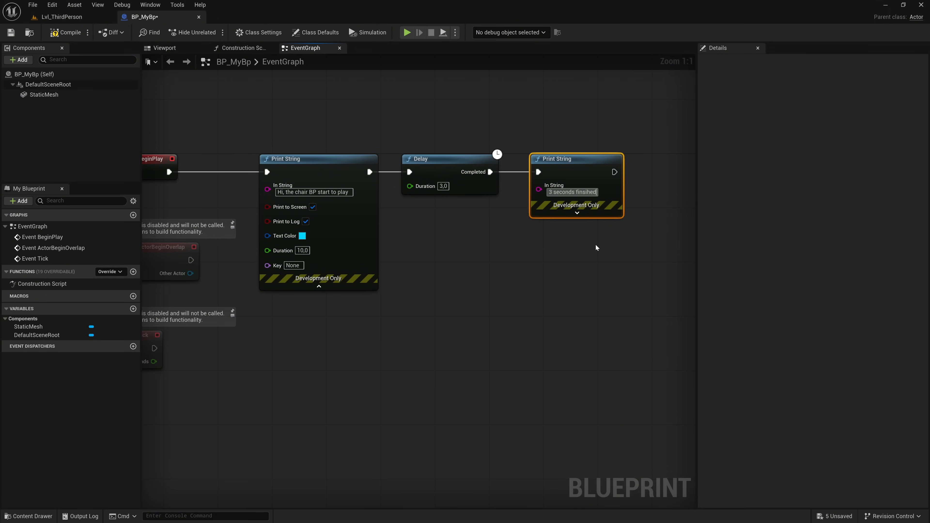
{"action": "key", "text": "BackSpace"}
{"action": "key", "text": "BackSpace"}
{"action": "type", "text": "inie"}
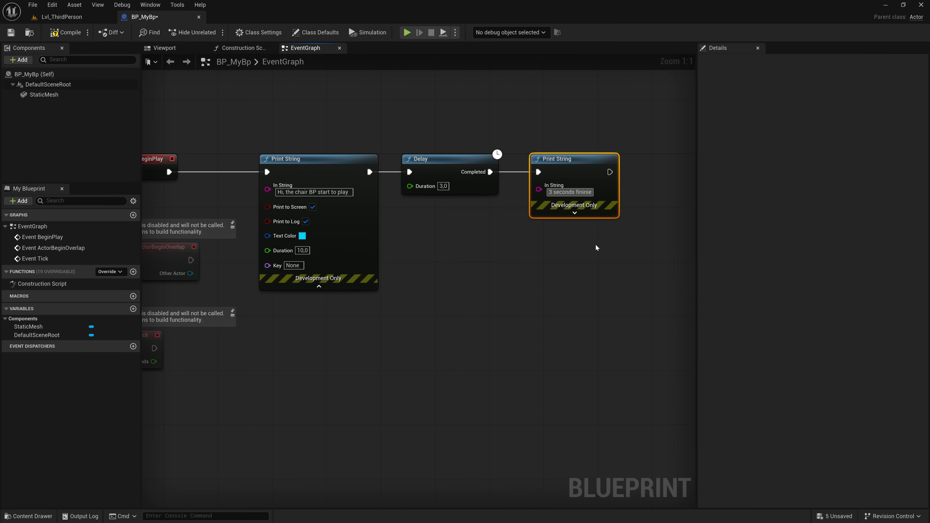
{"action": "key", "text": "BackSpace"}
{"action": "type", "text": "shed"}
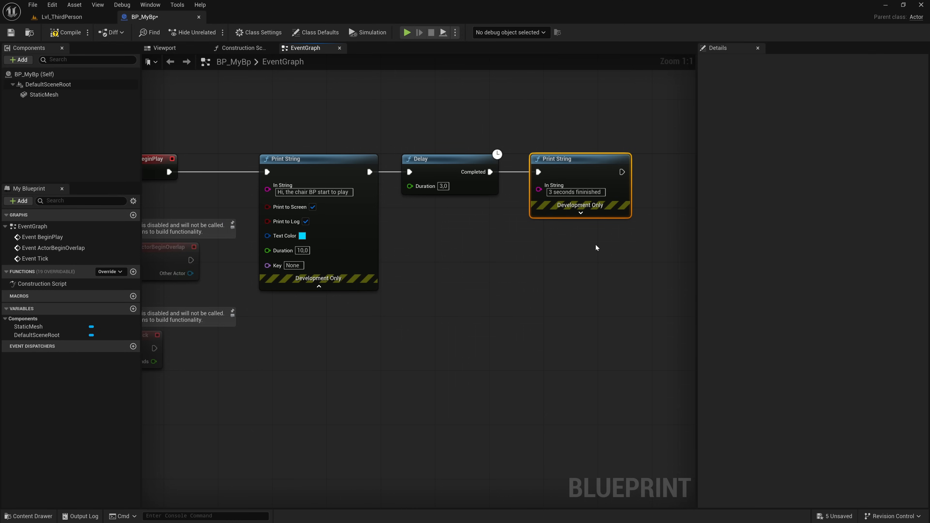
- Compile and save the BP_MyBp Blueprint
{"action": "right_click_drag", "start_coordinate": [494, 273], "coordinate": [539, 271]}
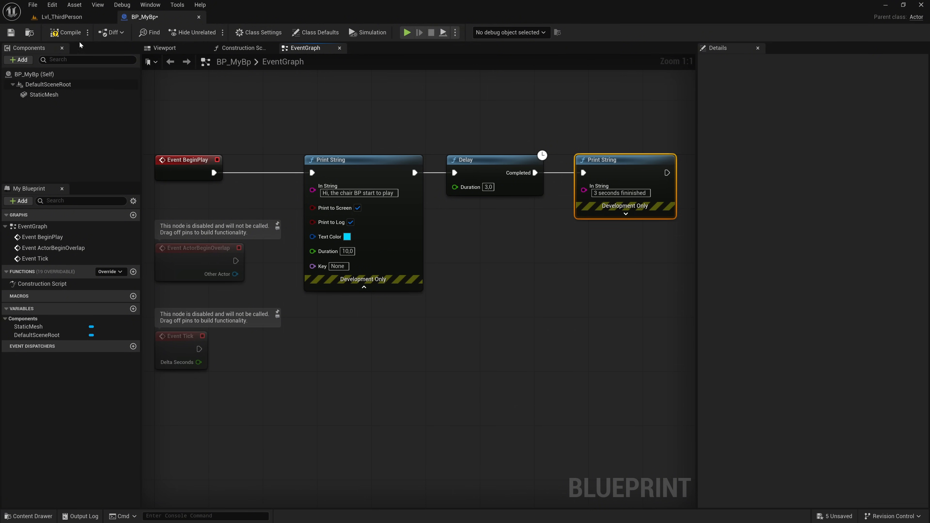
{"action": "left_click", "coordinate": [66, 33]}
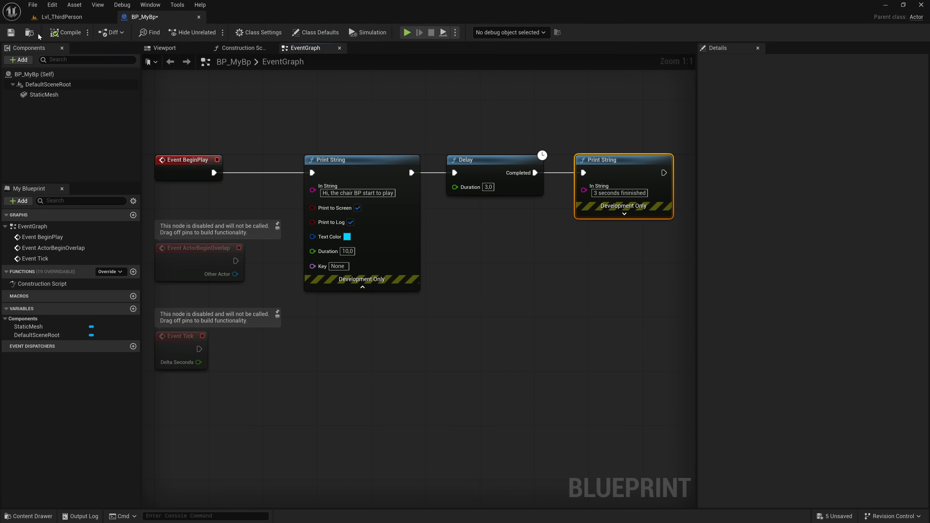
{"action": "left_click", "coordinate": [10, 32]}
- Return to the Lvl_ThirdPerson level and place a BP_MyBp instance on the floor near the ceiling lights
{"action": "left_click", "coordinate": [63, 19]}
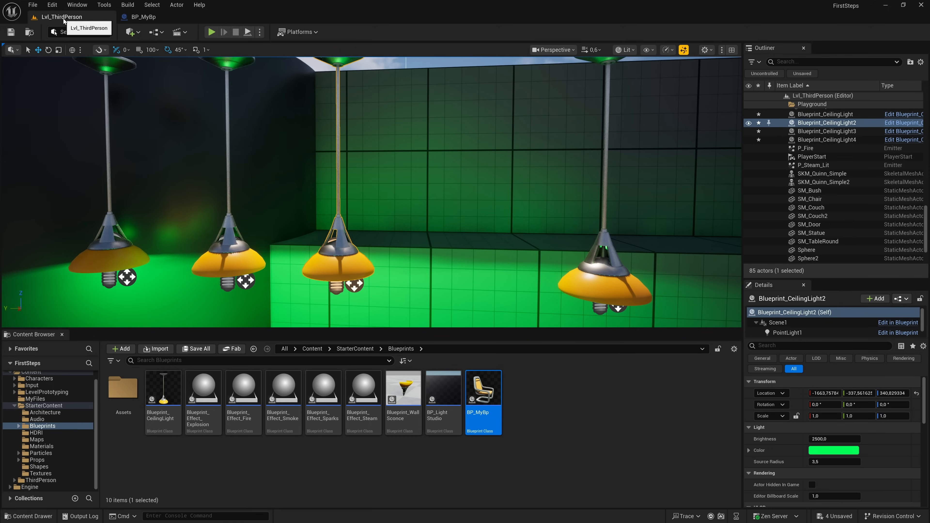
{"action": "right_click_drag", "start_coordinate": [357, 152], "coordinate": [388, 146]}
{"action": "key", "text": "s"}
{"action": "mouse_move", "coordinate": [467, 192]}
{"action": "right_mouse_down"}
{"action": "mouse_move", "coordinate": [428, 216]}
{"action": "mouse_move", "coordinate": [467, 192]}
{"action": "right_mouse_up"}
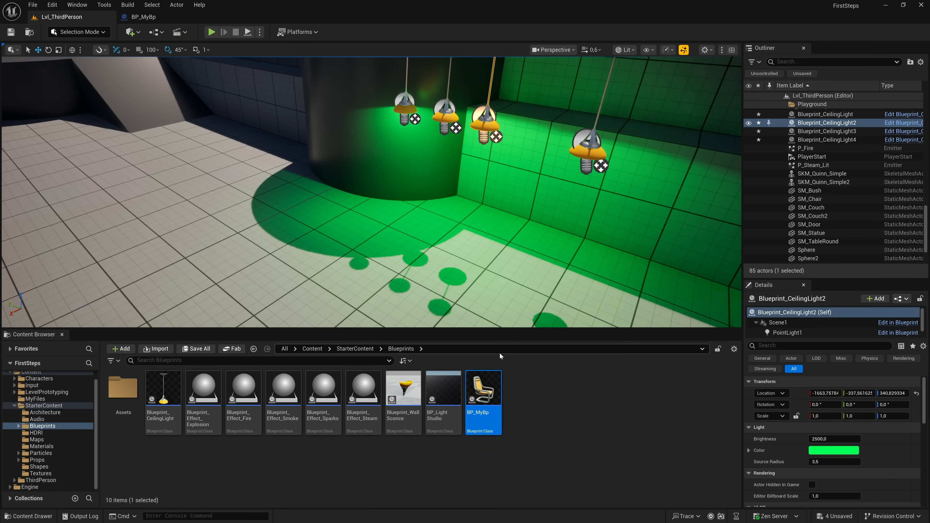
{"action": "left_click_drag", "start_coordinate": [484, 392], "coordinate": [510, 250]}
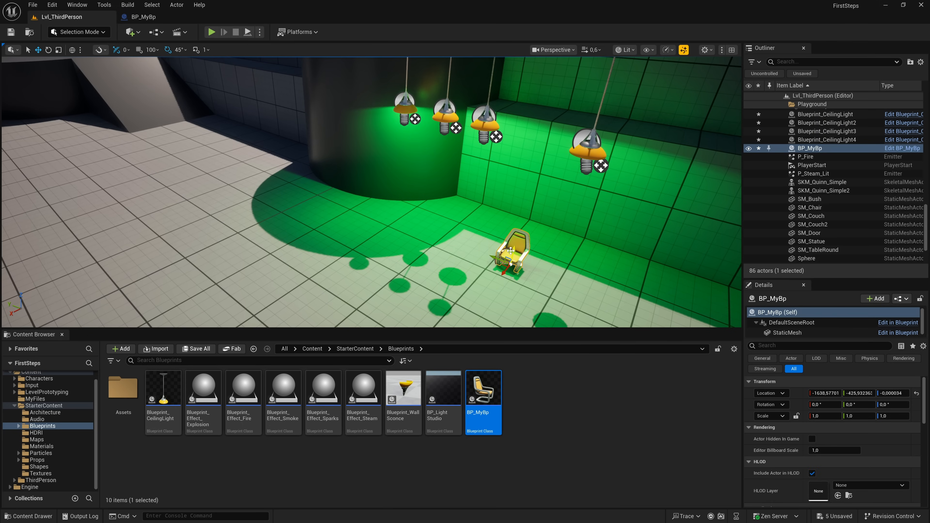
- Save the level and start playing it in the editor to test the chair Blueprint
{"action": "left_click", "coordinate": [11, 32]}
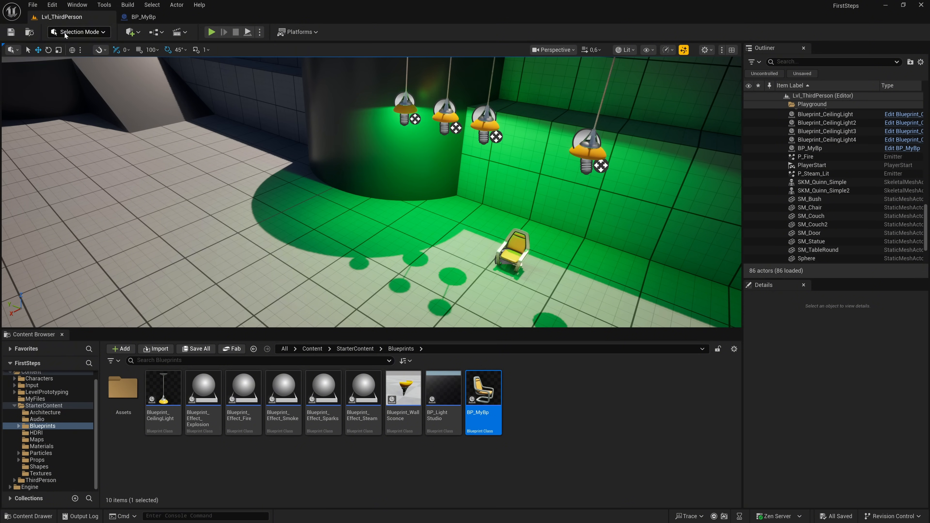
{"action": "left_click", "coordinate": [212, 32]}
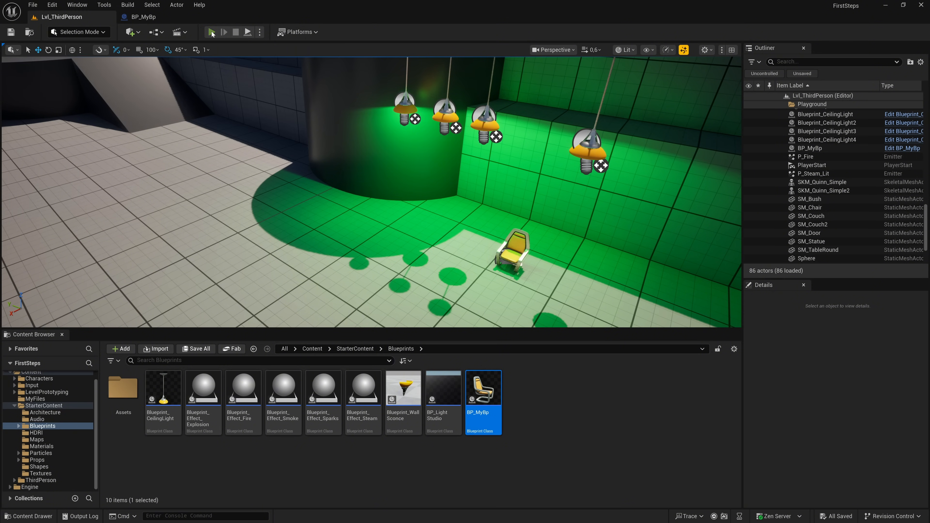
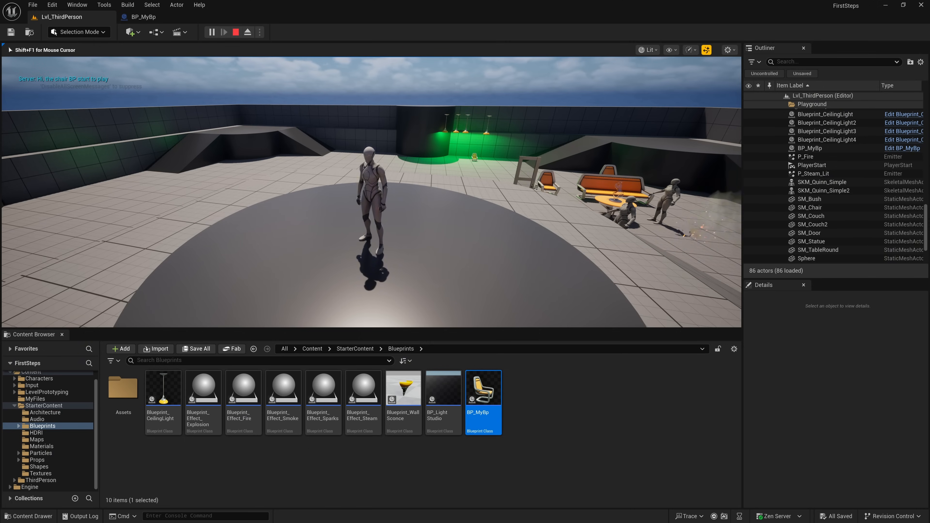
- Run the character over to the chair under the ceiling lights, end the play test and save the level
{"action": "key", "text": "w"}
{"action": "key", "text": "w"}
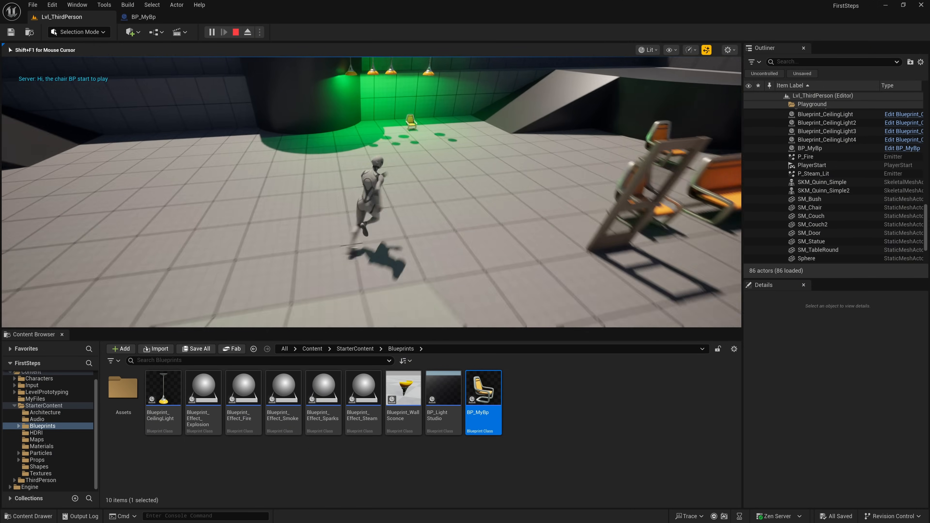
{"action": "key", "text": "s"}
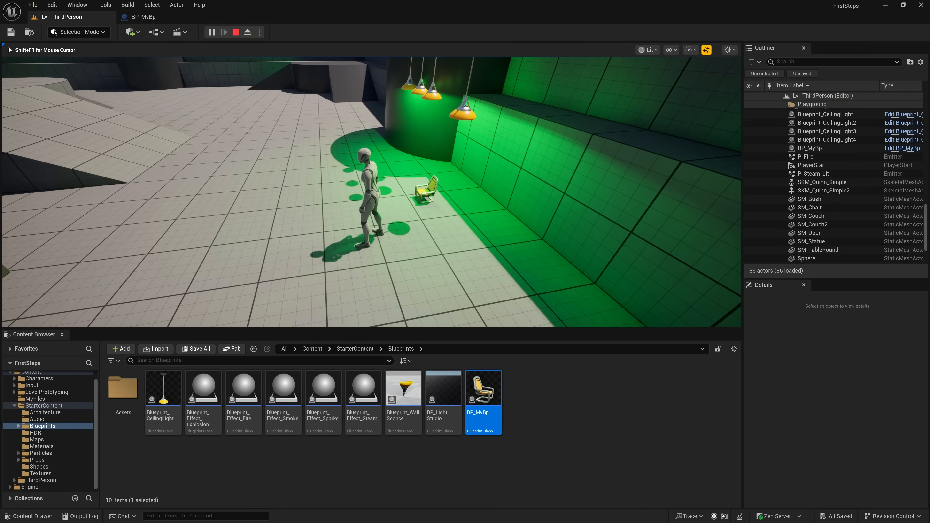
{"action": "key", "text": "Escape"}
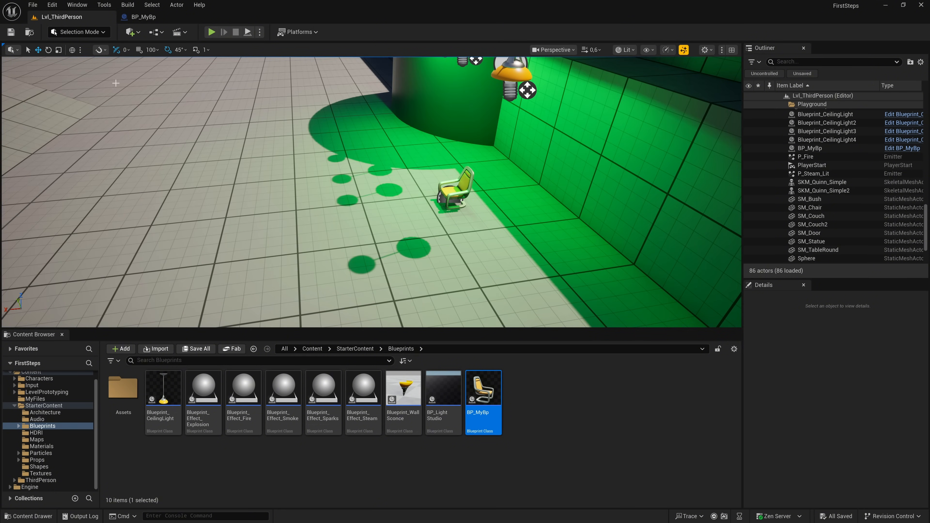
{"action": "left_click", "coordinate": [11, 33]}
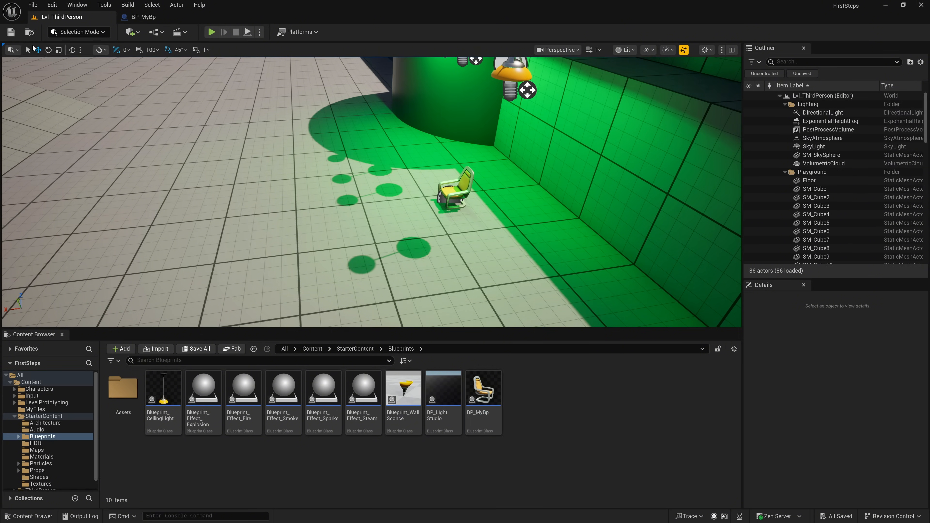
- Create a new material named M_MyMaterial in the StarterContent Materials folder
{"action": "left_click", "coordinate": [355, 349]}
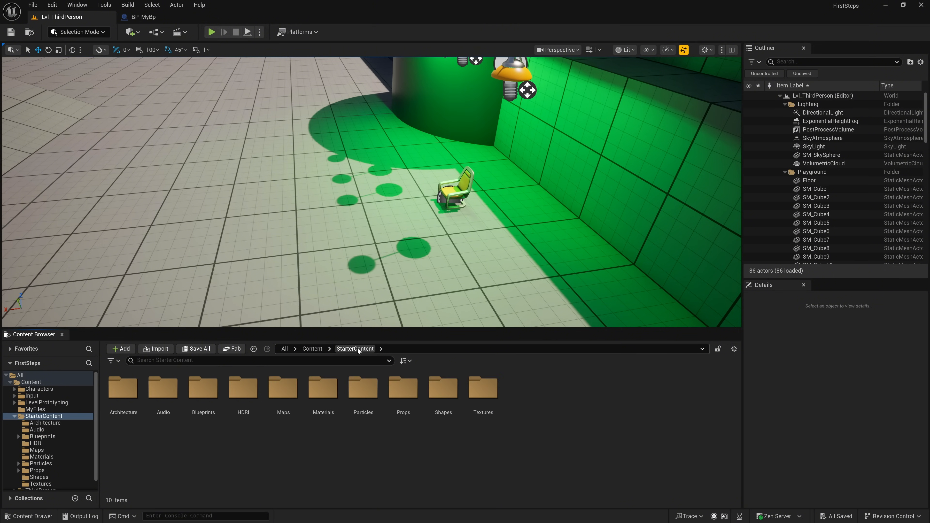
{"action": "double_click", "coordinate": [323, 389]}
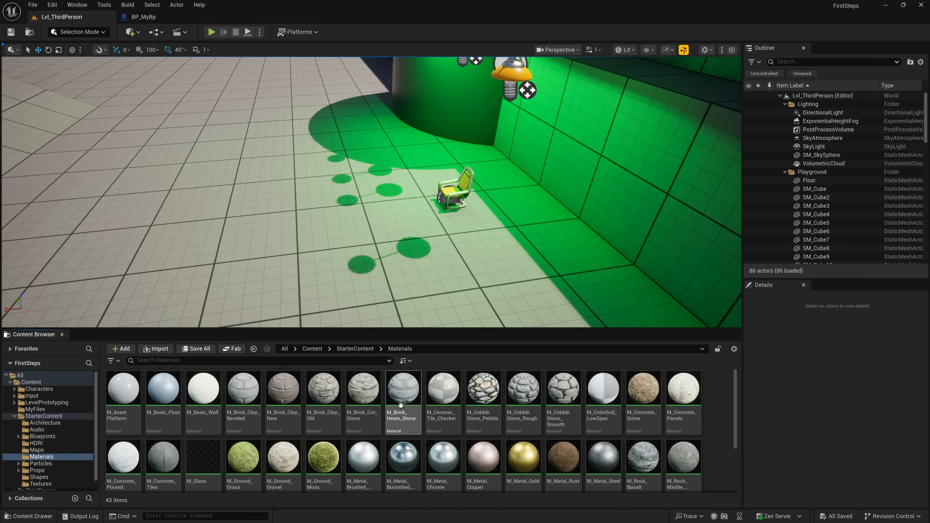
{"action": "scroll", "coordinate": [510, 416], "scroll_direction": "down", "scroll_amount": 1}
{"action": "scroll", "coordinate": [510, 416], "scroll_direction": "down", "scroll_amount": 3}
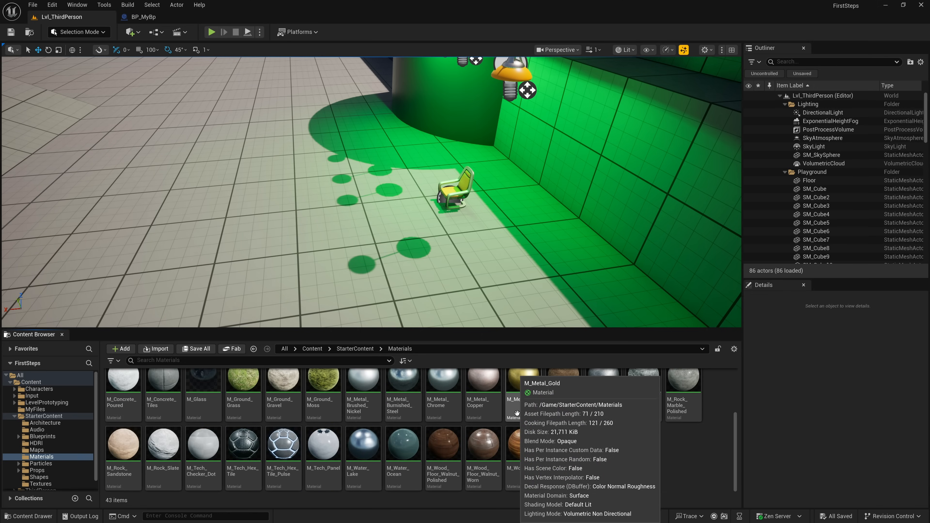
{"action": "right_click", "coordinate": [655, 471]}
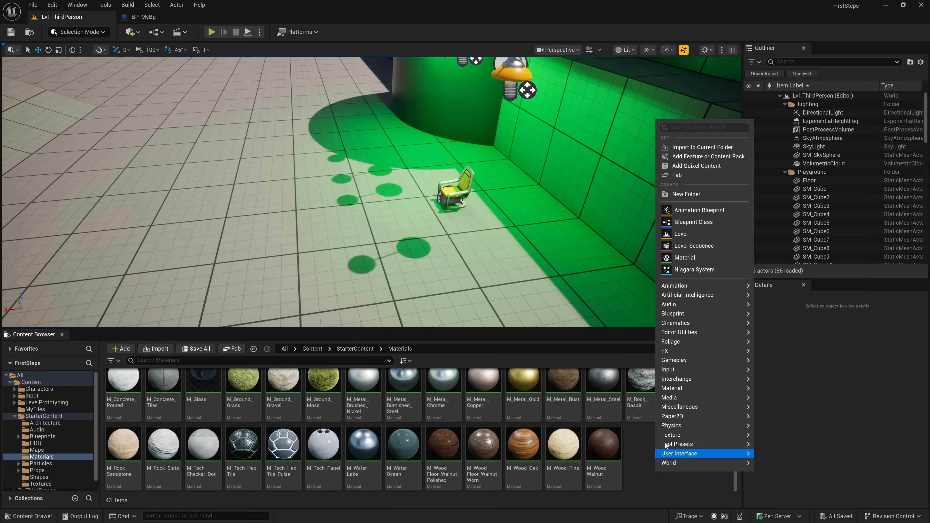
{"action": "left_click", "coordinate": [684, 257]}
{"action": "type", "text": "M_"}
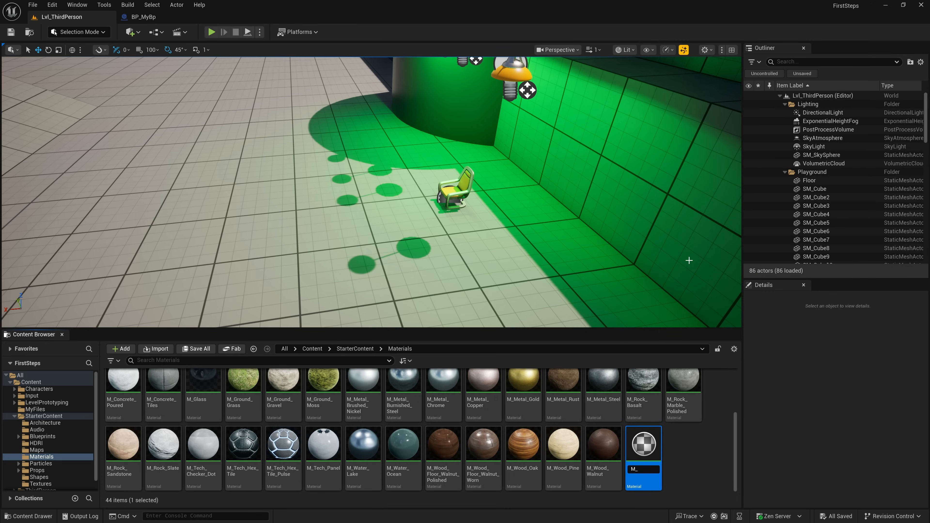
{"action": "type", "text": "MyMaterial"}
{"action": "key", "text": "Return"}
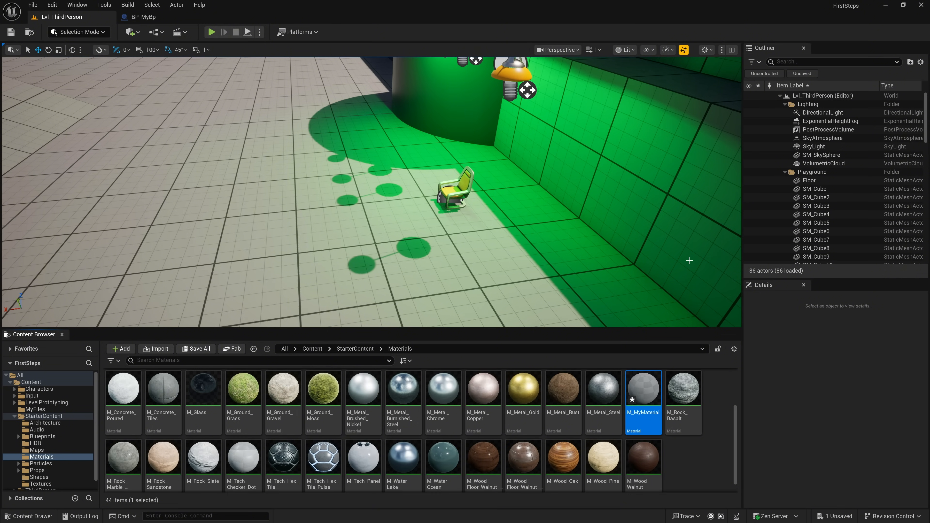
- Open M_MyMaterial for editing, dock its editor beside the BP_MyBp editor and make room beside the material's main node
{"action": "double_click", "coordinate": [642, 399]}
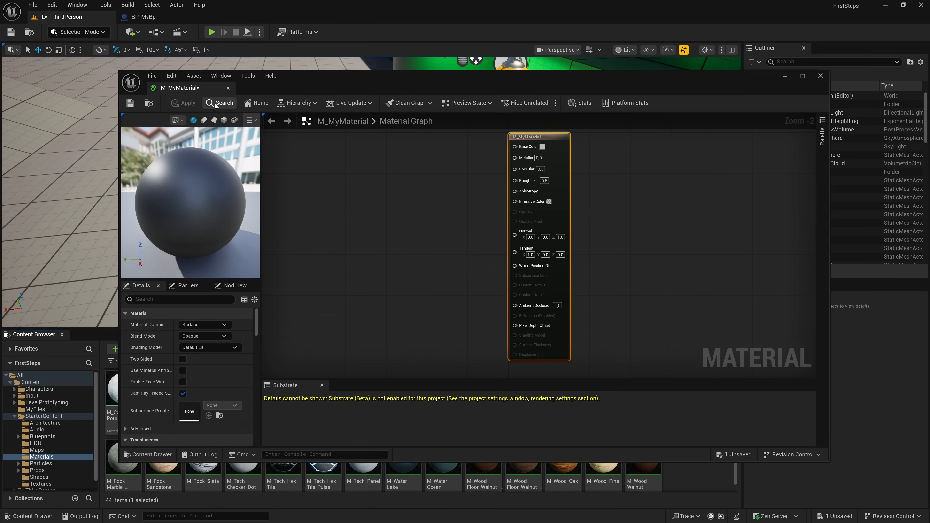
{"action": "left_click_drag", "start_coordinate": [198, 88], "coordinate": [225, 19]}
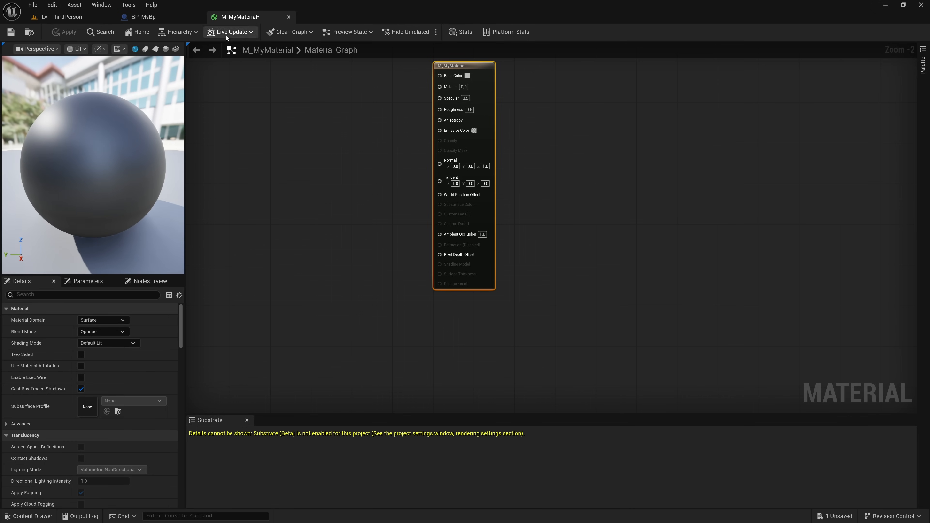
{"action": "right_click_drag", "start_coordinate": [276, 102], "coordinate": [452, 174]}
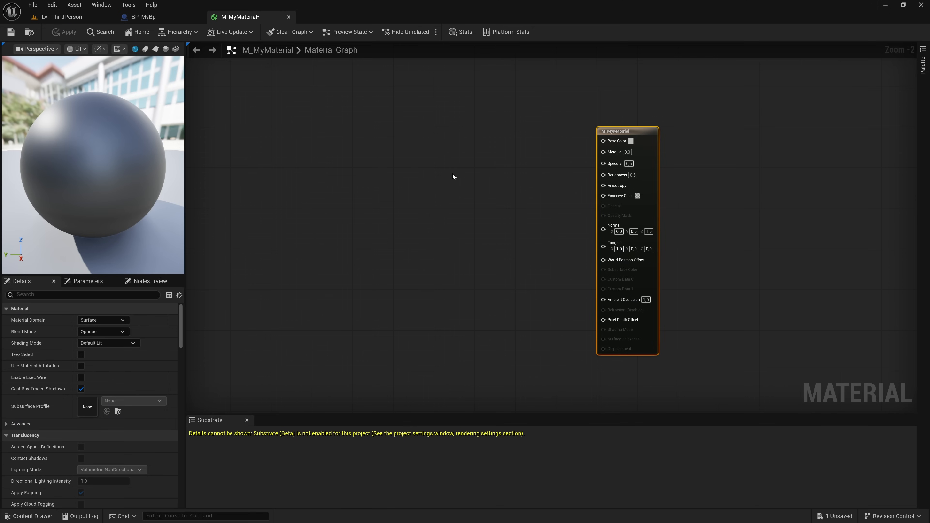
- Examine the material preview on a cylinder, a plane and a cube
{"action": "left_click_drag", "start_coordinate": [104, 175], "coordinate": [82, 152]}
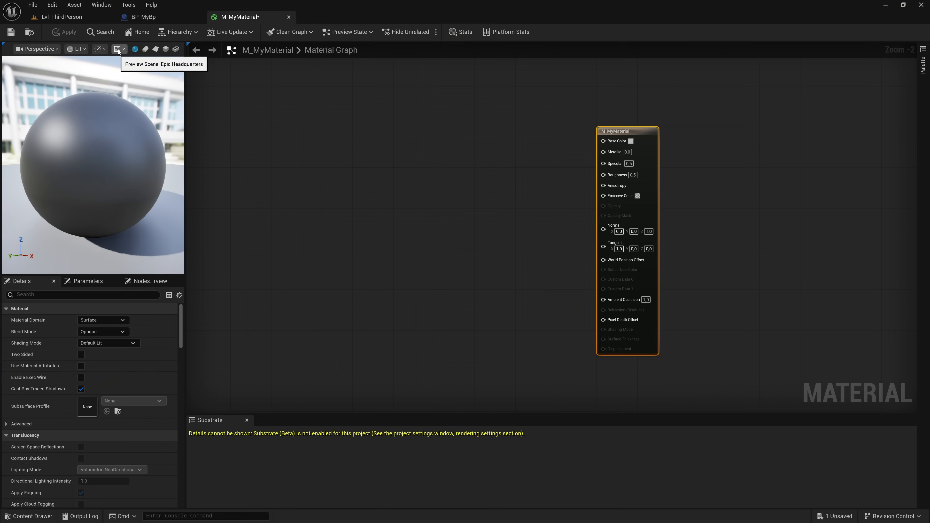
{"action": "left_click", "coordinate": [146, 50]}
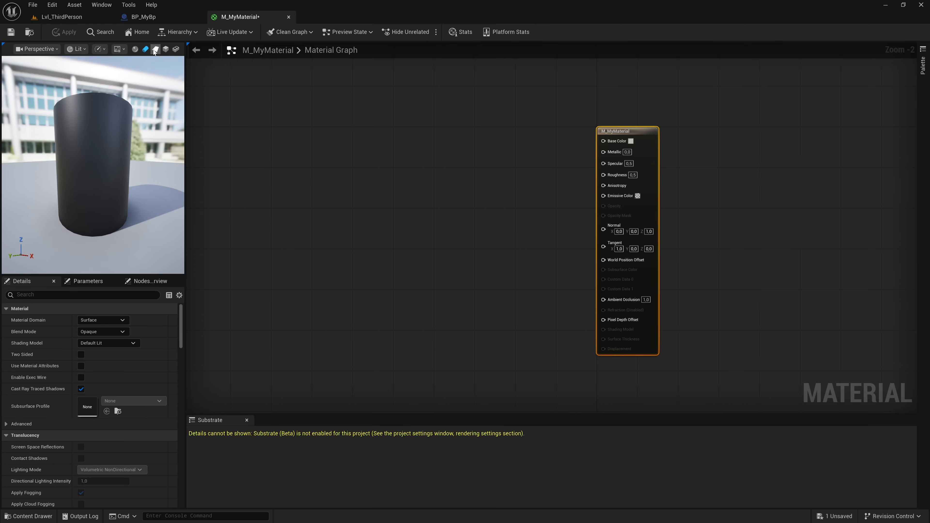
{"action": "left_click", "coordinate": [155, 50]}
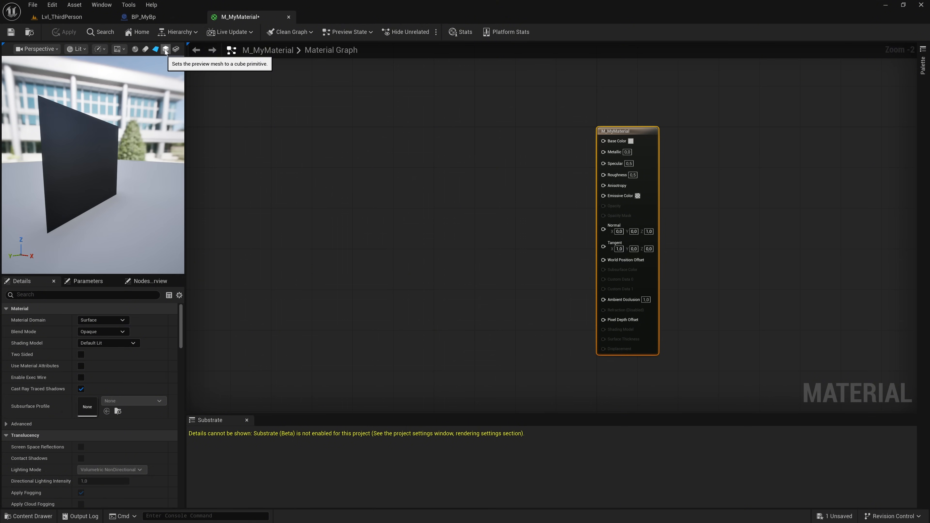
{"action": "left_click", "coordinate": [165, 50]}
{"action": "scroll", "coordinate": [92, 165], "scroll_direction": "down", "scroll_amount": 5}
{"action": "left_click_drag", "start_coordinate": [91, 165], "coordinate": [121, 138]}
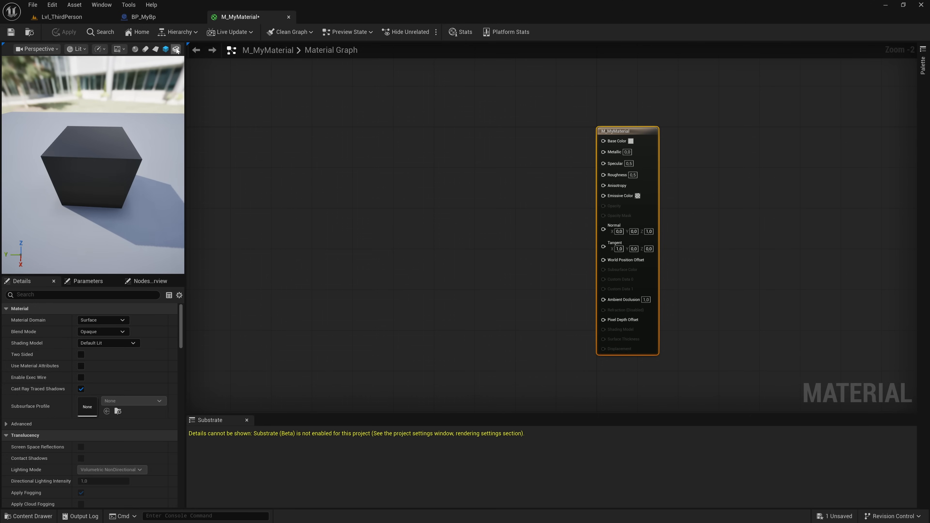
- Use the SM_Couch static mesh from the StarterContent Props folder as the material's preview mesh
{"action": "left_click", "coordinate": [176, 49]}
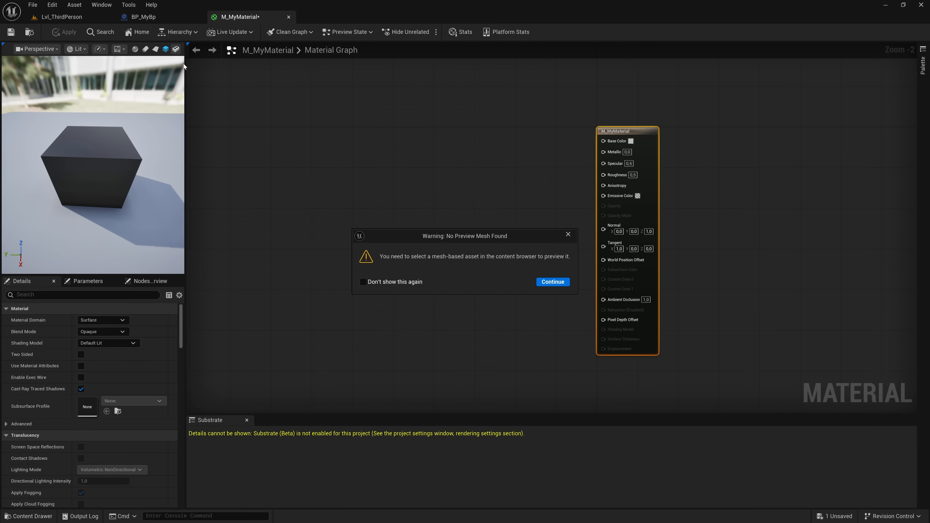
{"action": "left_click", "coordinate": [550, 282]}
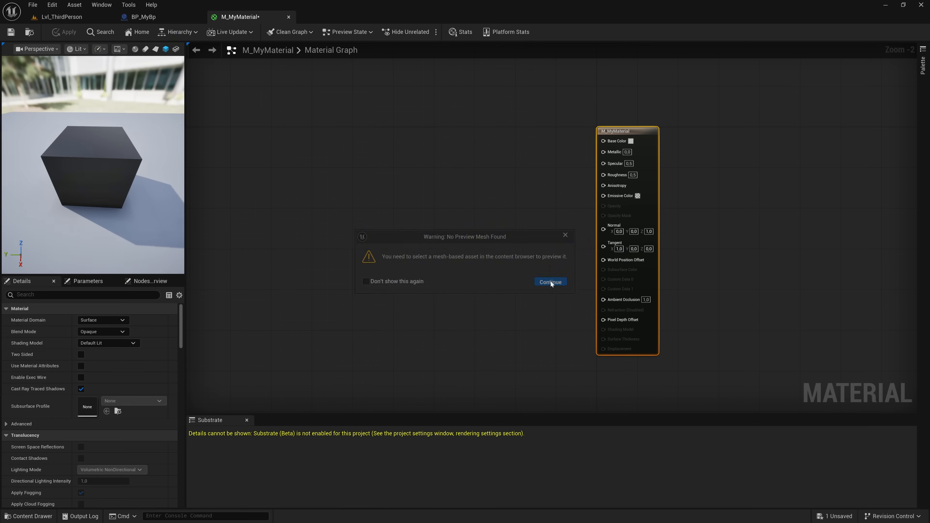
{"action": "key", "text": "ctrl+space"}
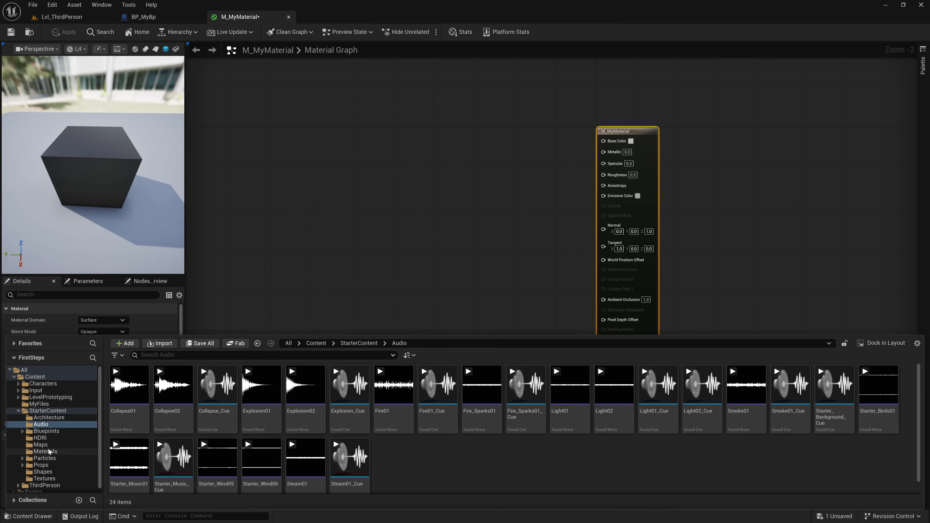
{"action": "left_click", "coordinate": [48, 411]}
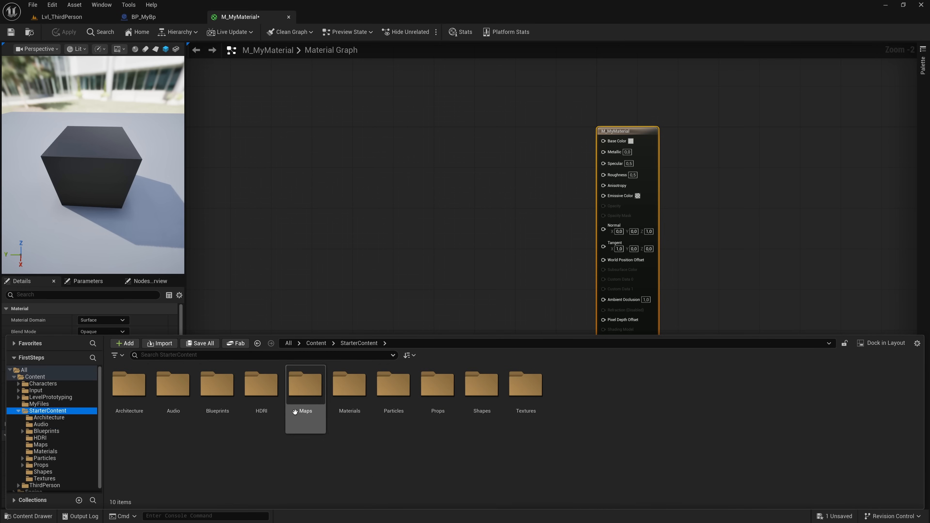
{"action": "left_click", "coordinate": [439, 403]}
{"action": "double_click", "coordinate": [439, 402]}
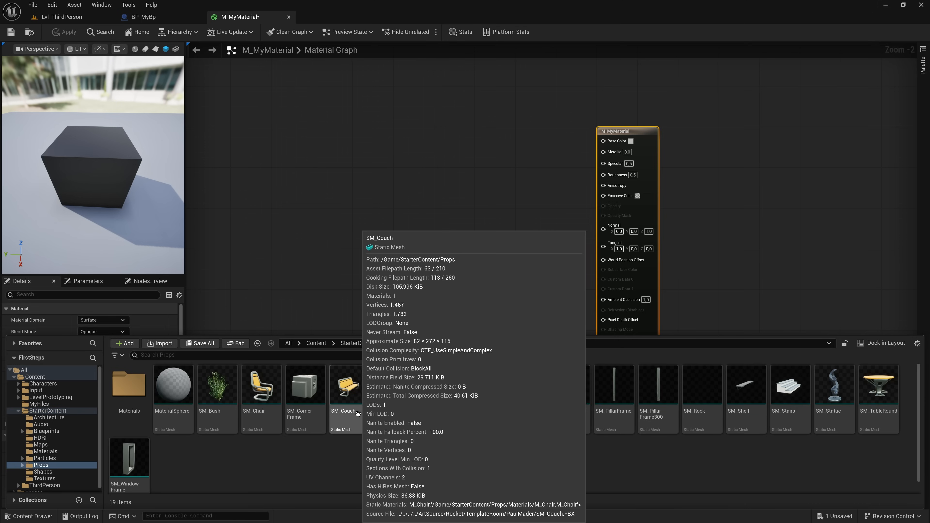
{"action": "left_click", "coordinate": [353, 397]}
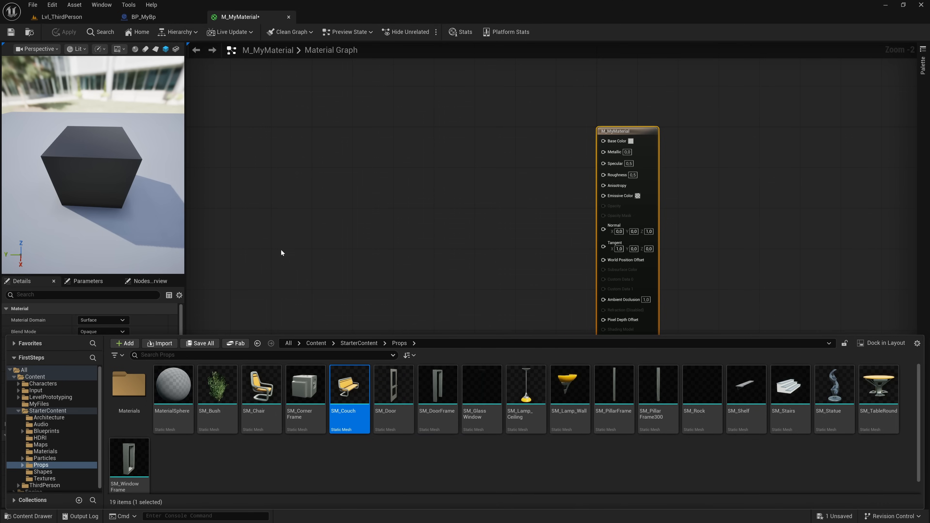
{"action": "left_click", "coordinate": [176, 49]}
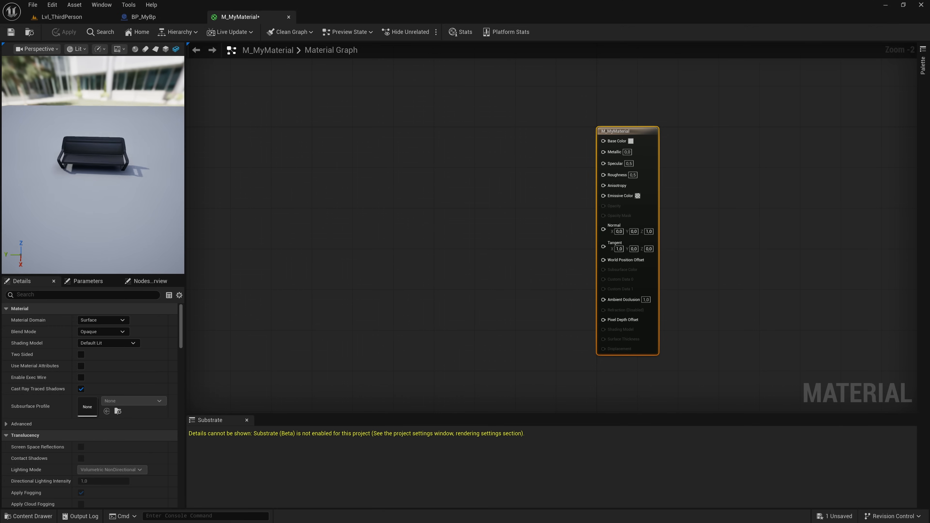
{"action": "scroll", "coordinate": [135, 205], "scroll_direction": "up", "scroll_amount": 5}
{"action": "mouse_move", "coordinate": [134, 204]}
{"action": "left_mouse_down"}
{"action": "mouse_move", "coordinate": [96, 208]}
{"action": "mouse_move", "coordinate": [132, 202]}
{"action": "left_mouse_up"}
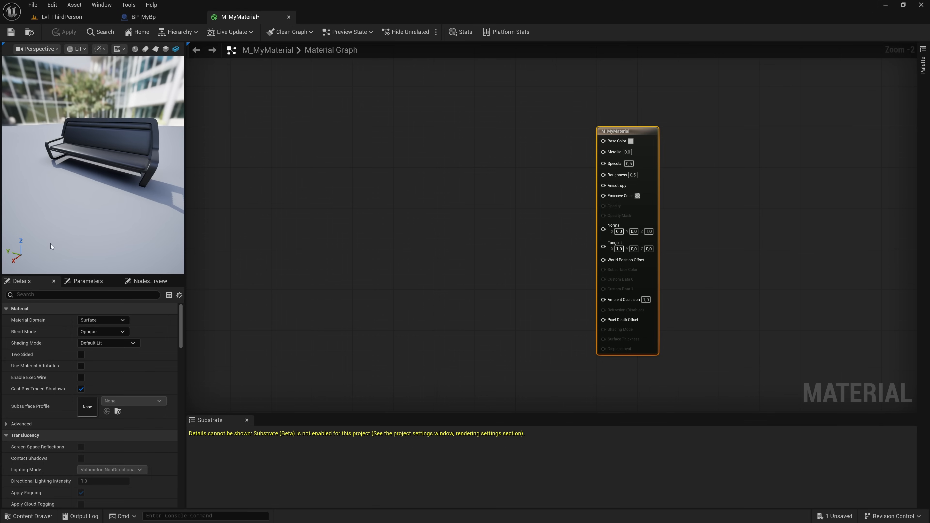
- Add a Constant3Vector node to the graph, ahead of the M_MyMaterial node's inputs
{"action": "scroll", "coordinate": [164, 352], "scroll_direction": "down", "scroll_amount": 3}
{"action": "scroll", "coordinate": [163, 356], "scroll_direction": "down", "scroll_amount": 10}
{"action": "left_click_drag", "start_coordinate": [179, 369], "coordinate": [174, 318]}
{"action": "right_click_drag", "start_coordinate": [503, 244], "coordinate": [409, 267]}
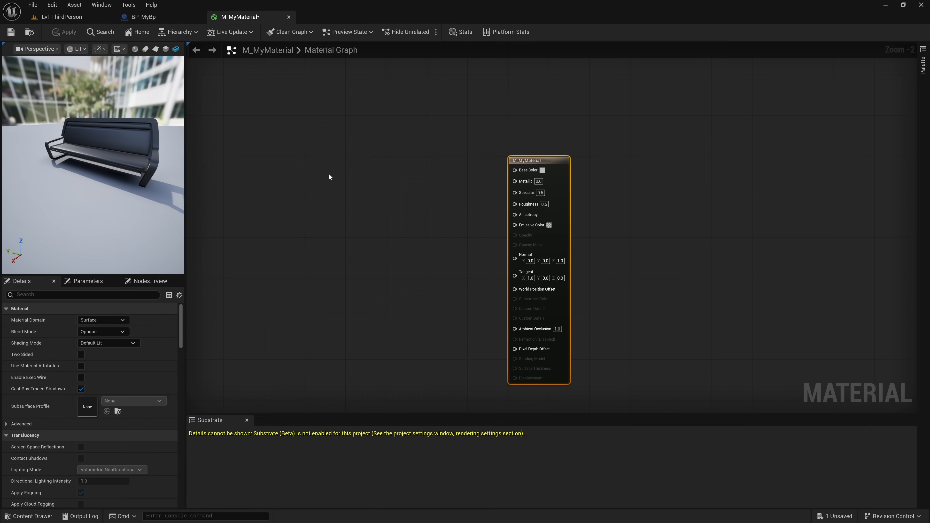
{"action": "right_click", "coordinate": [321, 165]}
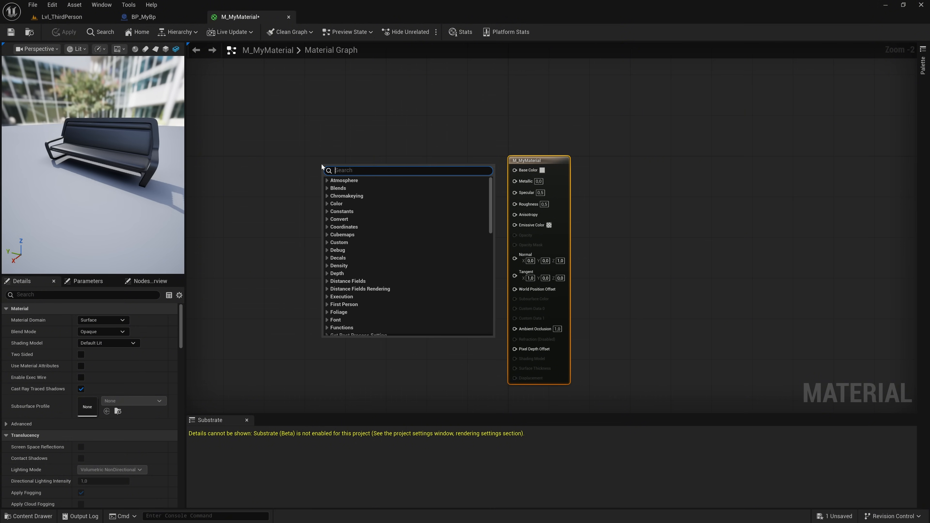
{"action": "type", "text": "vect"}
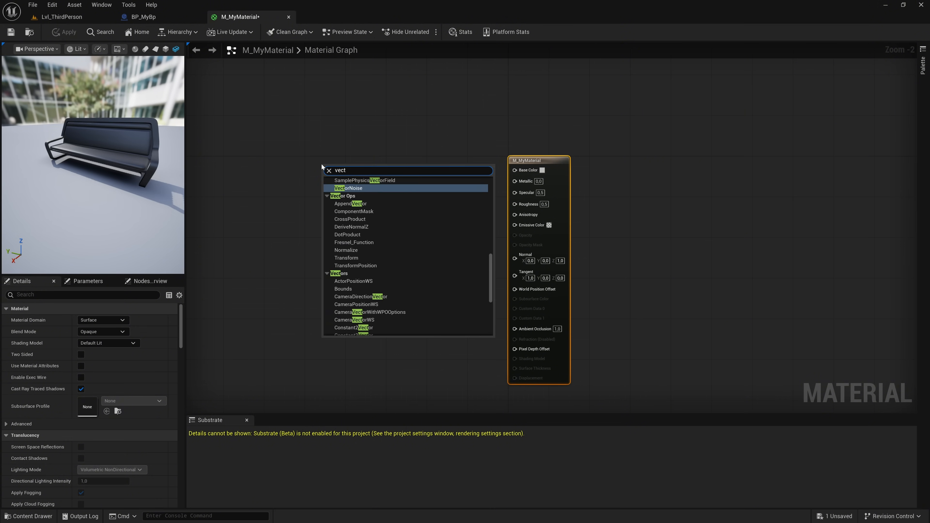
{"action": "type", "text": " 3"}
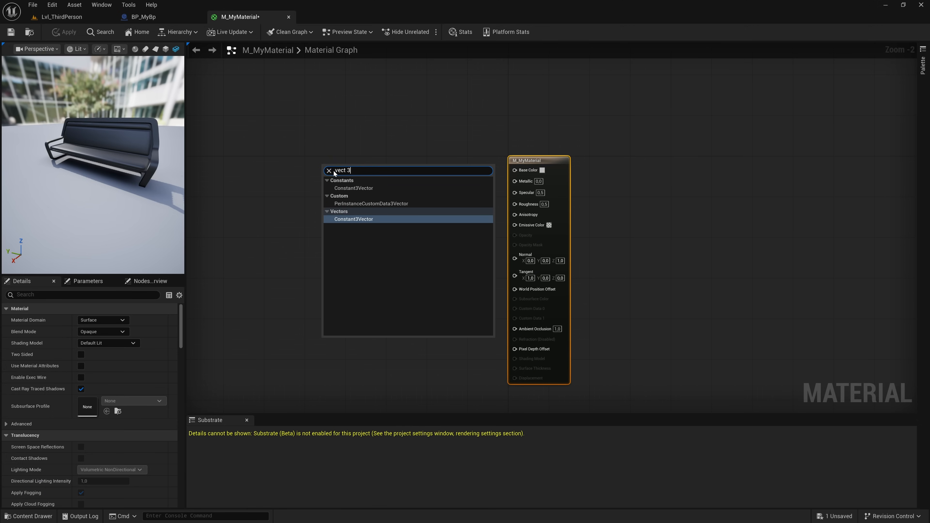
{"action": "left_click", "coordinate": [353, 188]}
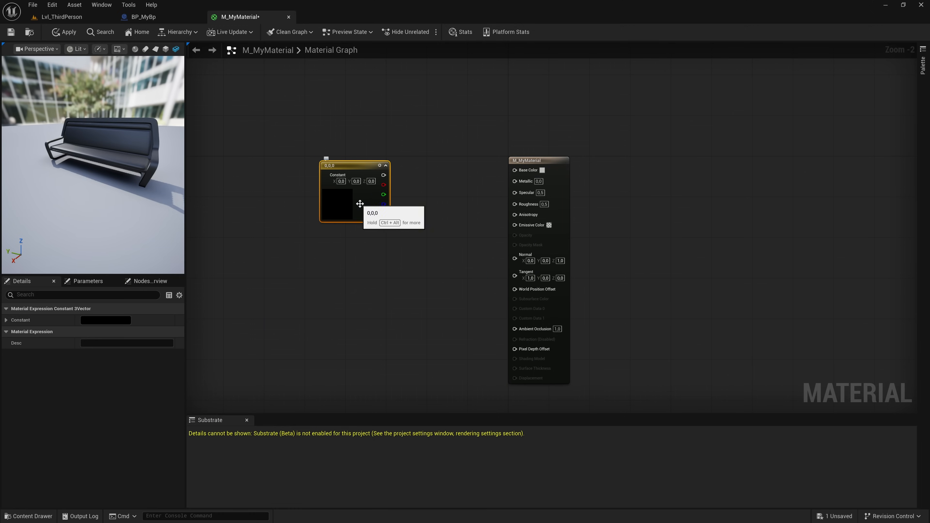
- Set the Constant3Vector to amber yellow (R 1.0, G 0.524, B 0.0) and connect its combined output to Base Color
{"action": "double_click", "coordinate": [343, 205]}
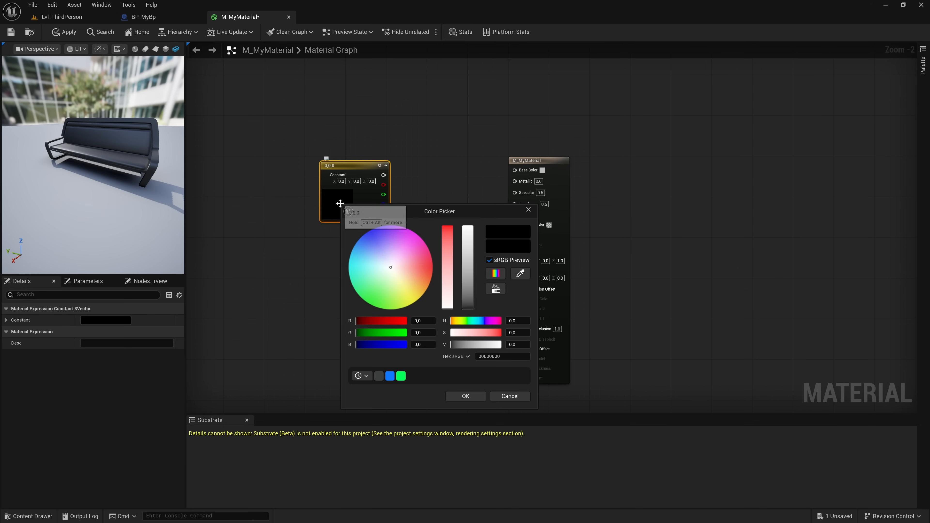
{"action": "left_click_drag", "start_coordinate": [391, 268], "coordinate": [427, 290]}
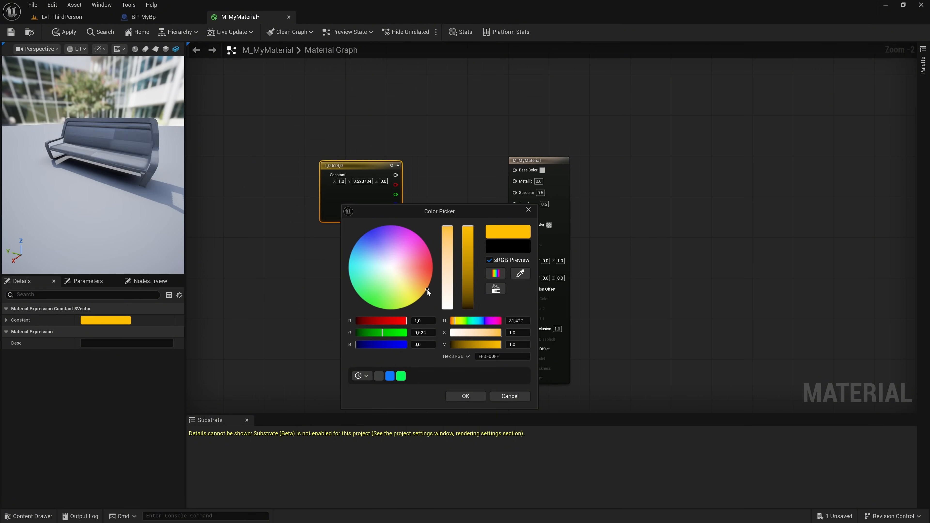
{"action": "left_click", "coordinate": [465, 397]}
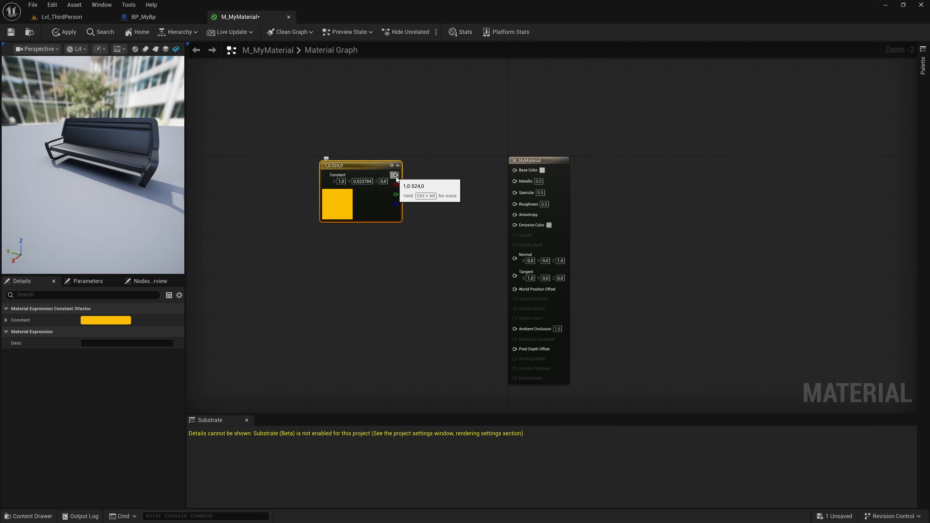
{"action": "left_click_drag", "start_coordinate": [396, 175], "coordinate": [515, 170]}
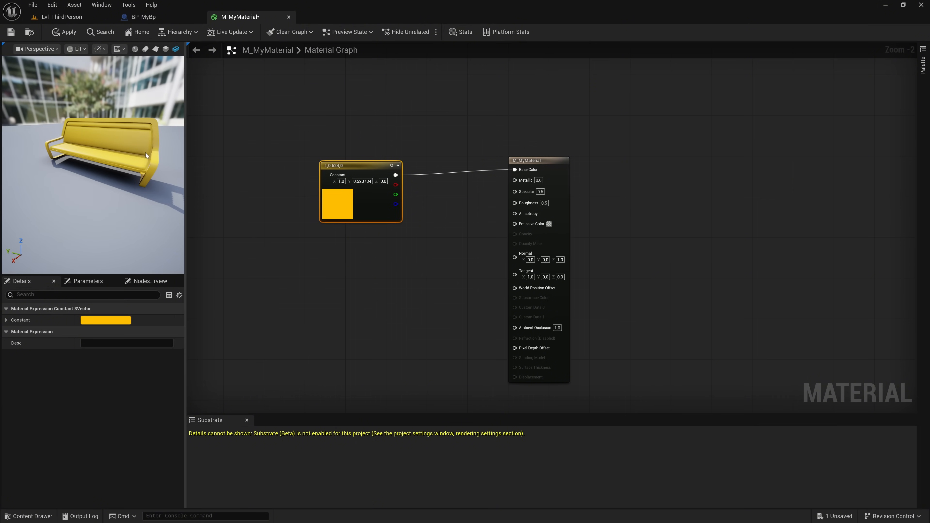
{"action": "left_click_drag", "start_coordinate": [143, 155], "coordinate": [84, 157]}
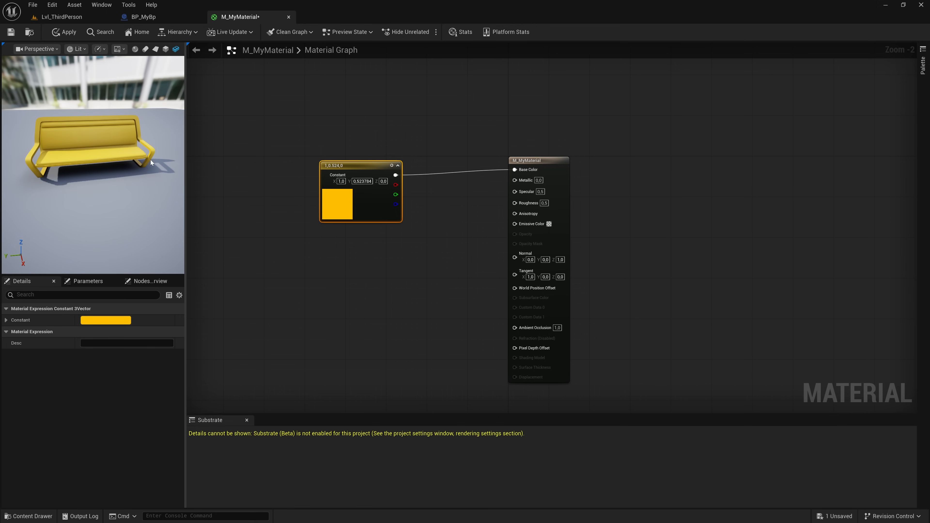
- Set Metallic to 1.0 on the M_MyMaterial node with a sphere as preview mesh, and apply and save the material
{"action": "left_click", "coordinate": [135, 49]}
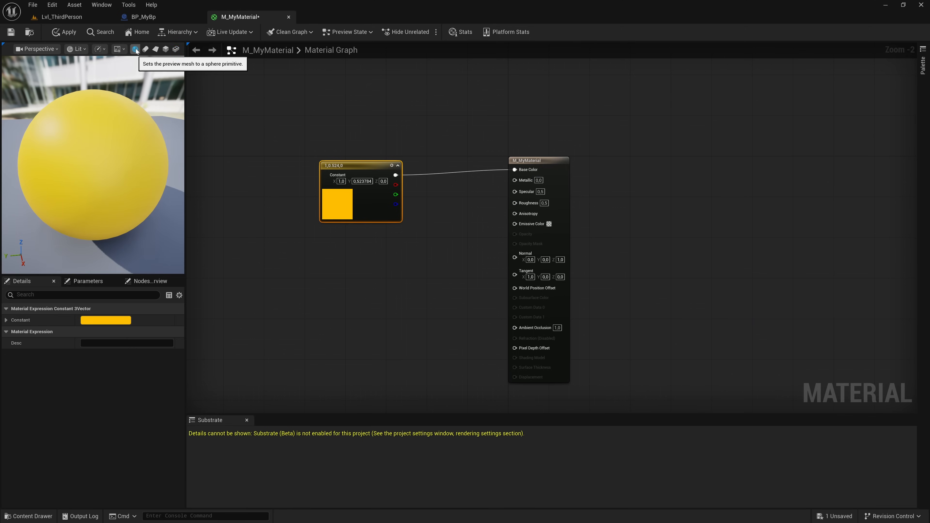
{"action": "left_click_drag", "start_coordinate": [114, 153], "coordinate": [51, 146]}
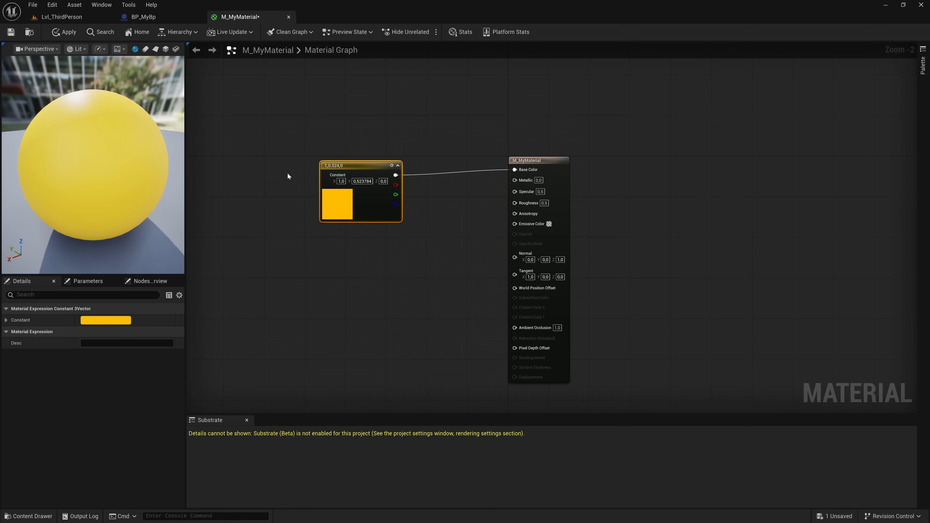
{"action": "left_click", "coordinate": [538, 180]}
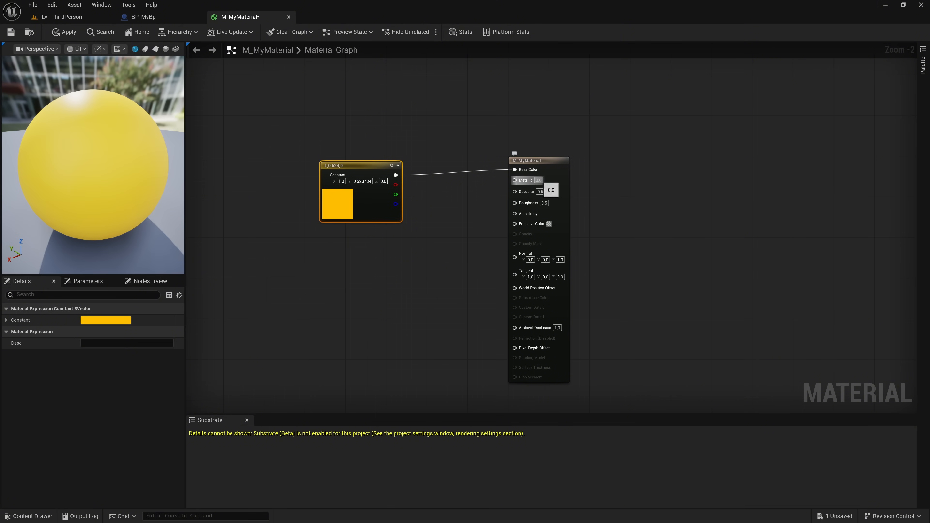
{"action": "type", "text": "1"}
{"action": "left_click", "coordinate": [546, 180]}
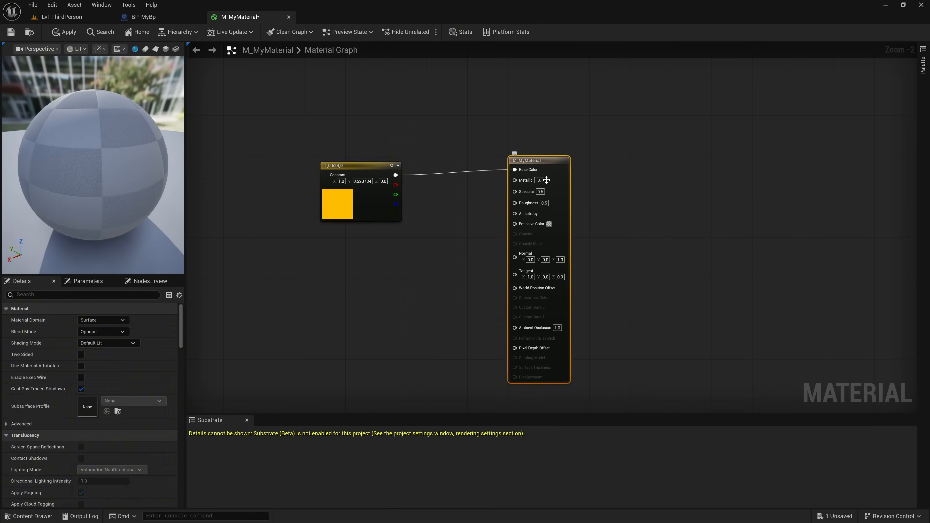
{"action": "mouse_move", "coordinate": [120, 178]}
{"action": "left_mouse_down"}
{"action": "mouse_move", "coordinate": [88, 198]}
{"action": "mouse_move", "coordinate": [72, 234]}
{"action": "mouse_move", "coordinate": [82, 183]}
{"action": "mouse_move", "coordinate": [113, 156]}
{"action": "mouse_move", "coordinate": [83, 170]}
{"action": "mouse_move", "coordinate": [95, 165]}
{"action": "mouse_move", "coordinate": [117, 178]}
{"action": "left_mouse_up"}
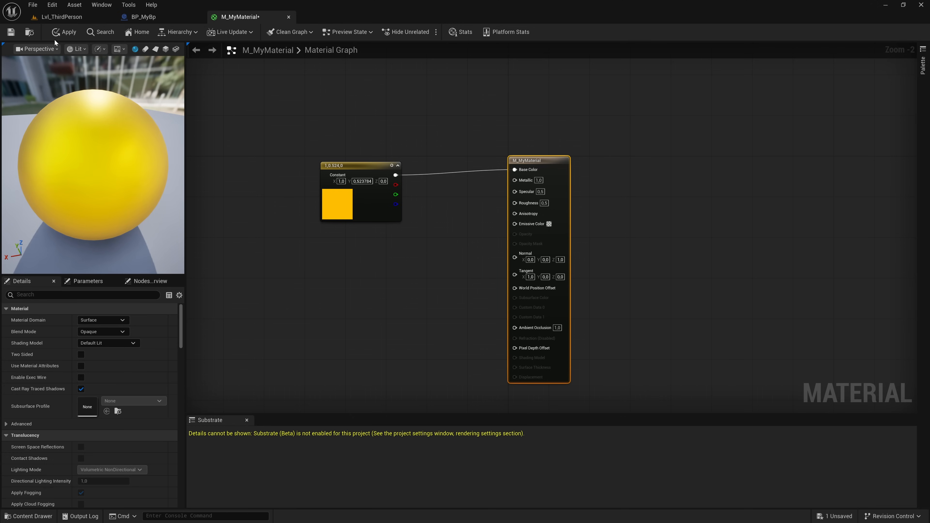
{"action": "left_click", "coordinate": [62, 32]}
{"action": "left_click", "coordinate": [10, 33]}
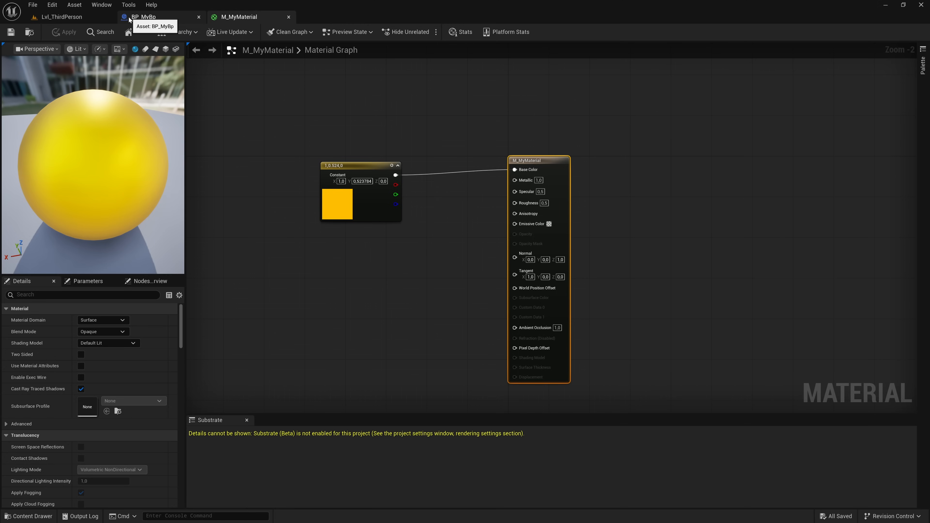
- Open the SM_Chair mesh used by the StaticMesh component of the BP_MyBp actor in the Lvl_ThirdPerson level
{"action": "left_click", "coordinate": [96, 19]}
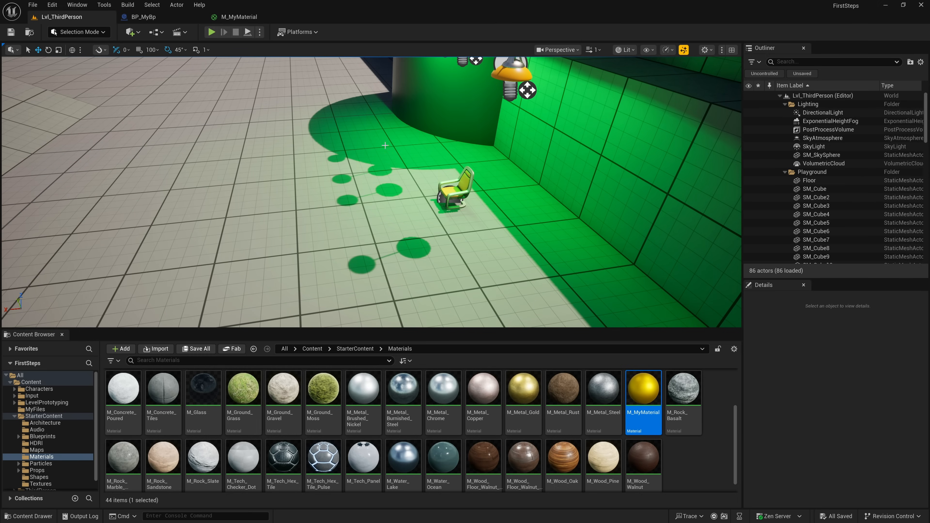
{"action": "left_click", "coordinate": [453, 192]}
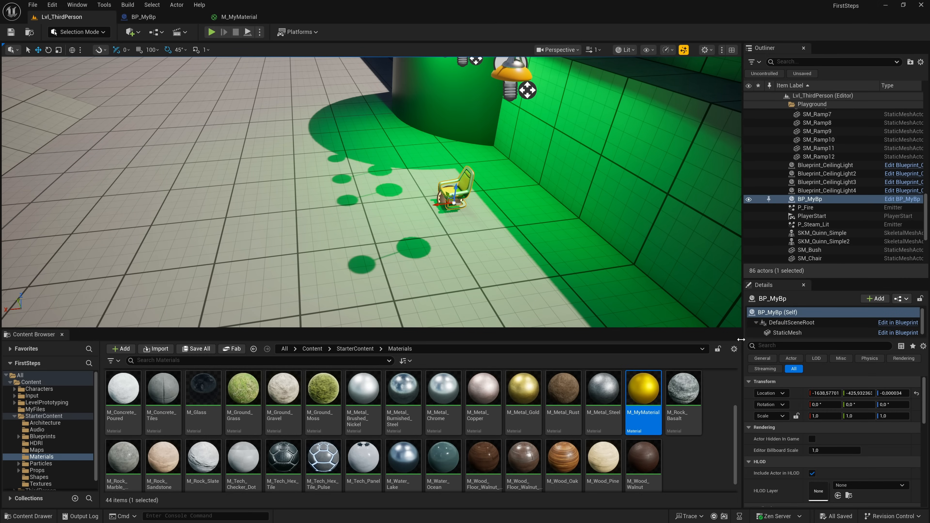
{"action": "scroll", "coordinate": [870, 431], "scroll_direction": "down", "scroll_amount": 2}
{"action": "scroll", "coordinate": [869, 428], "scroll_direction": "up", "scroll_amount": 2}
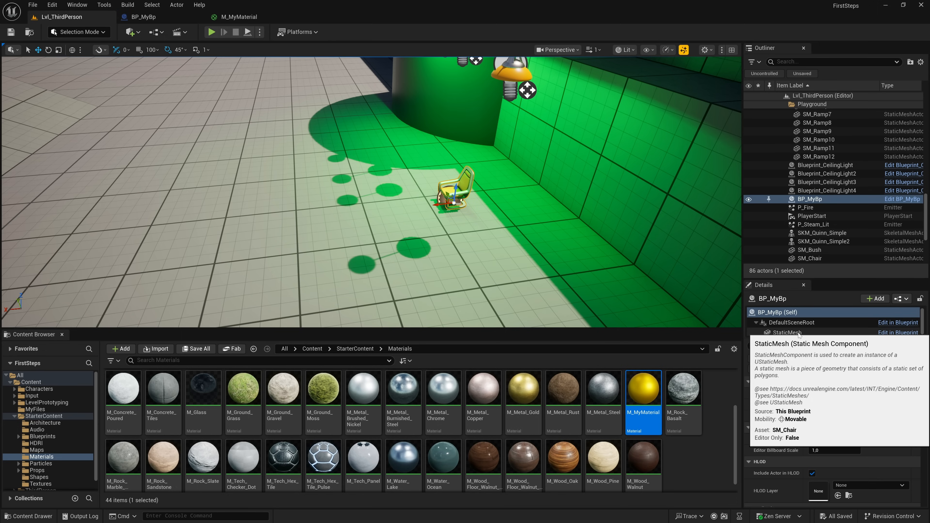
{"action": "left_click", "coordinate": [799, 333]}
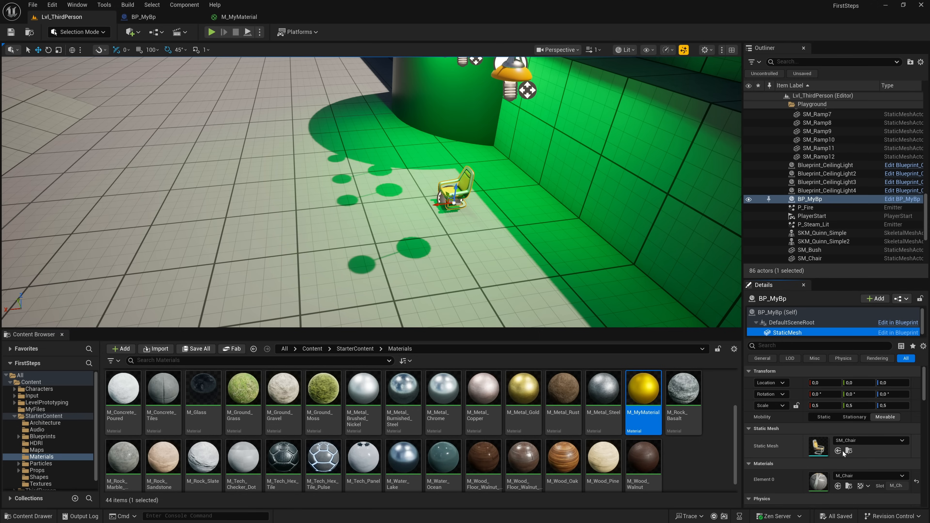
{"action": "left_click", "coordinate": [849, 453]}
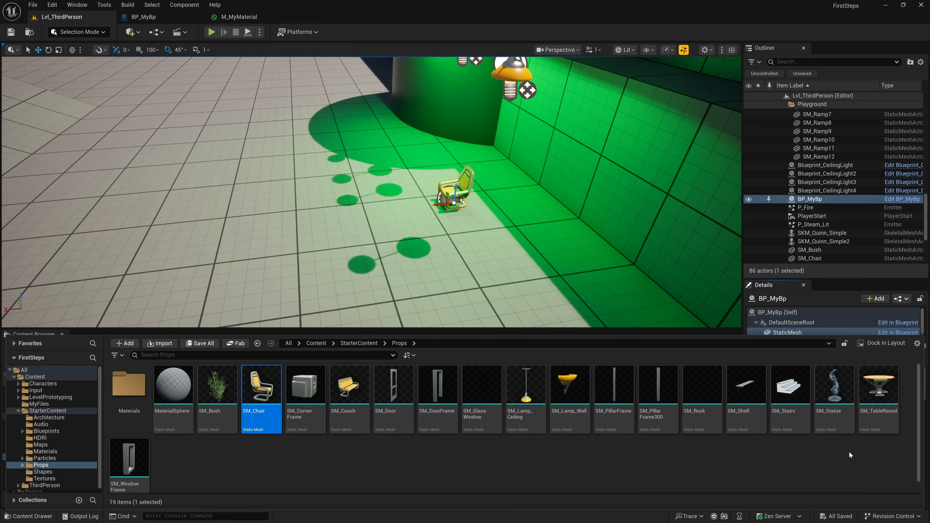
{"action": "double_click", "coordinate": [261, 388]}
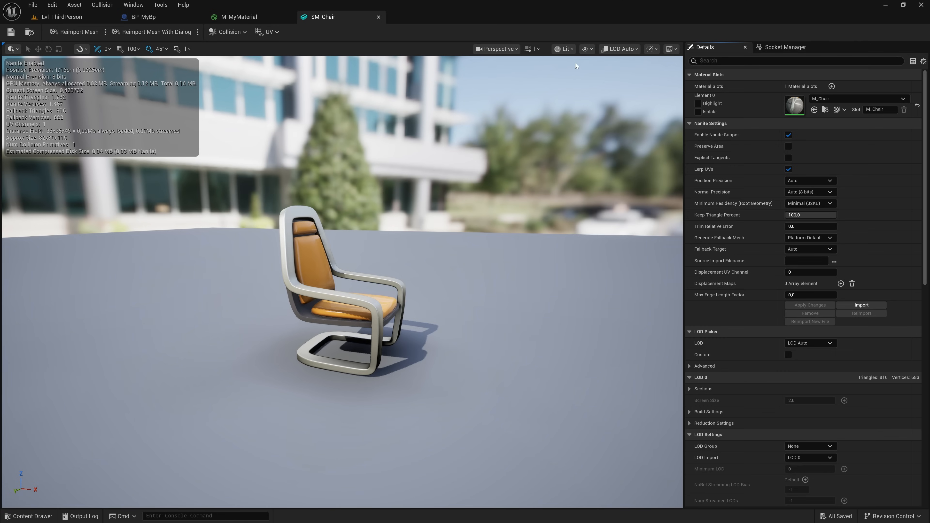
- Assign M_MyMaterial to the Element 0 material slot of the SM_Chair mesh
{"action": "key", "text": "d"}
{"action": "right_click_drag", "start_coordinate": [534, 199], "coordinate": [526, 240]}
{"action": "scroll", "coordinate": [533, 200], "scroll_direction": "down", "scroll_amount": 3}
{"action": "key", "text": "w"}
{"action": "key", "text": "s"}
{"action": "key", "text": "w"}
{"action": "key", "text": "s"}
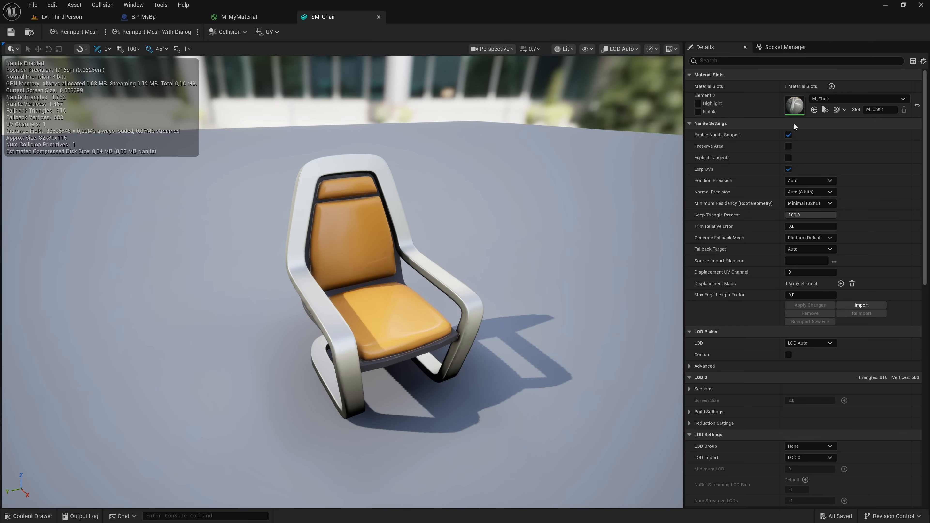
{"action": "left_click", "coordinate": [842, 99]}
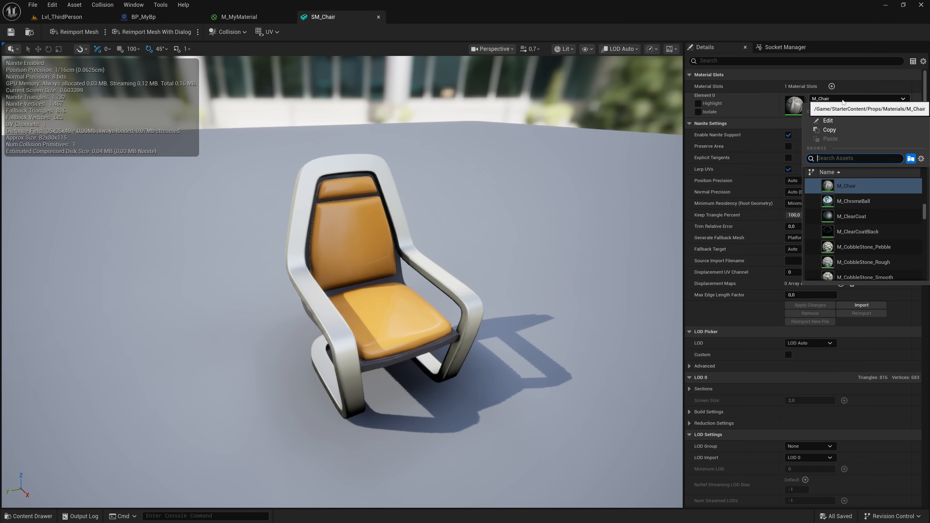
{"action": "type", "text": "M my ma"}
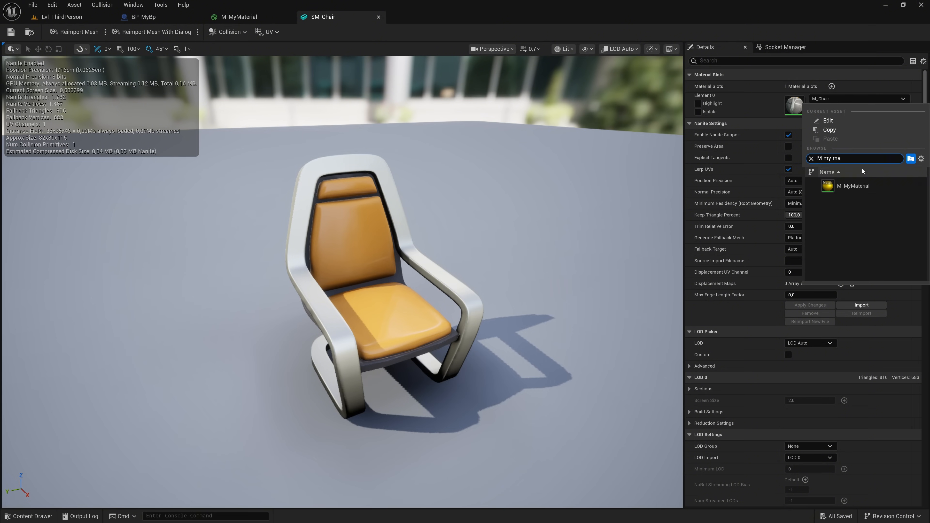
{"action": "left_click", "coordinate": [861, 186]}
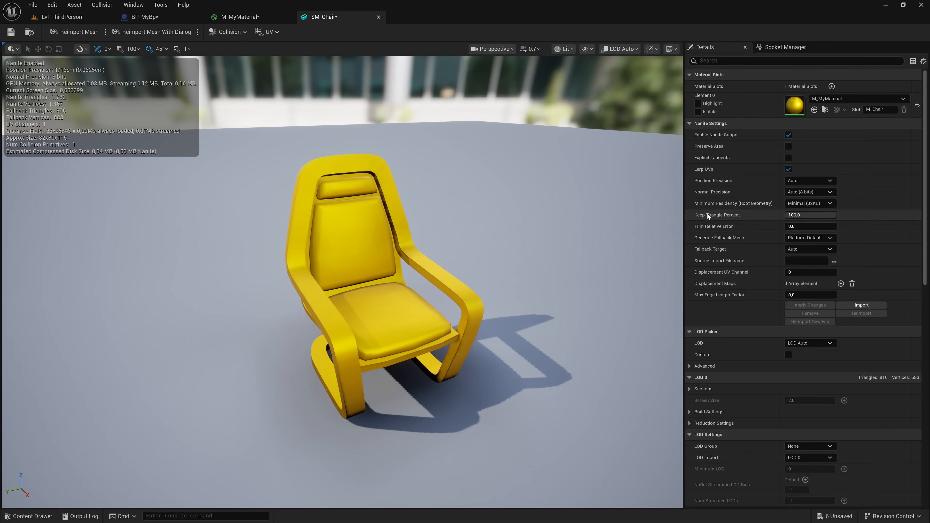
- Review the remaining SM_Chair mesh settings and save the asset
{"action": "scroll", "coordinate": [766, 253], "scroll_direction": "down", "scroll_amount": 3}
{"action": "scroll", "coordinate": [766, 262], "scroll_direction": "down", "scroll_amount": 6}
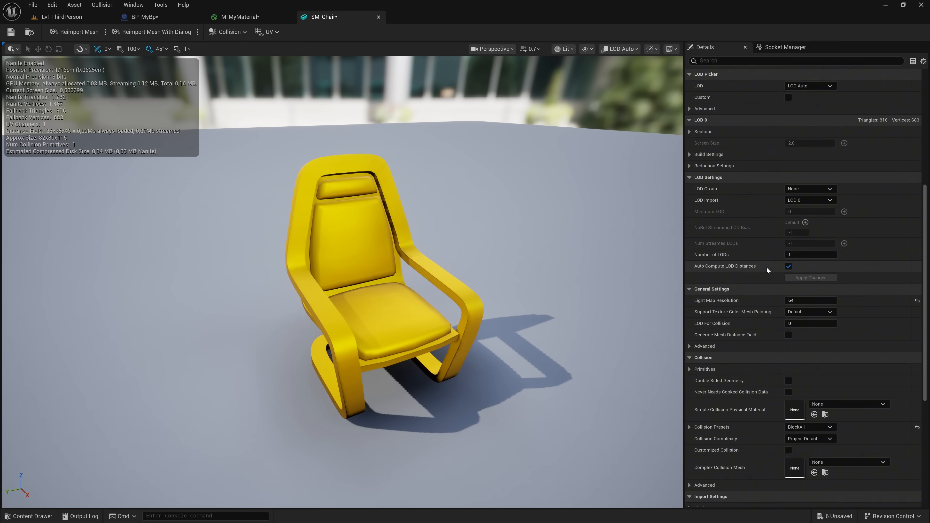
{"action": "scroll", "coordinate": [767, 270], "scroll_direction": "up", "scroll_amount": 6}
{"action": "scroll", "coordinate": [768, 273], "scroll_direction": "up", "scroll_amount": 3}
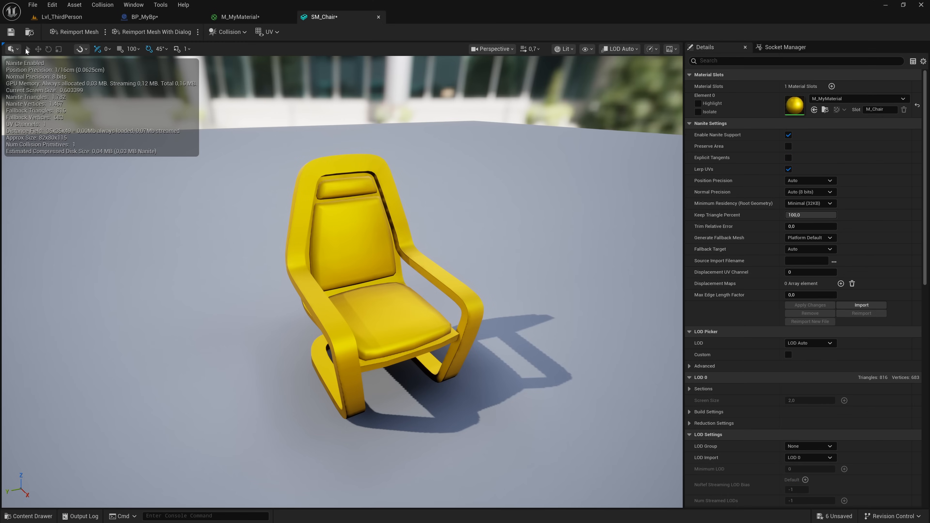
{"action": "left_click", "coordinate": [11, 32]}
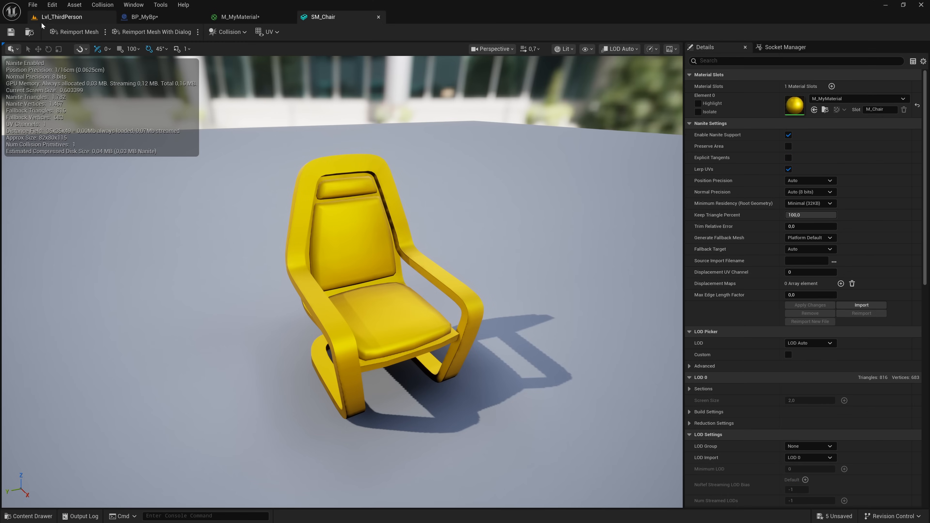
- Examine both chairs in the Lvl_ThirdPerson level and the material assigned to the SM_Chair actor
{"action": "left_click", "coordinate": [55, 18]}
{"action": "right_click_drag", "start_coordinate": [135, 89], "coordinate": [227, 106]}
{"action": "scroll", "coordinate": [136, 89], "scroll_direction": "down", "scroll_amount": 6}
{"action": "key", "text": "w"}
{"action": "key", "text": "a"}
{"action": "key", "text": "a"}
{"action": "key", "text": "s"}
{"action": "right_click_drag", "start_coordinate": [385, 191], "coordinate": [375, 150]}
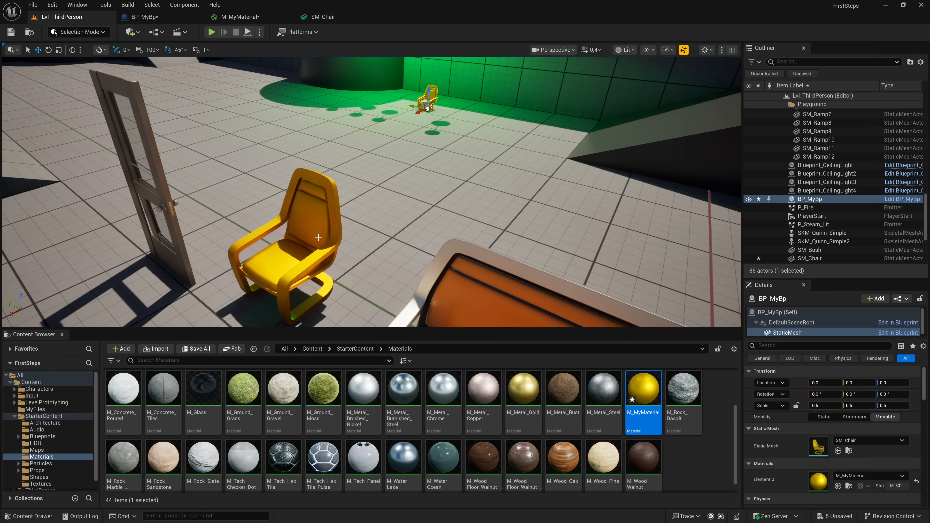
{"action": "left_click", "coordinate": [314, 245]}
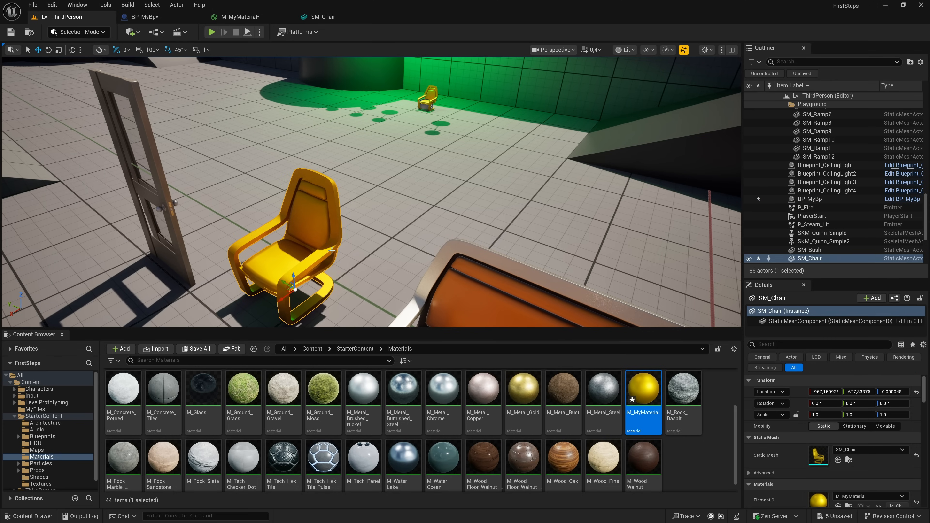
{"action": "scroll", "coordinate": [848, 459], "scroll_direction": "down", "scroll_amount": 3}
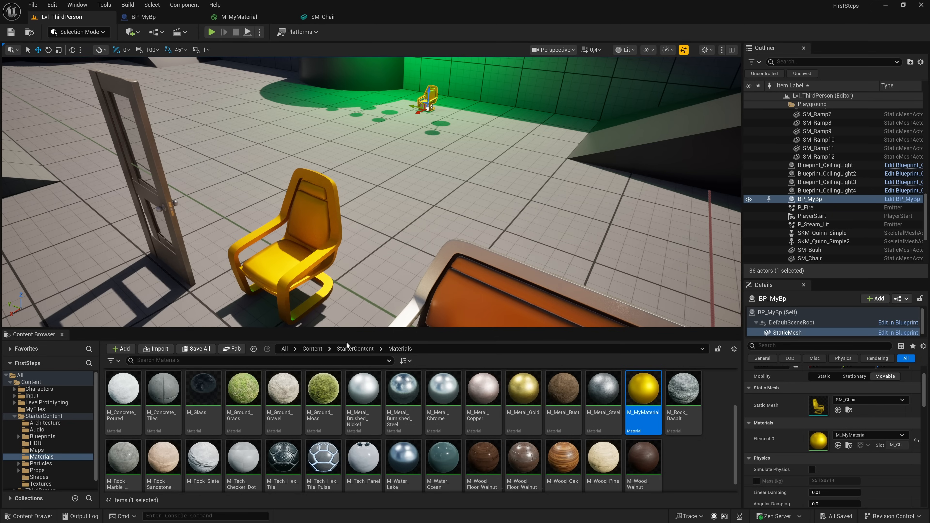
- Create a level named MyNewLevel in the StarterContent Maps folder and open it, saving the new asset
{"action": "left_click", "coordinate": [355, 349]}
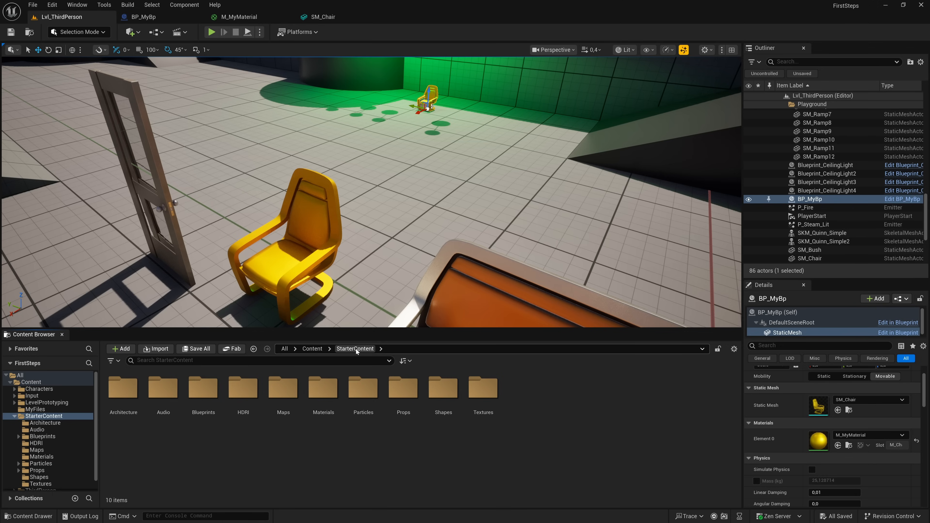
{"action": "double_click", "coordinate": [291, 391]}
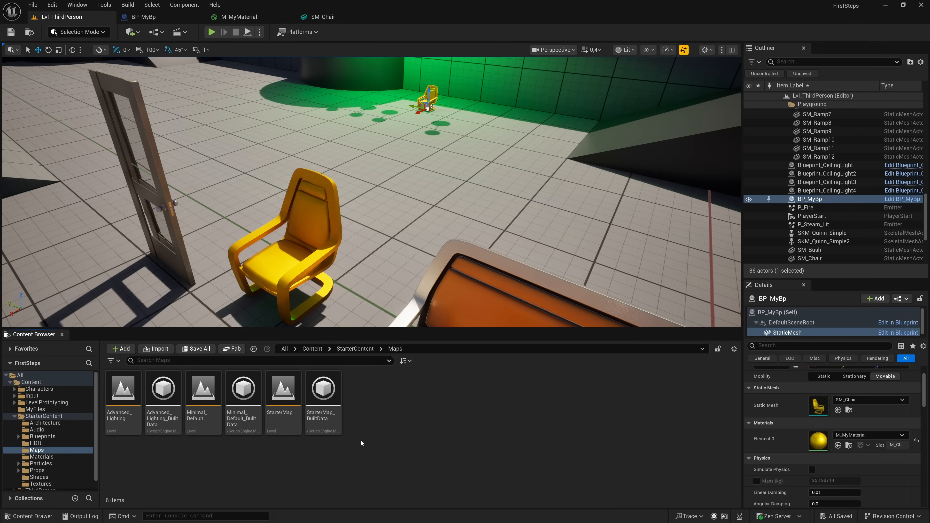
{"action": "right_click", "coordinate": [361, 442]}
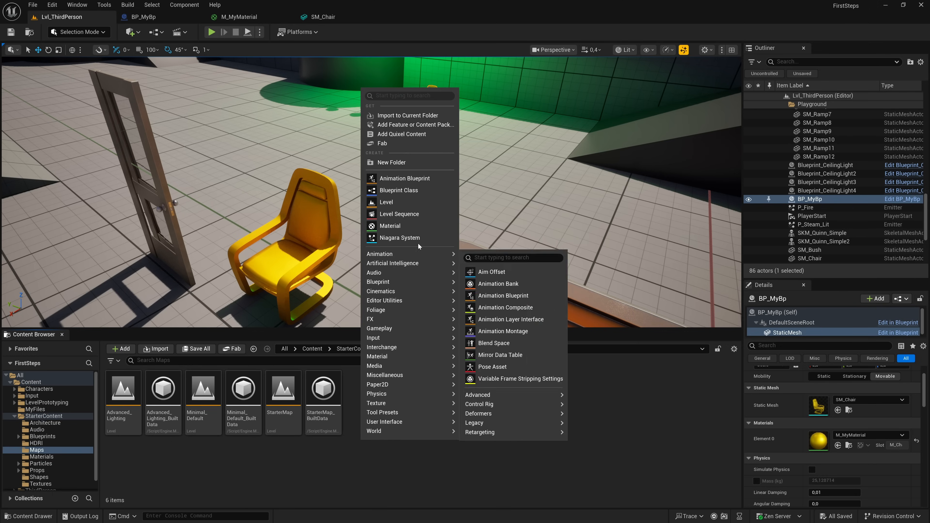
{"action": "left_click", "coordinate": [412, 202]}
{"action": "type", "text": "MyNewLev"}
{"action": "type", "text": "el"}
{"action": "key", "text": "Return"}
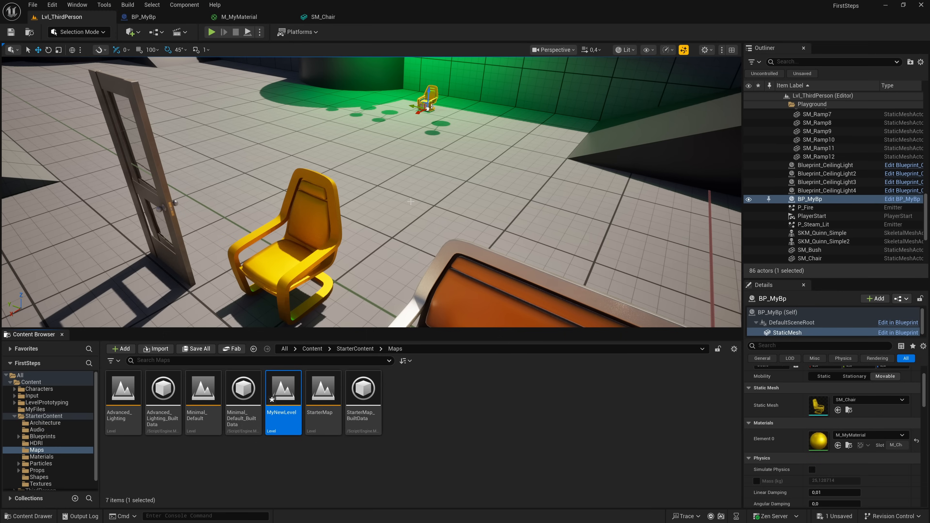
{"action": "double_click", "coordinate": [289, 396]}
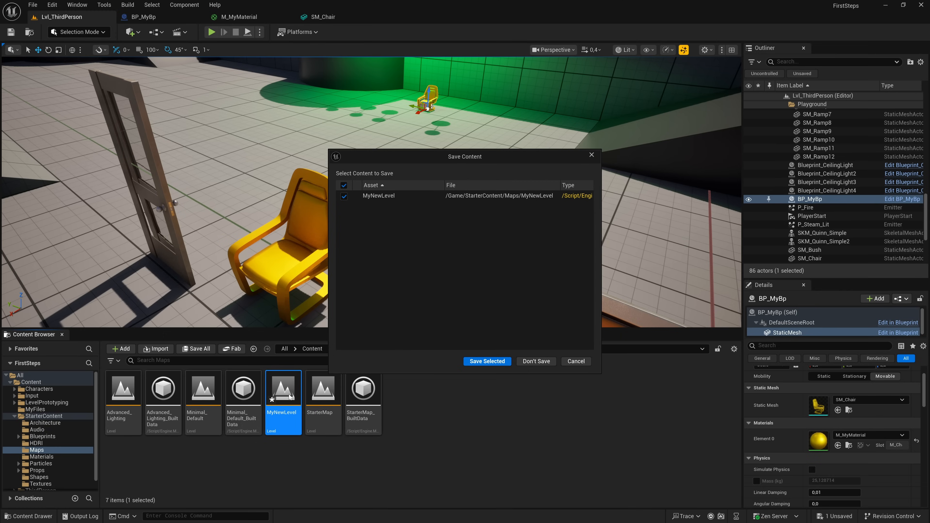
{"action": "left_click", "coordinate": [481, 361]}
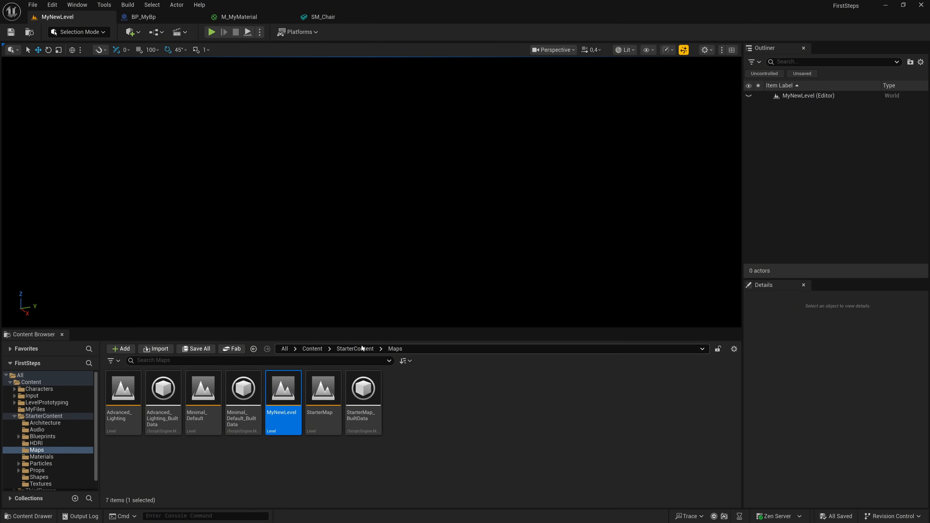
- Place the SM_Chair mesh from the StarterContent Props folder in the empty level and inspect it without lighting
{"action": "left_click", "coordinate": [356, 348]}
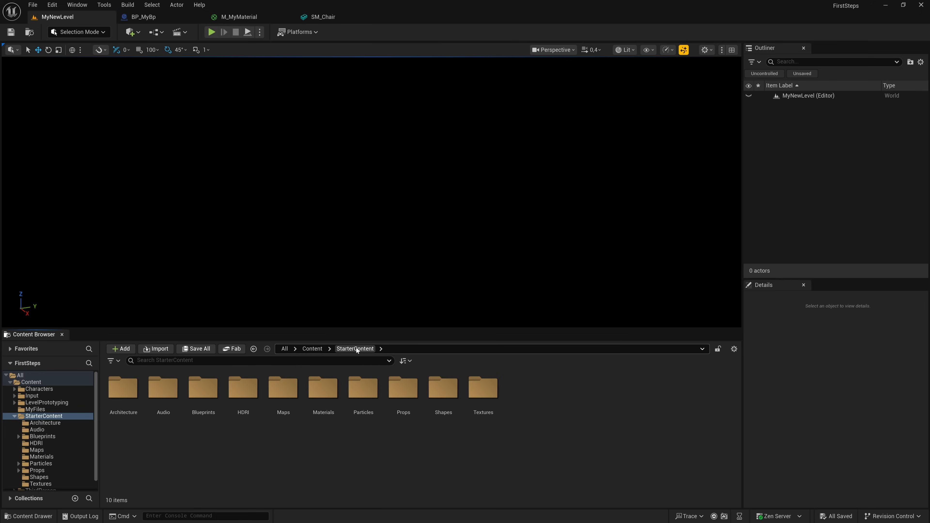
{"action": "left_click", "coordinate": [398, 393]}
{"action": "double_click", "coordinate": [398, 392]}
{"action": "left_click_drag", "start_coordinate": [243, 388], "coordinate": [382, 238]}
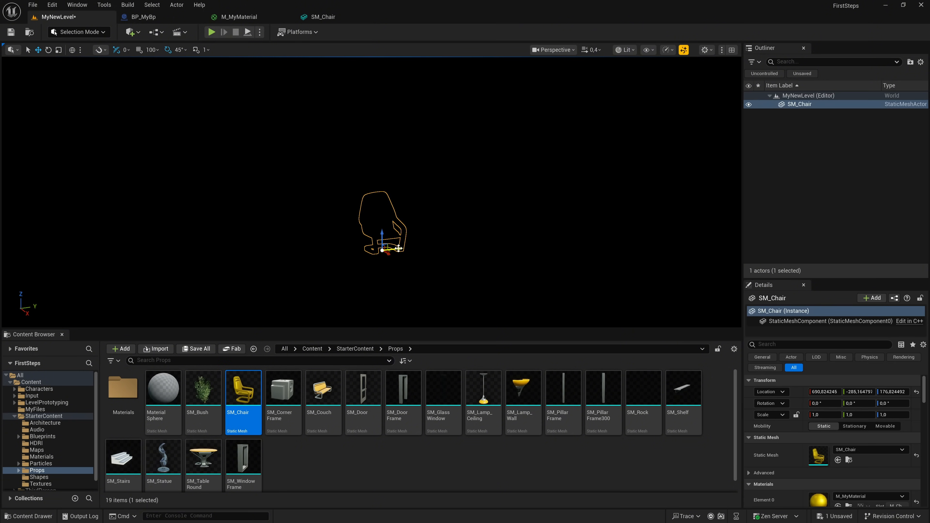
{"action": "right_click_drag", "start_coordinate": [408, 253], "coordinate": [445, 262]}
{"action": "right_click_drag", "start_coordinate": [330, 244], "coordinate": [357, 242]}
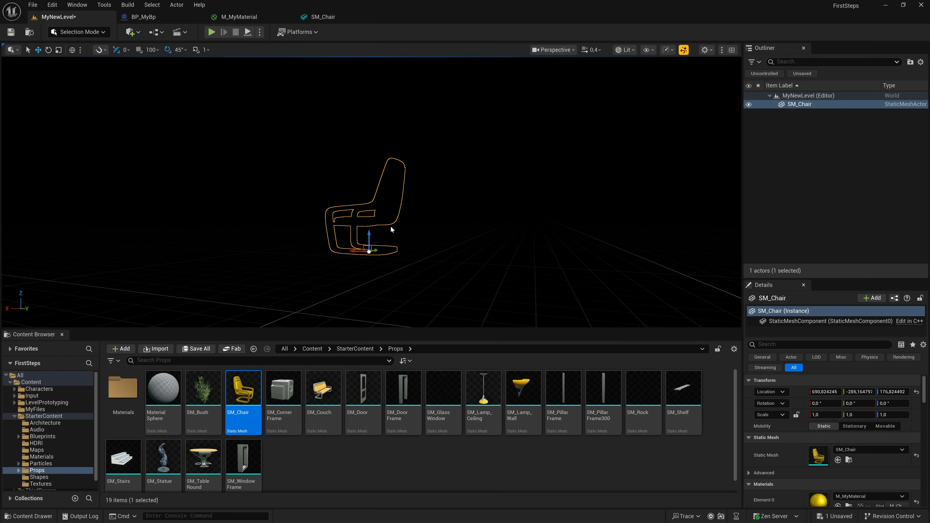
{"action": "left_click", "coordinate": [408, 217]}
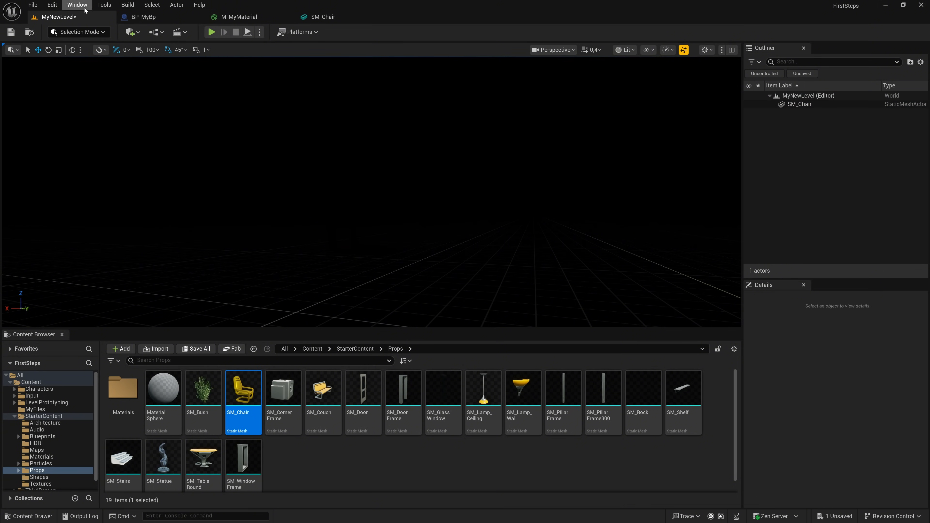
- Open the Env. Light Mixer, create a Sky Light and move the mixer window away from the viewport's centre
{"action": "left_click", "coordinate": [76, 5]}
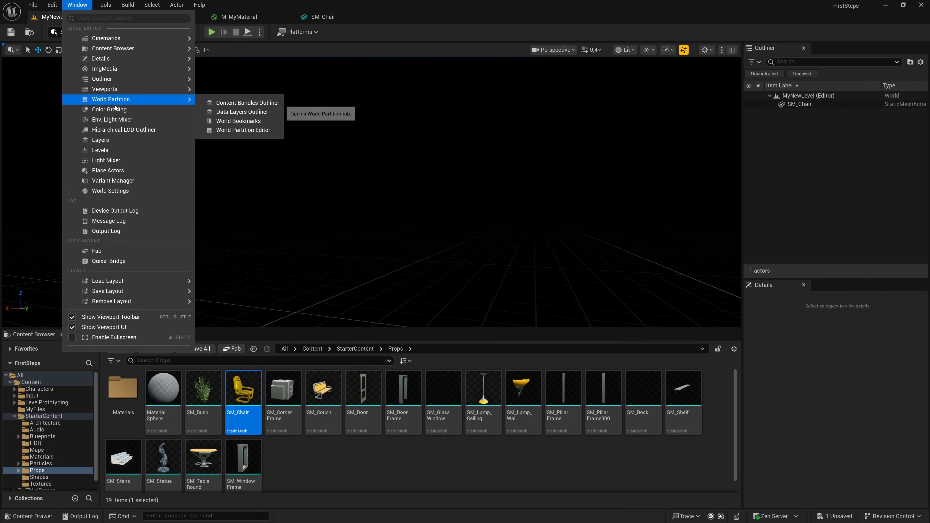
{"action": "left_click", "coordinate": [117, 120]}
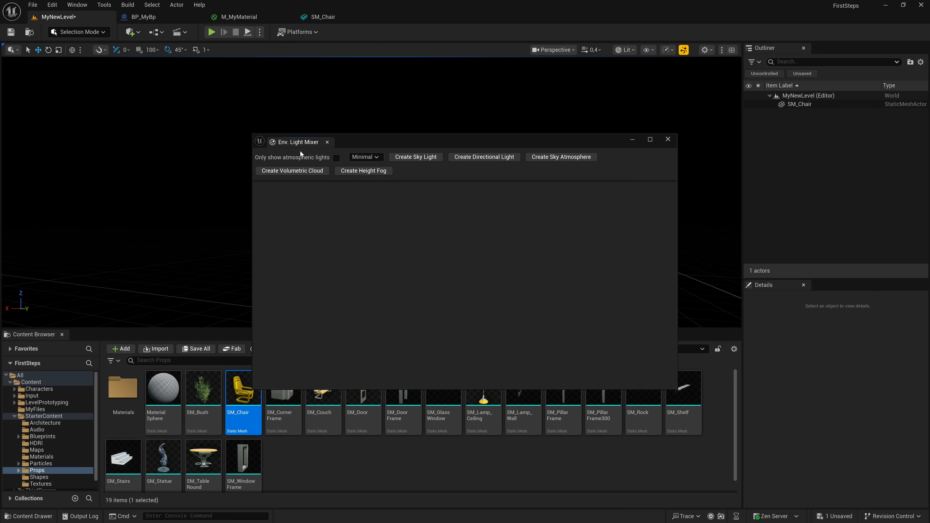
{"action": "left_click", "coordinate": [409, 157]}
{"action": "left_click_drag", "start_coordinate": [421, 147], "coordinate": [665, 219]}
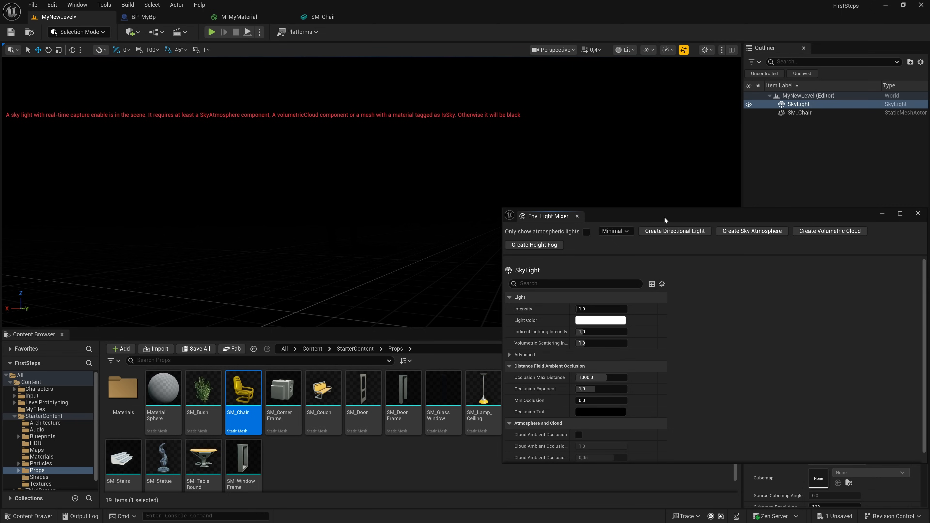
- Create a Directional Light, a Sky Atmosphere, a Volumetric Cloud and a Height Fog in MyNewLevel
{"action": "left_click", "coordinate": [672, 231]}
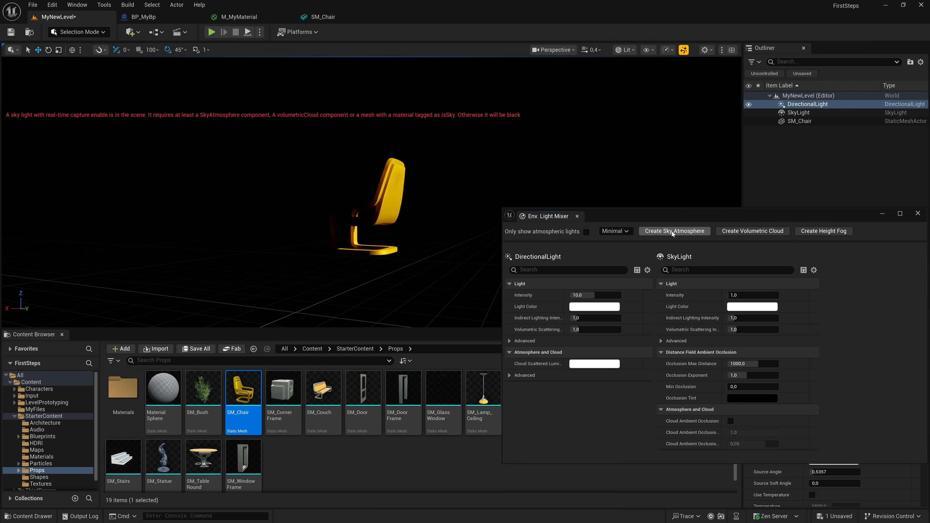
{"action": "right_click_drag", "start_coordinate": [254, 278], "coordinate": [342, 293]}
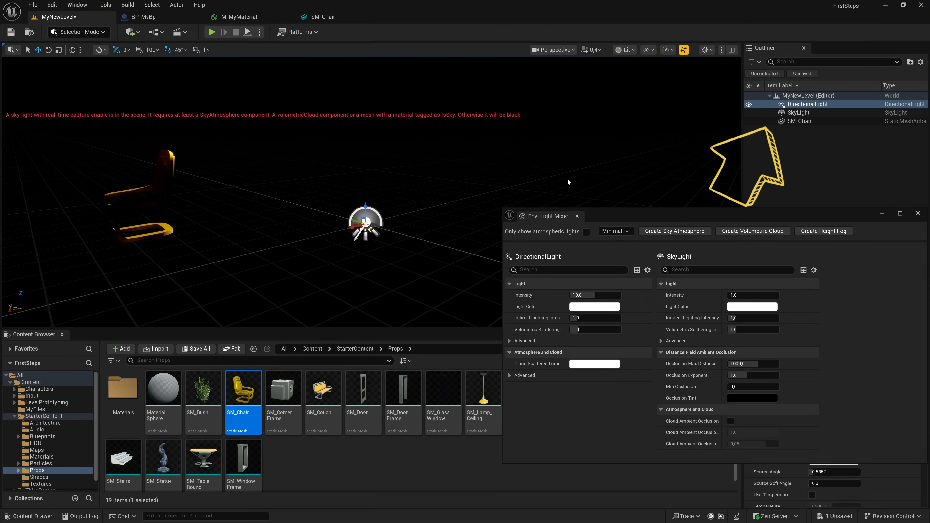
{"action": "left_click", "coordinate": [667, 230]}
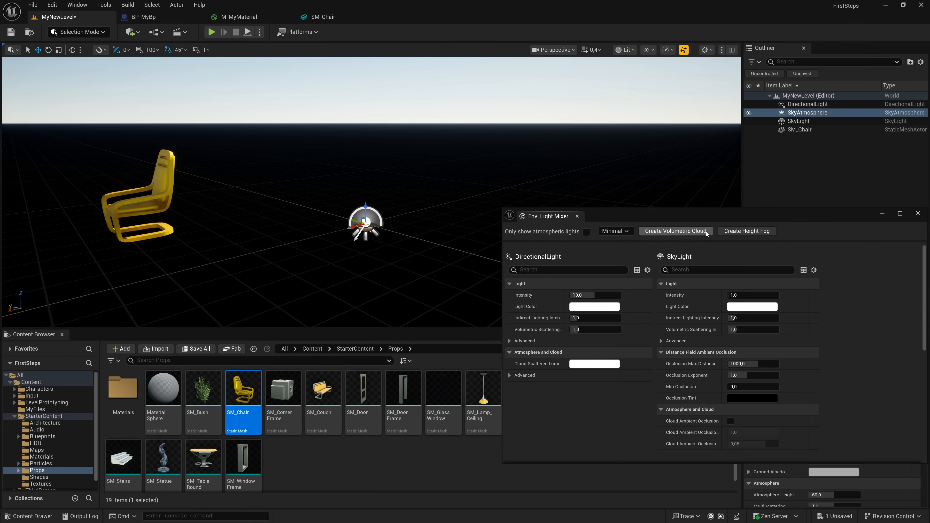
{"action": "left_click", "coordinate": [707, 233]}
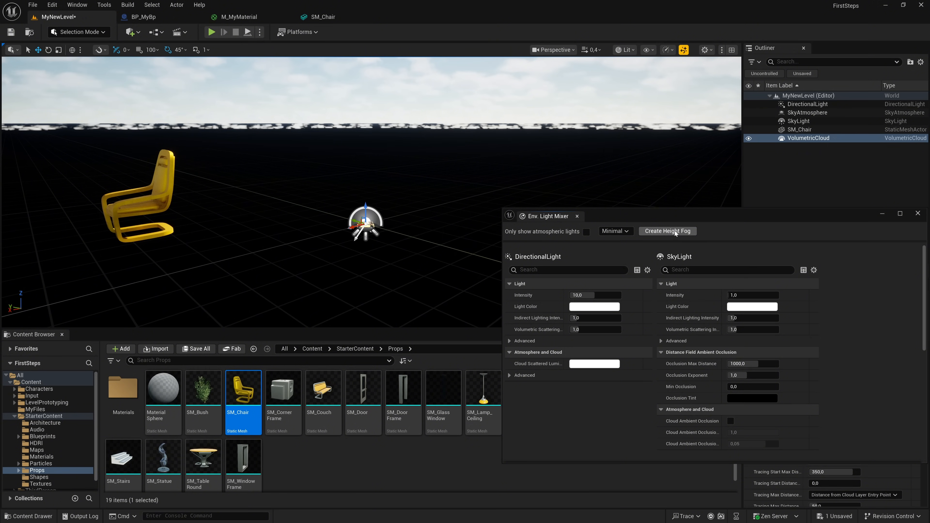
{"action": "left_click", "coordinate": [675, 231]}
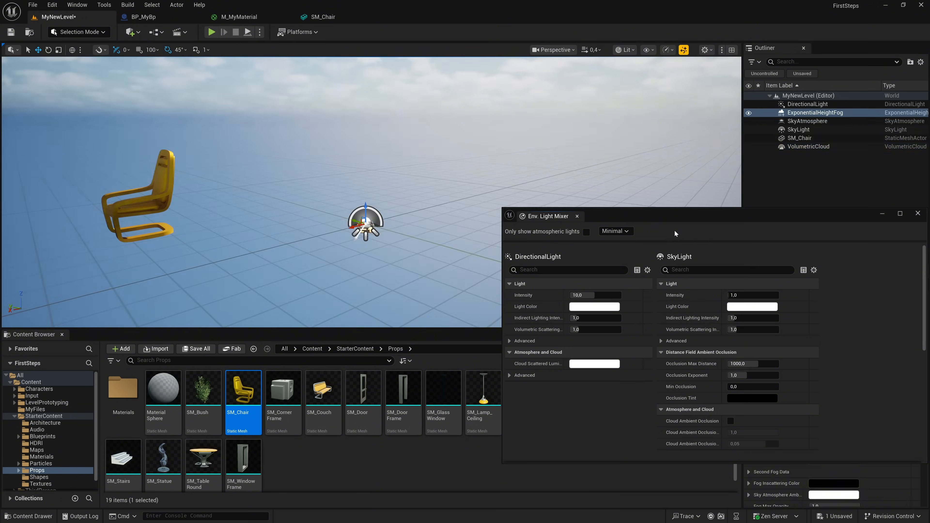
- Close the Env. Light Mixer and the Content Browser, and view the sky above the chair in the enlarged viewport
{"action": "right_click_drag", "start_coordinate": [453, 228], "coordinate": [466, 185]}
{"action": "left_click", "coordinate": [577, 216]}
{"action": "right_click_drag", "start_coordinate": [371, 192], "coordinate": [361, 169]}
{"action": "key", "text": "w"}
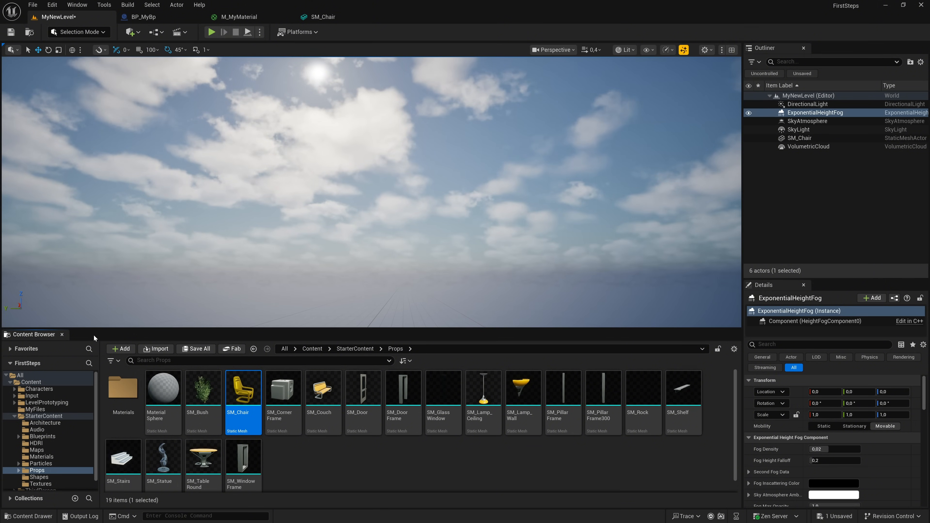
{"action": "left_click", "coordinate": [223, 325]}
{"action": "right_click_drag", "start_coordinate": [222, 325], "coordinate": [218, 332]}
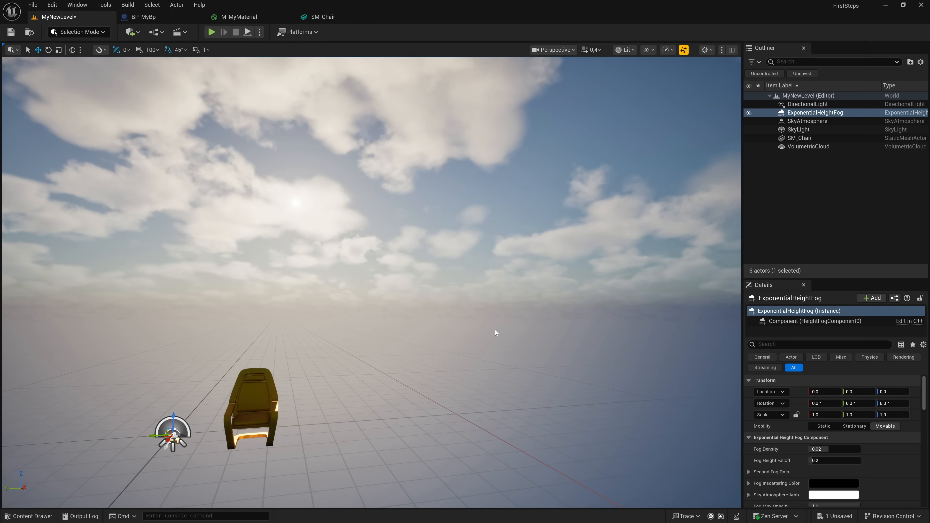
- Rotate the directional light to about -54.8°, -21.3°, 10.9°, placing the sun among the clouds behind the chair
{"action": "key", "text": "ctrl+l"}
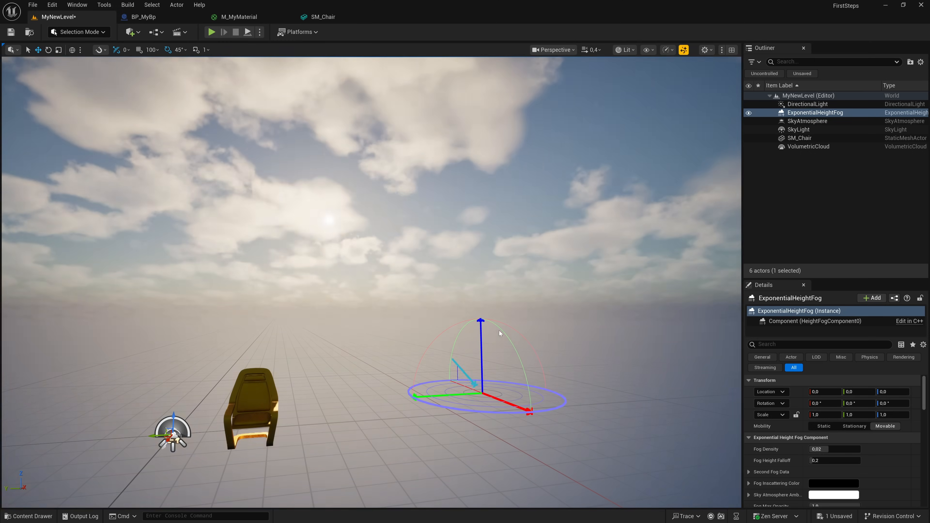
{"action": "key", "text": "ctrl+l"}
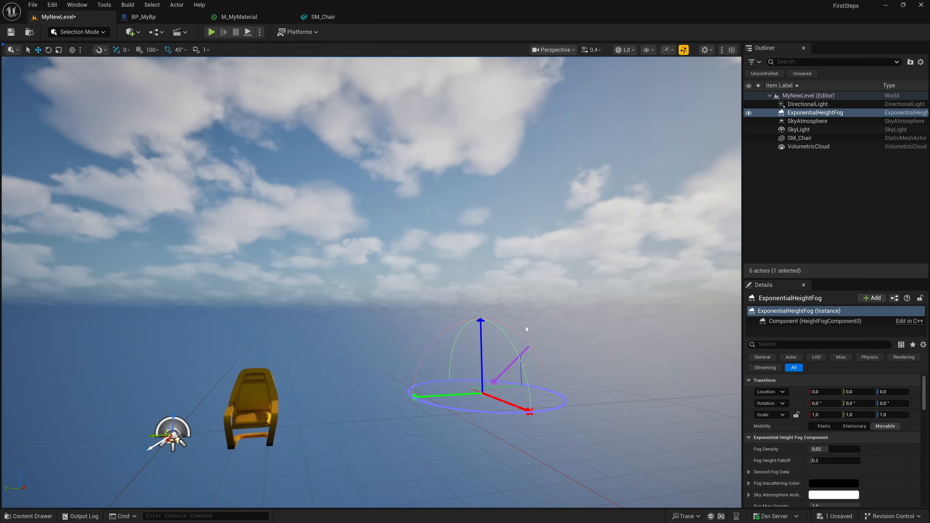
{"action": "key", "text": "ctrl+l"}
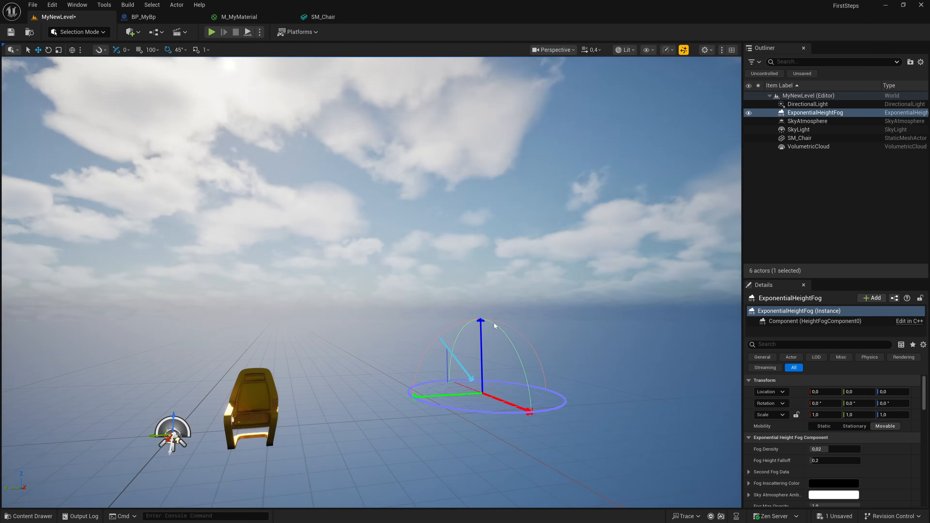
{"action": "key", "text": "ctrl+l"}
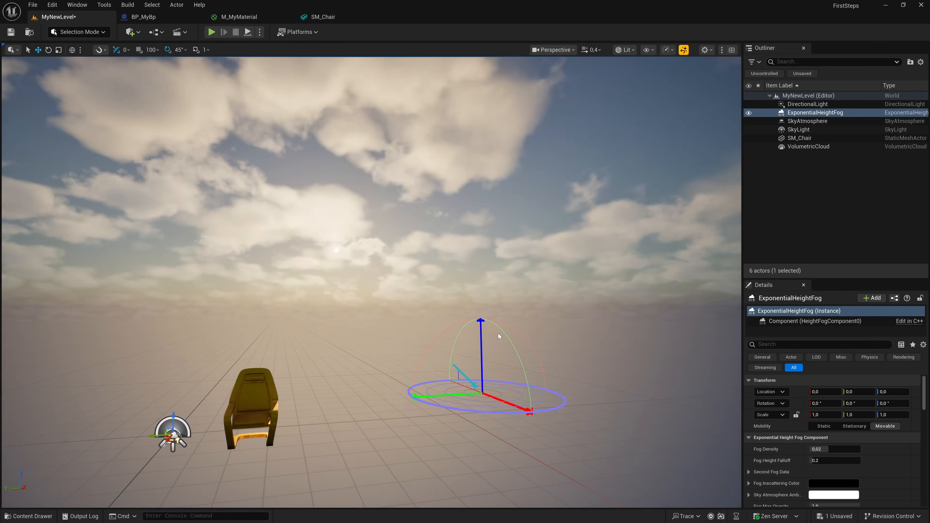
{"action": "key", "text": "ctrl+l"}
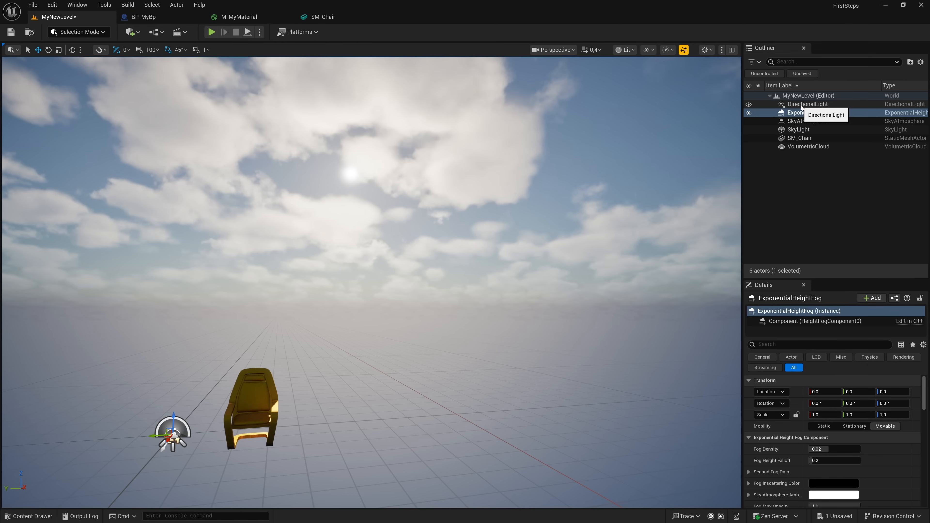
- Set the SkyAtmosphere's Rayleigh Scattering colour to light green (C6FF64FF)
{"action": "left_click", "coordinate": [804, 121]}
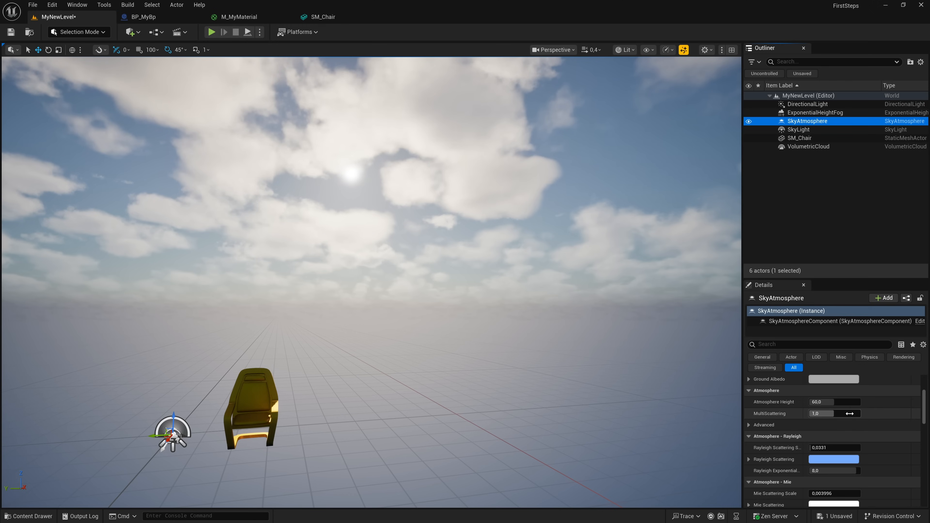
{"action": "left_click", "coordinate": [830, 461]}
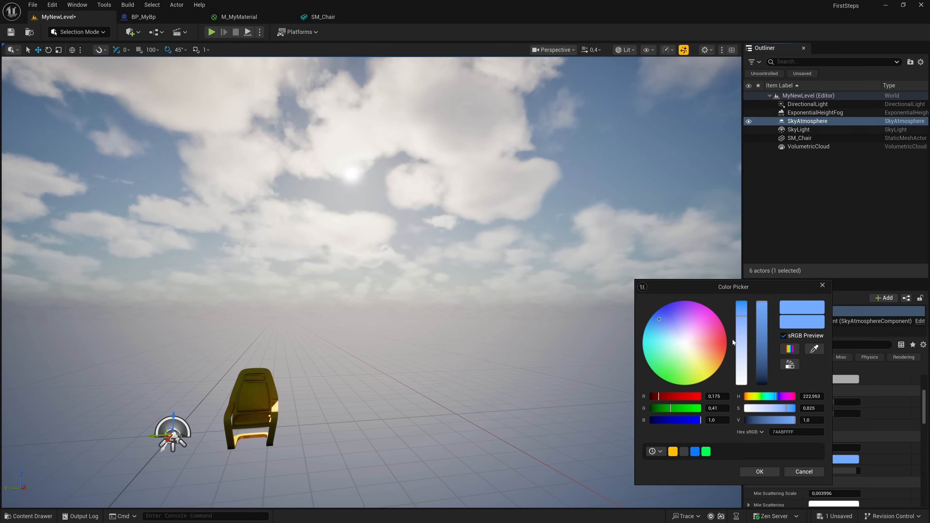
{"action": "left_click_drag", "start_coordinate": [679, 328], "coordinate": [691, 382]}
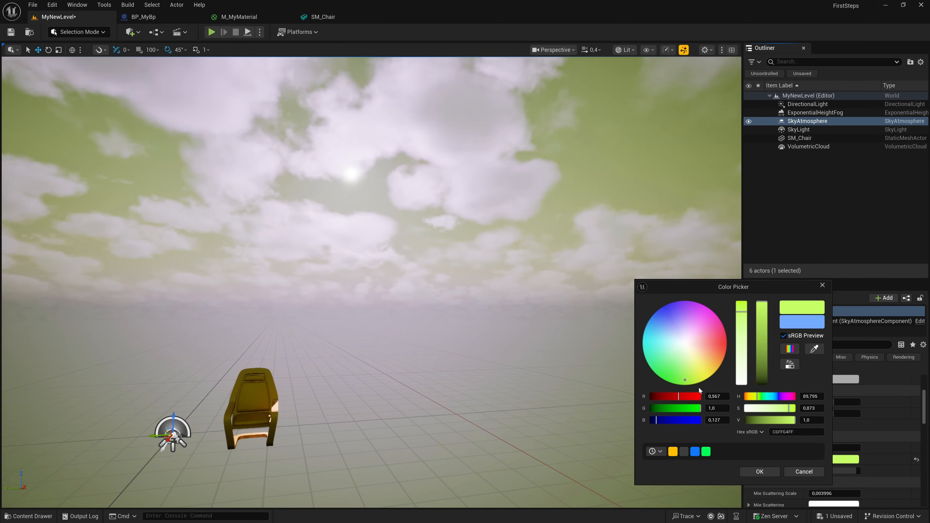
{"action": "left_click", "coordinate": [764, 471]}
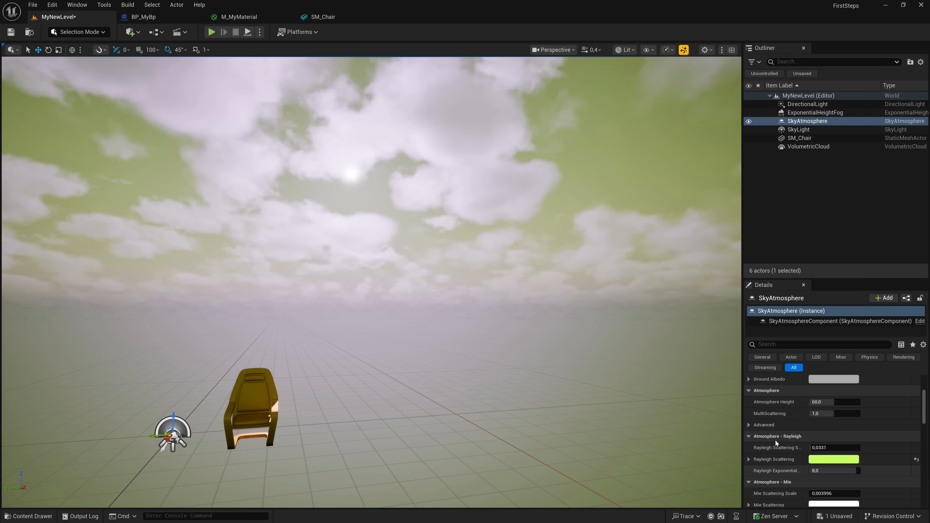
- Set the DirectionalLight's intensity to about 6.66 lux and its light colour to magenta (FF00D8FF)
{"action": "left_click", "coordinate": [798, 129]}
{"action": "left_click", "coordinate": [801, 105]}
{"action": "scroll", "coordinate": [813, 396], "scroll_direction": "up", "scroll_amount": 5}
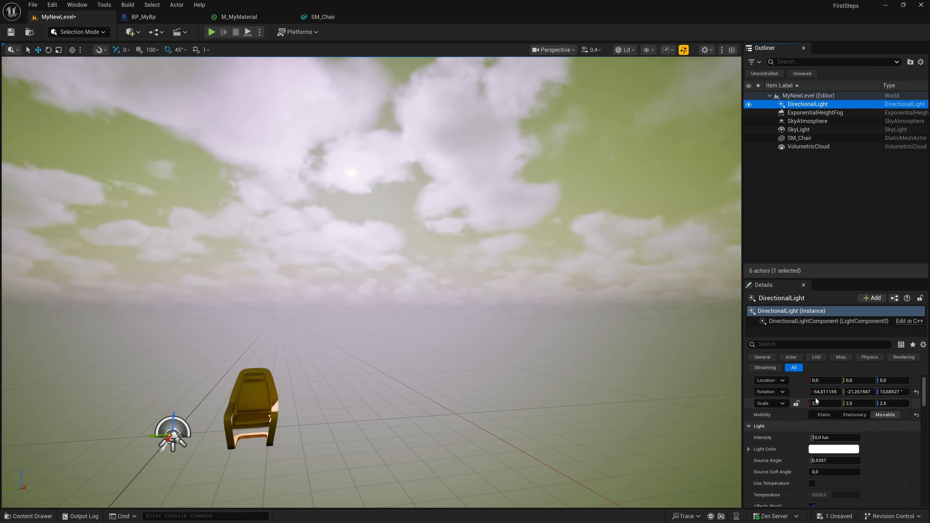
{"action": "scroll", "coordinate": [815, 400], "scroll_direction": "up", "scroll_amount": 1}
{"action": "mouse_move", "coordinate": [828, 448]}
{"action": "left_mouse_down"}
{"action": "mouse_move", "coordinate": [846, 449]}
{"action": "mouse_move", "coordinate": [811, 449]}
{"action": "left_mouse_up"}
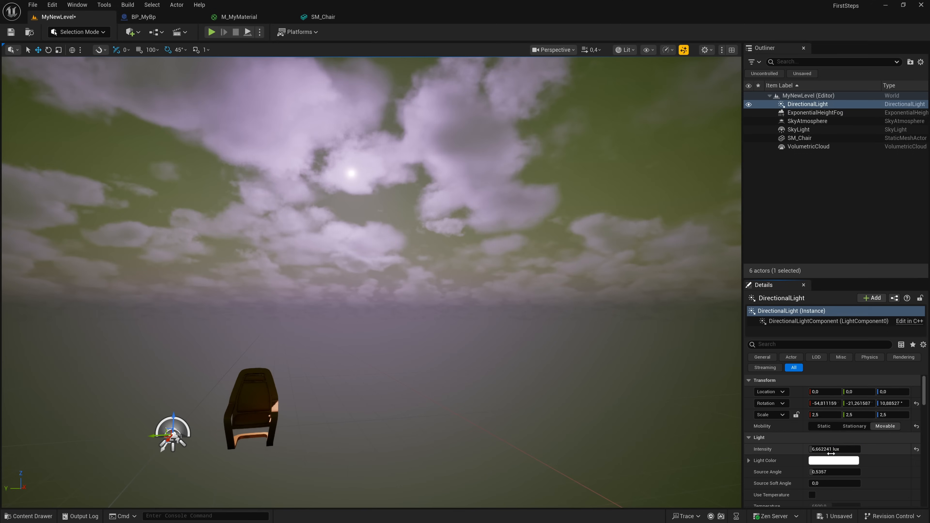
{"action": "left_click", "coordinate": [833, 460]}
{"action": "left_click_drag", "start_coordinate": [703, 346], "coordinate": [722, 315]}
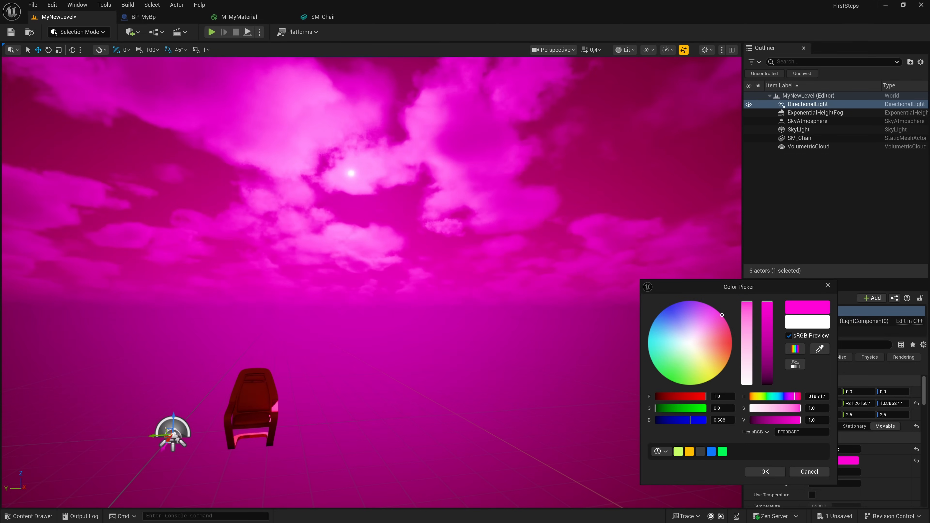
{"action": "left_click", "coordinate": [775, 470]}
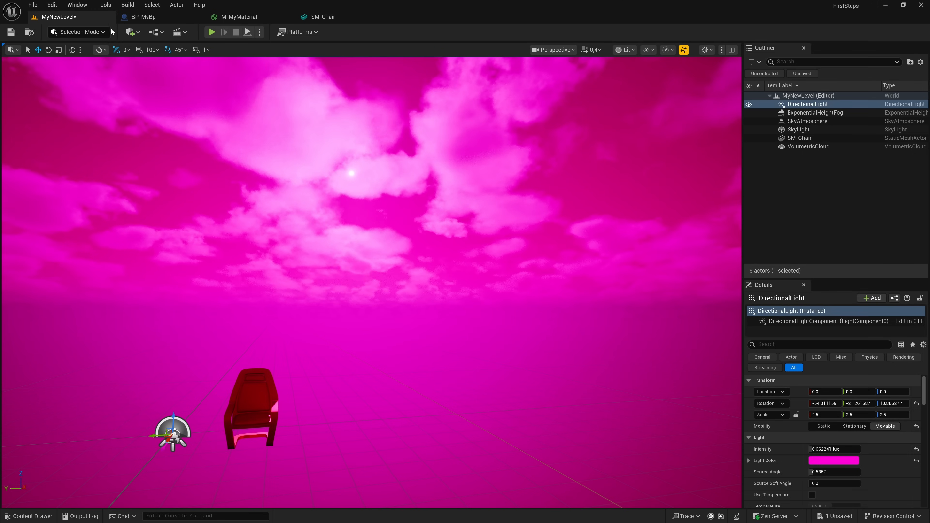
- Create a new level from the Open World template, saving MyNewLevel in the process
{"action": "left_click", "coordinate": [33, 4]}
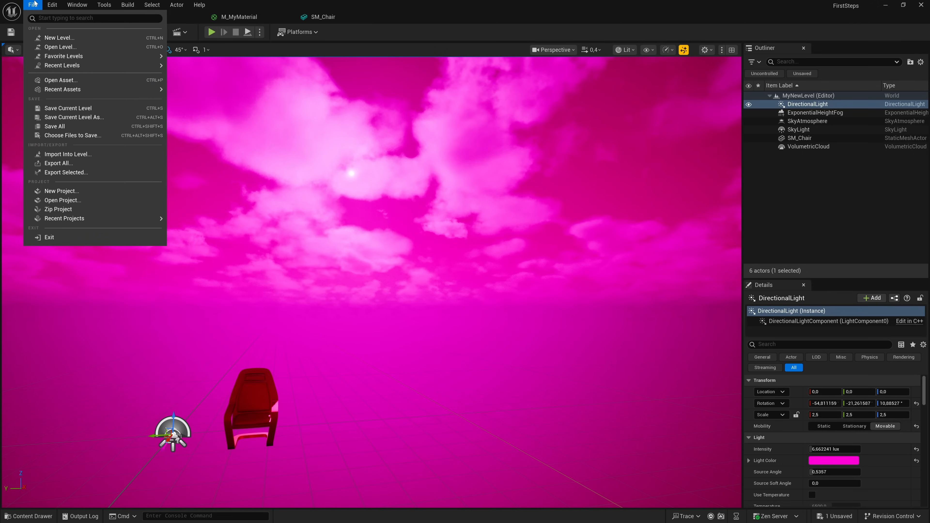
{"action": "left_click", "coordinate": [51, 37]}
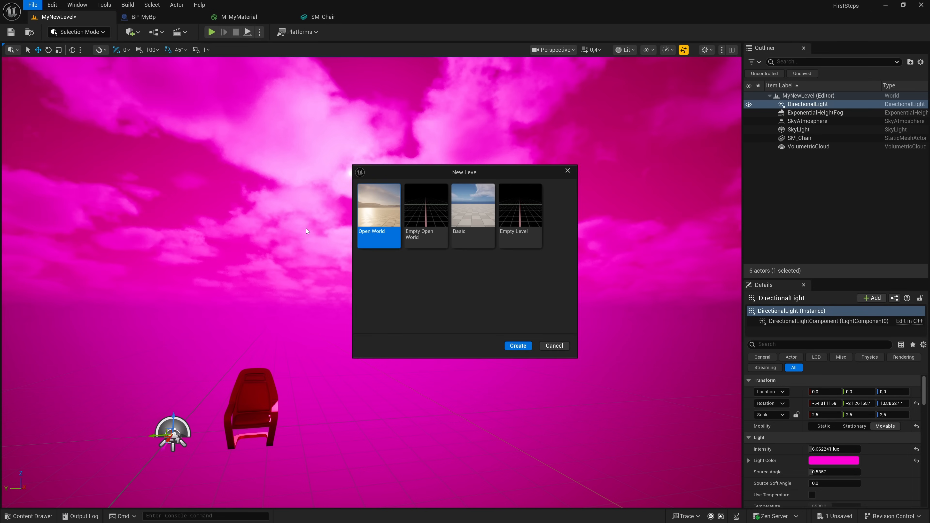
{"action": "left_click", "coordinate": [519, 238]}
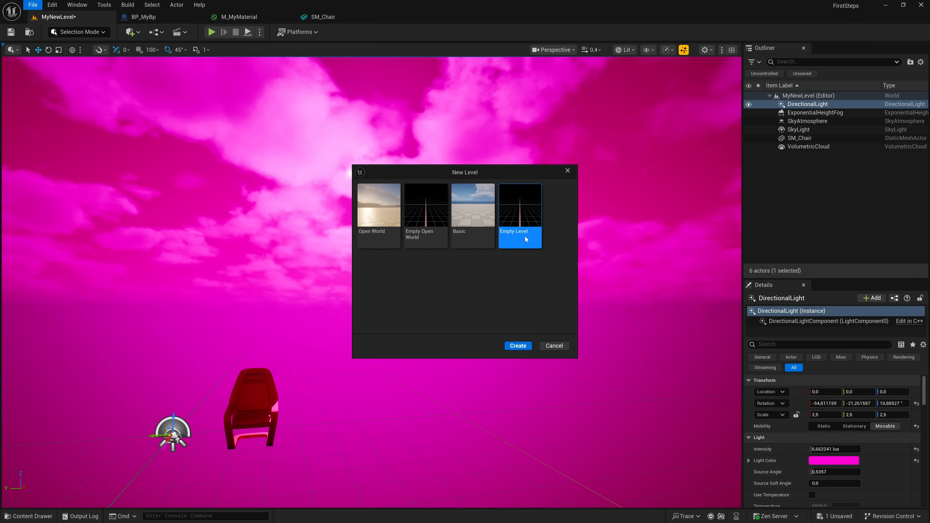
{"action": "left_click", "coordinate": [478, 234]}
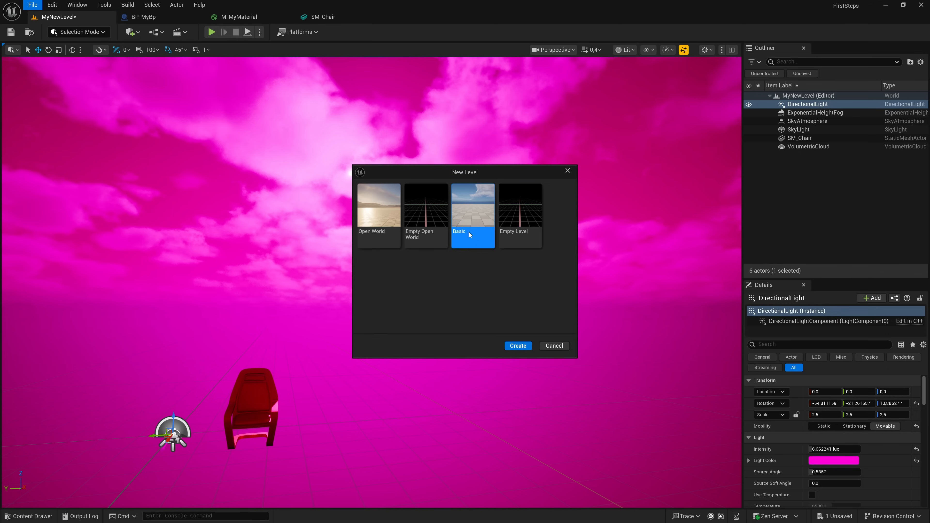
{"action": "left_click", "coordinate": [378, 231]}
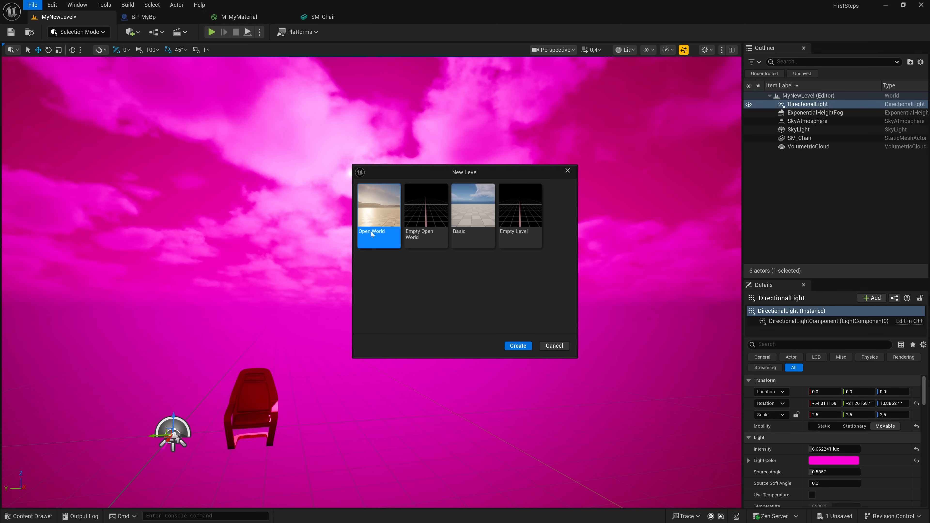
{"action": "left_click", "coordinate": [518, 346]}
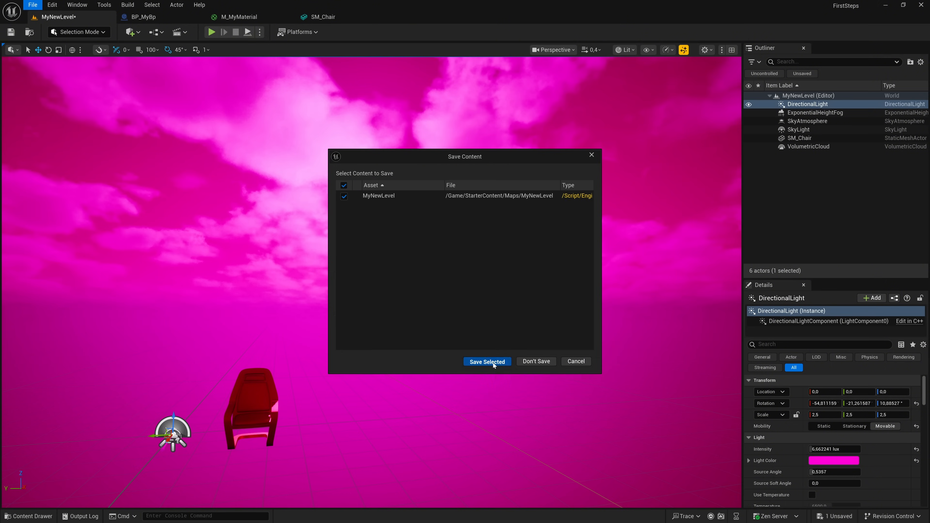
{"action": "left_click", "coordinate": [493, 362]}
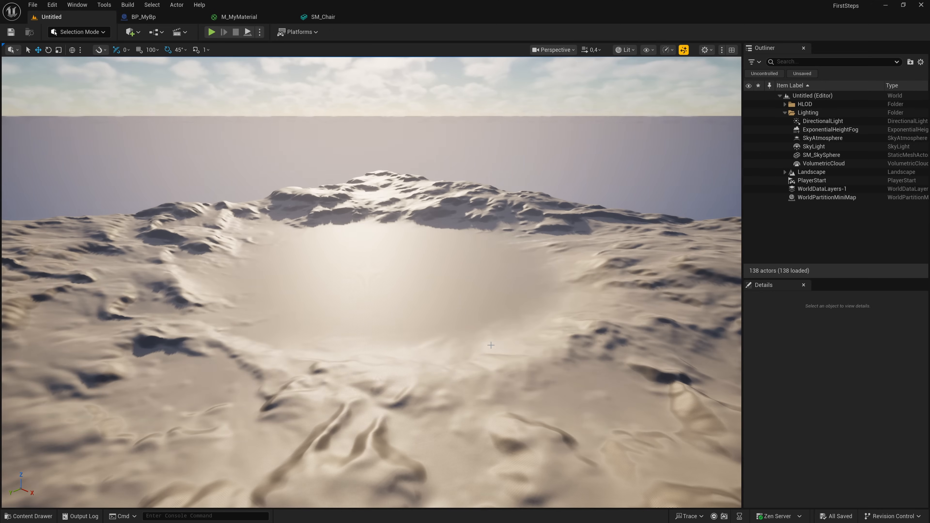
- Rotate the sun in the open-world level through sunset and daylight, leaving it low in the sky above the distant hills
{"action": "right_click_drag", "start_coordinate": [369, 249], "coordinate": [475, 327]}
{"action": "key", "text": "w"}
{"action": "scroll", "coordinate": [368, 257], "scroll_direction": "up", "scroll_amount": 7}
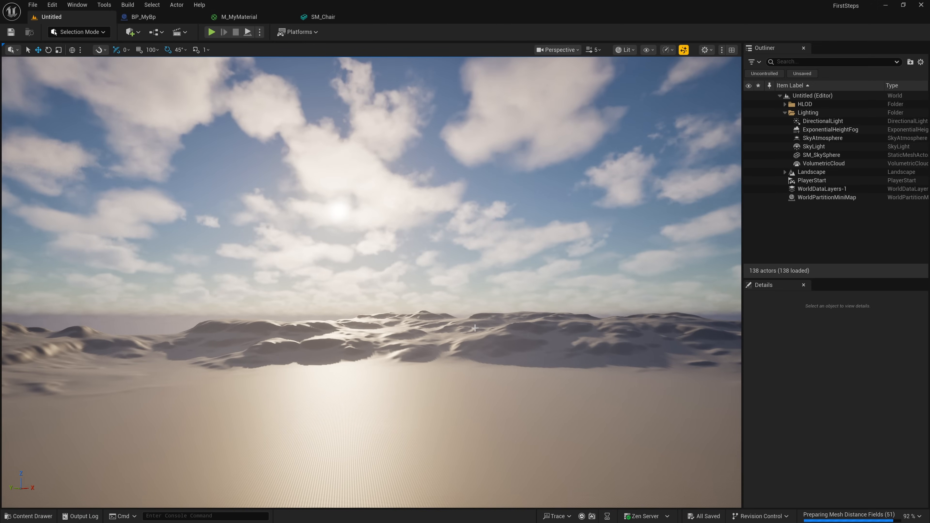
{"action": "key", "text": "ctrl+l"}
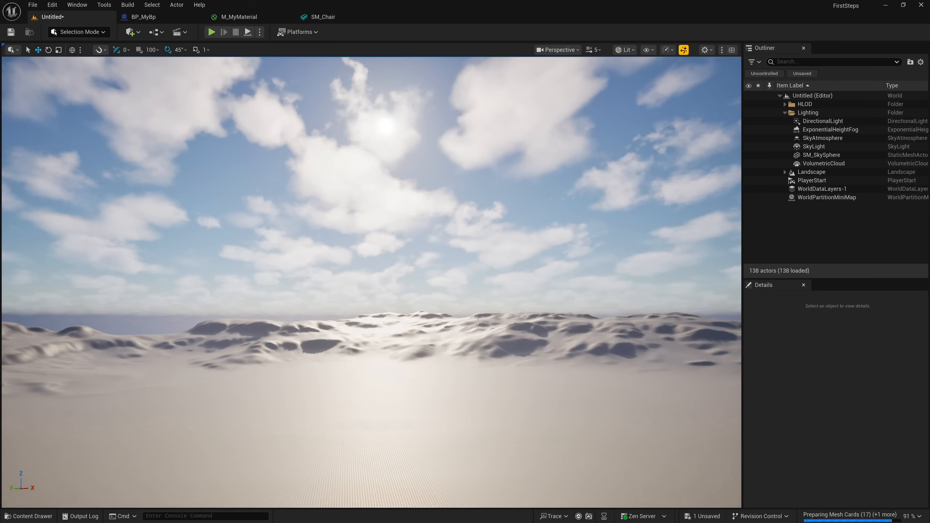
{"action": "key", "text": "ctrl+l"}
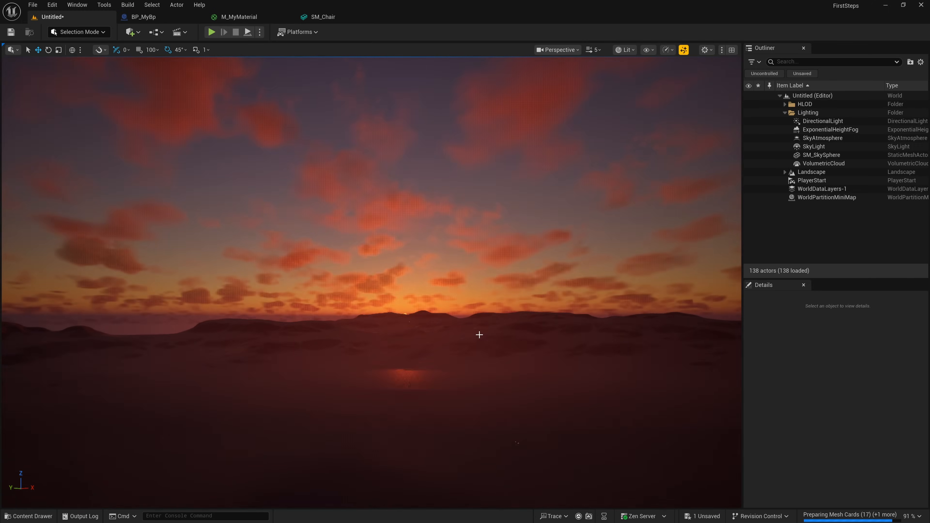
{"action": "key", "text": "ctrl+l"}
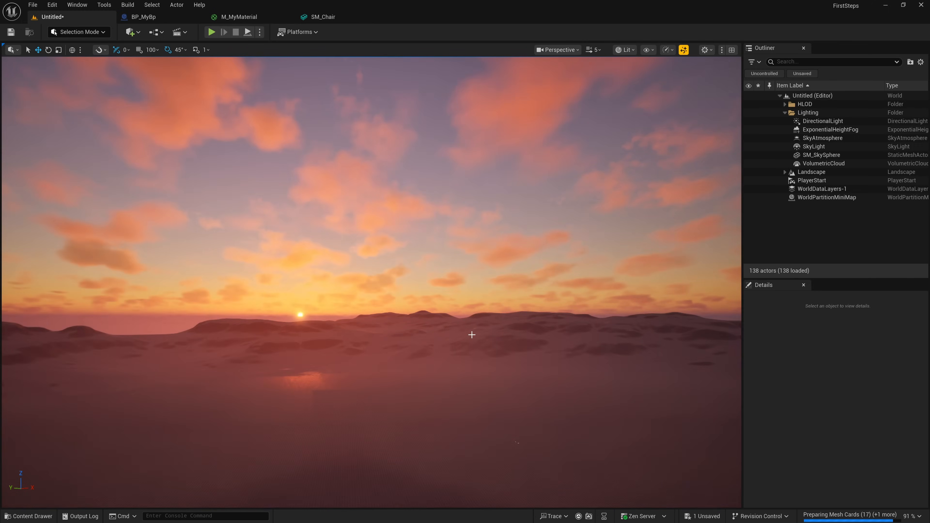
{"action": "key", "text": "ctrl+l"}
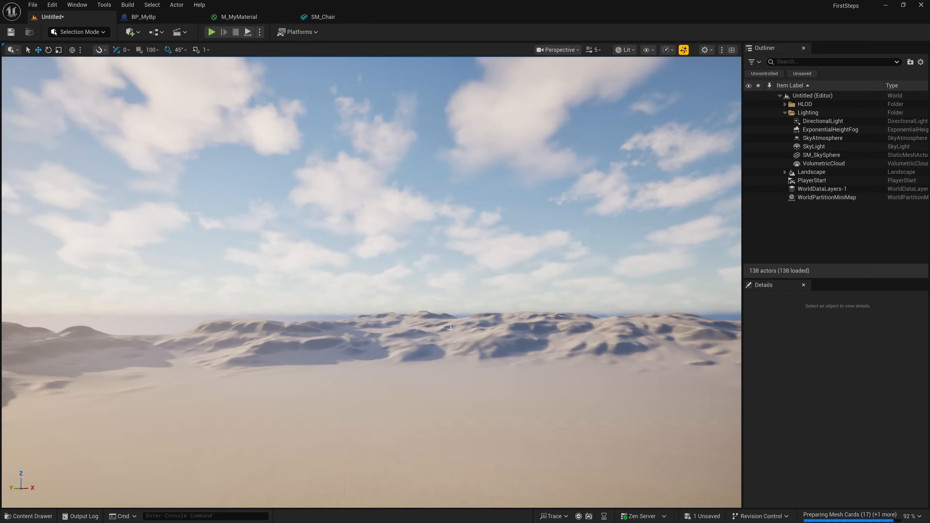
{"action": "key", "text": "ctrl+l"}
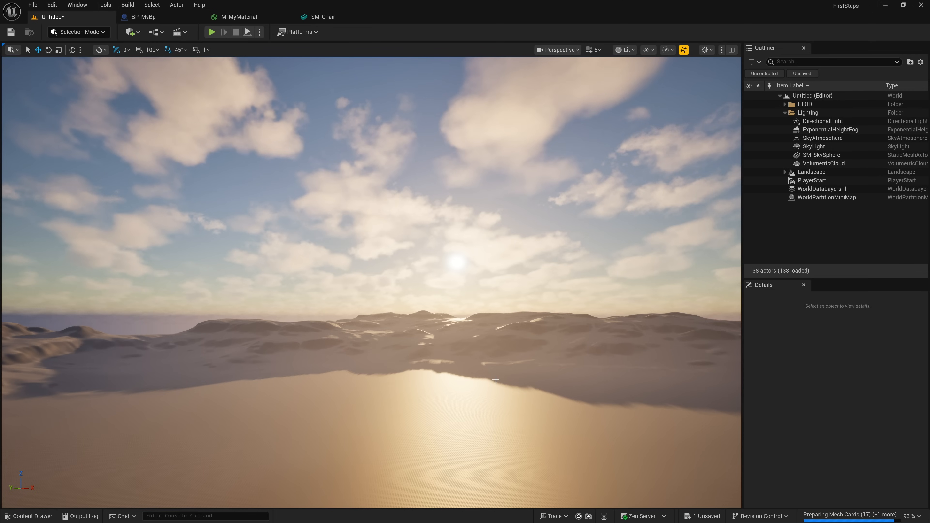
- Examine how the open-world landscape is divided into streaming proxy tiles by selecting several of them across the flat ground
{"action": "left_click", "coordinate": [495, 388]}
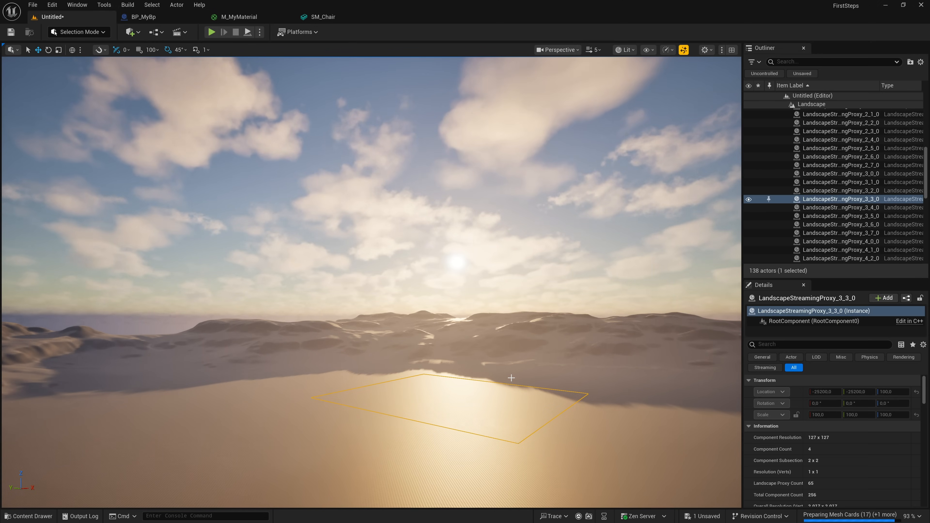
{"action": "mouse_move", "coordinate": [477, 413]}
{"action": "right_mouse_down"}
{"action": "mouse_move", "coordinate": [478, 469]}
{"action": "mouse_move", "coordinate": [477, 413]}
{"action": "right_mouse_up"}
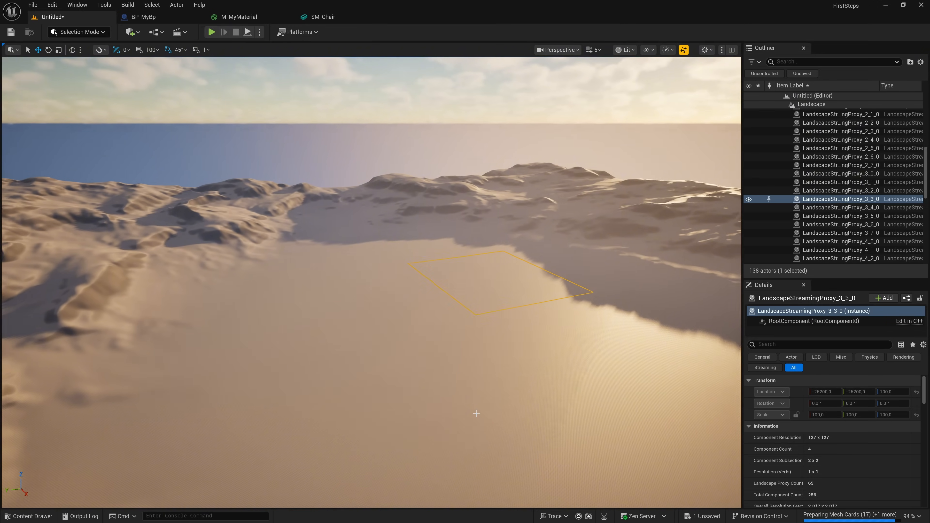
{"action": "left_click", "coordinate": [371, 305]}
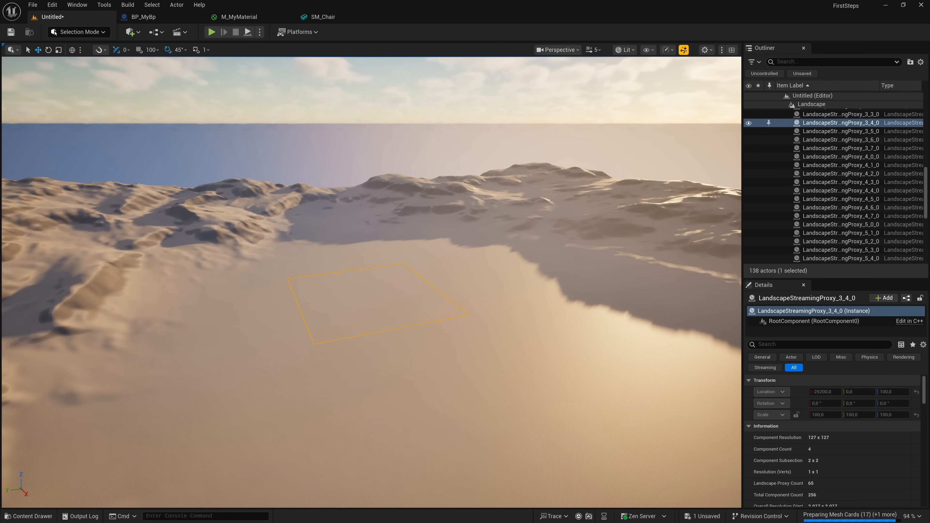
{"action": "left_click", "coordinate": [565, 227]}
{"action": "left_click", "coordinate": [586, 212]}
{"action": "left_click", "coordinate": [641, 279]}
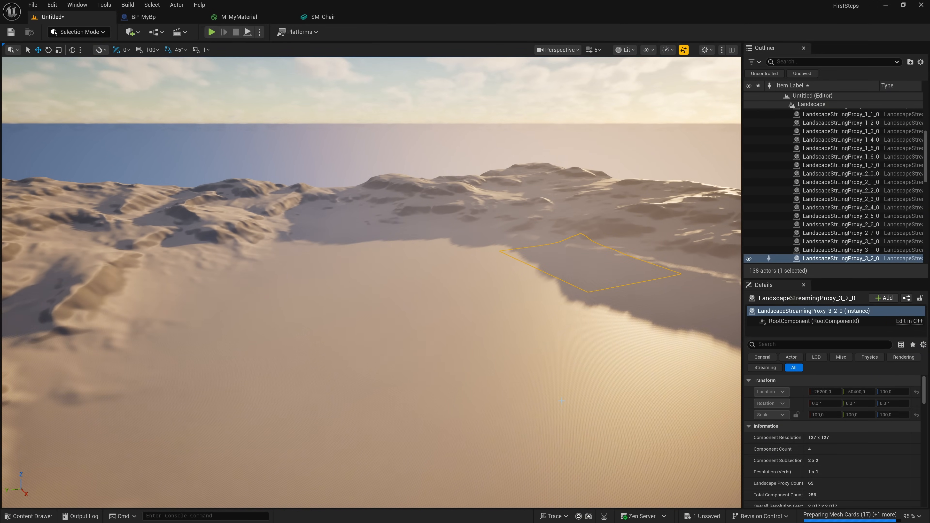
{"action": "left_click", "coordinate": [484, 343]}
- Save the open-world level as NewMap in the StarterContent/Maps folder
{"action": "left_click", "coordinate": [37, 5]}
{"action": "left_click", "coordinate": [36, 5]}
{"action": "left_click", "coordinate": [36, 5]}
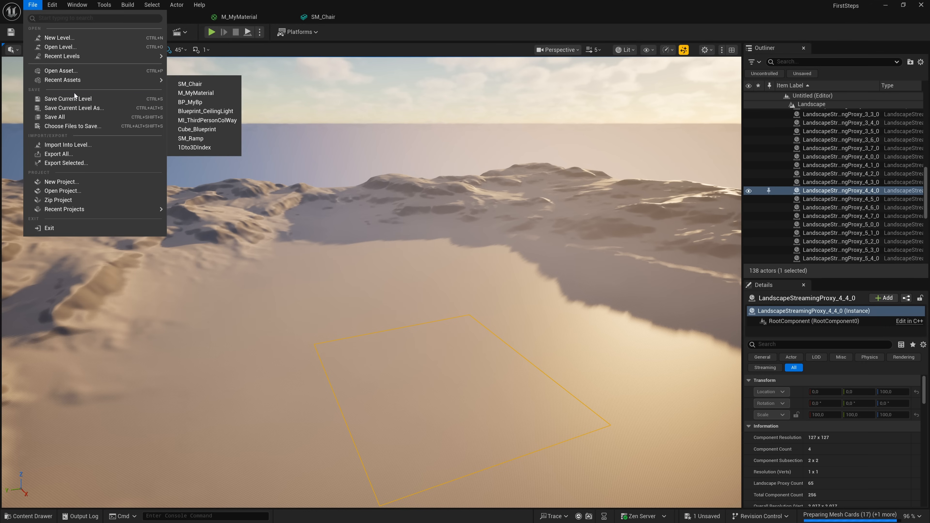
{"action": "left_click", "coordinate": [77, 108]}
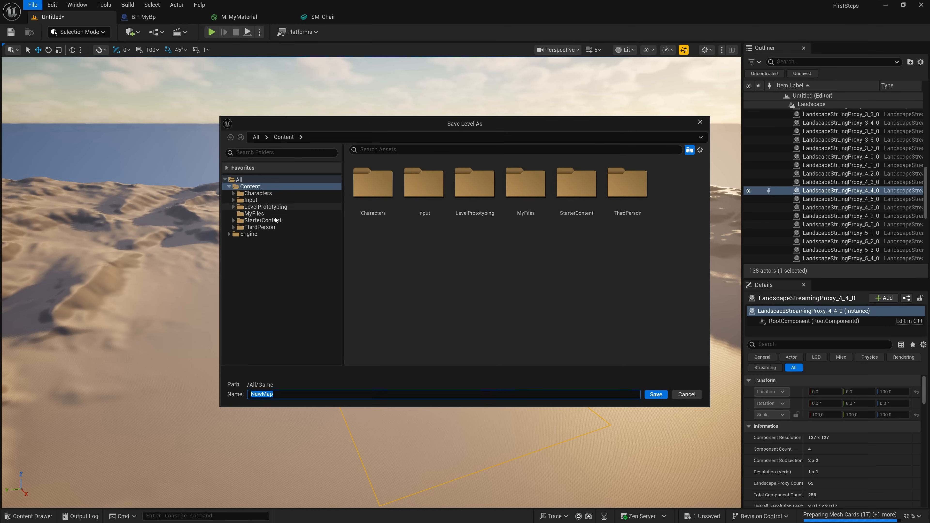
{"action": "double_click", "coordinate": [578, 199]}
{"action": "double_click", "coordinate": [573, 201]}
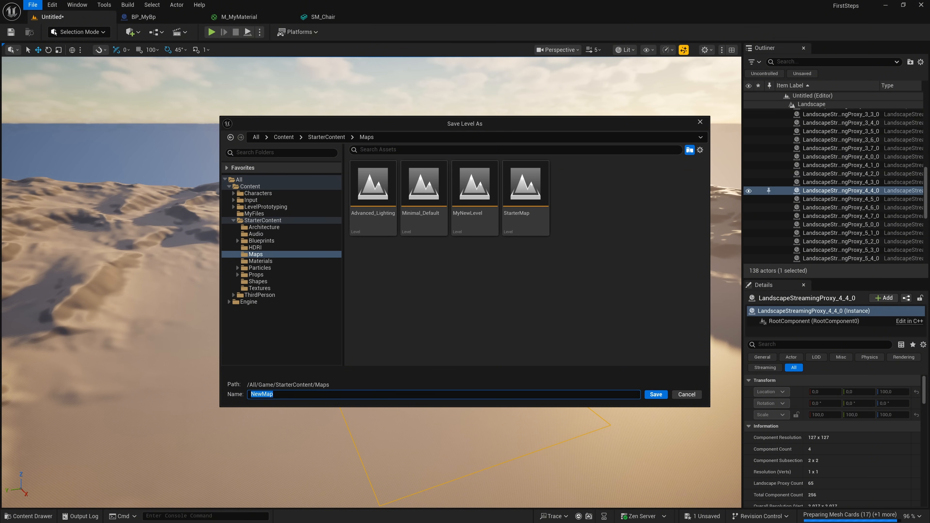
{"action": "left_click", "coordinate": [646, 395]}
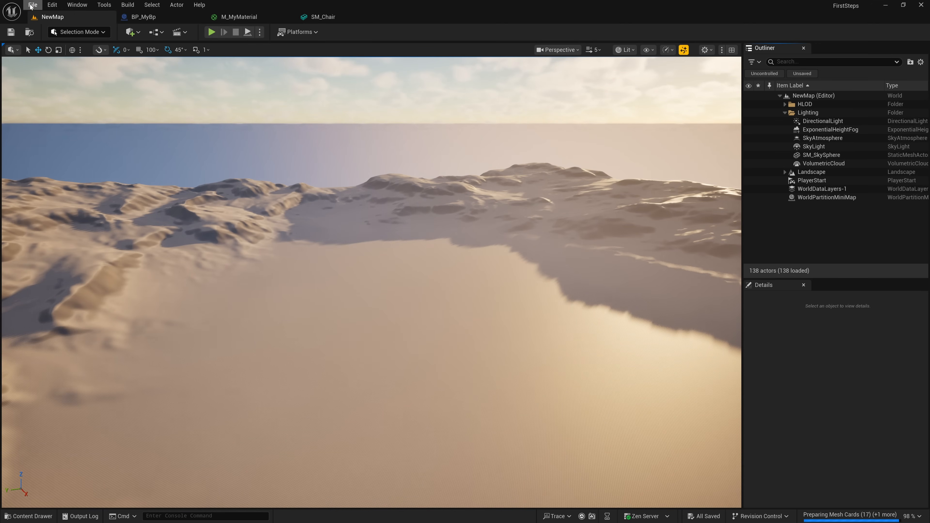
- Open the recent level Lvl_ThirdPerson and face the green-lit ceiling lamps by the wall
{"action": "left_click", "coordinate": [32, 4]}
{"action": "mouse_move", "coordinate": [161, 66]}
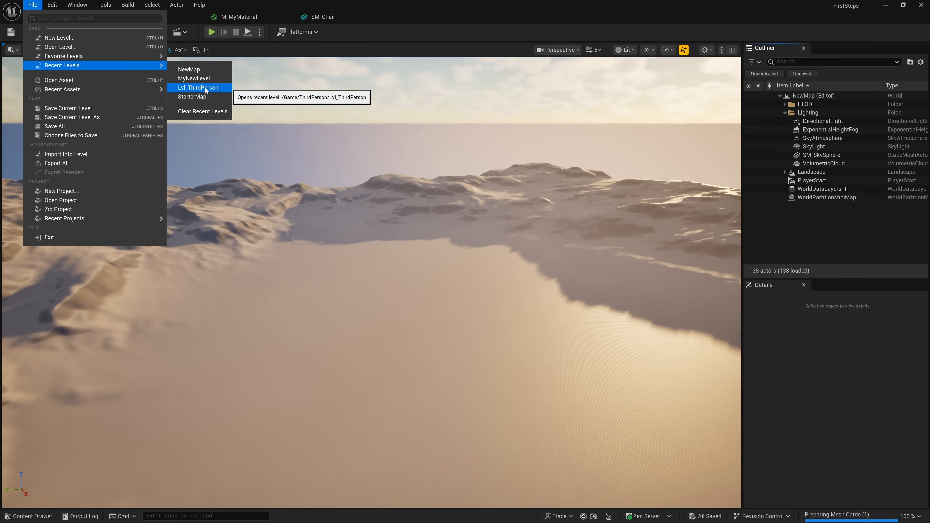
{"action": "left_click", "coordinate": [198, 88]}
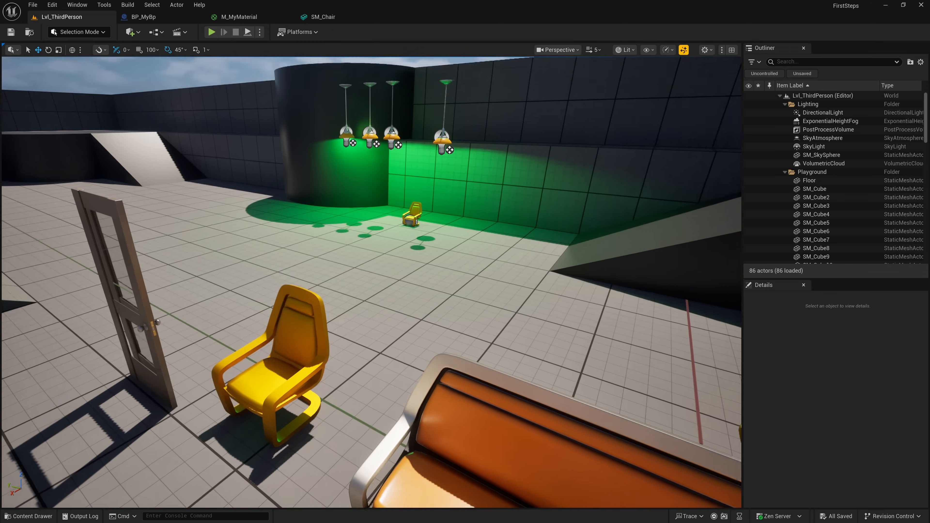
{"action": "right_click_drag", "start_coordinate": [428, 245], "coordinate": [428, 245]}
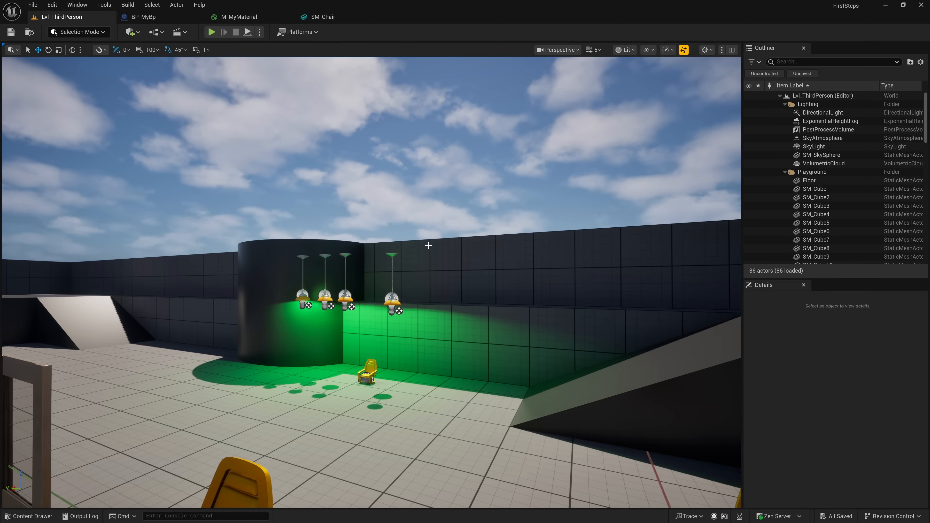
- Rotate the sun in Lvl_ThirdPerson through night, sunset and daylight, leaving it in a daylight position
{"action": "key", "text": "ctrl+l"}
{"action": "key", "text": "ctrl+l"}
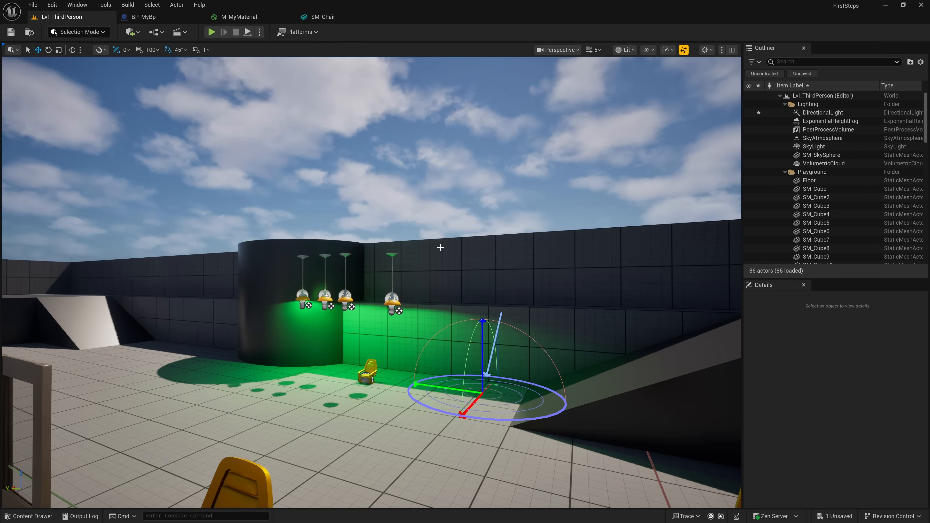
{"action": "key", "text": "ctrl+l"}
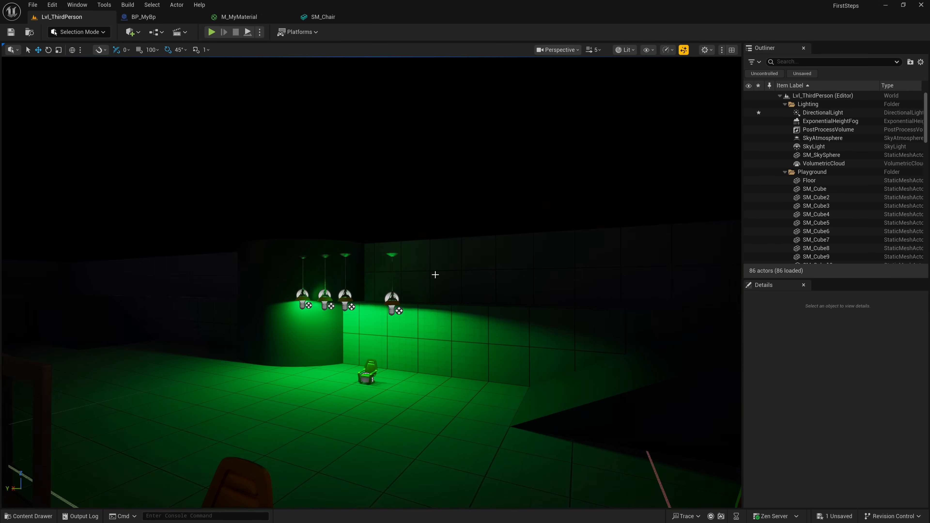
{"action": "key", "text": "ctrl+l"}
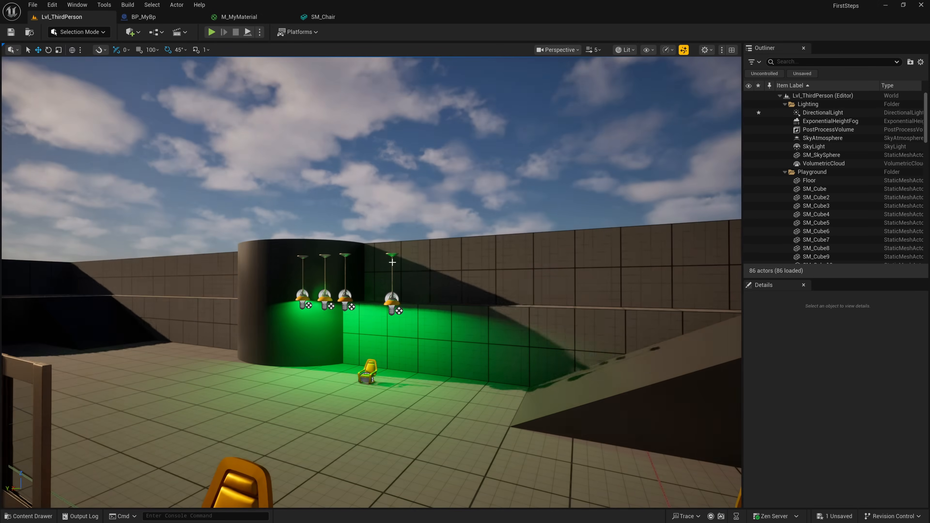
{"action": "key", "text": "ctrl+l"}
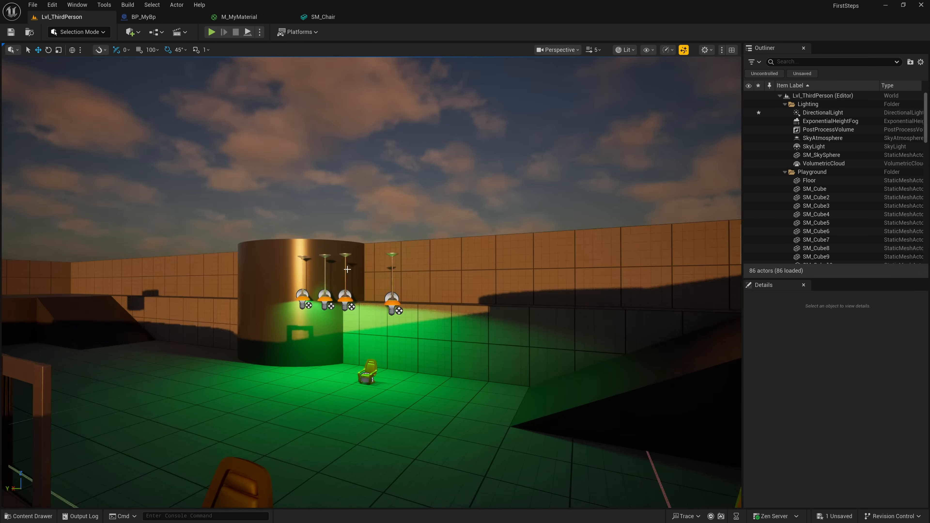
{"action": "key", "text": "ctrl+l"}
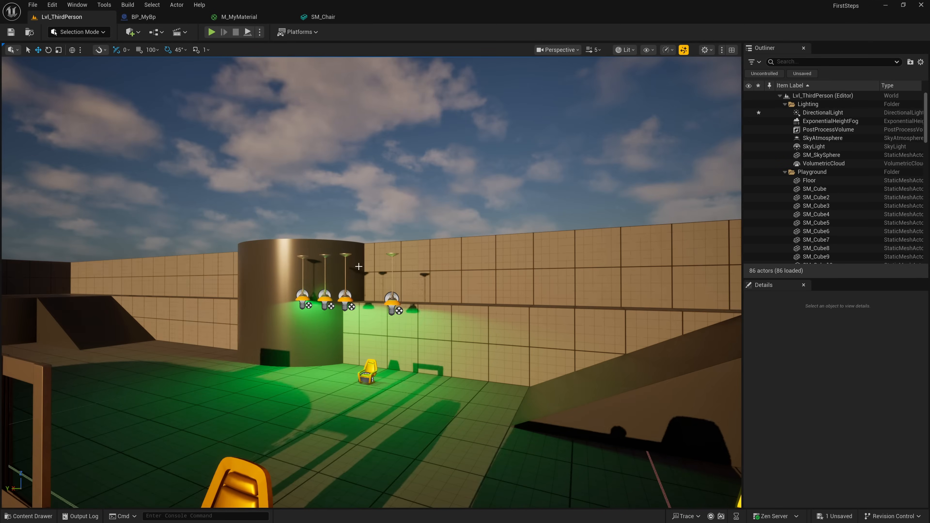
{"action": "key", "text": "ctrl+l"}
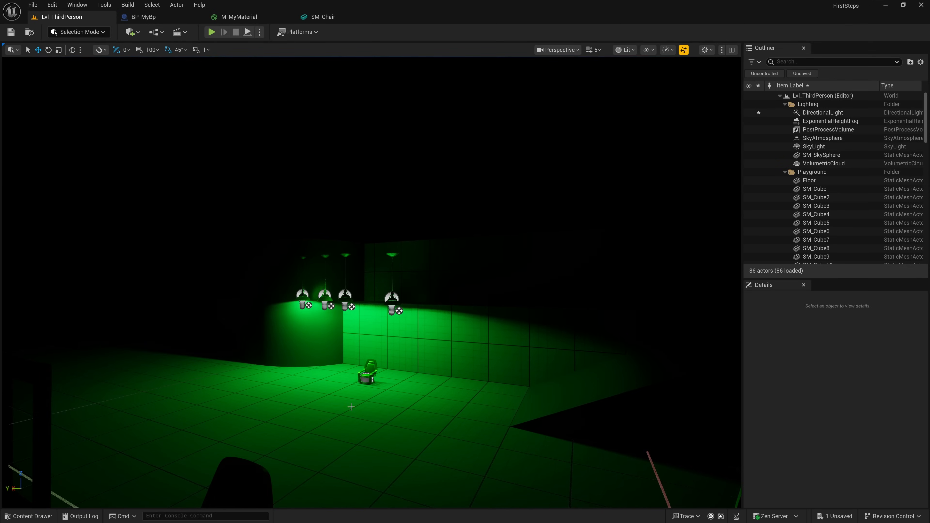
{"action": "key", "text": "ctrl+l"}
{"action": "key", "text": "ctrl+l"}
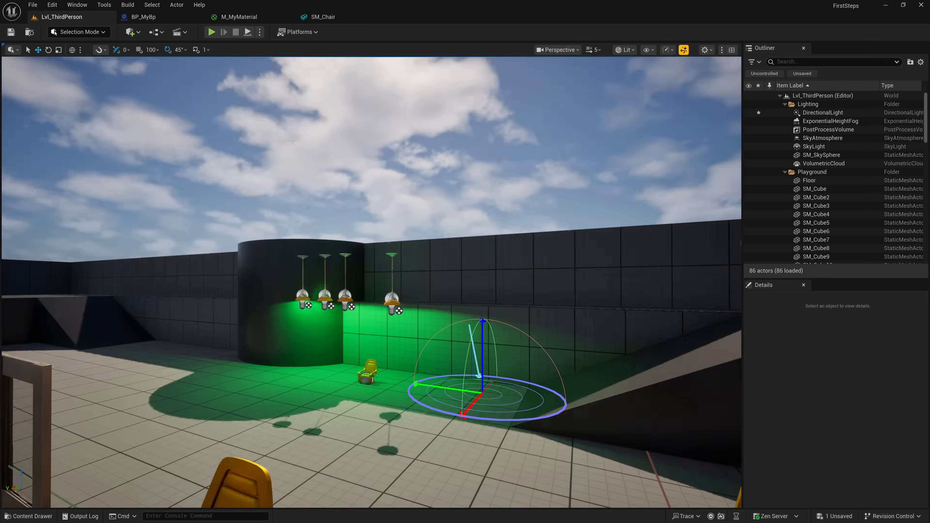
{"action": "key", "text": "ctrl+l"}
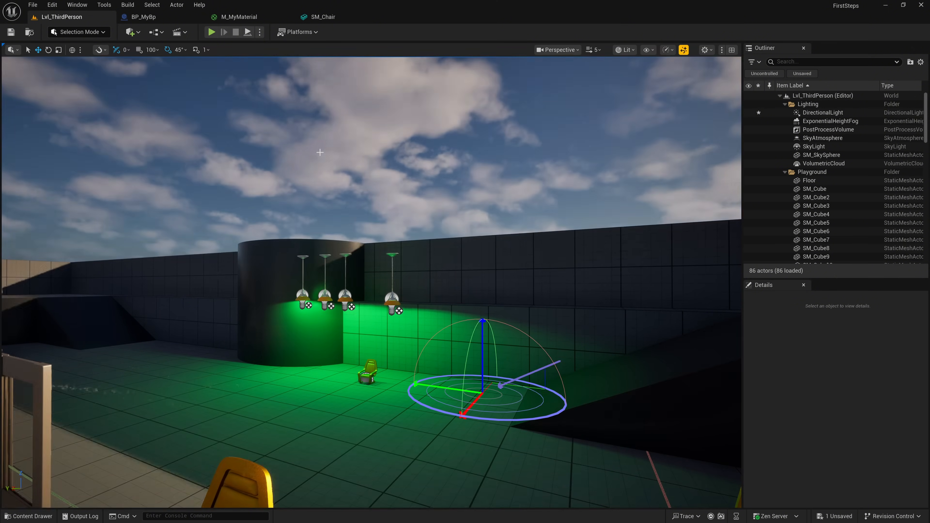
{"action": "key", "text": "ctrl+l"}
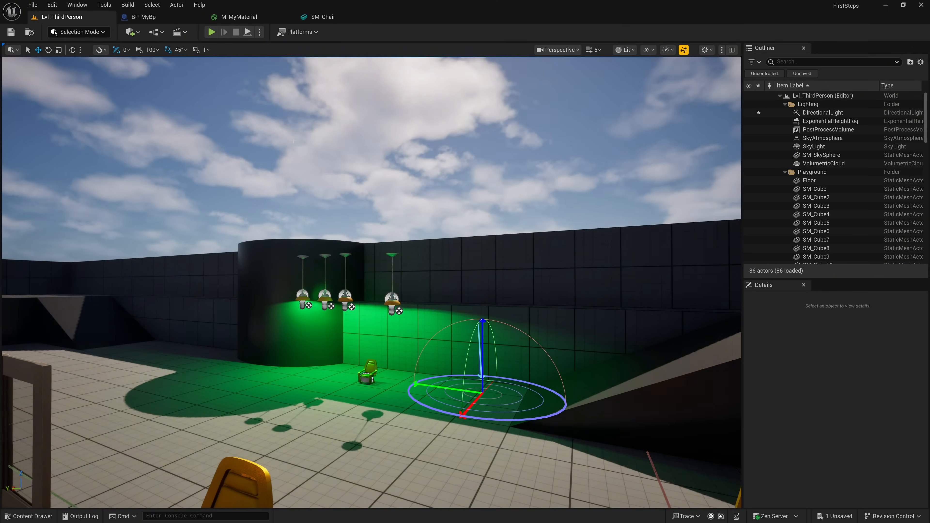
{"action": "key", "text": "ctrl+l"}
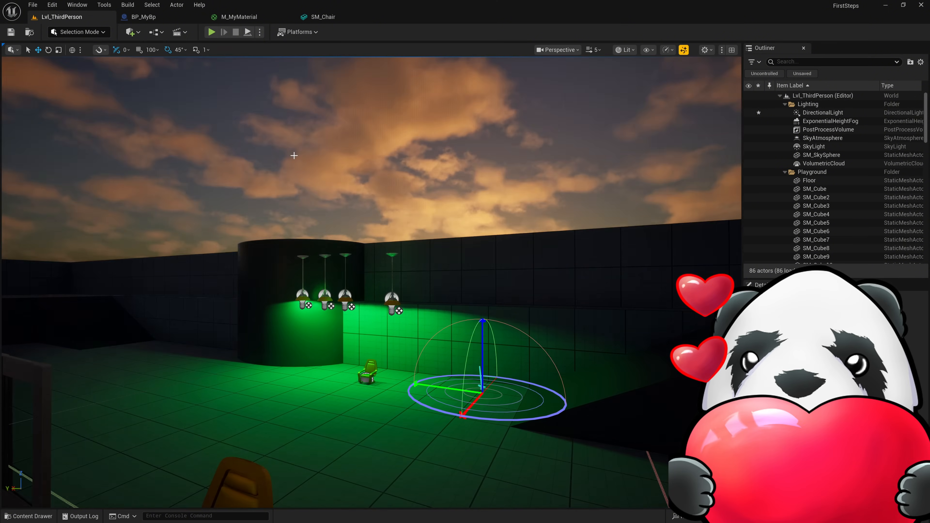
{"action": "key", "text": "ctrl+l"}
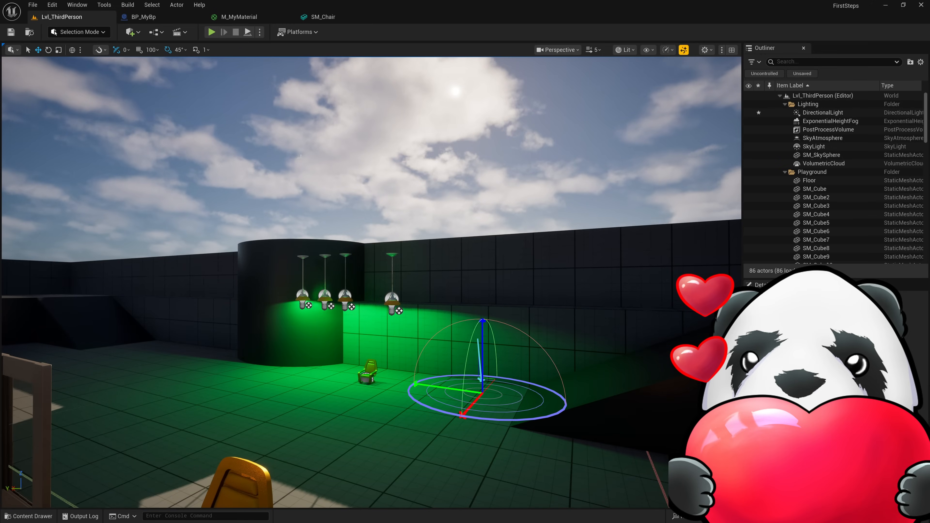
{"action": "key", "text": "ctrl+l"}
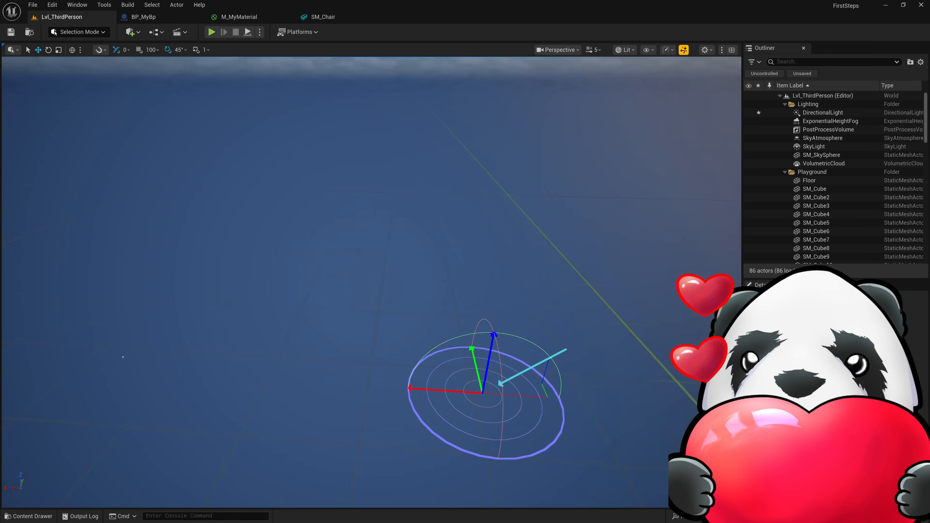
{"action": "key", "text": "ctrl+l"}
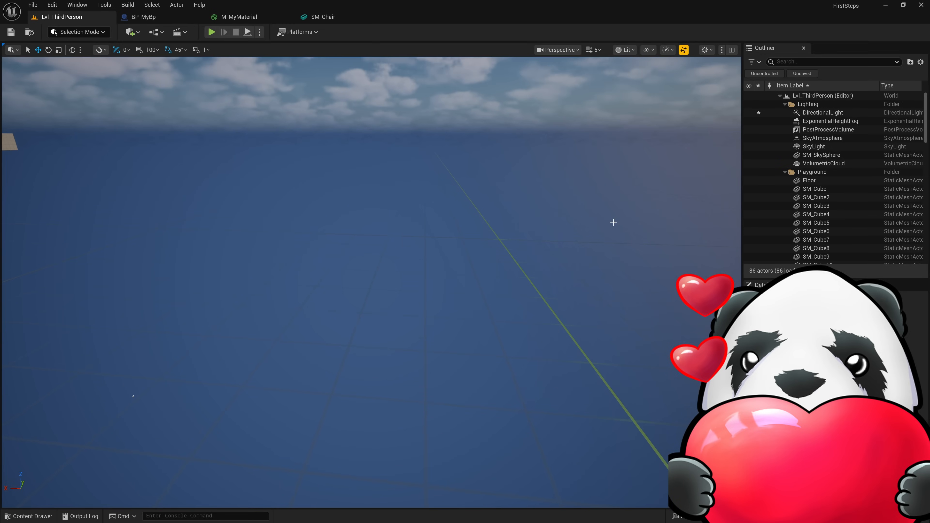
- Focus on SM_Cube, bring the view back over the furniture and green-lit lamps, and save the level
{"action": "double_click", "coordinate": [814, 189]}
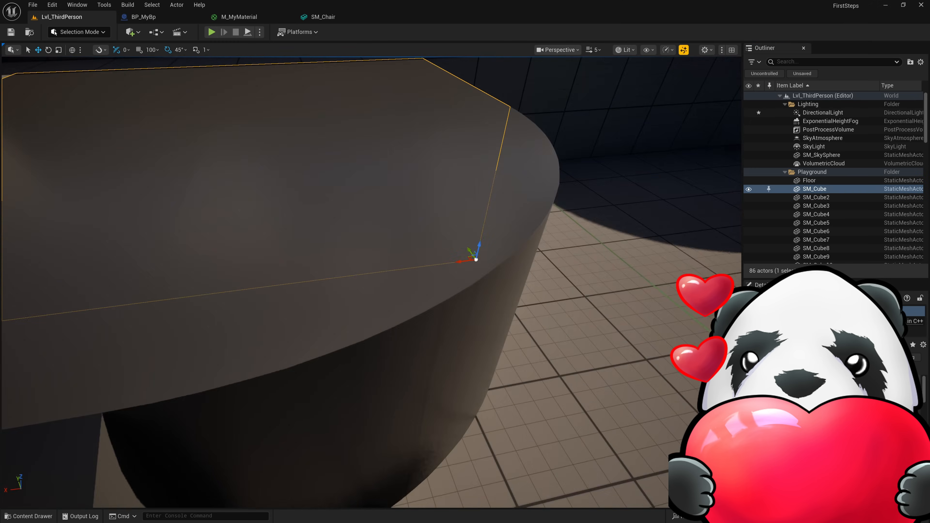
{"action": "right_click_drag", "start_coordinate": [372, 283], "coordinate": [483, 277]}
{"action": "key", "text": "w"}
{"action": "scroll", "coordinate": [520, 227], "scroll_direction": "down", "scroll_amount": 4}
{"action": "key", "text": "w"}
{"action": "key", "text": "d"}
{"action": "scroll", "coordinate": [601, 293], "scroll_direction": "down", "scroll_amount": 2}
{"action": "key", "text": "w"}
{"action": "key", "text": "s"}
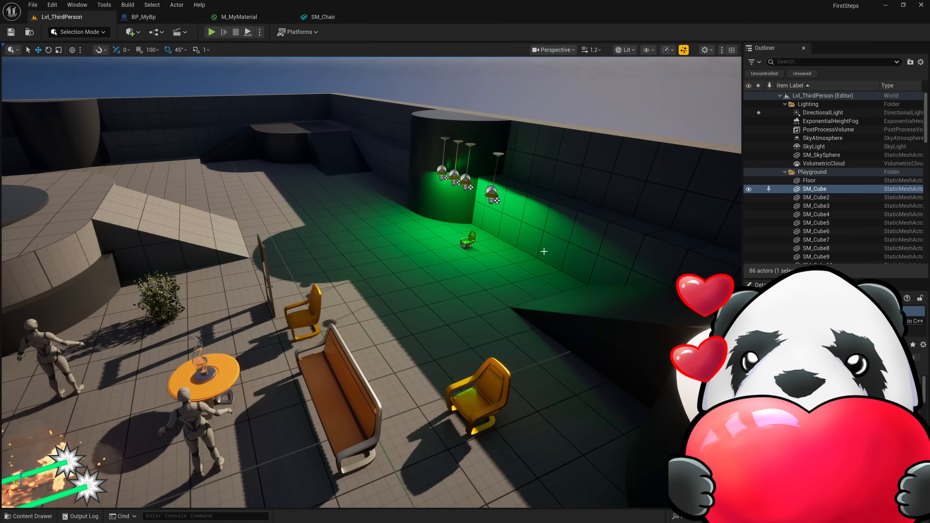
{"action": "left_click", "coordinate": [11, 33]}
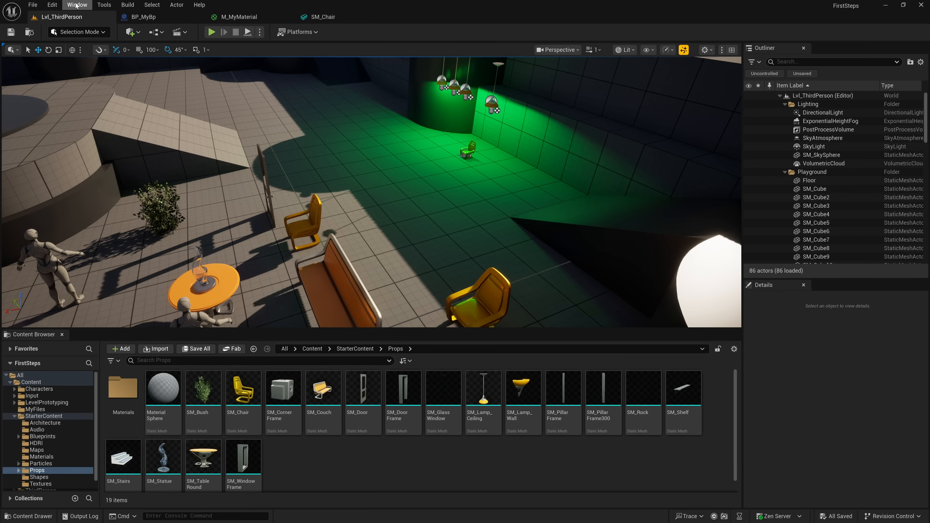
- Open Quixel Bridge, dismiss its plugin update notice, and enlarge and reposition its window over the editor
{"action": "left_click", "coordinate": [76, 4]}
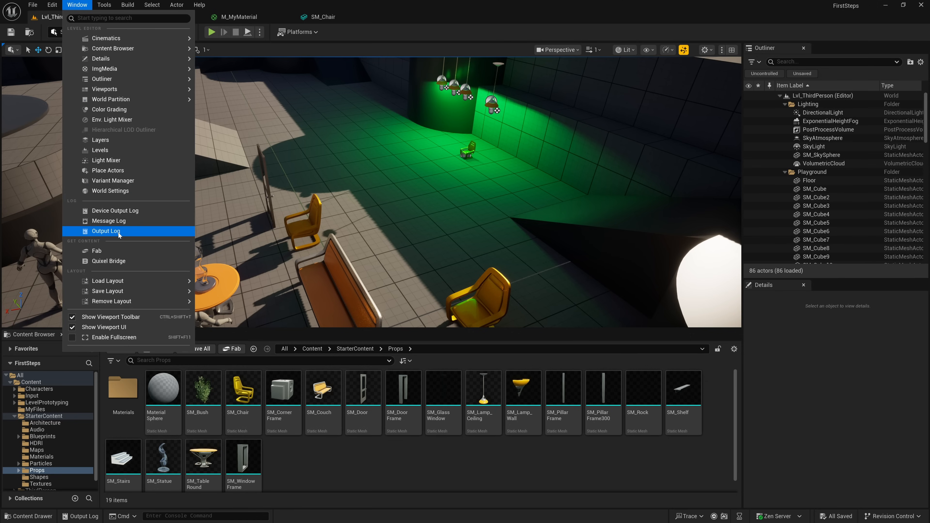
{"action": "left_click", "coordinate": [122, 261]}
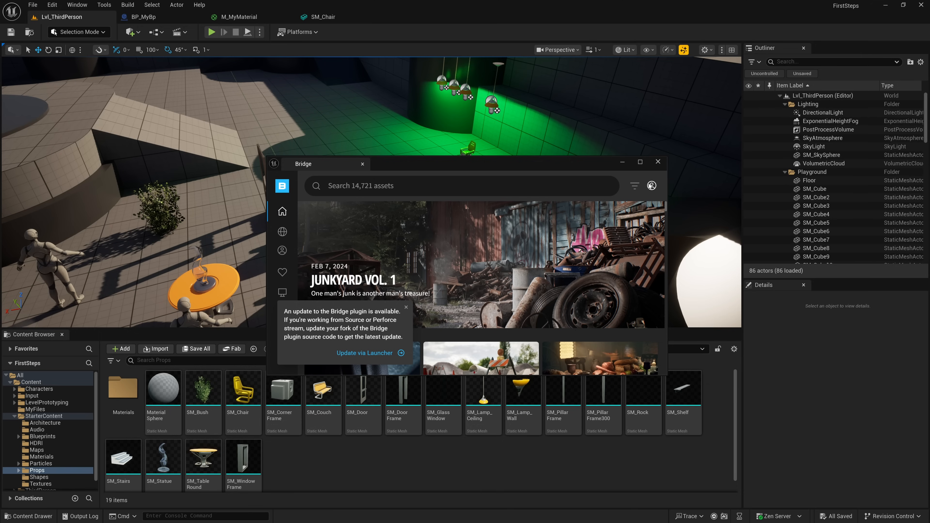
{"action": "left_click", "coordinate": [405, 308]}
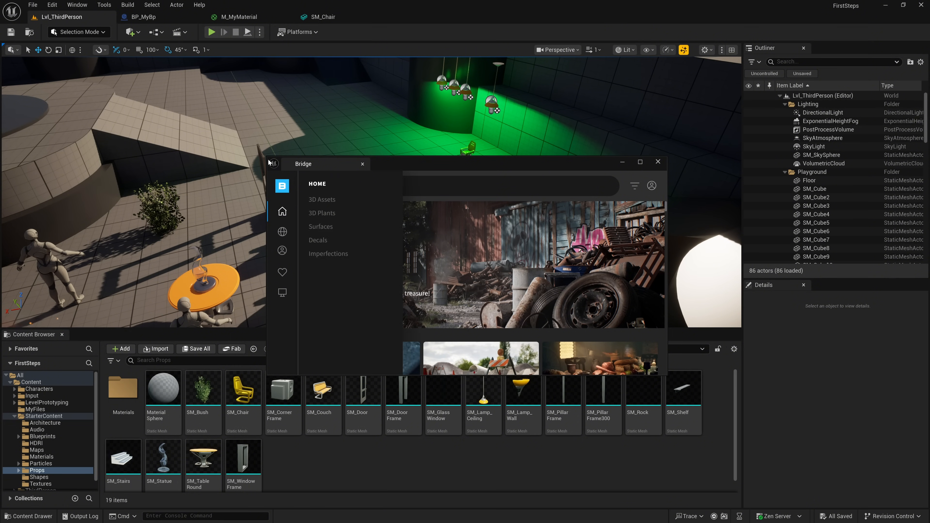
{"action": "left_click_drag", "start_coordinate": [268, 158], "coordinate": [99, 50]}
{"action": "left_click_drag", "start_coordinate": [218, 62], "coordinate": [405, 123]}
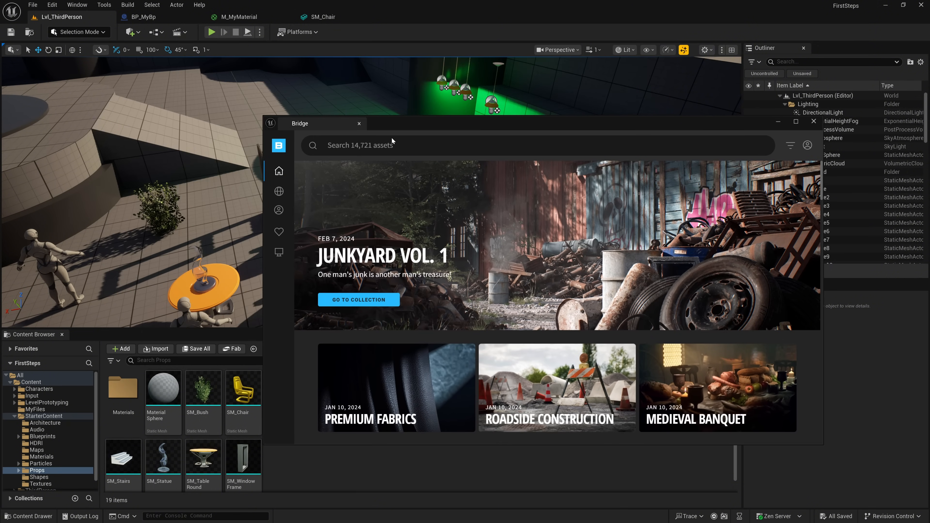
- Search the Bridge 3D Assets for "boat" and open the details of the Wooden Boat asset
{"action": "mouse_move", "coordinate": [288, 185]}
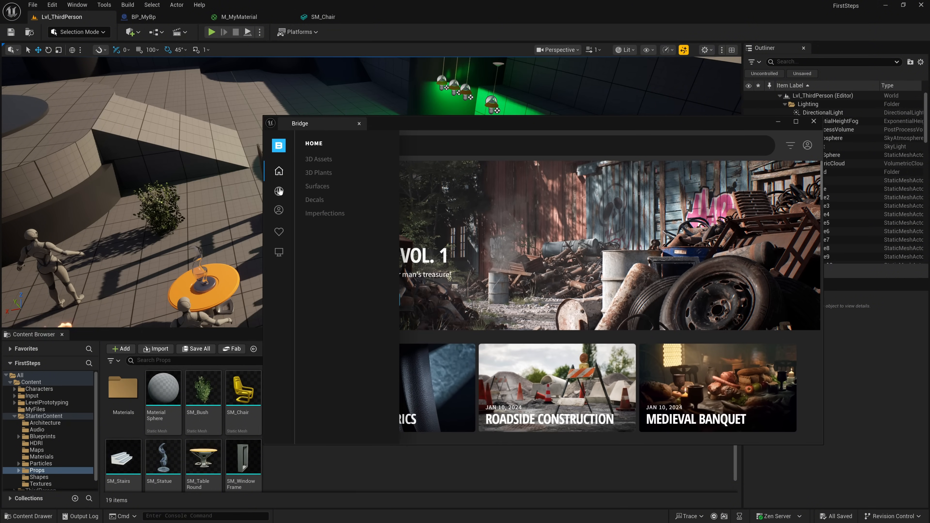
{"action": "left_click", "coordinate": [324, 159]}
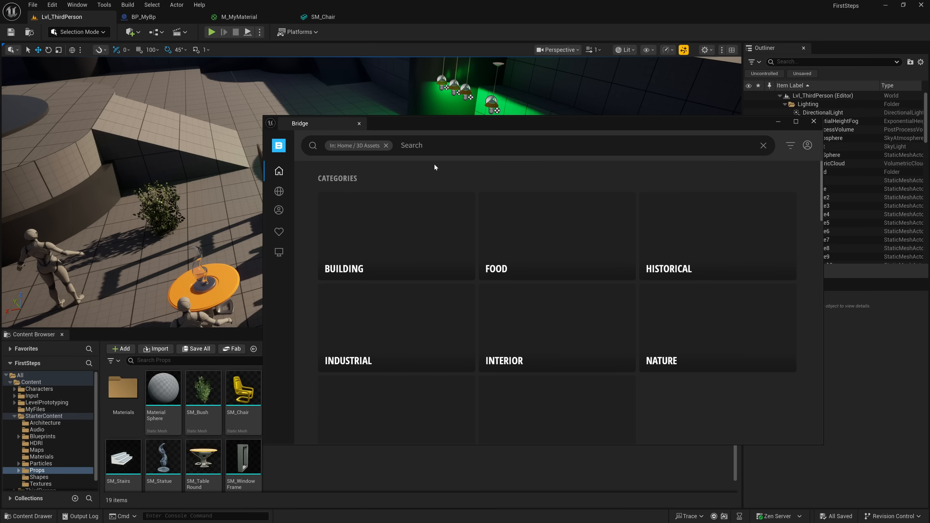
{"action": "left_click", "coordinate": [443, 146]}
{"action": "type", "text": "boat"}
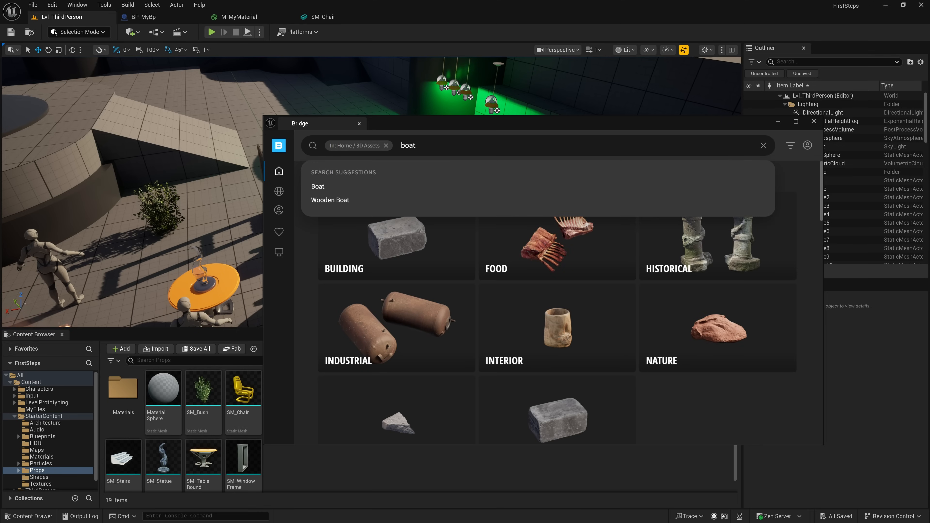
{"action": "key", "text": "Return"}
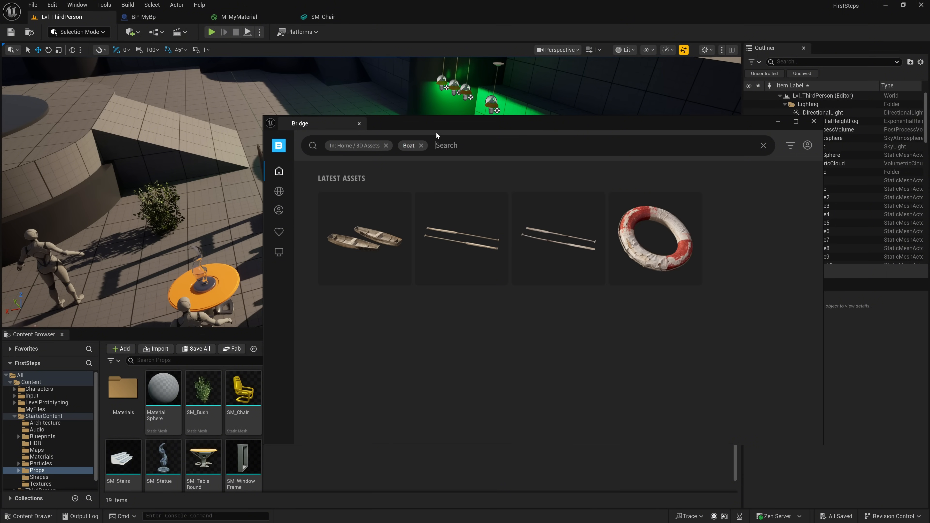
{"action": "left_click_drag", "start_coordinate": [435, 125], "coordinate": [468, 124]}
{"action": "left_click", "coordinate": [402, 210]}
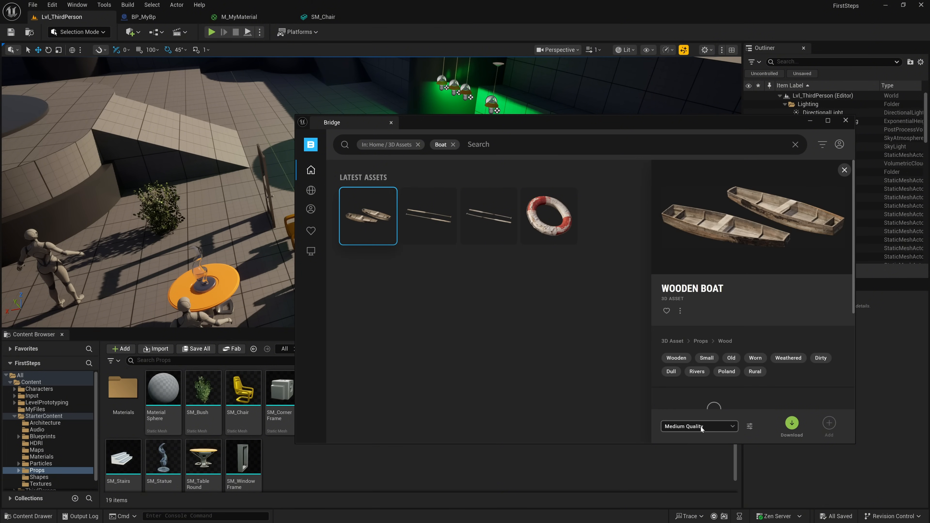
- Place the Wooden Boat asset from Bridge on the level floor near the green-lit lamps
{"action": "left_click", "coordinate": [792, 423]}
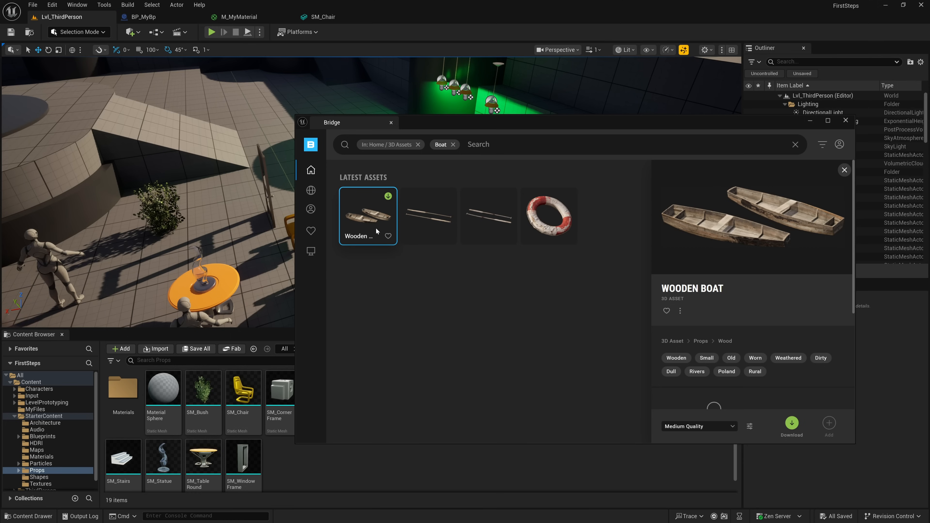
{"action": "left_click_drag", "start_coordinate": [362, 219], "coordinate": [272, 116]}
{"action": "key", "text": "w"}
{"action": "right_click_drag", "start_coordinate": [270, 127], "coordinate": [281, 164]}
{"action": "key", "text": "w"}
{"action": "key", "text": "d"}
{"action": "key", "text": "s"}
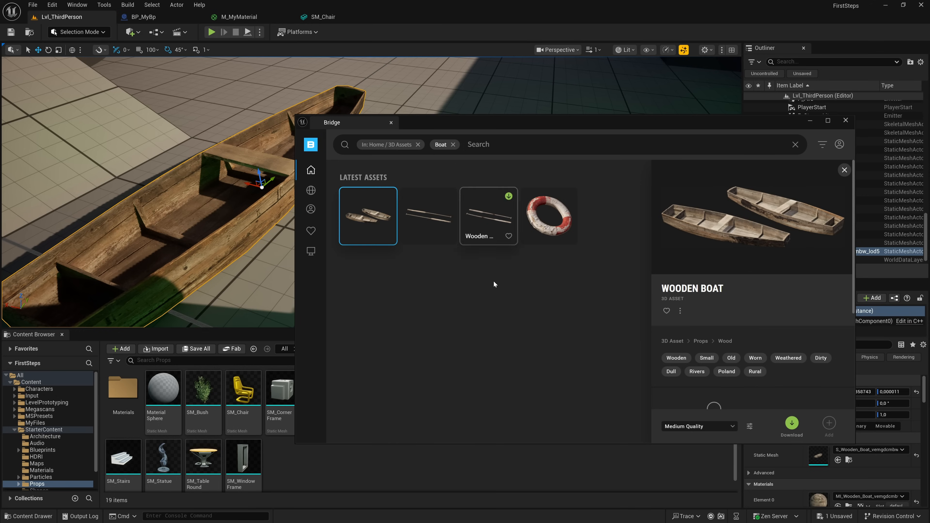
- Place the Lifebuoy asset from Bridge inside the wooden boat and close the Bridge window
{"action": "left_click_drag", "start_coordinate": [548, 218], "coordinate": [238, 152]}
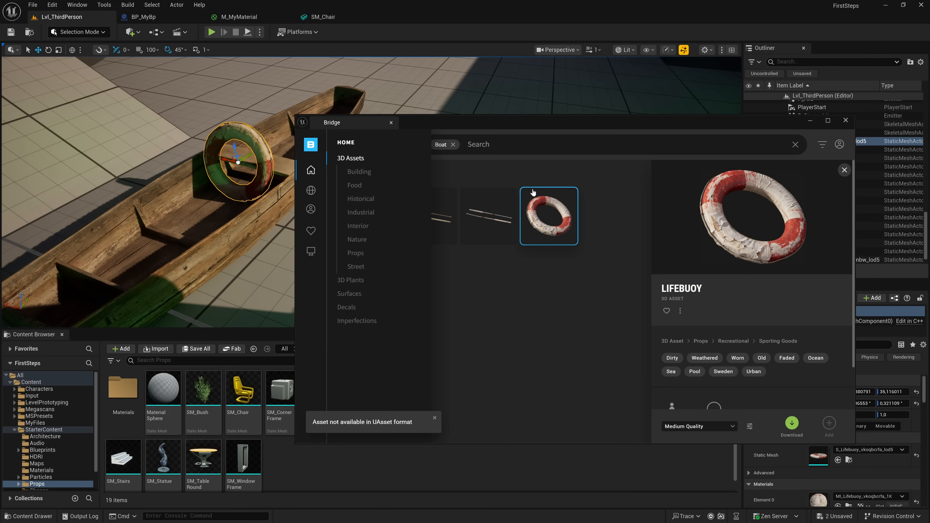
{"action": "left_click", "coordinate": [846, 120]}
{"action": "key", "text": "s"}
{"action": "right_click_drag", "start_coordinate": [225, 212], "coordinate": [201, 214]}
{"action": "key", "text": "w"}
{"action": "scroll", "coordinate": [225, 212], "scroll_direction": "down", "scroll_amount": 1}
{"action": "key", "text": "s"}
{"action": "key", "text": "w"}
{"action": "left_click", "coordinate": [417, 250]}
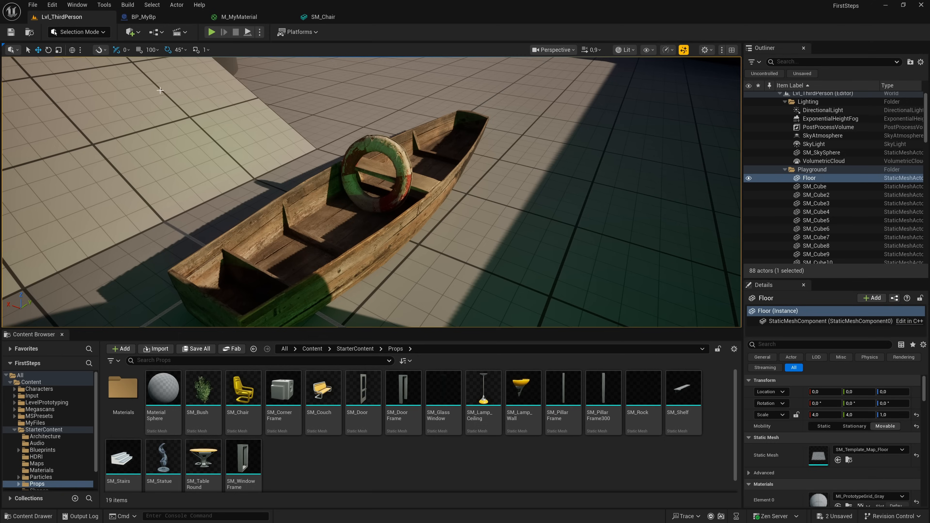
- Open the Fab marketplace and filter its products to free 3D assets
{"action": "left_click", "coordinate": [138, 33]}
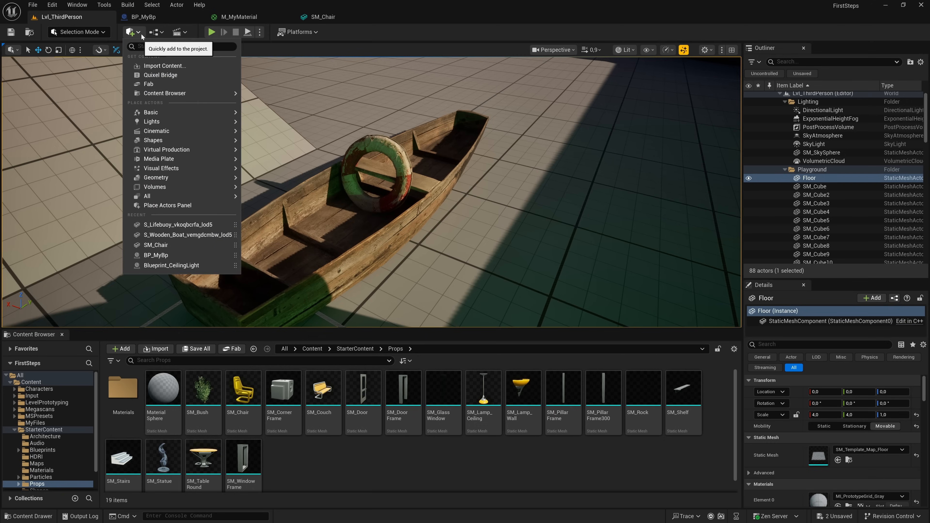
{"action": "left_click", "coordinate": [154, 84]}
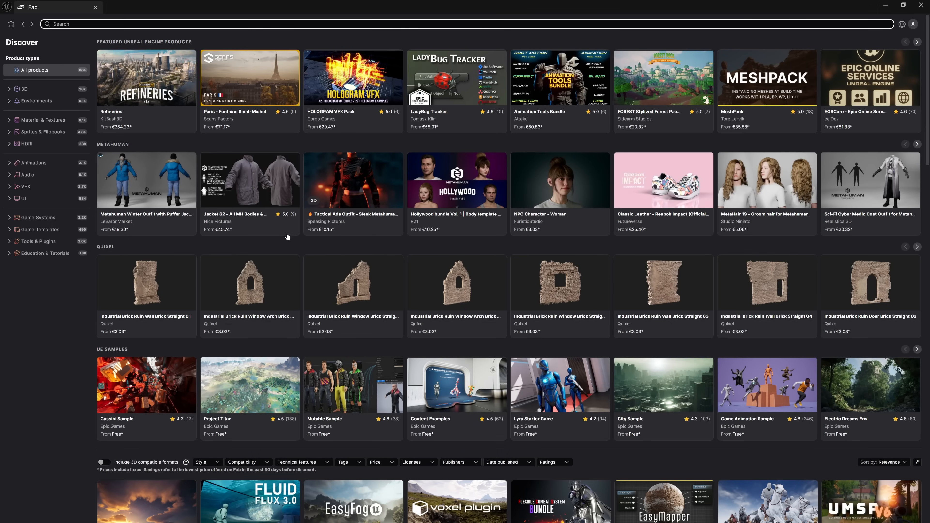
{"action": "left_click", "coordinate": [47, 94]}
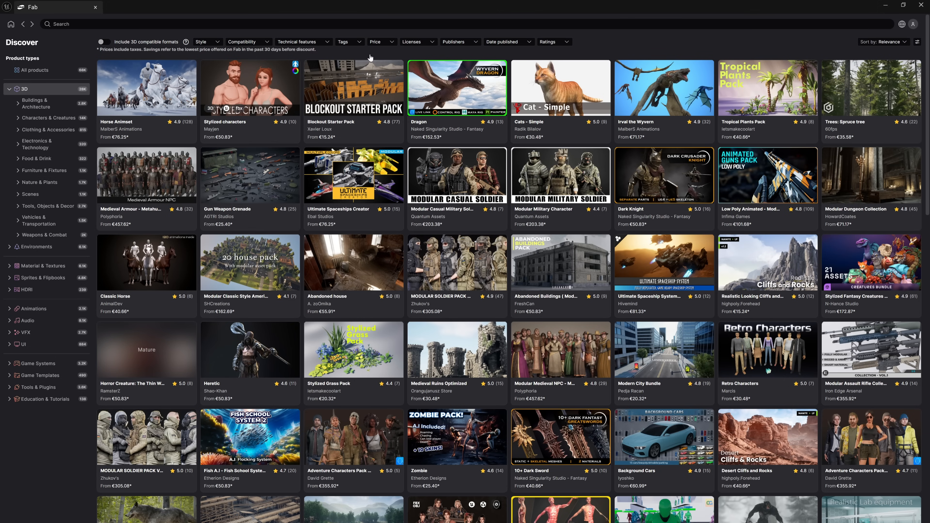
{"action": "left_click", "coordinate": [381, 43]}
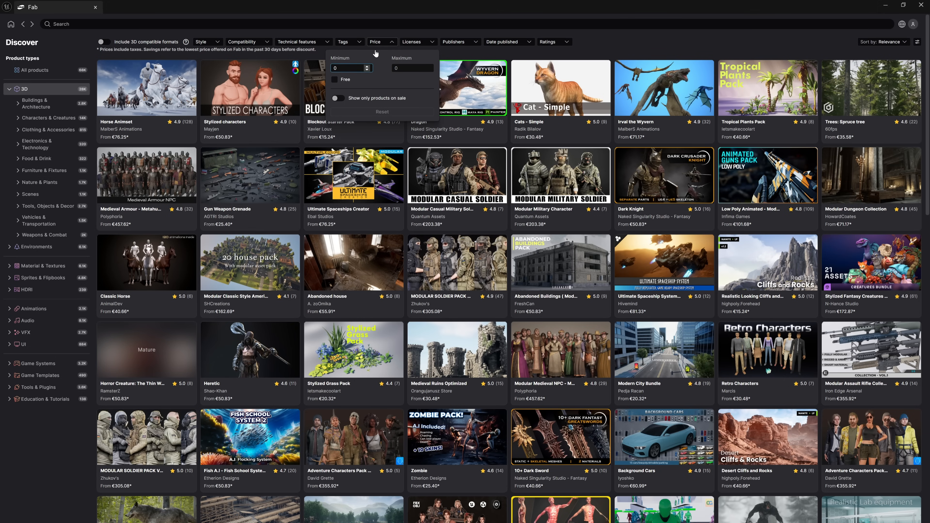
{"action": "left_click", "coordinate": [335, 79]}
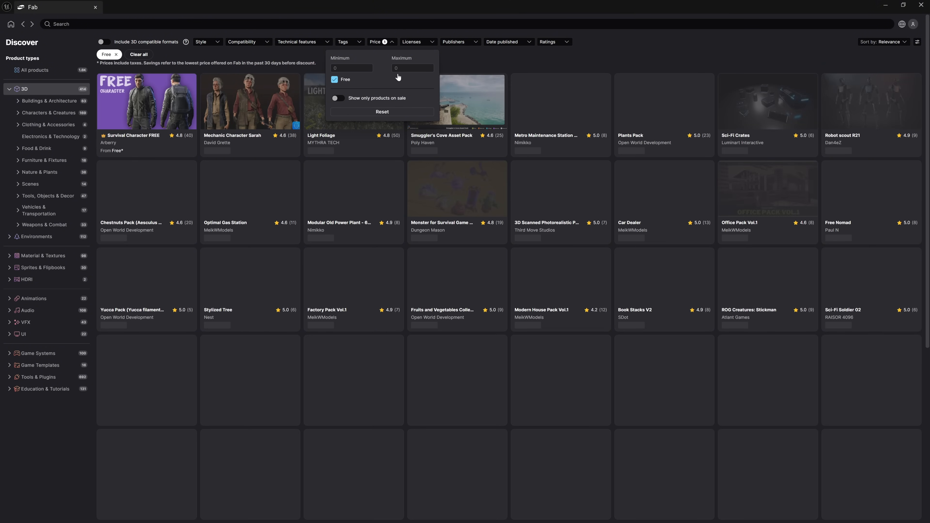
{"action": "left_click", "coordinate": [450, 63]}
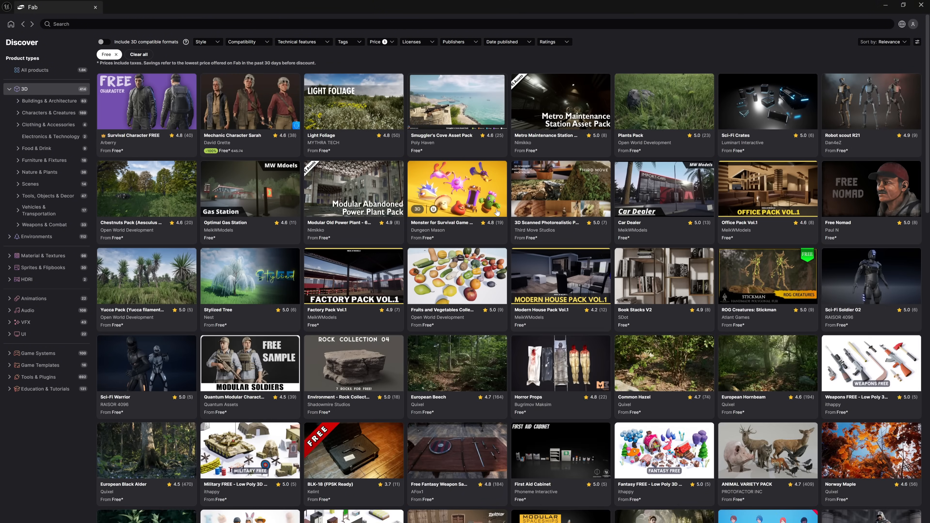
- Browse the free 3D assets and open the product page of AFRICAN ANIMALS PACK
{"action": "scroll", "coordinate": [497, 212], "scroll_direction": "down", "scroll_amount": 8}
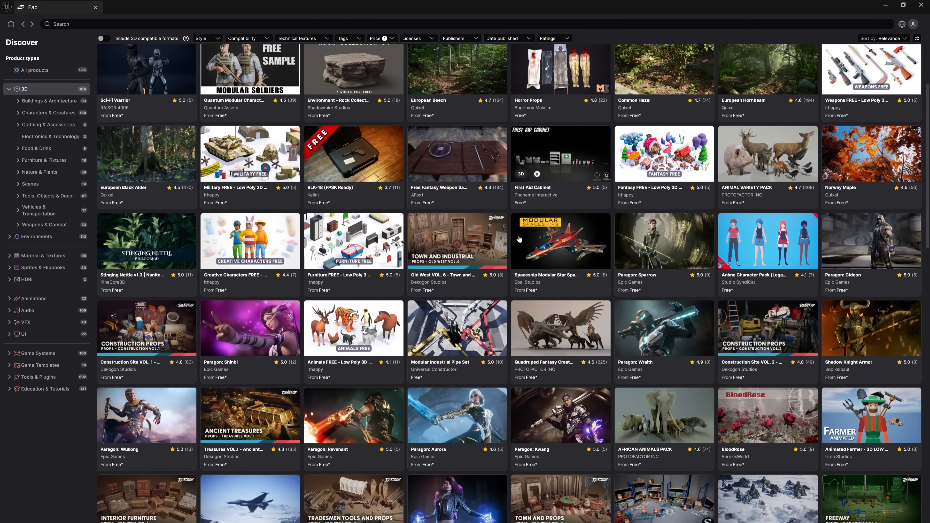
{"action": "scroll", "coordinate": [519, 238], "scroll_direction": "down", "scroll_amount": 2}
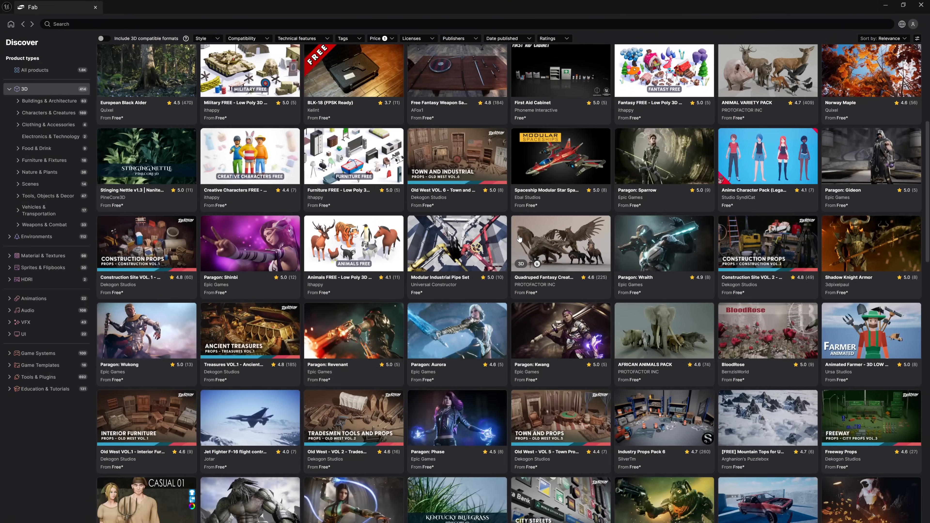
{"action": "left_click", "coordinate": [658, 331]}
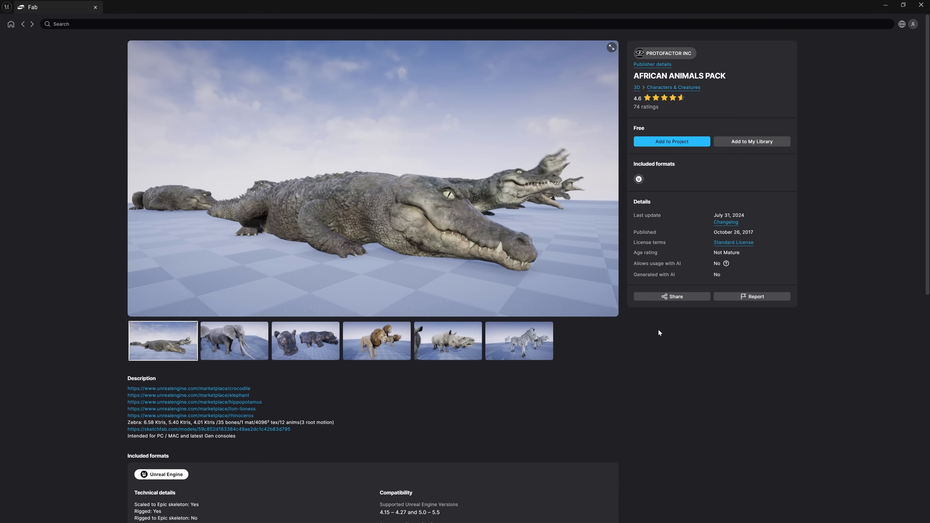
- Request adding the African Animals Pack to the project and accept the Fab End User License Agreement
{"action": "left_click", "coordinate": [751, 142]}
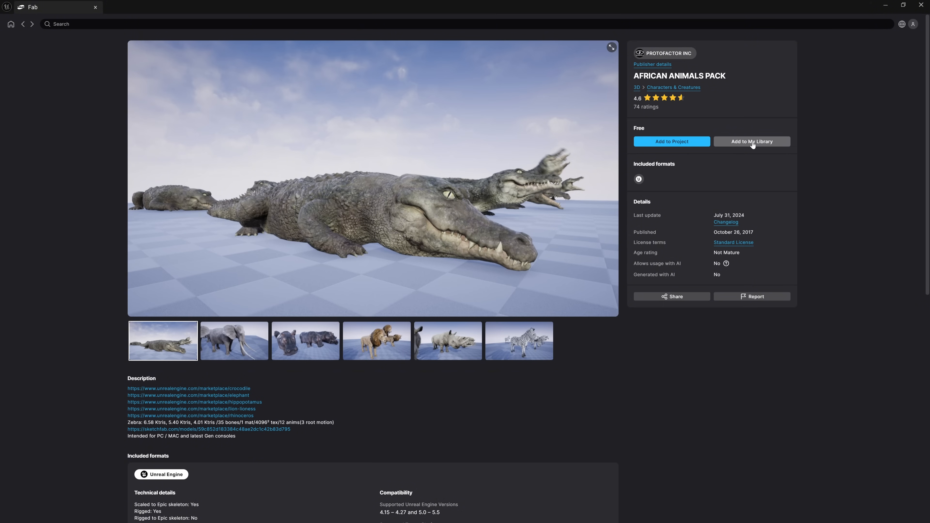
{"action": "left_click", "coordinate": [668, 142]}
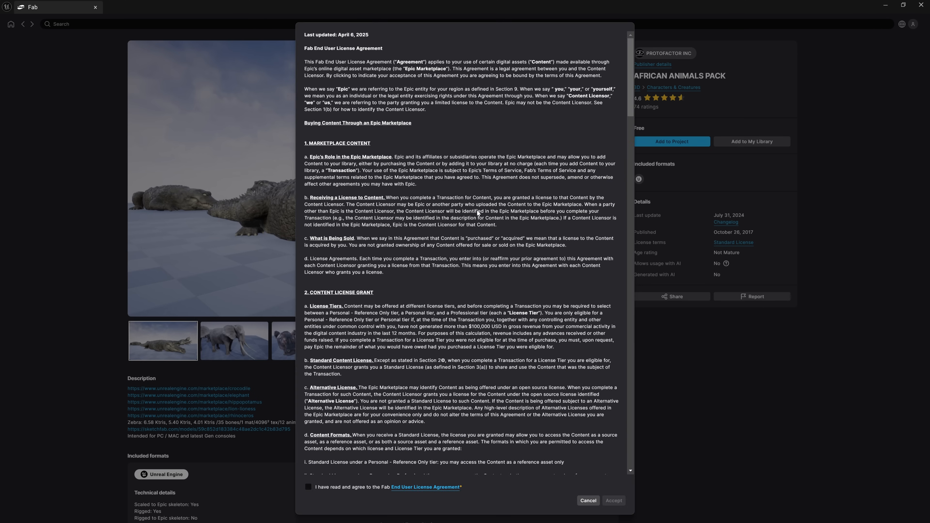
{"action": "left_click", "coordinate": [308, 487]}
{"action": "left_click", "coordinate": [615, 501]}
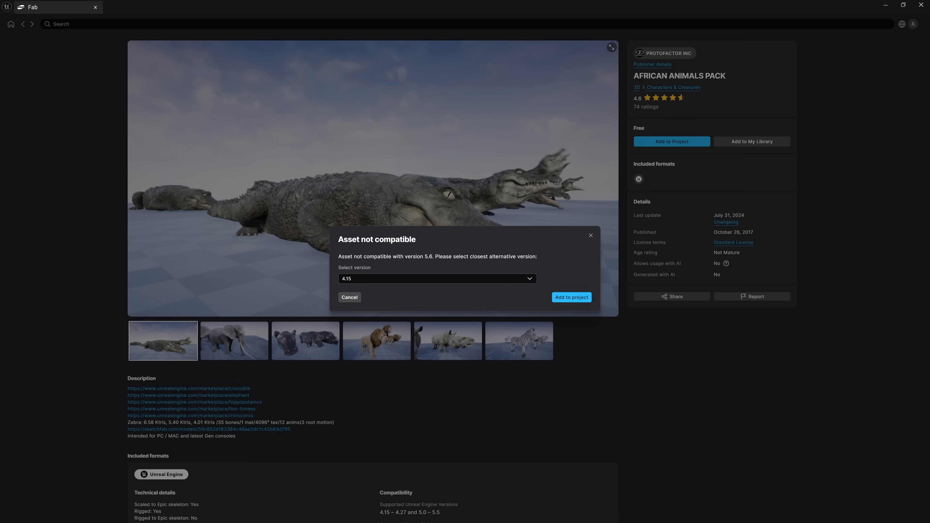
- Select version 5.5 of the African Animals Pack, add it to the project, and close Fab
{"action": "left_click", "coordinate": [442, 280]}
{"action": "scroll", "coordinate": [409, 389], "scroll_direction": "down", "scroll_amount": 1}
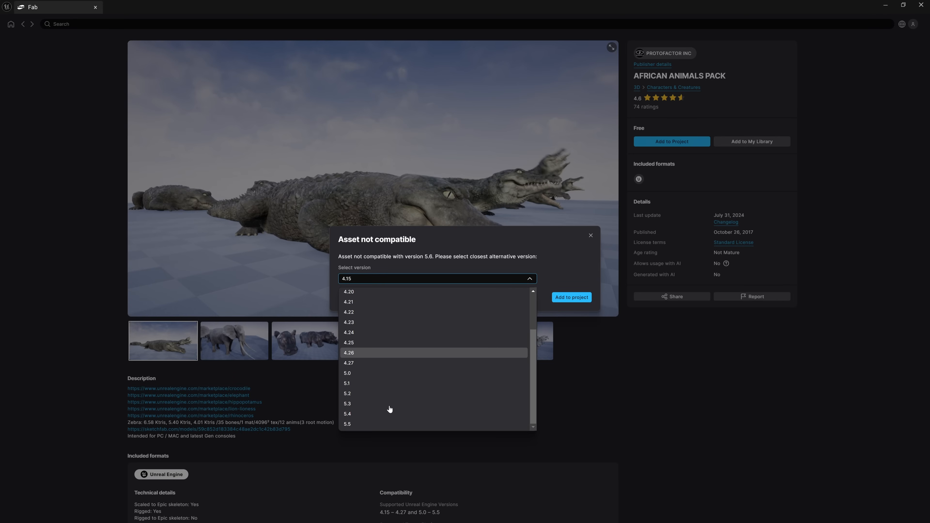
{"action": "scroll", "coordinate": [352, 425], "scroll_direction": "down", "scroll_amount": 1}
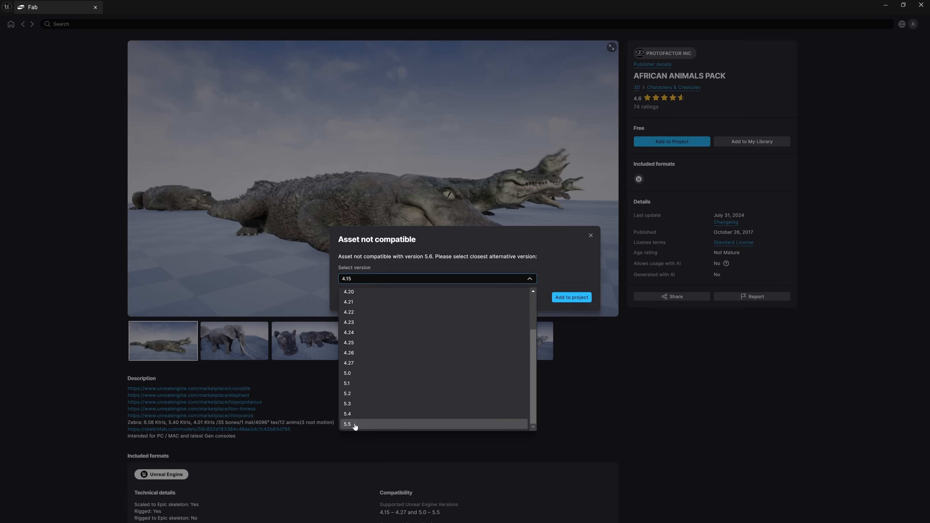
{"action": "left_click", "coordinate": [355, 425]}
{"action": "left_click", "coordinate": [571, 297]}
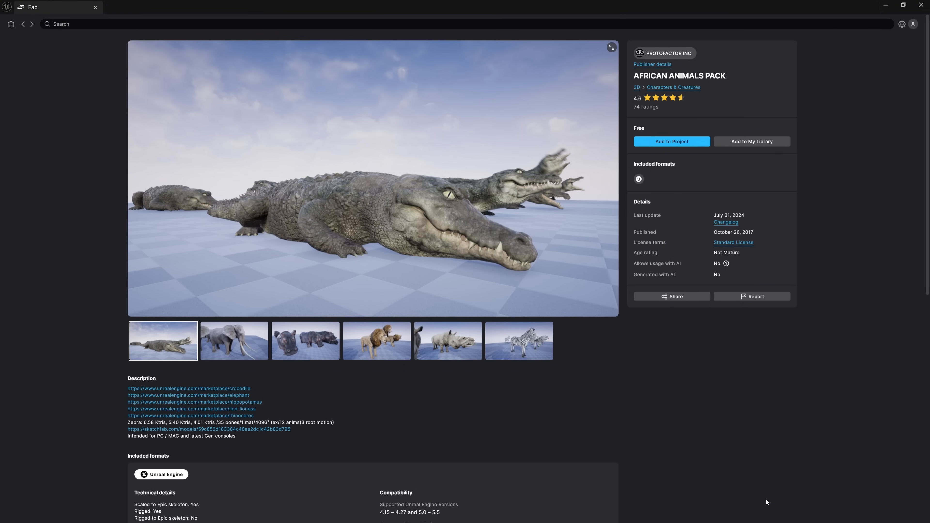
{"action": "left_click", "coordinate": [921, 5]}
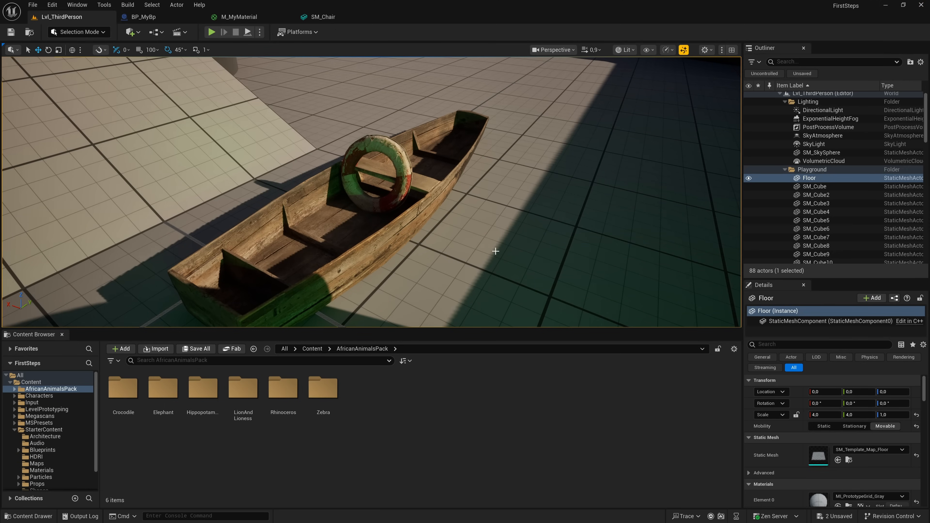
- Look through the AfricanAnimalsPack content, checking the Crocodile folder and the Elephant folder's animations
{"action": "left_click", "coordinate": [43, 390]}
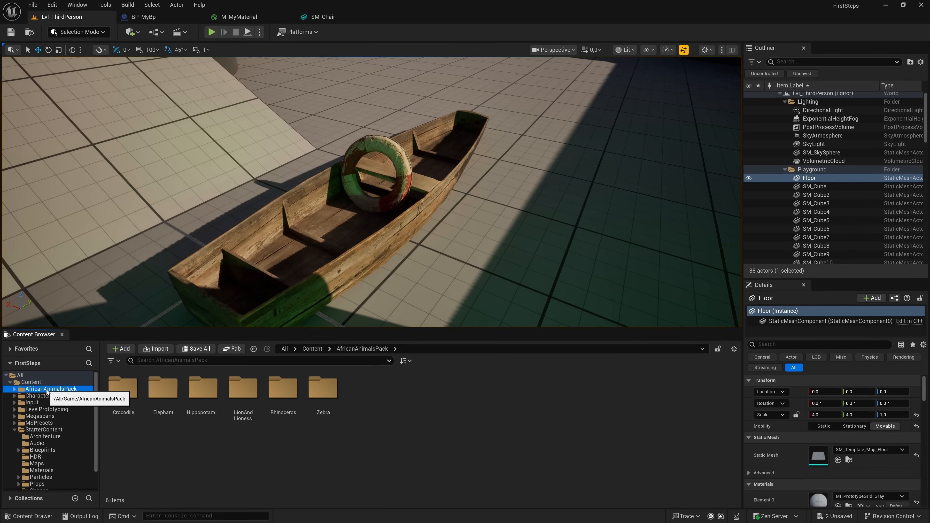
{"action": "double_click", "coordinate": [120, 399]}
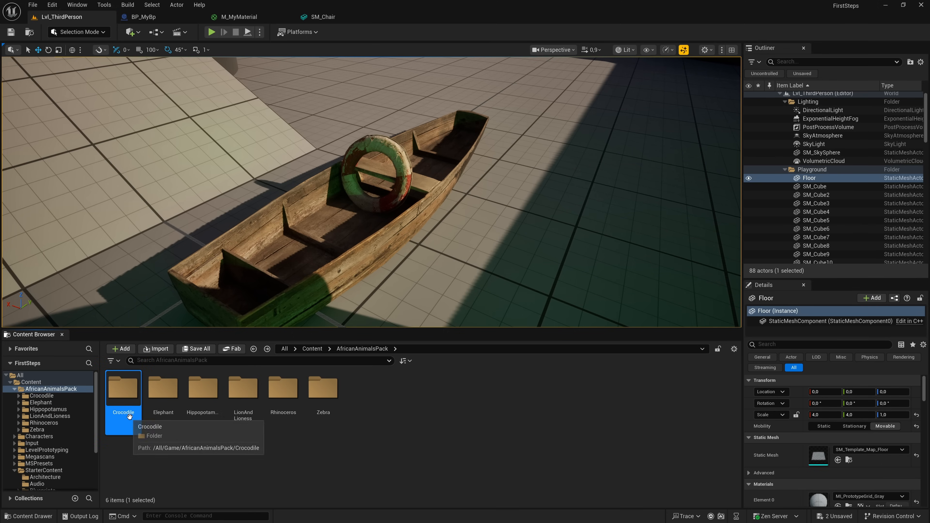
{"action": "key", "text": "alt+Left"}
{"action": "double_click", "coordinate": [160, 395]}
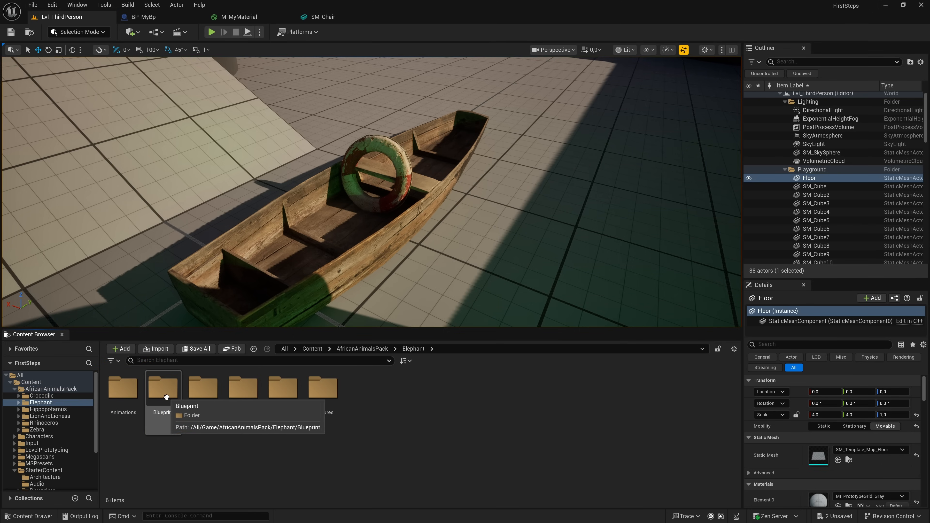
{"action": "double_click", "coordinate": [137, 404]}
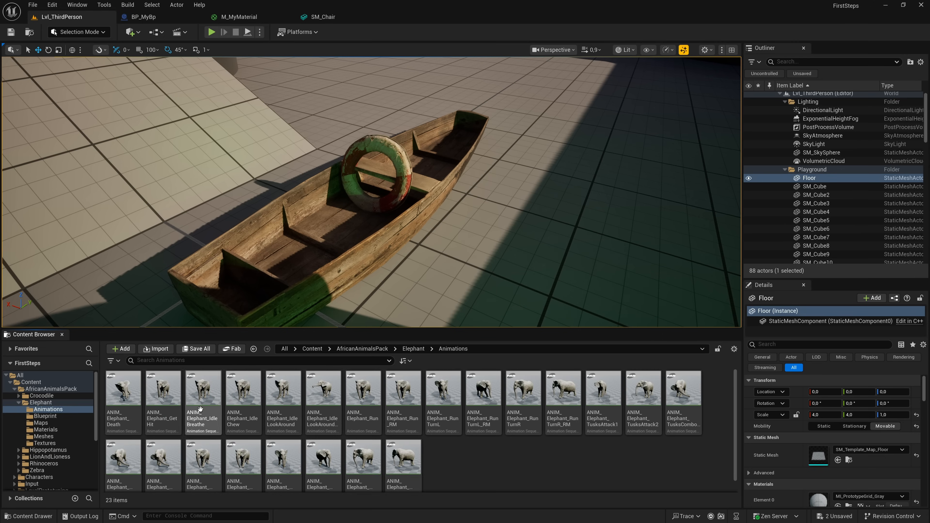
{"action": "mouse_move", "coordinate": [340, 434]}
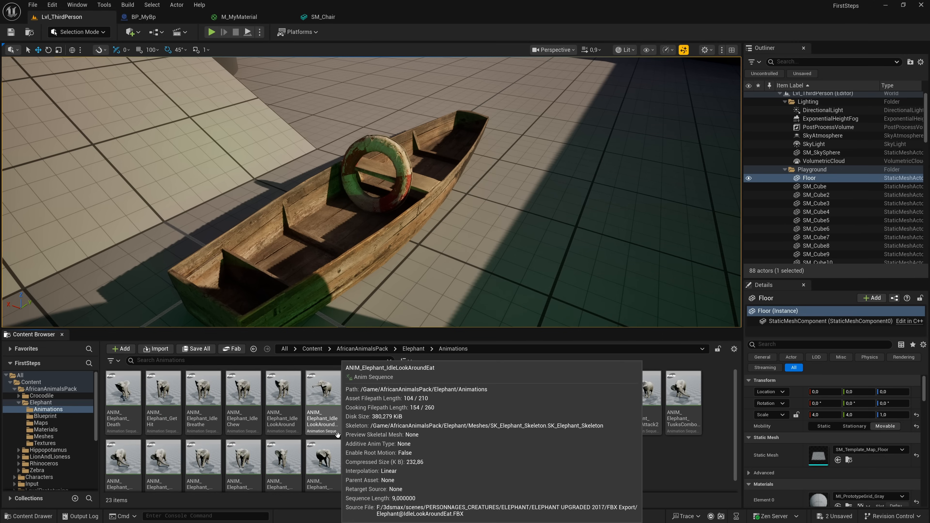
{"action": "key", "text": "alt+Left"}
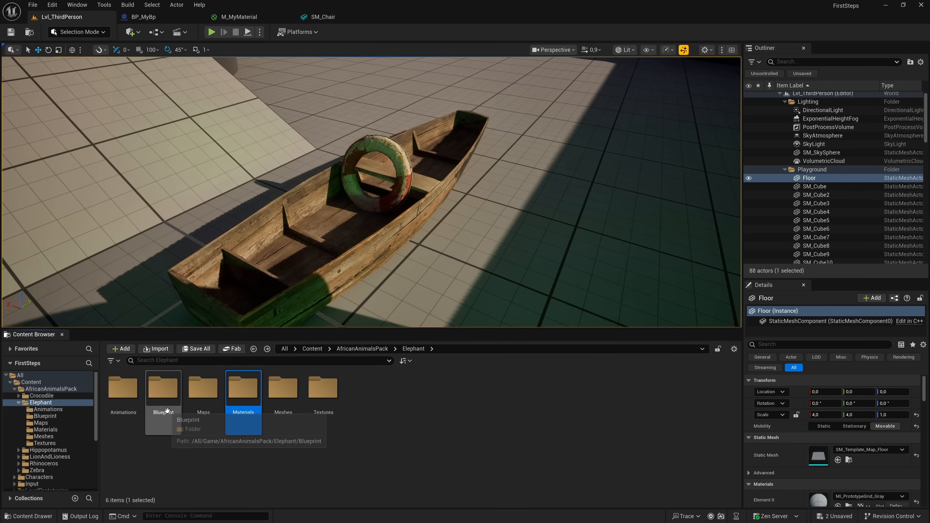
- Place BP_Elephant from the Elephant Blueprint folder on the floor beside the boat and rotate it -45° about the vertical axis
{"action": "double_click", "coordinate": [167, 410]}
{"action": "key", "text": "f"}
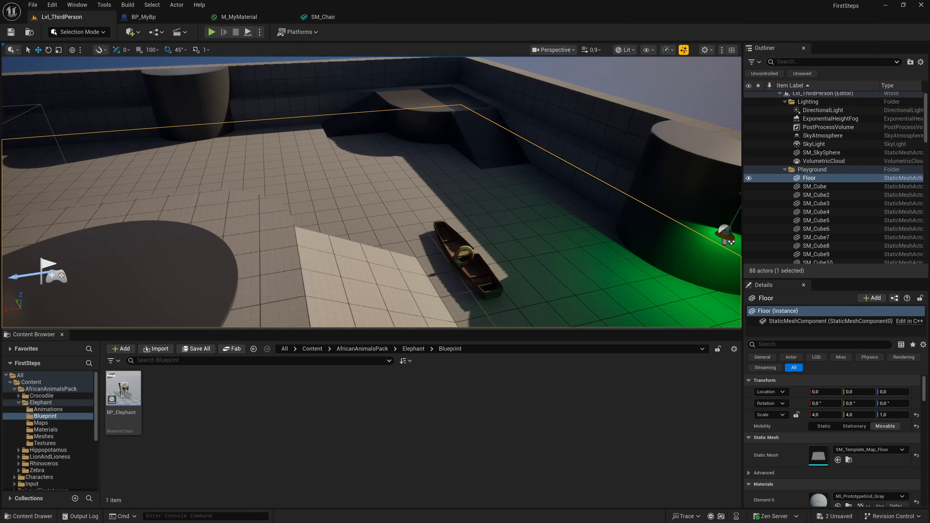
{"action": "mouse_move", "coordinate": [371, 192]}
{"action": "left_mouse_down", "text": "alt"}
{"action": "mouse_move", "coordinate": [262, 197]}
{"action": "mouse_move", "coordinate": [378, 192]}
{"action": "left_mouse_up", "text": "alt"}
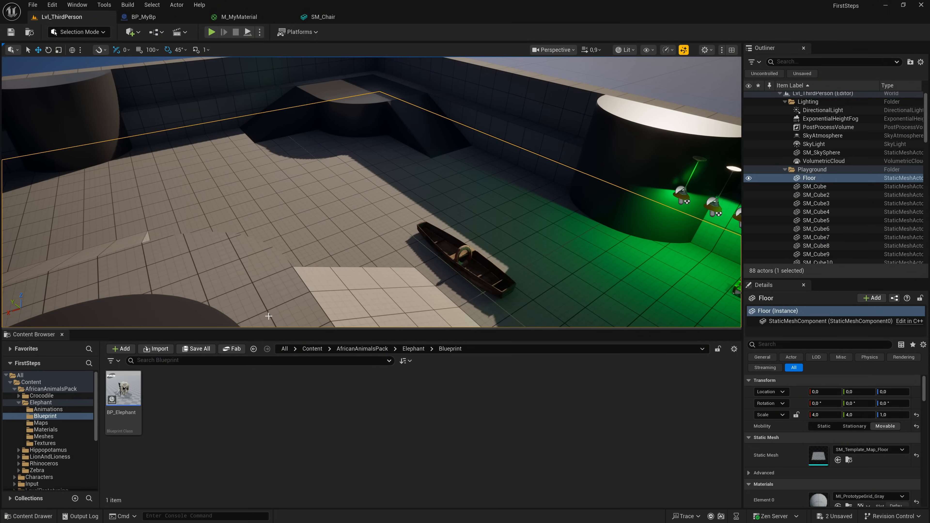
{"action": "left_click_drag", "start_coordinate": [115, 399], "coordinate": [307, 225]}
{"action": "key", "text": "e"}
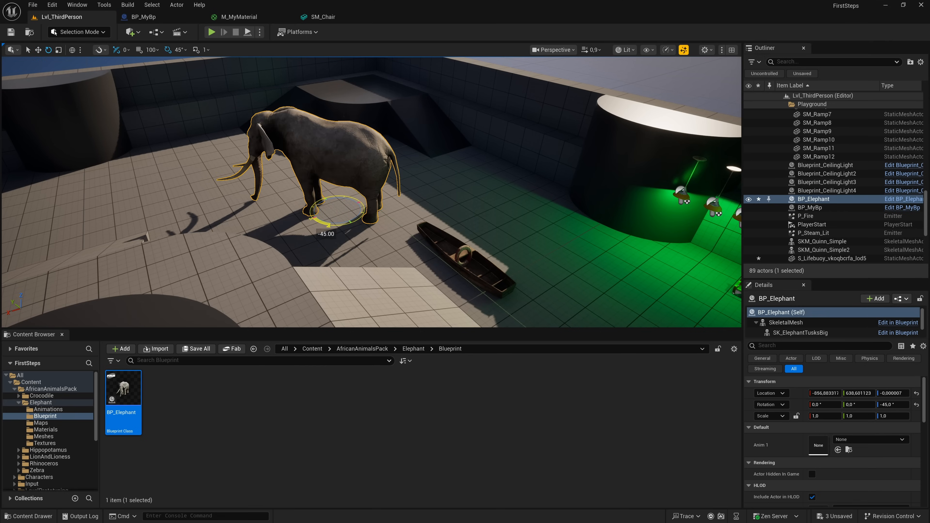
{"action": "left_click", "coordinate": [314, 236]}
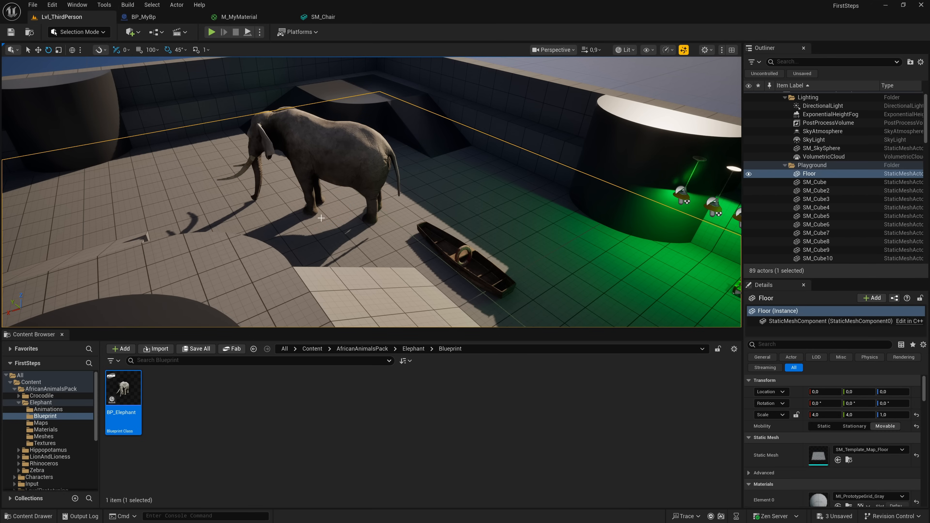
- Play the level, walk the character past the boat and around the elephant, and stop the session
{"action": "left_click", "coordinate": [212, 33]}
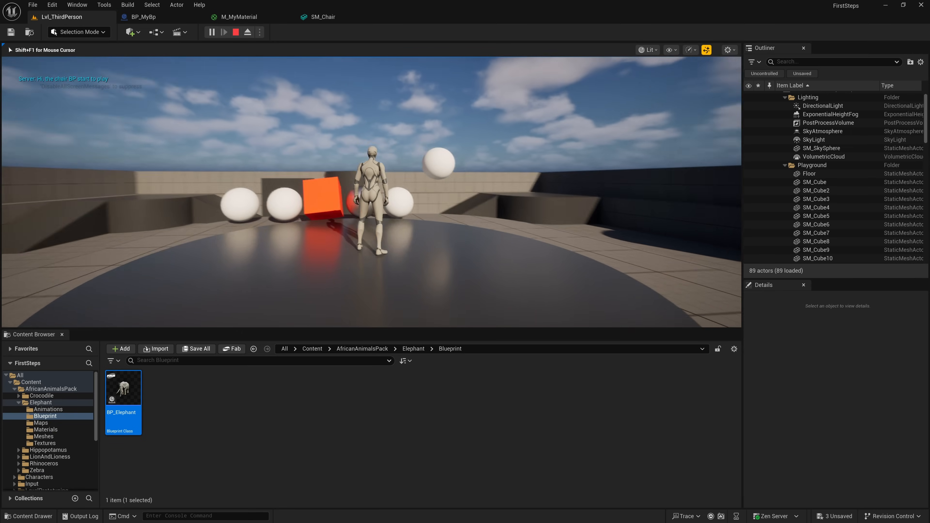
{"action": "key", "text": "w"}
{"action": "key", "text": "w"}
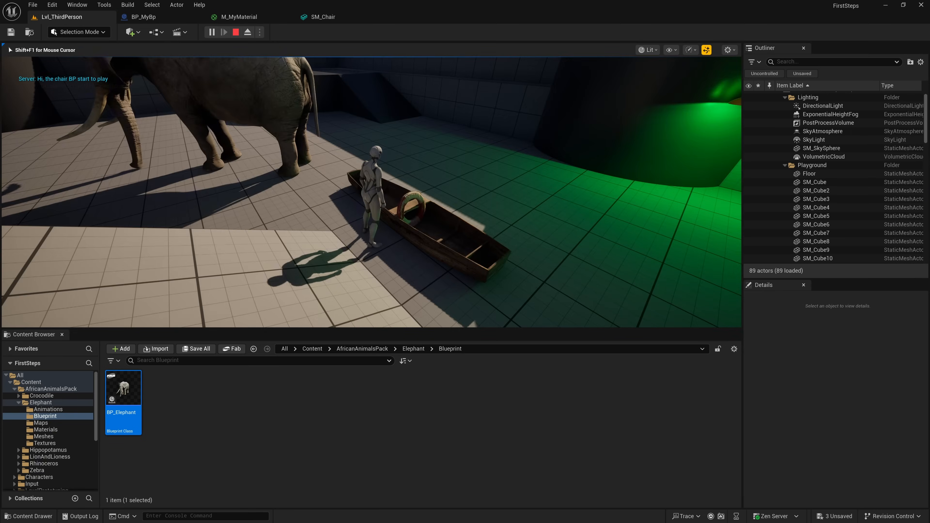
{"action": "key", "text": "w"}
{"action": "key", "text": "w"}
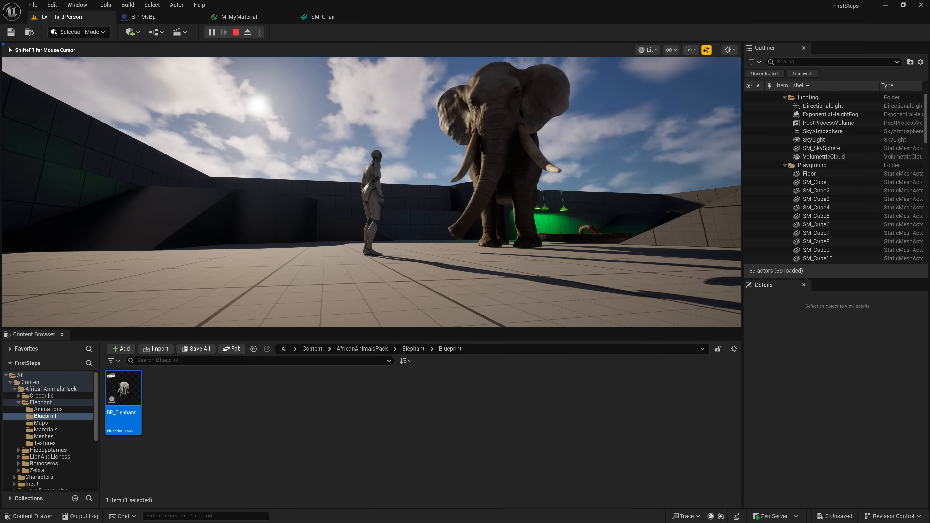
{"action": "key", "text": "d"}
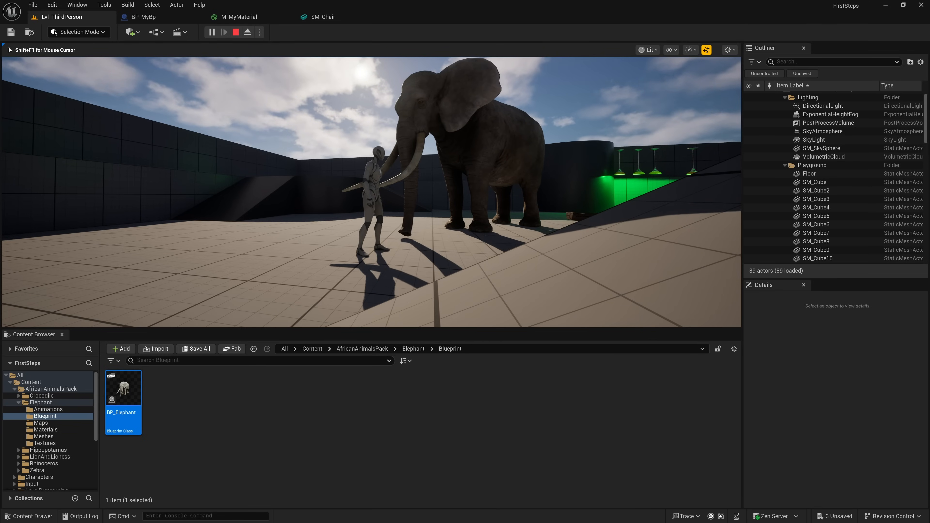
{"action": "key", "text": "Escape"}
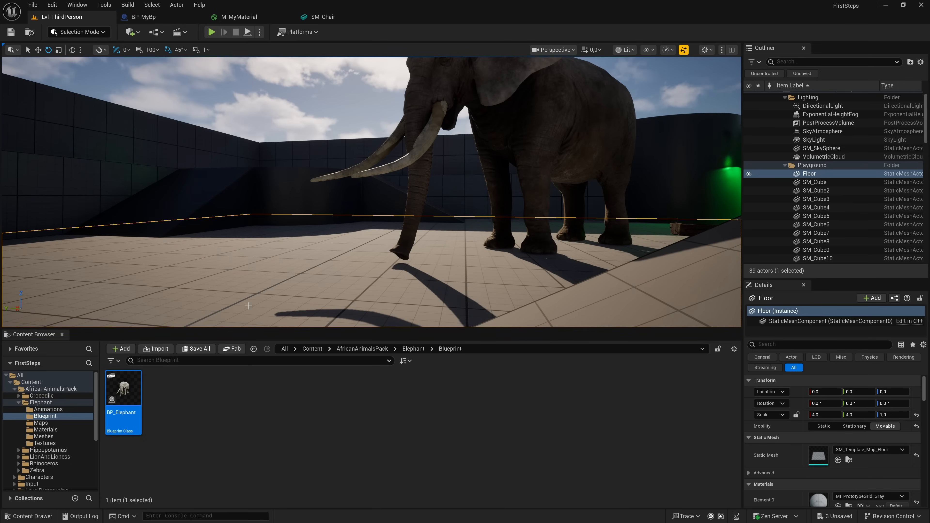
- Open the BP_Elephant blueprint, dock its editor alongside the level tab, and look over its whole event graph
{"action": "double_click", "coordinate": [126, 387]}
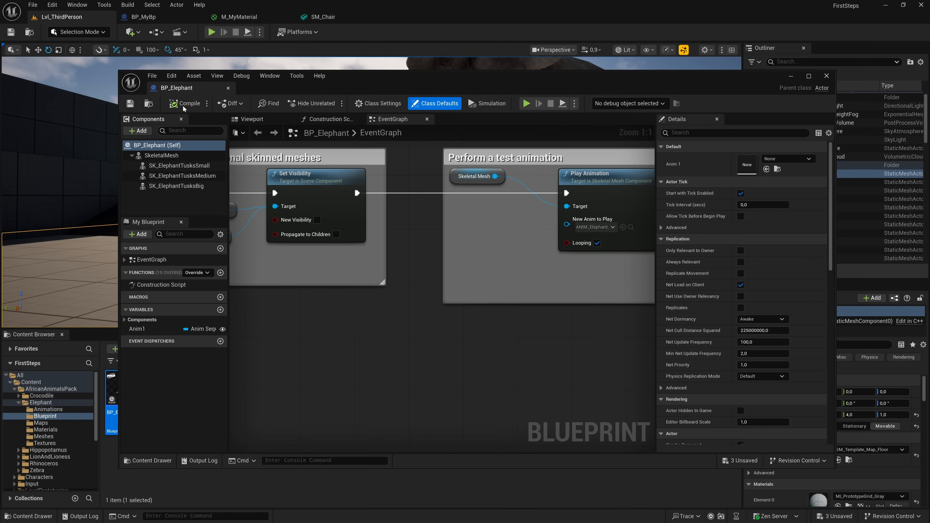
{"action": "left_click_drag", "start_coordinate": [187, 89], "coordinate": [151, 18]}
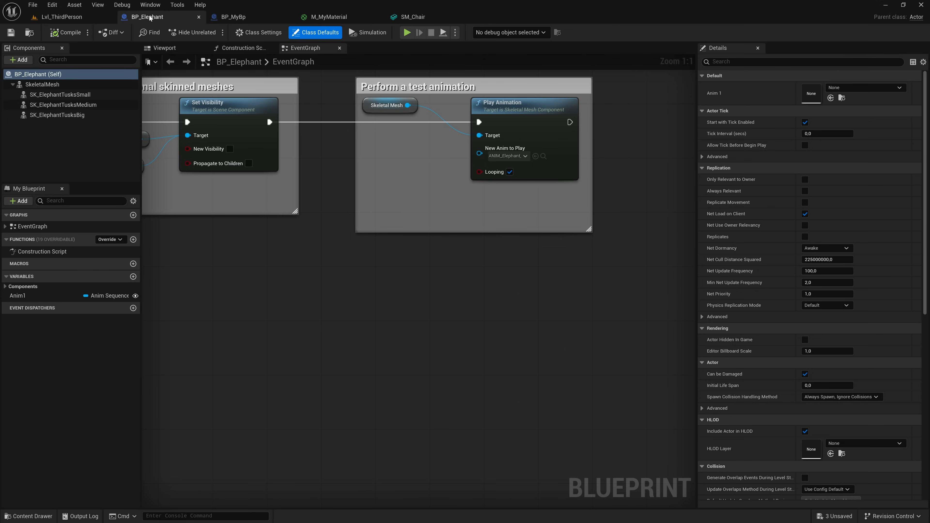
{"action": "scroll", "coordinate": [435, 338], "scroll_direction": "down", "scroll_amount": 5}
{"action": "scroll", "coordinate": [435, 336], "scroll_direction": "down", "scroll_amount": 1}
{"action": "scroll", "coordinate": [421, 340], "scroll_direction": "up", "scroll_amount": 1}
{"action": "right_click_drag", "start_coordinate": [415, 343], "coordinate": [428, 331]}
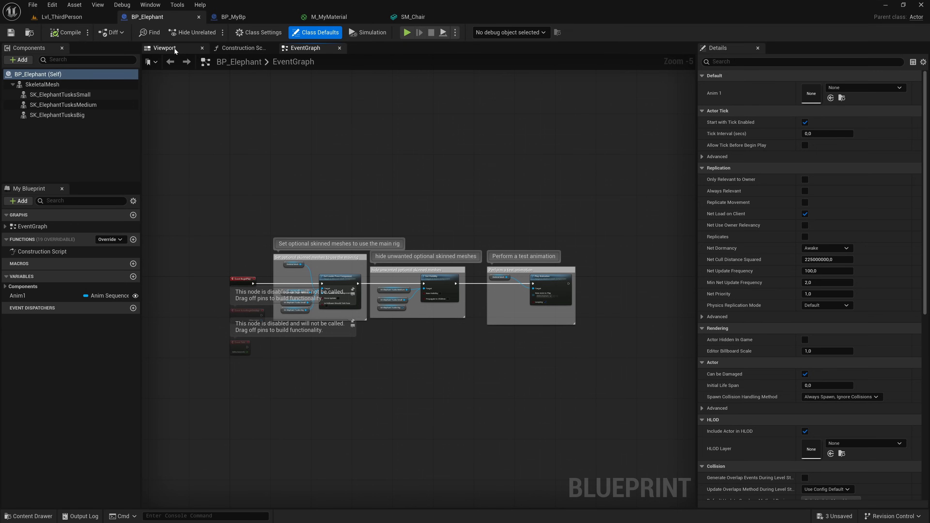
- View the elephant model in the blueprint's 3D preview and select its SkeletalMesh component to inspect its details
{"action": "left_click", "coordinate": [165, 48]}
{"action": "right_click_drag", "start_coordinate": [201, 87], "coordinate": [221, 89]}
{"action": "key", "text": "s"}
{"action": "left_click", "coordinate": [47, 85]}
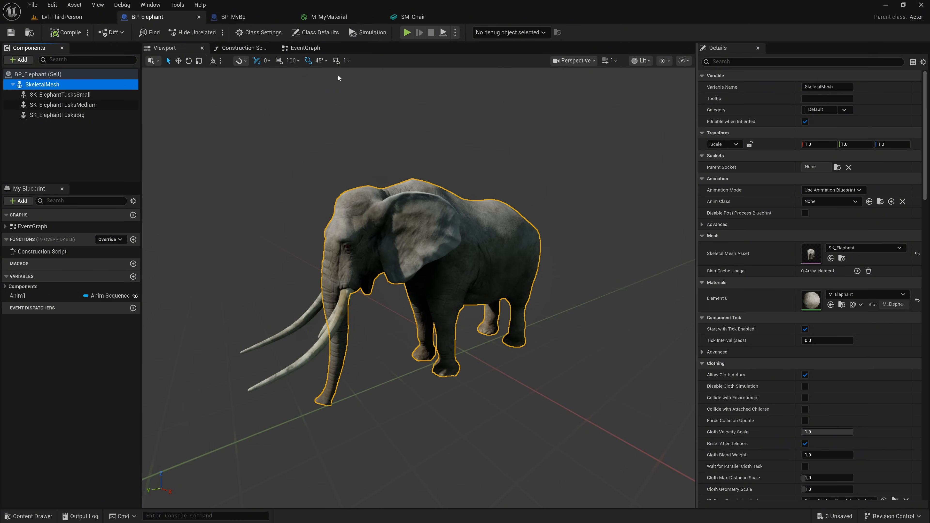
- In the event graph's test animation group, set the Play Animation node's New Anim to Play to ANIM_Elephant_TusksComboAttack
{"action": "left_click", "coordinate": [304, 48]}
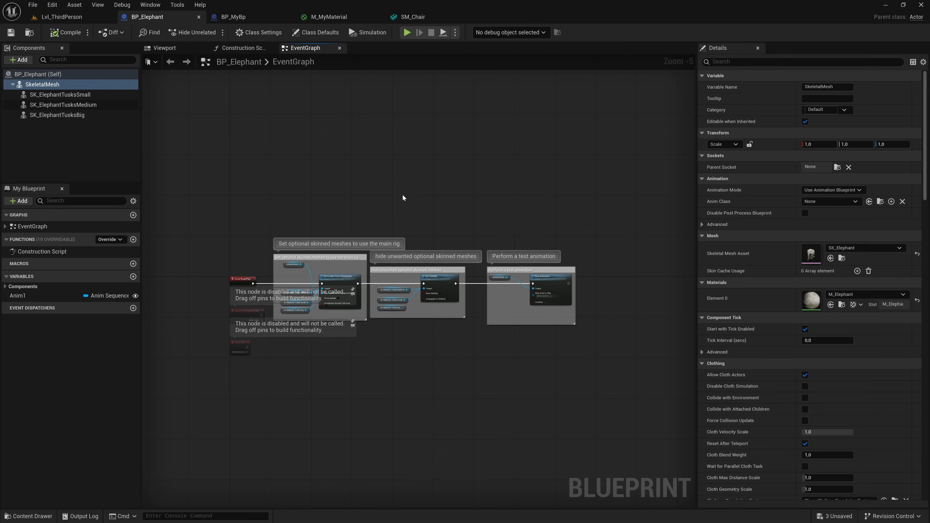
{"action": "scroll", "coordinate": [296, 293], "scroll_direction": "up", "scroll_amount": 3}
{"action": "right_click_drag", "start_coordinate": [573, 372], "coordinate": [297, 353]}
{"action": "scroll", "coordinate": [523, 315], "scroll_direction": "up", "scroll_amount": 2}
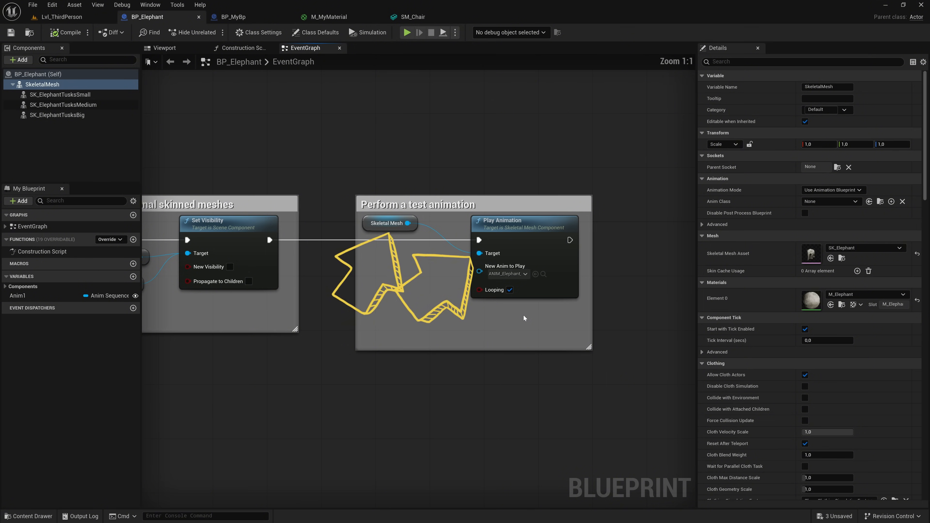
{"action": "left_click", "coordinate": [525, 274]}
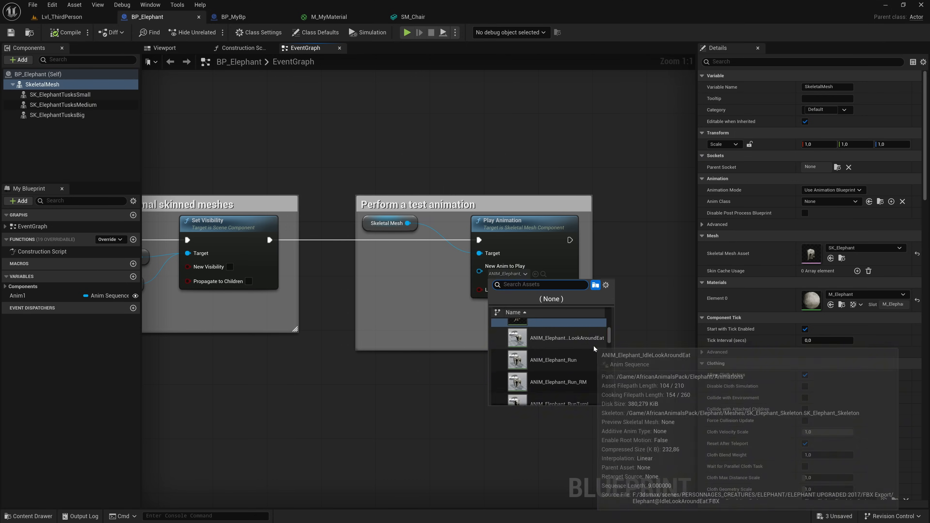
{"action": "scroll", "coordinate": [591, 346], "scroll_direction": "down", "scroll_amount": 5}
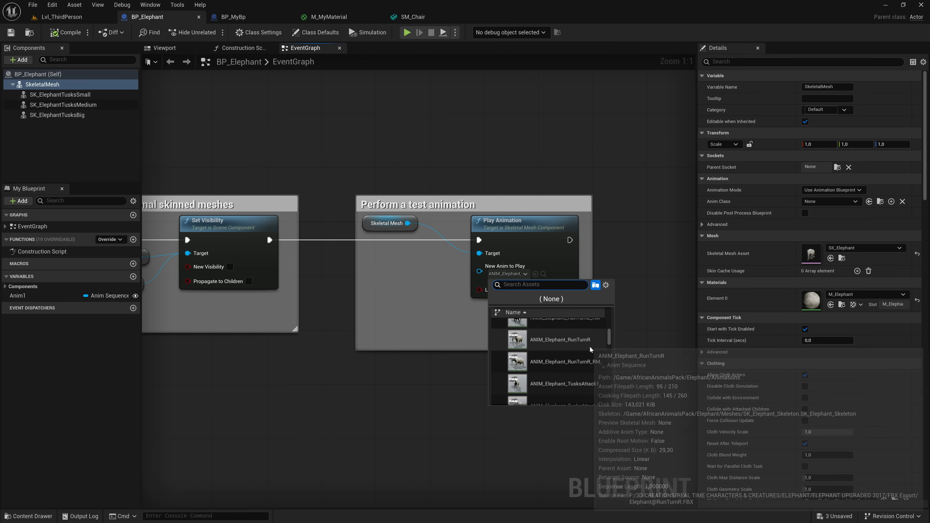
{"action": "scroll", "coordinate": [590, 347], "scroll_direction": "down", "scroll_amount": 3}
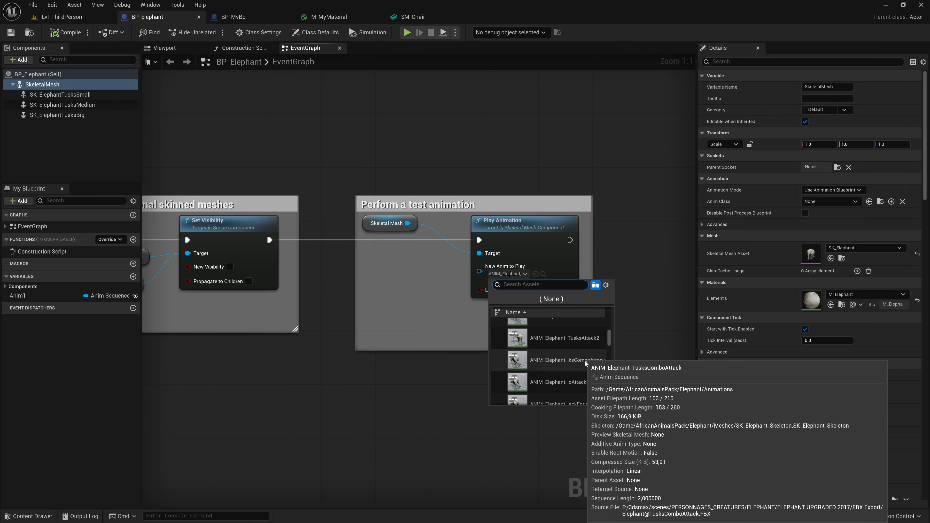
{"action": "left_click", "coordinate": [583, 360]}
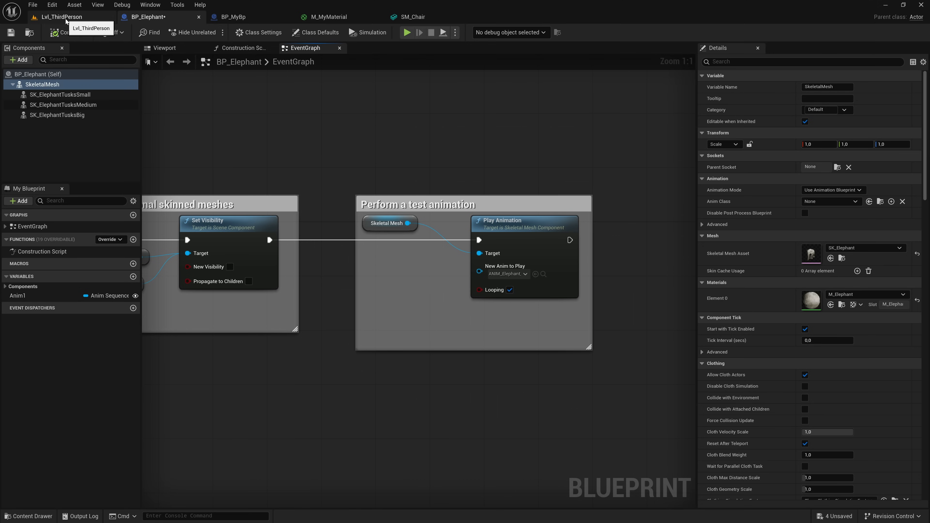
- Play Lvl_ThirdPerson, walk the character up to the elephant to watch its animation, and stop the session
{"action": "left_click", "coordinate": [84, 22]}
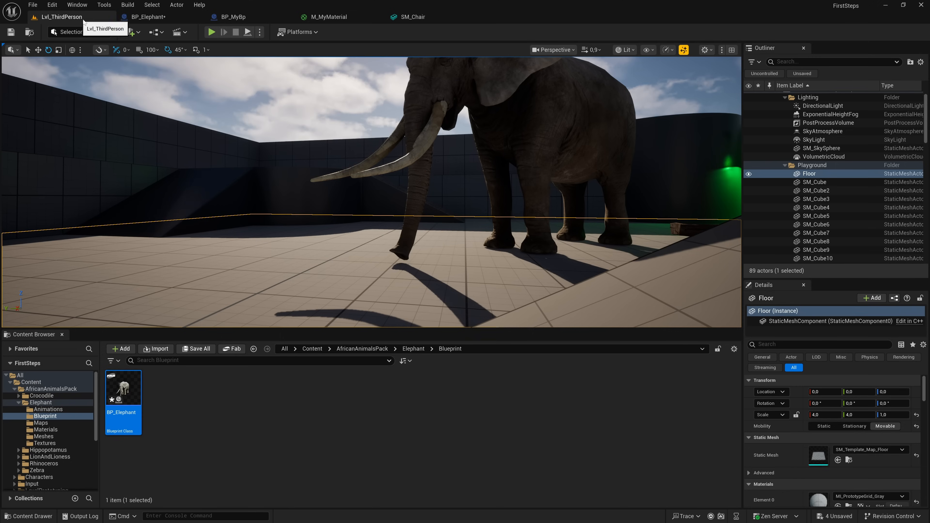
{"action": "left_click", "coordinate": [211, 32]}
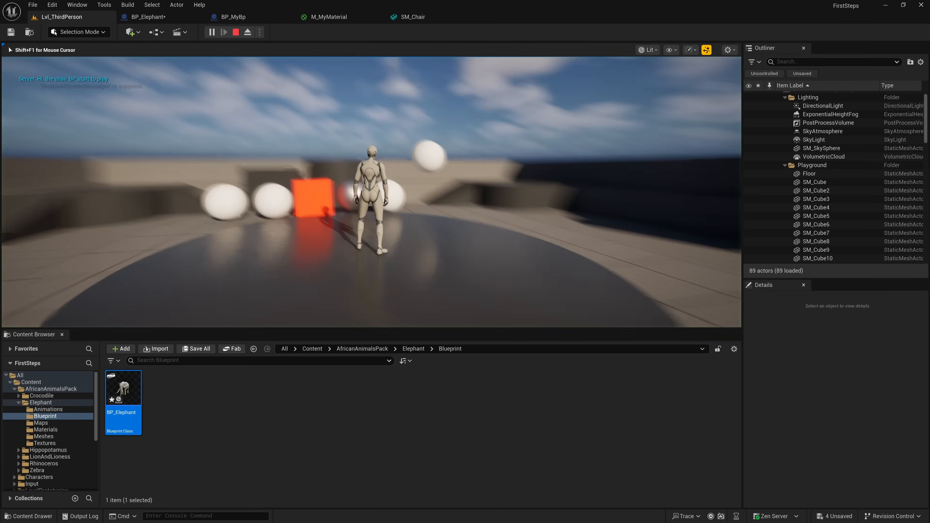
{"action": "key", "text": "w"}
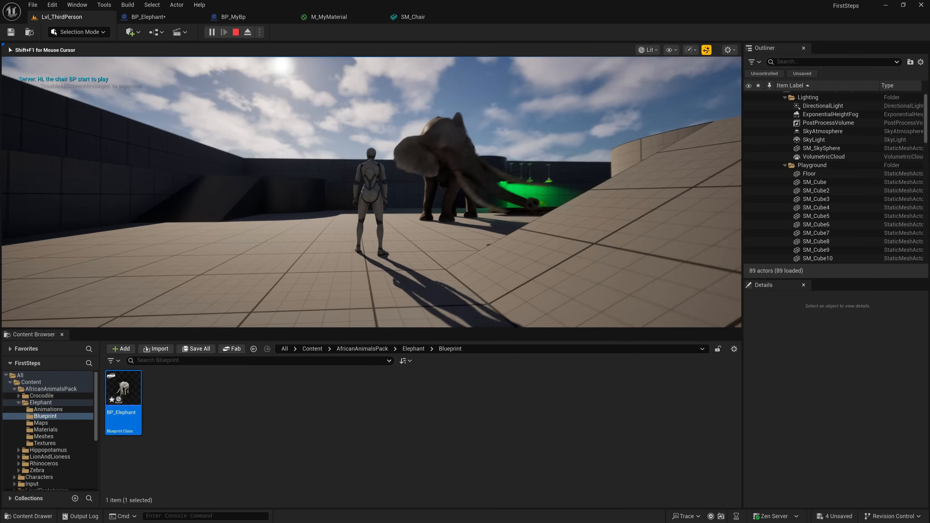
{"action": "key", "text": "w"}
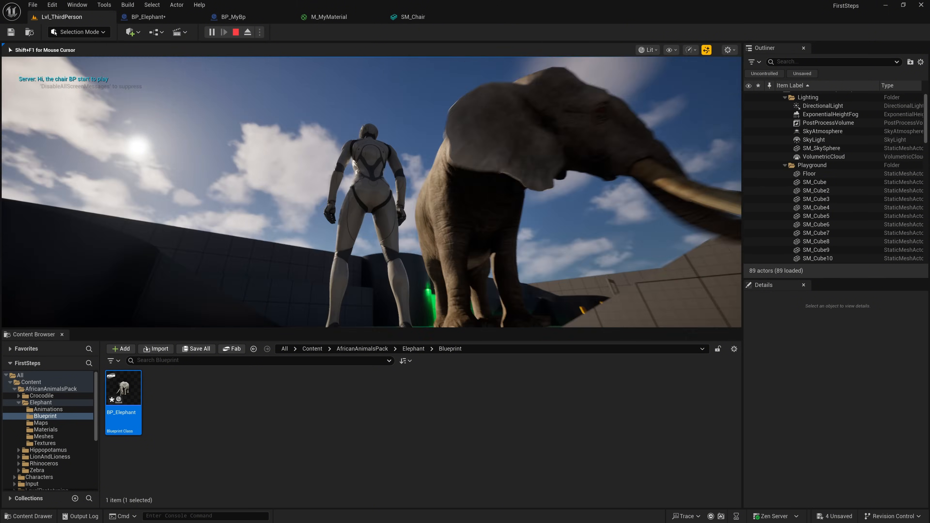
{"action": "key", "text": "s"}
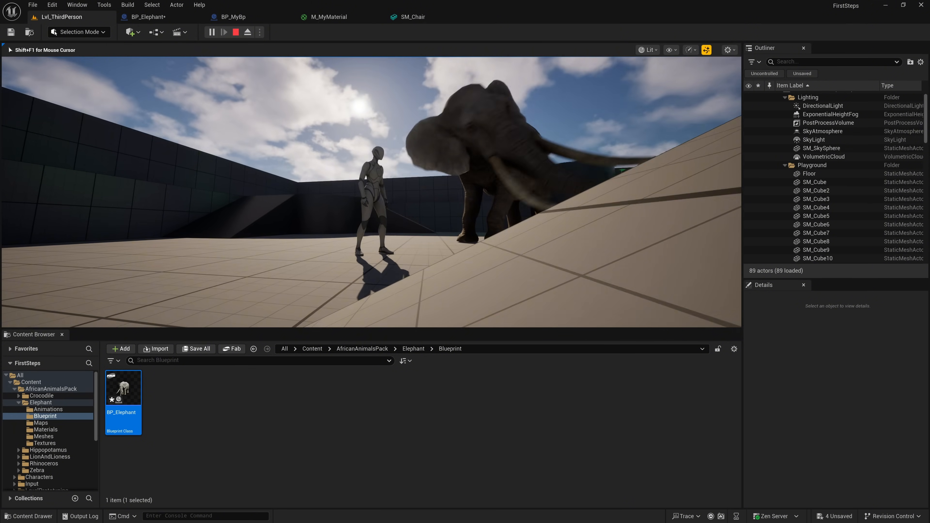
{"action": "key", "text": "Escape"}
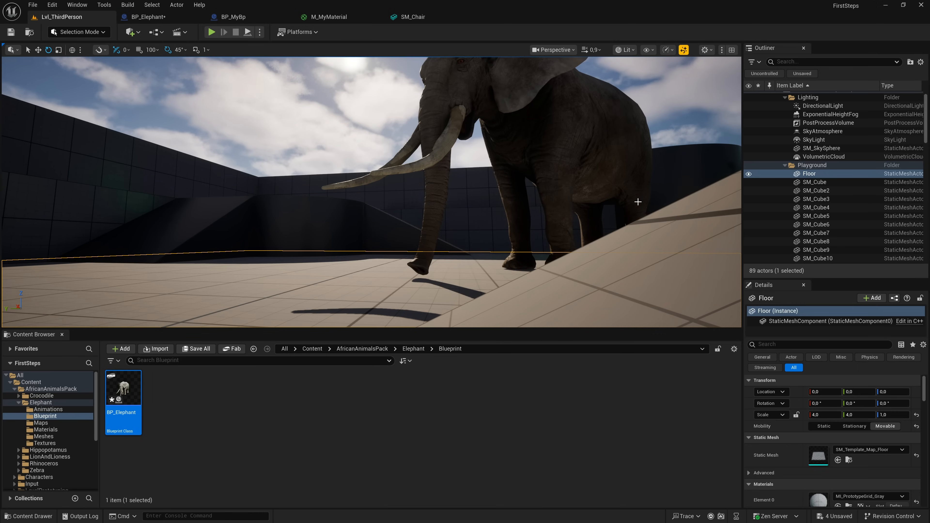
- Select the placed elephant's SkeletalMesh component and locate its M_Elephant material in the project content
{"action": "left_click", "coordinate": [576, 139]}
{"action": "right_click_drag", "start_coordinate": [575, 193], "coordinate": [600, 199]}
{"action": "scroll", "coordinate": [819, 413], "scroll_direction": "down", "scroll_amount": 1}
{"action": "scroll", "coordinate": [819, 412], "scroll_direction": "up", "scroll_amount": 1}
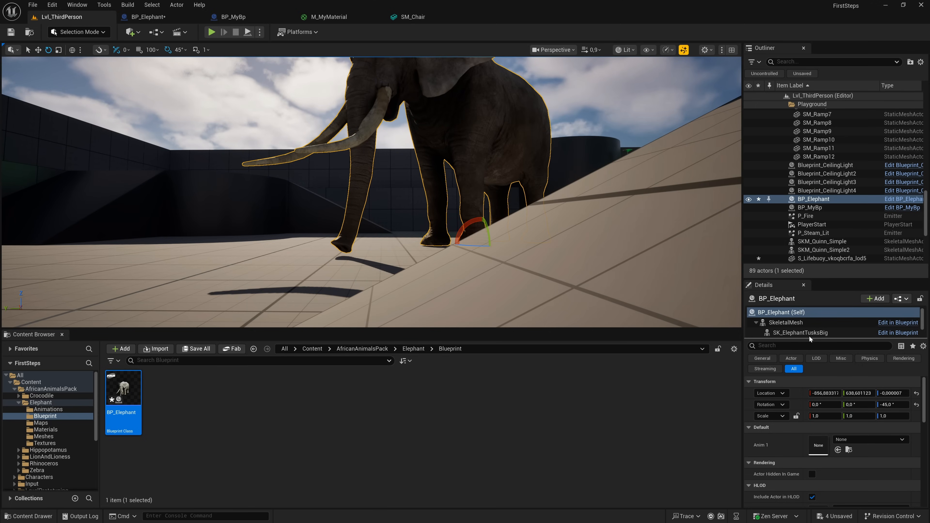
{"action": "left_click", "coordinate": [794, 323]}
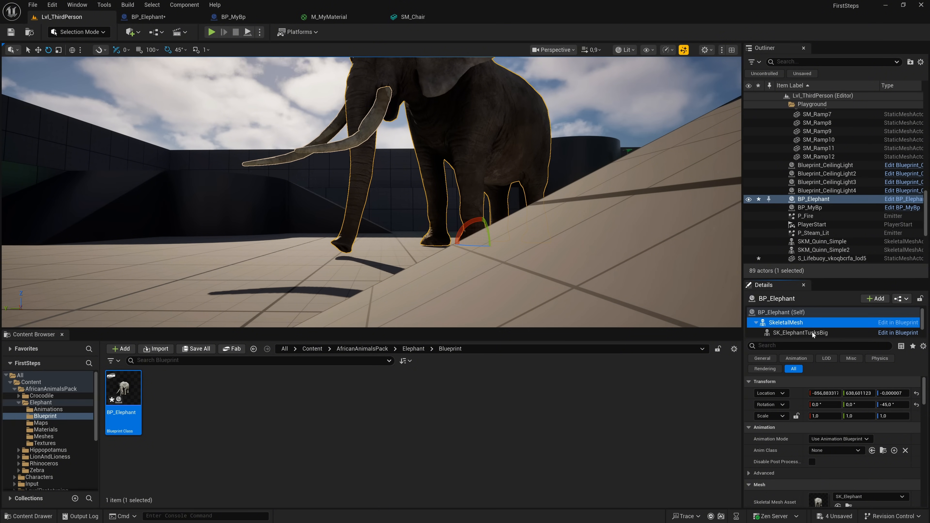
{"action": "scroll", "coordinate": [864, 412], "scroll_direction": "down", "scroll_amount": 3}
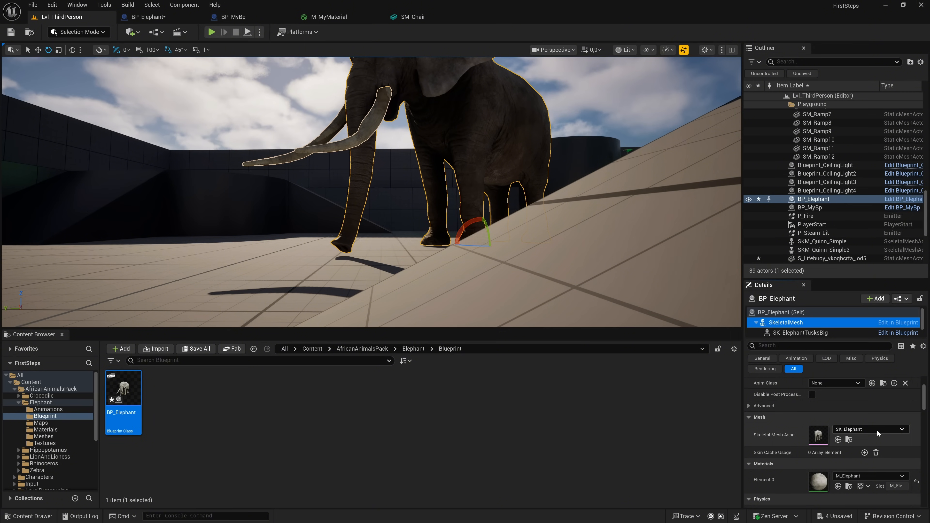
{"action": "left_click", "coordinate": [848, 487]}
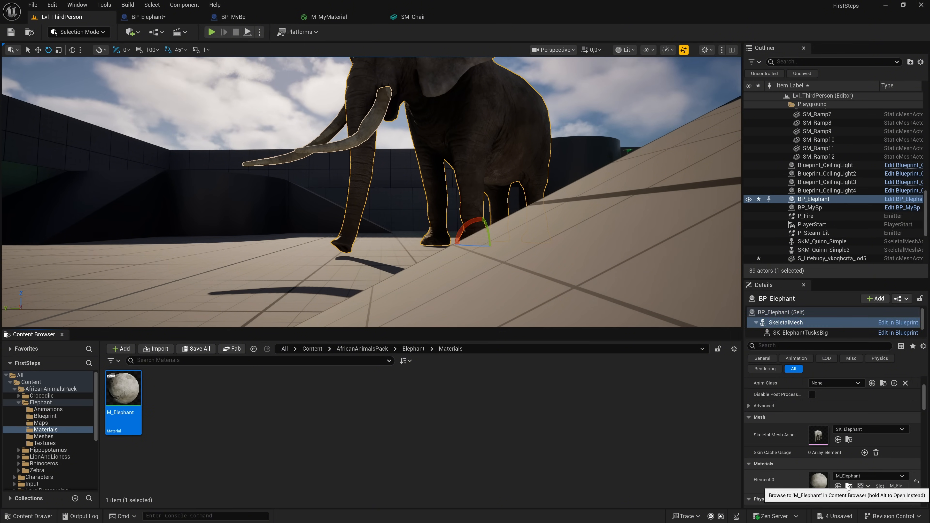
- Open the M_Elephant material and move the Texture Sample feeding Base Color clear of the other nodes
{"action": "double_click", "coordinate": [131, 386]}
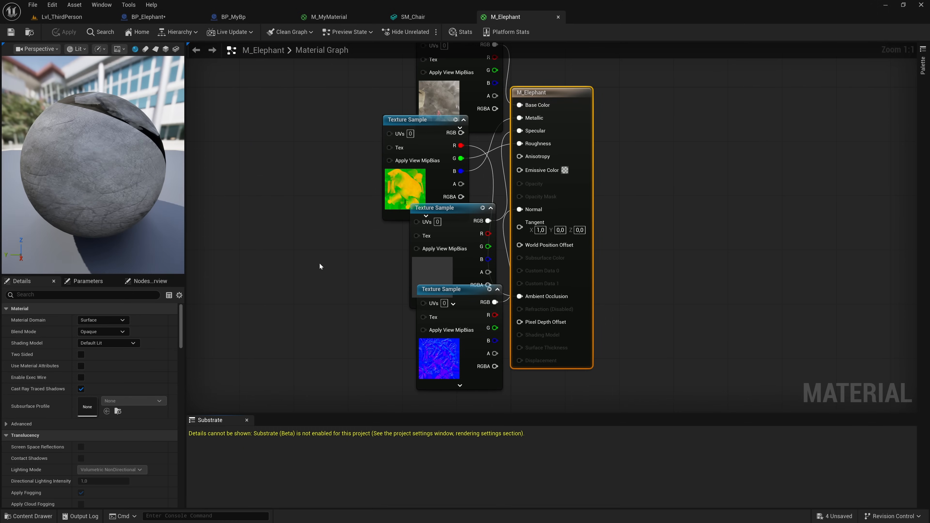
{"action": "right_click_drag", "start_coordinate": [346, 224], "coordinate": [369, 291]}
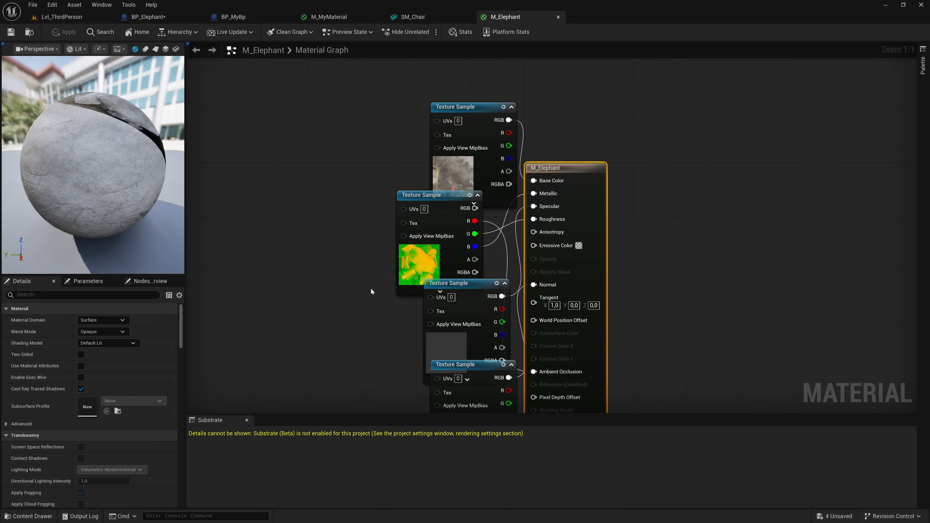
{"action": "left_click_drag", "start_coordinate": [476, 129], "coordinate": [394, 103]}
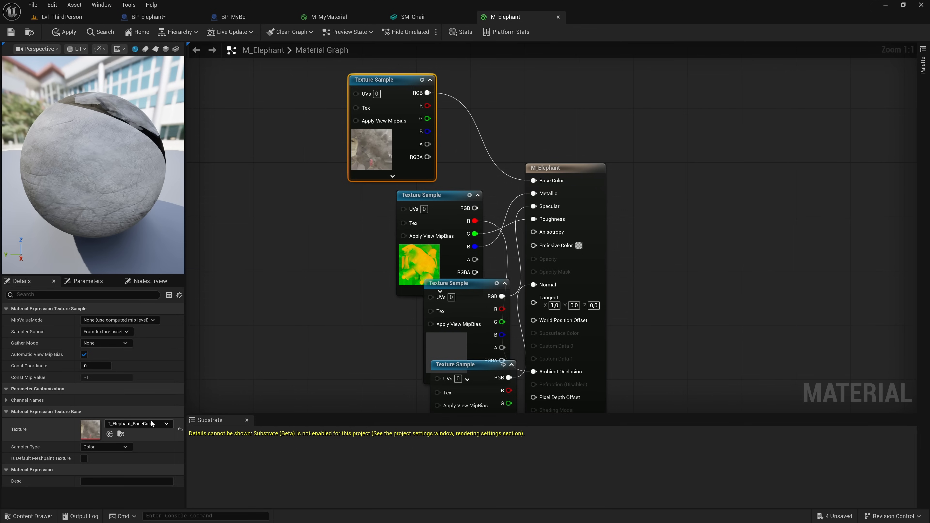
- Replace the Base Color Texture Sample's texture with T_Brick_Cut_Stone_D and apply the material
{"action": "left_click", "coordinate": [160, 424]}
{"action": "scroll", "coordinate": [194, 388], "scroll_direction": "up", "scroll_amount": 5}
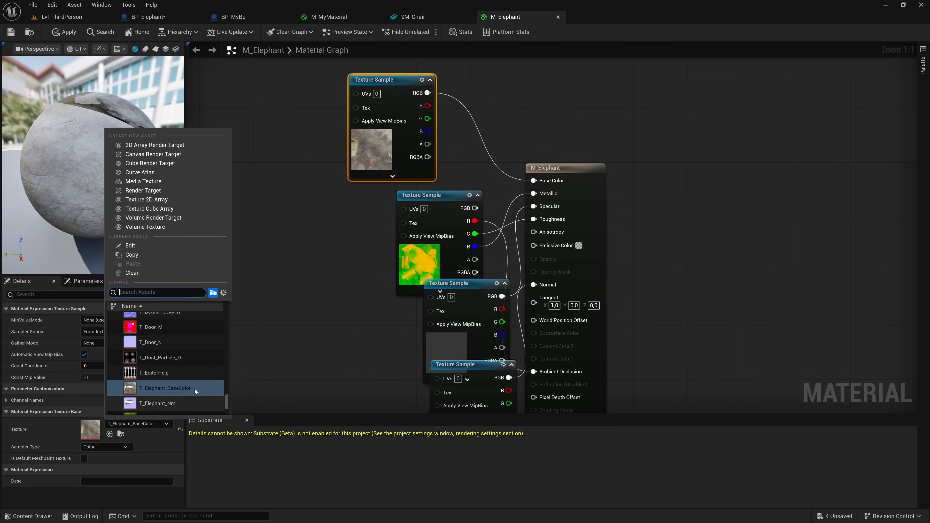
{"action": "scroll", "coordinate": [199, 388], "scroll_direction": "up", "scroll_amount": 10}
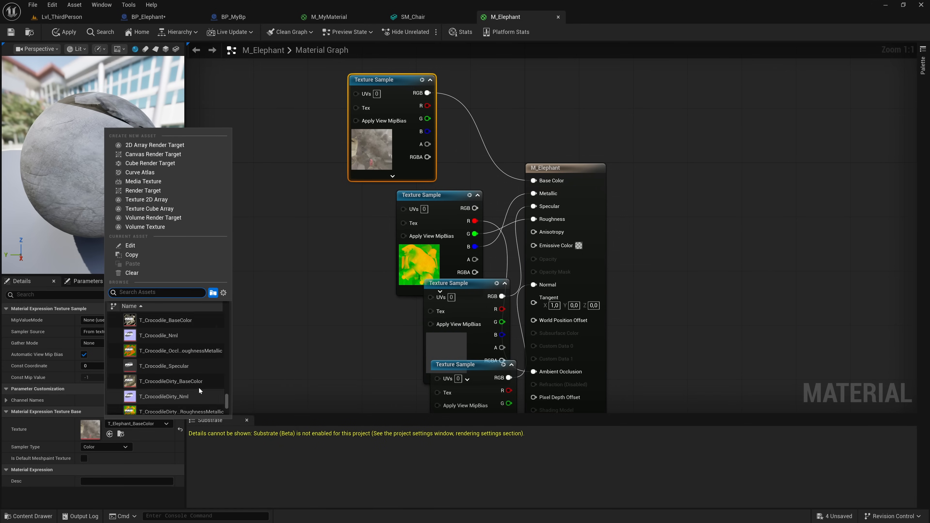
{"action": "type", "text": "bric"}
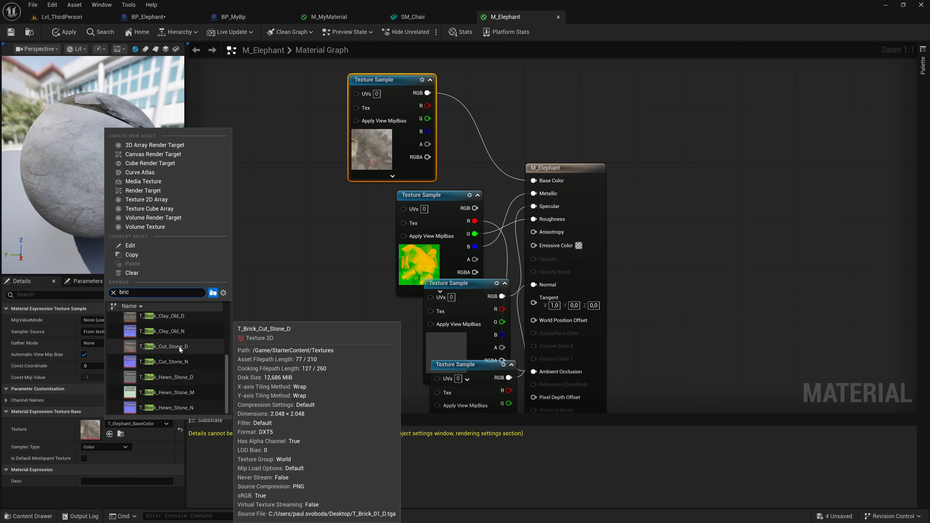
{"action": "left_click", "coordinate": [179, 347]}
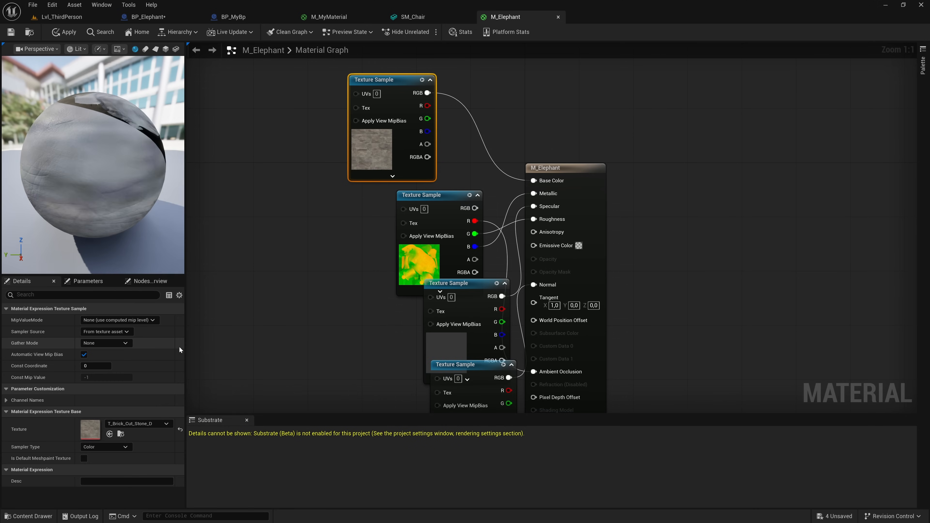
{"action": "left_click", "coordinate": [66, 33]}
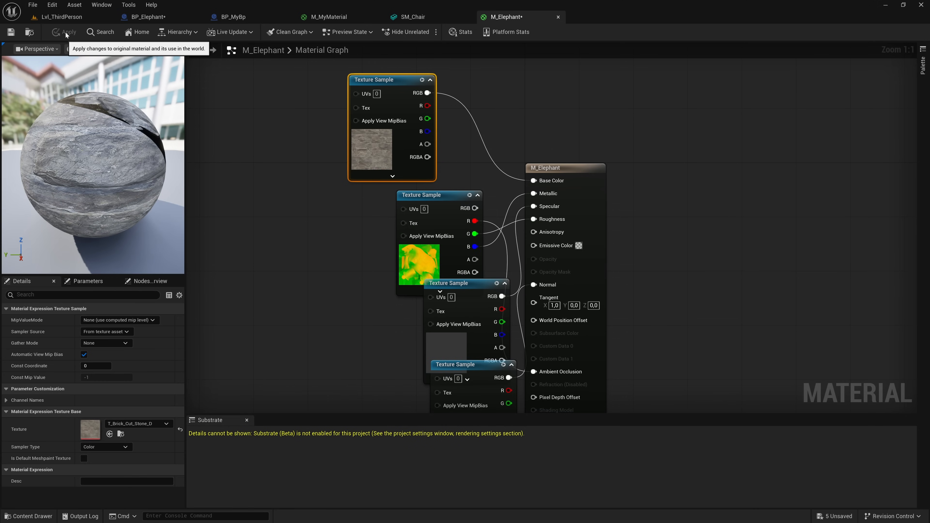
- Return to Lvl_ThirdPerson and examine the elephant with the brick texture from the side and farther away
{"action": "left_click", "coordinate": [67, 18]}
{"action": "mouse_move", "coordinate": [311, 172]}
{"action": "right_mouse_down"}
{"action": "mouse_move", "coordinate": [340, 185]}
{"action": "mouse_move", "coordinate": [330, 97]}
{"action": "mouse_move", "coordinate": [331, 183]}
{"action": "mouse_move", "coordinate": [319, 174]}
{"action": "right_mouse_up"}
{"action": "key", "text": "w"}
{"action": "key", "text": "s"}
{"action": "key", "text": "s"}
{"action": "right_click_drag", "start_coordinate": [388, 209], "coordinate": [432, 211]}
{"action": "key", "text": "a"}
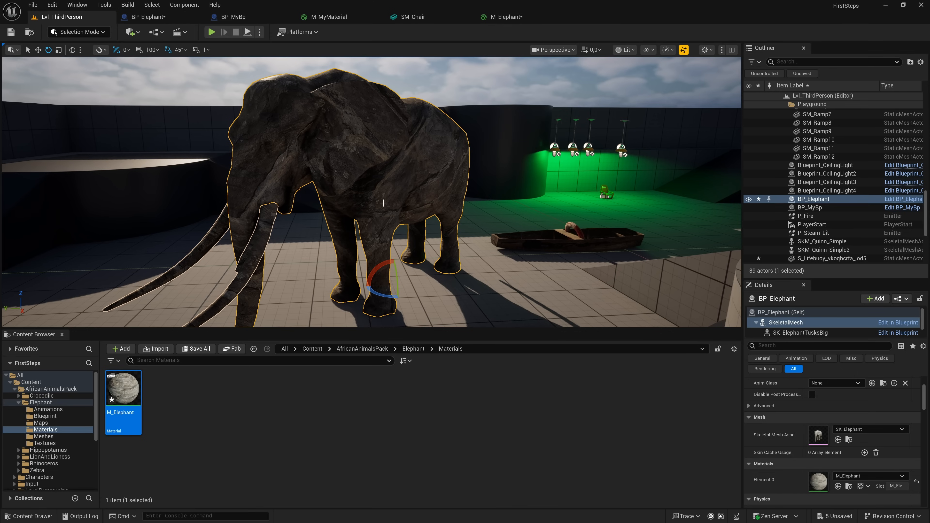
- Undo the Base Color texture change in M_Elephant, apply the material, and check the elephant in the level
{"action": "left_click", "coordinate": [502, 18]}
{"action": "left_click", "coordinate": [305, 280]}
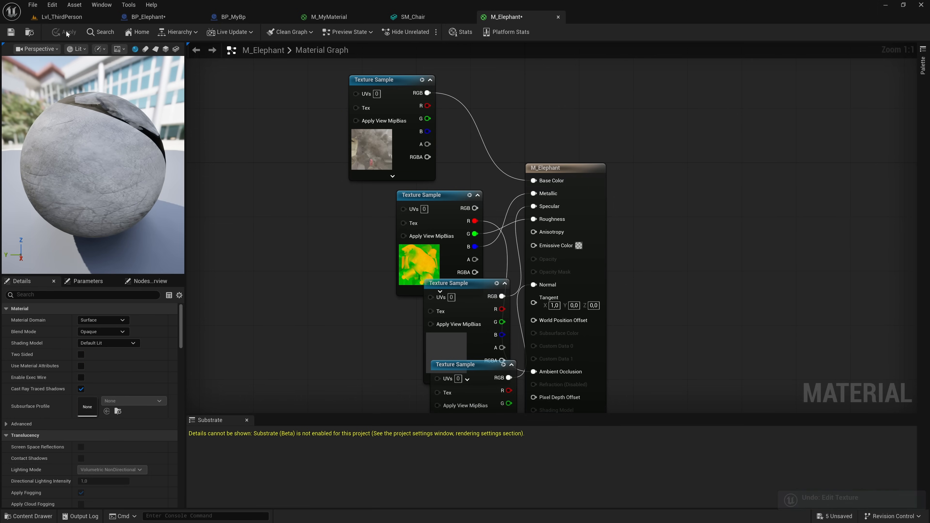
{"action": "left_click", "coordinate": [62, 21]}
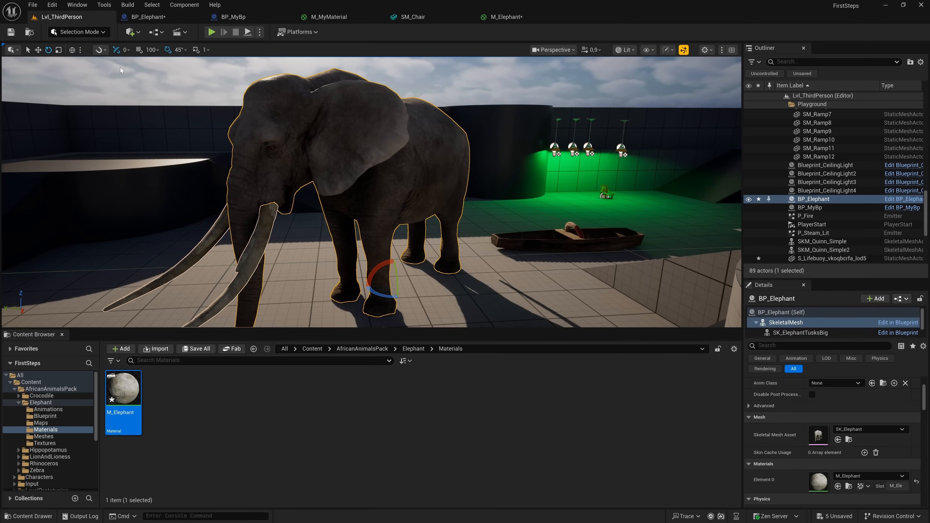
{"action": "right_click_drag", "start_coordinate": [306, 175], "coordinate": [306, 175]}
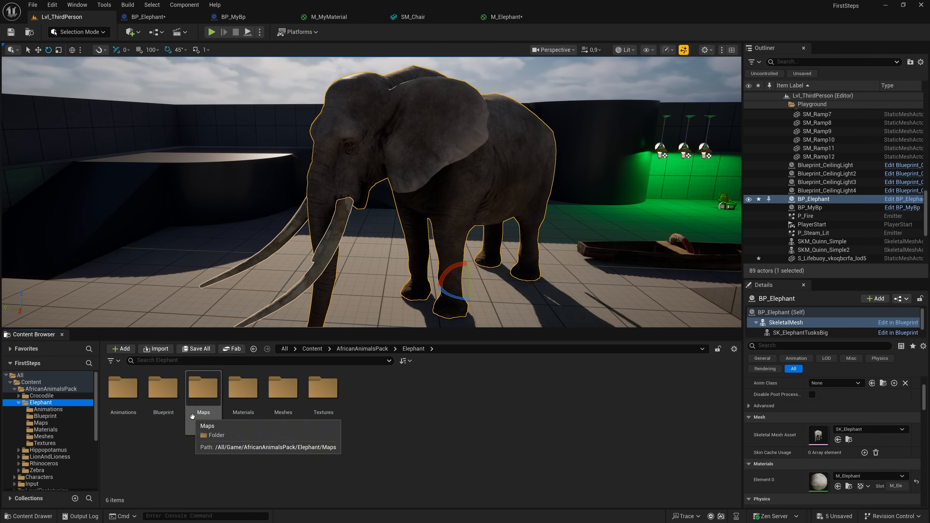
- Open the Overview level from the Elephant pack's Maps folder, saving all modified content first
{"action": "double_click", "coordinate": [200, 394]}
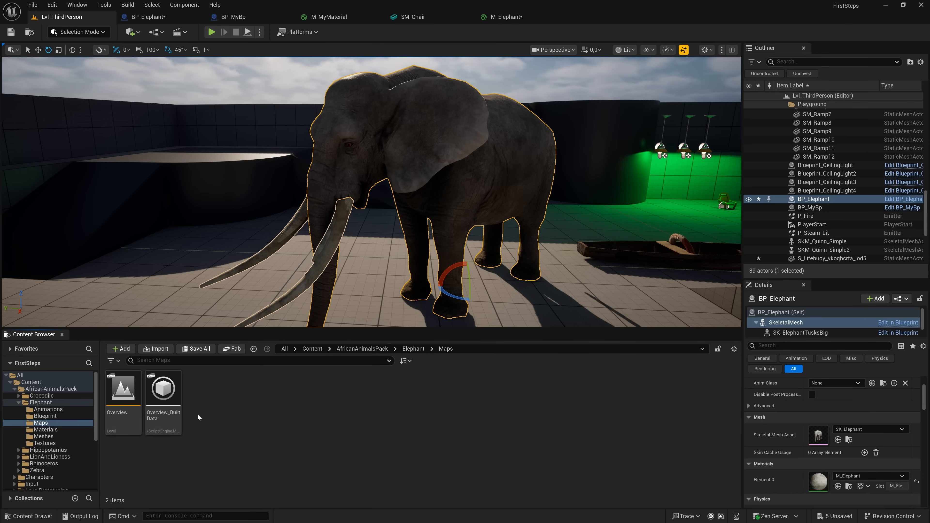
{"action": "double_click", "coordinate": [122, 409]}
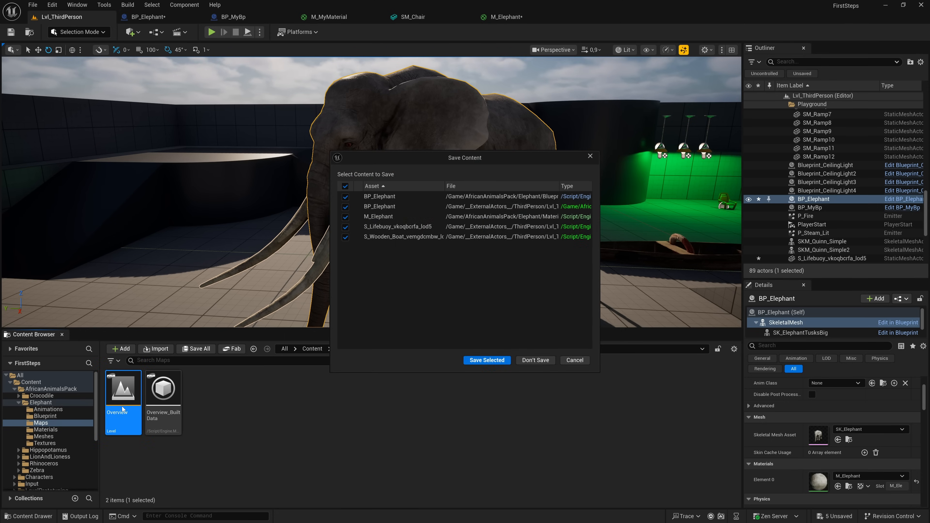
{"action": "left_click", "coordinate": [487, 362]}
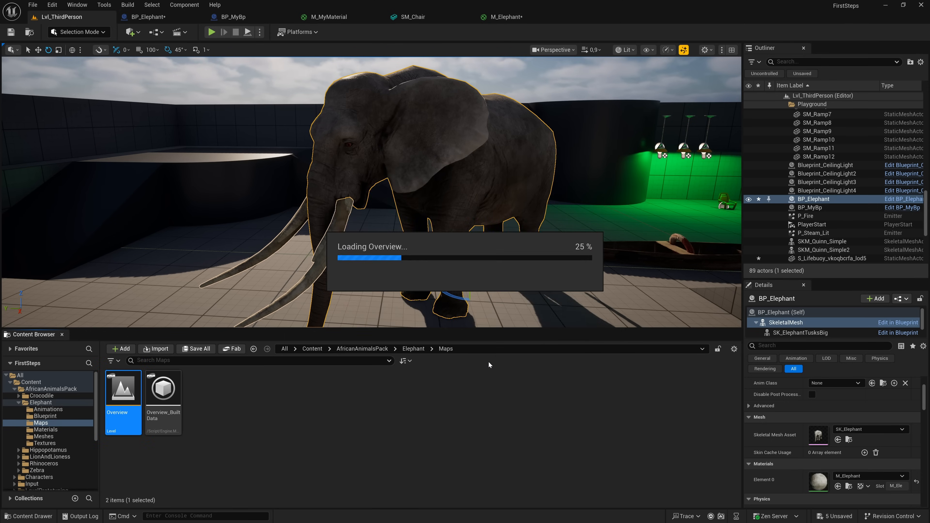
- Enlarge the viewport by shrinking the Content Browser, then play the Overview level and walk the character in front of the elephants
{"action": "key", "text": "s"}
{"action": "mouse_move", "coordinate": [449, 259]}
{"action": "right_mouse_down"}
{"action": "mouse_move", "coordinate": [449, 284]}
{"action": "mouse_move", "coordinate": [450, 259]}
{"action": "right_mouse_up"}
{"action": "left_click_drag", "start_coordinate": [447, 334], "coordinate": [444, 387]}
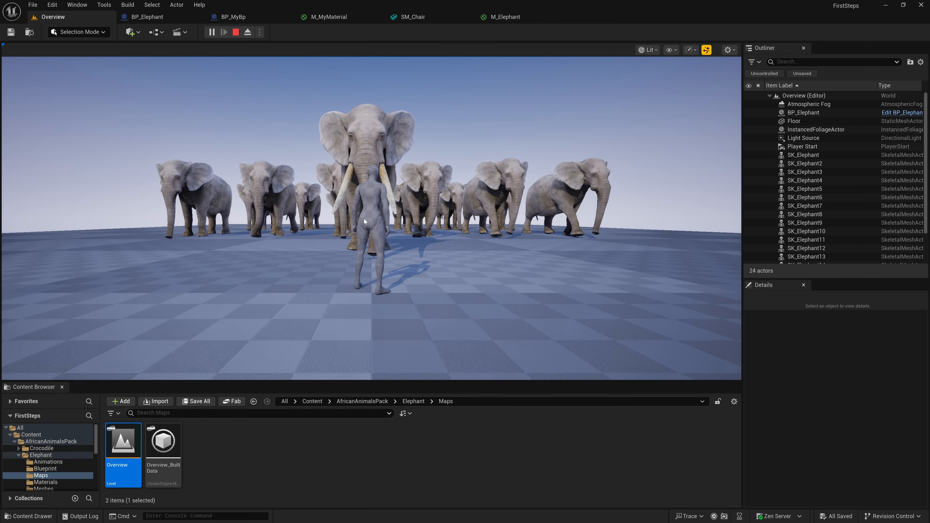
{"action": "left_click", "coordinate": [364, 219]}
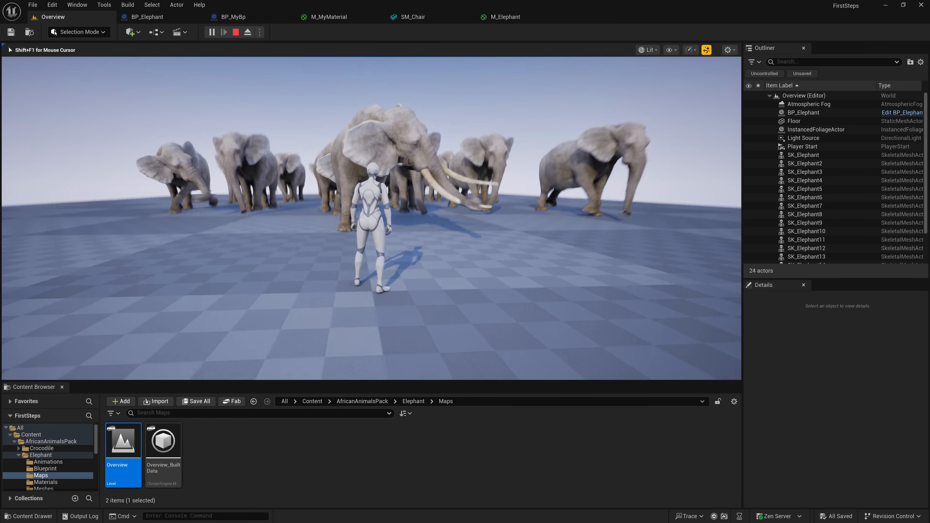
{"action": "key", "text": "d"}
{"action": "key", "text": "d"}
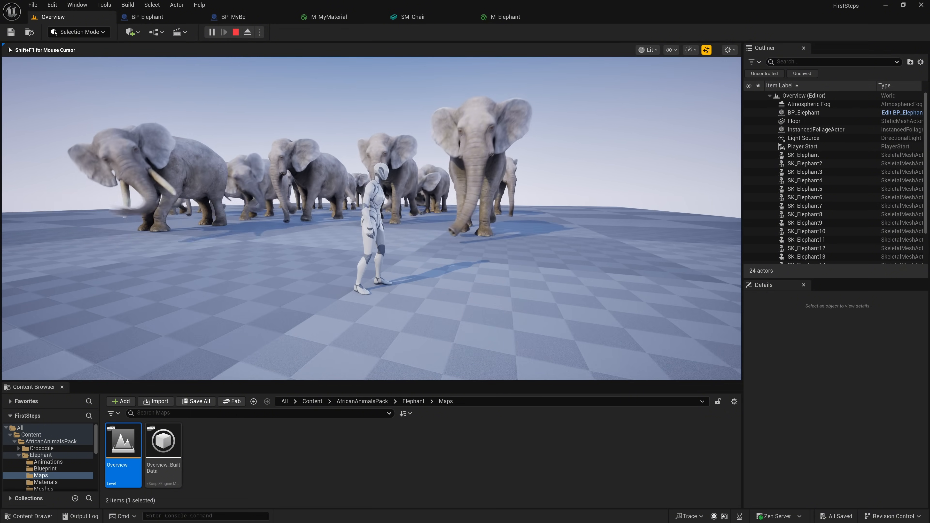
- Eject from the character, fly among the elephants to examine them up close, and stop the play session
{"action": "key", "text": "F8"}
{"action": "key", "text": "s"}
{"action": "right_click_drag", "start_coordinate": [335, 231], "coordinate": [376, 219]}
{"action": "key", "text": "w"}
{"action": "key", "text": "s"}
{"action": "key", "text": "a"}
{"action": "key", "text": "w"}
{"action": "key", "text": "d"}
{"action": "key", "text": "w"}
{"action": "key", "text": "w"}
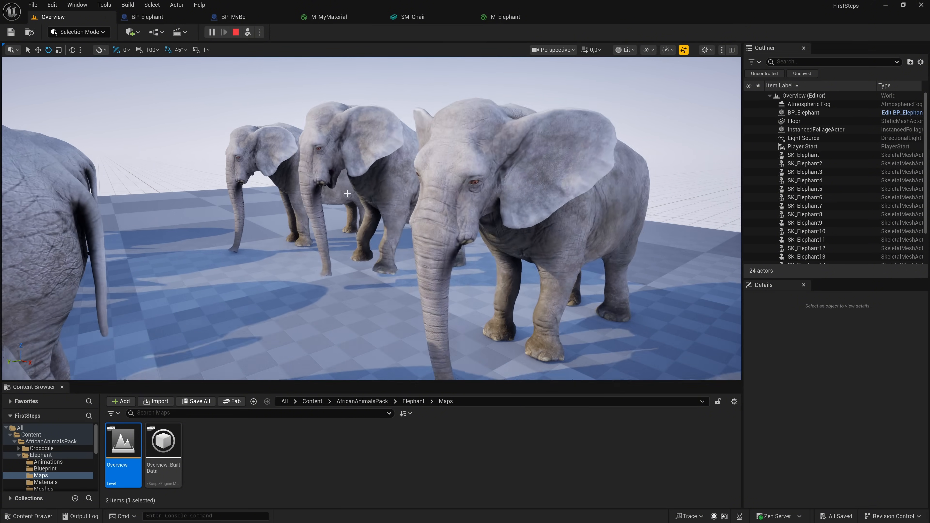
{"action": "left_click", "coordinate": [236, 32]}
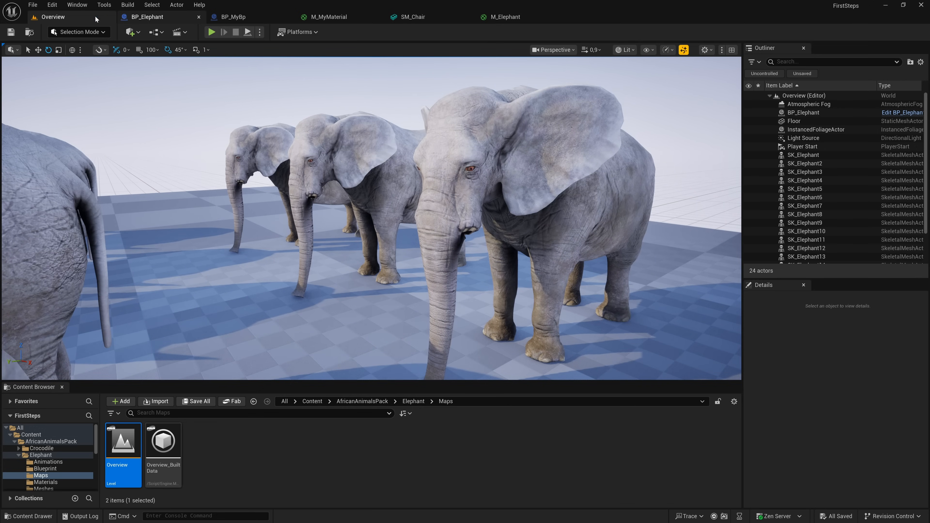
- Reopen Lvl_ThirdPerson from the recent levels and view the elephant from farther away
{"action": "left_click", "coordinate": [34, 5]}
{"action": "mouse_move", "coordinate": [72, 68]}
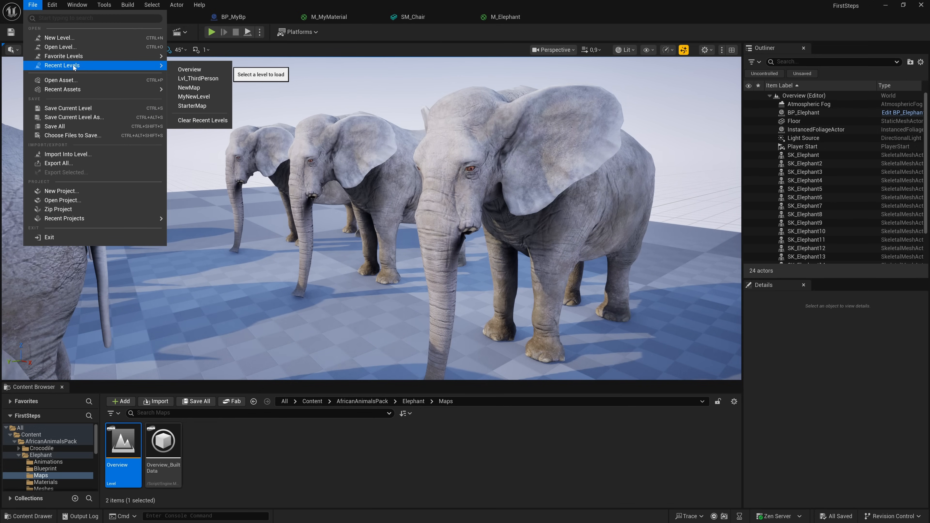
{"action": "left_click", "coordinate": [198, 78]}
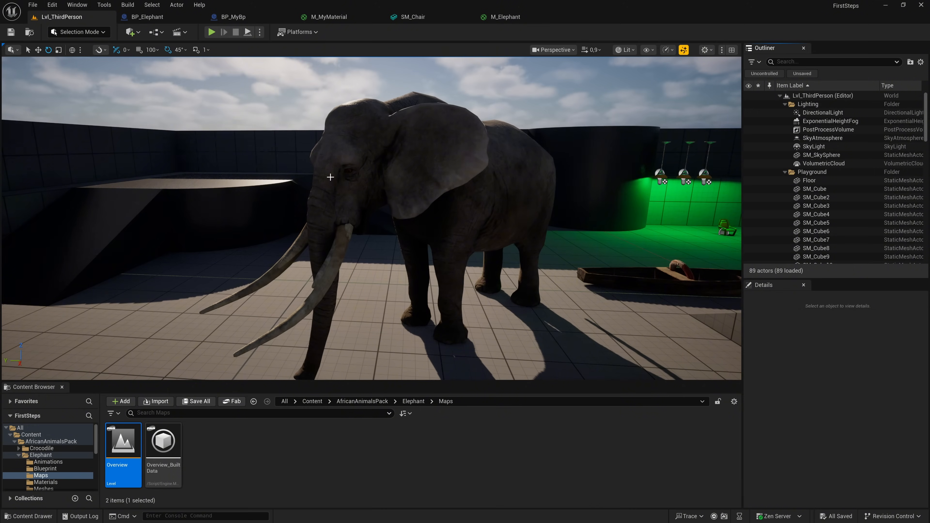
{"action": "right_click_drag", "start_coordinate": [371, 220], "coordinate": [435, 231]}
{"action": "key", "text": "s"}
{"action": "key", "text": "w"}
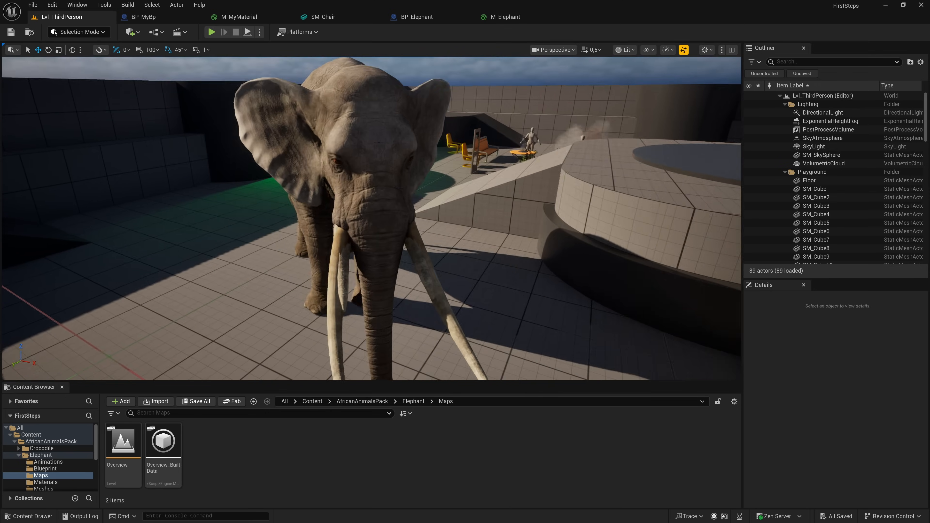
{"action": "right_click_drag", "start_coordinate": [436, 231], "coordinate": [250, 169]}
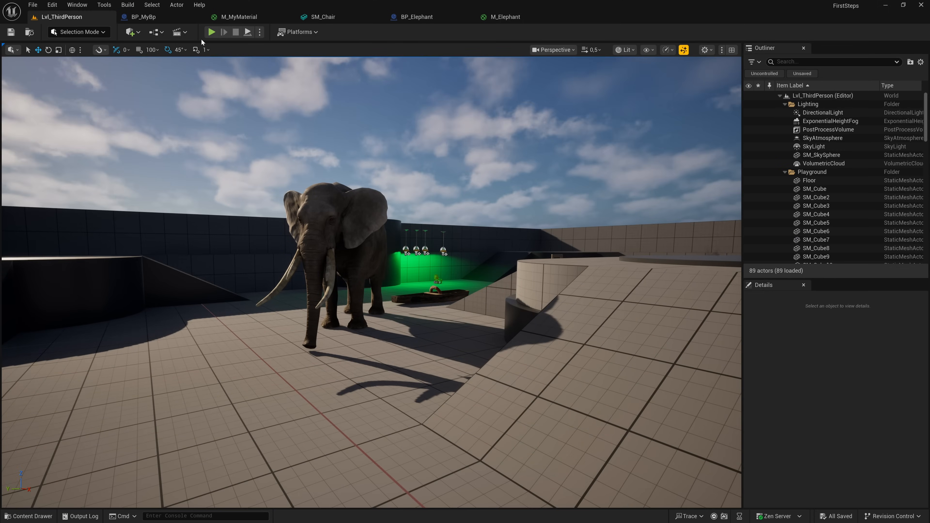
- Close the Content Browser, play Lvl_ThirdPerson, and fly detached from the character up to the elephant's trunk and tusks
{"action": "left_click", "coordinate": [211, 32]}
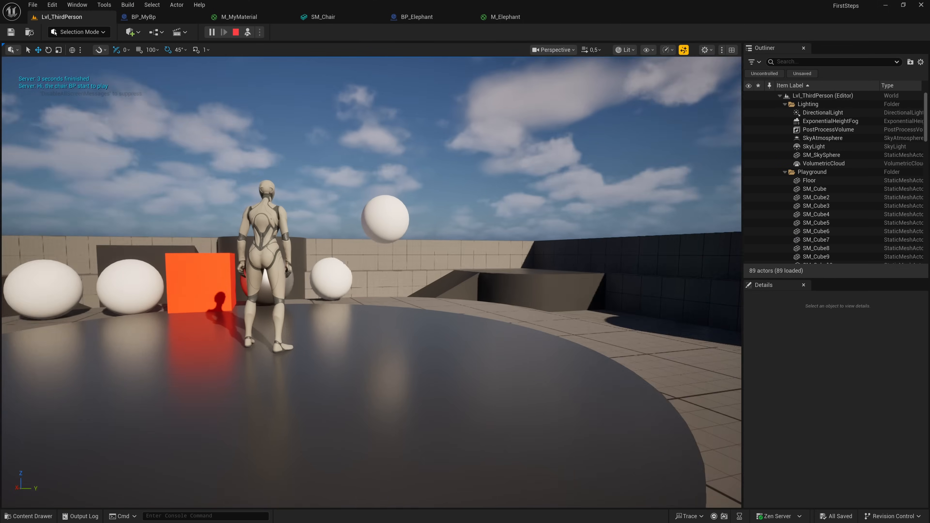
{"action": "key", "text": "w"}
{"action": "right_click_drag", "start_coordinate": [371, 282], "coordinate": [582, 280]}
{"action": "scroll", "coordinate": [430, 303], "scroll_direction": "down", "scroll_amount": 1}
{"action": "key", "text": "w"}
{"action": "key", "text": "w"}
{"action": "key", "text": "w"}
{"action": "key", "text": "w"}
{"action": "key", "text": "w"}
{"action": "key", "text": "w"}
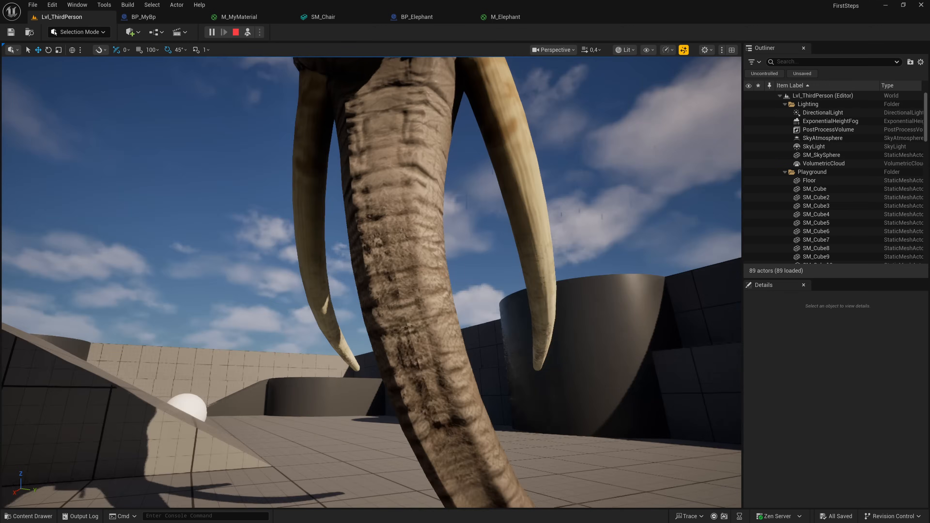
- Fly back from the elephant to examine the whole playground from above, then approach the character on the central platform
{"action": "key", "text": "s"}
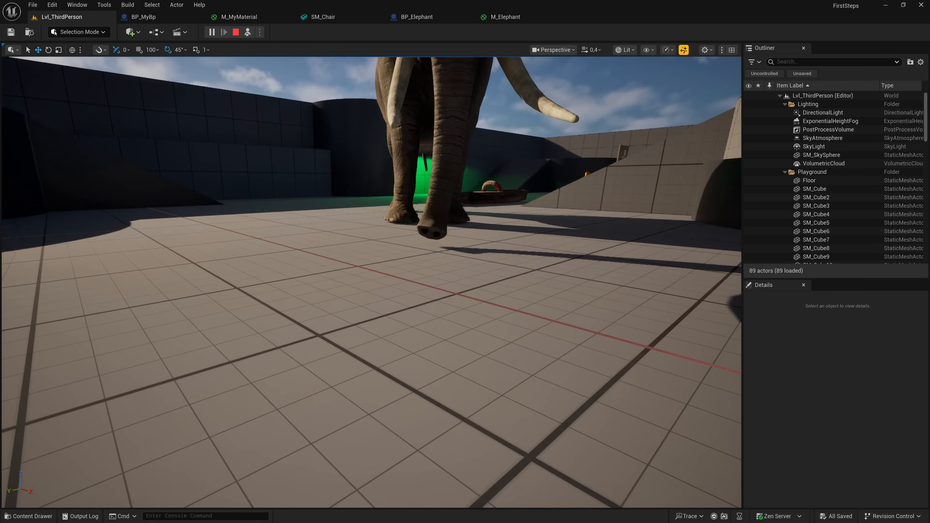
{"action": "key", "text": "s"}
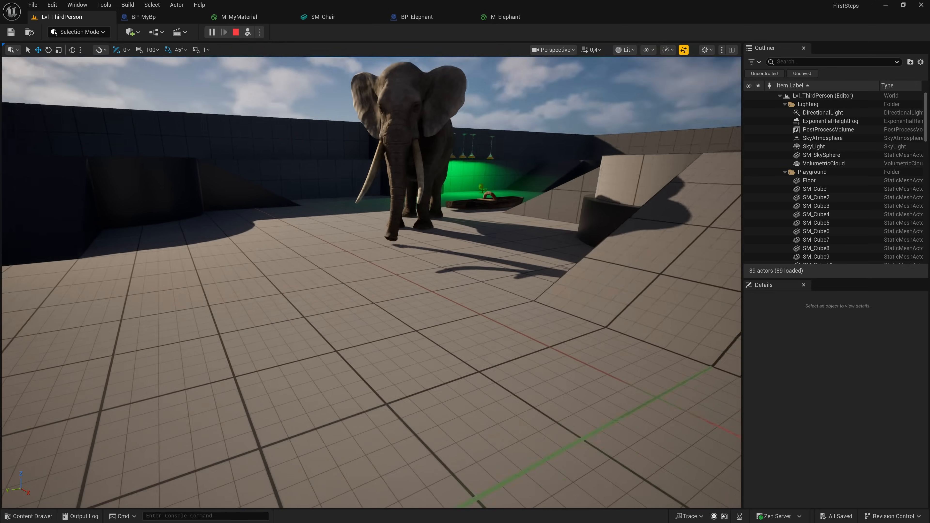
{"action": "key", "text": "s"}
{"action": "key", "text": "d"}
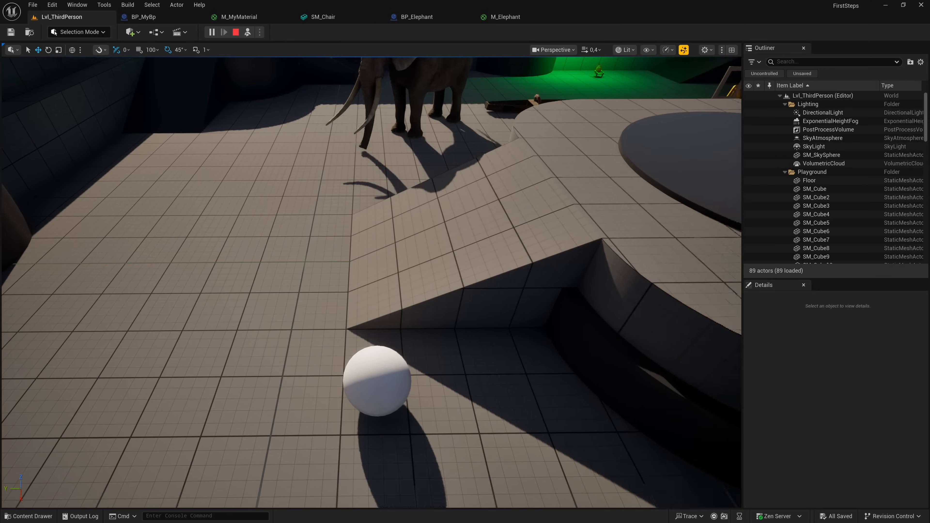
{"action": "key", "text": "s"}
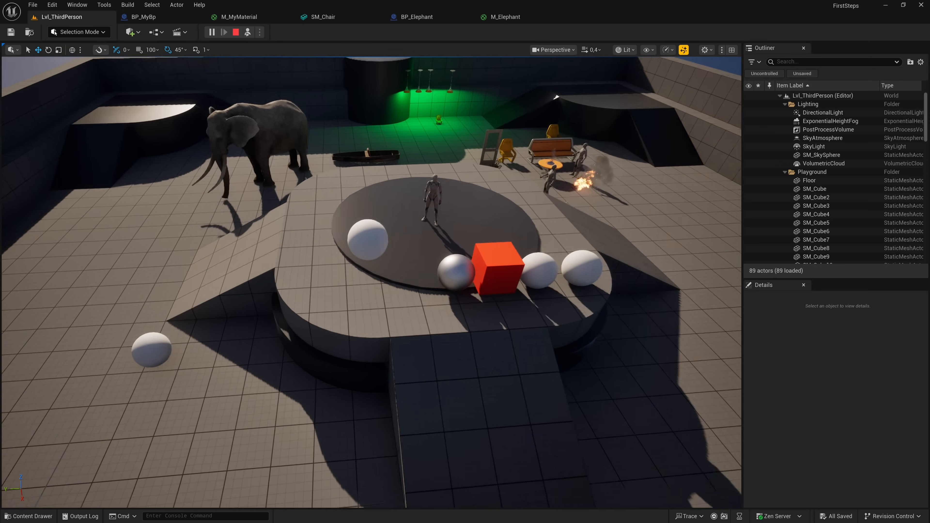
{"action": "key", "text": "s"}
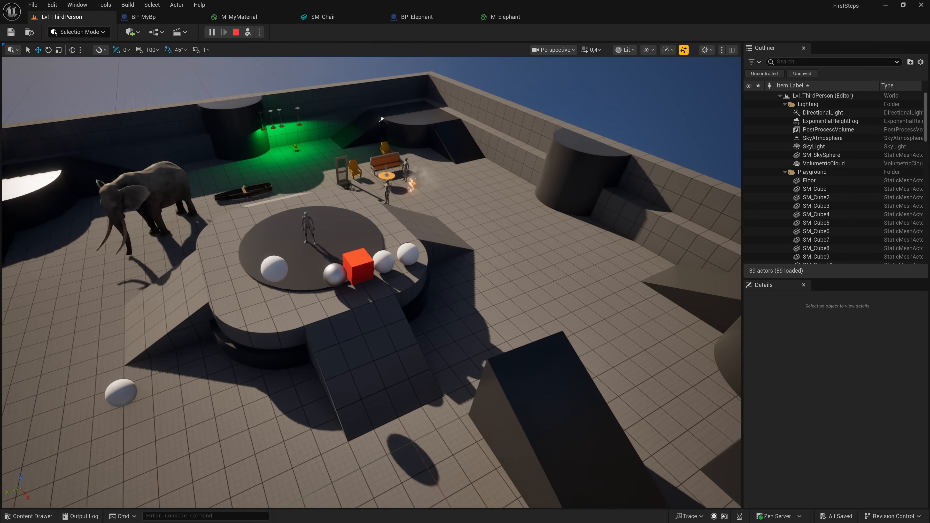
{"action": "key", "text": "a"}
{"action": "key", "text": "w"}
{"action": "scroll", "coordinate": [371, 282], "scroll_direction": "up", "scroll_amount": 4}
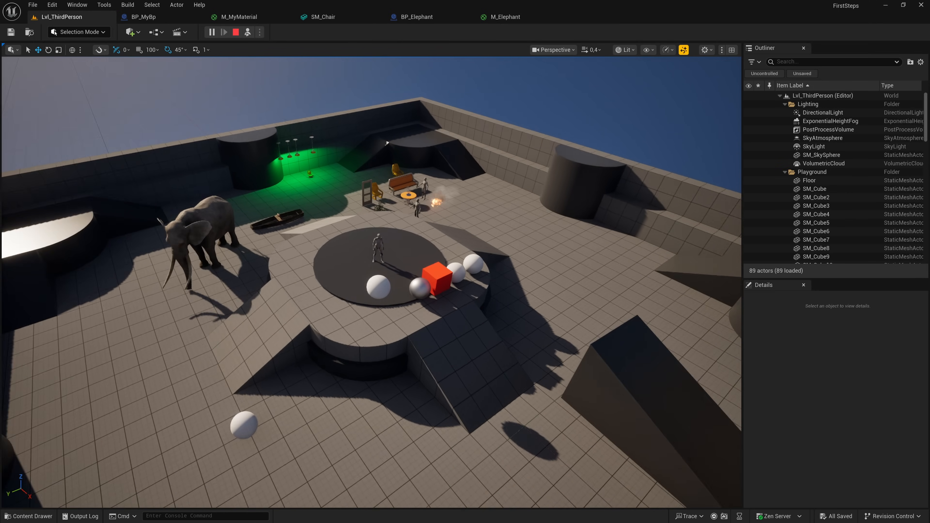
{"action": "key", "text": "w"}
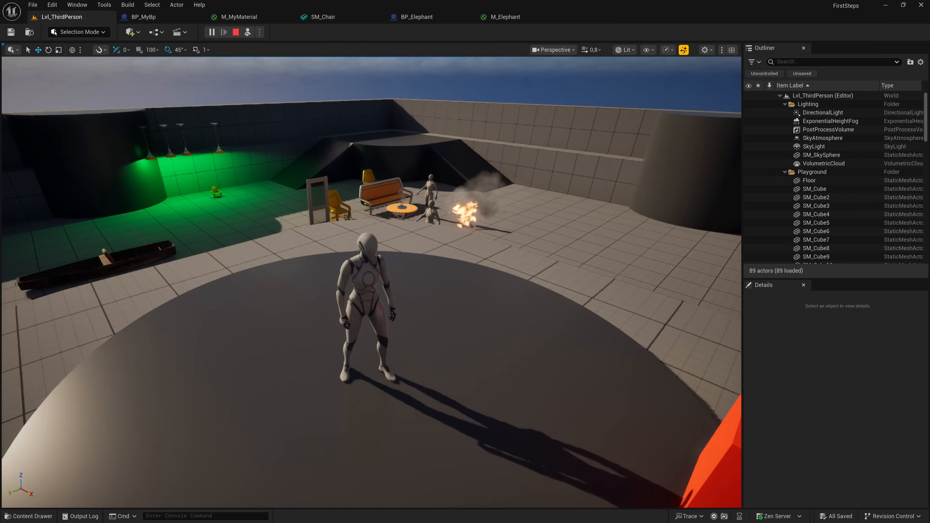
{"action": "right_click_drag", "start_coordinate": [410, 235], "coordinate": [410, 173]}
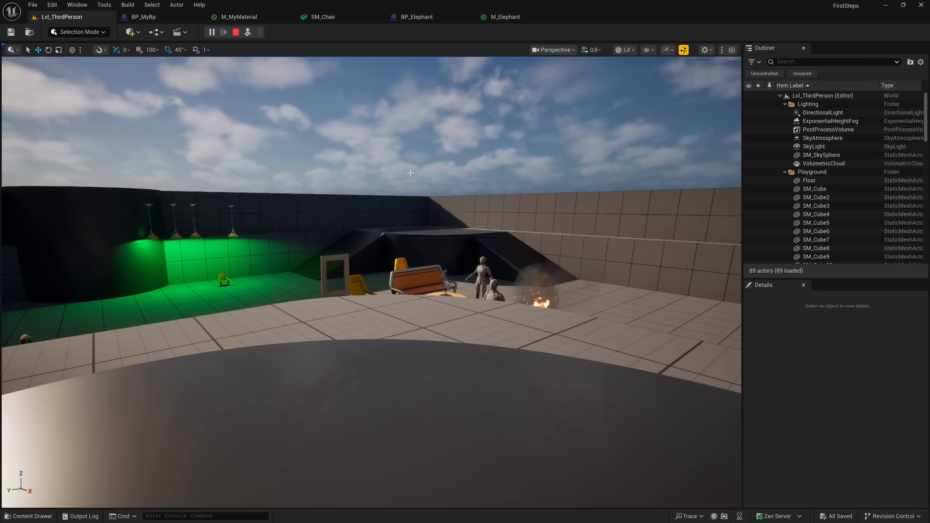
- Possess the character again and run off the platform, pushing a white sphere past the elephant towards the door frame and chairs
{"action": "left_click", "coordinate": [248, 32]}
{"action": "key", "text": "w"}
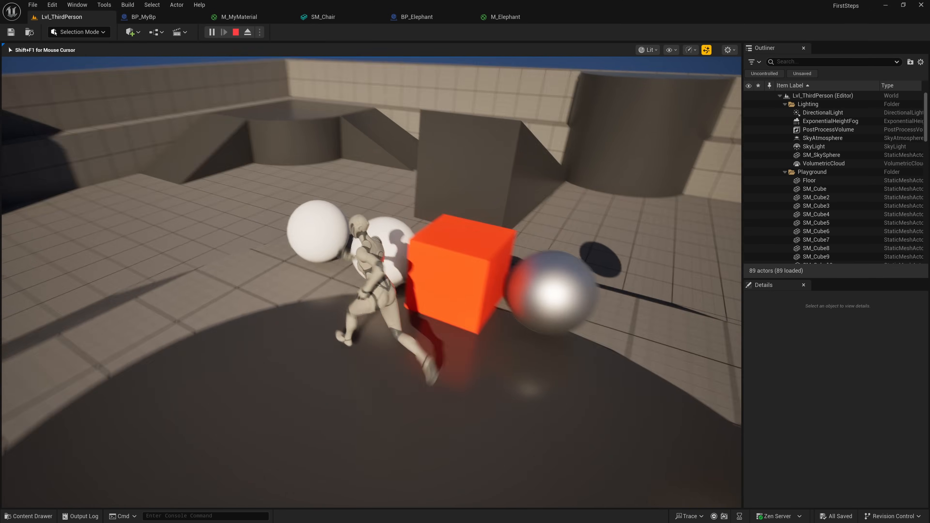
{"action": "key", "text": "w"}
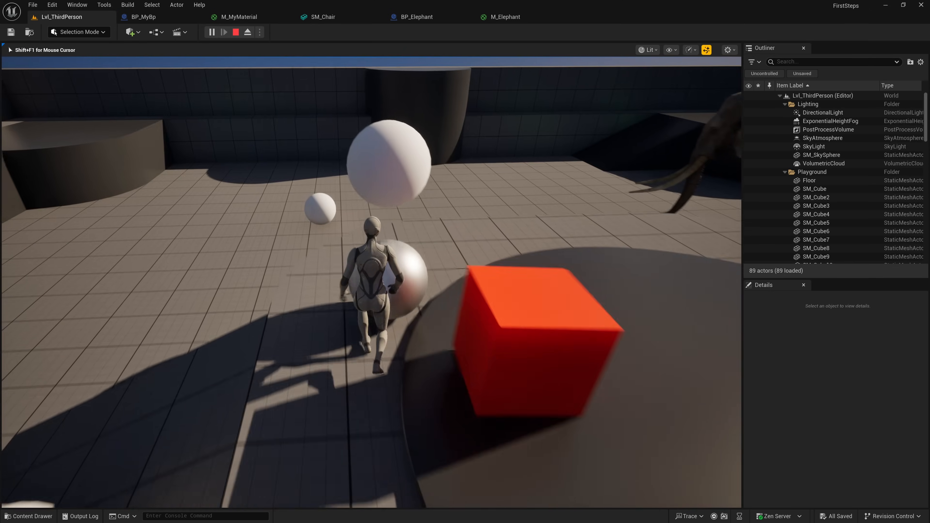
{"action": "key", "text": "w"}
{"action": "key", "text": "w"}
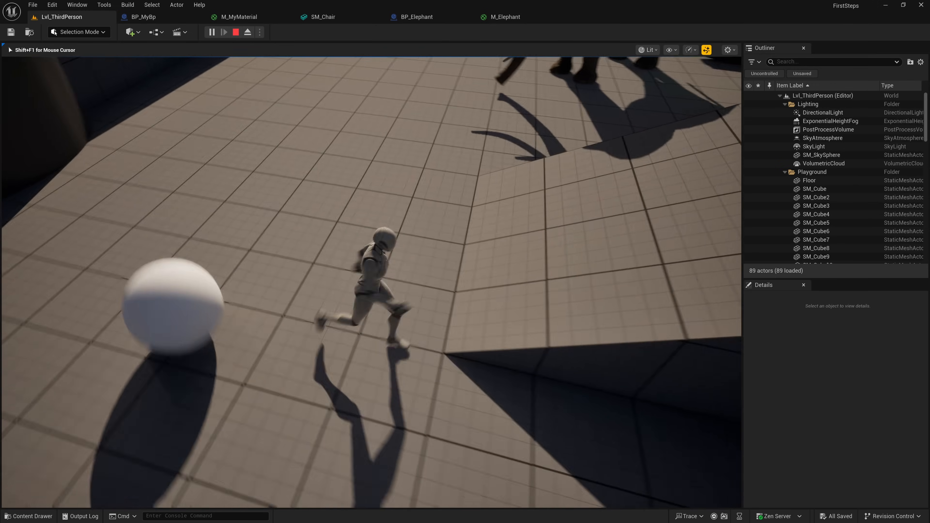
{"action": "key", "text": "w"}
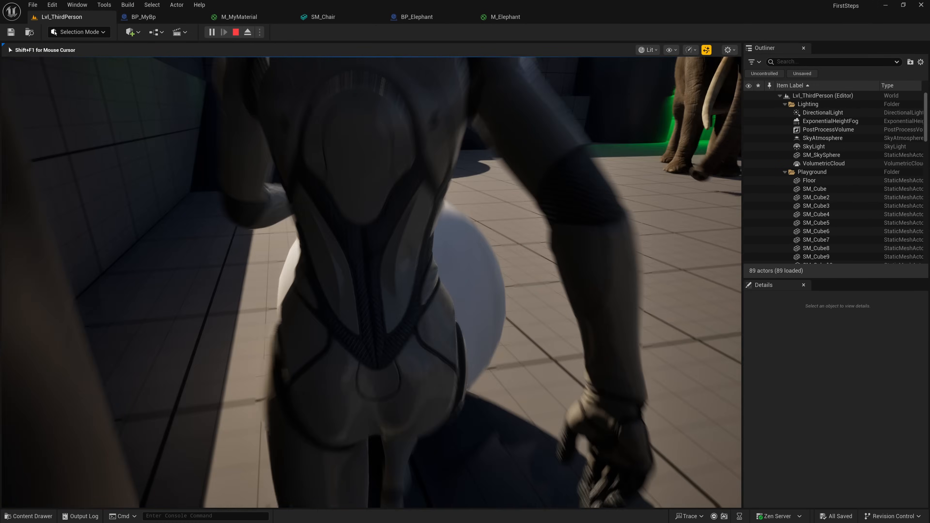
{"action": "key", "text": "w"}
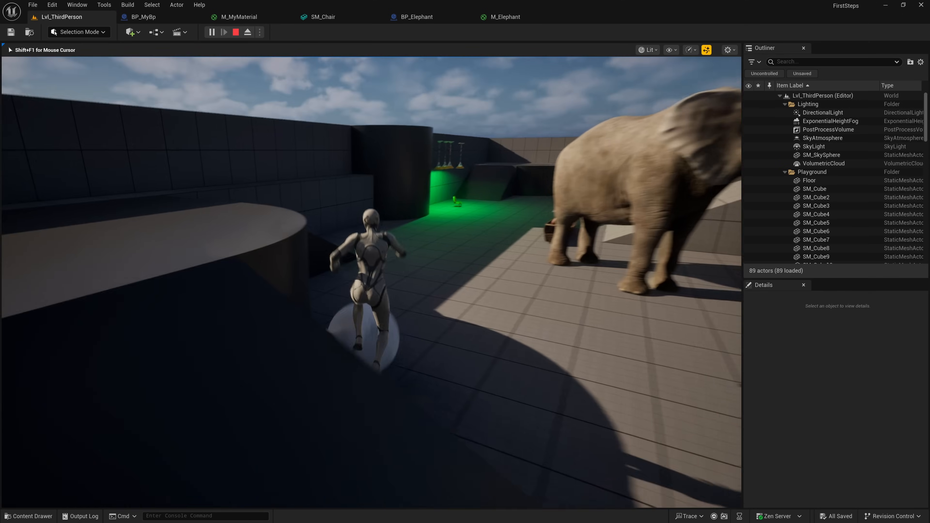
{"action": "key", "text": "w"}
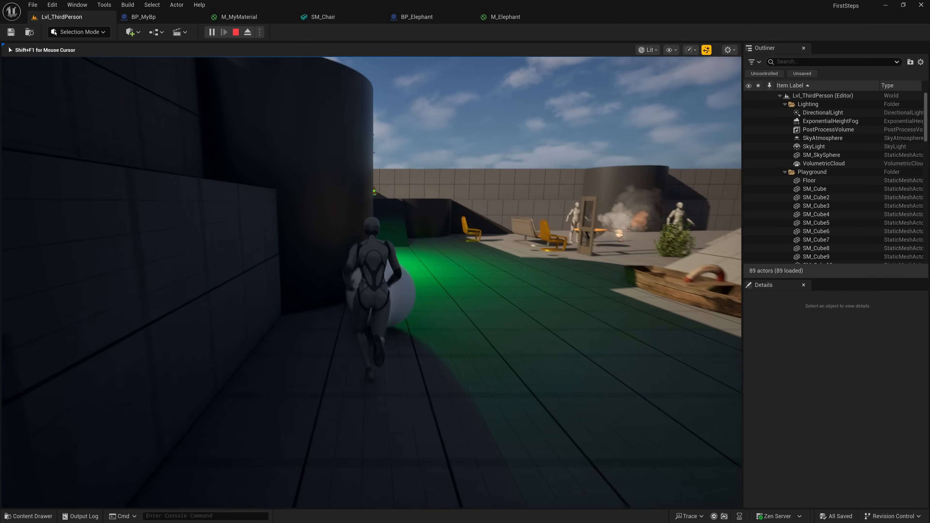
{"action": "key", "text": "w"}
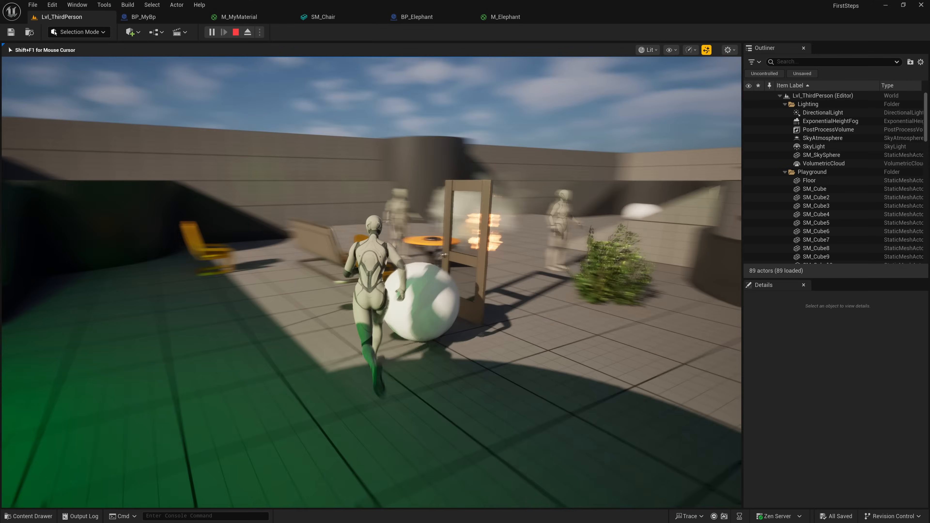